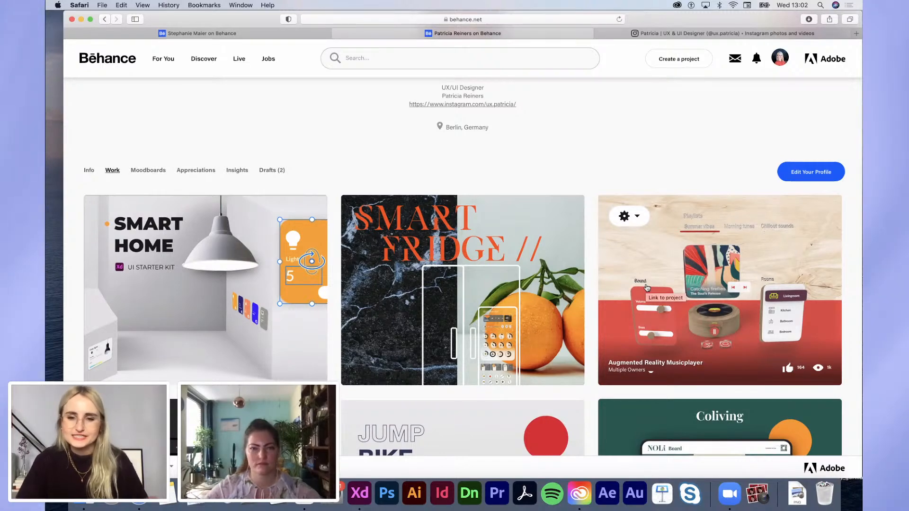
# Step: Show the designer's Instagram profile in Safari and shift the browser window down slightly
pyautogui.scroll(-7, 646, 288)
pyautogui.scroll(-3, 646, 288)
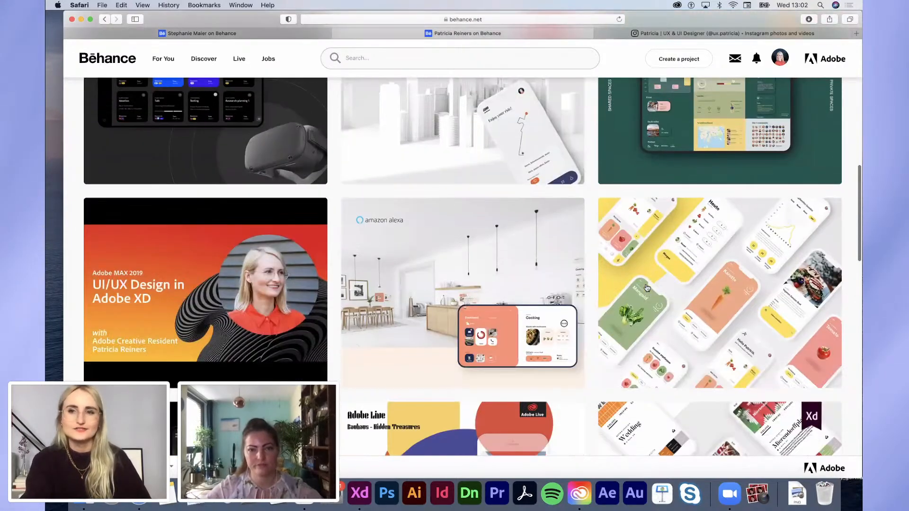
pyautogui.scroll(15, 646, 287)
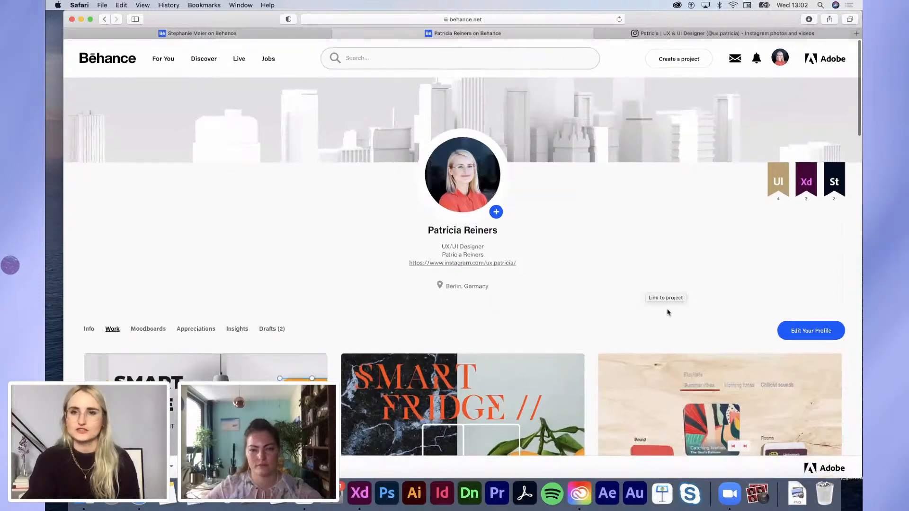
pyautogui.click(648, 32)
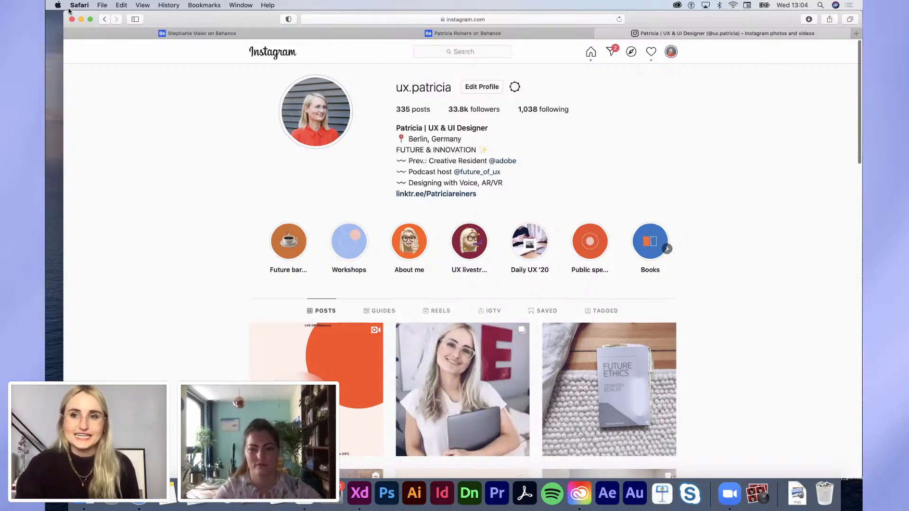
pyautogui.moveTo(162, 16); pyautogui.dragTo(201, 5)
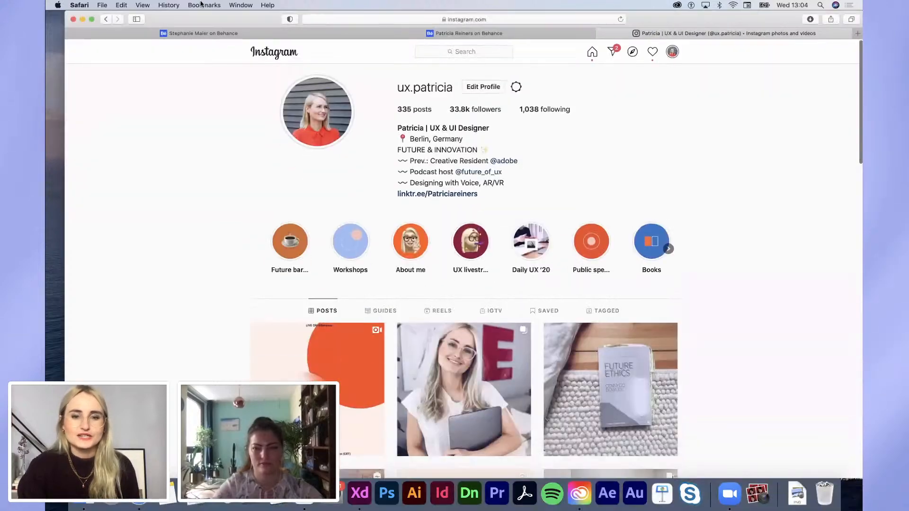
# Step: Bring the AdobeXD_WinterWonderland_XDteam window to the screen top, zoomed out to about 8.9%
pyautogui.click(358, 494)
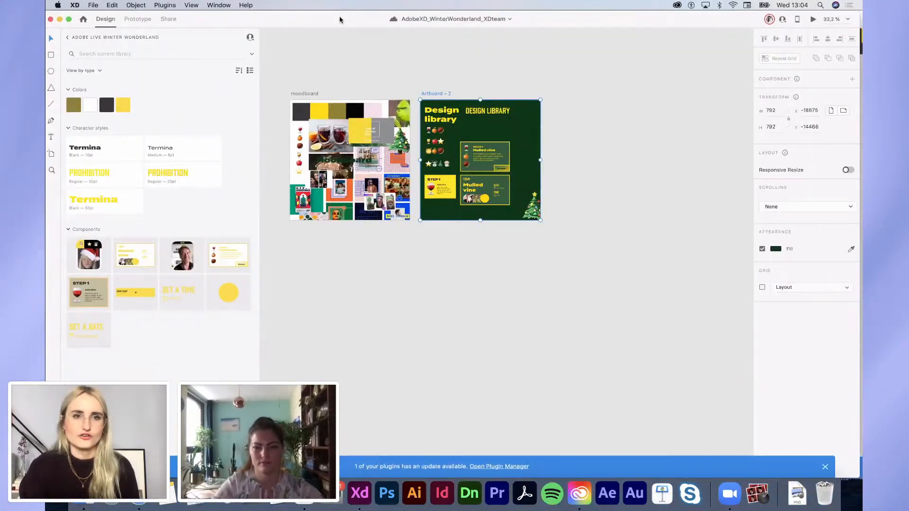
pyautogui.moveTo(340, 17); pyautogui.dragTo(325, 4)
pyautogui.scroll(-5, 427, 218)
pyautogui.click(113, 369)
pyautogui.scroll(-5, 309, 365)
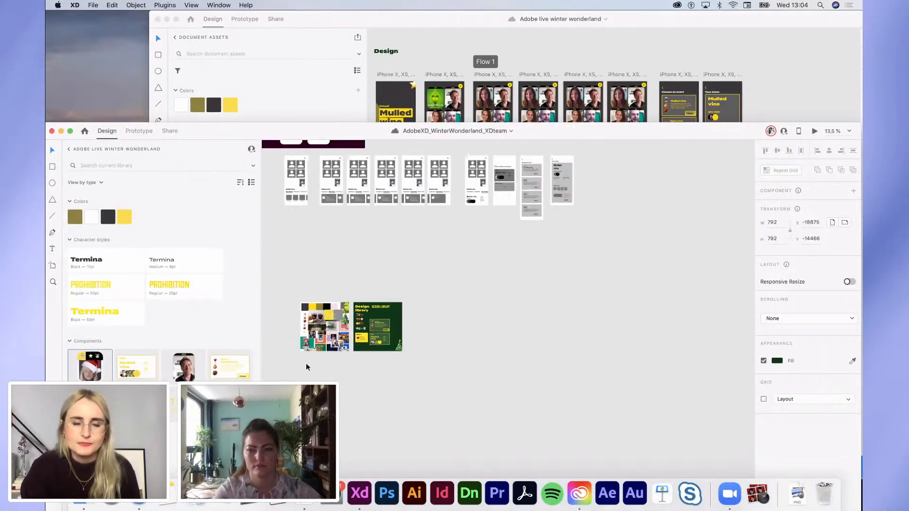
pyautogui.moveTo(361, 131); pyautogui.dragTo(365, 21)
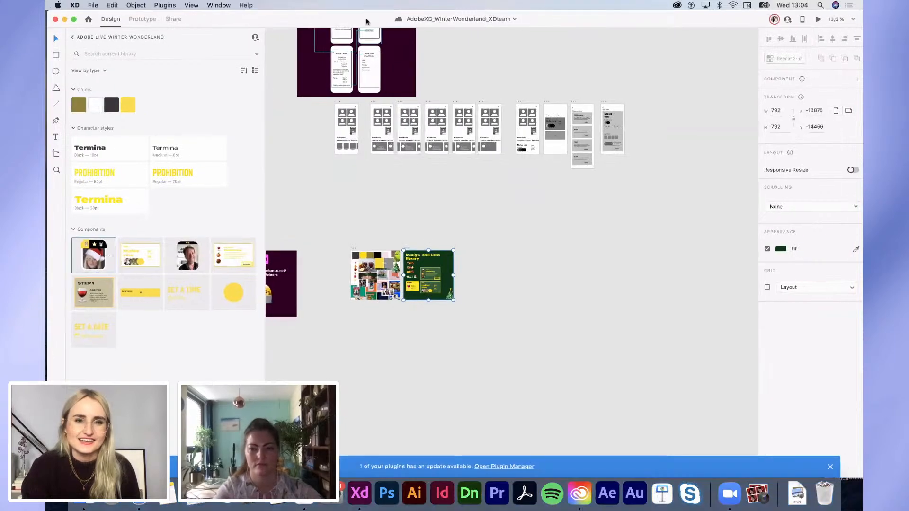
pyautogui.scroll(-3, 510, 330)
pyautogui.hscroll(-4, 510, 330)
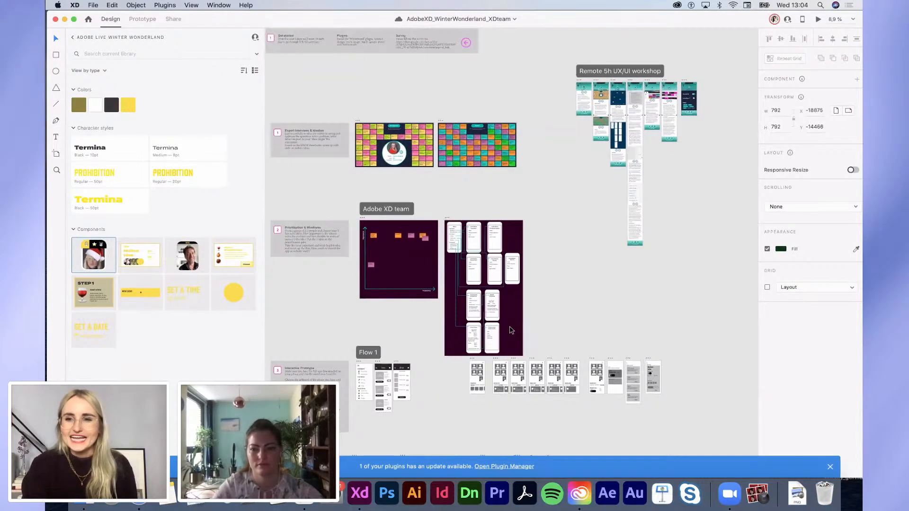
pyautogui.click(564, 232)
# Step: Zoom in on the How Might We sticky-note board around the expert persona
pyautogui.scroll(-1, 564, 232)
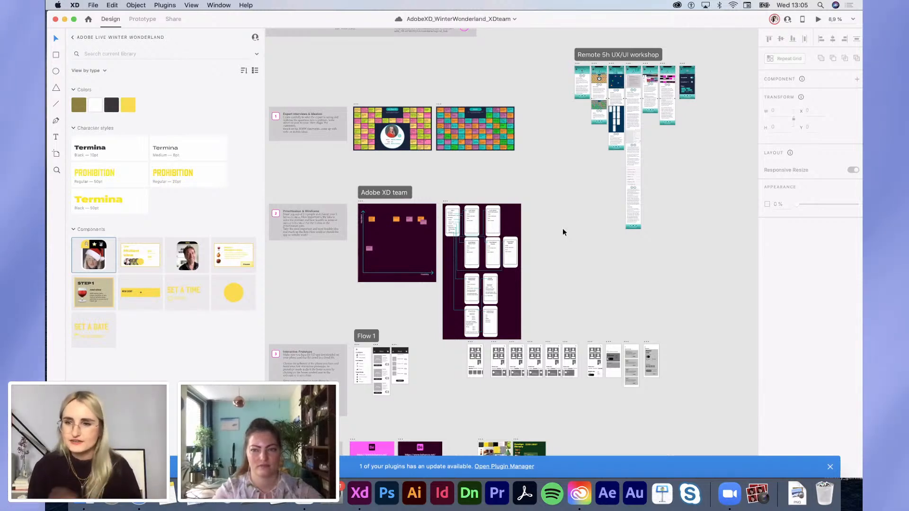
pyautogui.scroll(-4, 590, 271)
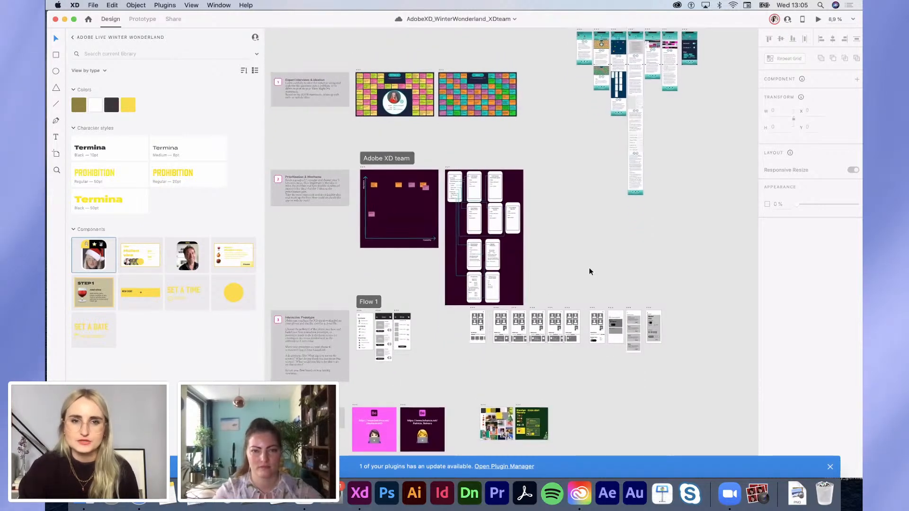
pyautogui.scroll(-4, 590, 271)
pyautogui.scroll(3, 589, 272)
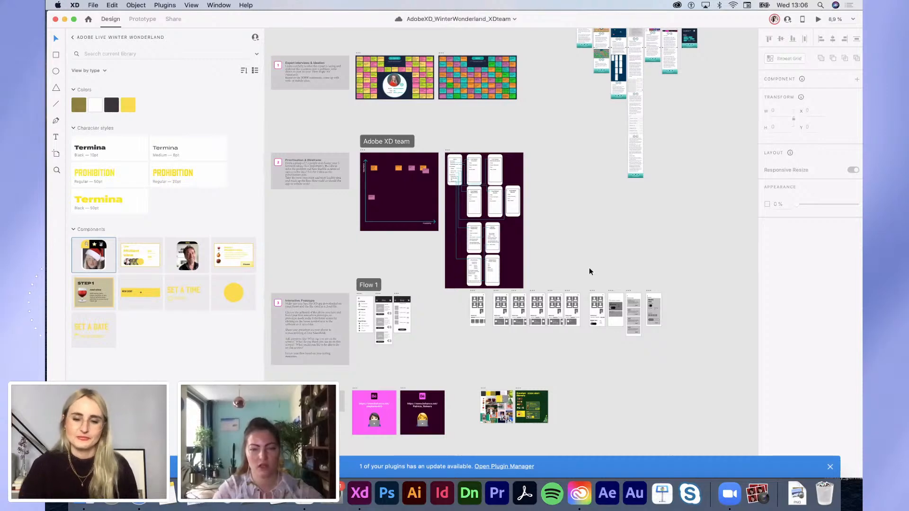
pyautogui.scroll(10, 404, 88)
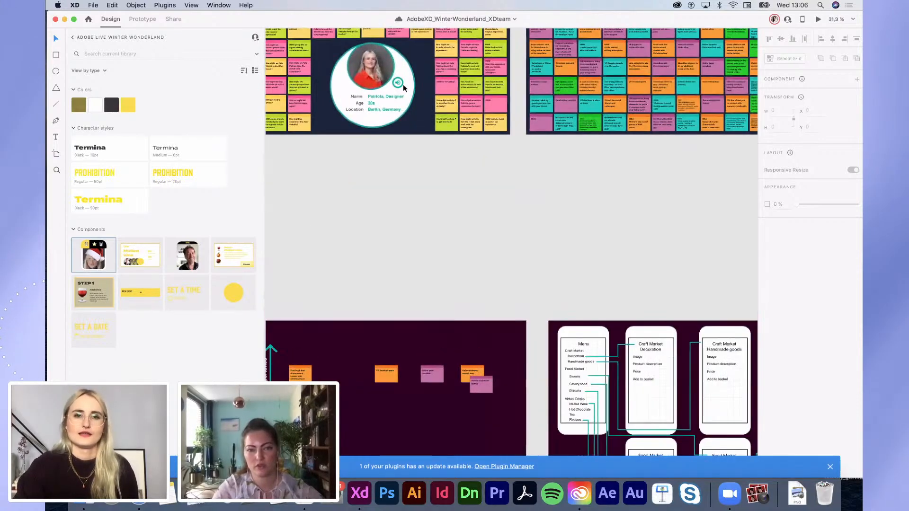
# Step: View the Ideation board at 55.7%, then zoom out to 18% onto the Prioritisation section
pyautogui.scroll(5, 418, 127)
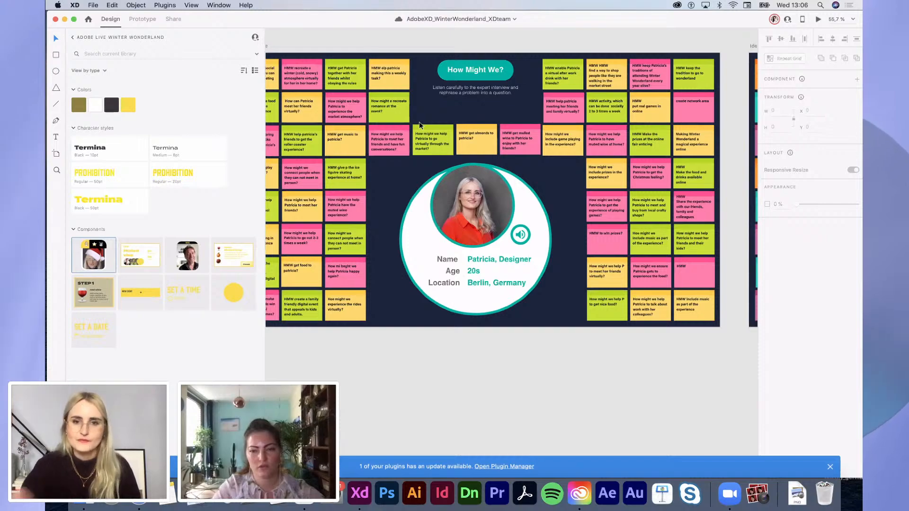
pyautogui.hscroll(5, 419, 124)
pyautogui.hscroll(15, 419, 124)
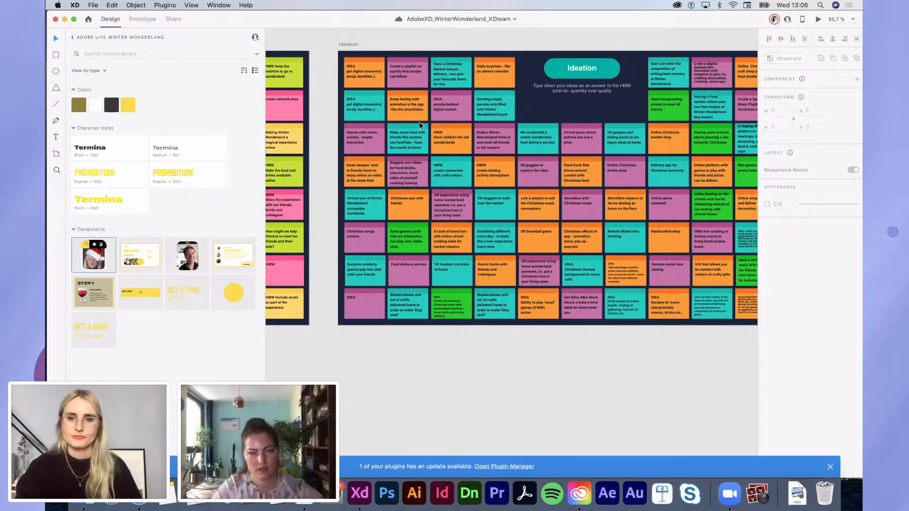
pyautogui.scroll(-5, 419, 121)
pyautogui.hscroll(-5, 413, 149)
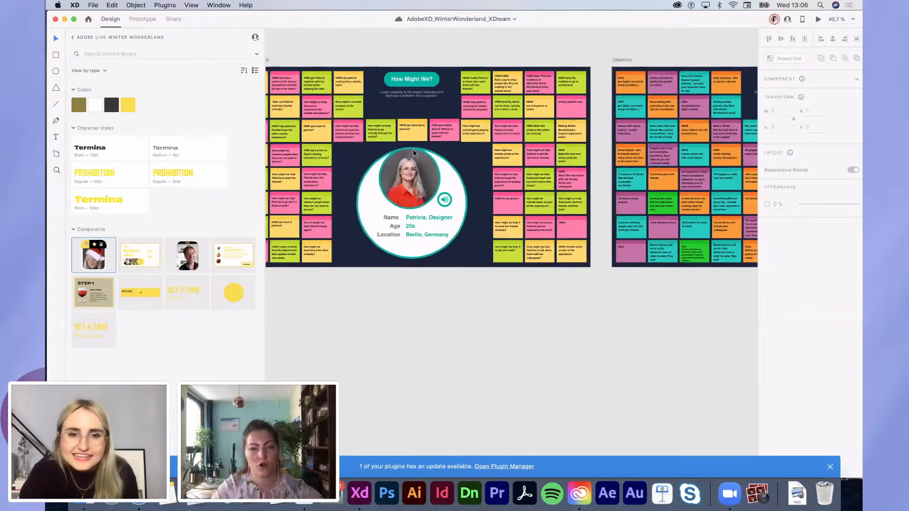
pyautogui.scroll(-5, 413, 149)
pyautogui.scroll(-10, 413, 154)
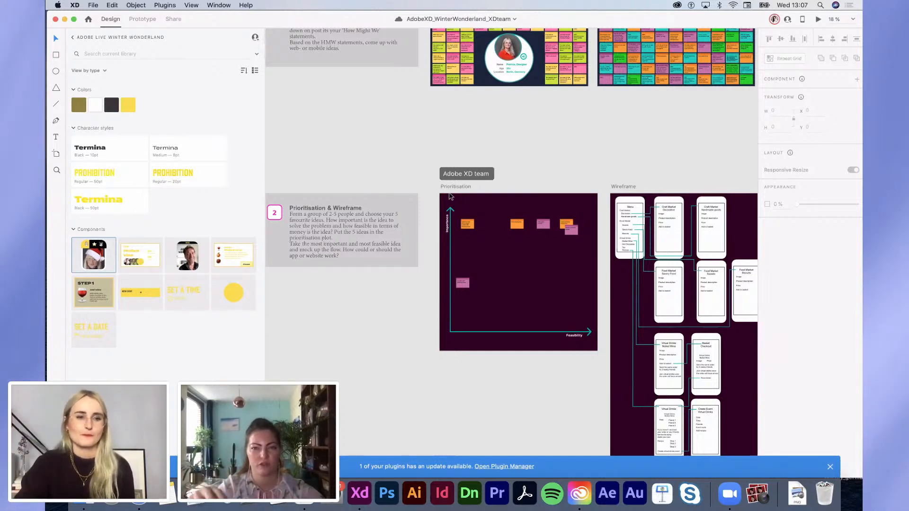
# Step: Hide the Libraries panel with Shift+Cmd+Y and frame the Prioritisation and Wireframe artboards
pyautogui.press('shift+super+y')
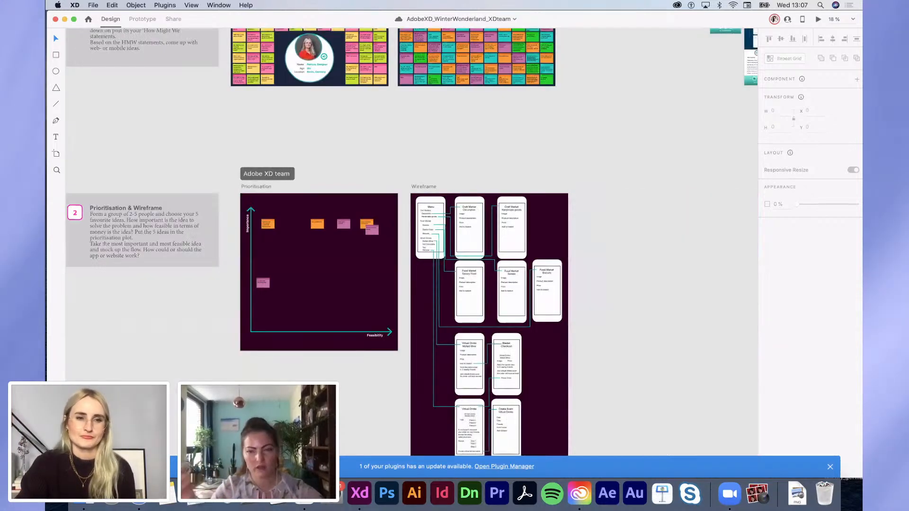
pyautogui.hscroll(-1, 412, 242)
pyautogui.scroll(-3, 411, 242)
pyautogui.scroll(1, 412, 241)
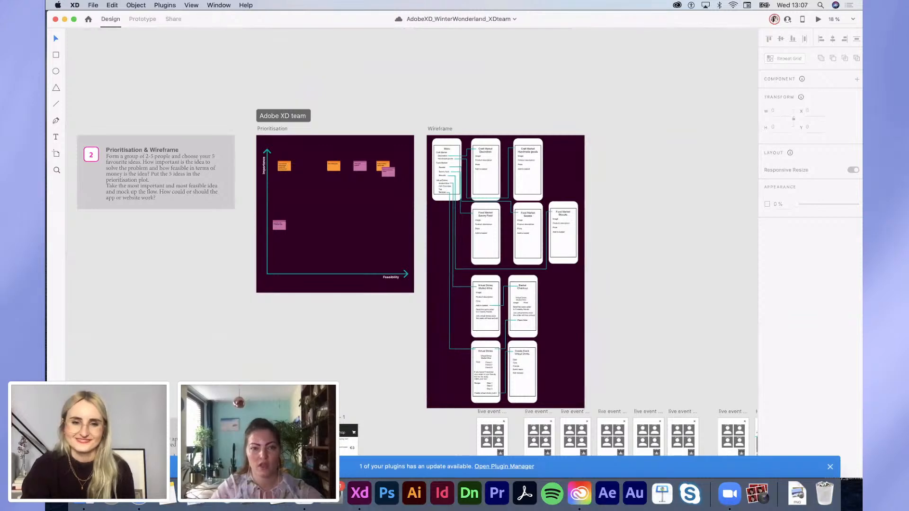
pyautogui.scroll(-3, 412, 241)
pyautogui.scroll(5, 411, 241)
pyautogui.hscroll(-3, 411, 241)
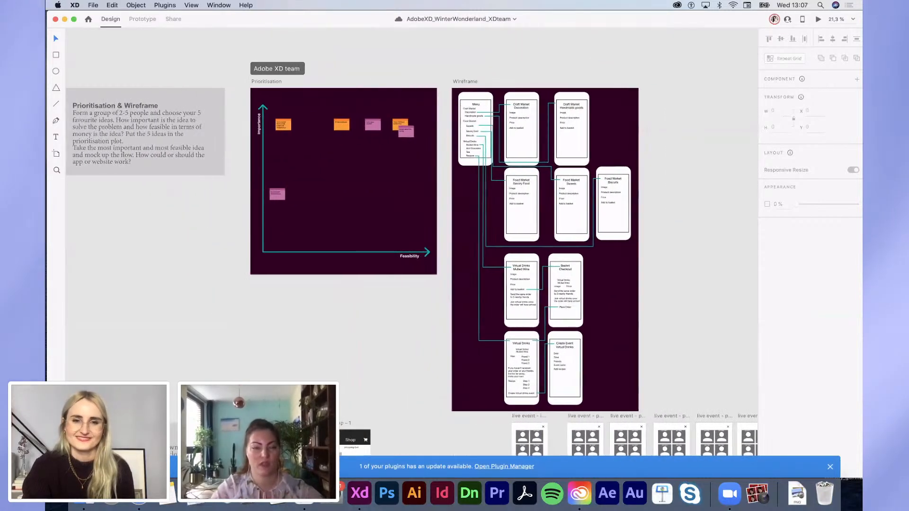
pyautogui.hscroll(-1, 412, 241)
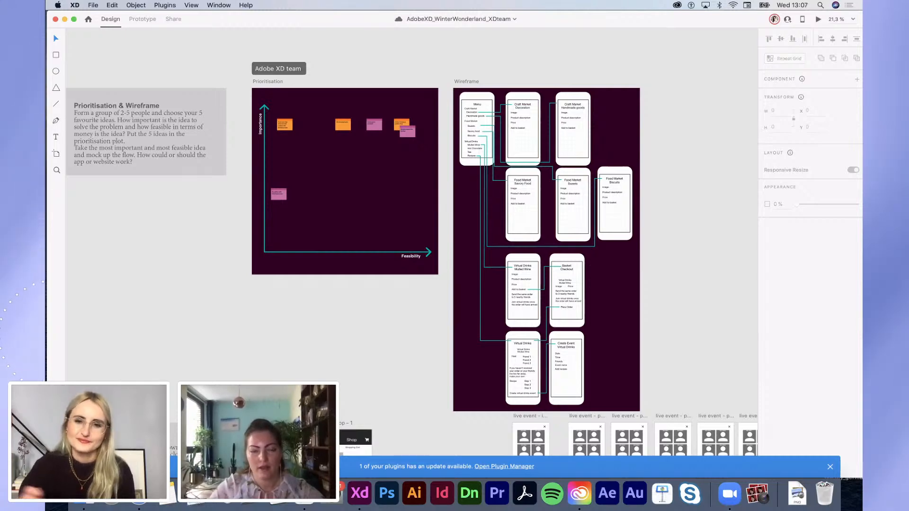
# Step: Bring the Flow 1 screens below into view: Menu, Craft Market, Food Market, Mulled Wine, Basket Checkout
pyautogui.scroll(-5, 228, 237)
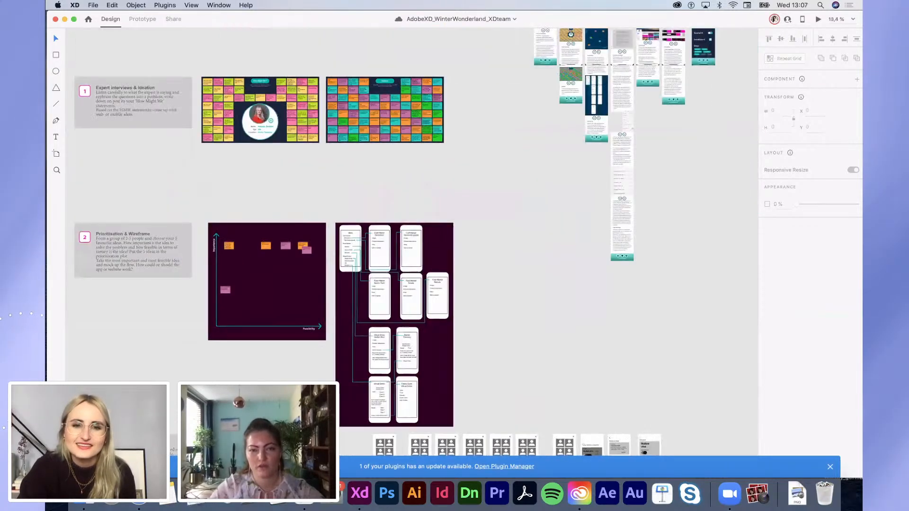
pyautogui.scroll(-3, 228, 236)
pyautogui.scroll(3, 283, 310)
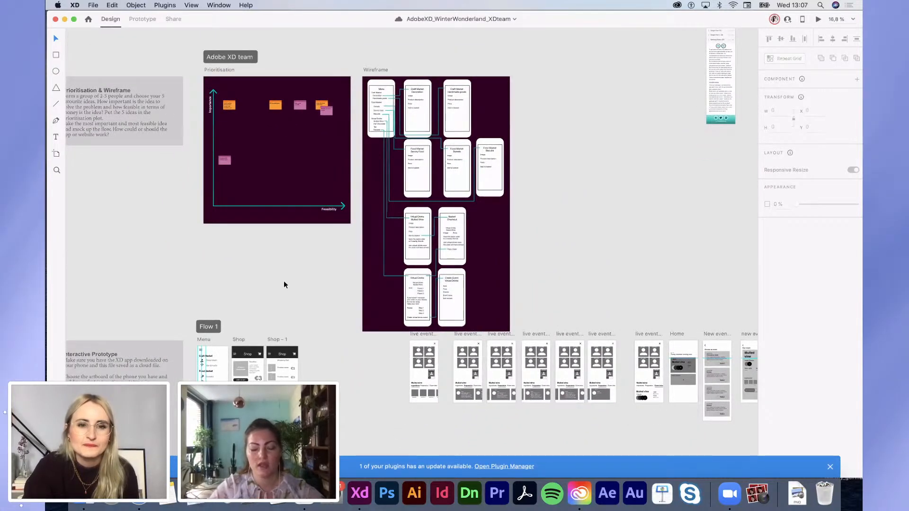
pyautogui.scroll(-5, 284, 284)
pyautogui.scroll(5, 284, 284)
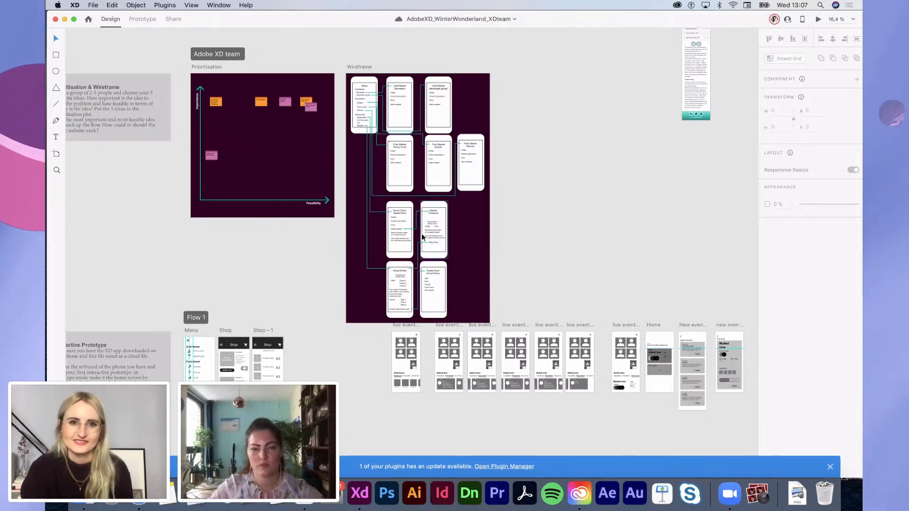
pyautogui.scroll(5, 421, 233)
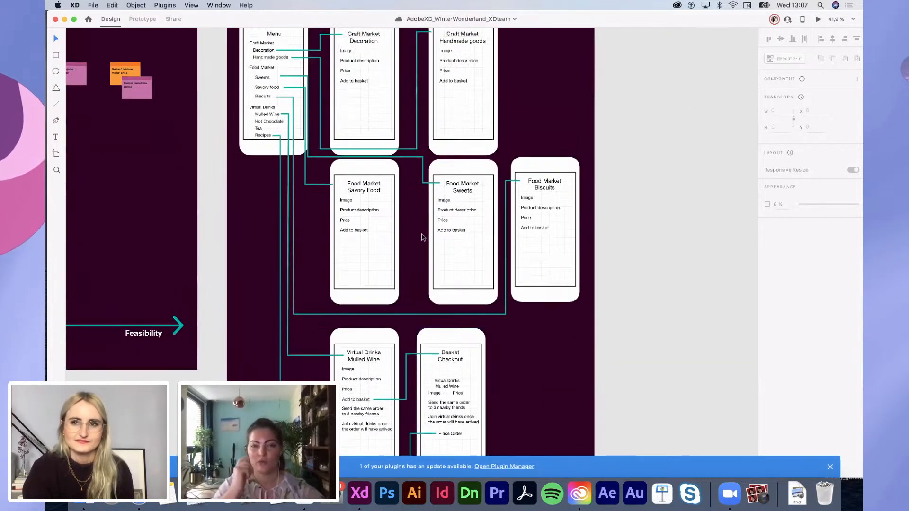
pyautogui.scroll(-3, 423, 237)
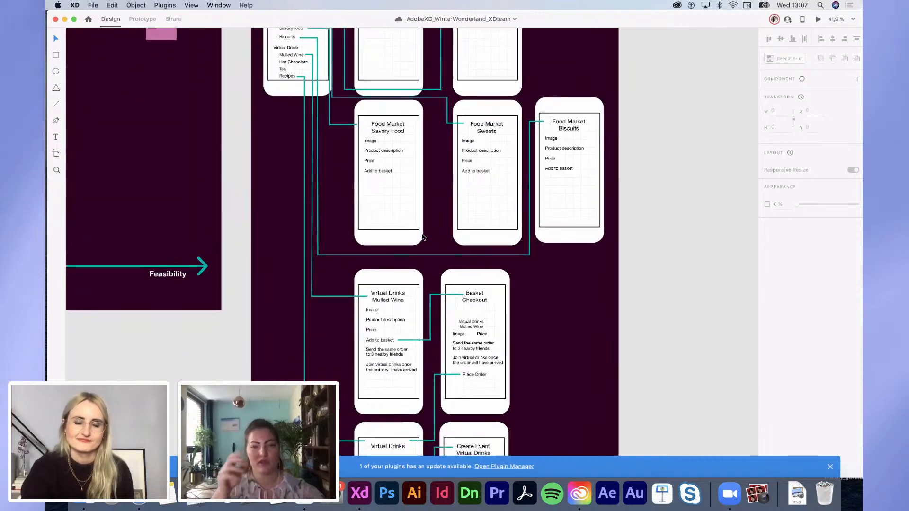
pyautogui.scroll(5, 424, 237)
pyautogui.scroll(-12, 423, 237)
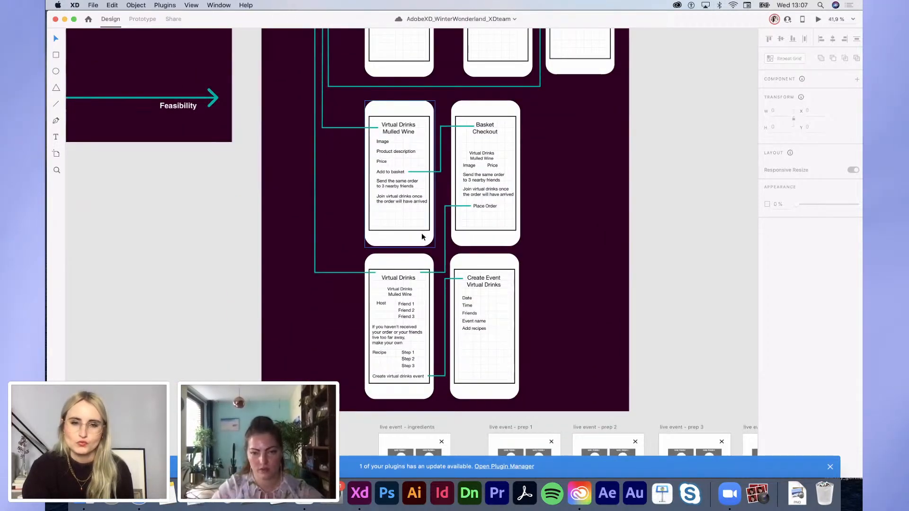
pyautogui.scroll(-5, 423, 237)
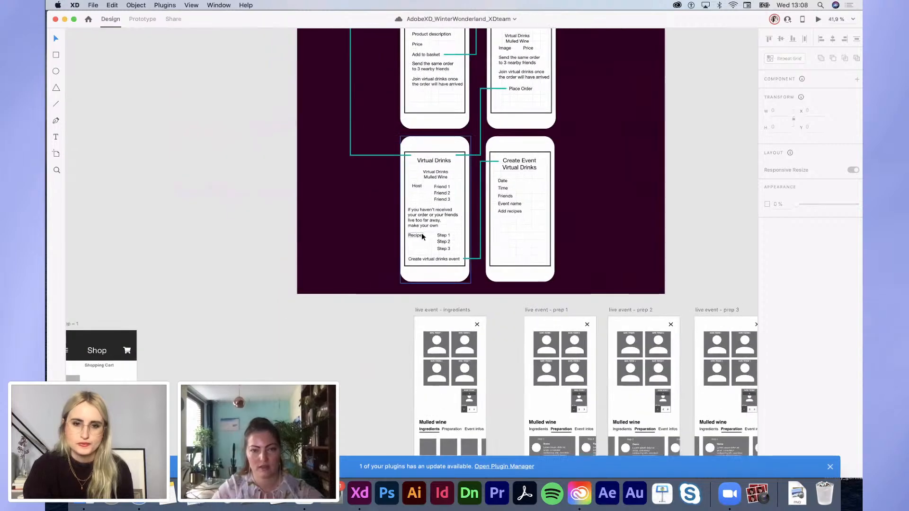
pyautogui.scroll(-3, 422, 236)
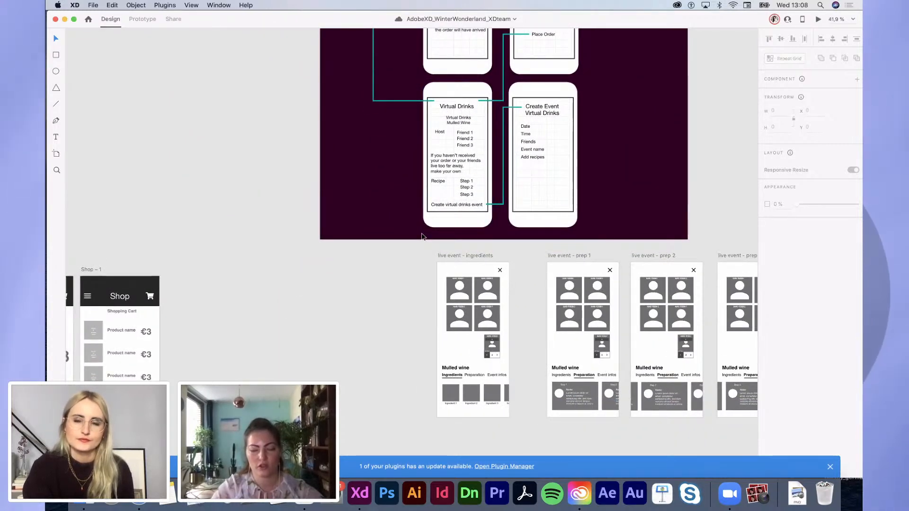
pyautogui.hscroll(-5, 422, 237)
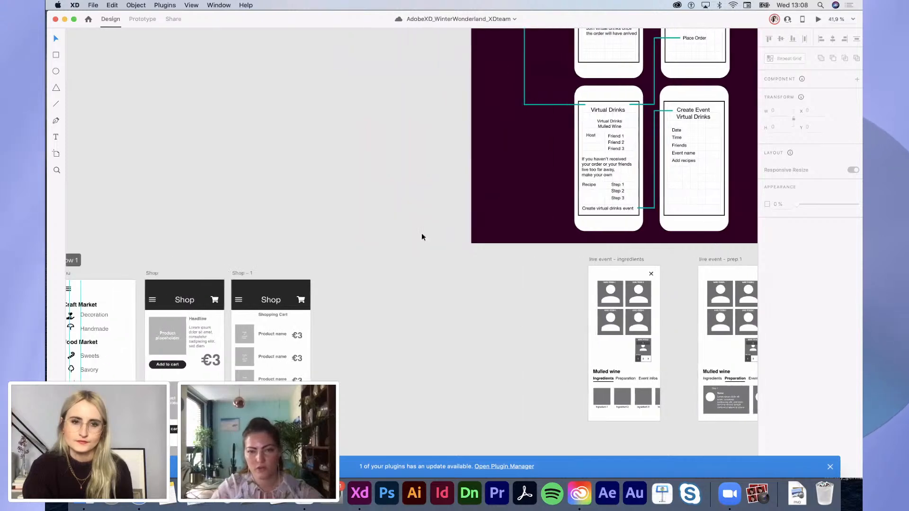
pyautogui.scroll(-5, 421, 234)
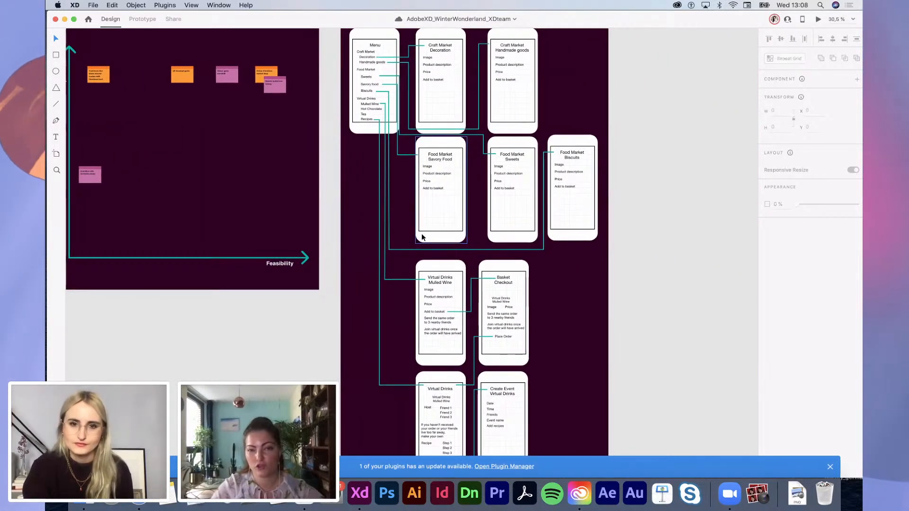
pyautogui.scroll(5, 530, 169)
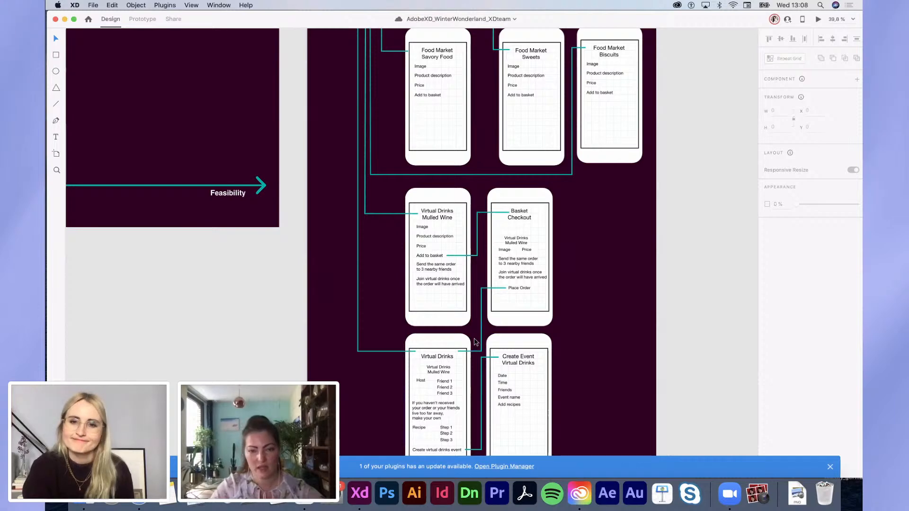
pyautogui.scroll(10, 476, 342)
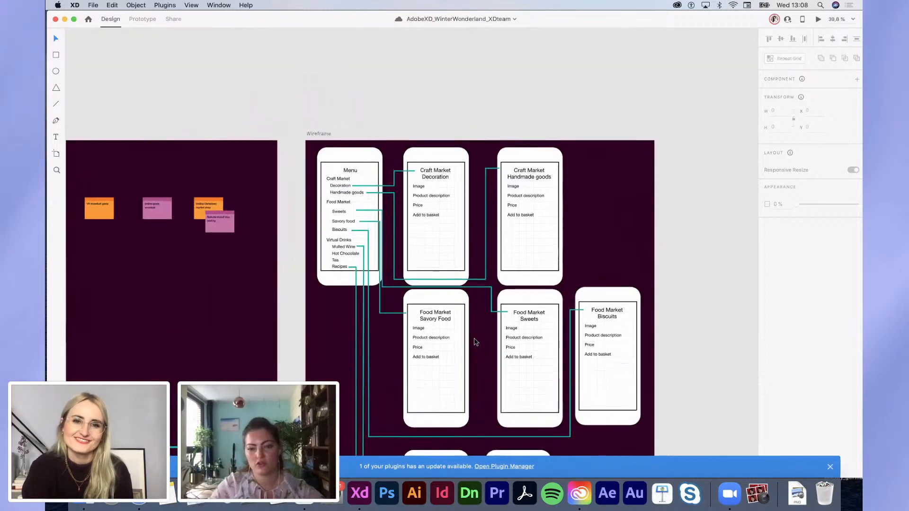
pyautogui.scroll(-15, 476, 342)
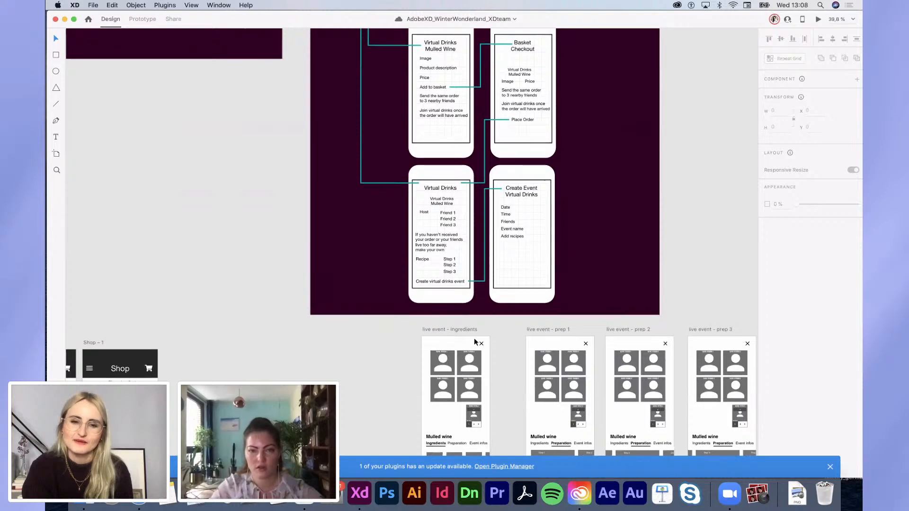
pyautogui.scroll(-1, 475, 342)
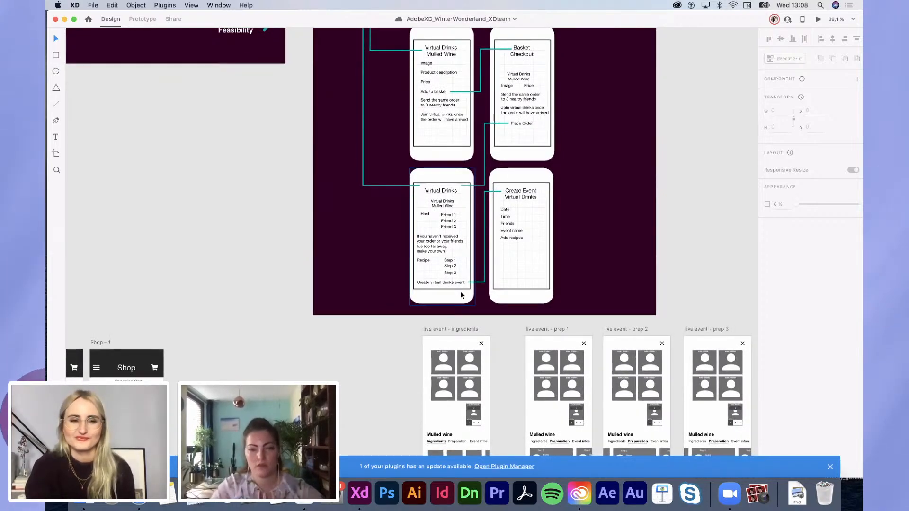
pyautogui.scroll(-5, 460, 292)
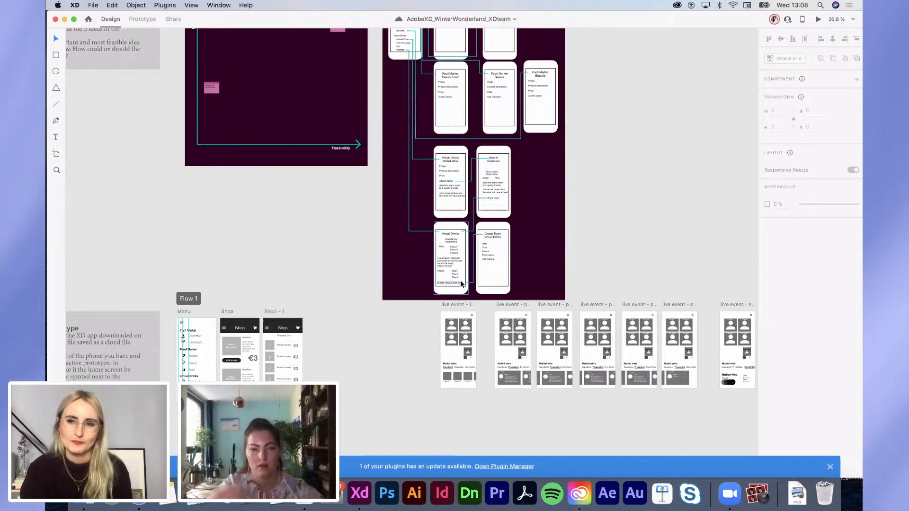
pyautogui.scroll(3, 460, 284)
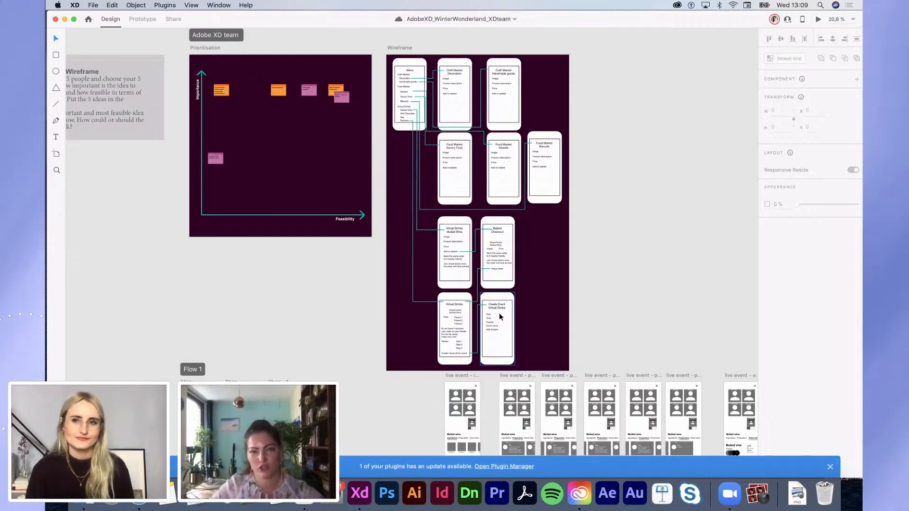
pyautogui.scroll(-1, 500, 317)
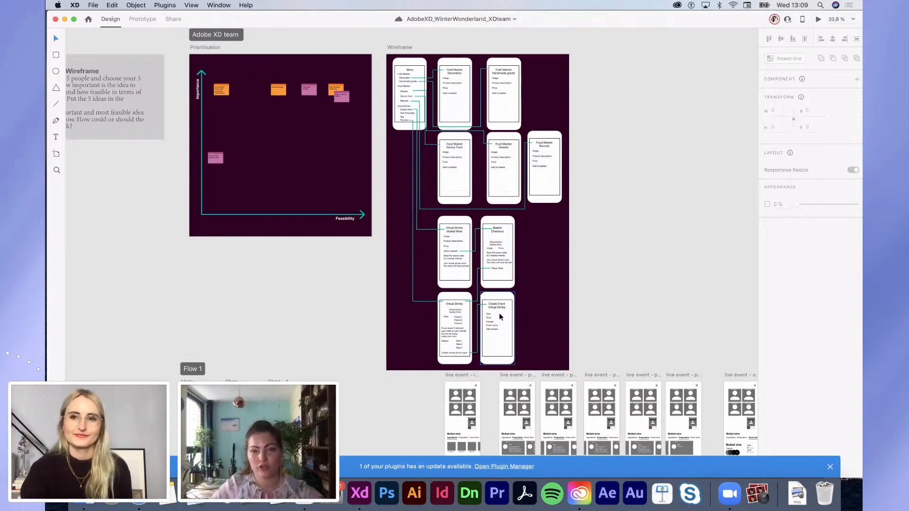
pyautogui.scroll(-5, 499, 313)
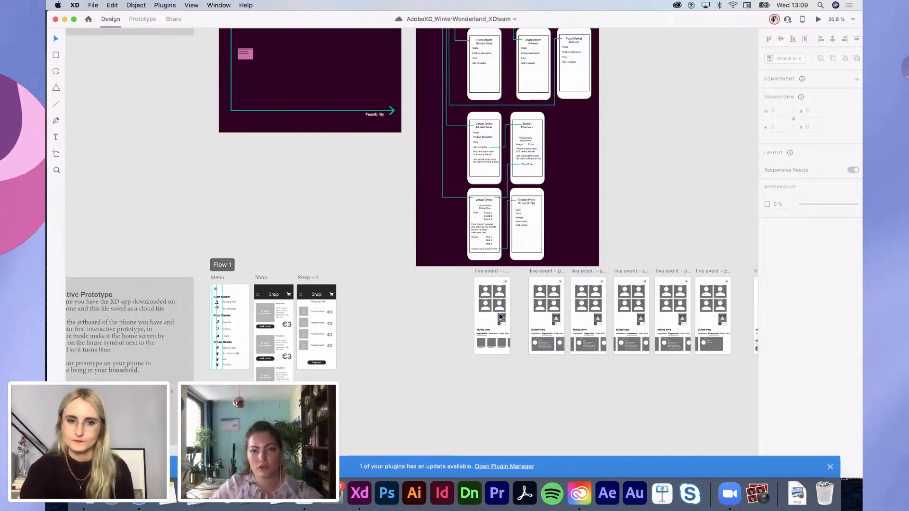
pyautogui.scroll(-5, 500, 316)
pyautogui.hscroll(5, 456, 255)
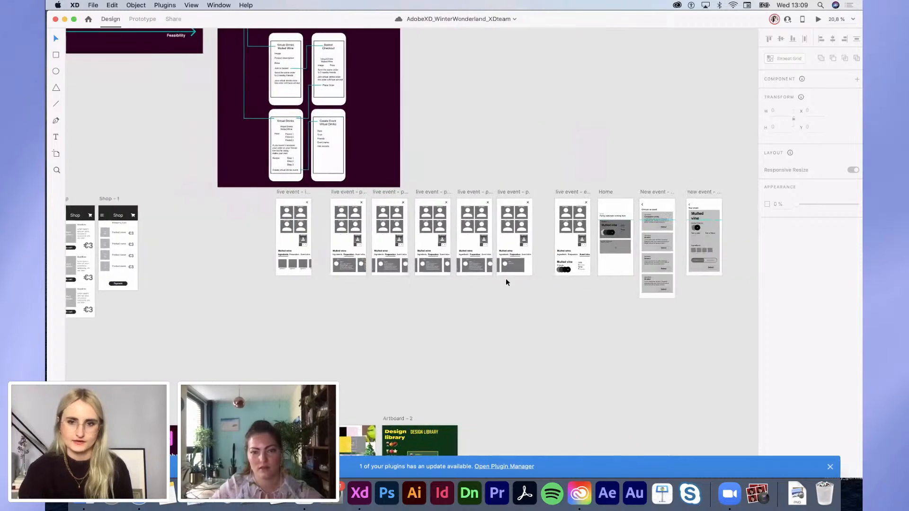
pyautogui.hscroll(-6, 663, 271)
pyautogui.hscroll(5, 663, 271)
pyautogui.scroll(1, 663, 270)
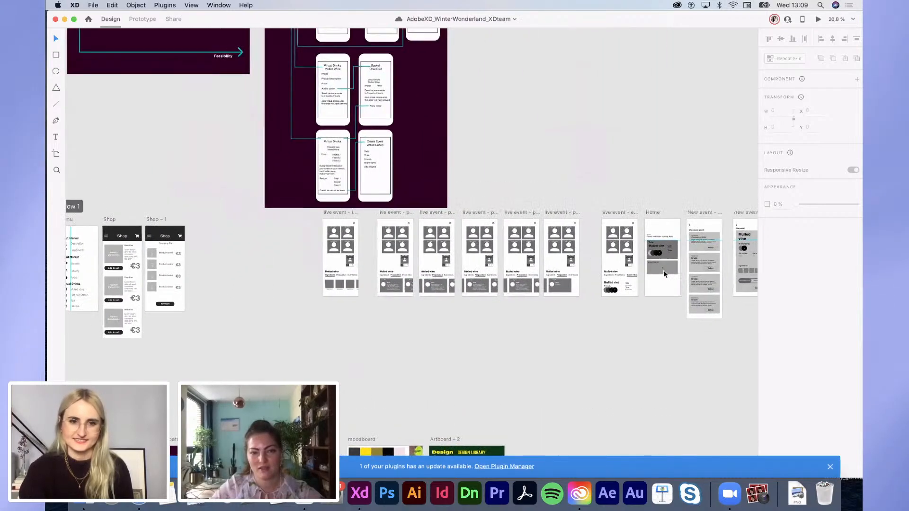
pyautogui.hscroll(-5, 664, 270)
pyautogui.hscroll(4, 663, 271)
pyautogui.scroll(-4, 663, 271)
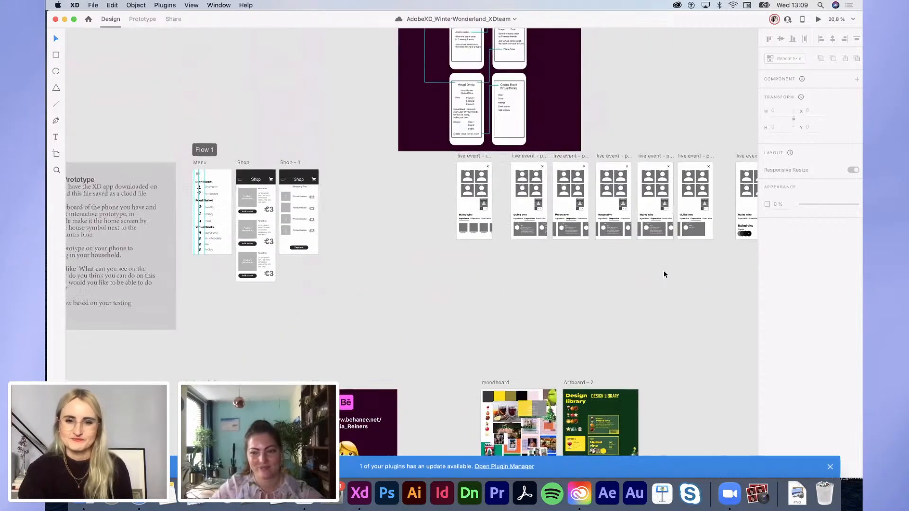
pyautogui.scroll(7, 663, 270)
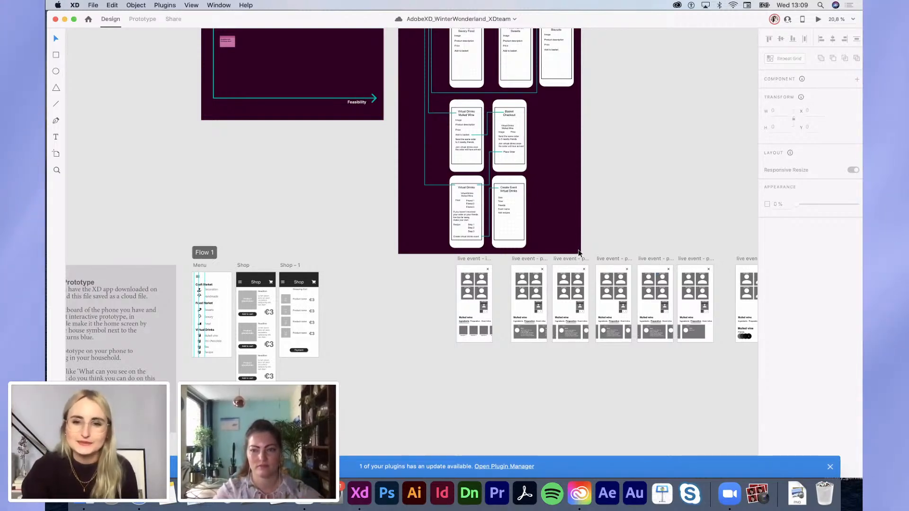
pyautogui.scroll(-3, 577, 255)
pyautogui.scroll(2, 577, 258)
pyautogui.scroll(-2, 575, 264)
pyautogui.scroll(6, 575, 264)
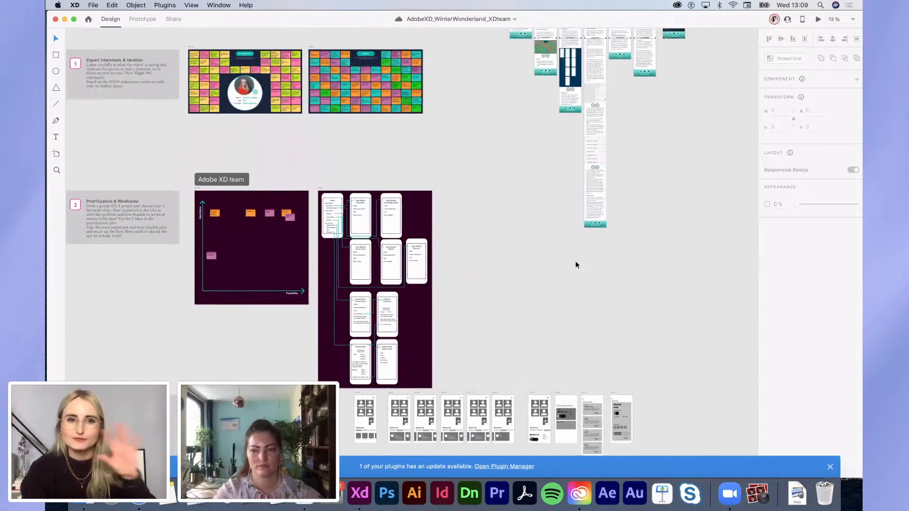
pyautogui.scroll(-1, 575, 260)
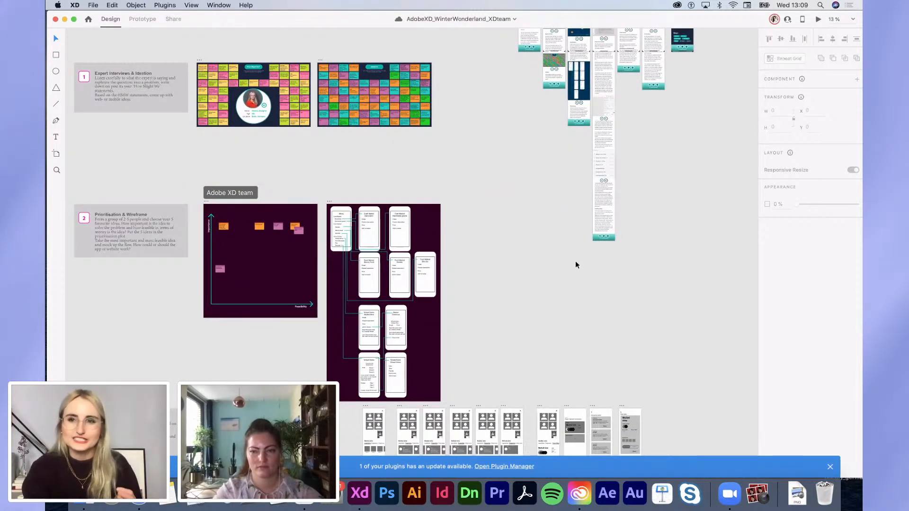
pyautogui.scroll(-3, 576, 263)
pyautogui.scroll(3, 398, 158)
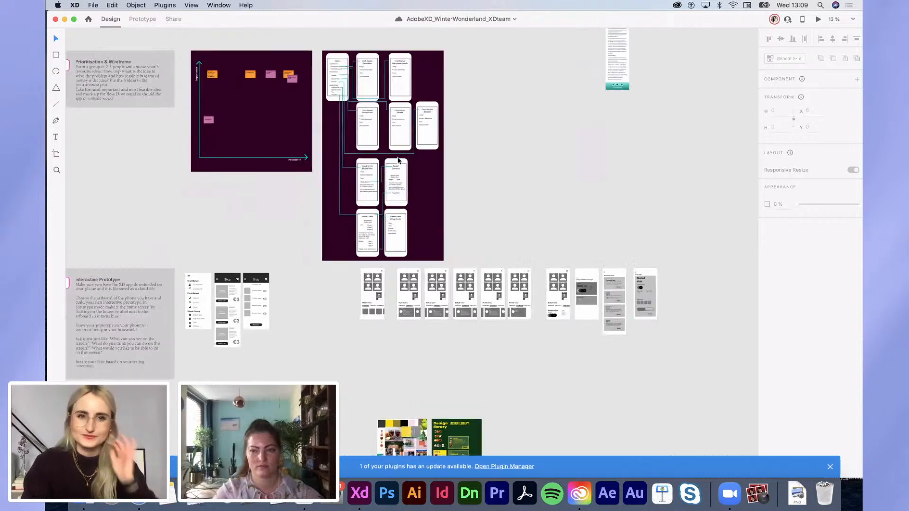
pyautogui.scroll(-1, 397, 157)
pyautogui.hscroll(-2, 396, 157)
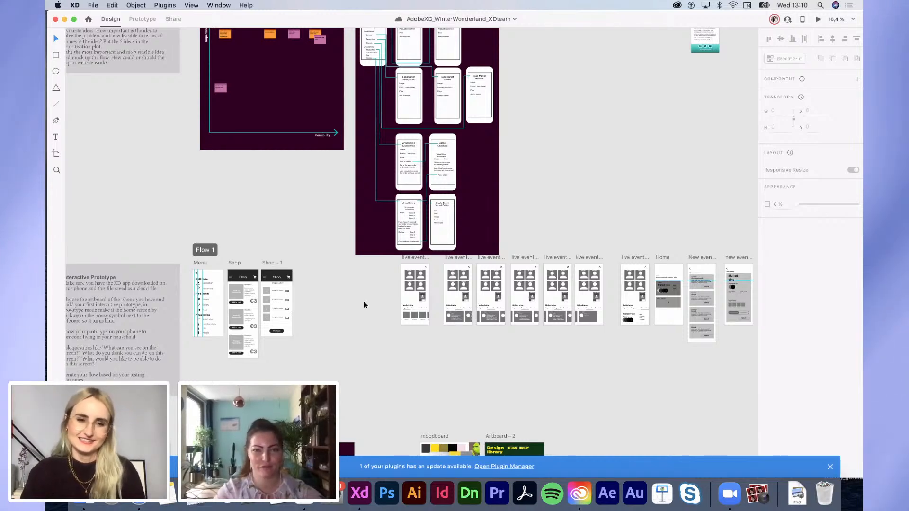
# Step: Drag Artboard – 2 rightward on the canvas, clear of the moodboard
pyautogui.scroll(-3, 364, 305)
pyautogui.hscroll(-2, 364, 305)
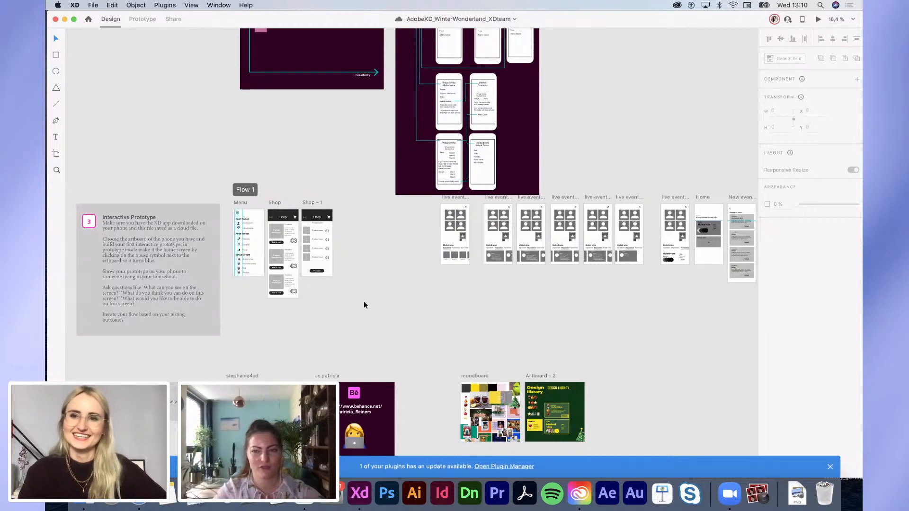
pyautogui.moveTo(537, 378); pyautogui.dragTo(686, 381)
pyautogui.scroll(5, 486, 424)
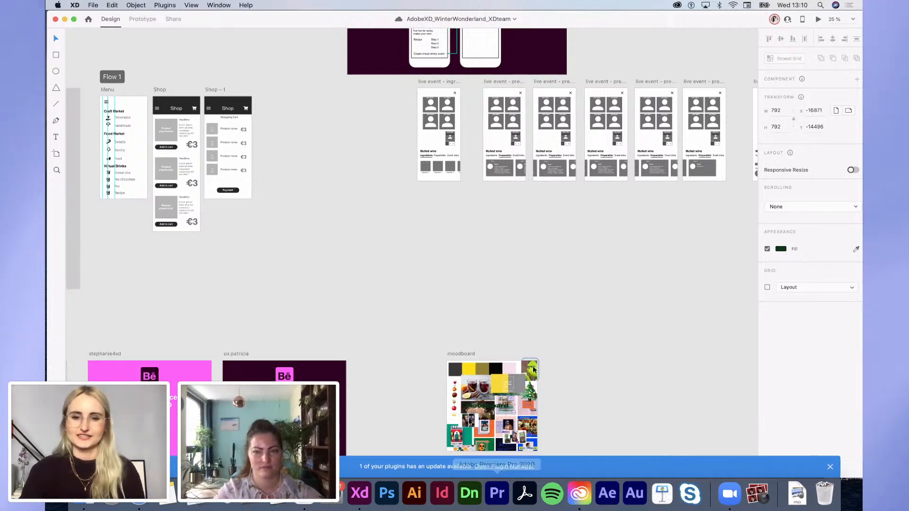
pyautogui.scroll(-2, 533, 369)
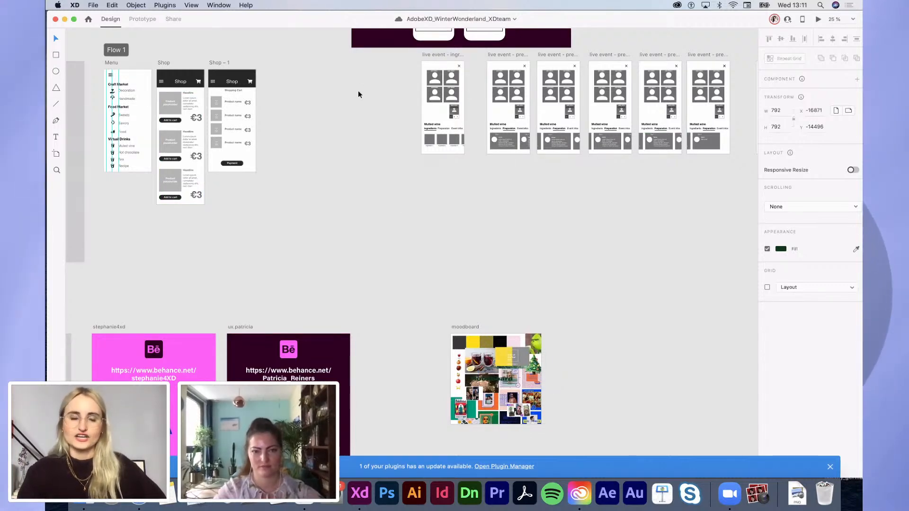
pyautogui.scroll(5, 470, 136)
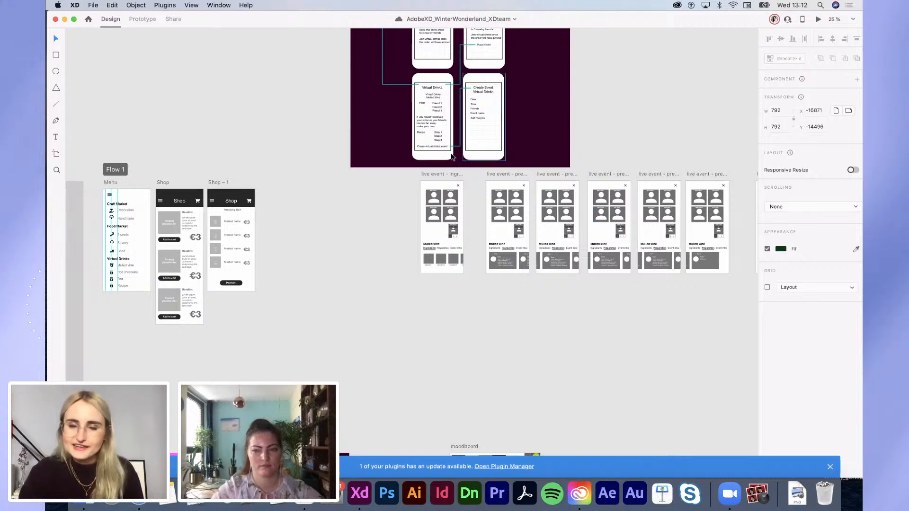
pyautogui.scroll(3, 434, 191)
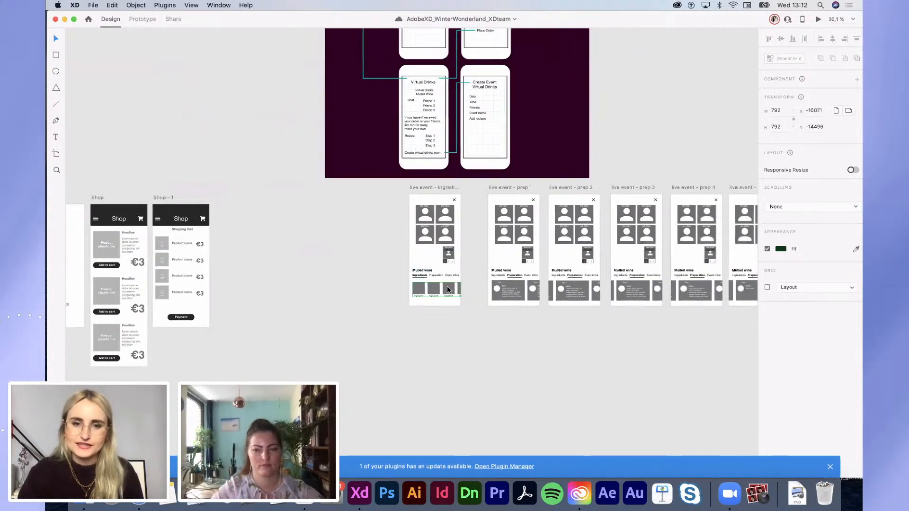
pyautogui.scroll(3, 421, 279)
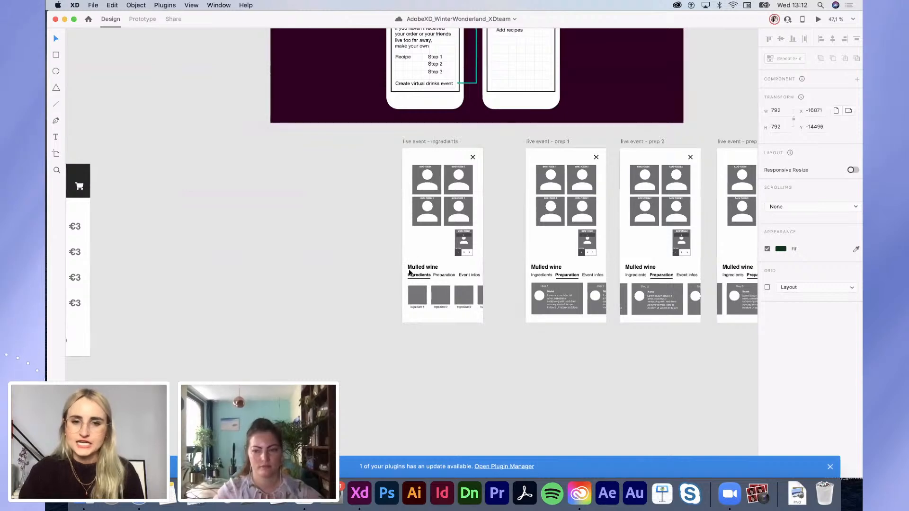
pyautogui.scroll(-2, 415, 280)
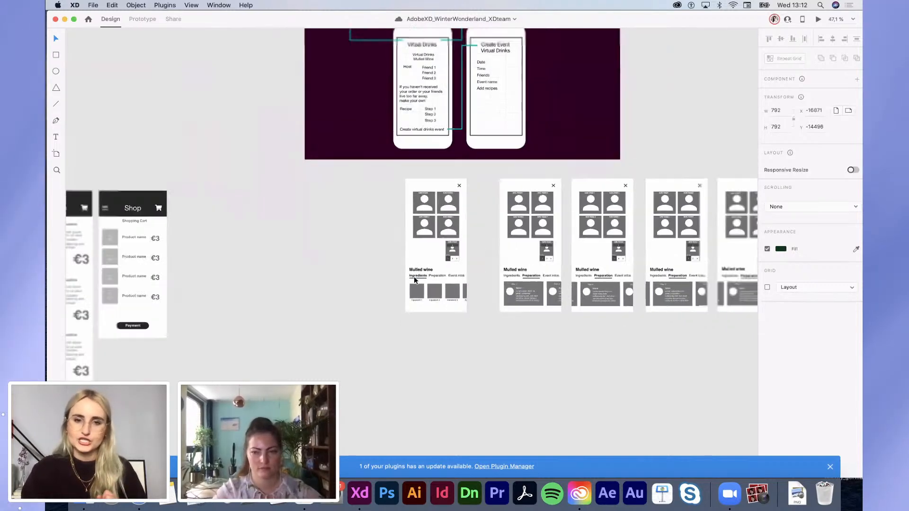
pyautogui.scroll(-1, 414, 280)
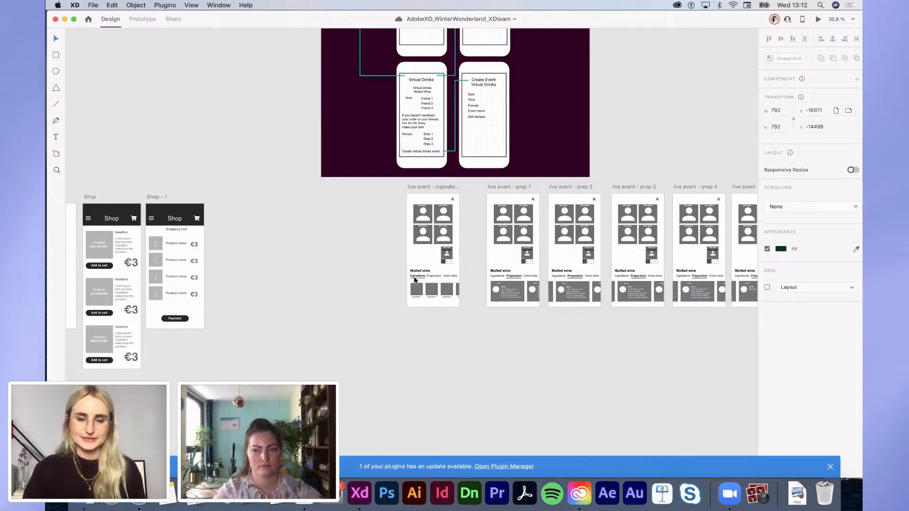
pyautogui.scroll(-10, 414, 279)
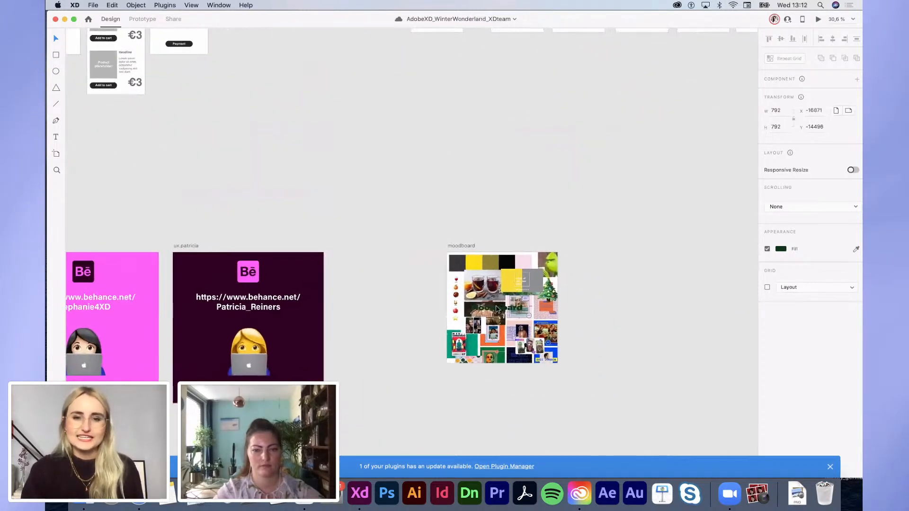
# Step: Drag the bold 'Moodboard' title off the collage to sit above the moodboard artboard
pyautogui.scroll(5, 497, 309)
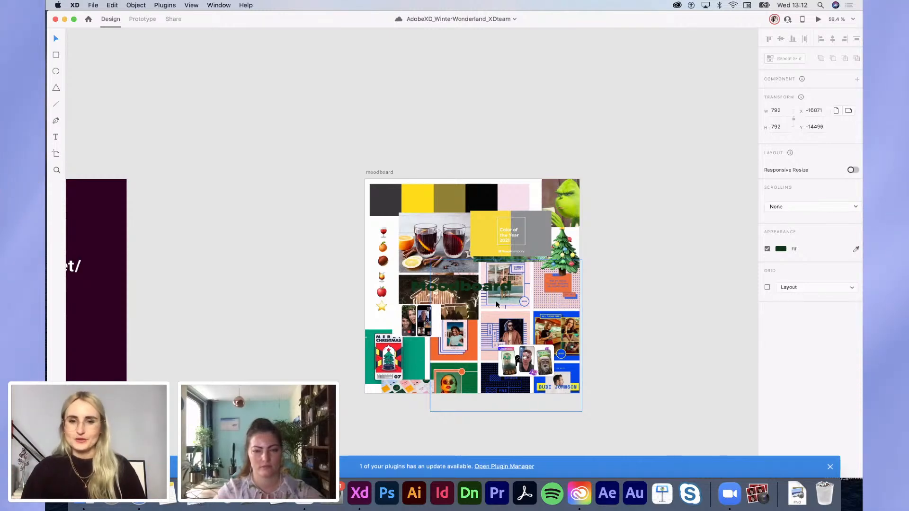
pyautogui.moveTo(493, 291); pyautogui.dragTo(445, 164)
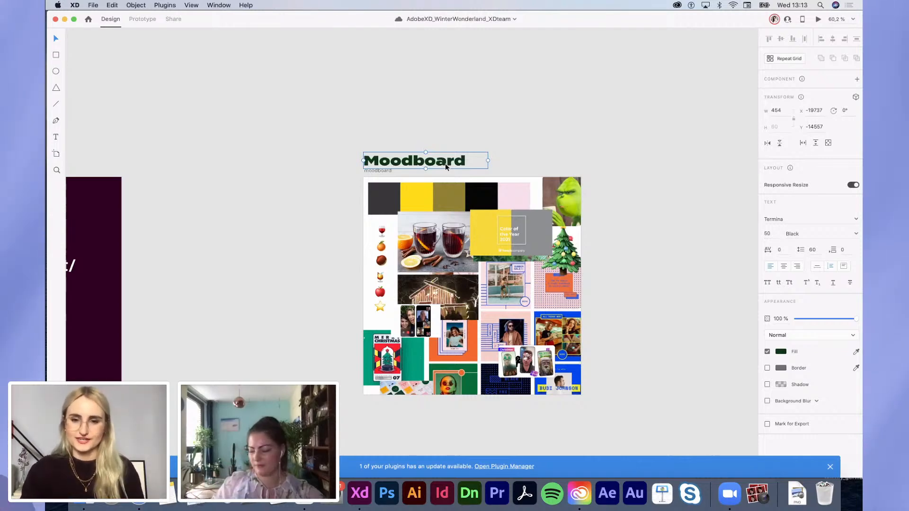
pyautogui.scroll(5, 516, 297)
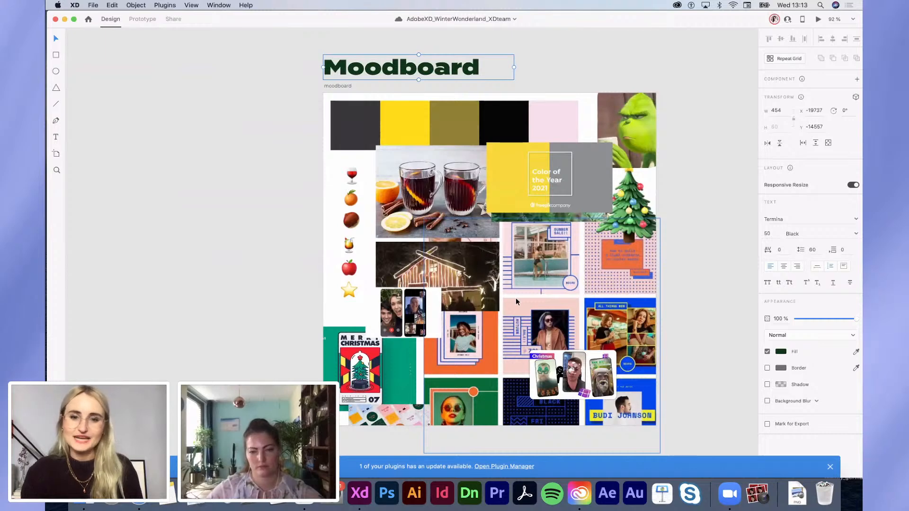
pyautogui.scroll(3, 516, 295)
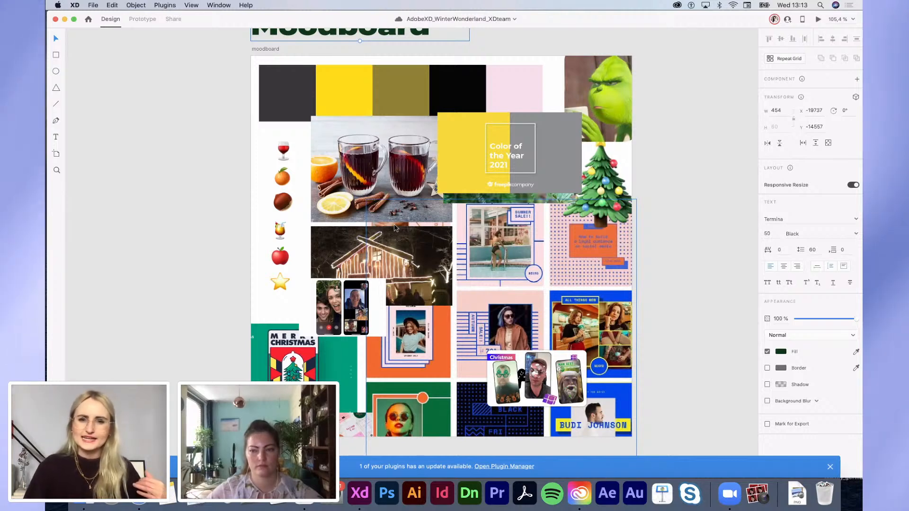
pyautogui.click(534, 274)
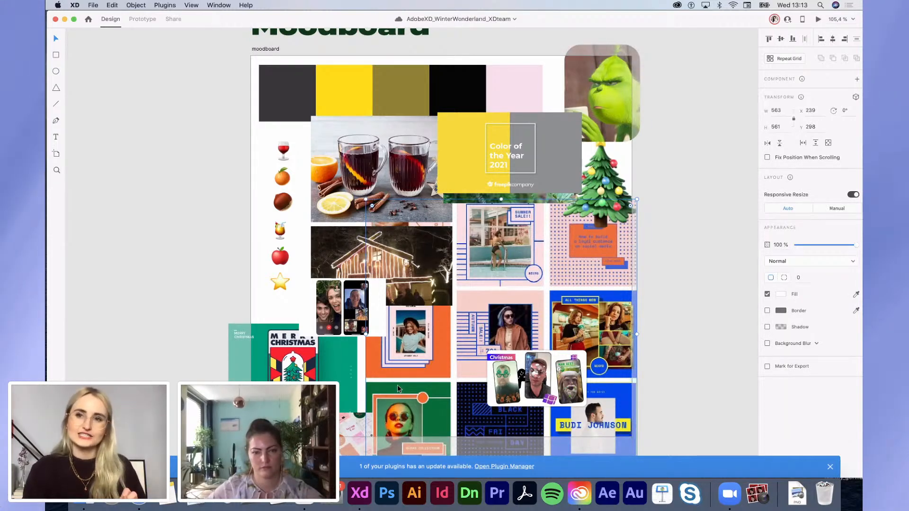
pyautogui.scroll(-2, 397, 385)
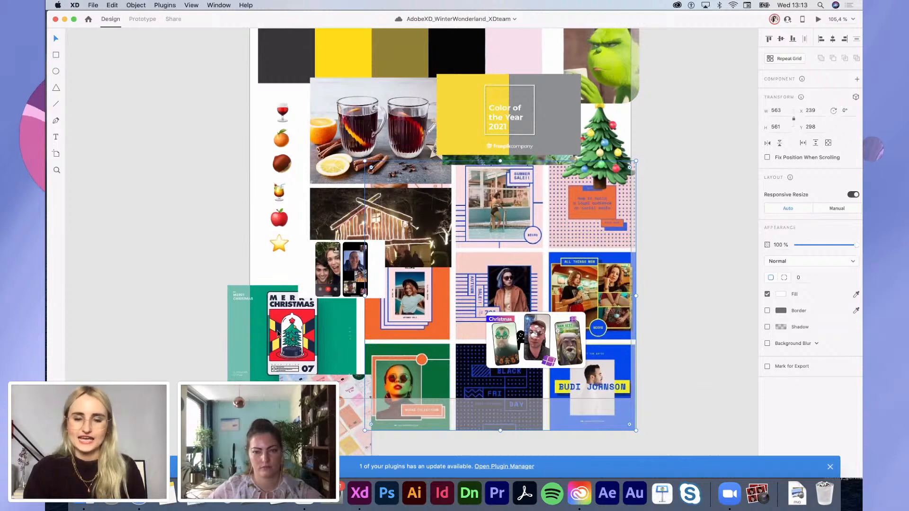
pyautogui.scroll(8, 334, 253)
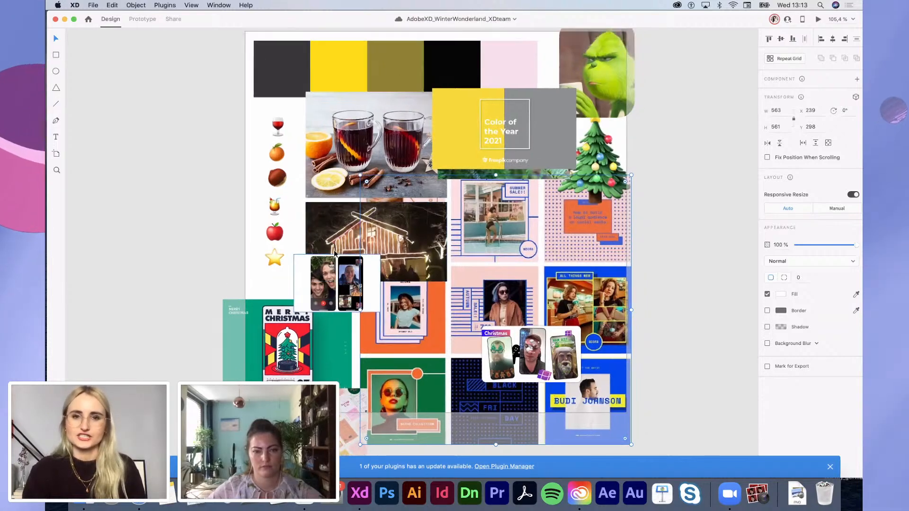
pyautogui.scroll(-5, 334, 253)
pyautogui.click(520, 211)
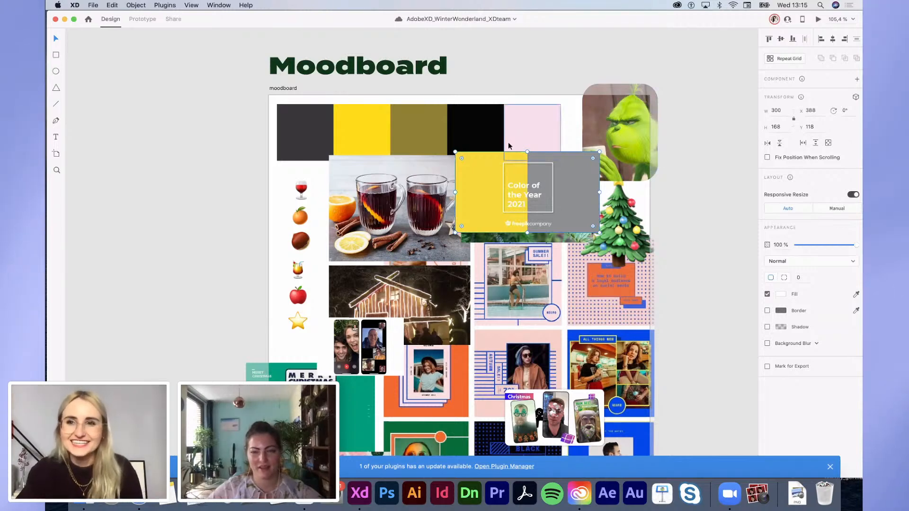
pyautogui.hscroll(2, 584, 213)
pyautogui.scroll(-1, 584, 213)
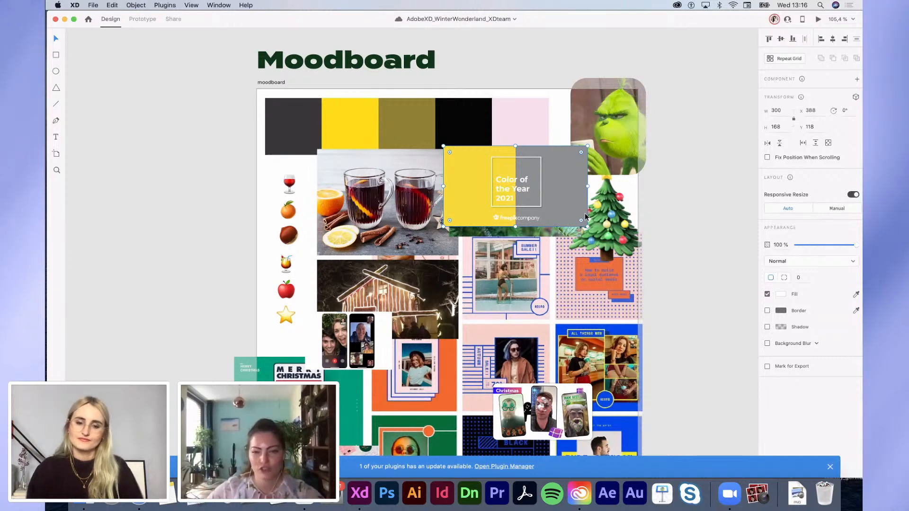
# Step: Zoom out and pick the Artboard tool to list presets like iPhone X, XS, 11 Pro
pyautogui.scroll(-10, 576, 194)
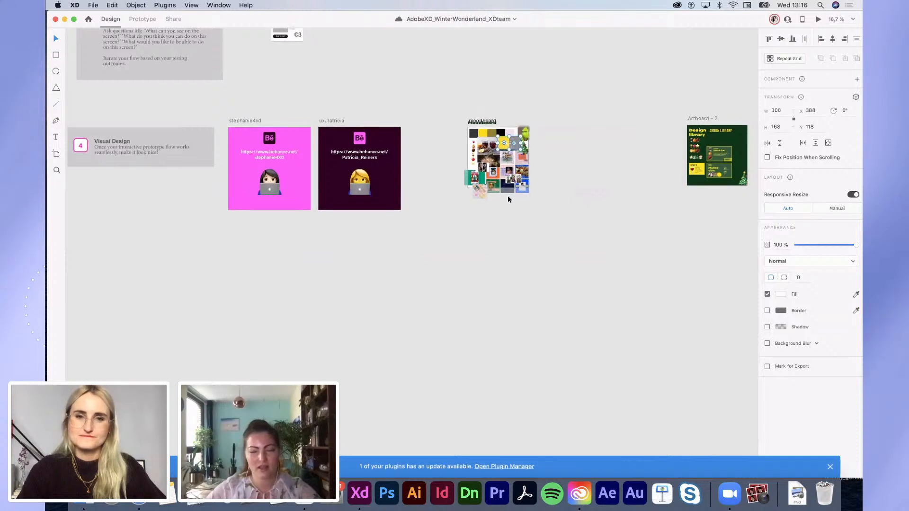
pyautogui.scroll(4, 474, 195)
pyautogui.scroll(-2, 474, 195)
pyautogui.hscroll(-2, 475, 195)
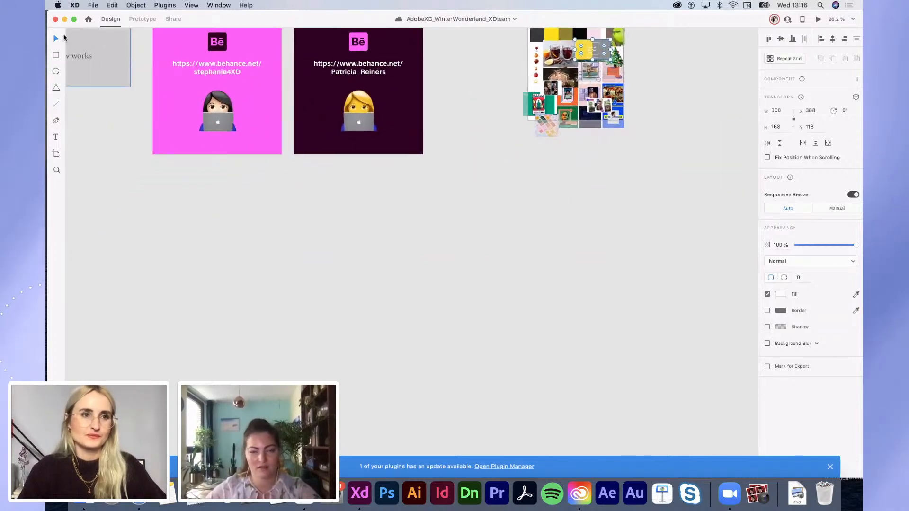
pyautogui.click(56, 155)
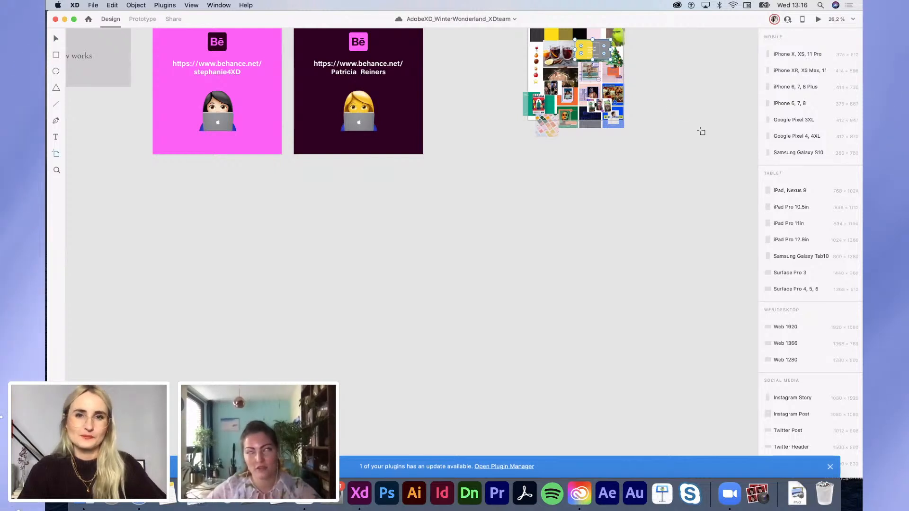
# Step: Add a blank 375 × 812 iPhone X, XS, 11 Pro artboard to the canvas
pyautogui.click(800, 54)
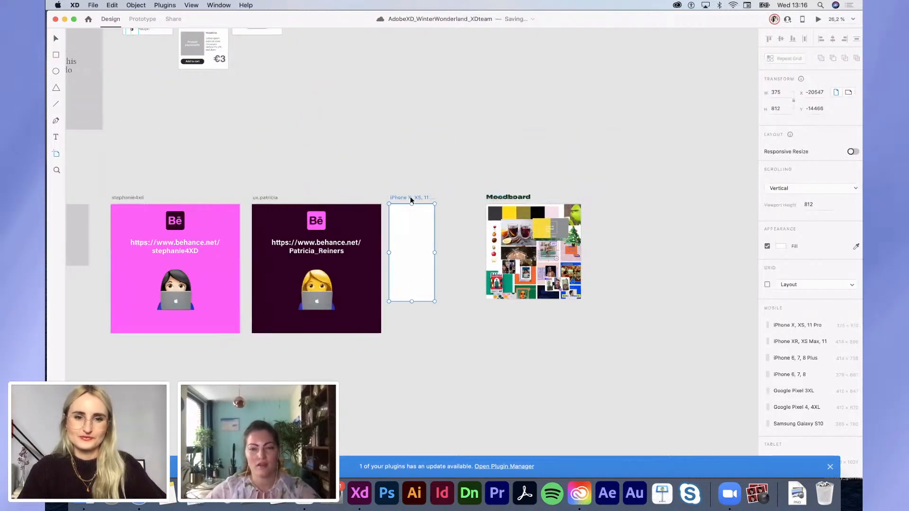
pyautogui.moveTo(406, 196); pyautogui.dragTo(345, 391)
pyautogui.scroll(-3, 346, 391)
pyautogui.hscroll(-3, 345, 392)
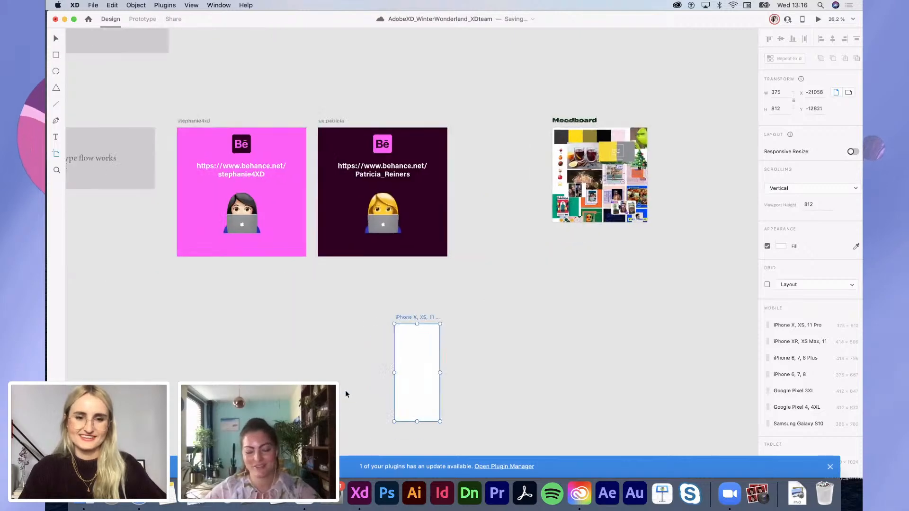
pyautogui.moveTo(501, 243); pyautogui.dragTo(425, 246)
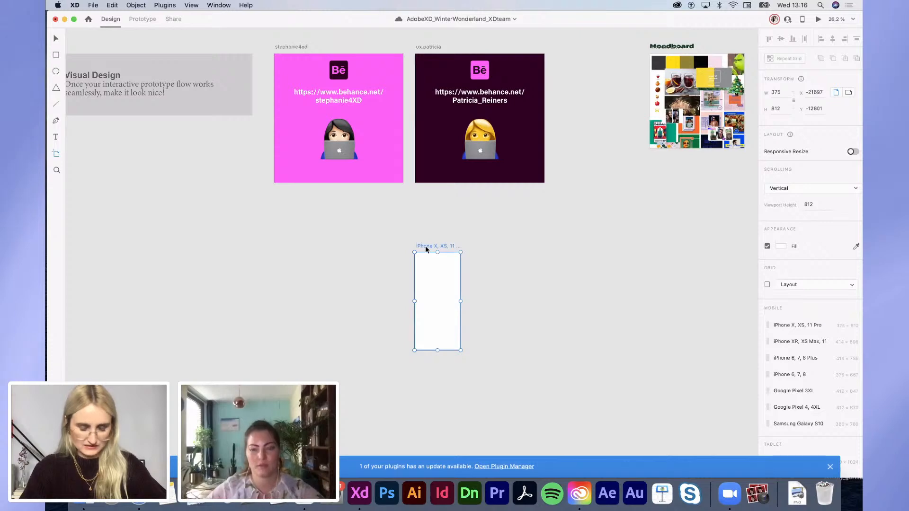
# Step: Reposition the iPhone artboard beneath the Moodboard and return to the Select tool
pyautogui.scroll(5, 426, 245)
pyautogui.scroll(-2, 425, 246)
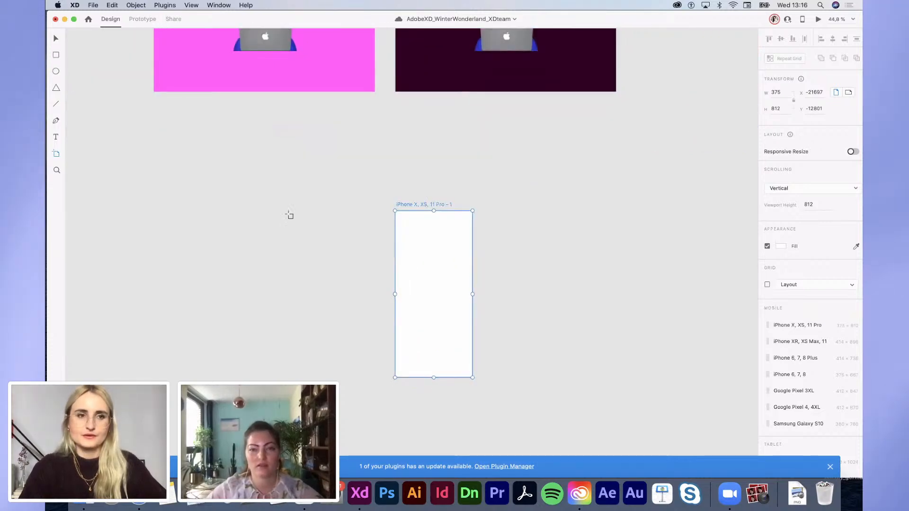
pyautogui.scroll(-3, 392, 251)
pyautogui.scroll(3, 412, 226)
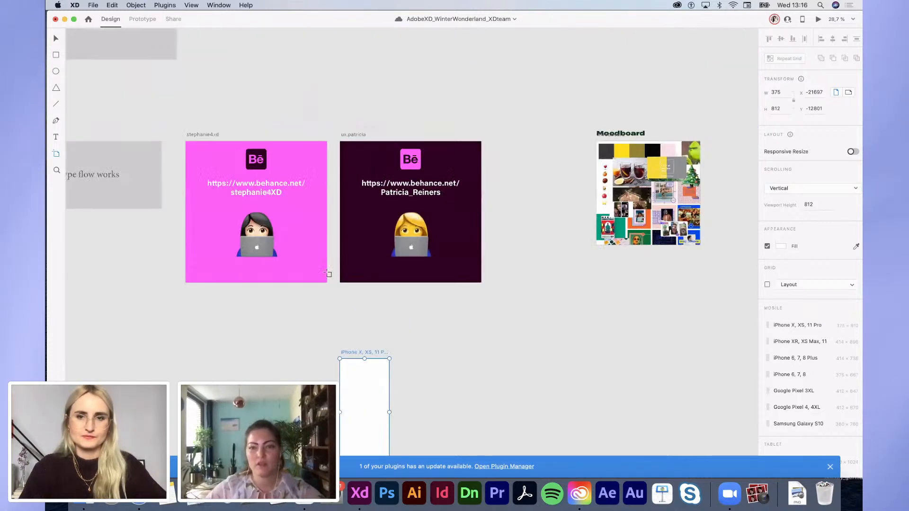
pyautogui.moveTo(342, 352); pyautogui.dragTo(601, 284)
pyautogui.hscroll(3, 601, 284)
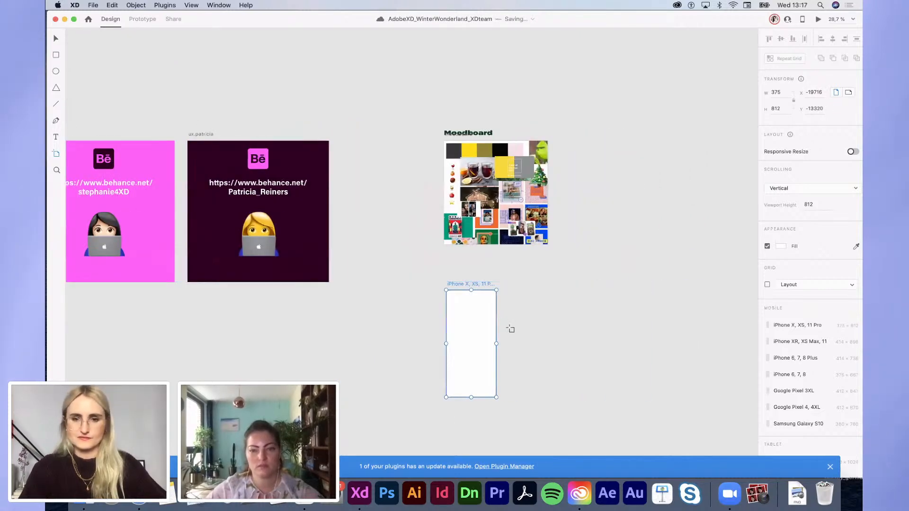
pyautogui.scroll(5, 509, 328)
pyautogui.press('v')
pyautogui.scroll(-2, 444, 336)
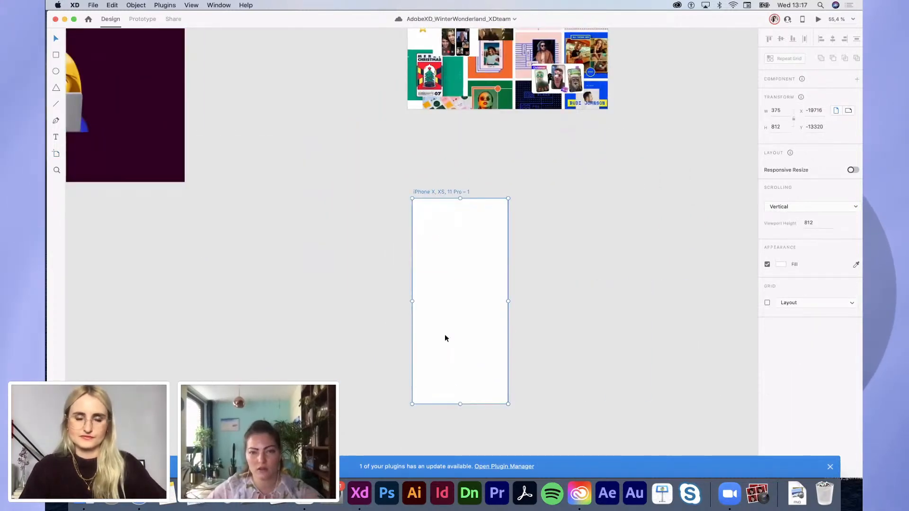
# Step: Create a 'Mulled vine' text box on the iPhone artboard and select all its text
pyautogui.press('t')
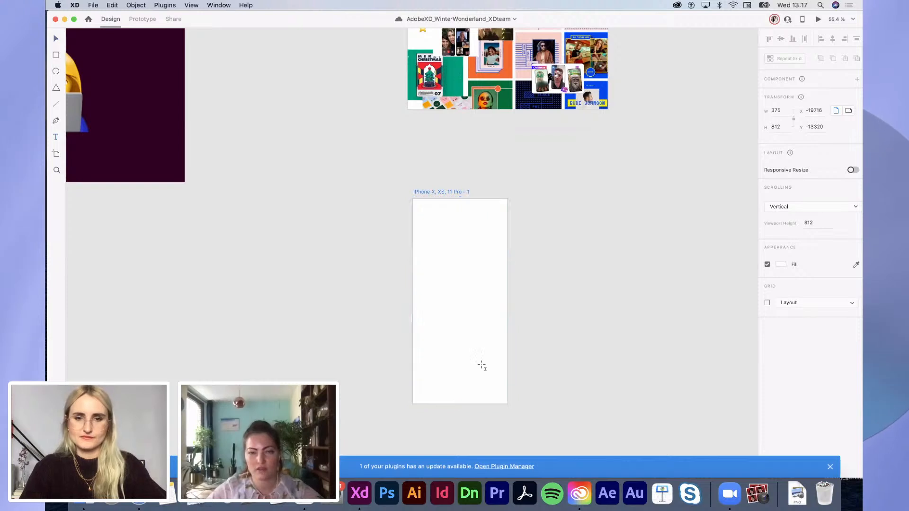
pyautogui.moveTo(419, 252); pyautogui.dragTo(499, 313)
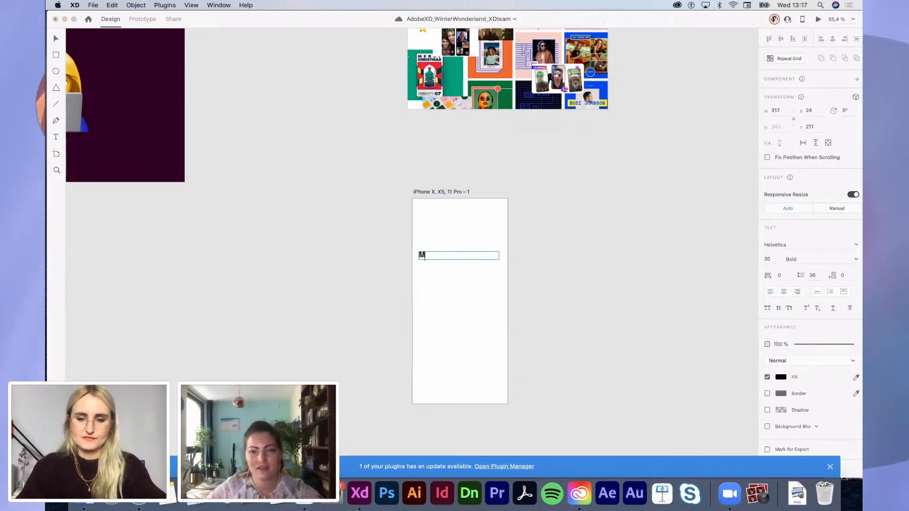
pyautogui.write('Mulled vine')
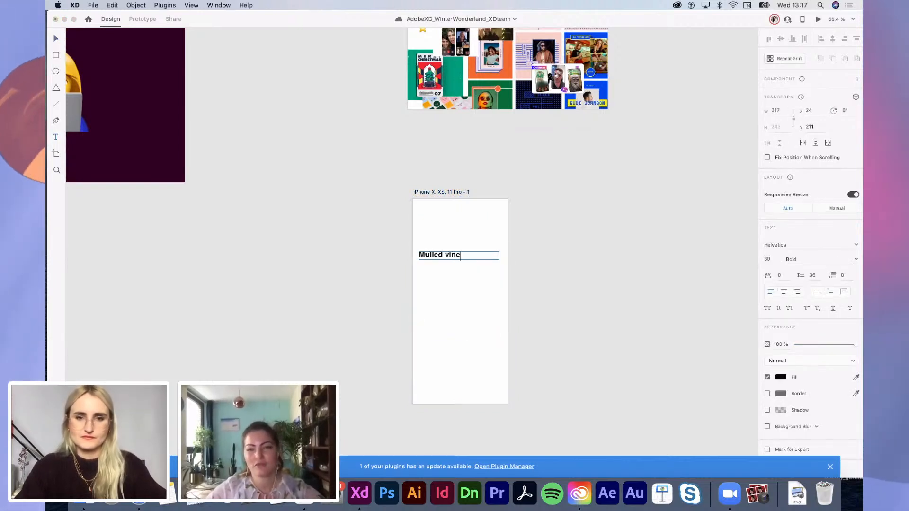
pyautogui.press('super+a')
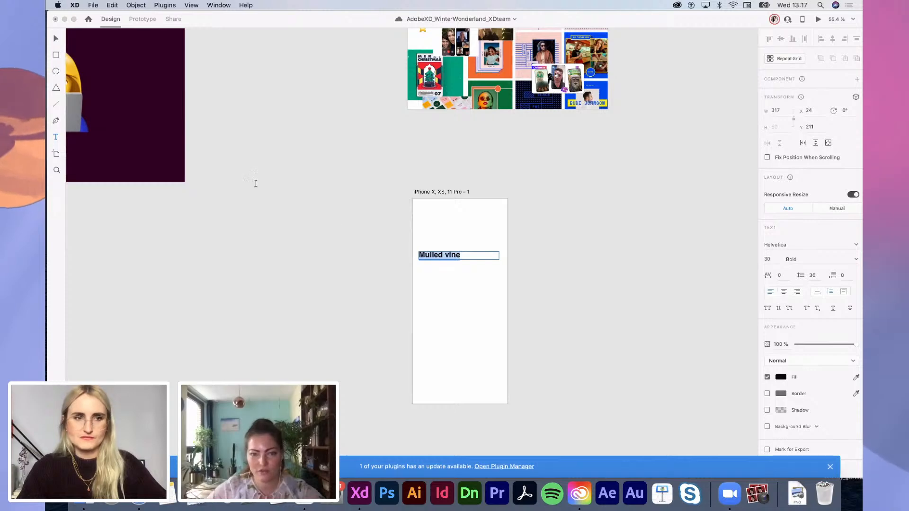
pyautogui.click(56, 450)
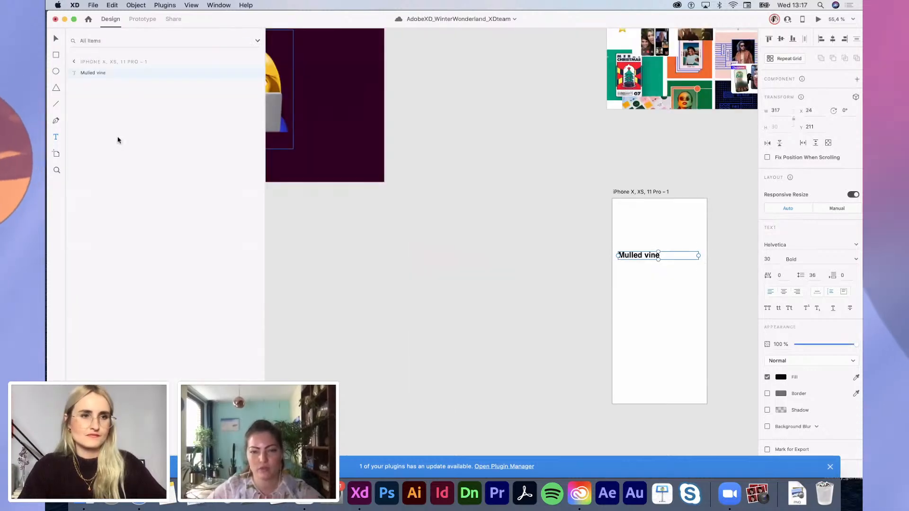
# Step: Apply the yellow Termina Black 50 library style to Mulled vine and move it lower
pyautogui.click(56, 434)
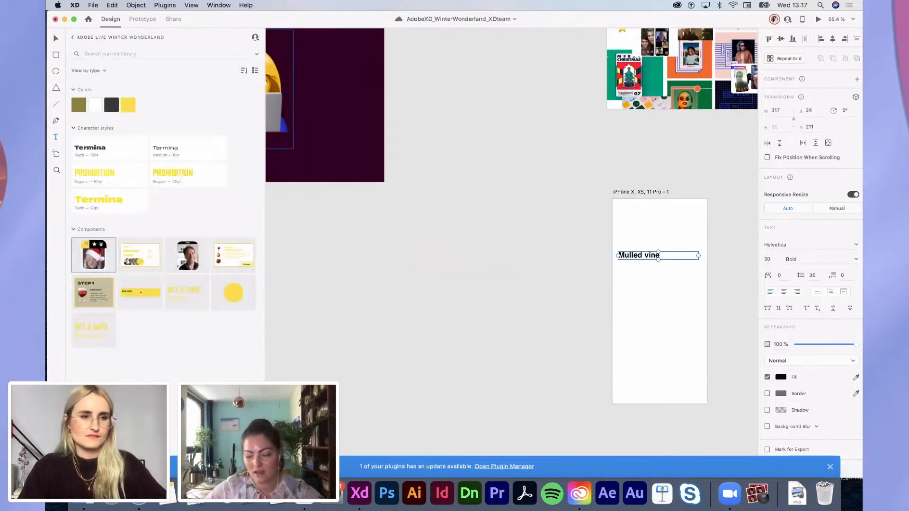
pyautogui.click(105, 203)
pyautogui.click(405, 258)
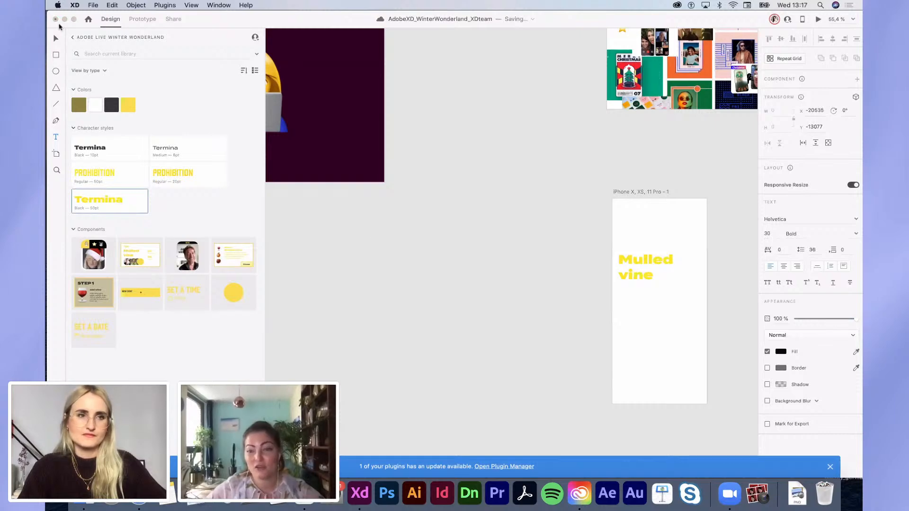
pyautogui.click(56, 434)
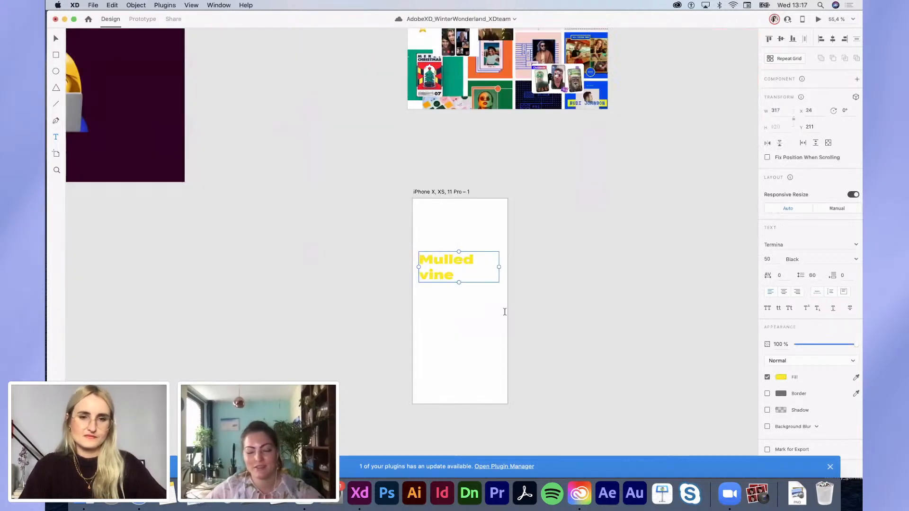
pyautogui.scroll(2, 515, 237)
pyautogui.moveTo(429, 278); pyautogui.dragTo(428, 294)
pyautogui.scroll(-3, 427, 291)
pyautogui.scroll(-1, 427, 290)
pyautogui.hscroll(1, 428, 291)
# Step: Fill the iPhone artboard's background with dark grey #383838
pyautogui.click(390, 180)
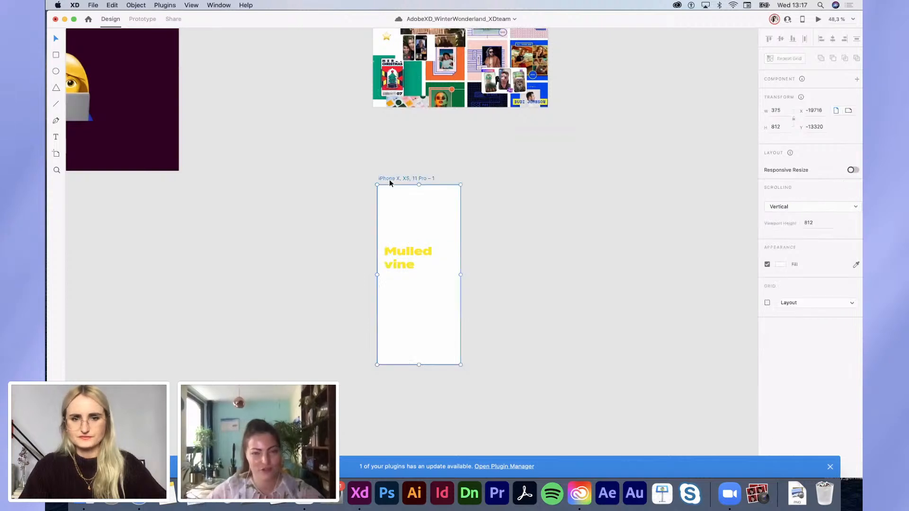
pyautogui.click(781, 265)
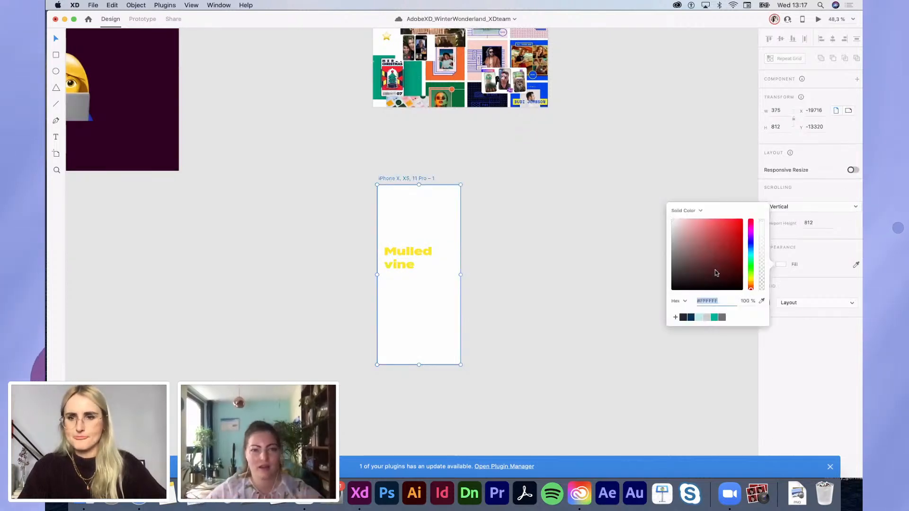
pyautogui.click(671, 278)
pyautogui.moveTo(663, 272); pyautogui.dragTo(661, 275)
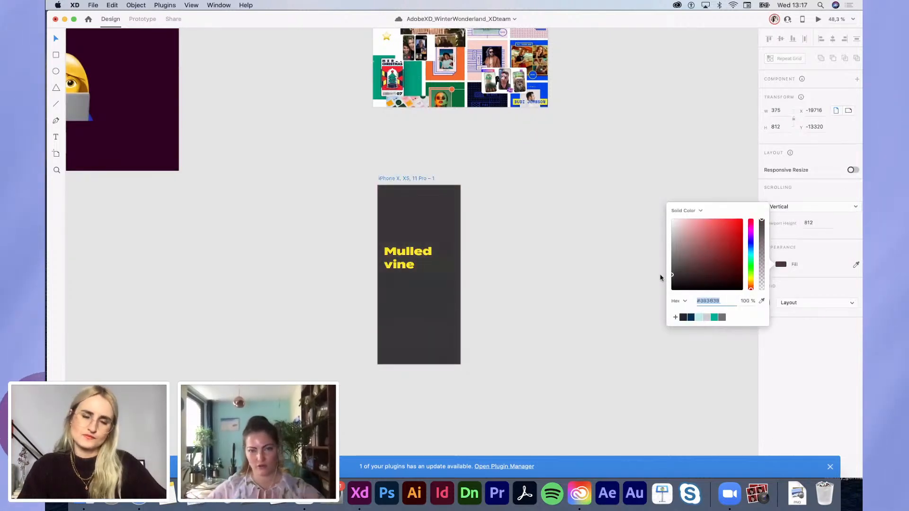
pyautogui.click(660, 277)
pyautogui.scroll(5, 446, 328)
# Step: Turn on a 4-column, 10-px-gutter layout grid on the iPhone artboard and align Mulled vine to it
pyautogui.scroll(-3, 446, 328)
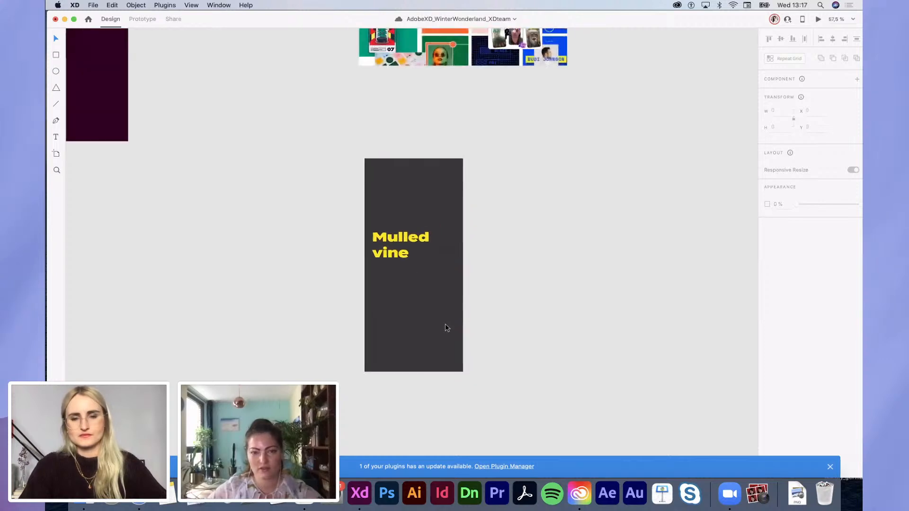
pyautogui.moveTo(399, 242); pyautogui.dragTo(399, 246)
pyautogui.click(385, 151)
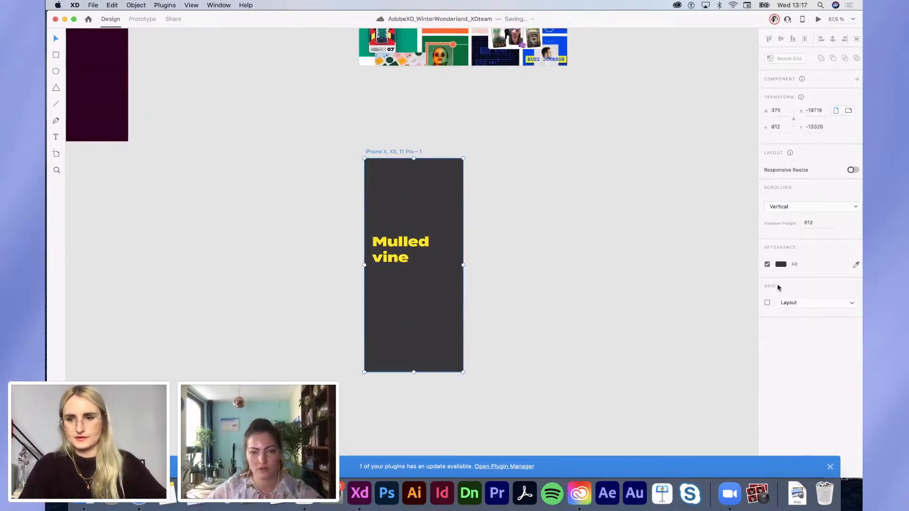
pyautogui.click(767, 303)
pyautogui.scroll(3, 401, 231)
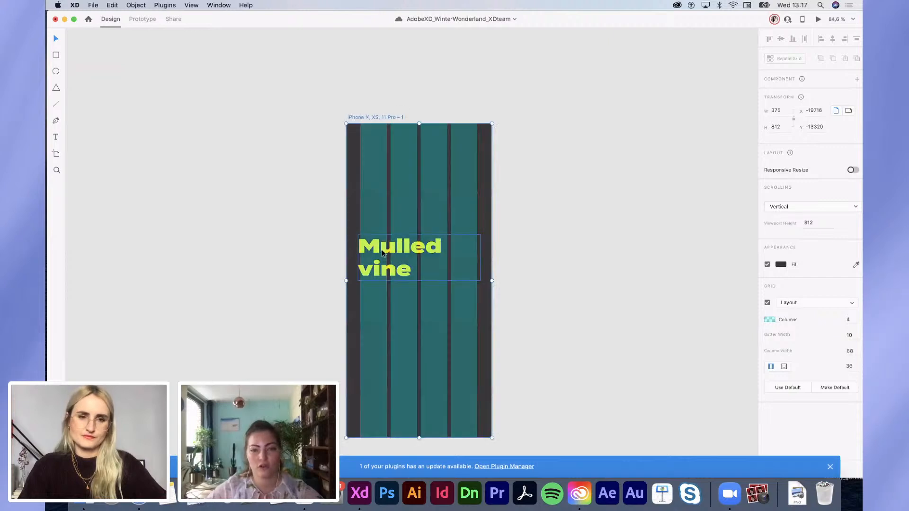
pyautogui.moveTo(383, 253); pyautogui.dragTo(449, 246)
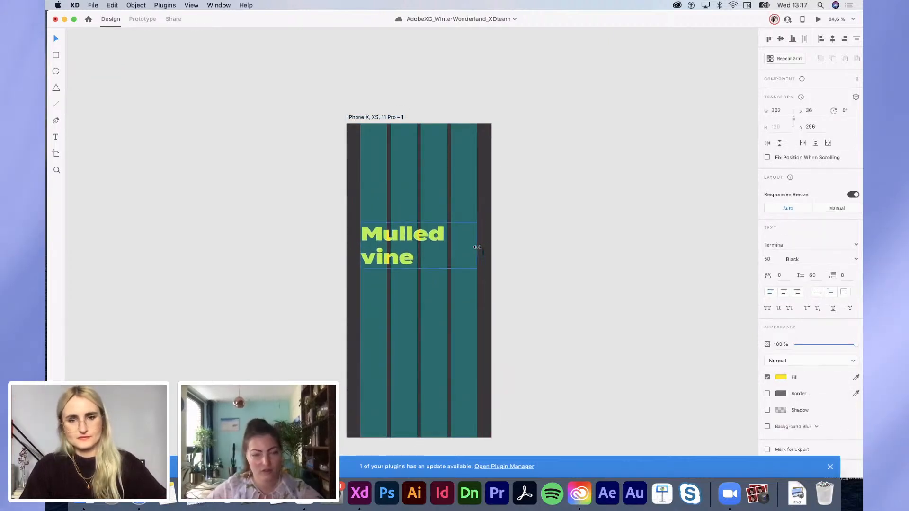
# Step: Duplicate the Mulled vine text above itself and retype the copy as 'Virtual'
pyautogui.click(414, 289)
pyautogui.click(393, 263)
pyautogui.moveTo(394, 263); pyautogui.dragTo(389, 210)
pyautogui.doubleClick(389, 211)
pyautogui.write('Vi')
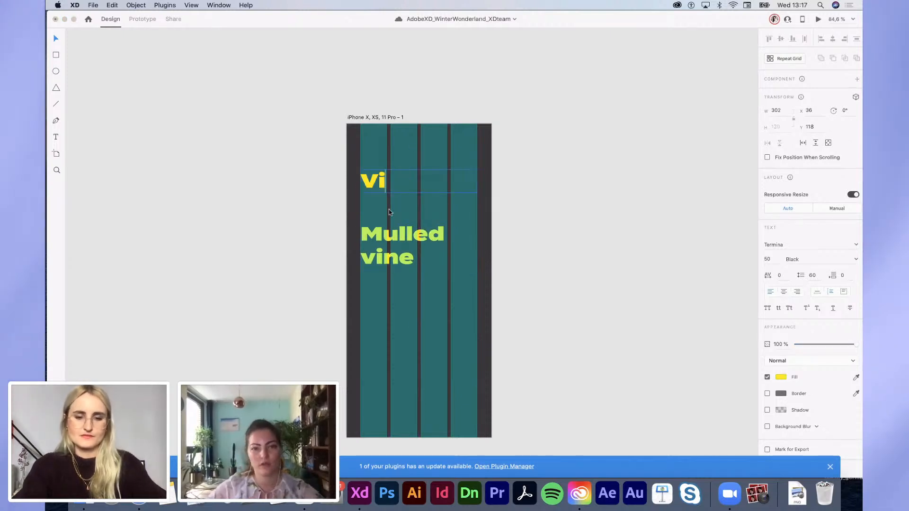
pyautogui.write('rtual')
pyautogui.press('Escape')
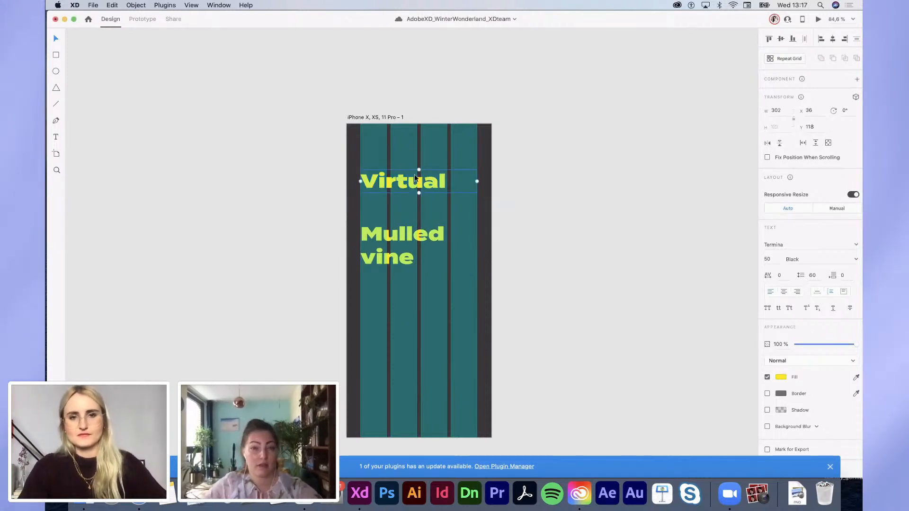
pyautogui.moveTo(413, 176); pyautogui.dragTo(414, 196)
# Step: Set the Virtual text to Prohibition at size 30 and place it just above Mulled vine
pyautogui.click(808, 244)
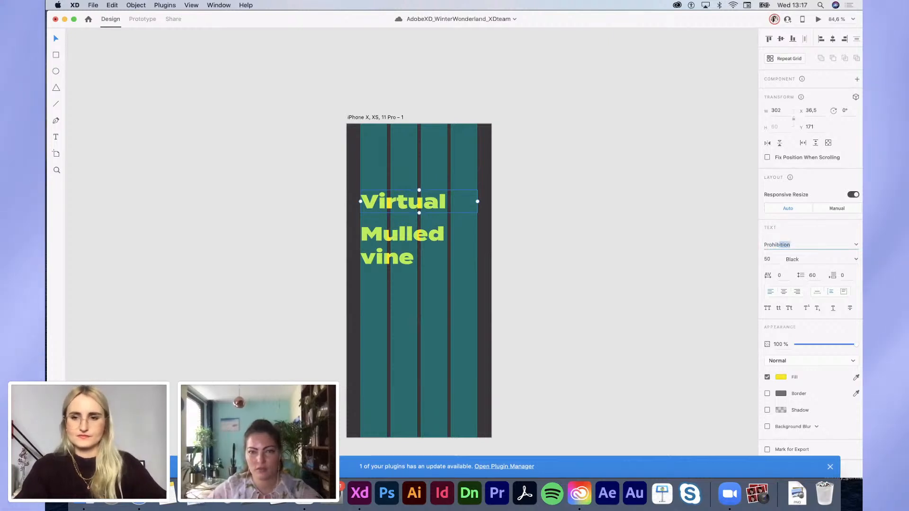
pyautogui.write('Prohib')
pyautogui.press('Return')
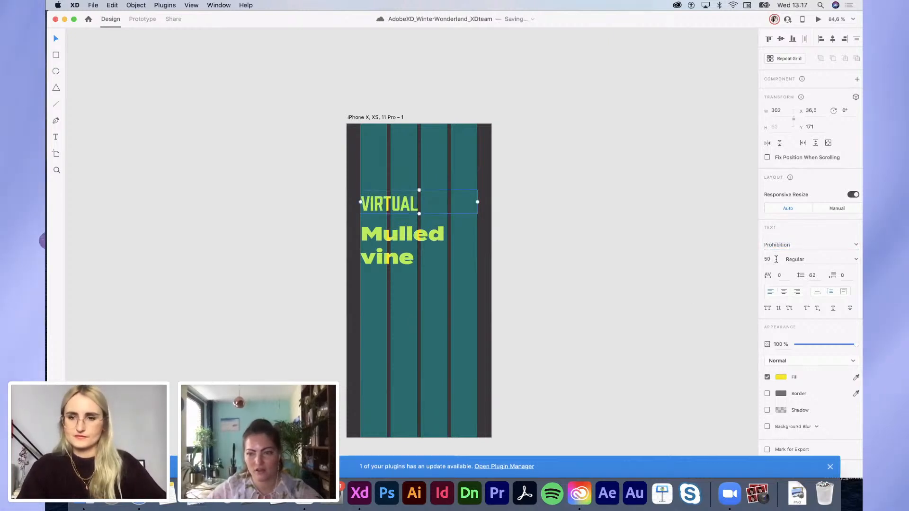
pyautogui.write('30')
pyautogui.press('Return')
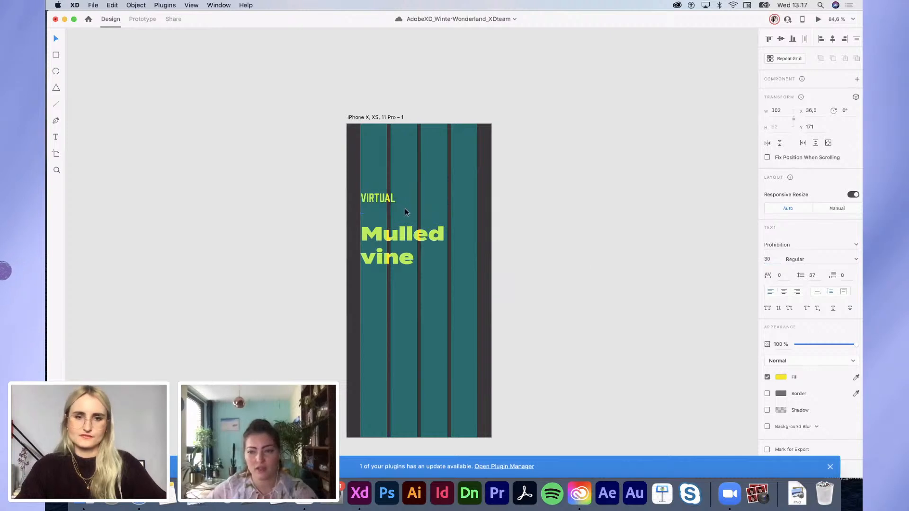
pyautogui.moveTo(380, 199); pyautogui.dragTo(375, 241)
pyautogui.keyDown('shift'); pyautogui.click(374, 214); pyautogui.keyUp('shift')
pyautogui.click(527, 237)
pyautogui.click(402, 239)
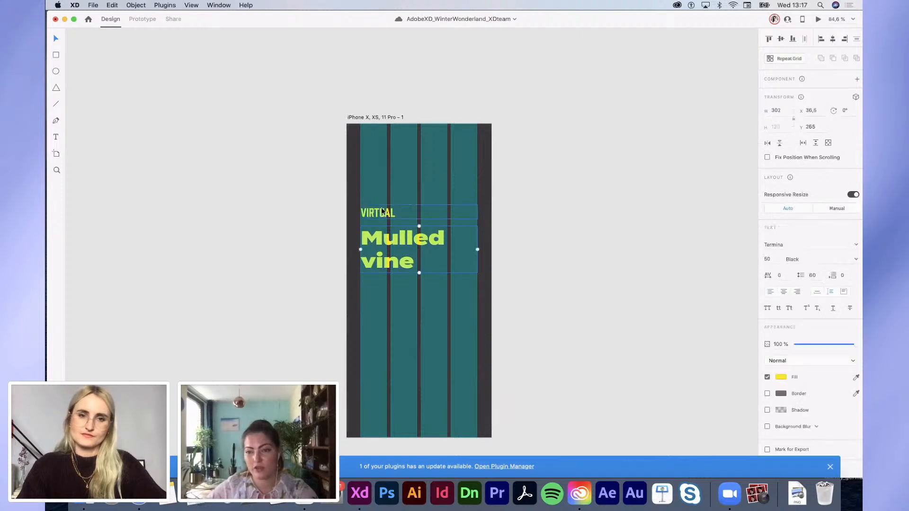
pyautogui.click(384, 213)
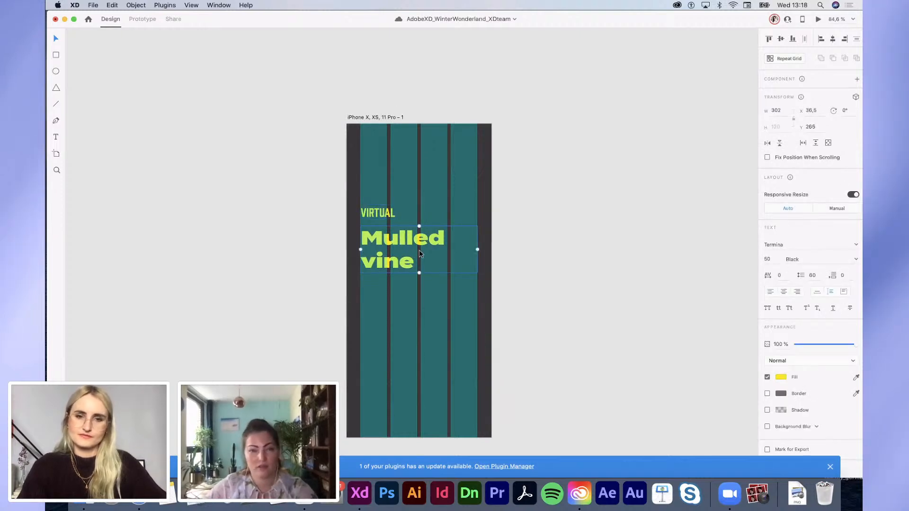
pyautogui.scroll(-3, 425, 249)
pyautogui.scroll(1, 424, 249)
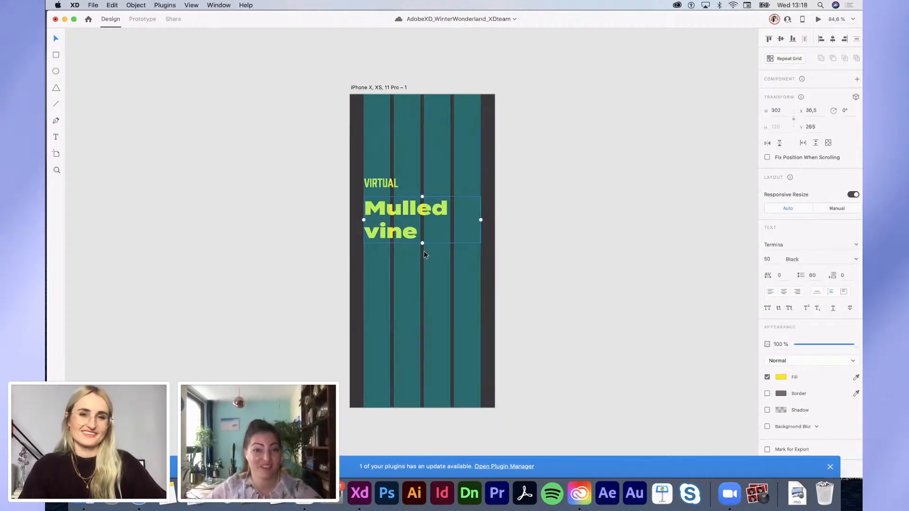
pyautogui.scroll(-1, 424, 251)
pyautogui.scroll(-5, 448, 290)
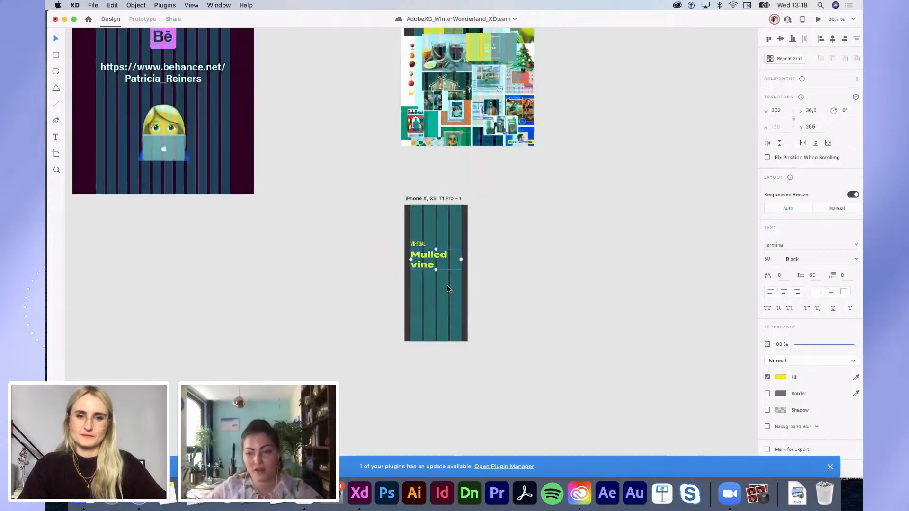
pyautogui.scroll(5, 447, 287)
pyautogui.scroll(-4, 447, 286)
pyautogui.scroll(4, 447, 285)
pyautogui.hscroll(1, 447, 285)
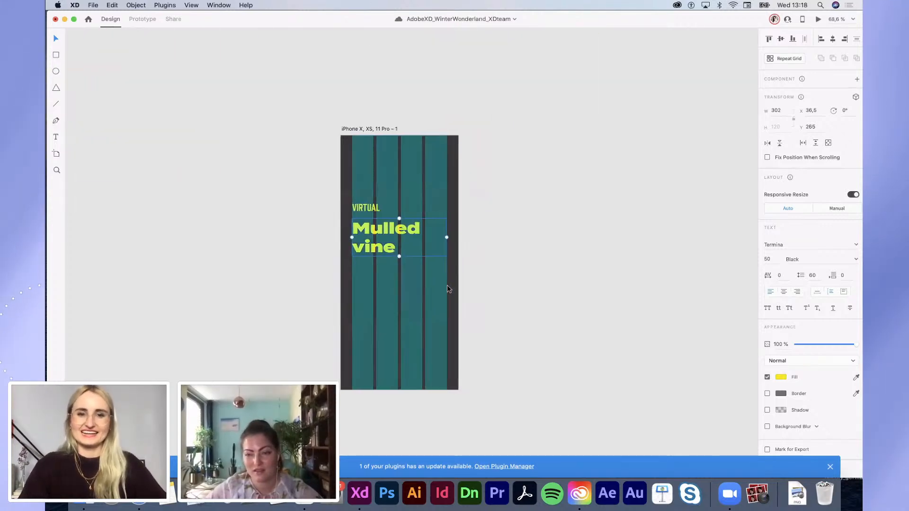
pyautogui.click(447, 285)
pyautogui.scroll(-2, 447, 285)
pyautogui.scroll(-1, 447, 289)
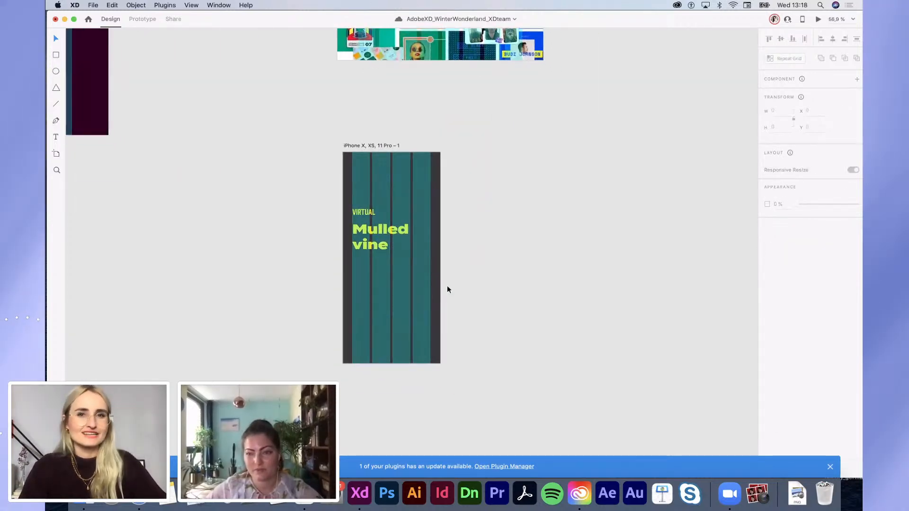
pyautogui.scroll(2, 357, 245)
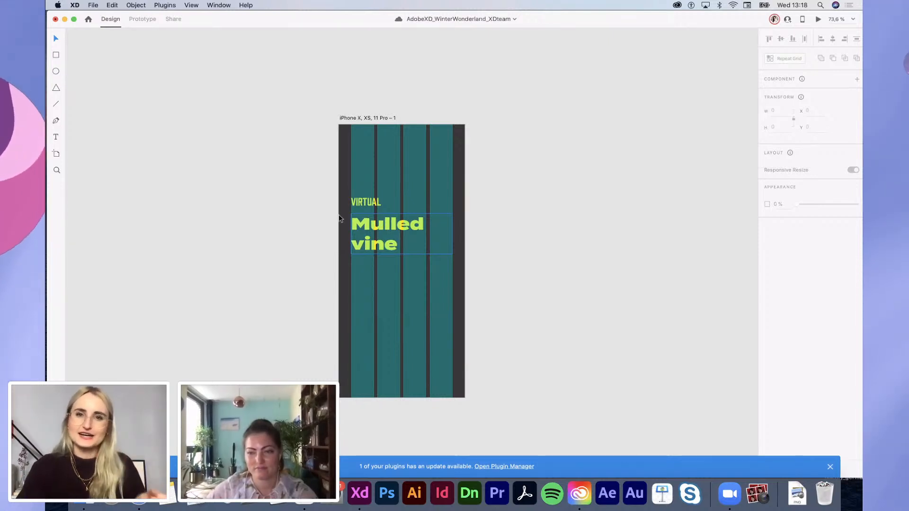
pyautogui.click(362, 118)
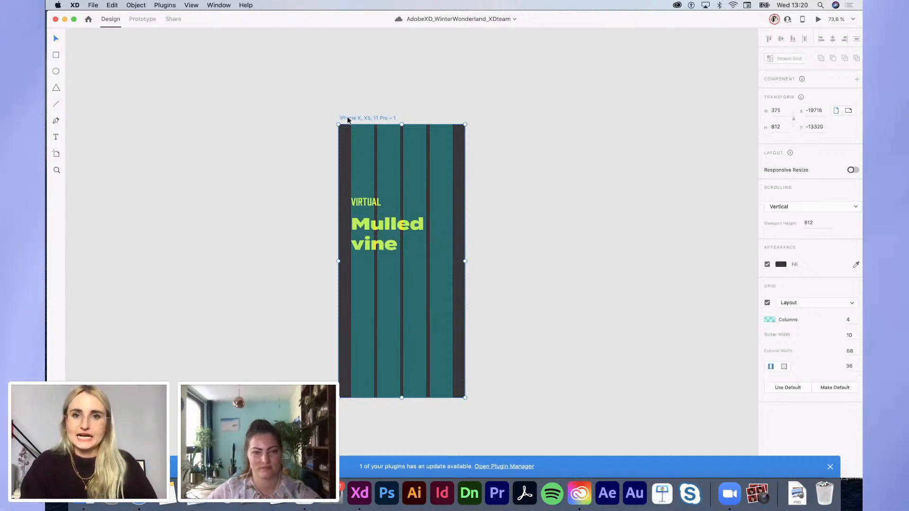
# Step: Duplicate the iPhone artboard to its right as 'iPhone X, XS, 11 Pro – 2'
pyautogui.hscroll(5, 347, 117)
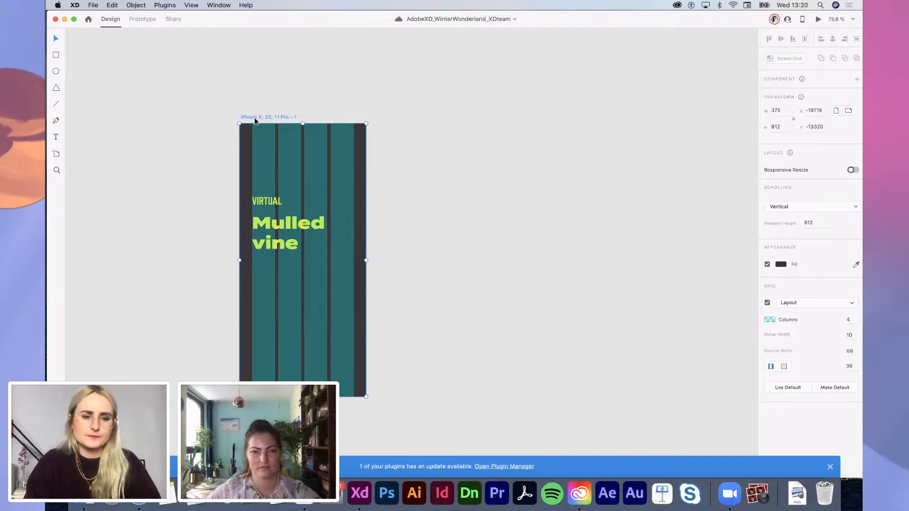
pyautogui.moveTo(254, 121); pyautogui.dragTo(425, 122)
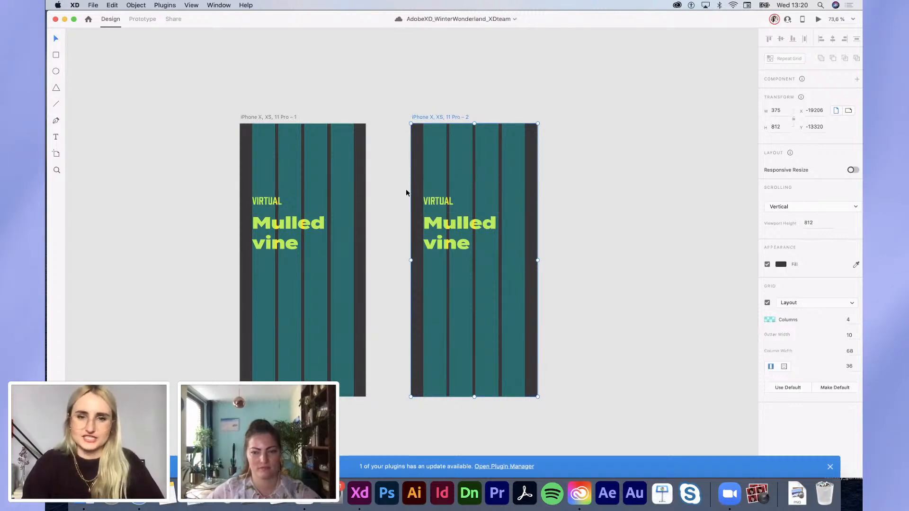
# Step: Delete the VIRTUAL and Mulled vine heading text from the copied artboard
pyautogui.moveTo(417, 194); pyautogui.dragTo(473, 261)
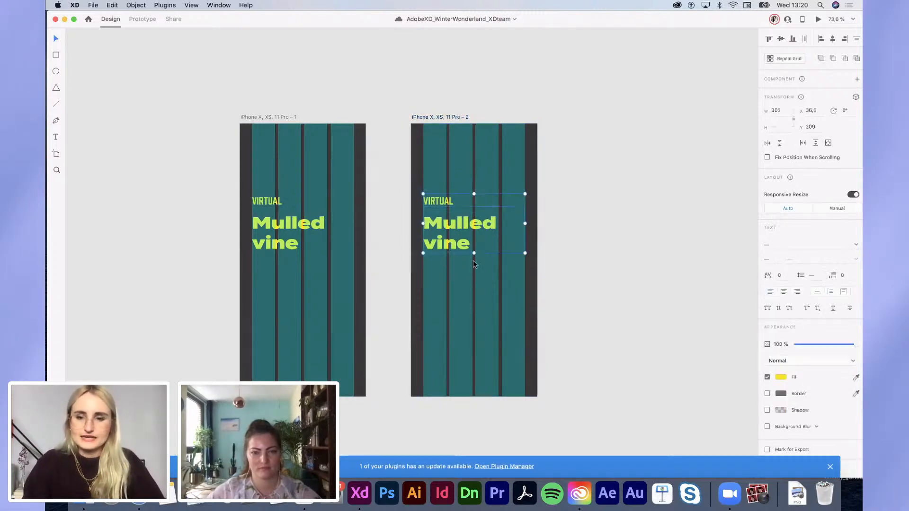
pyautogui.press('Delete')
pyautogui.scroll(5, 473, 198)
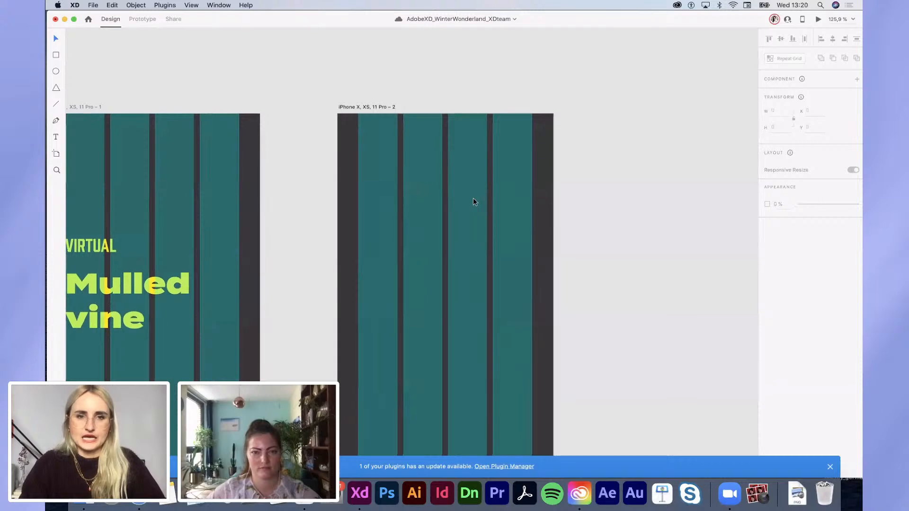
pyautogui.scroll(-3, 359, 196)
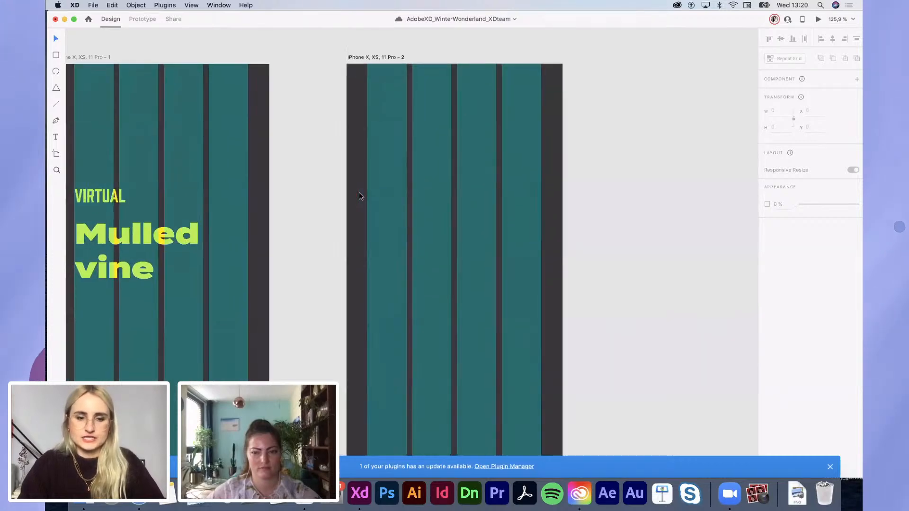
pyautogui.scroll(-2, 378, 215)
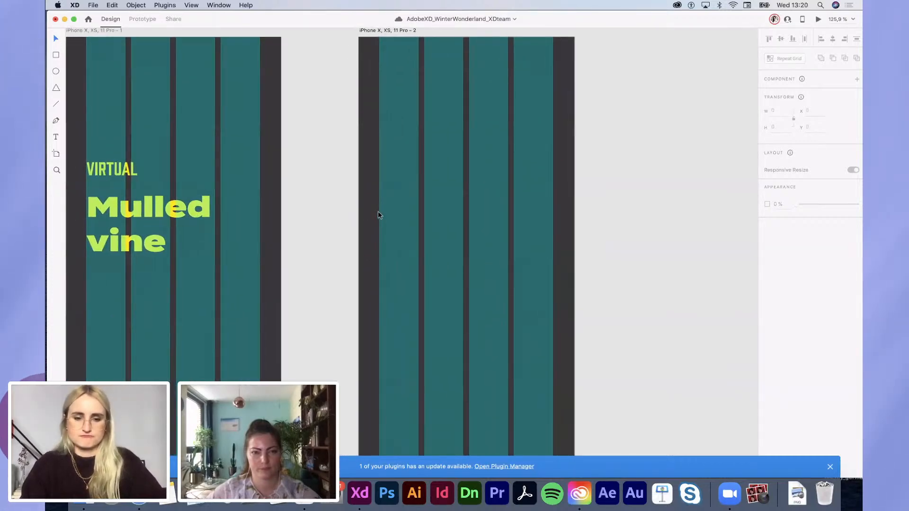
# Step: Draw an unfilled rectangle across the middle of the copied artboard
pyautogui.press('r')
pyautogui.scroll(-3, 381, 88)
pyautogui.hscroll(-2, 381, 89)
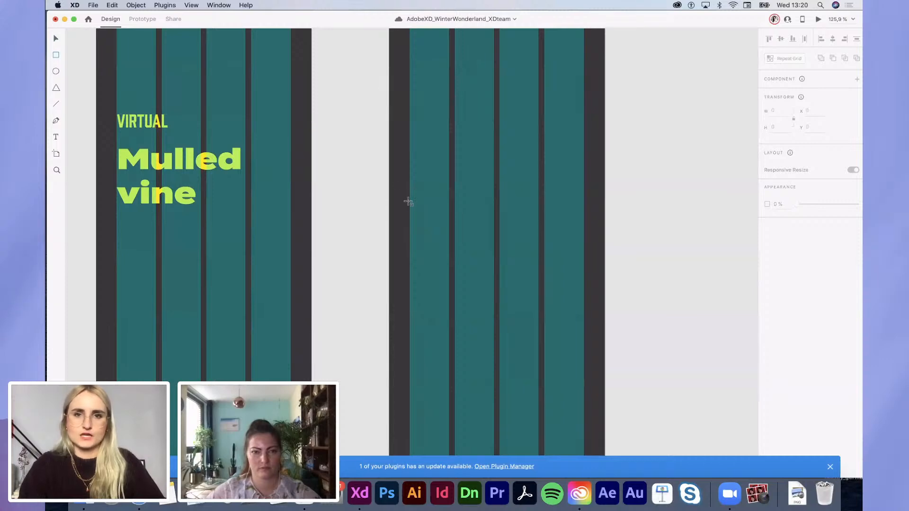
pyautogui.moveTo(410, 179); pyautogui.dragTo(583, 273)
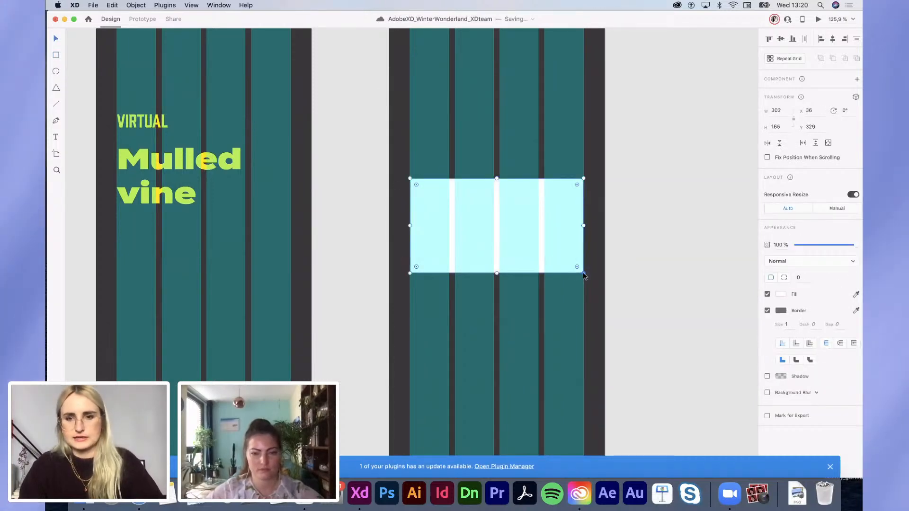
pyautogui.click(767, 294)
# Step: Give the rectangle a 3-pt border in the Mulled vine yellow, saved as a swatch
pyautogui.click(780, 310)
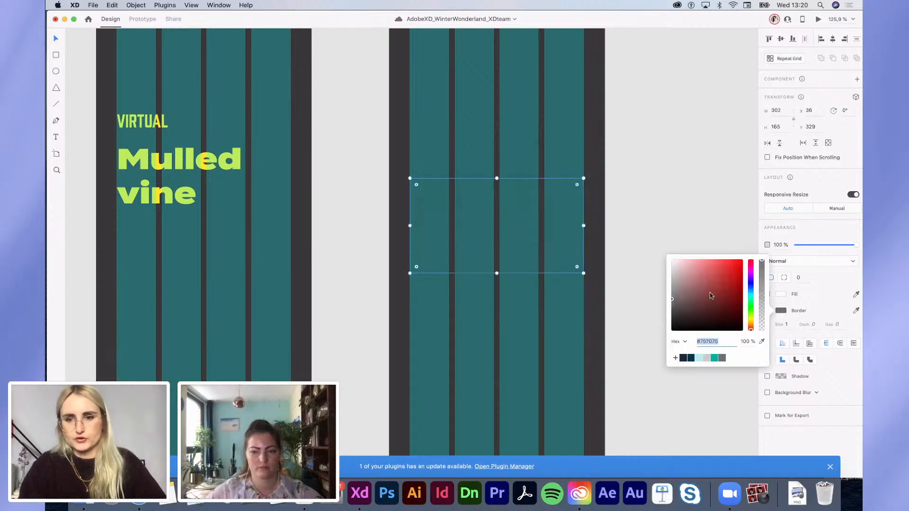
pyautogui.click(761, 342)
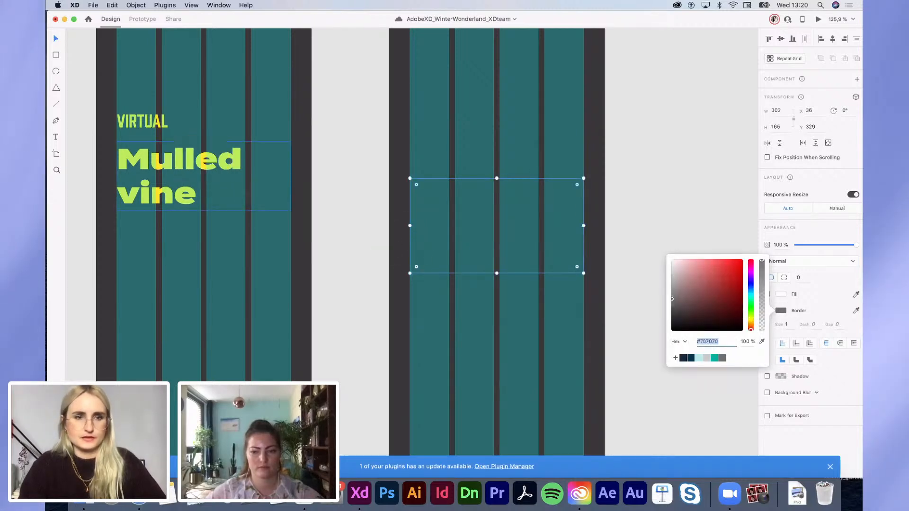
pyautogui.click(201, 160)
pyautogui.click(674, 359)
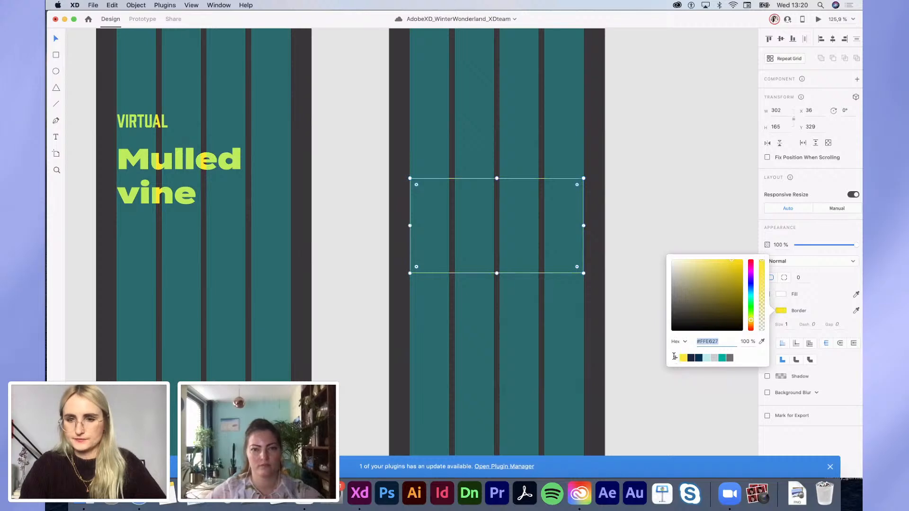
pyautogui.click(788, 326)
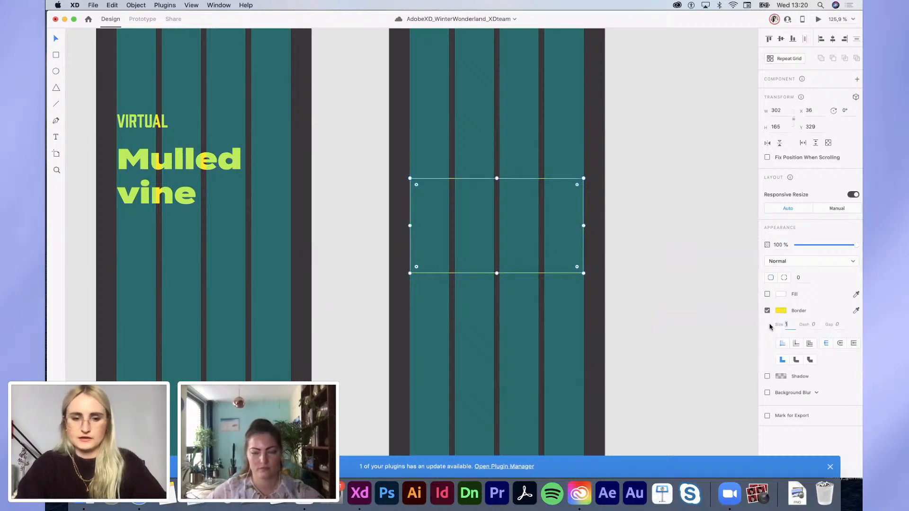
pyautogui.write('3')
pyautogui.press('Return')
pyautogui.scroll(5, 580, 292)
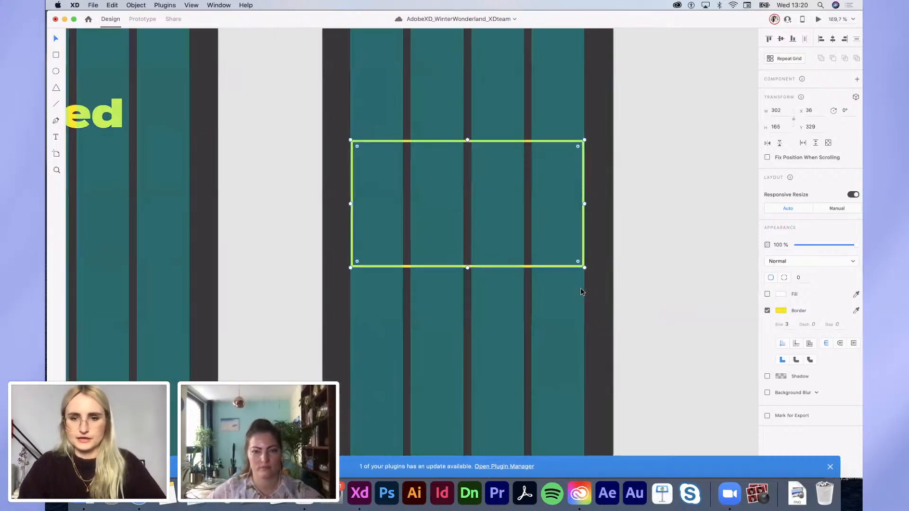
pyautogui.scroll(-4, 519, 266)
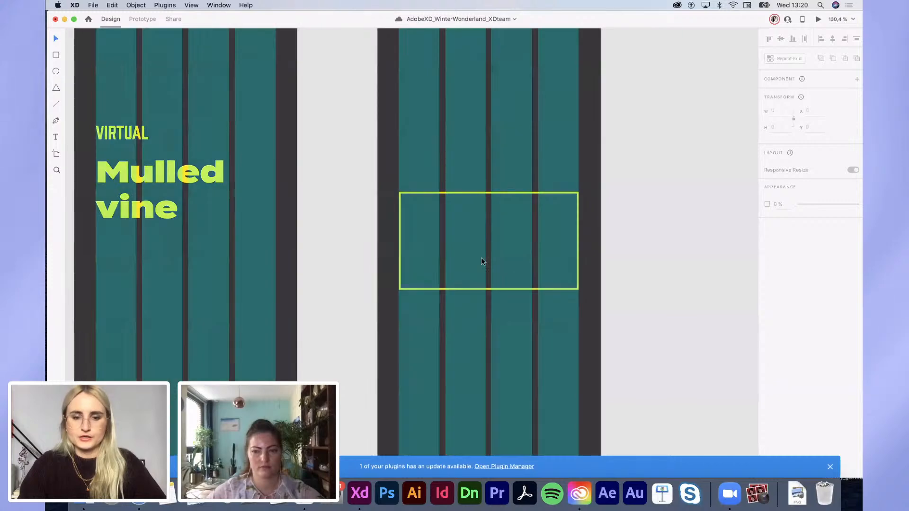
# Step: Add 'MULLED VINE' text inside the yellow box, with VINE on a second line
pyautogui.press('t')
pyautogui.moveTo(406, 204); pyautogui.dragTo(530, 235)
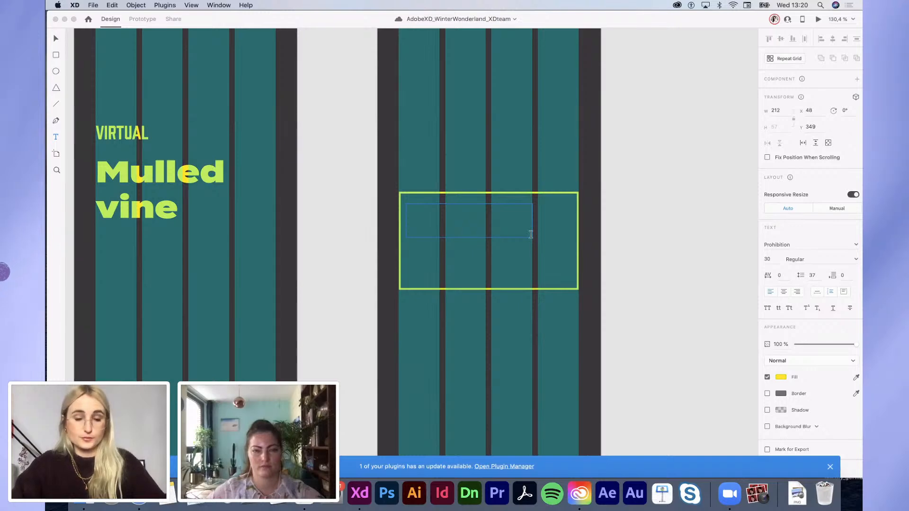
pyautogui.write('MULLED VINE')
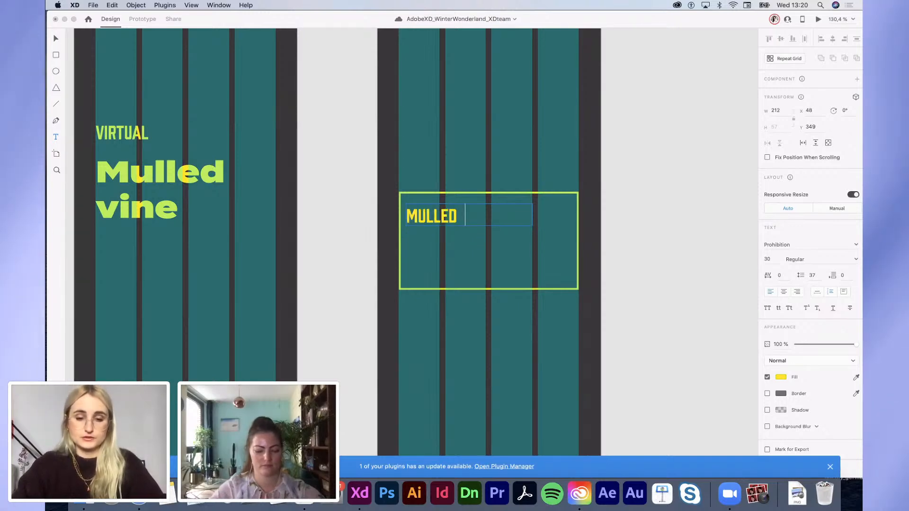
pyautogui.click(462, 216)
pyautogui.press('Return')
pyautogui.click(675, 277)
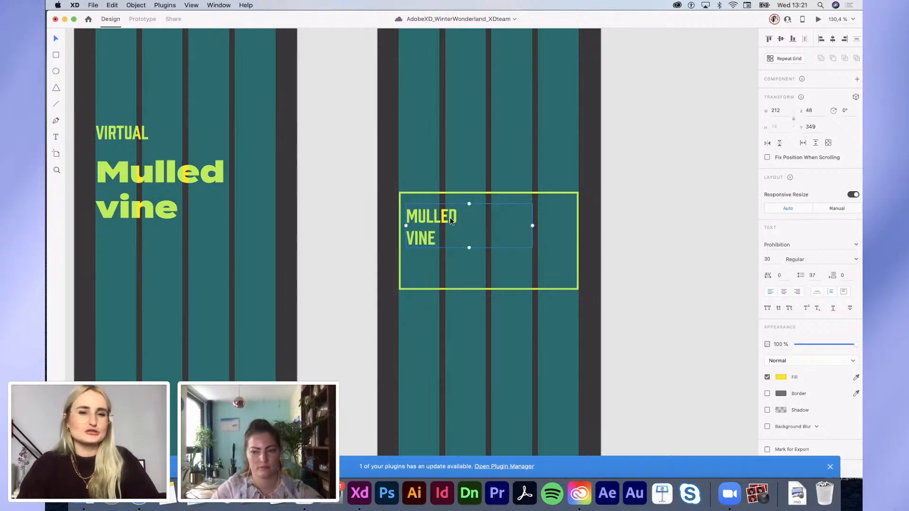
pyautogui.moveTo(450, 224); pyautogui.dragTo(450, 217)
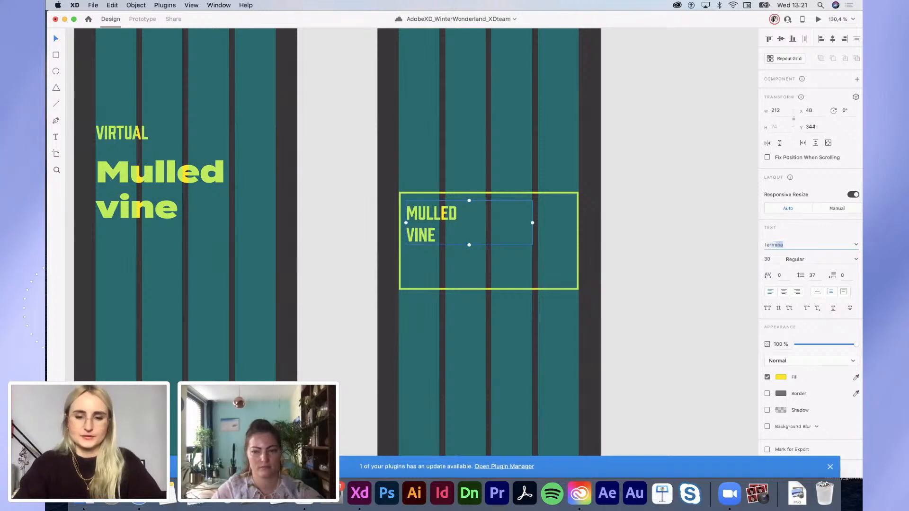
# Step: Set the MULLED VINE text to Termina Black
pyautogui.write('Termin')
pyautogui.press('Return')
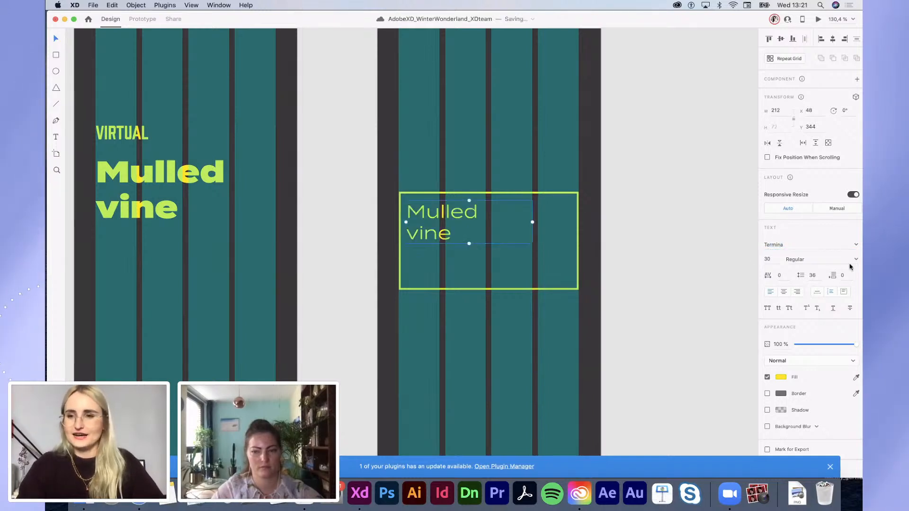
pyautogui.click(855, 262)
pyautogui.click(794, 337)
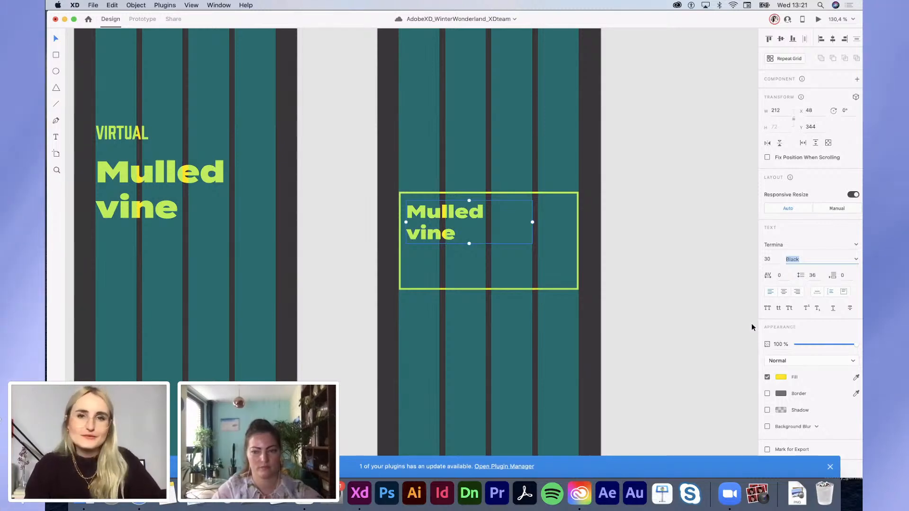
# Step: Duplicate the title below it and retype the copy as 'Today'
pyautogui.moveTo(447, 239); pyautogui.dragTo(424, 290)
pyautogui.doubleClick(424, 289)
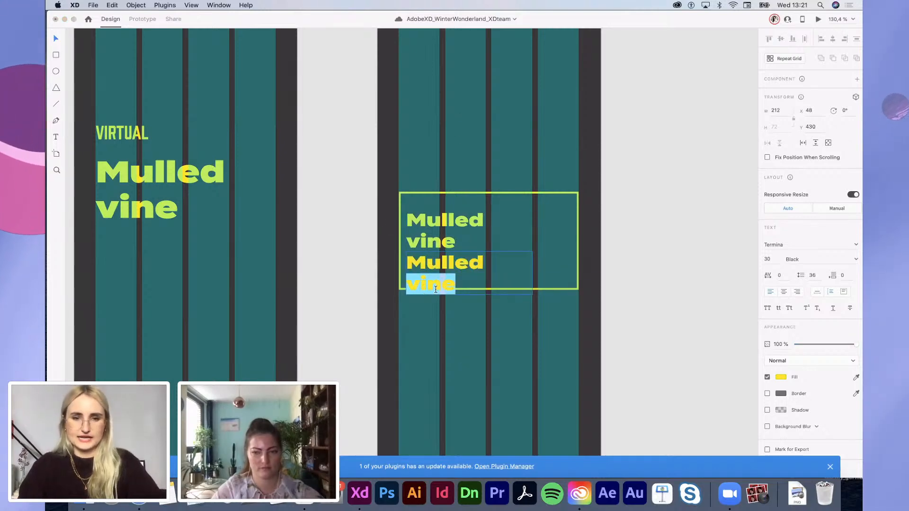
pyautogui.press('super+a')
pyautogui.write('Today')
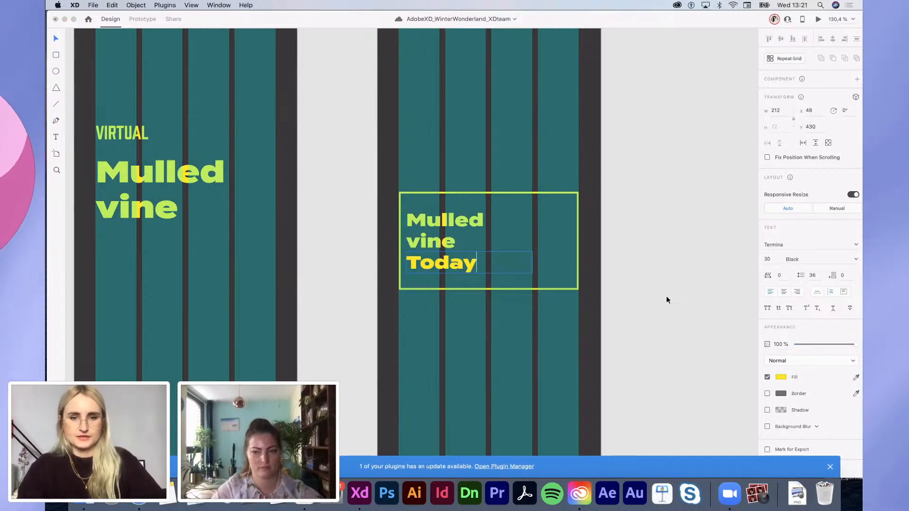
pyautogui.press('Escape')
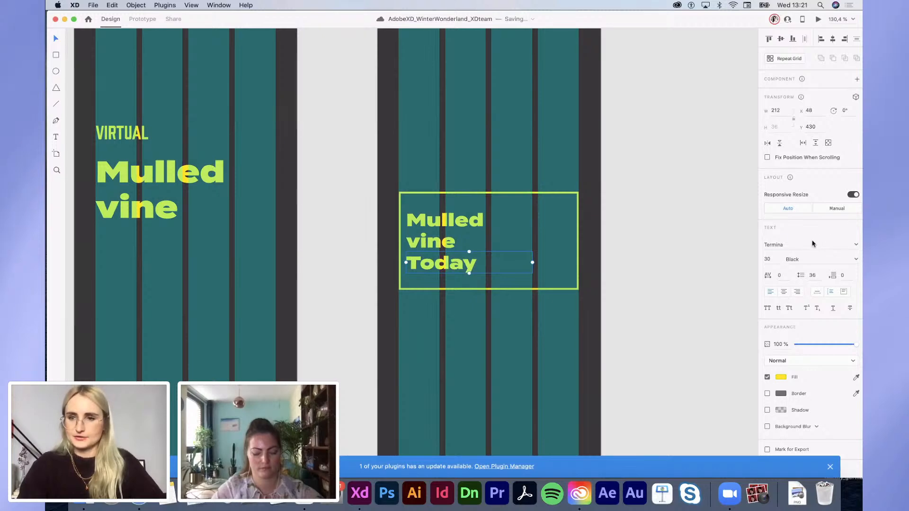
# Step: Set Today to Prohibition at size 12 and move it above the Mulled vine title
pyautogui.write('Prohibition')
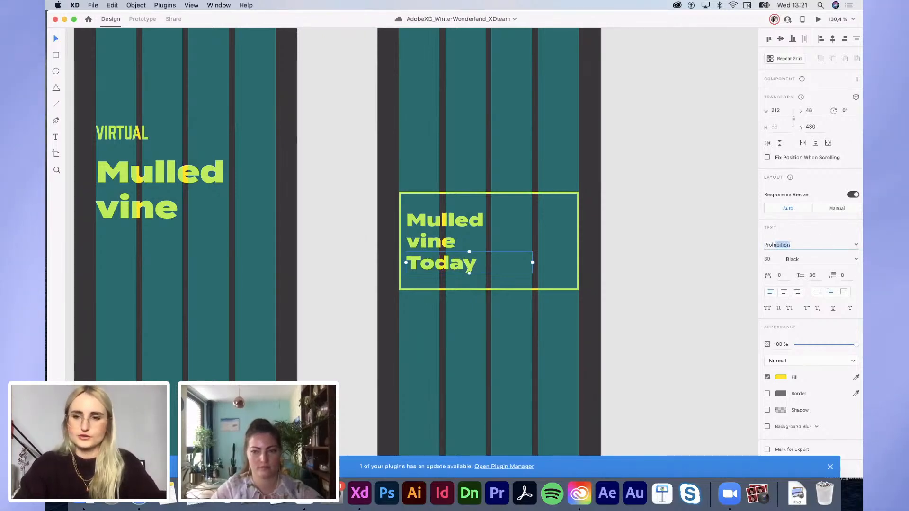
pyautogui.press('Return')
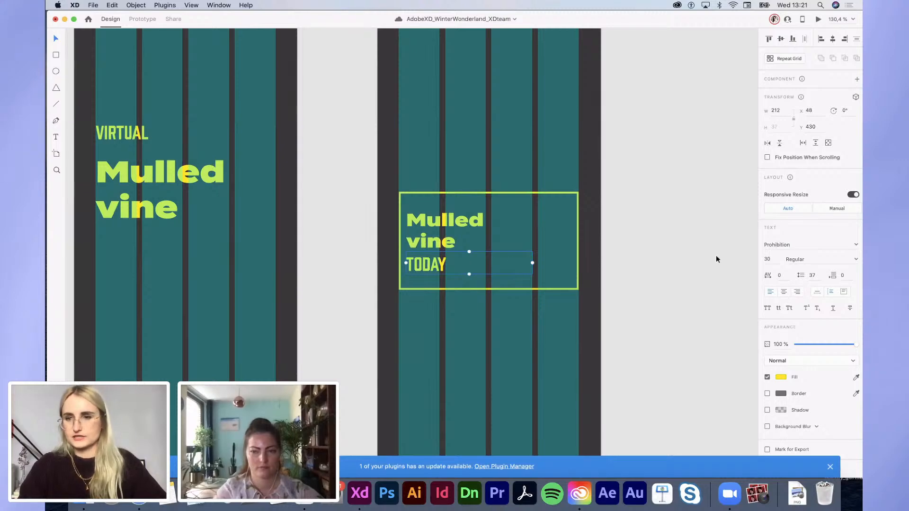
pyautogui.write('12')
pyautogui.press('Return')
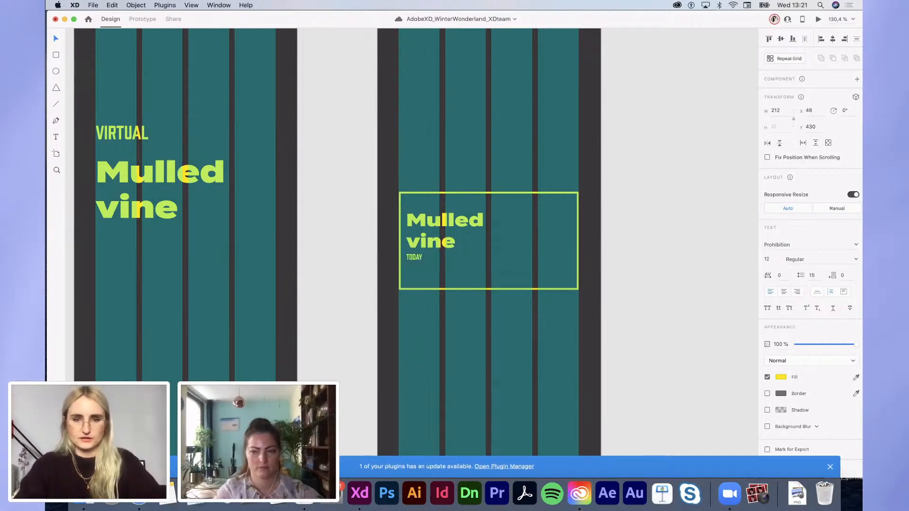
pyautogui.moveTo(426, 256); pyautogui.dragTo(424, 229)
# Step: Draw a borderless small circle below the Mulled vine title with overlapping copies to the right
pyautogui.keyDown('shift'); pyautogui.click(424, 224); pyautogui.keyUp('shift')
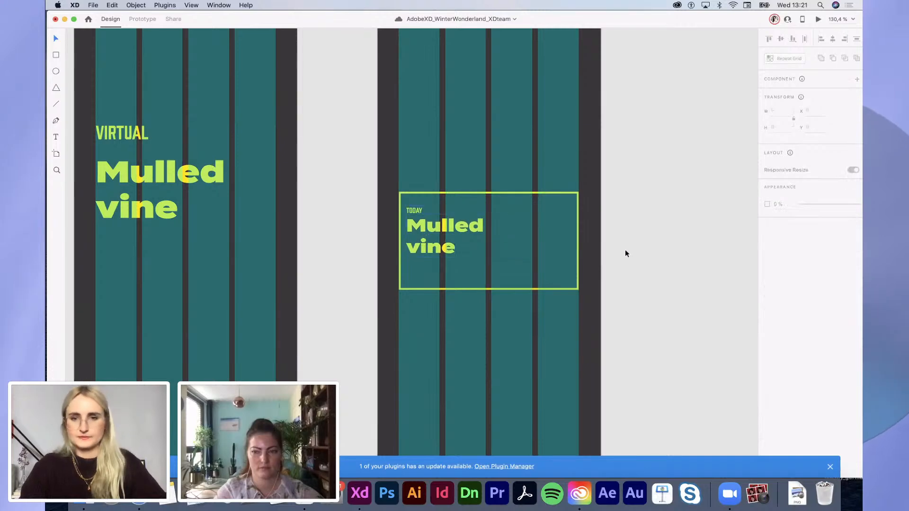
pyautogui.click(424, 209)
pyautogui.click(617, 263)
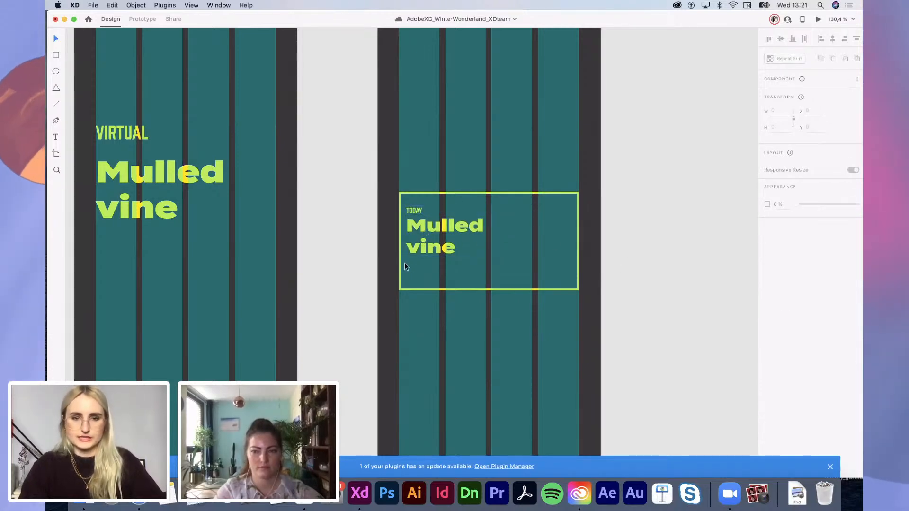
pyautogui.scroll(3, 404, 264)
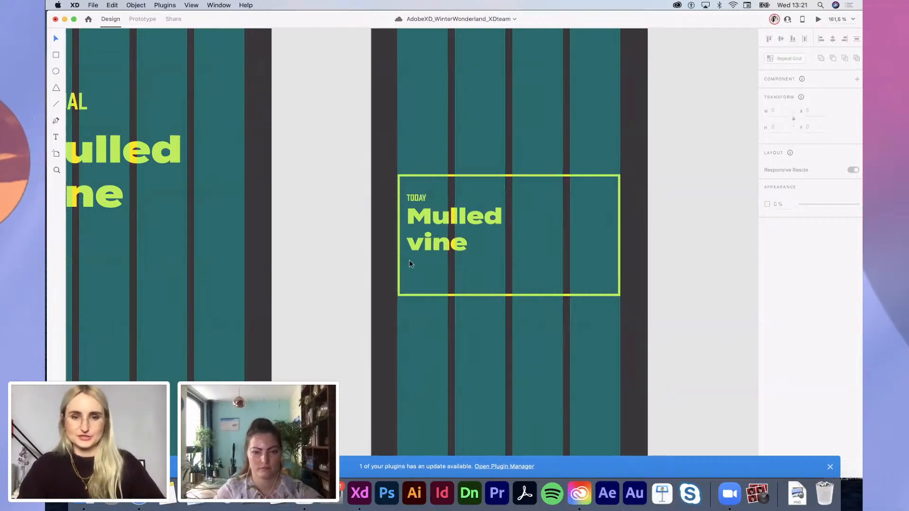
pyautogui.moveTo(411, 259); pyautogui.dragTo(426, 274)
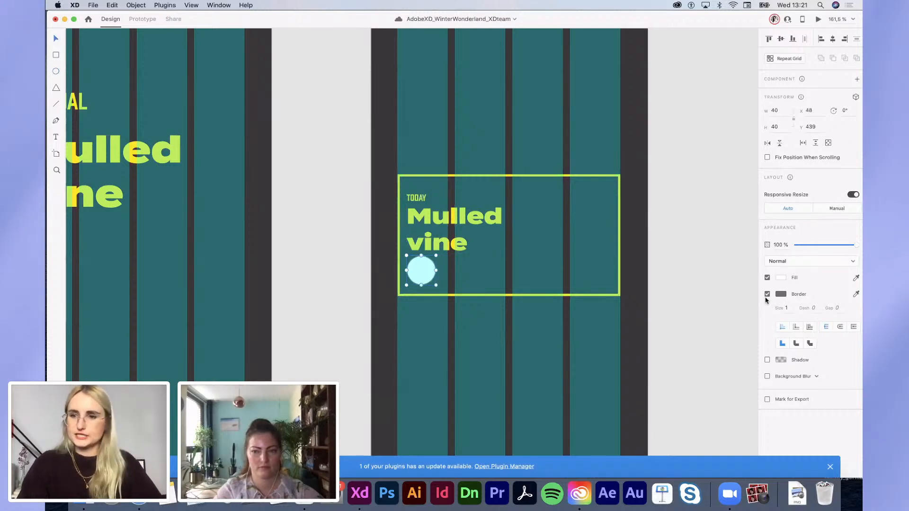
pyautogui.click(767, 294)
pyautogui.moveTo(444, 270)
pyautogui.mouseDown()
pyautogui.moveTo(464, 271)
pyautogui.moveTo(458, 276)
pyautogui.mouseUp()
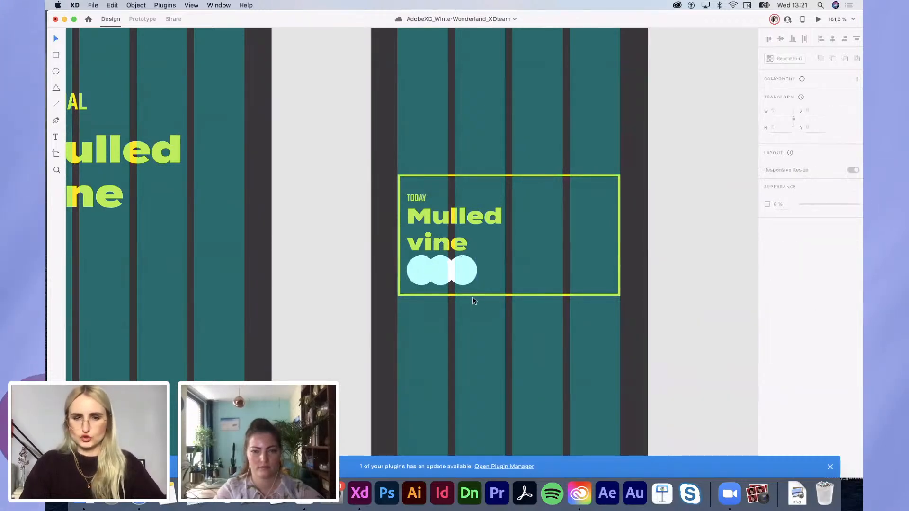
# Step: Make the yellow-outlined card taller and move the circles down a little
pyautogui.click(471, 294)
pyautogui.moveTo(509, 296); pyautogui.dragTo(508, 303)
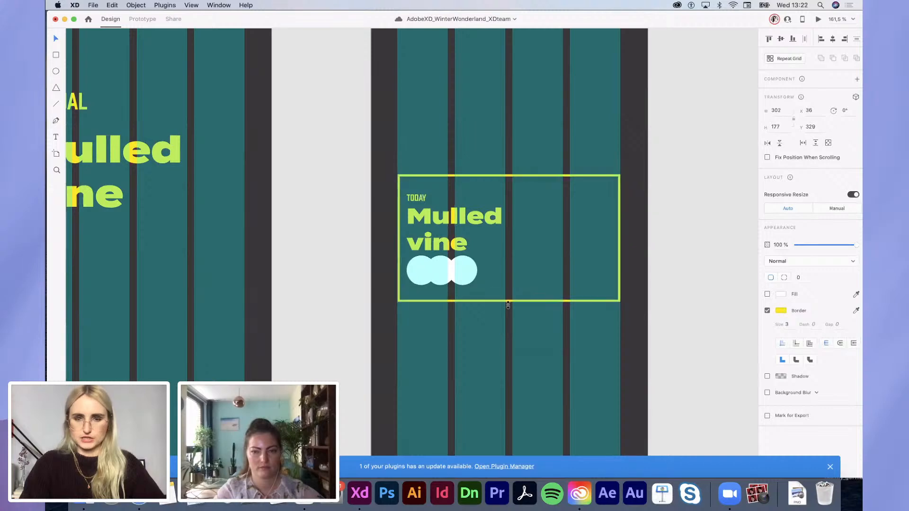
pyautogui.click(422, 277)
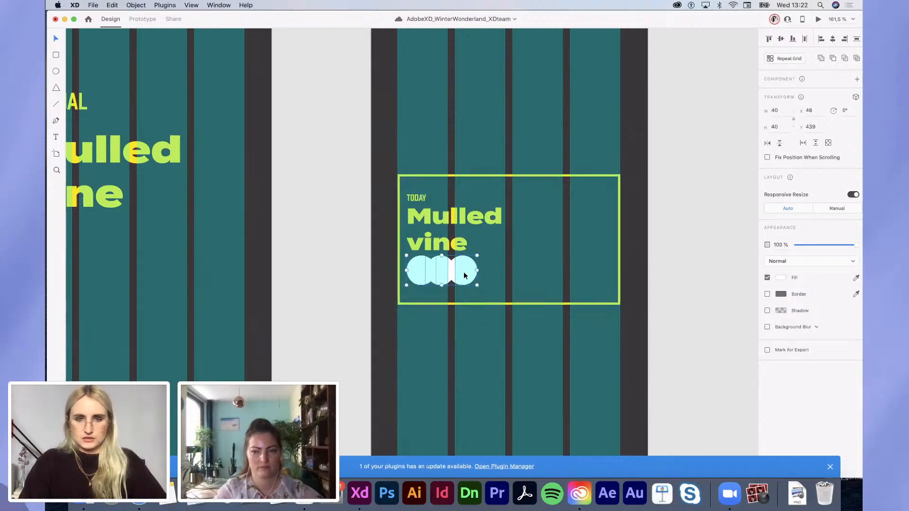
pyautogui.moveTo(463, 275); pyautogui.dragTo(464, 285)
pyautogui.click(650, 318)
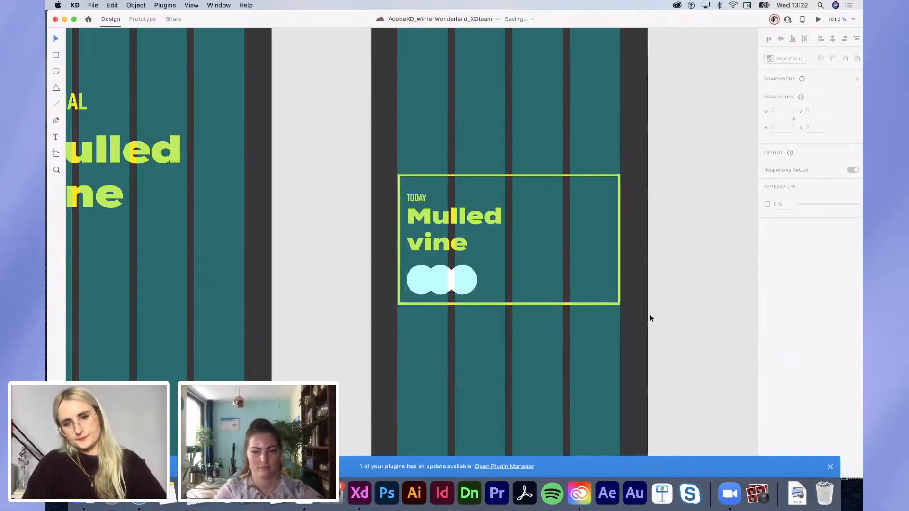
# Step: Fill the third circle lime
pyautogui.click(458, 281)
pyautogui.click(781, 278)
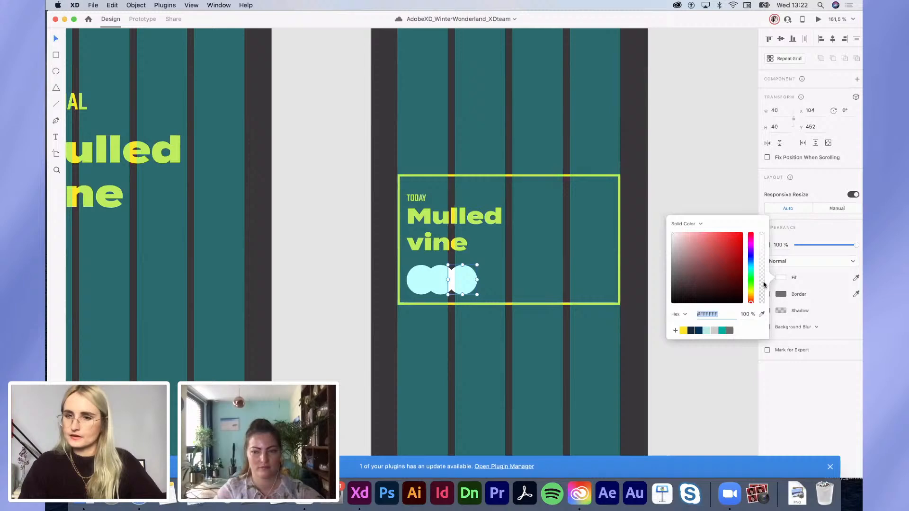
pyautogui.click(683, 331)
pyautogui.click(666, 359)
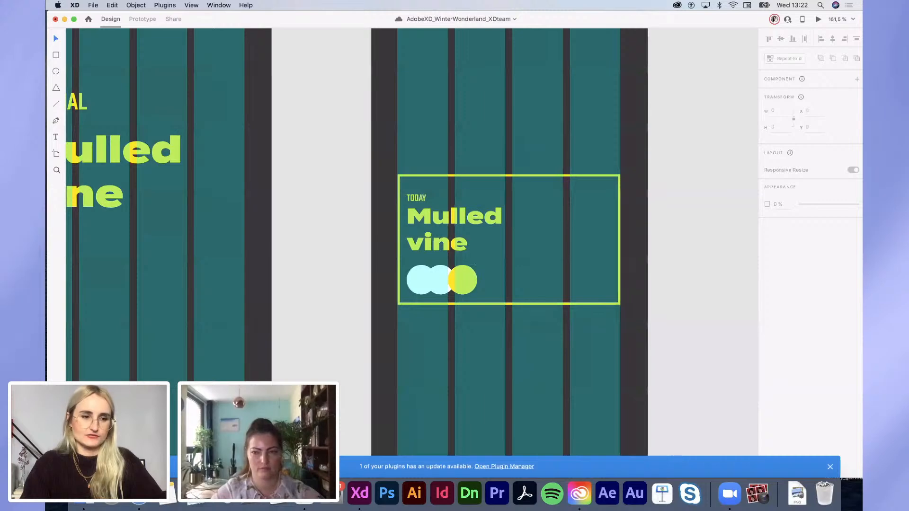
pyautogui.press('super+shift+p')
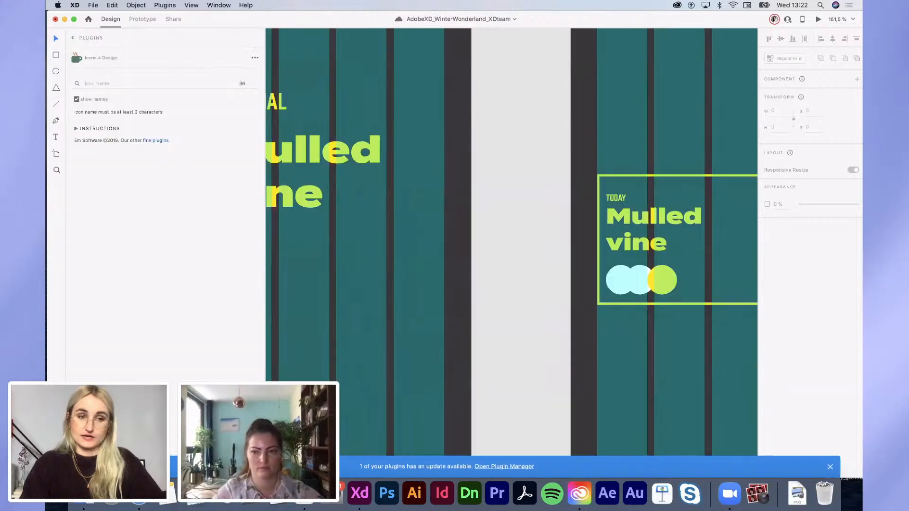
# Step: Search 'plus' in the Icons 4 Design plugin and insert the Feather plus icon
pyautogui.click(74, 38)
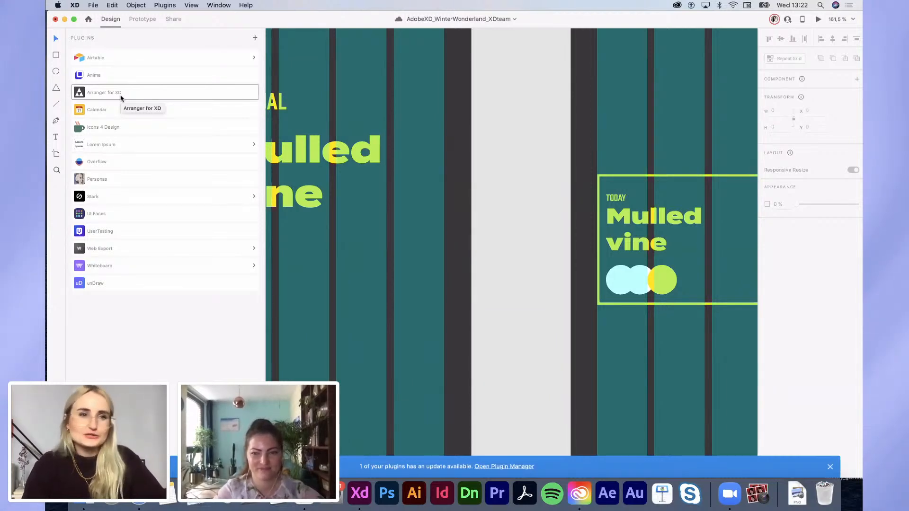
pyautogui.click(99, 128)
pyautogui.click(88, 83)
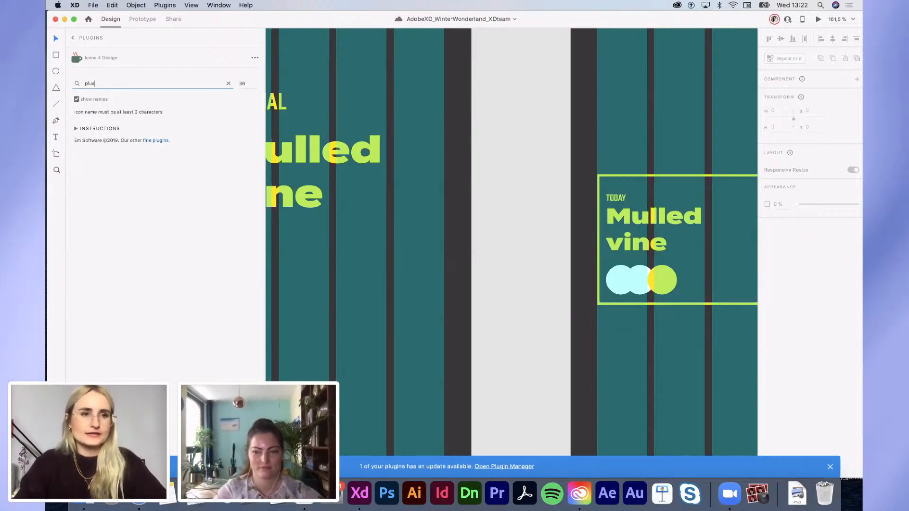
pyautogui.write('plus')
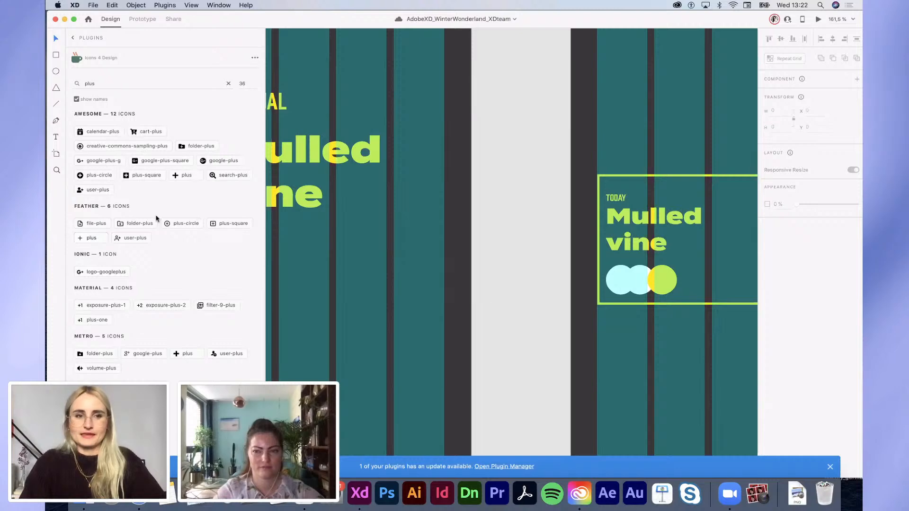
pyautogui.click(92, 241)
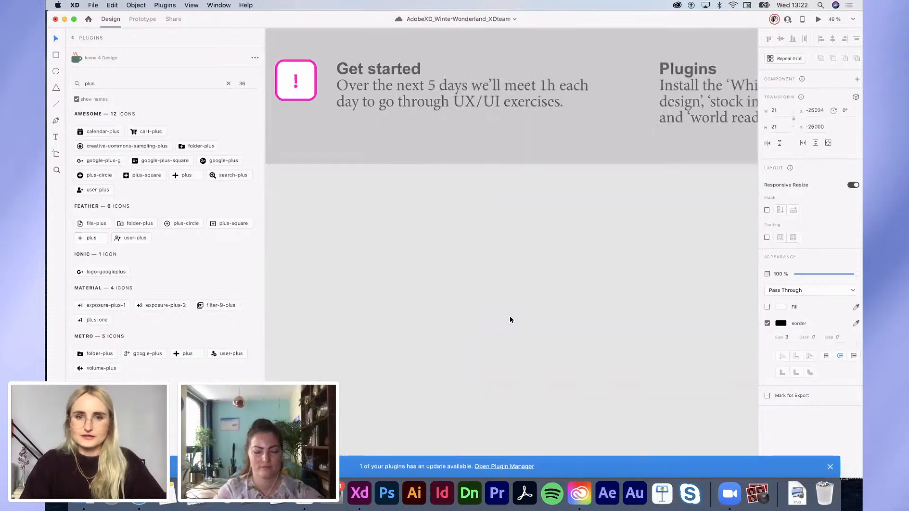
# Step: Insert the Feather plus icon into the second artboard's card beside the circles
pyautogui.scroll(-5, 510, 317)
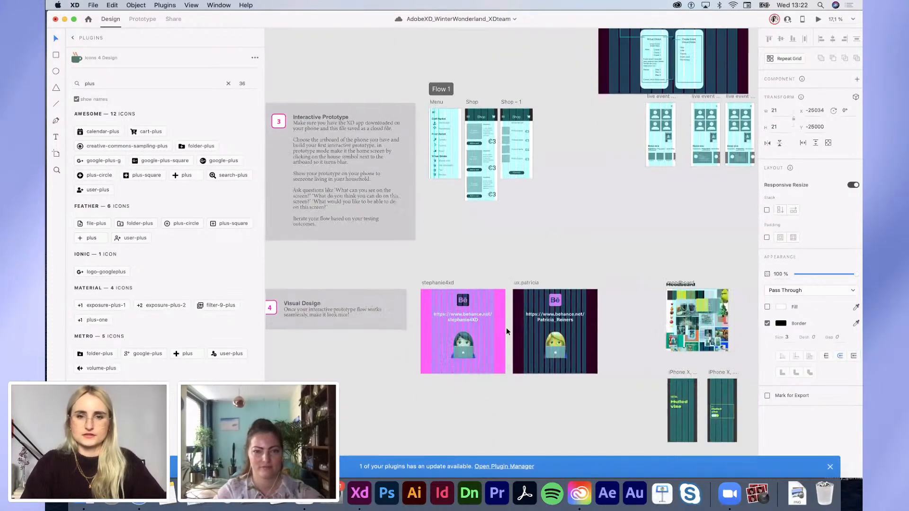
pyautogui.scroll(-3, 506, 329)
pyautogui.hscroll(3, 507, 329)
pyautogui.click(491, 259)
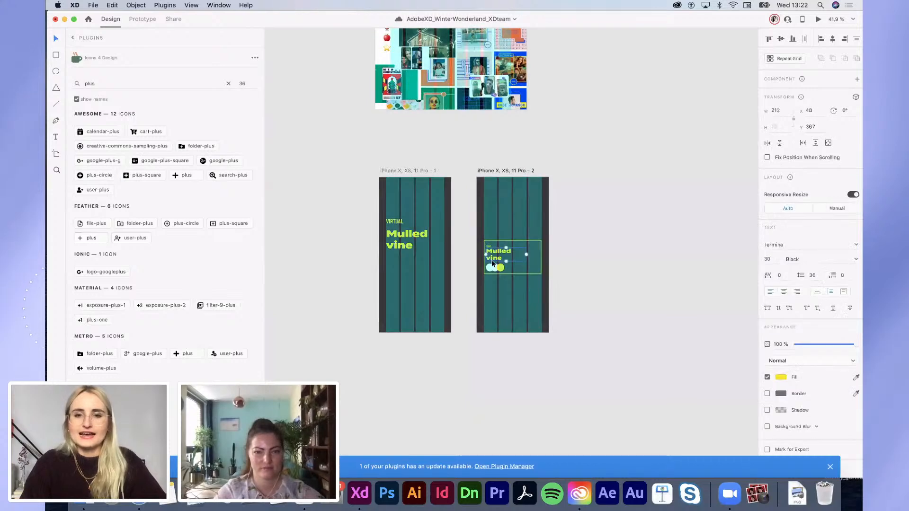
pyautogui.scroll(5, 491, 260)
pyautogui.hscroll(1, 492, 260)
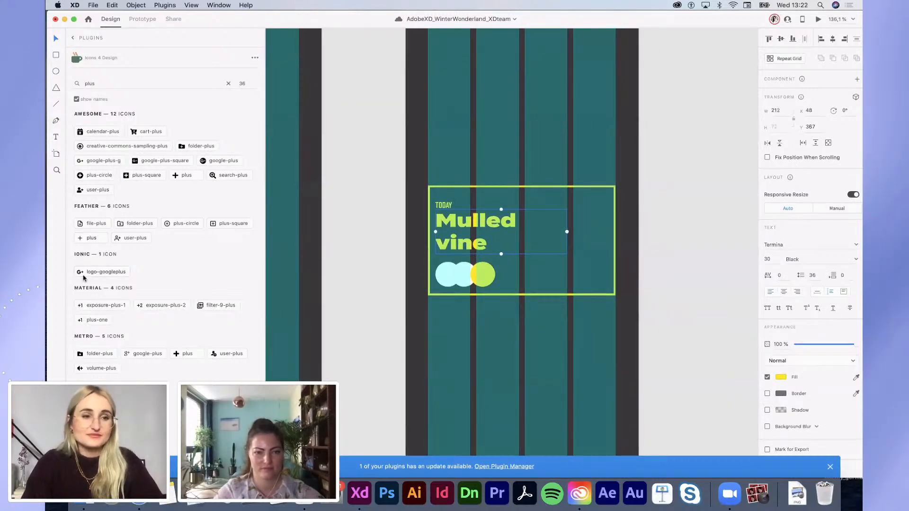
pyautogui.click(89, 238)
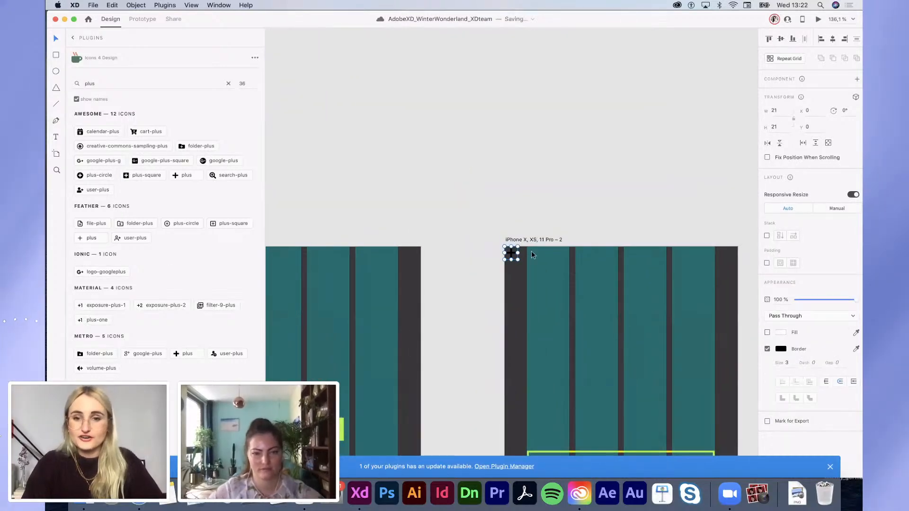
pyautogui.scroll(-4, 471, 213)
pyautogui.hscroll(3, 470, 213)
pyautogui.moveTo(438, 170); pyautogui.dragTo(547, 443)
pyautogui.scroll(-4, 534, 304)
pyautogui.scroll(5, 534, 279)
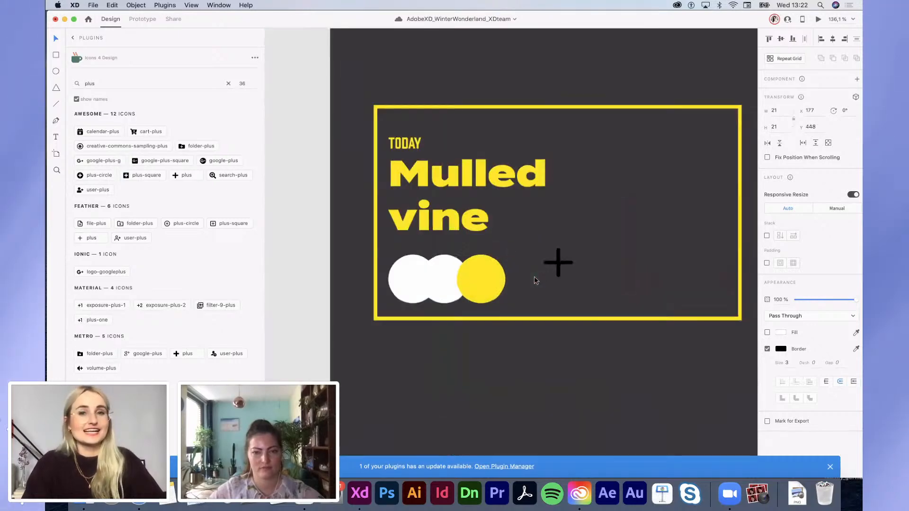
# Step: Shrink the plus icon to 15 × 15 and give its outline the dark grey #383838
pyautogui.moveTo(571, 249); pyautogui.dragTo(487, 280)
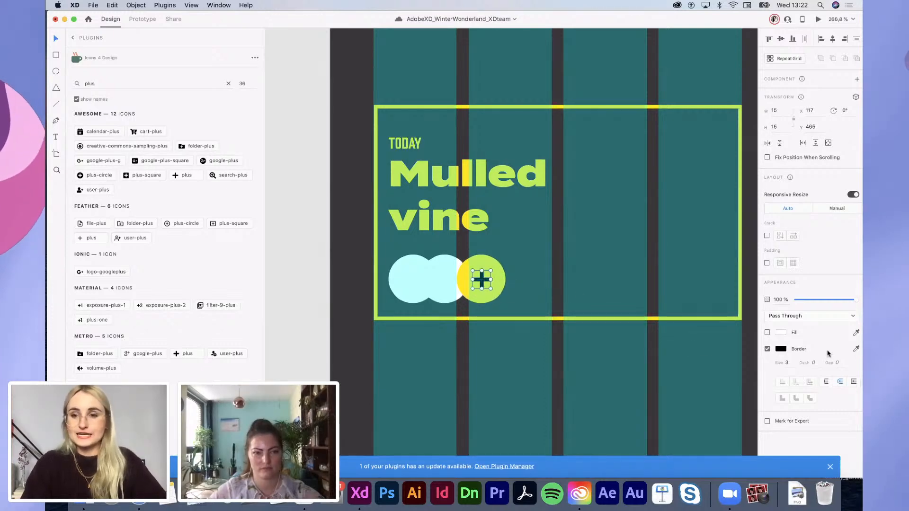
pyautogui.click(780, 349)
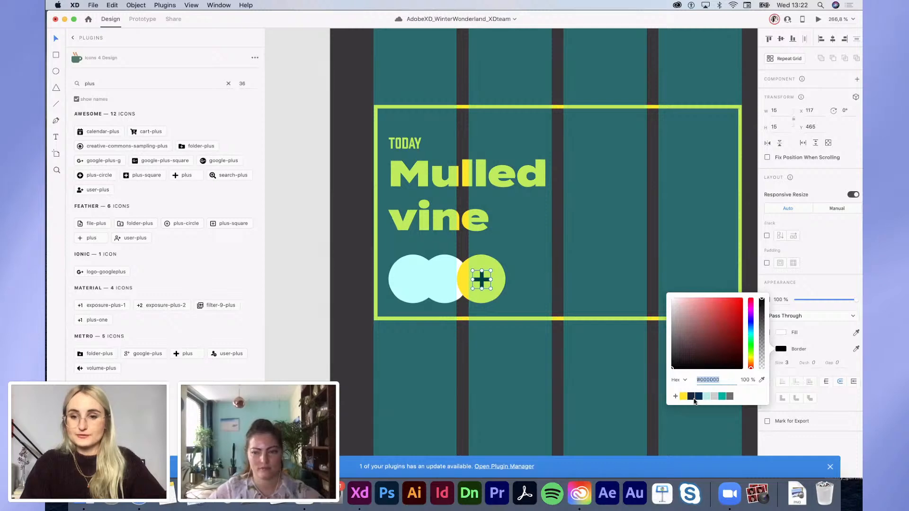
pyautogui.click(763, 383)
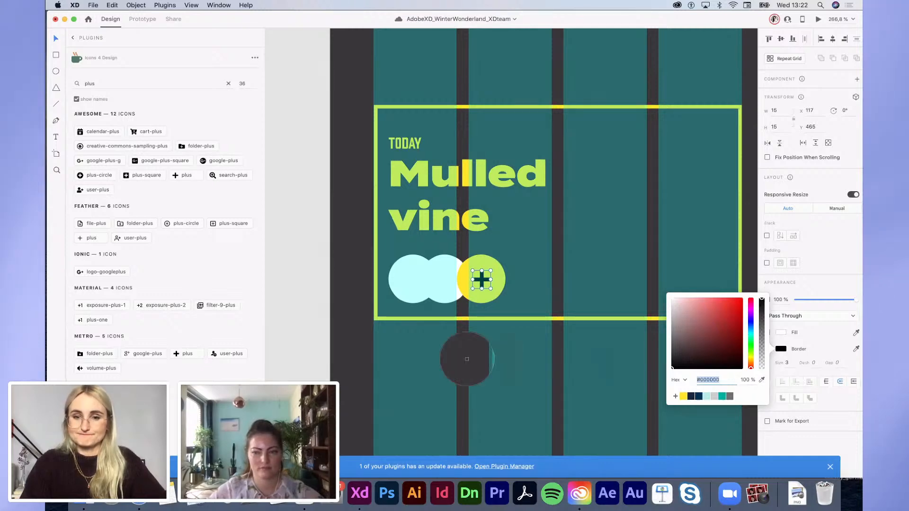
pyautogui.click(465, 358)
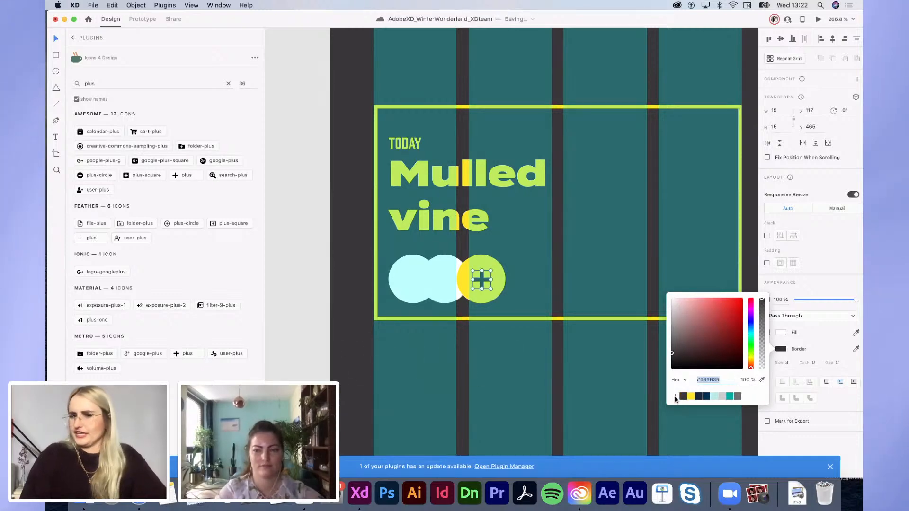
pyautogui.click(550, 302)
# Step: Combine the lime circle and plus icon into a component named button_plus
pyautogui.click(487, 280)
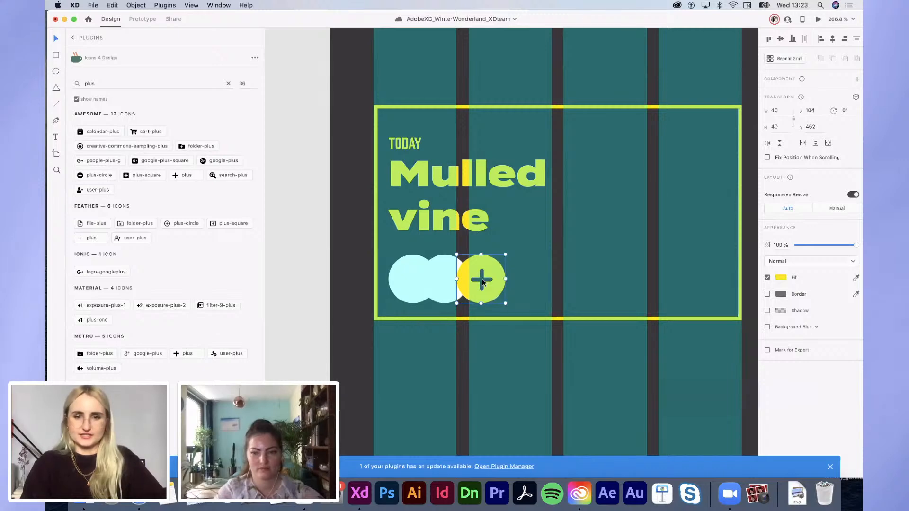
pyautogui.keyDown('shift'); pyautogui.click(482, 277); pyautogui.keyUp('shift')
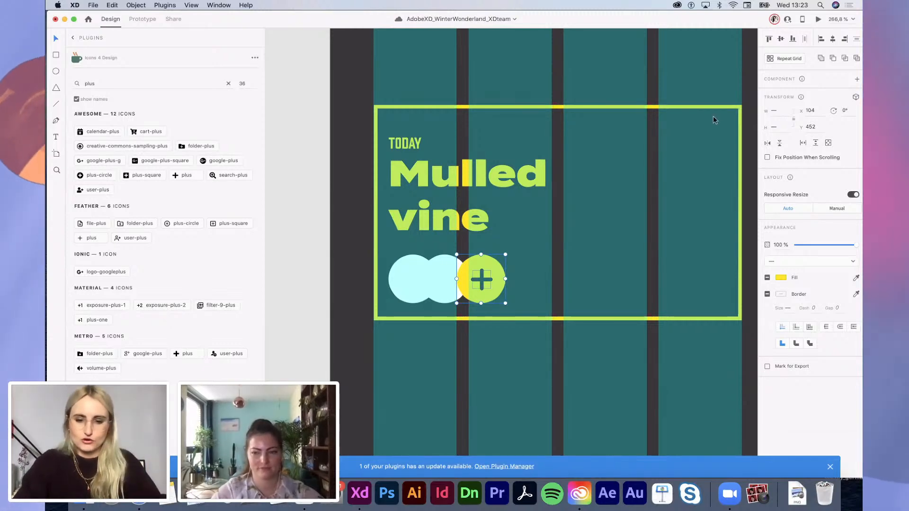
pyautogui.press('super+k')
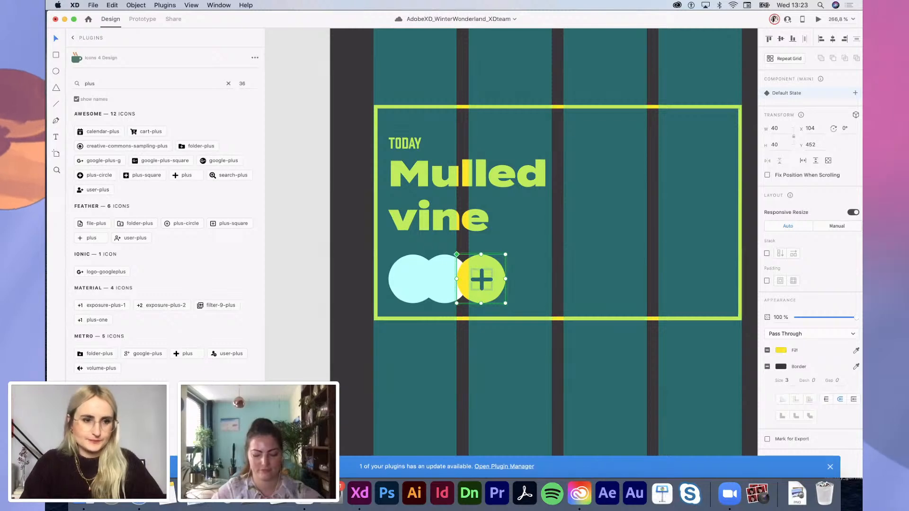
pyautogui.click(56, 450)
pyautogui.doubleClick(94, 73)
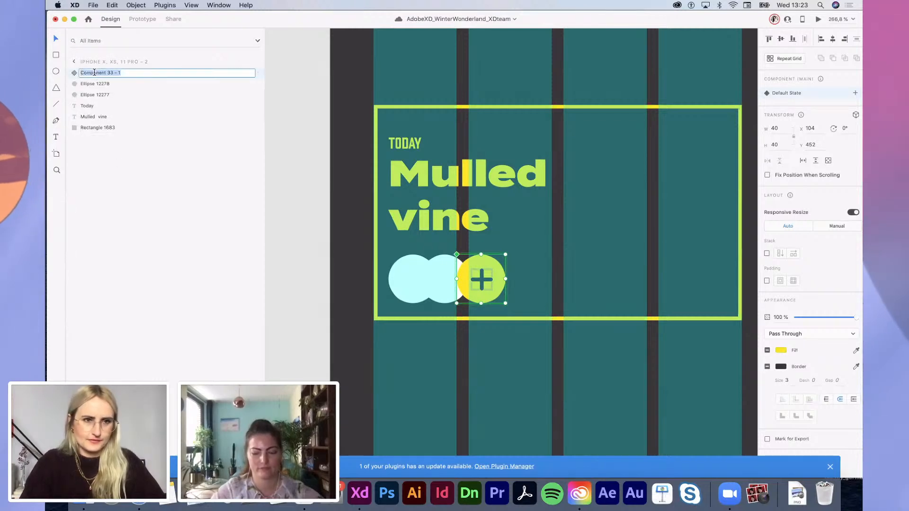
pyautogui.write('button_plus')
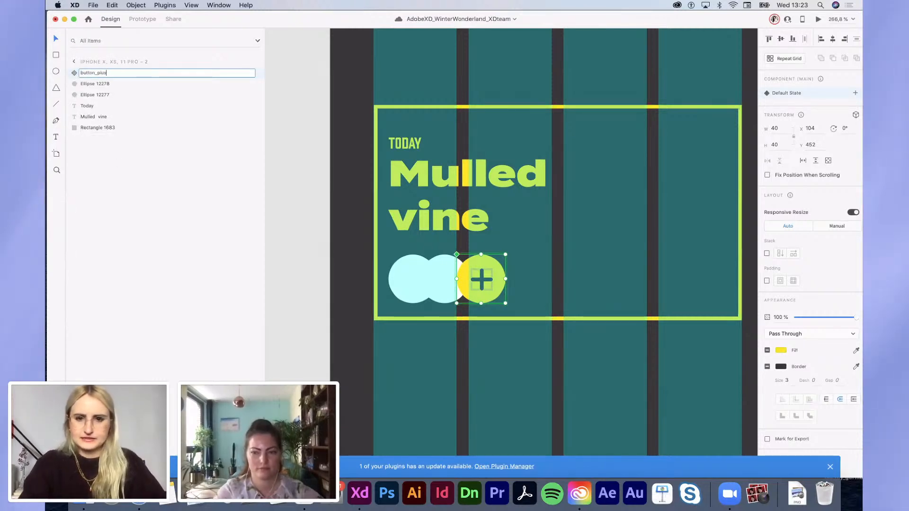
pyautogui.press('Return')
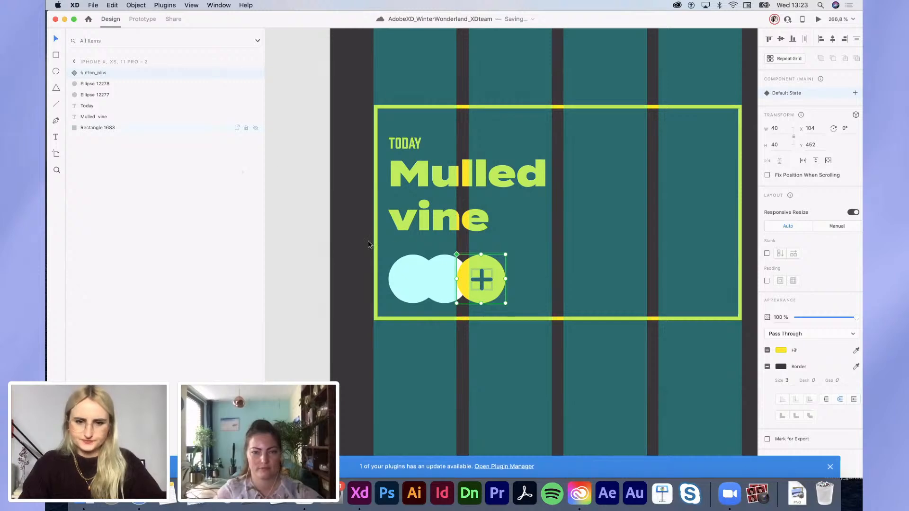
pyautogui.click(440, 276)
pyautogui.keyDown('shift'); pyautogui.click(398, 287); pyautogui.keyUp('shift')
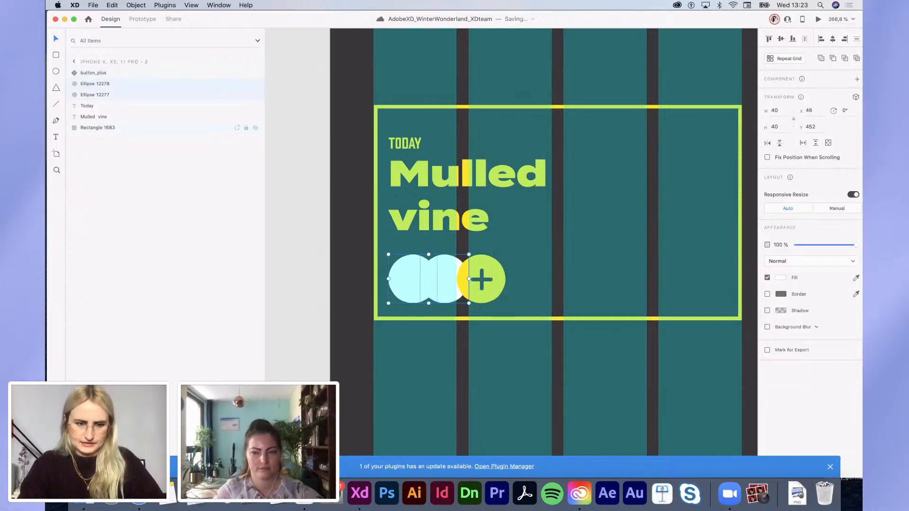
# Step: In Finder, open the Desktop's 'adobe live - photos' folder in list view
pyautogui.click(85, 502)
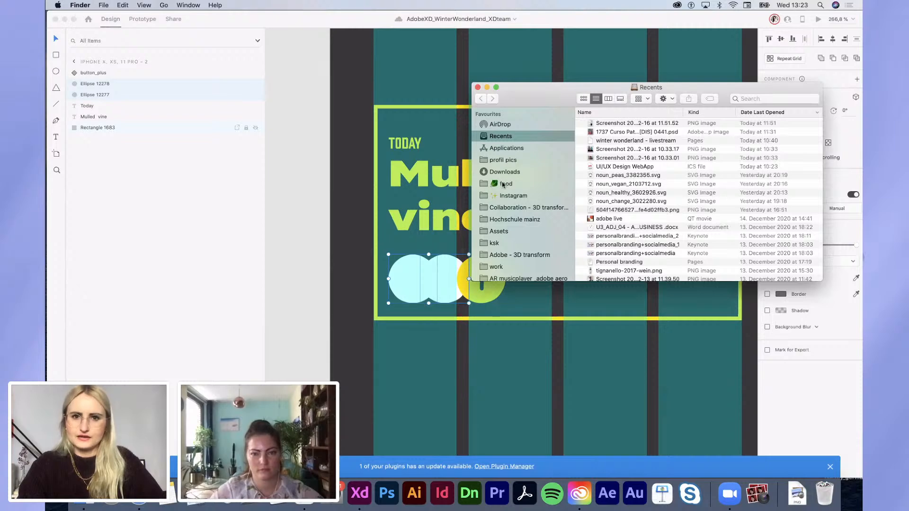
pyautogui.click(501, 197)
pyautogui.moveTo(516, 102); pyautogui.dragTo(510, 124)
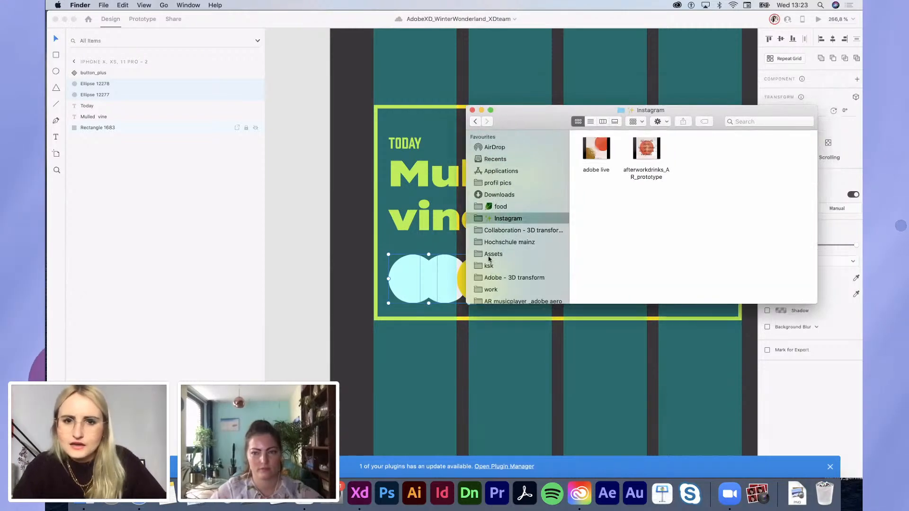
pyautogui.scroll(-4, 493, 233)
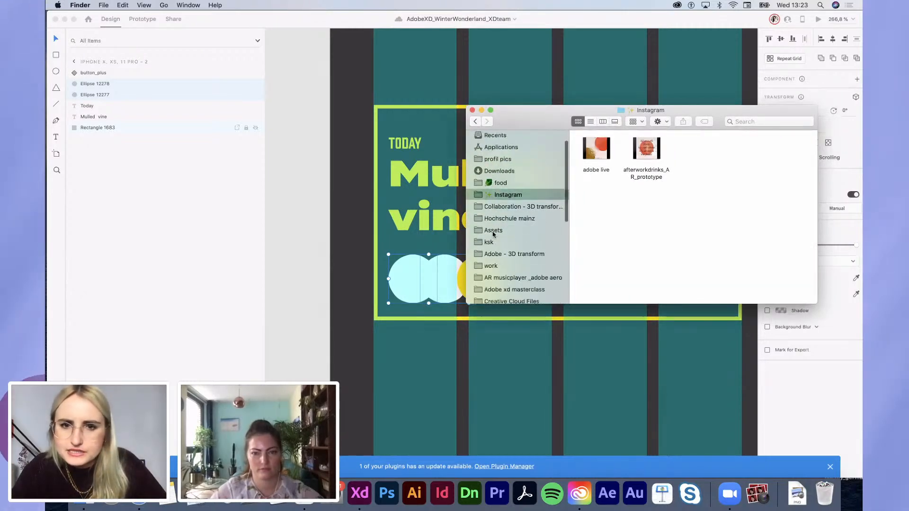
pyautogui.click(492, 302)
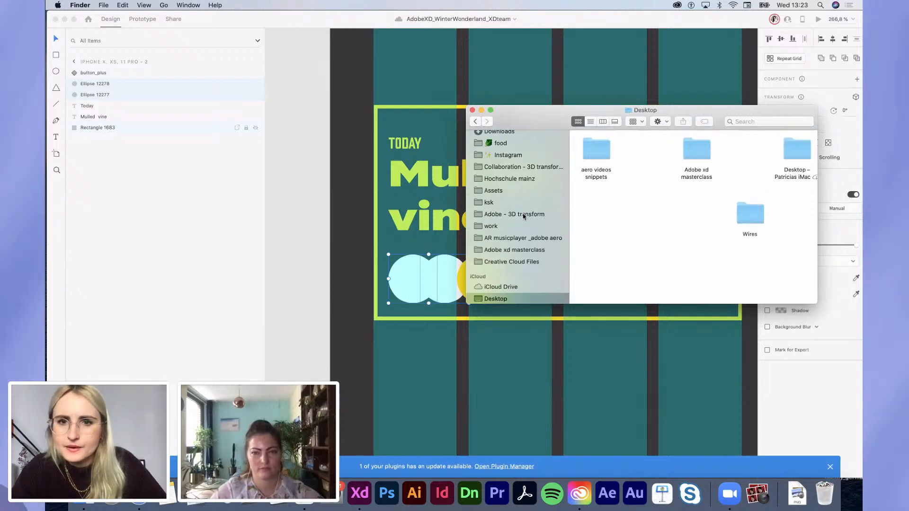
pyautogui.hscroll(5, 644, 225)
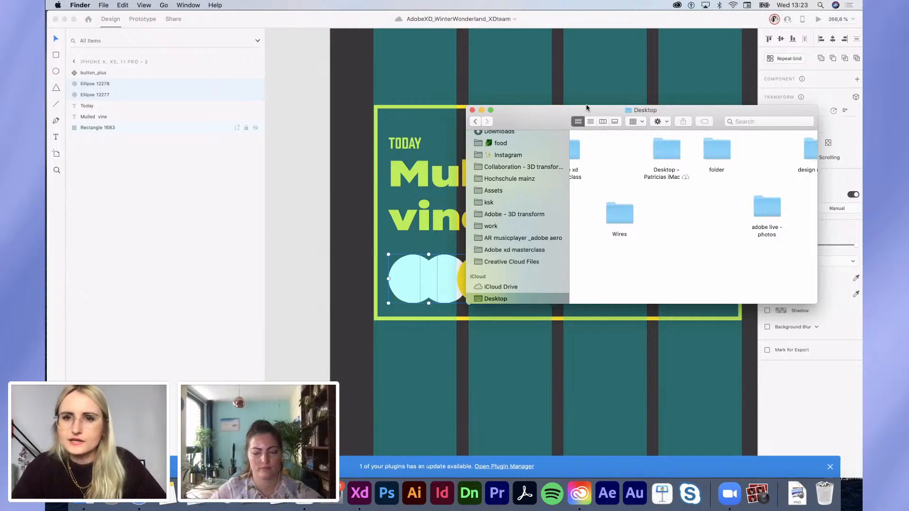
pyautogui.click(591, 121)
pyautogui.doubleClick(598, 148)
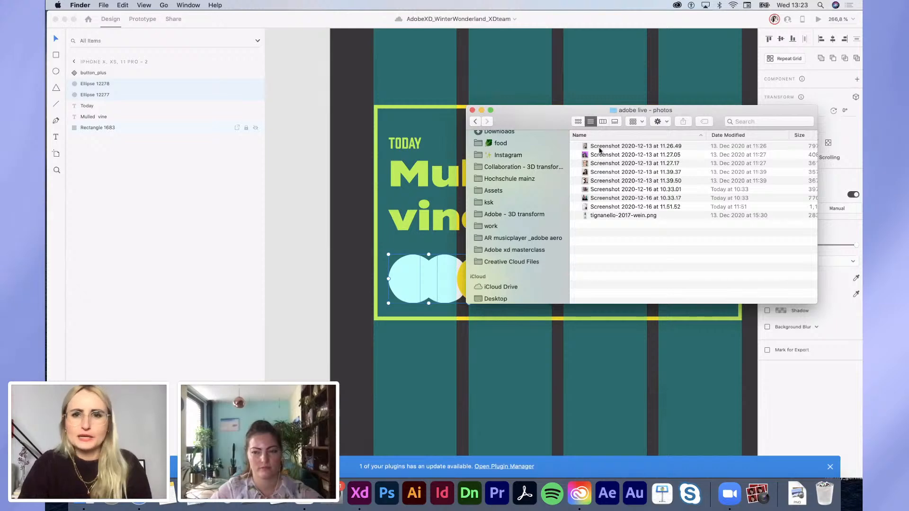
# Step: Drag the selected screenshots (10.33.01, 11.39.50) into the first avatar circle on the card
pyautogui.click(595, 164)
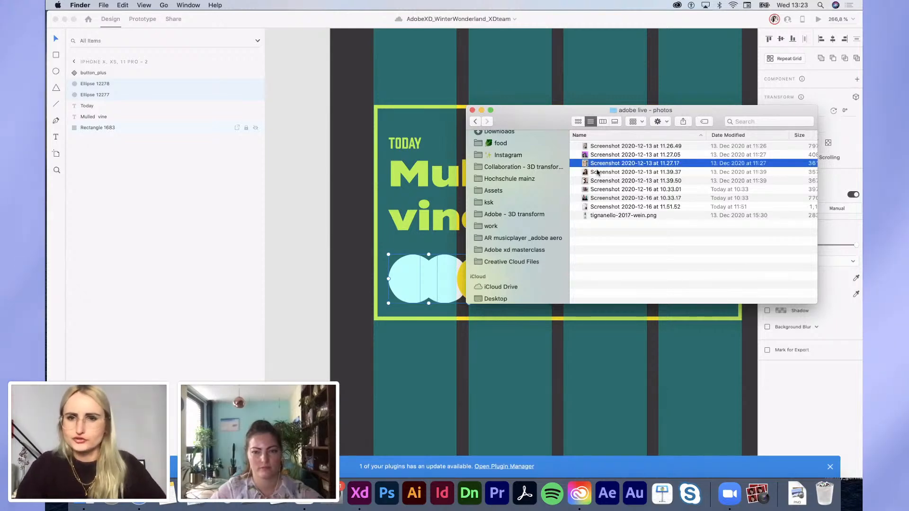
pyautogui.click(597, 174)
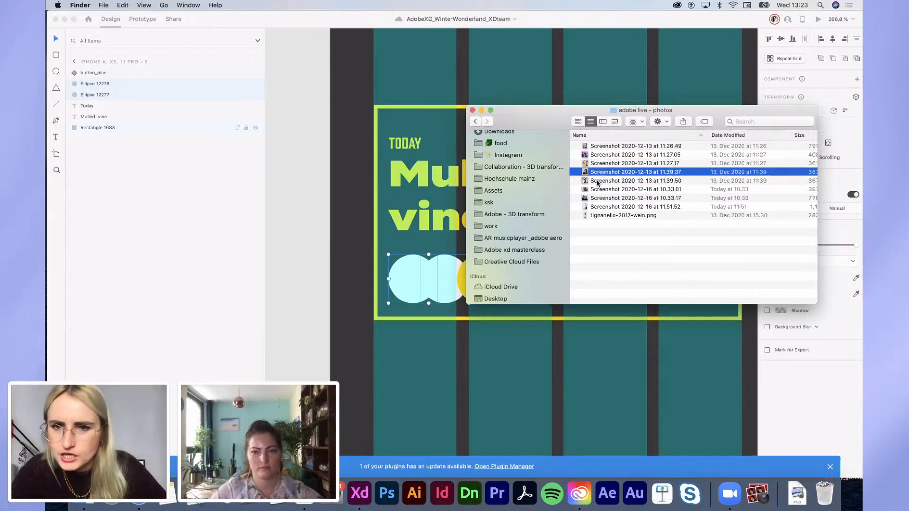
pyautogui.click(595, 190)
pyautogui.keyDown('super'); pyautogui.click(593, 182); pyautogui.keyUp('super')
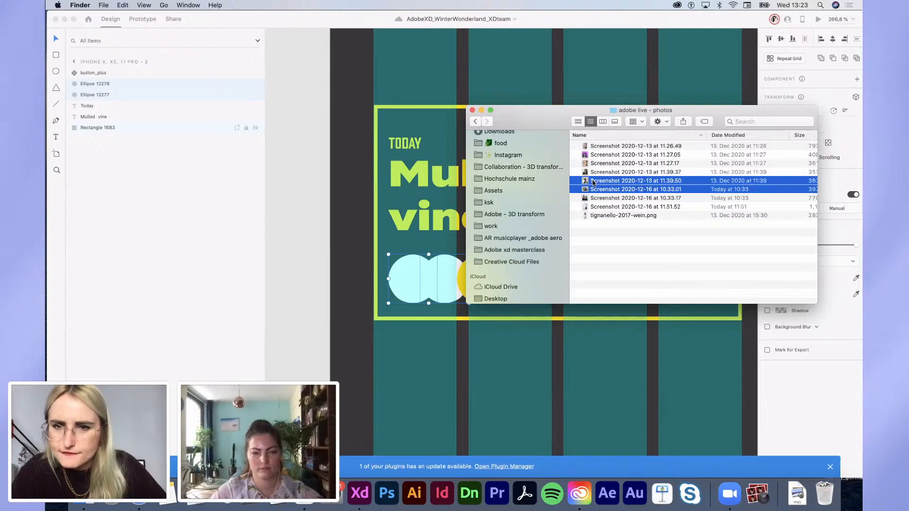
pyautogui.moveTo(598, 181); pyautogui.dragTo(412, 279)
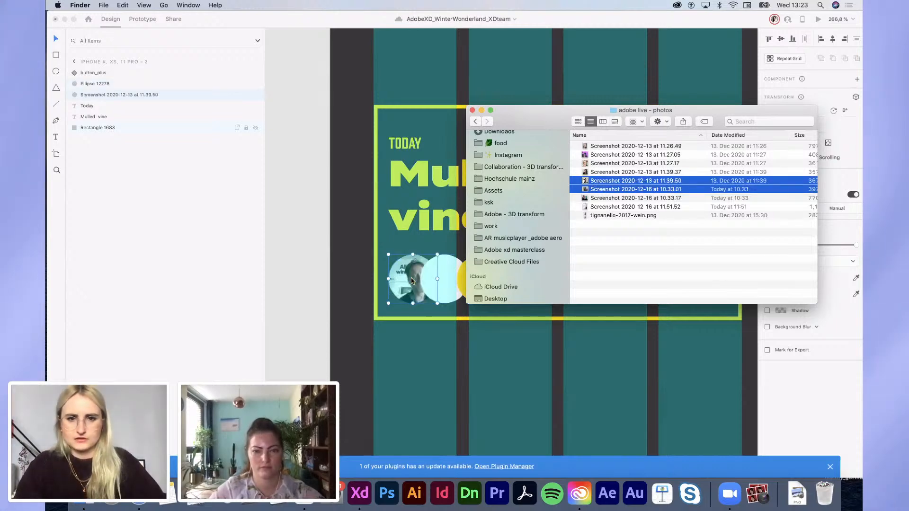
pyautogui.click(426, 342)
# Step: Fill the remaining white avatar circle with another screenshot from the photos folder
pyautogui.click(444, 295)
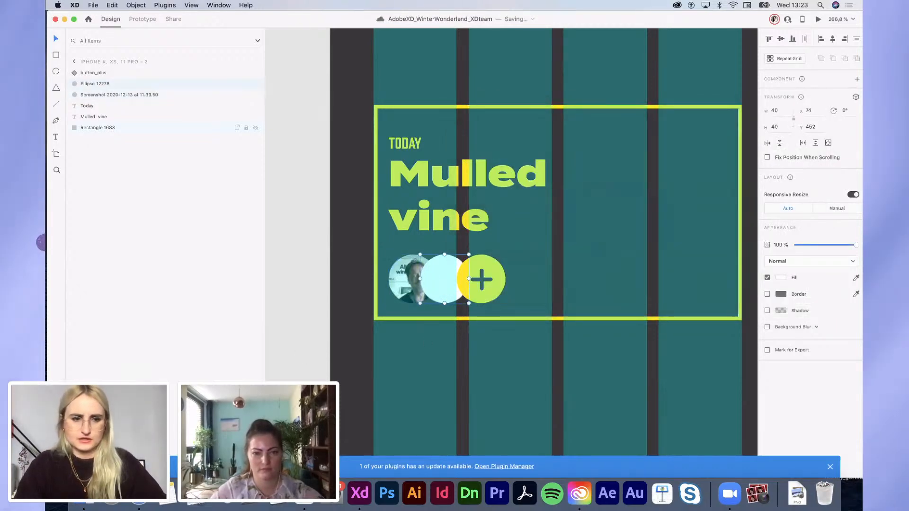
pyautogui.press('super+Tab')
pyautogui.click(614, 199)
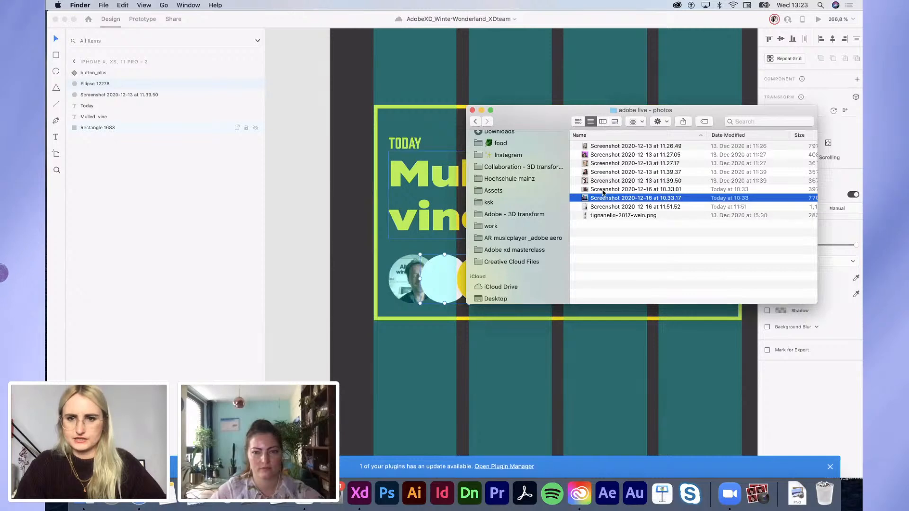
pyautogui.moveTo(603, 192); pyautogui.dragTo(443, 280)
# Step: Finish filling the white avatar circle and clear the canvas selection
pyautogui.click(431, 386)
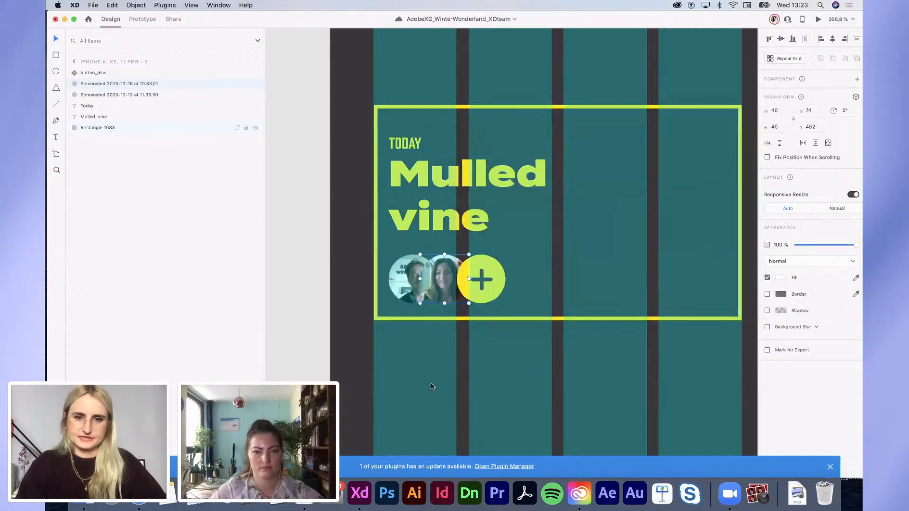
pyautogui.scroll(-5, 431, 386)
pyautogui.scroll(-3, 453, 371)
pyautogui.click(644, 279)
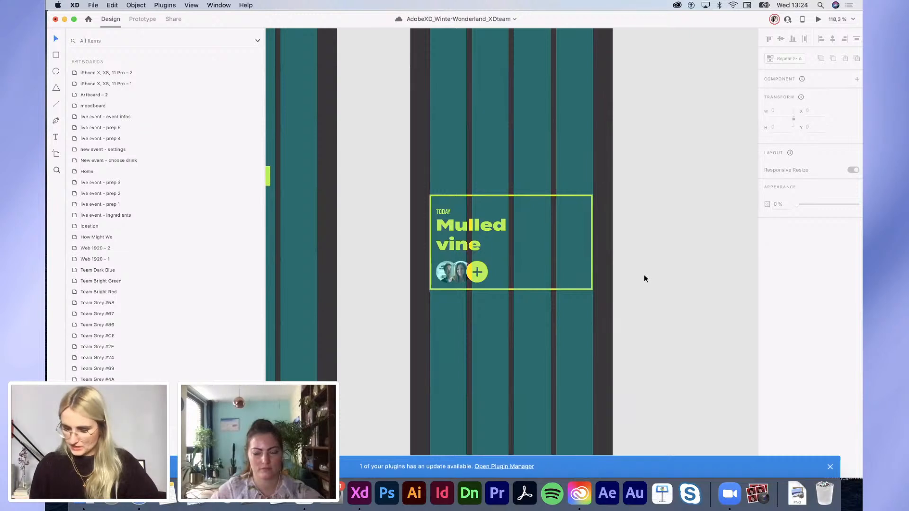
pyautogui.scroll(3, 534, 253)
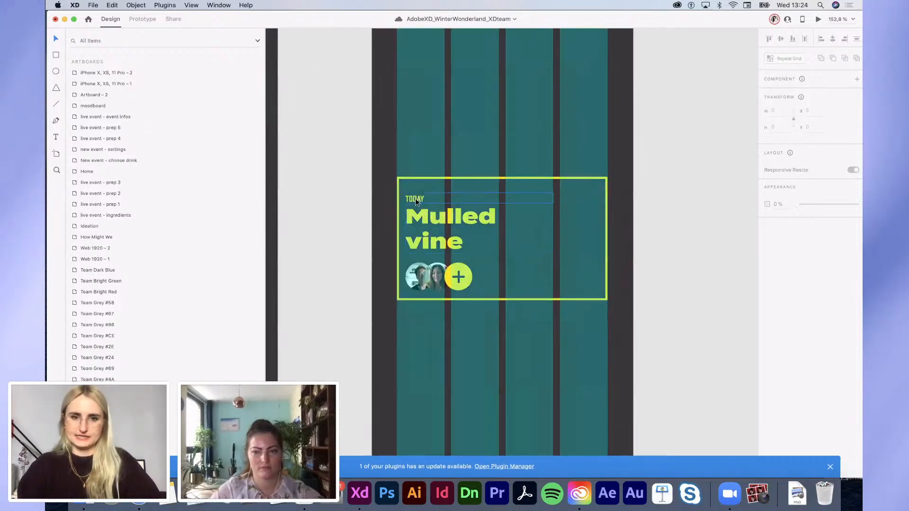
# Step: Alt-drag a copy of the TODAY label to the card's right side and retype it as DATE
pyautogui.keyDown('alt'); pyautogui.moveTo(417, 202); pyautogui.dragTo(543, 240); pyautogui.keyUp('alt')
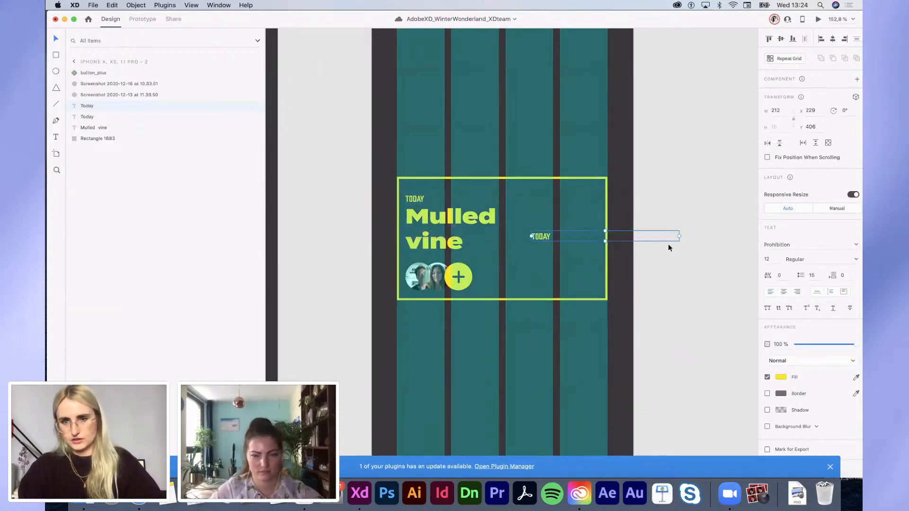
pyautogui.doubleClick(605, 242)
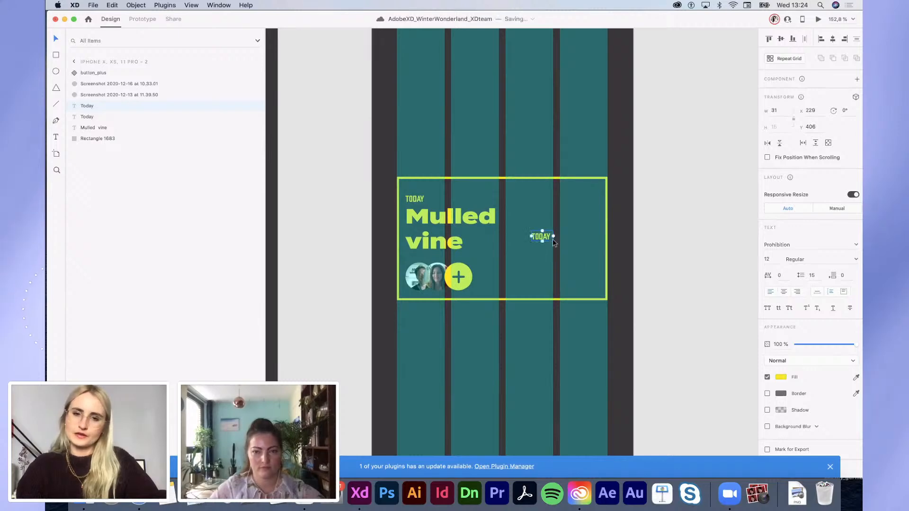
pyautogui.scroll(5, 544, 235)
pyautogui.doubleClick(532, 228)
pyautogui.write('DATE')
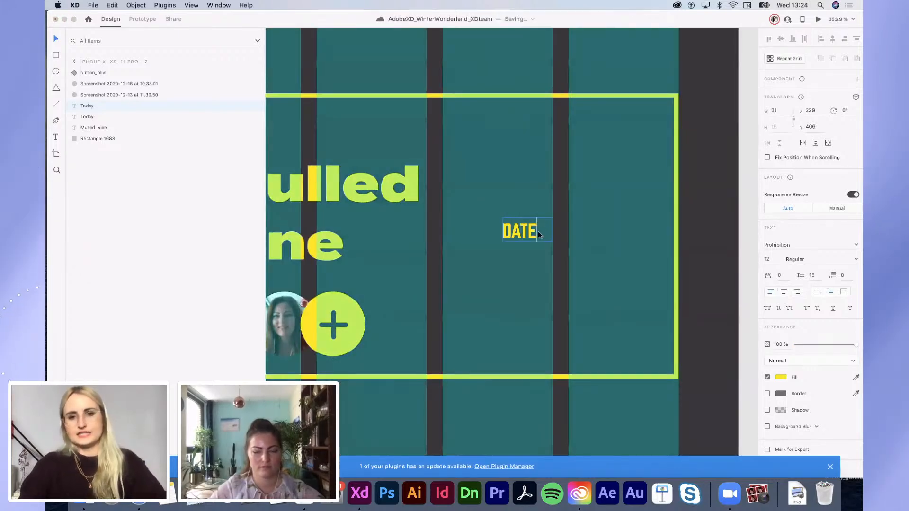
pyautogui.press('Escape')
# Step: Copy DATE below itself as TIME, then move both labels up together
pyautogui.keyDown('alt'); pyautogui.moveTo(530, 232); pyautogui.dragTo(526, 322); pyautogui.keyUp('alt')
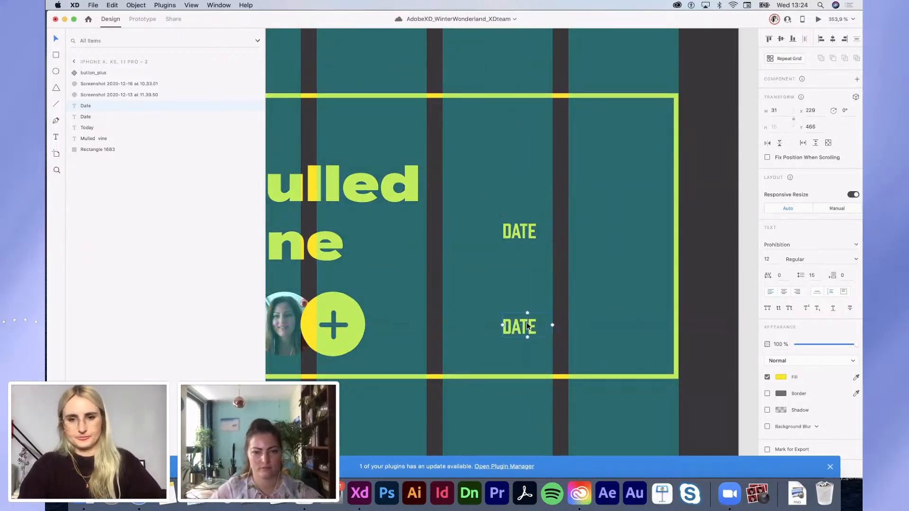
pyautogui.doubleClick(526, 322)
pyautogui.write('TIME')
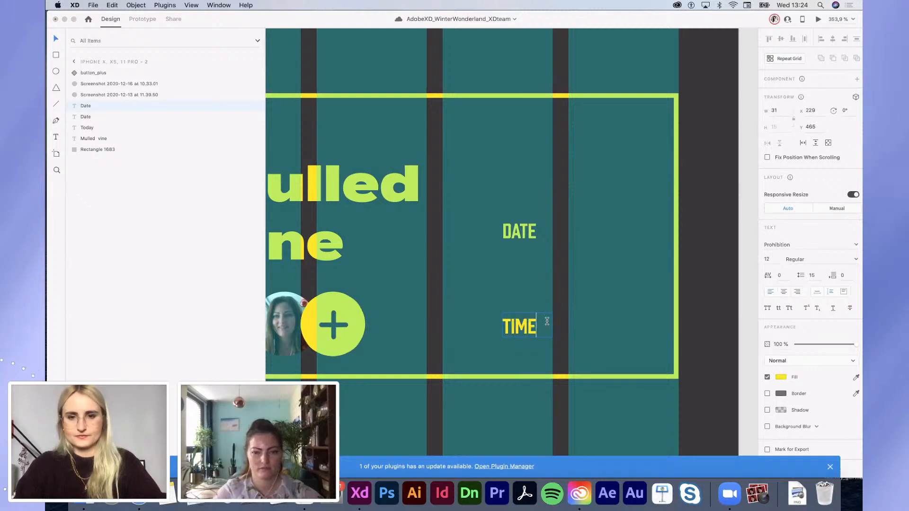
pyautogui.press('Escape')
pyautogui.moveTo(530, 325); pyautogui.dragTo(530, 294)
pyautogui.keyDown('shift'); pyautogui.click(531, 231); pyautogui.keyUp('shift')
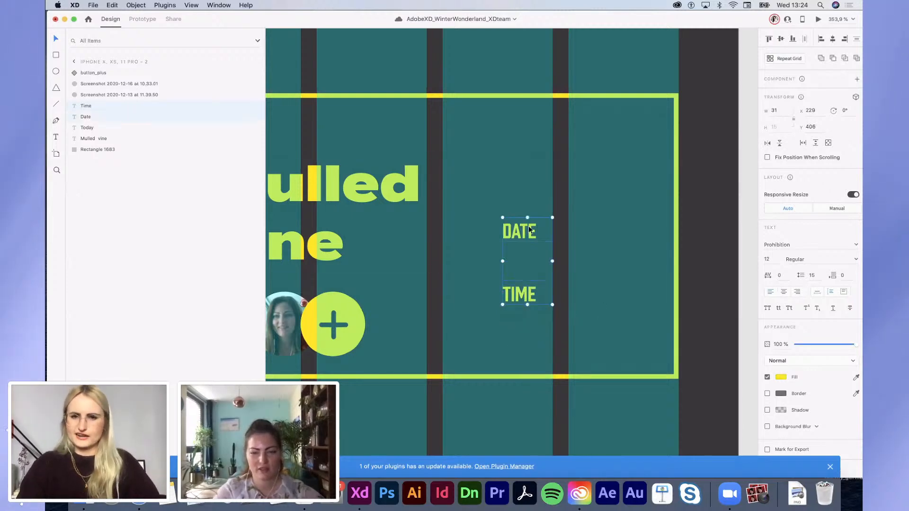
pyautogui.moveTo(530, 230); pyautogui.dragTo(523, 175)
# Step: Resize the TIME text box to fit its text and align it with DATE
pyautogui.scroll(-3, 524, 175)
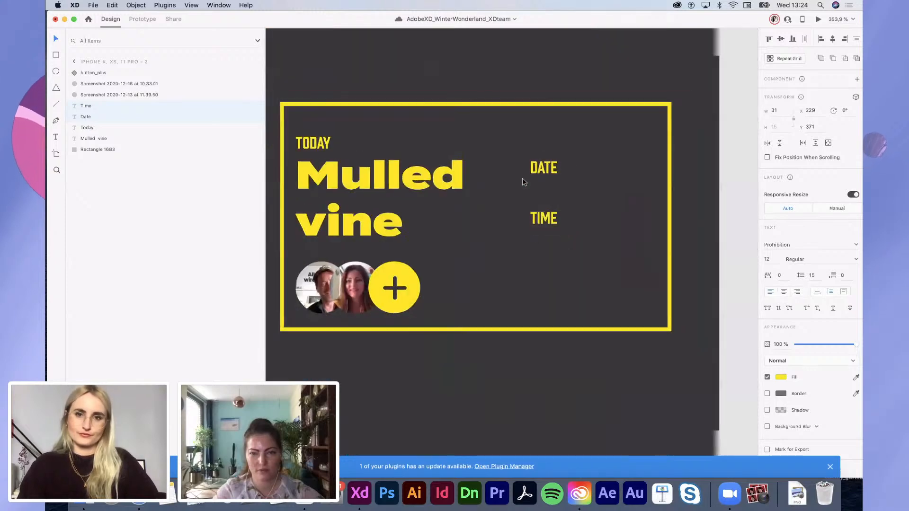
pyautogui.click(579, 185)
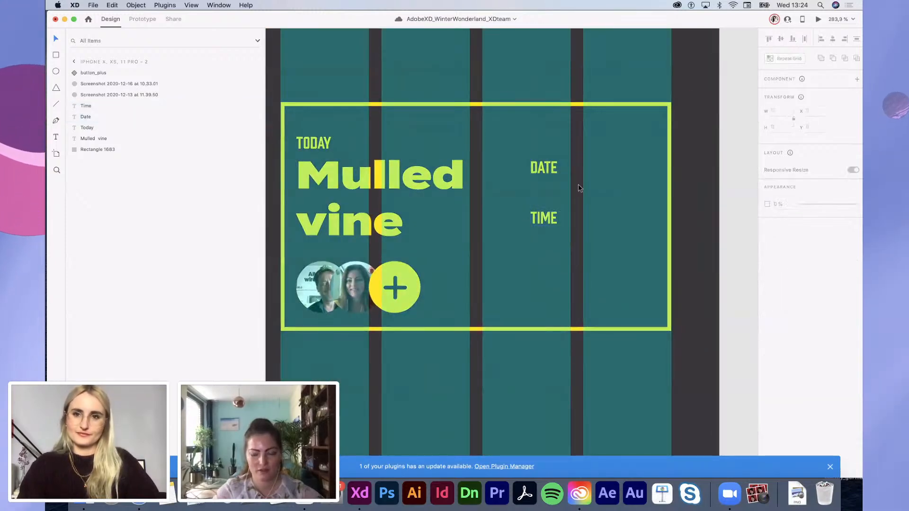
pyautogui.click(539, 223)
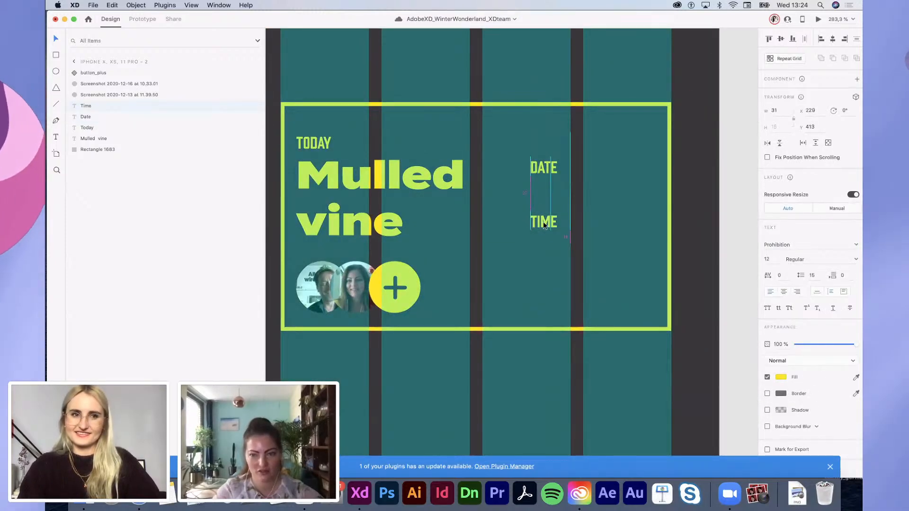
pyautogui.click(818, 293)
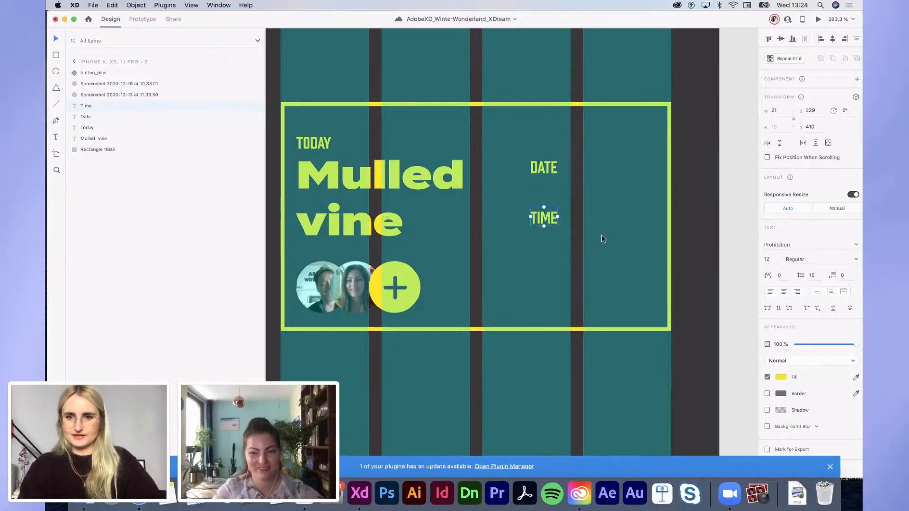
pyautogui.moveTo(557, 217); pyautogui.dragTo(567, 219)
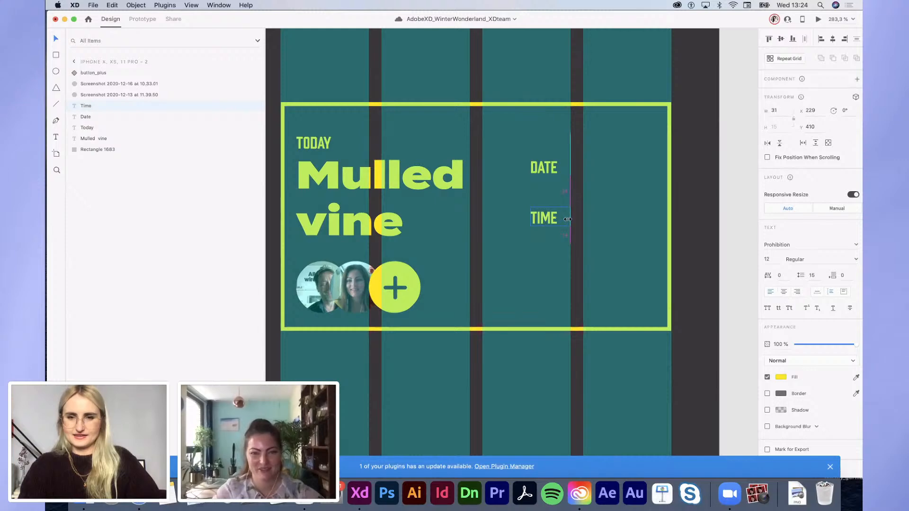
pyautogui.click(541, 172)
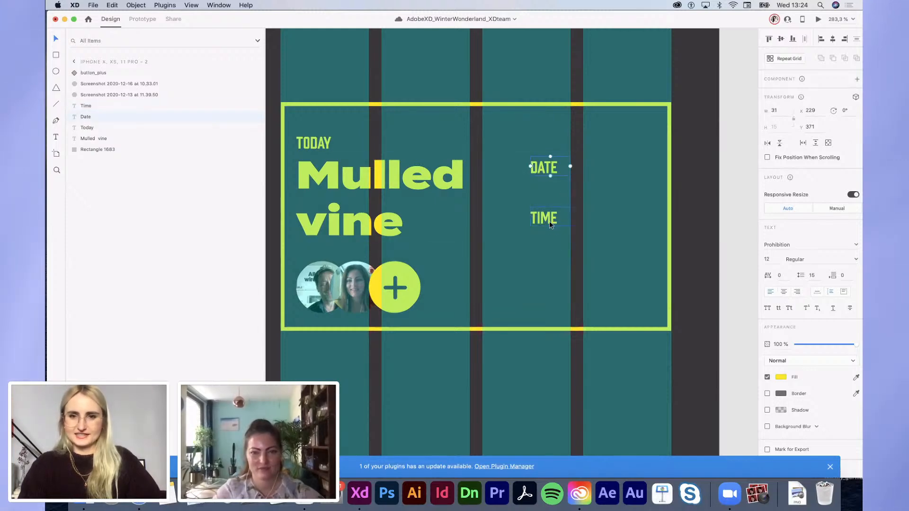
pyautogui.click(545, 177)
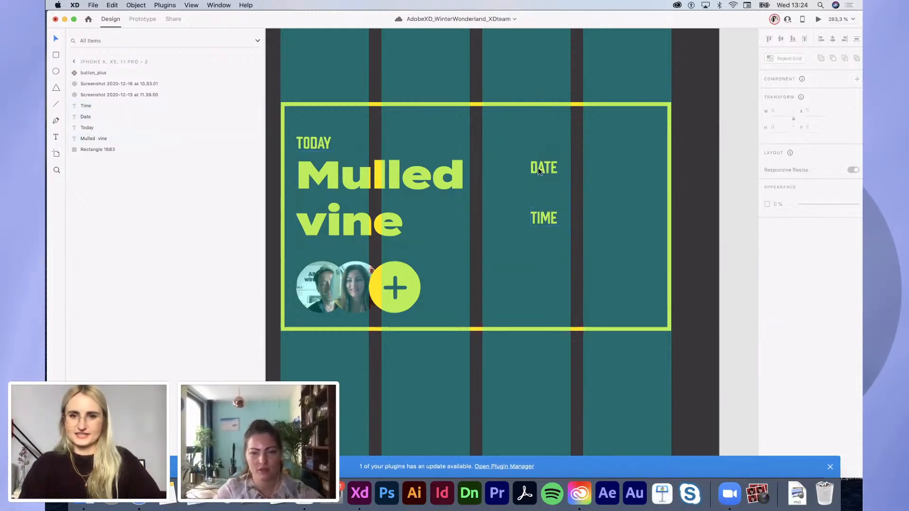
pyautogui.click(537, 167)
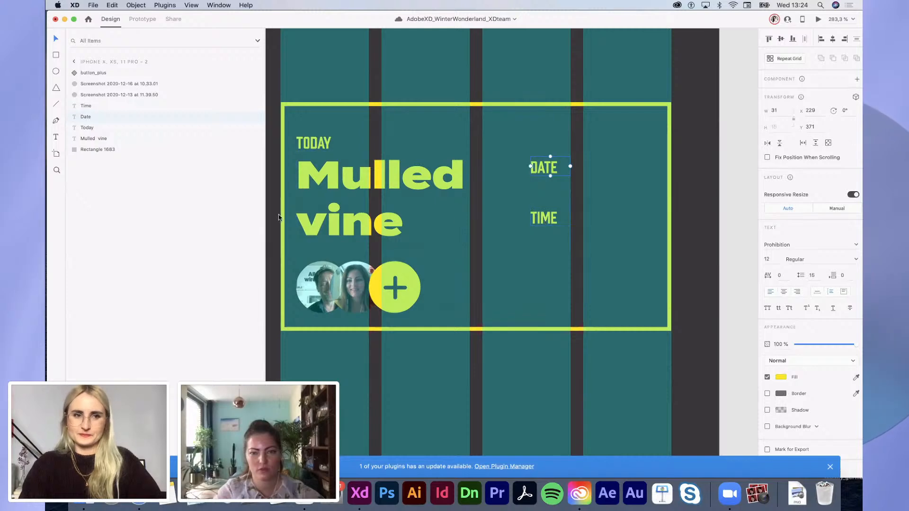
pyautogui.click(56, 434)
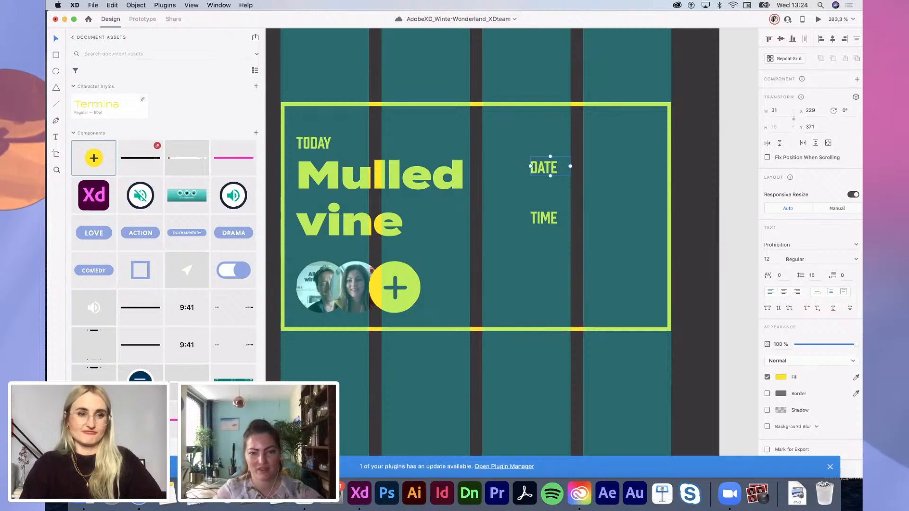
# Step: Search 'calendar' in the Icons 4 Design plugin and insert the time-1 clock icon
pyautogui.click(56, 467)
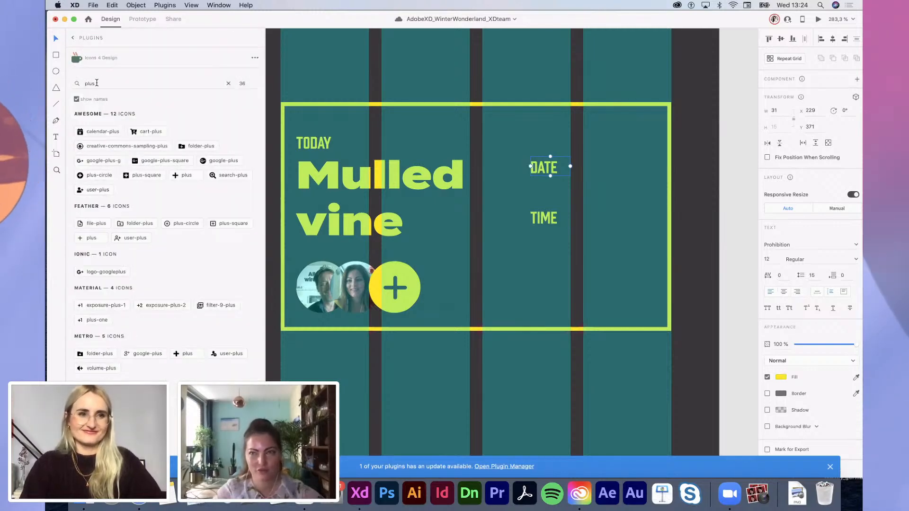
pyautogui.moveTo(95, 84); pyautogui.dragTo(53, 89)
pyautogui.write('calender')
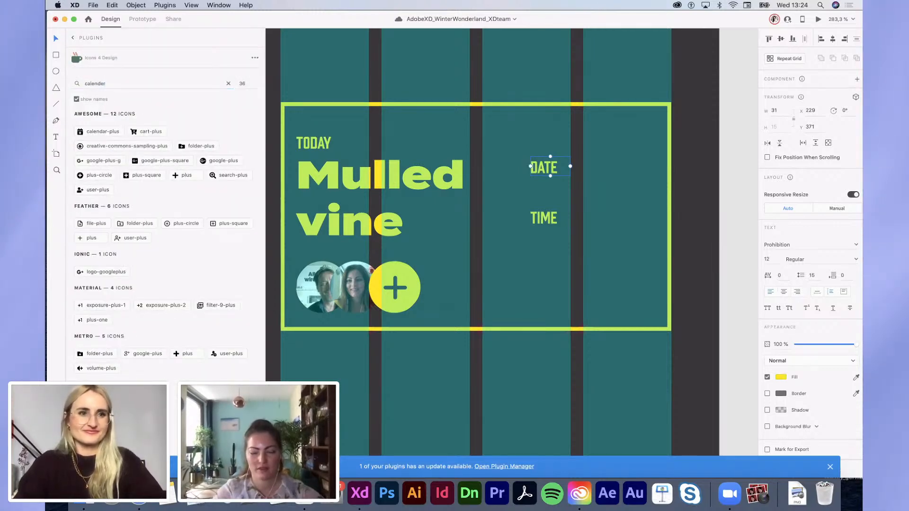
pyautogui.moveTo(106, 84); pyautogui.dragTo(63, 83)
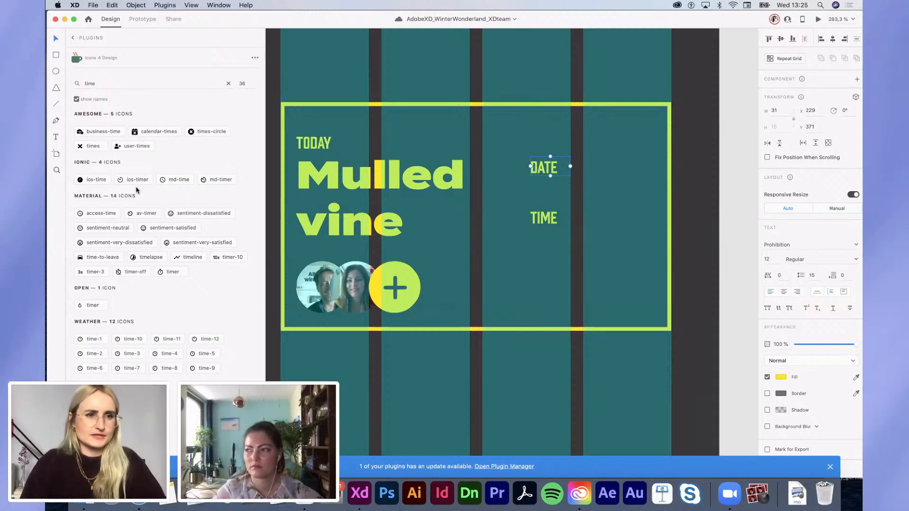
pyautogui.click(93, 339)
# Step: Position the clock icon directly below the TIME label
pyautogui.scroll(-5, 487, 240)
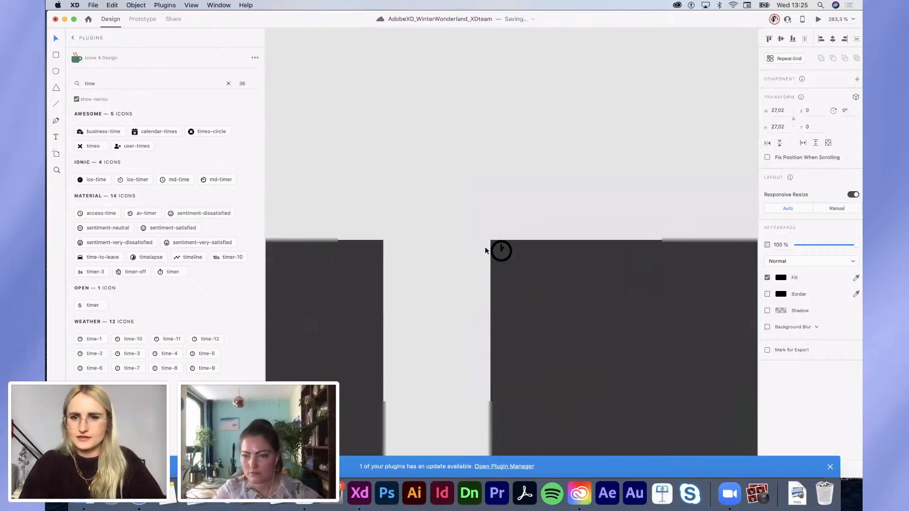
pyautogui.moveTo(469, 249); pyautogui.dragTo(649, 360)
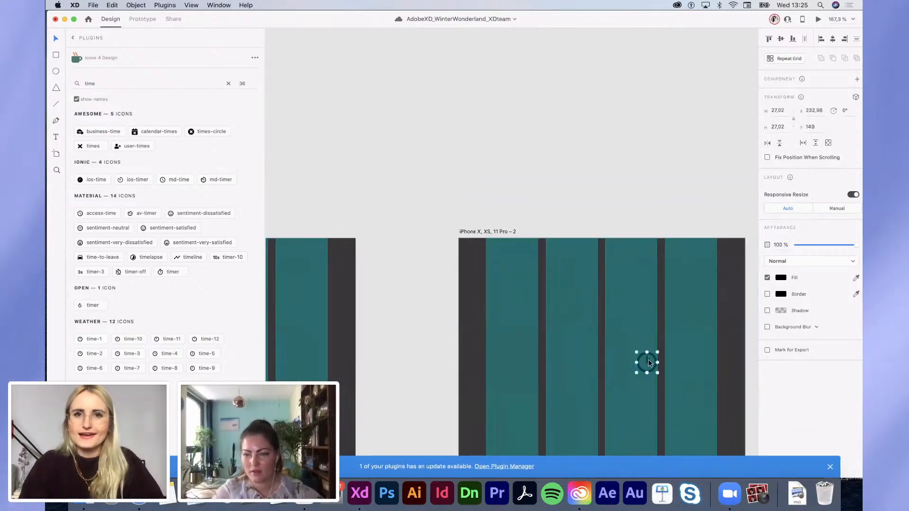
pyautogui.scroll(-10, 649, 359)
pyautogui.hscroll(5, 649, 359)
pyautogui.click(483, 232)
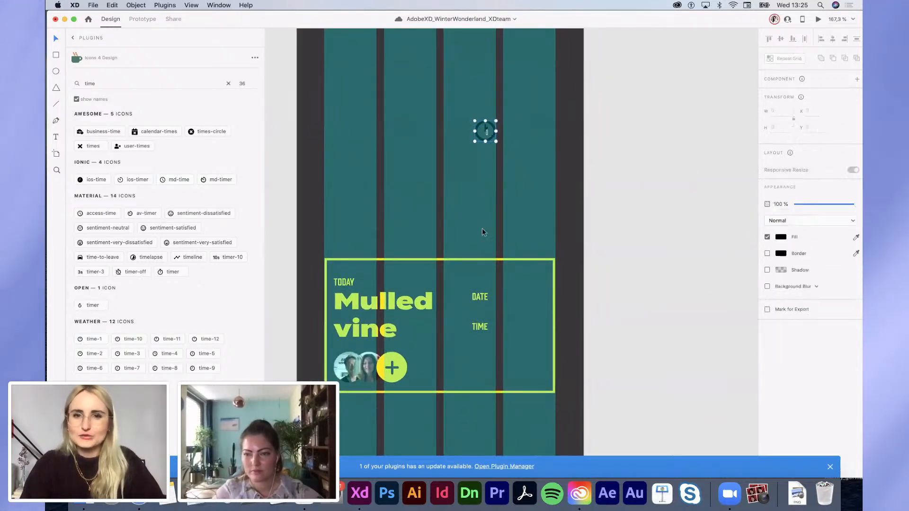
pyautogui.moveTo(485, 128); pyautogui.dragTo(485, 352)
pyautogui.scroll(1, 477, 345)
pyautogui.scroll(5, 485, 349)
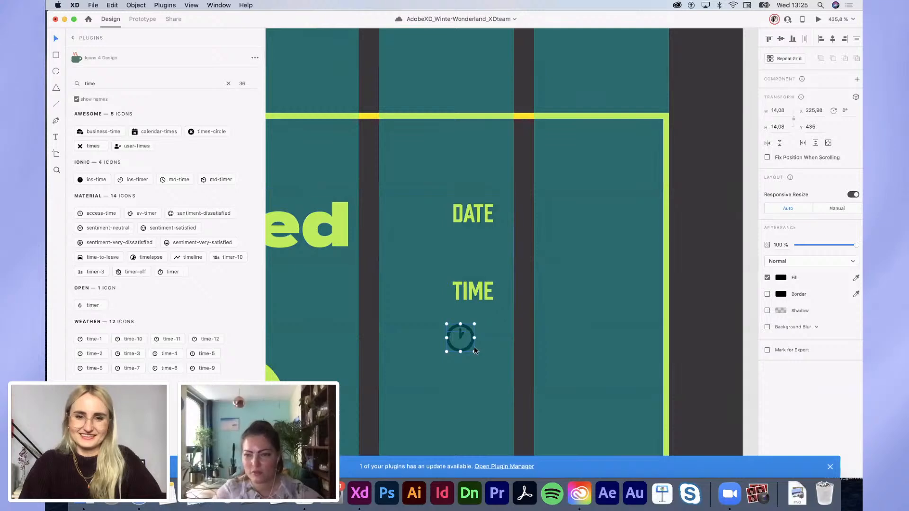
pyautogui.moveTo(470, 347); pyautogui.dragTo(476, 331)
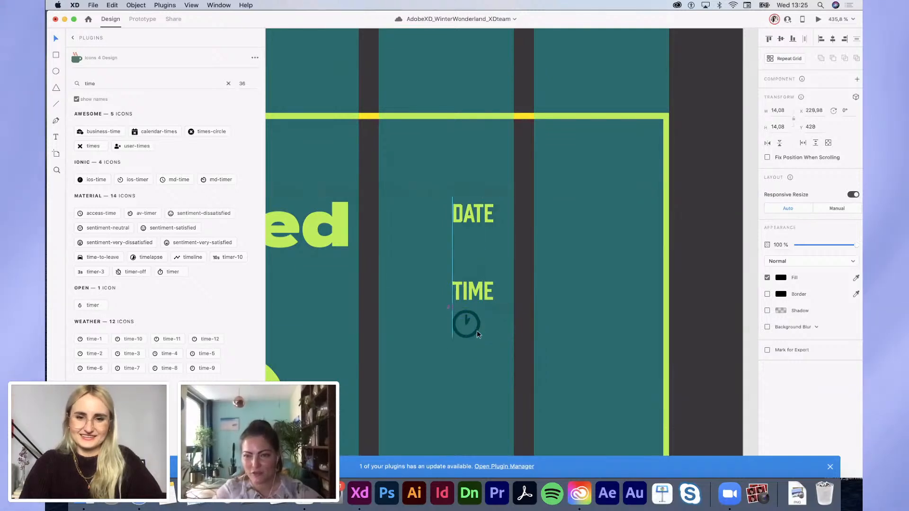
# Step: Fill the clock icon with the yellow swatch and Alt-drag a copy of TIME beside it
pyautogui.click(783, 279)
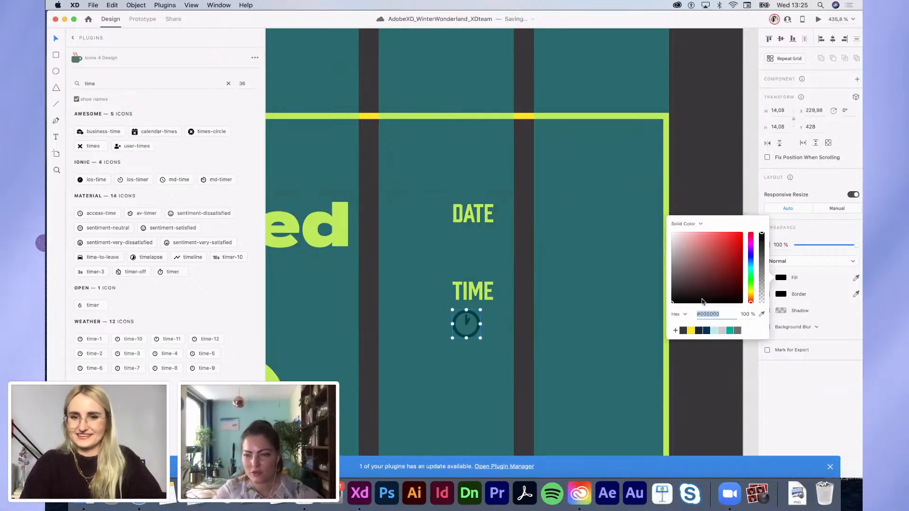
pyautogui.click(690, 331)
pyautogui.click(592, 362)
pyautogui.scroll(-3, 590, 365)
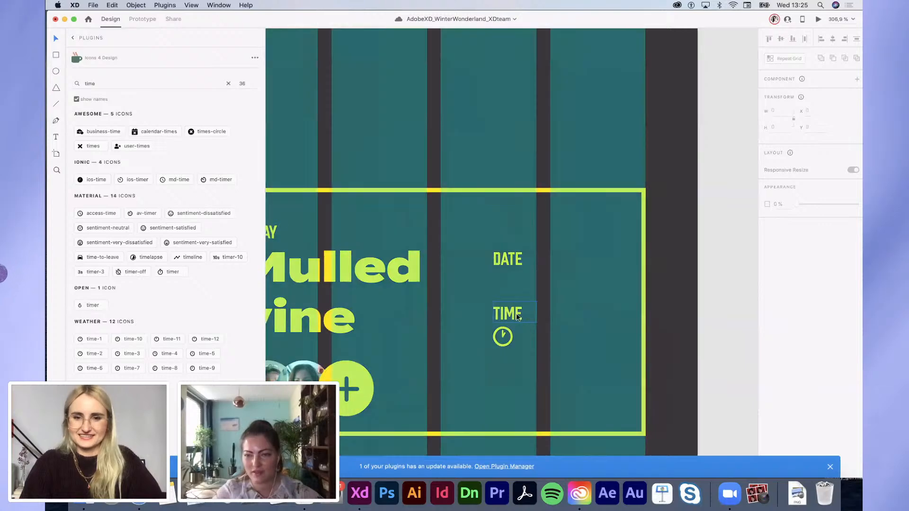
pyautogui.moveTo(518, 317); pyautogui.dragTo(543, 337)
# Step: Retype the copied TIME as 19:00 in Termina and widen it to fit one line
pyautogui.doubleClick(543, 337)
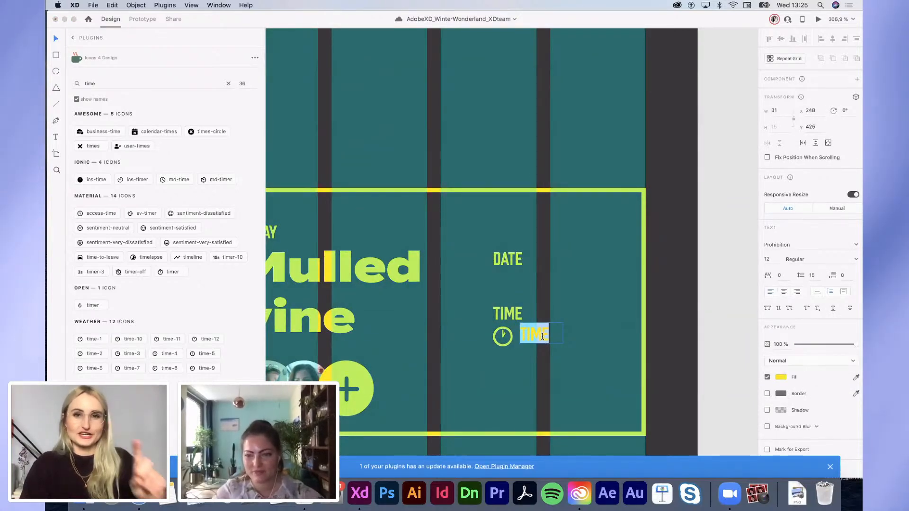
pyautogui.write('19:00')
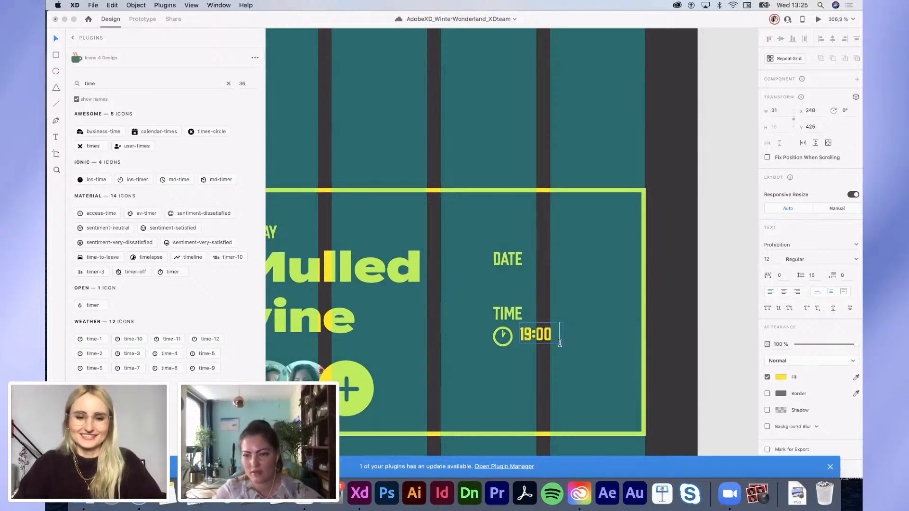
pyautogui.moveTo(544, 336); pyautogui.dragTo(542, 339)
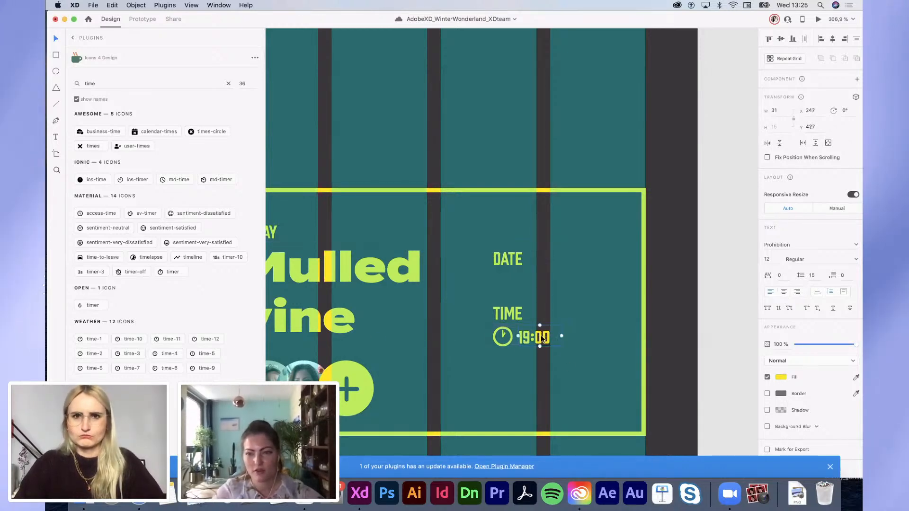
pyautogui.click(855, 260)
pyautogui.click(799, 279)
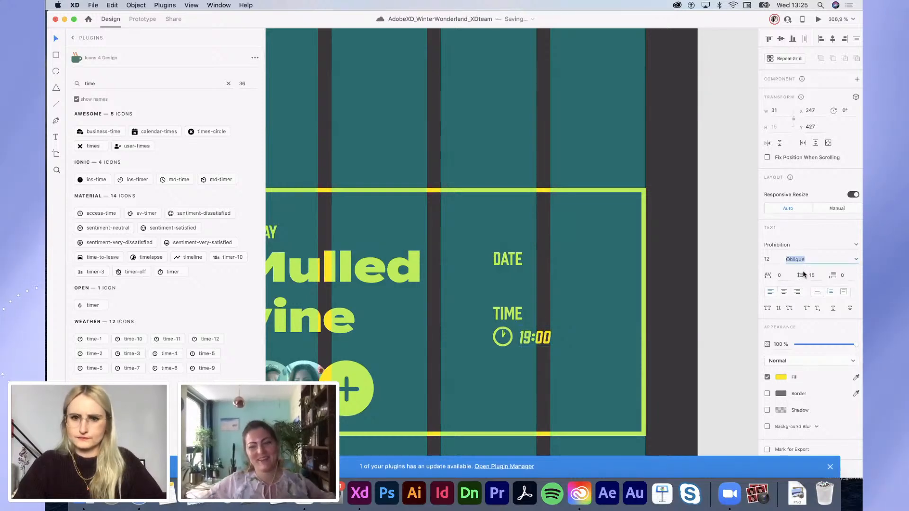
pyautogui.press('super+u')
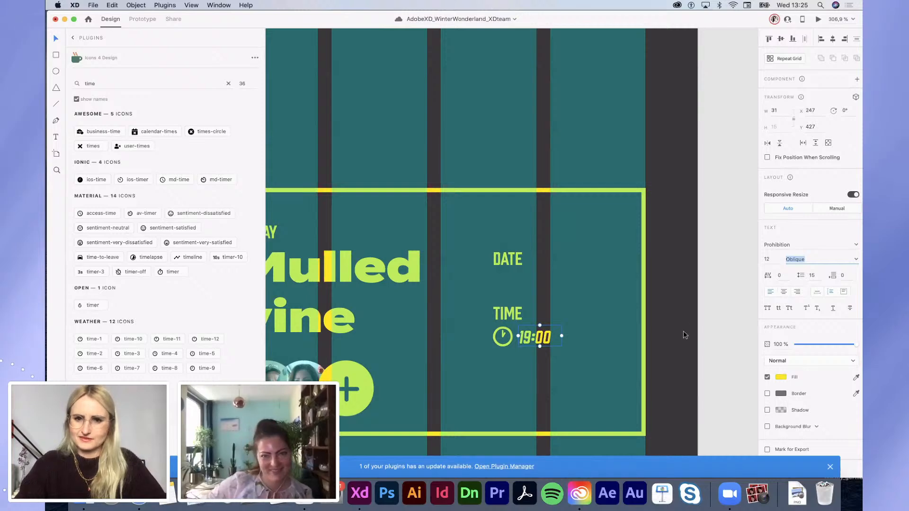
pyautogui.click(542, 337)
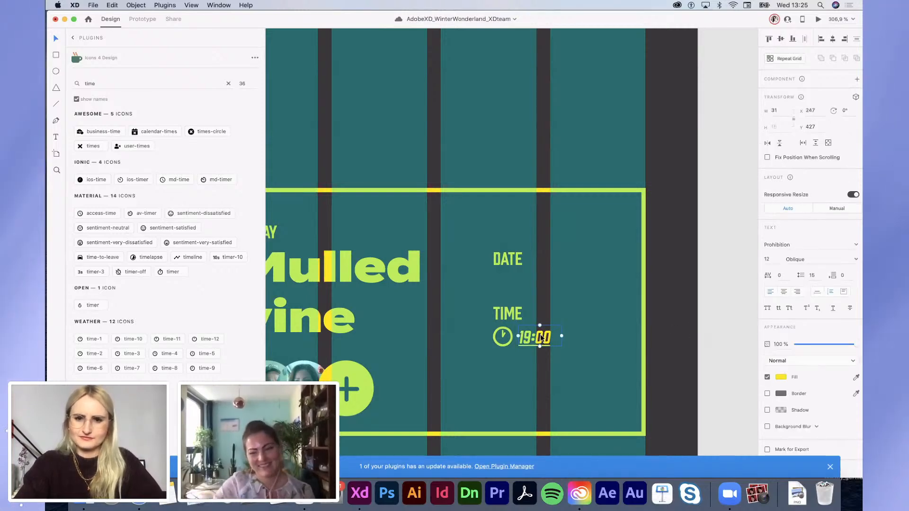
pyautogui.press('super+z')
pyautogui.click(821, 243)
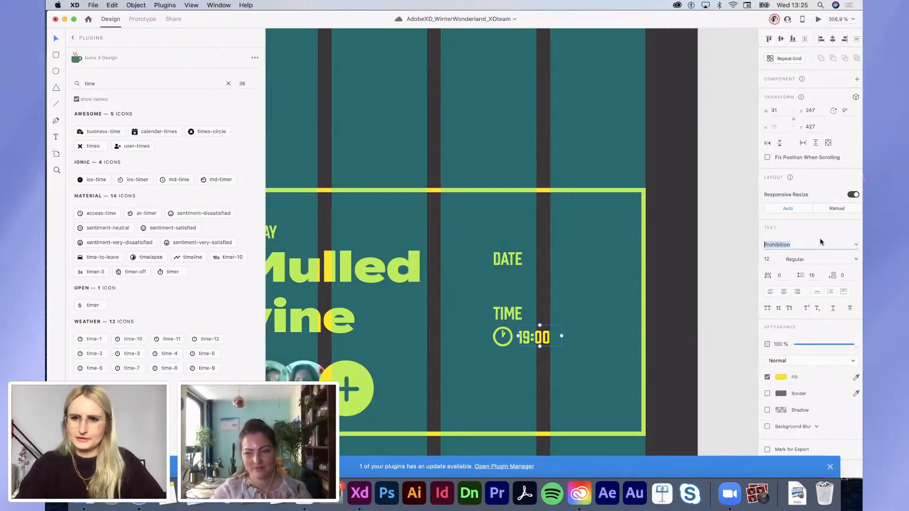
pyautogui.press('Return')
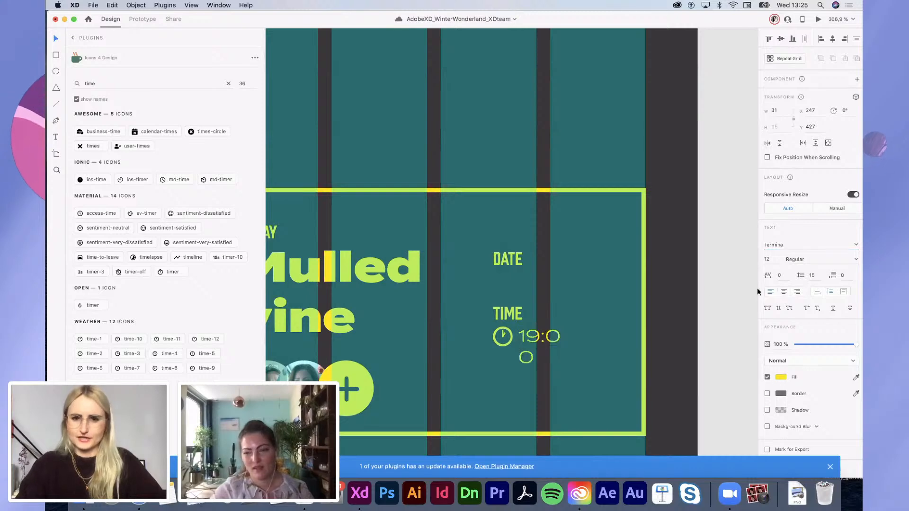
pyautogui.moveTo(560, 346)
pyautogui.mouseDown()
pyautogui.moveTo(601, 346)
pyautogui.moveTo(562, 342)
pyautogui.moveTo(557, 332)
pyautogui.mouseUp()
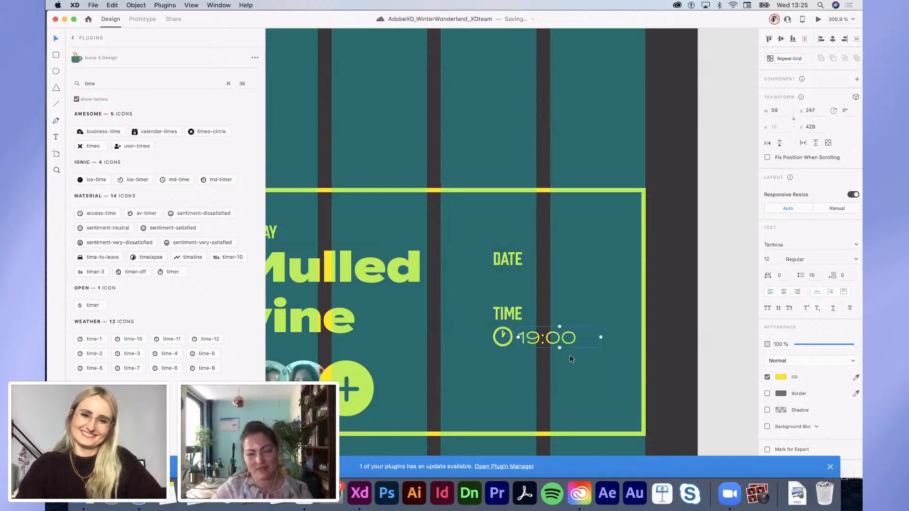
# Step: Copy the clock icon and 19:00 text together beneath DATE
pyautogui.moveTo(575, 370); pyautogui.dragTo(493, 333)
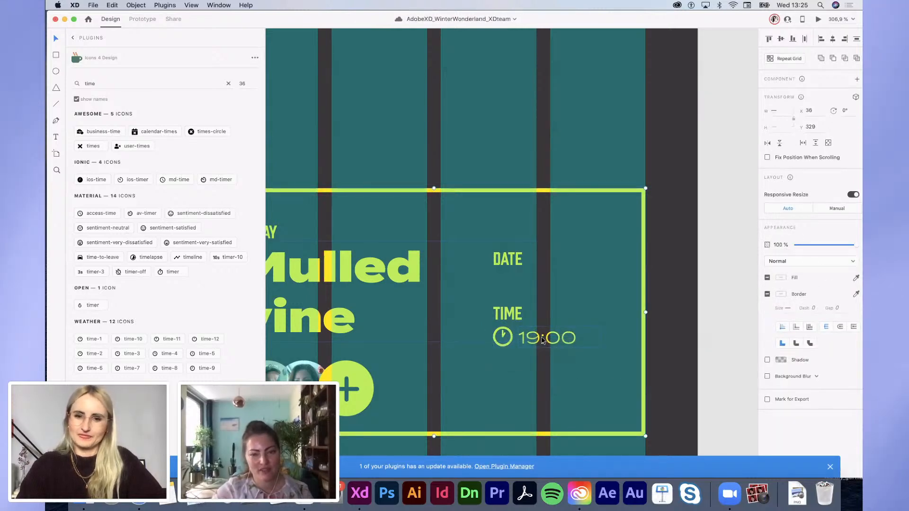
pyautogui.moveTo(569, 341); pyautogui.dragTo(588, 321)
pyautogui.press('super+z')
pyautogui.click(657, 331)
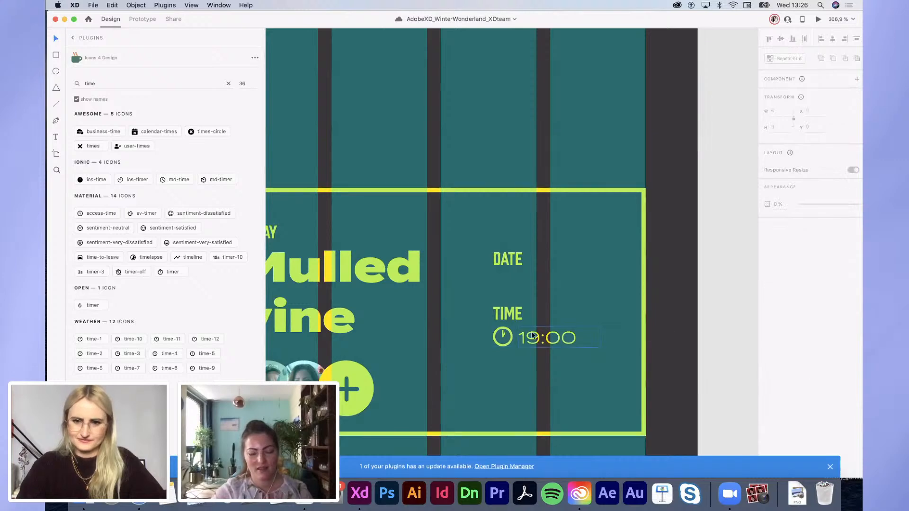
pyautogui.click(503, 346)
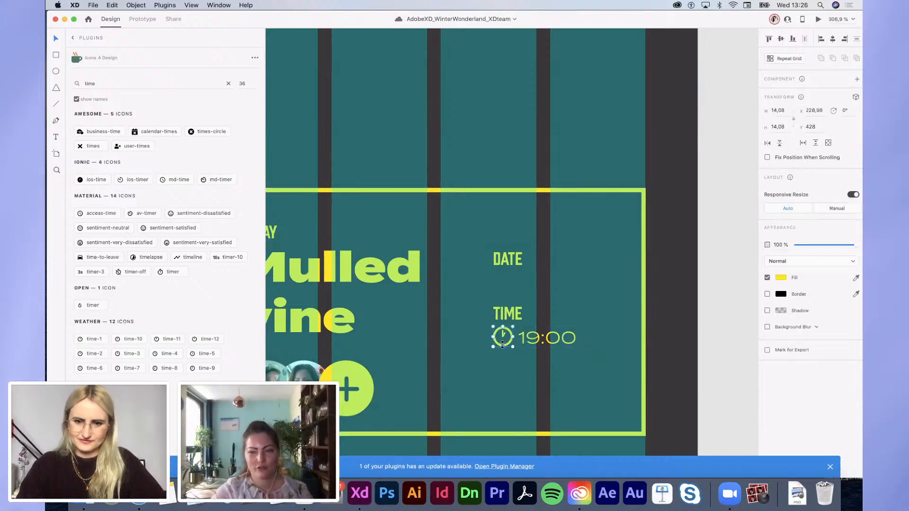
pyautogui.keyDown('shift'); pyautogui.click(559, 344); pyautogui.keyUp('shift')
pyautogui.moveTo(559, 345); pyautogui.dragTo(559, 286)
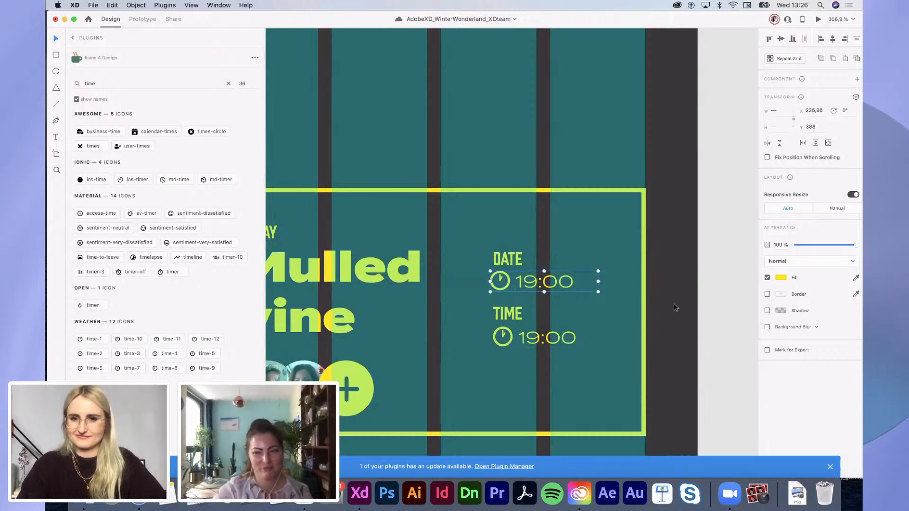
# Step: Change the copy to 16.12.2020, delete its clock icon, and align it under DATE
pyautogui.doubleClick(536, 288)
pyautogui.doubleClick(531, 288)
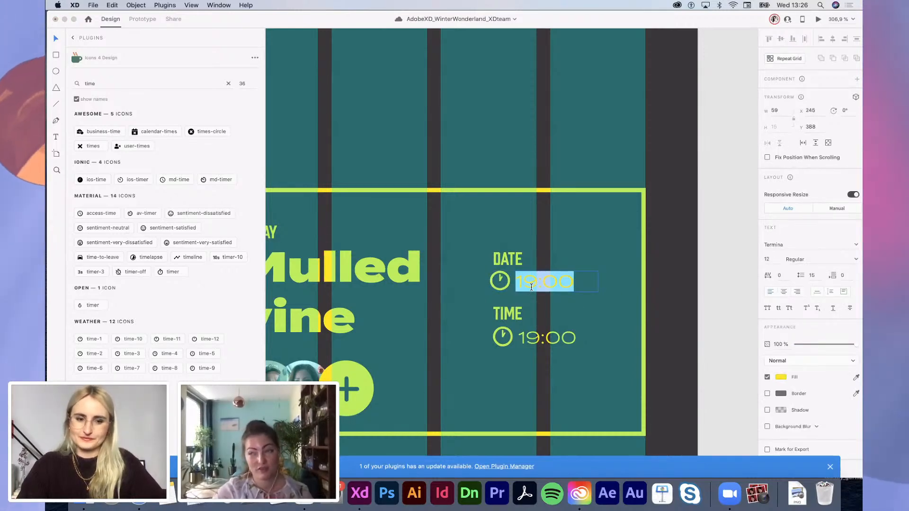
pyautogui.write('16.1')
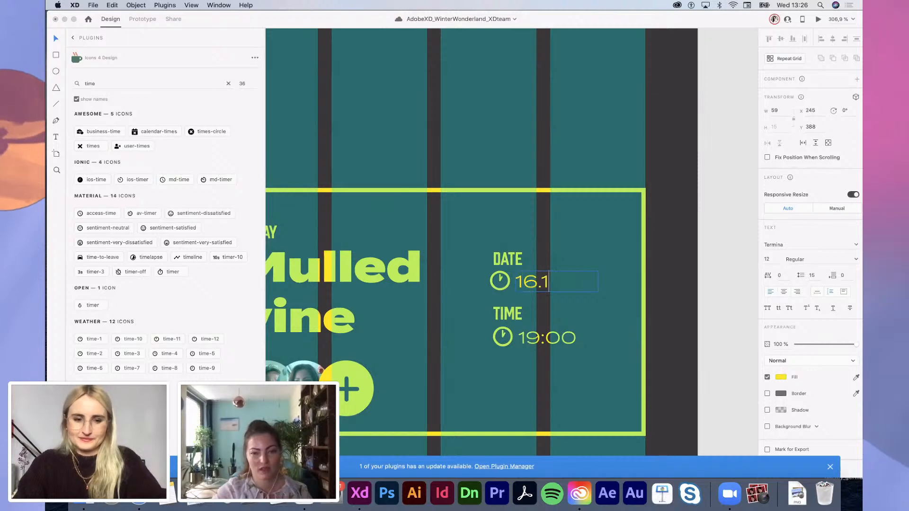
pyautogui.write('2.2020')
pyautogui.press('Escape')
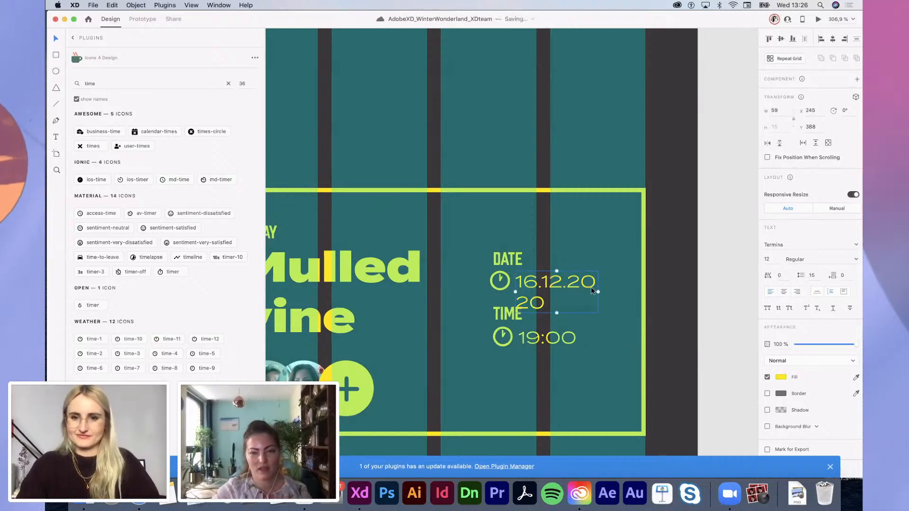
pyautogui.moveTo(597, 292); pyautogui.dragTo(644, 292)
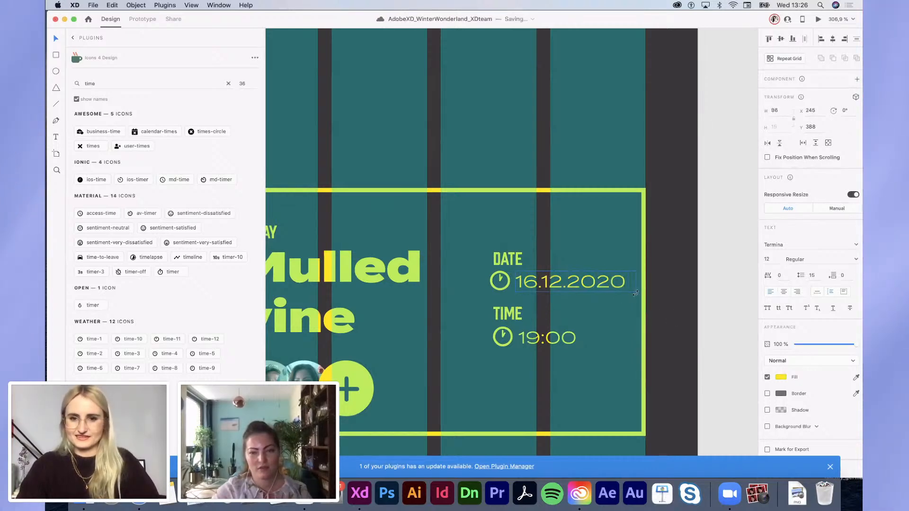
pyautogui.click(503, 278)
pyautogui.press('Delete')
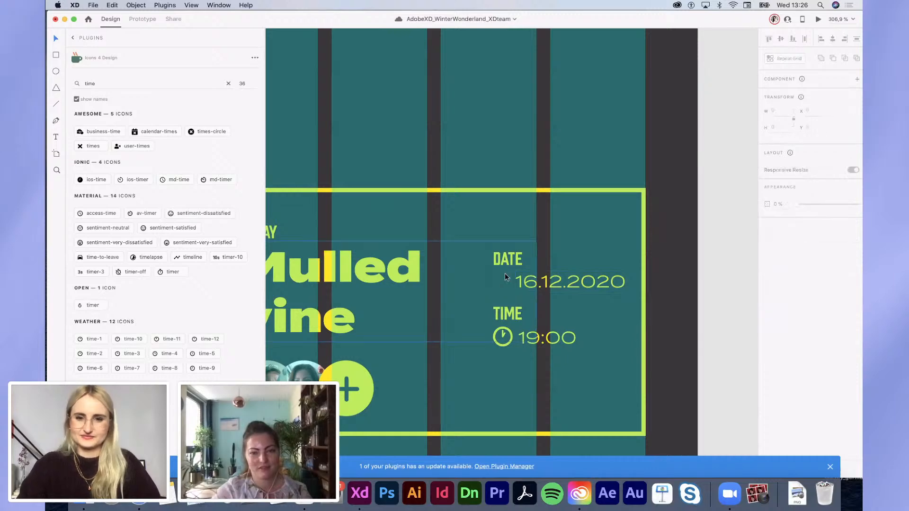
pyautogui.scroll(-8, 706, 305)
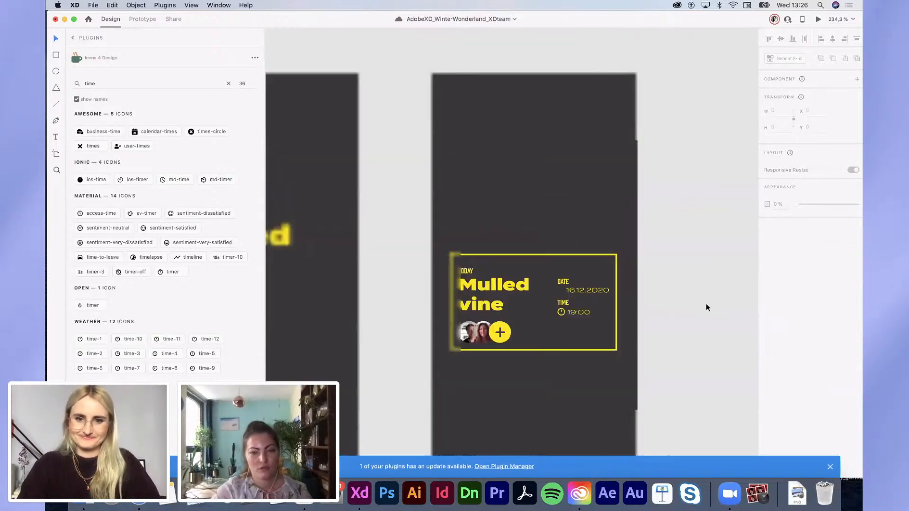
pyautogui.scroll(3, 649, 271)
pyautogui.moveTo(617, 241); pyautogui.dragTo(609, 242)
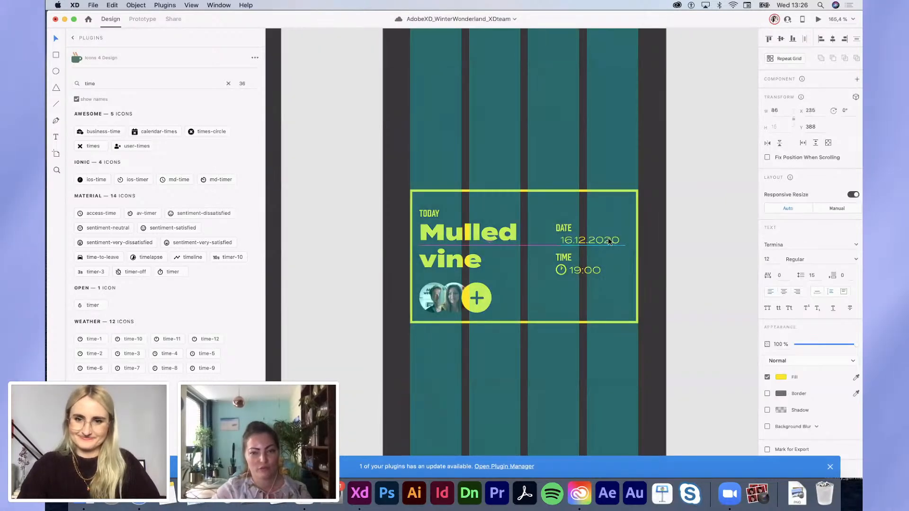
# Step: Alt-drag a copy of the card's yellow-outlined rectangle below the card
pyautogui.scroll(-6, 608, 240)
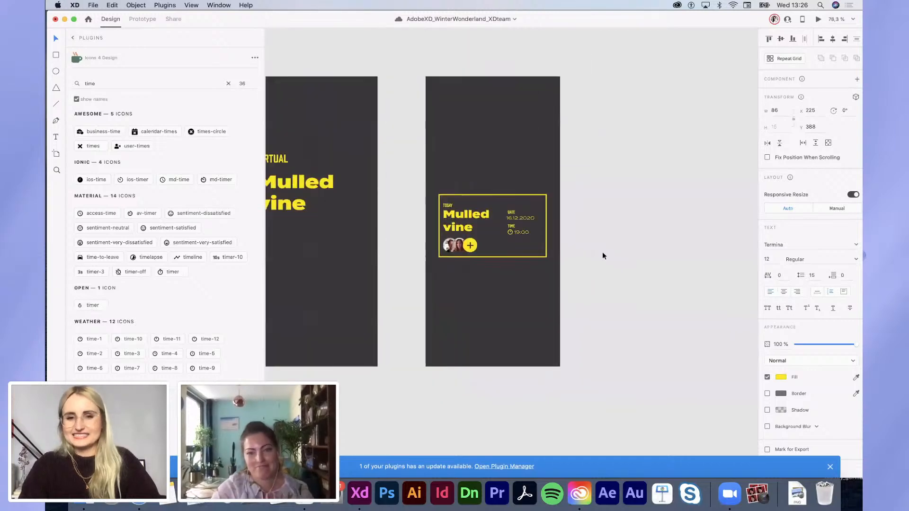
pyautogui.hscroll(-2, 603, 255)
pyautogui.hscroll(2, 603, 256)
pyautogui.scroll(-1, 603, 255)
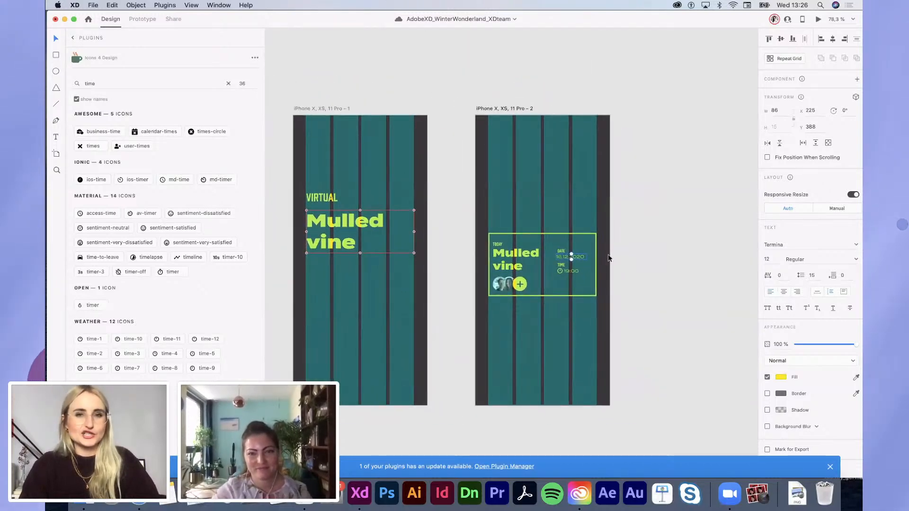
pyautogui.scroll(2, 555, 300)
pyautogui.moveTo(542, 294); pyautogui.dragTo(542, 334)
# Step: Give the new lower rectangle a lime yellow fill
pyautogui.scroll(5, 540, 331)
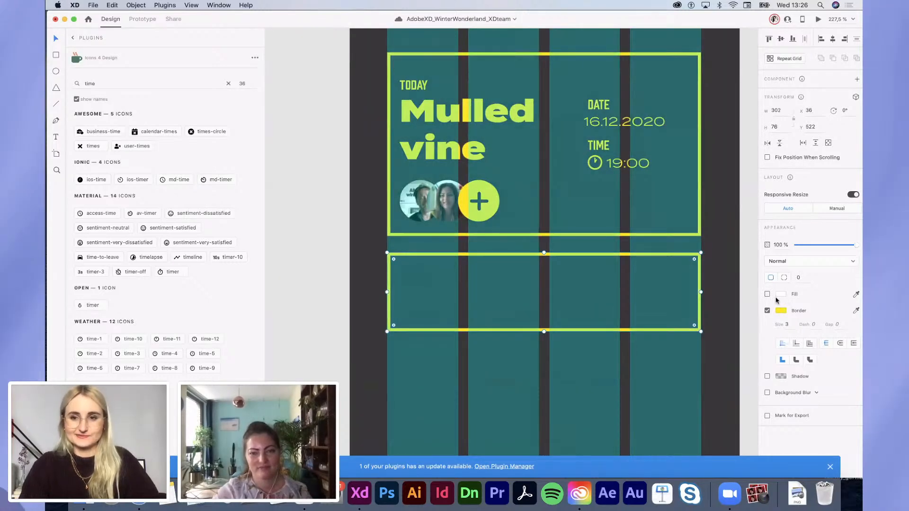
pyautogui.click(768, 295)
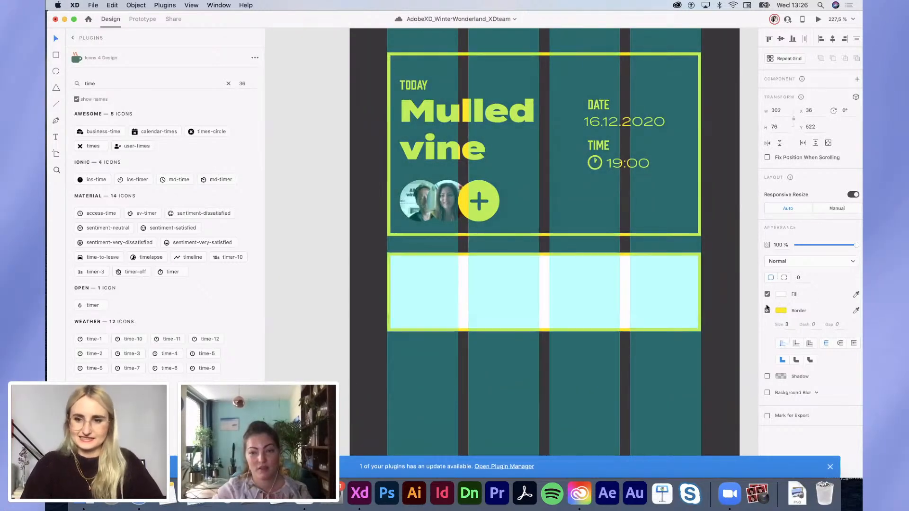
pyautogui.click(782, 294)
pyautogui.click(691, 347)
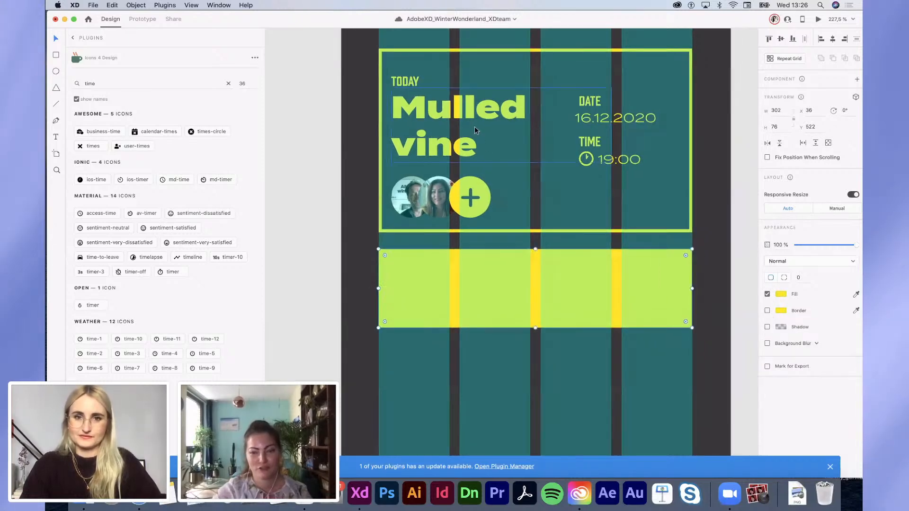
# Step: Copy the 'Mulled vine' title onto the lime bar and colour it dark grey
pyautogui.click(474, 120)
pyautogui.moveTo(473, 110); pyautogui.dragTo(485, 291)
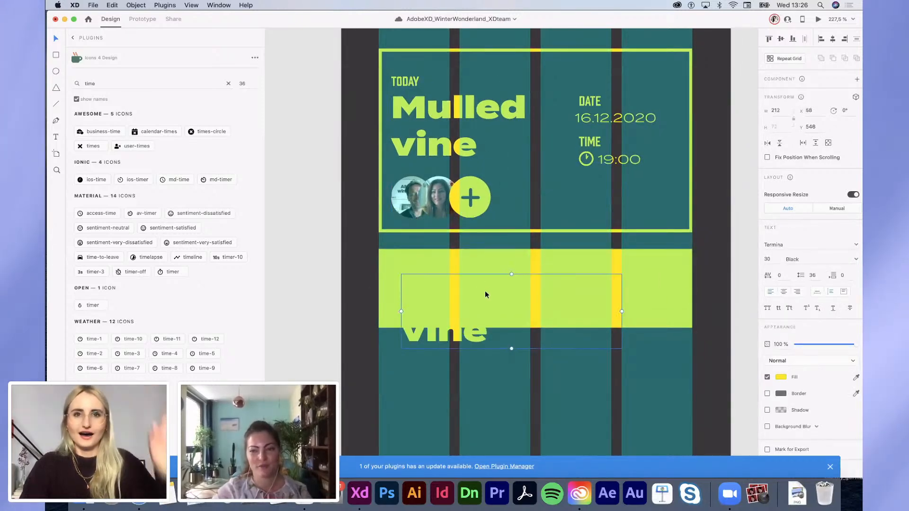
pyautogui.click(780, 378)
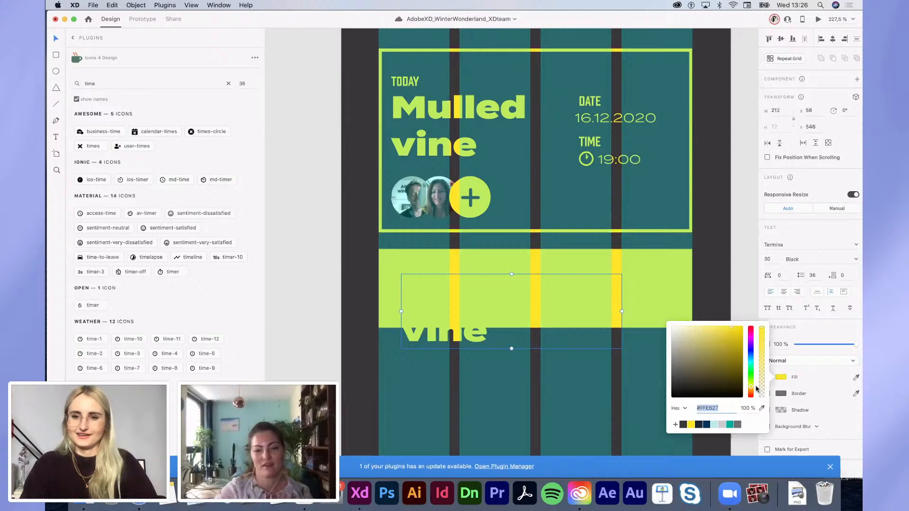
pyautogui.click(683, 425)
pyautogui.click(486, 298)
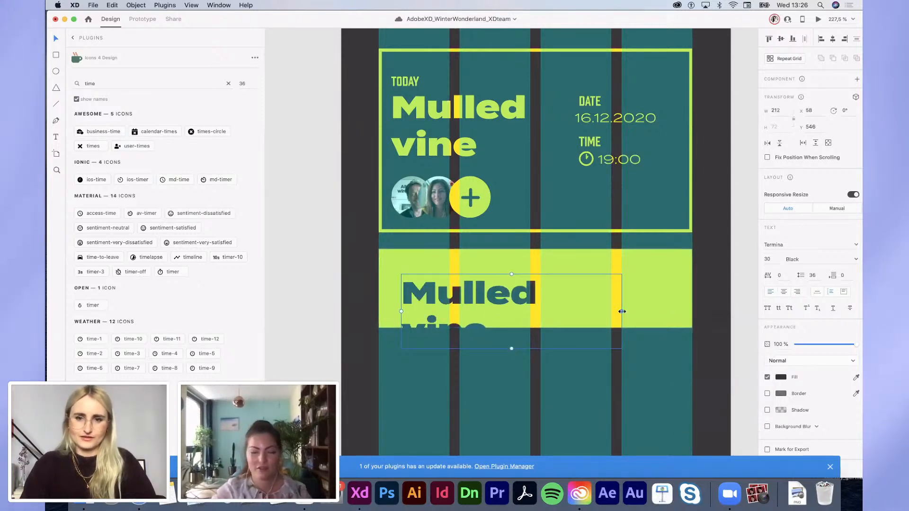
# Step: Retype the copied title as 'new event' and reposition and resize its text box
pyautogui.moveTo(622, 311); pyautogui.dragTo(707, 312)
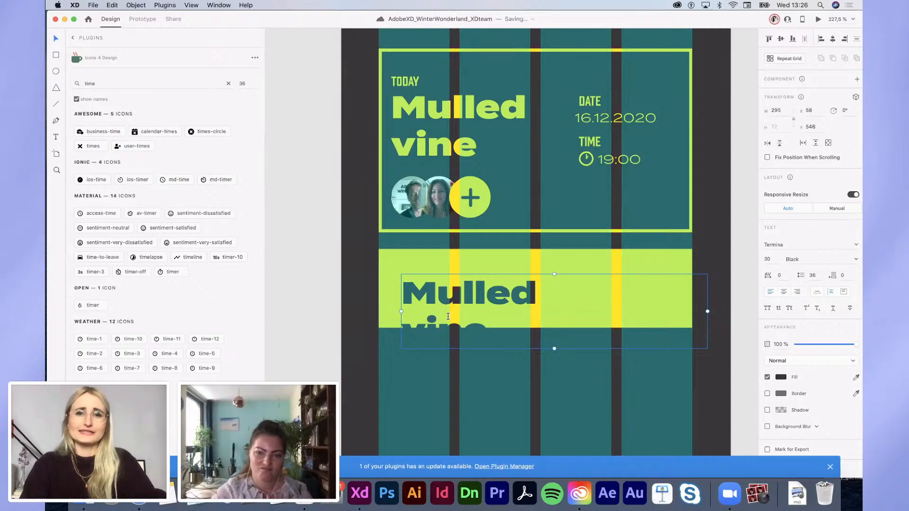
pyautogui.doubleClick(448, 316)
pyautogui.click(475, 327)
pyautogui.hotkey('ctrl', 'a')
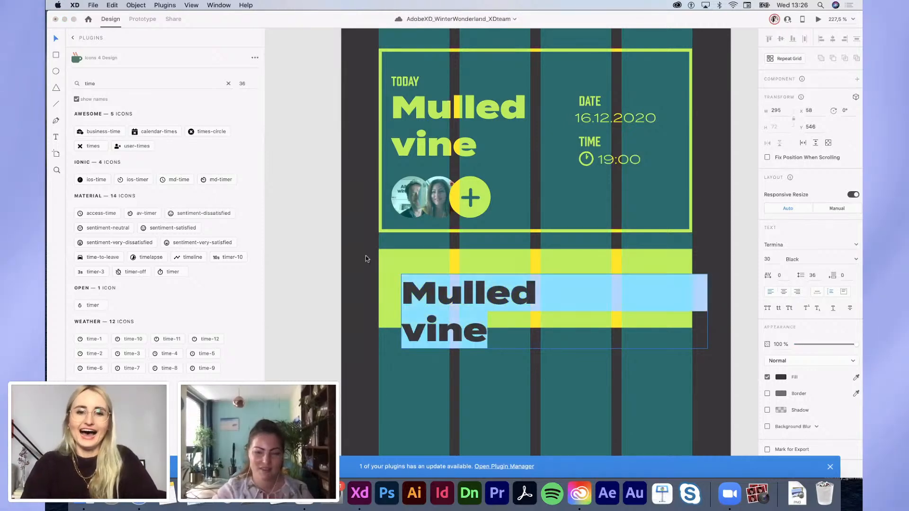
pyautogui.write('new event')
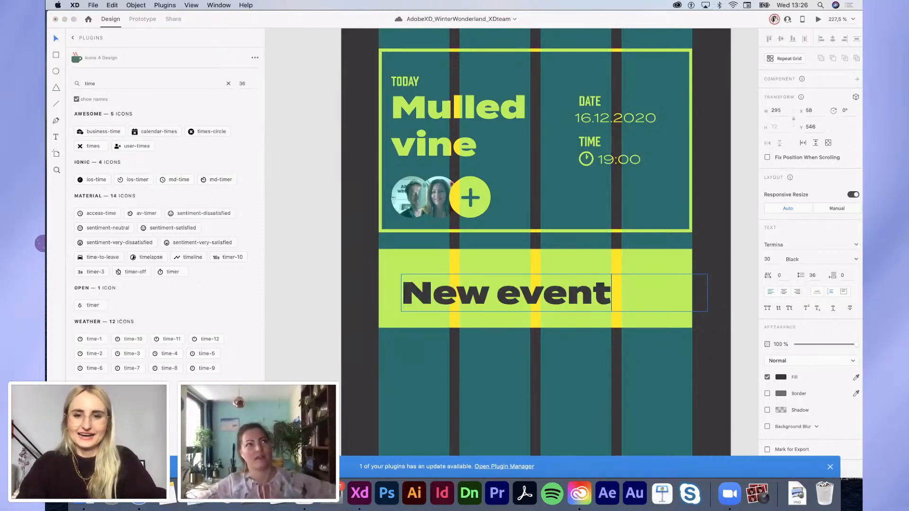
pyautogui.press('Escape')
pyautogui.moveTo(477, 302); pyautogui.dragTo(528, 303)
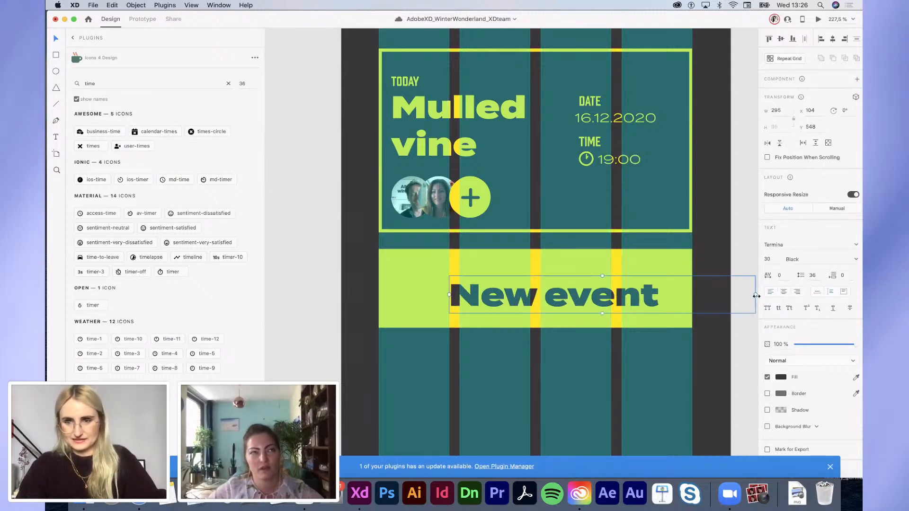
pyautogui.moveTo(756, 296); pyautogui.dragTo(666, 297)
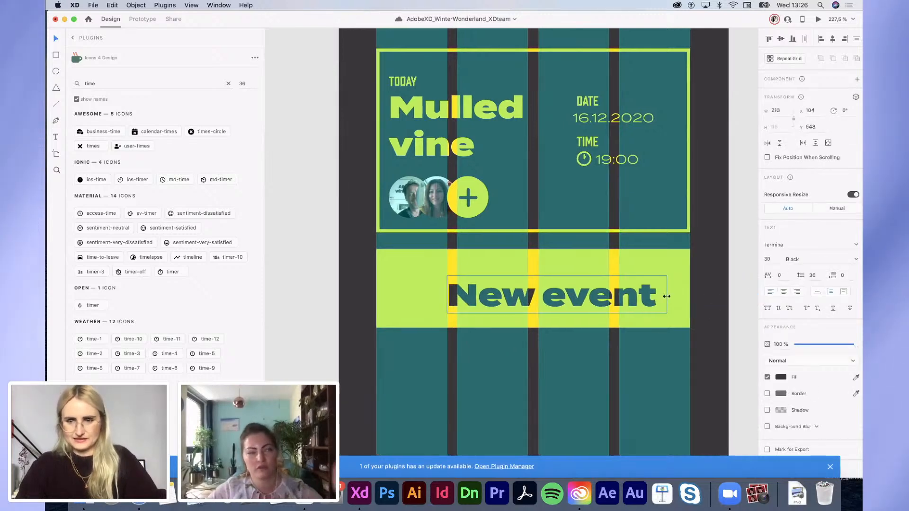
pyautogui.click(468, 198)
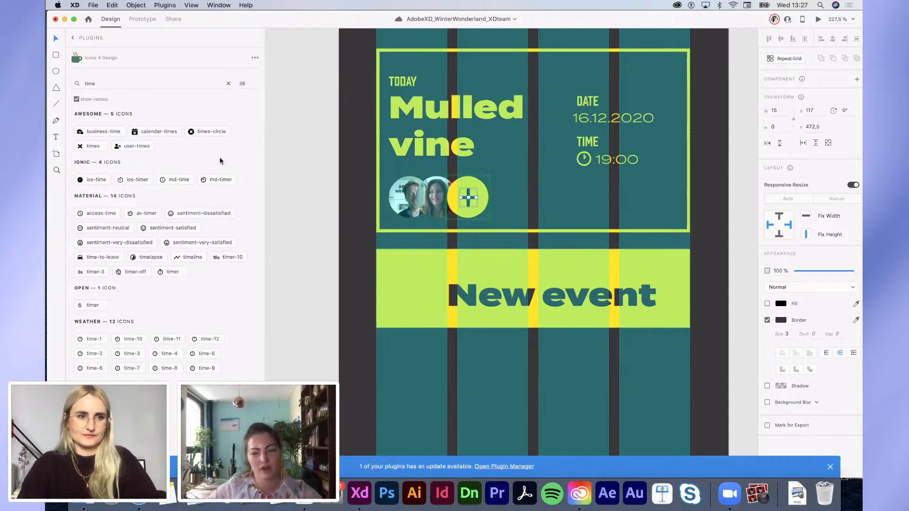
# Step: Insert the 'add' plus icon from Icons 4 Design and paste it left of 'New event'
pyautogui.write('ad')
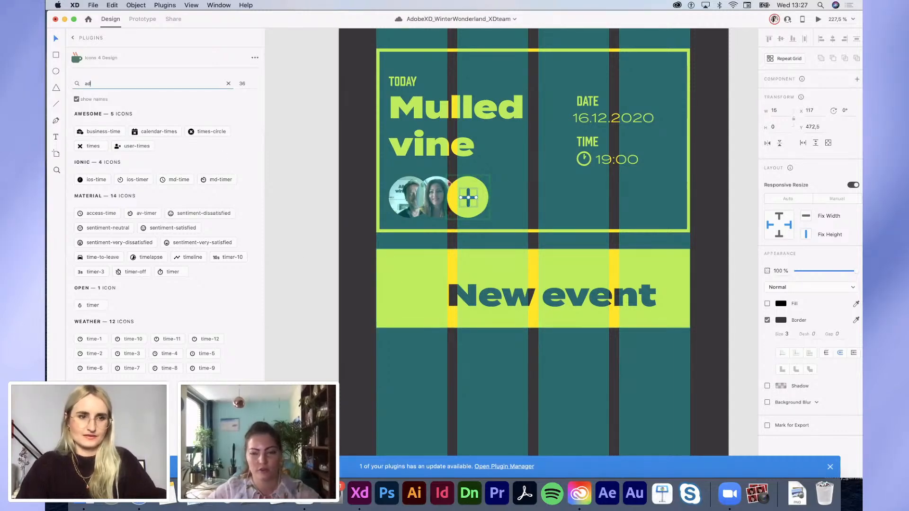
pyautogui.write('d')
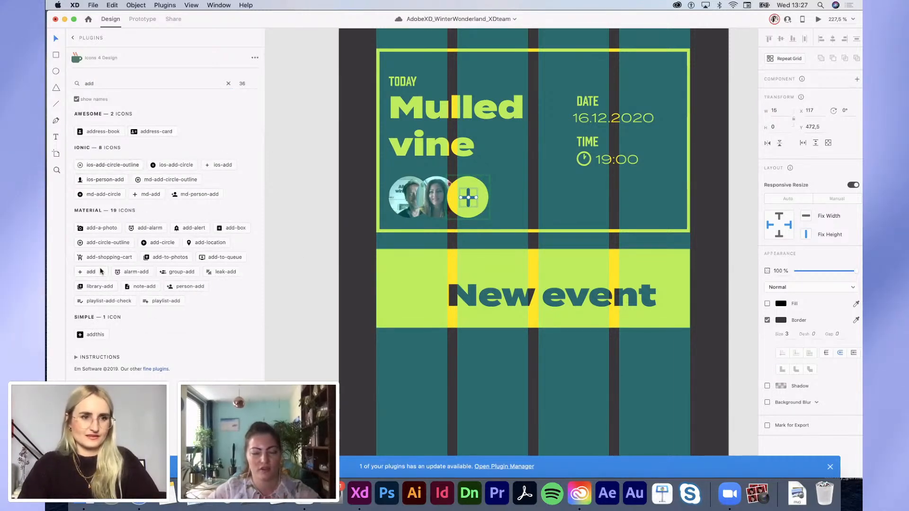
pyautogui.click(93, 273)
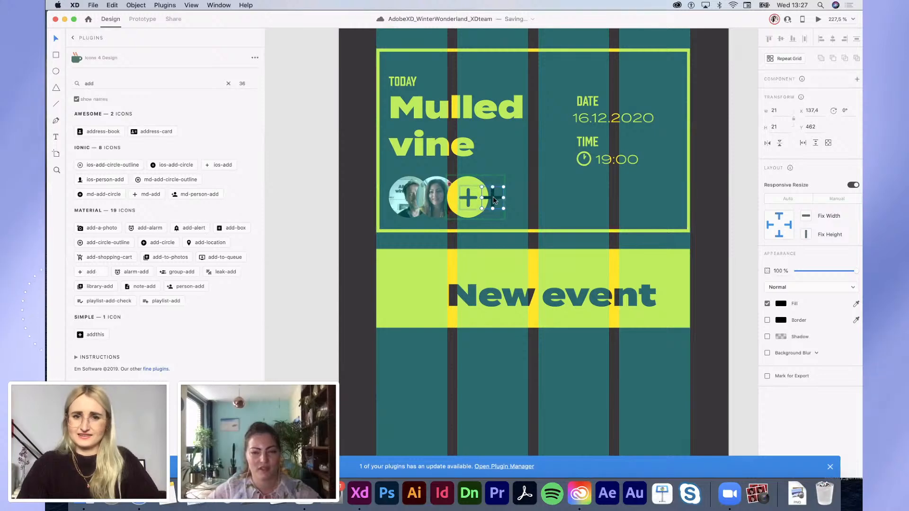
pyautogui.moveTo(413, 318); pyautogui.dragTo(412, 320)
pyautogui.press('super+x')
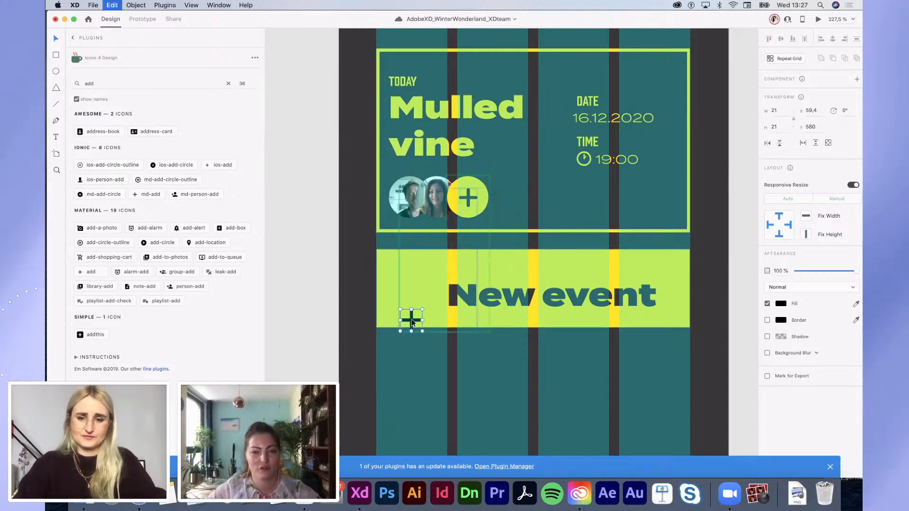
pyautogui.click(411, 320)
pyautogui.press('super+v')
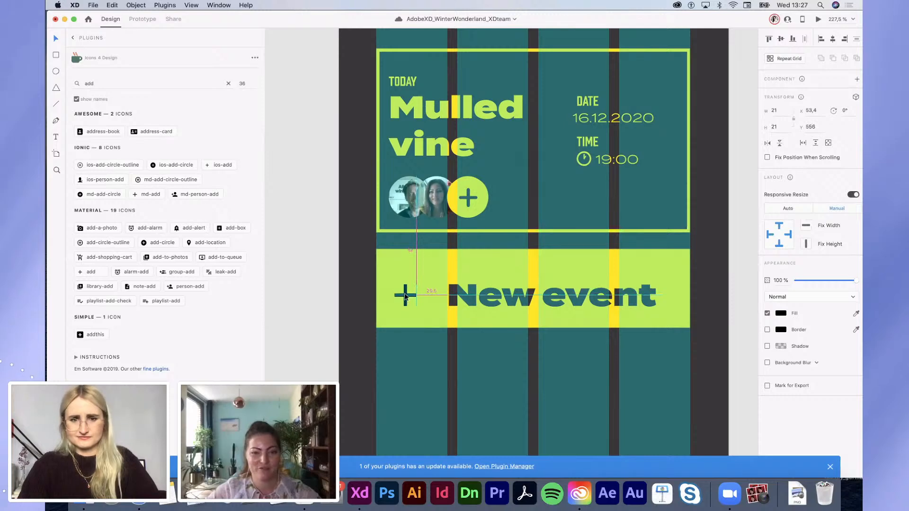
pyautogui.moveTo(405, 297); pyautogui.dragTo(405, 297)
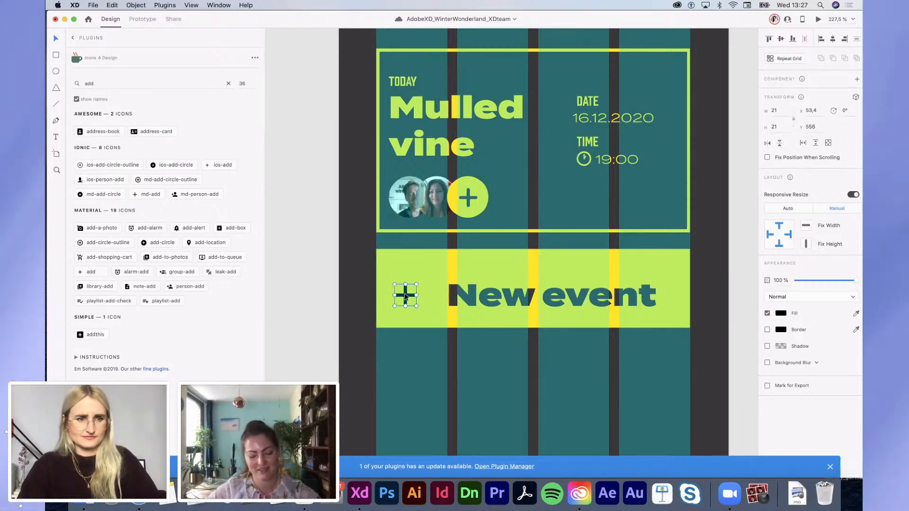
# Step: Remove an accidentally inserted second plus icon
pyautogui.click(144, 196)
pyautogui.click(445, 322)
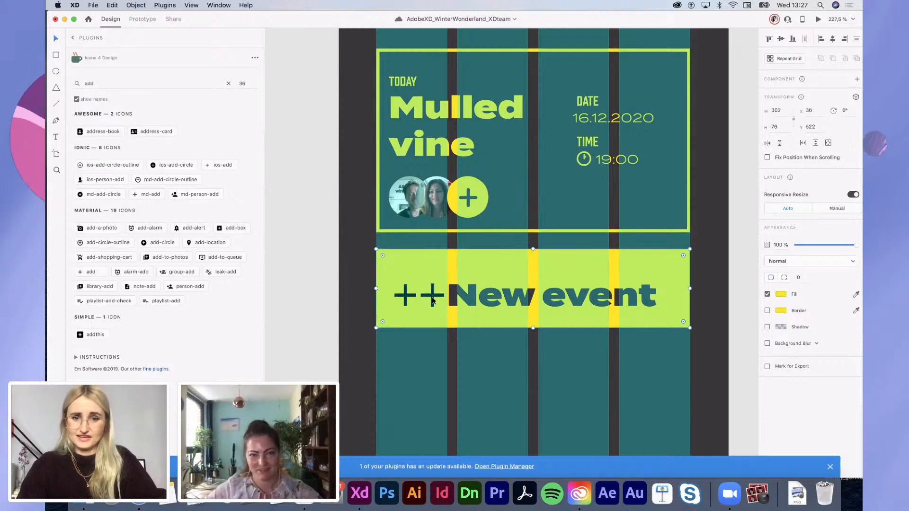
pyautogui.click(432, 300)
pyautogui.press('Delete')
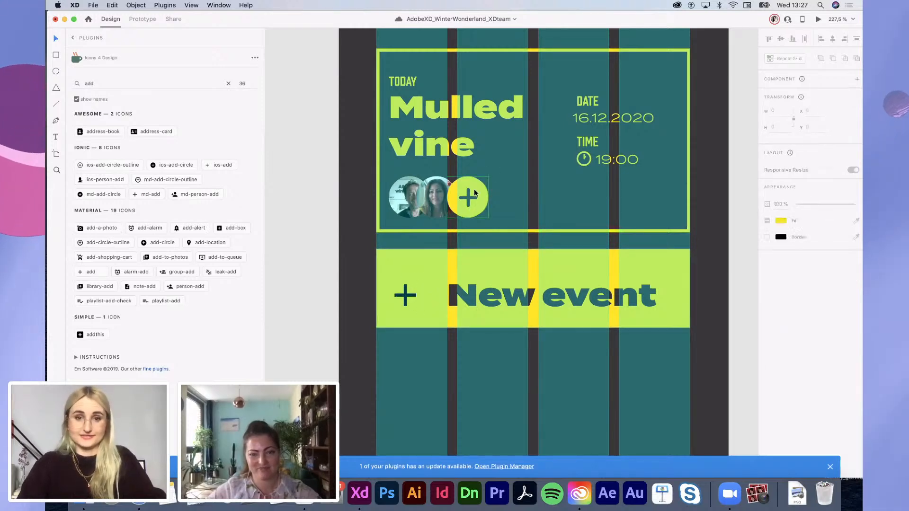
# Step: Line the plus icon up with the 'New event' text on the lime bar
pyautogui.doubleClick(472, 190)
pyautogui.click(467, 193)
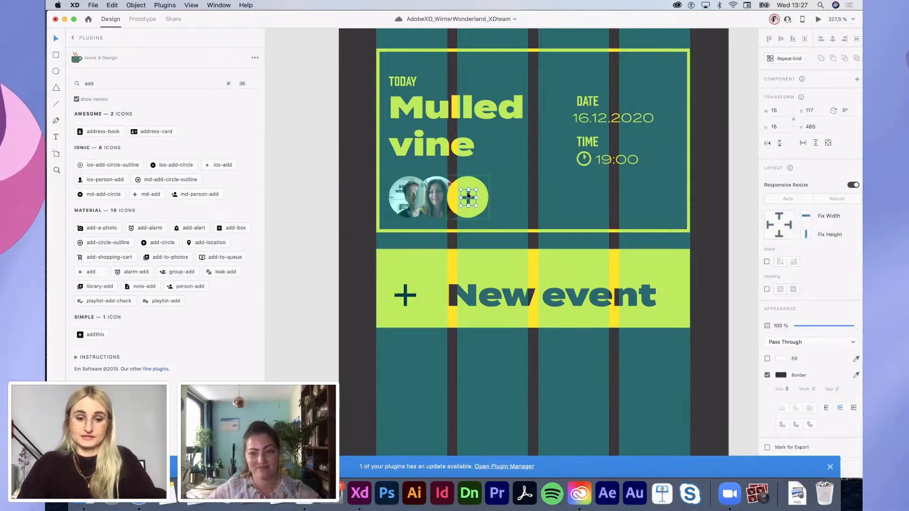
pyautogui.click(405, 293)
pyautogui.press('Delete')
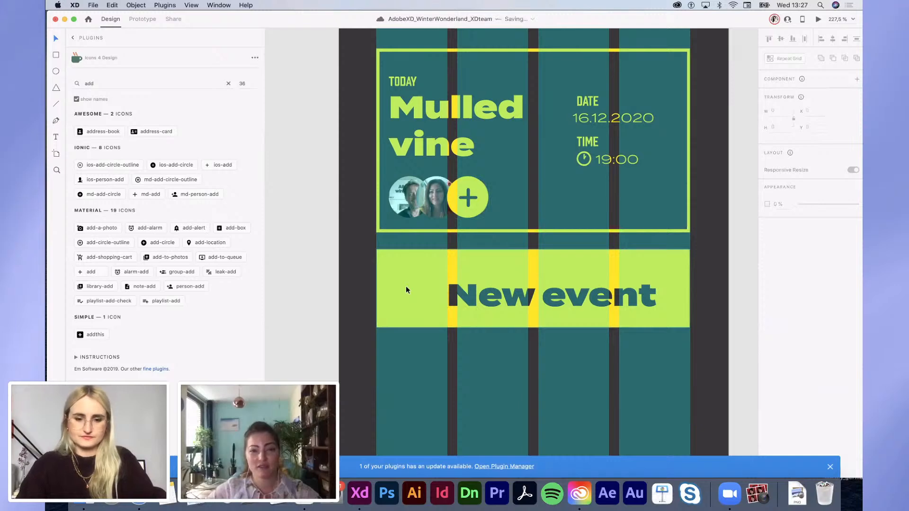
pyautogui.press('super+z')
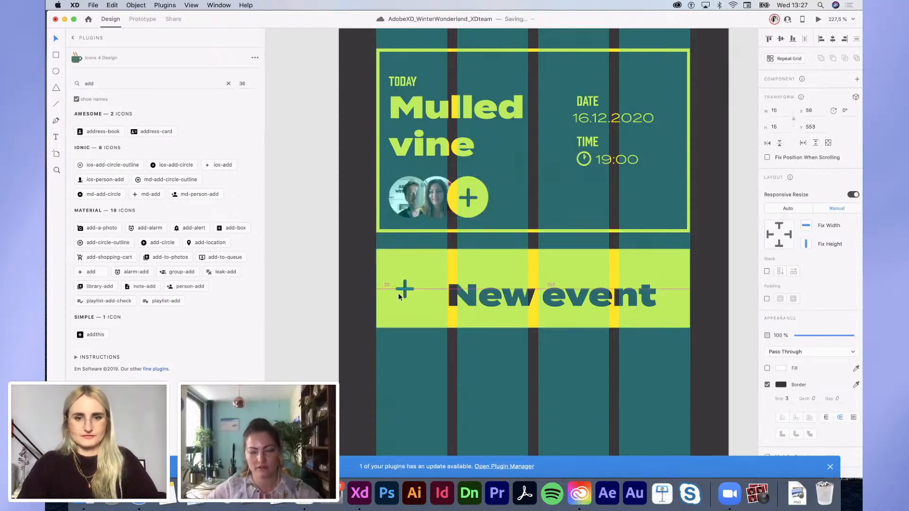
pyautogui.moveTo(399, 293); pyautogui.dragTo(413, 297)
# Step: Duplicate the lime bar above the Mulled vine card as a taller, unfilled rectangle with a yellow border
pyautogui.scroll(-5, 412, 298)
pyautogui.click(455, 333)
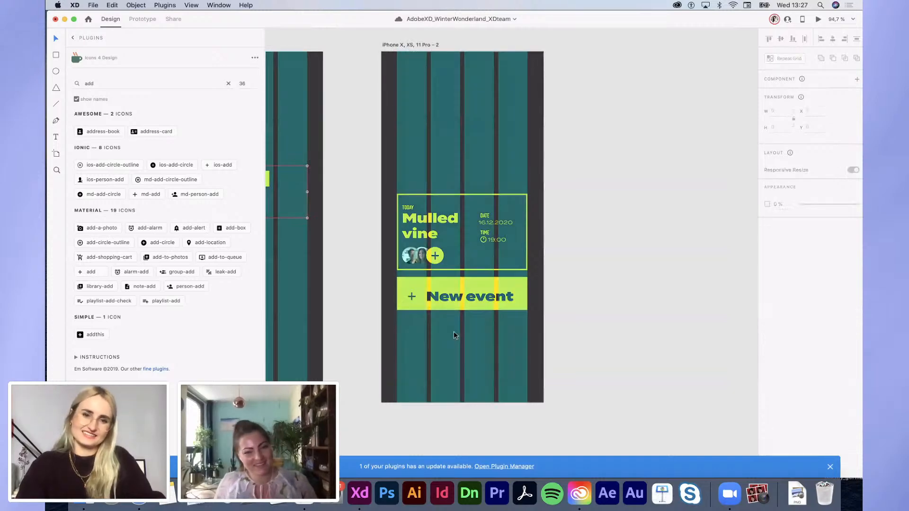
pyautogui.hscroll(-3, 453, 332)
pyautogui.scroll(-3, 452, 332)
pyautogui.scroll(5, 504, 326)
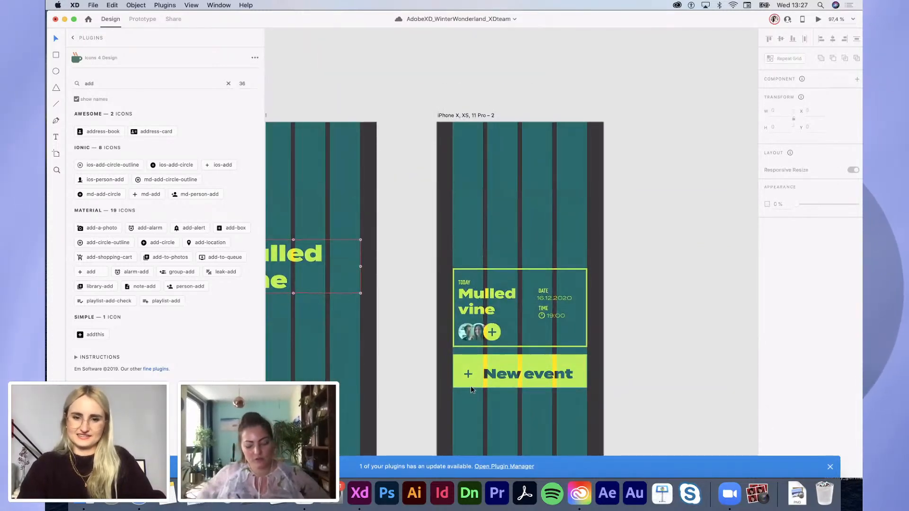
pyautogui.moveTo(470, 385); pyautogui.dragTo(470, 257)
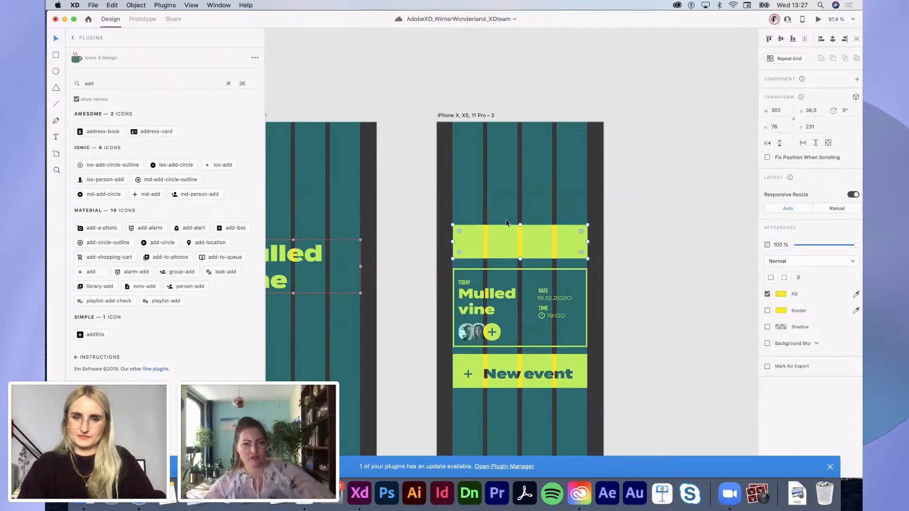
pyautogui.moveTo(520, 223); pyautogui.dragTo(520, 207)
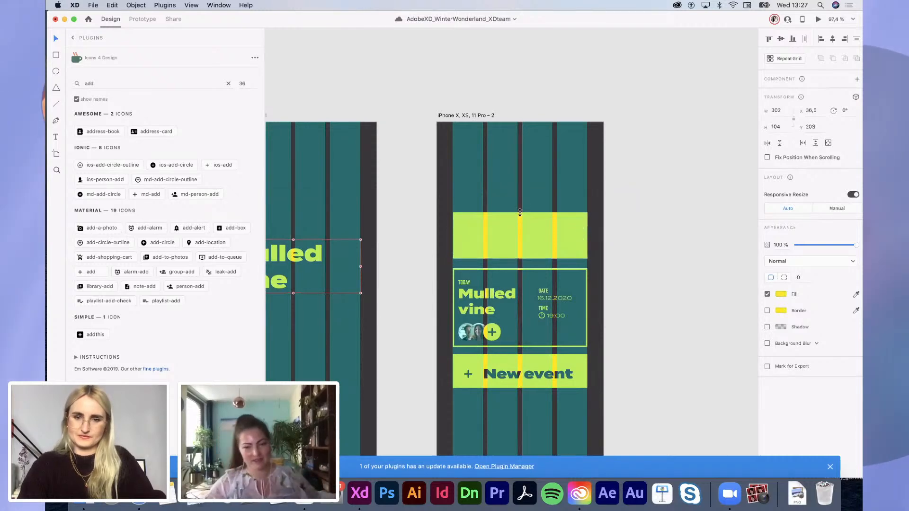
pyautogui.click(767, 294)
pyautogui.click(768, 311)
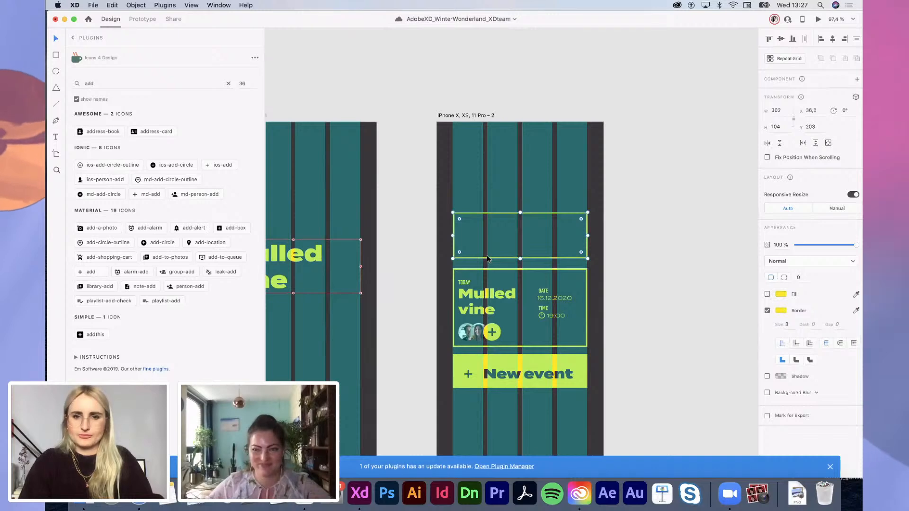
pyautogui.moveTo(487, 260); pyautogui.dragTo(485, 264)
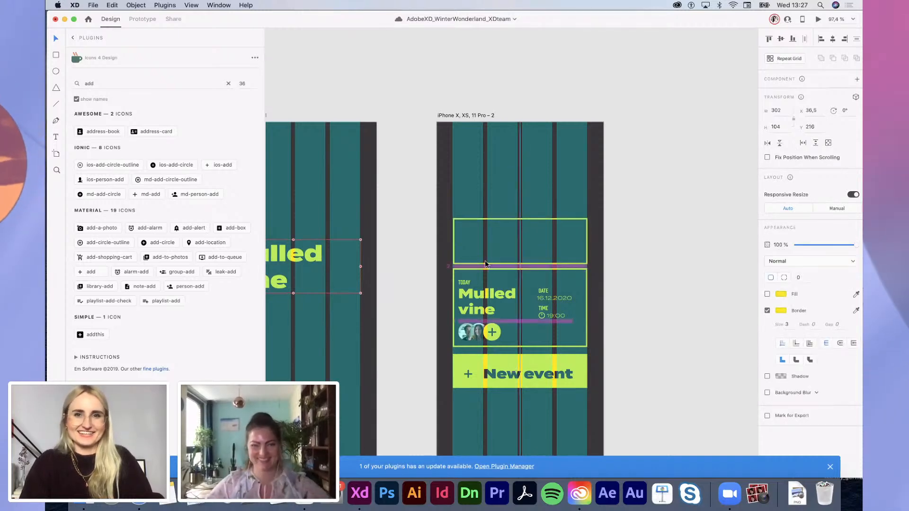
# Step: Copy the TODAY label into the outlined card and retype it as REMINDER
pyautogui.scroll(5, 485, 264)
pyautogui.click(453, 295)
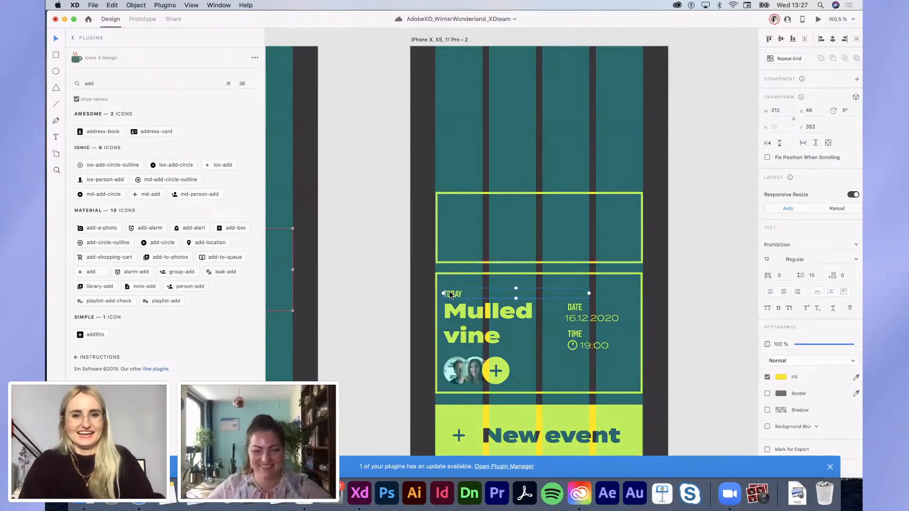
pyautogui.press('super+c')
pyautogui.click(464, 185)
pyautogui.click(459, 192)
pyautogui.press('super+v')
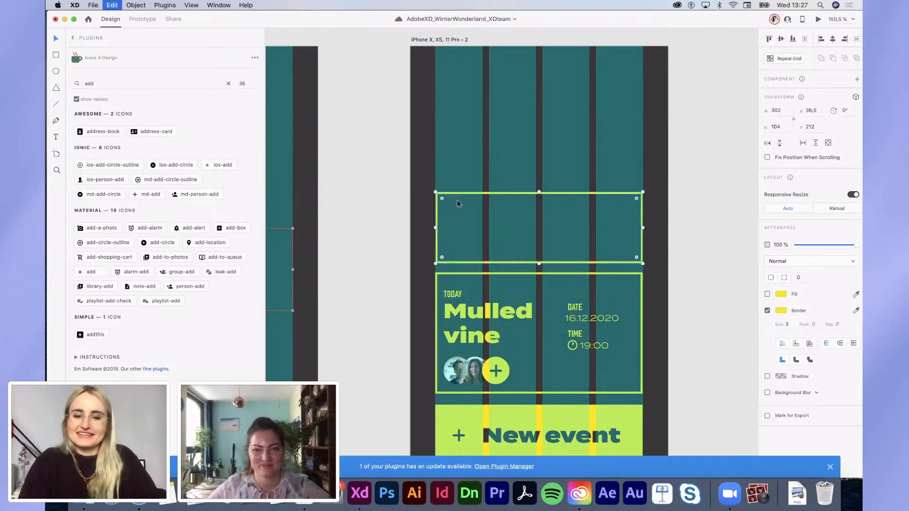
pyautogui.moveTo(457, 295); pyautogui.dragTo(458, 211)
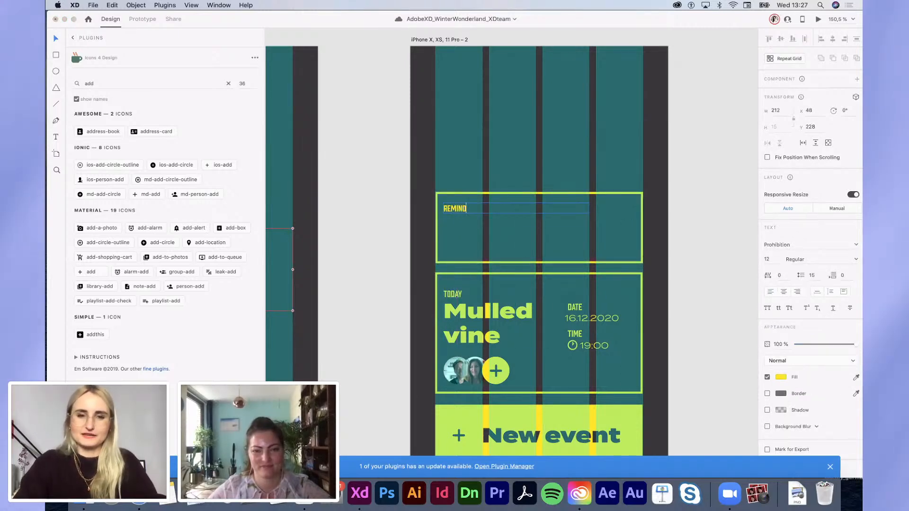
pyautogui.press('Escape')
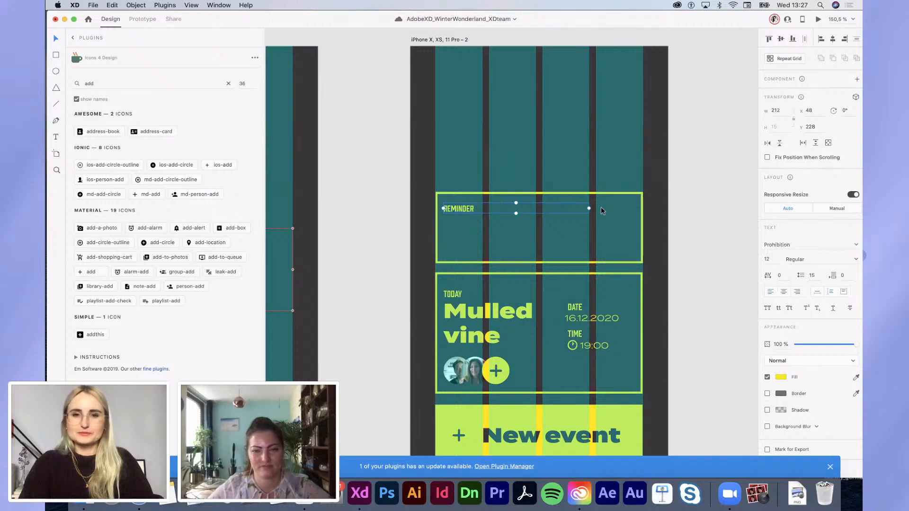
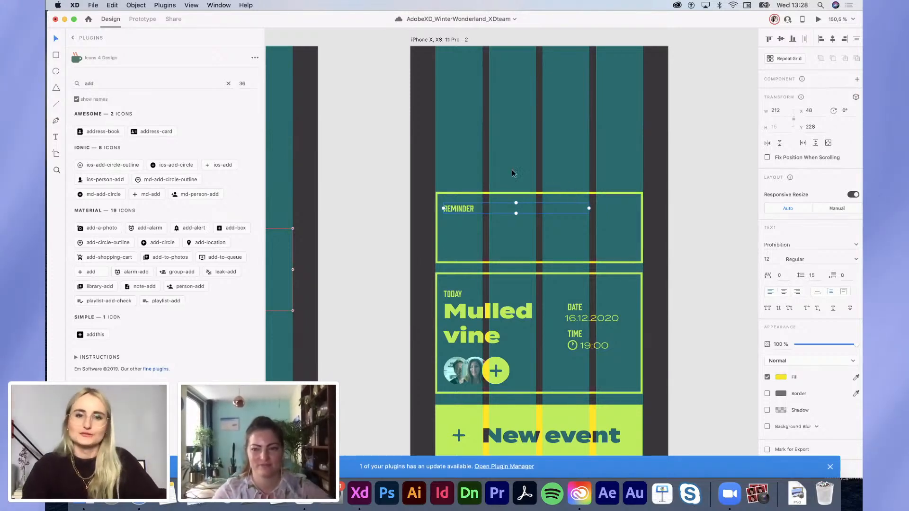
# Step: Duplicate REMINDER below itself, retype it as 'No one can cancel christmas', and set Termina Black
pyautogui.keyDown('alt'); pyautogui.moveTo(465, 208); pyautogui.dragTo(464, 226); pyautogui.keyUp('alt')
pyautogui.doubleClick(461, 226)
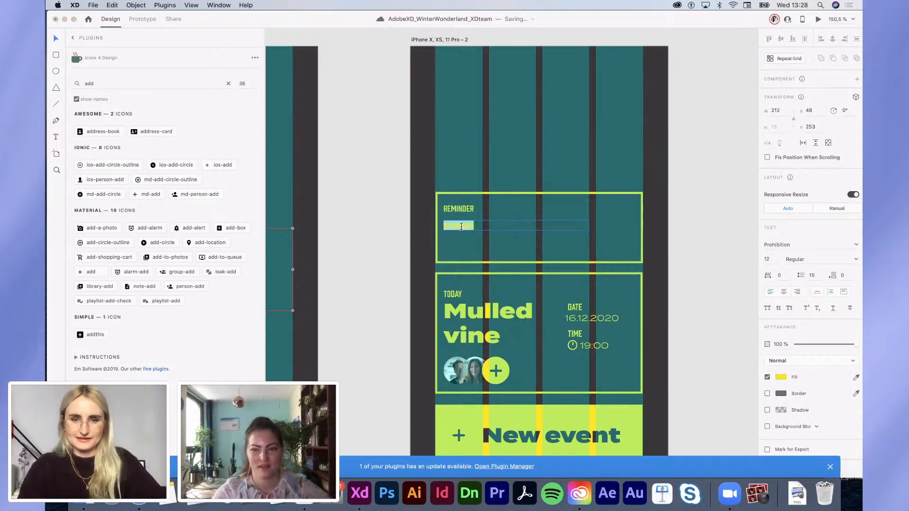
pyautogui.write('NO ONE CA')
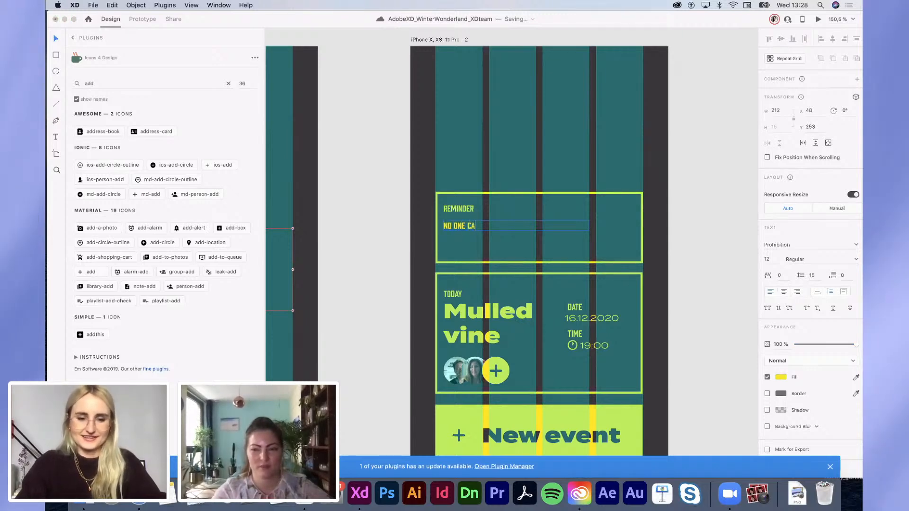
pyautogui.write('N CALC')
pyautogui.press('BackSpace')
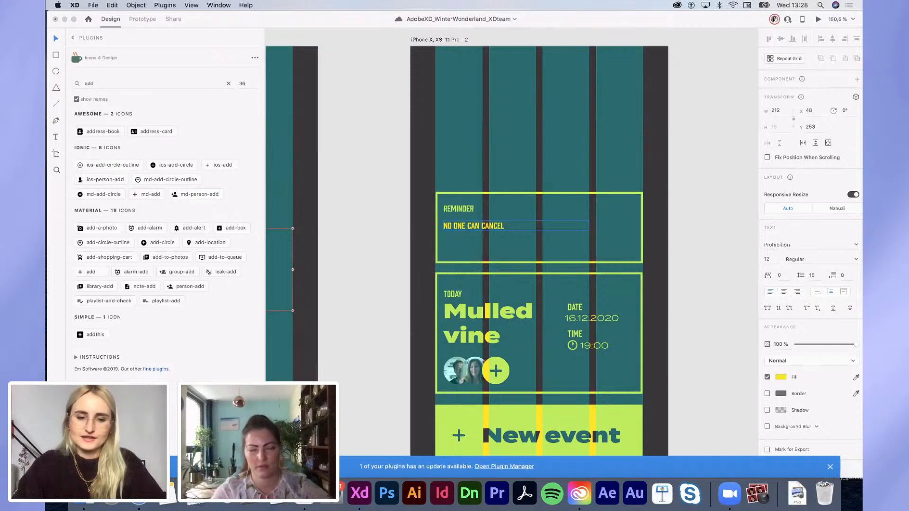
pyautogui.press('Escape')
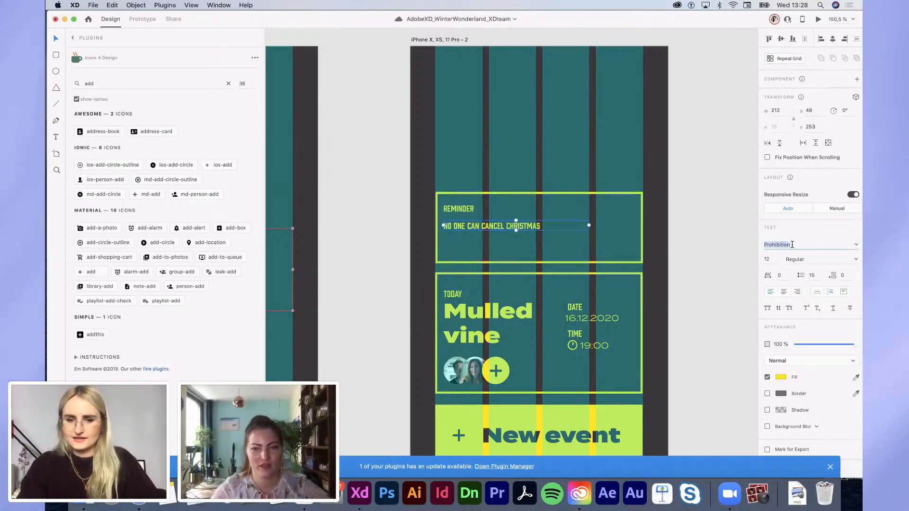
pyautogui.press('Return')
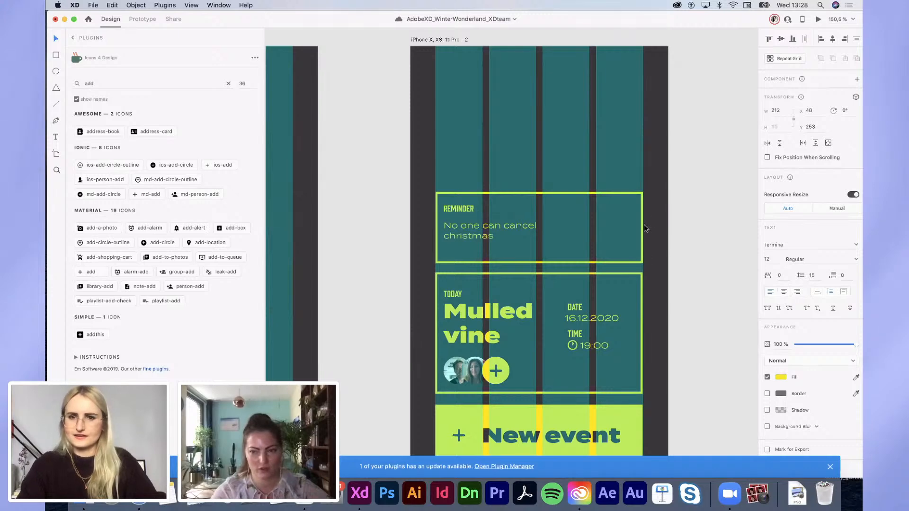
pyautogui.click(855, 259)
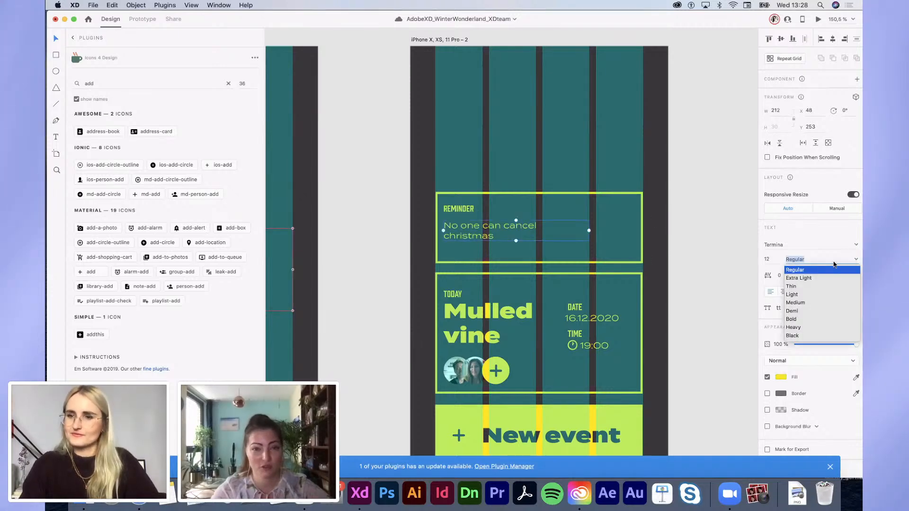
pyautogui.click(793, 336)
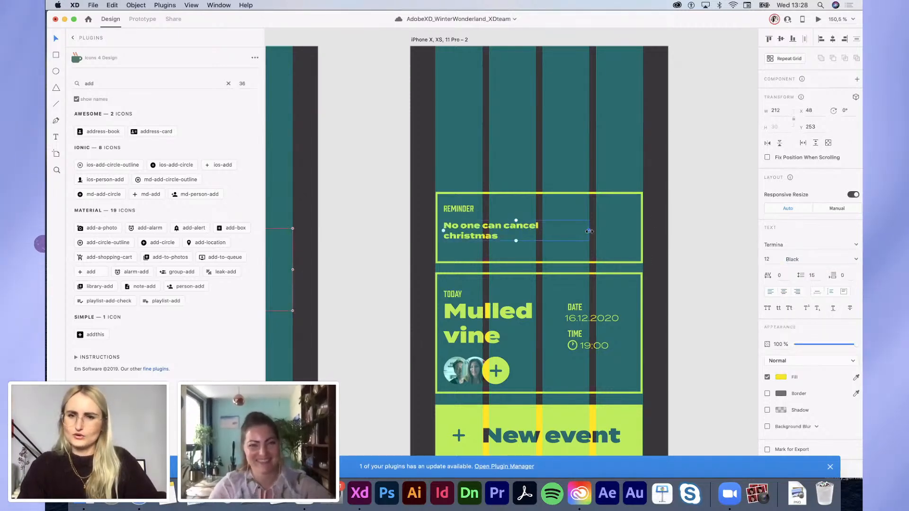
# Step: Make the new line size 20, widen it to wrap onto two lines, and nudge both texts into place
pyautogui.keyDown('shift'); pyautogui.click(457, 208); pyautogui.keyUp('shift')
pyautogui.hotkey('shift', 'Right')
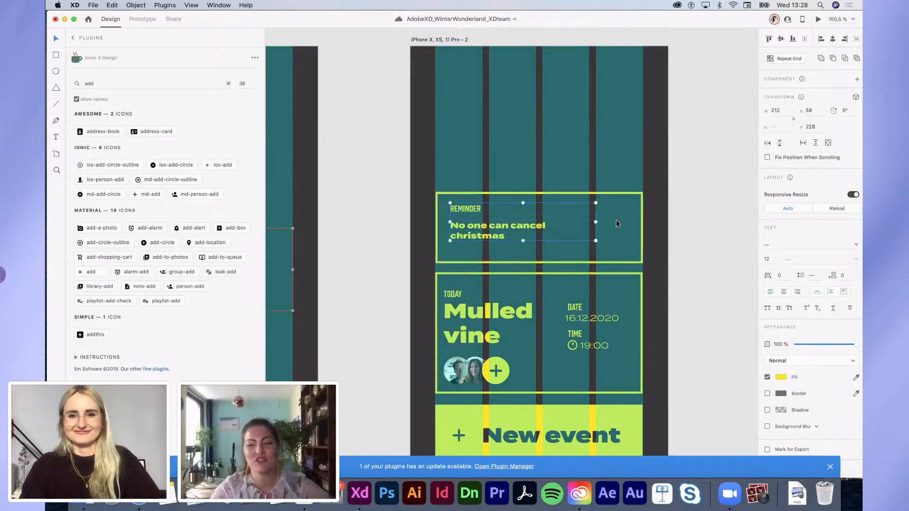
pyautogui.click(527, 229)
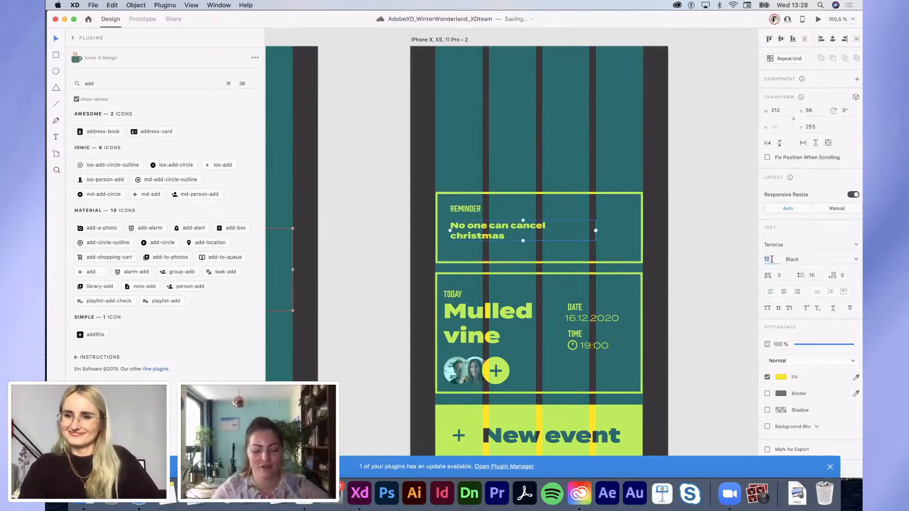
pyautogui.write('20')
pyautogui.press('Return')
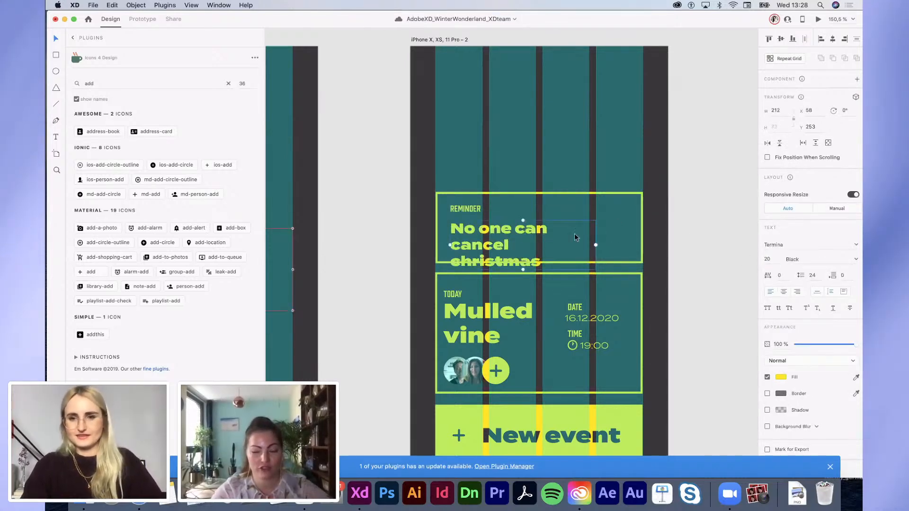
pyautogui.moveTo(595, 245); pyautogui.dragTo(632, 245)
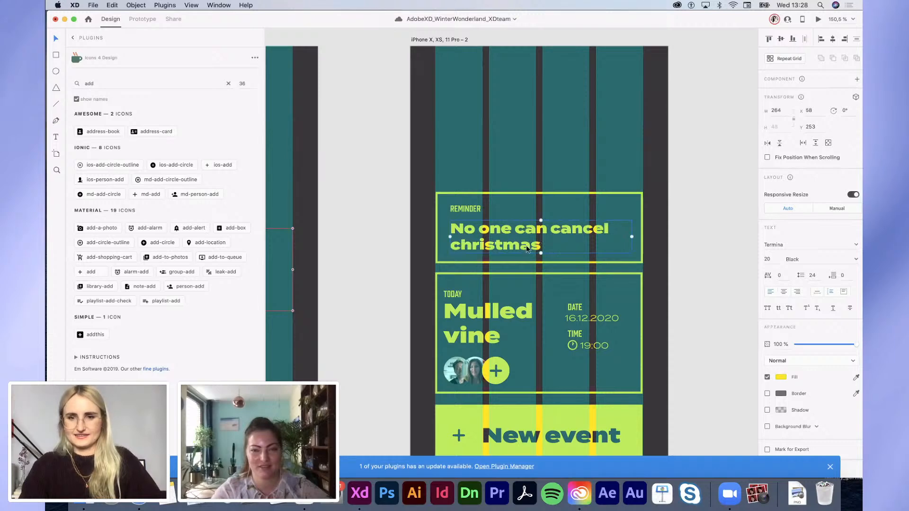
pyautogui.moveTo(527, 249); pyautogui.dragTo(528, 245)
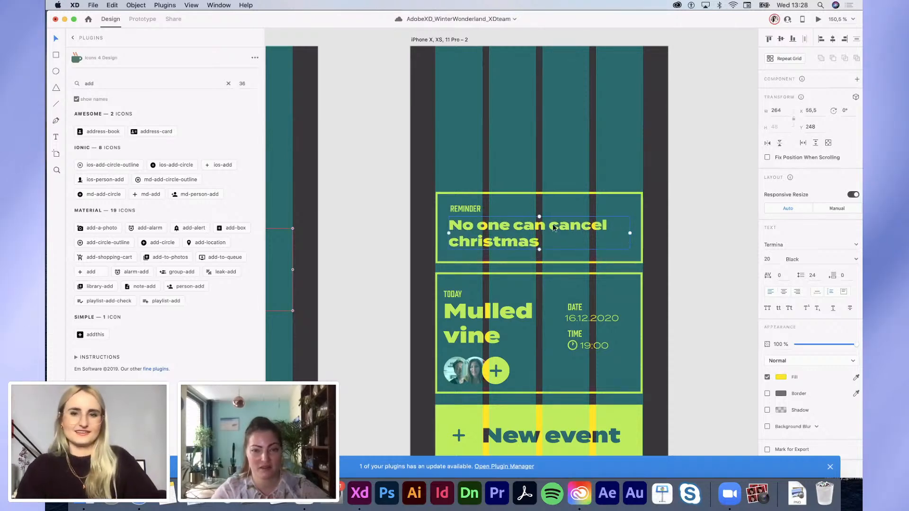
pyautogui.moveTo(456, 210); pyautogui.dragTo(453, 211)
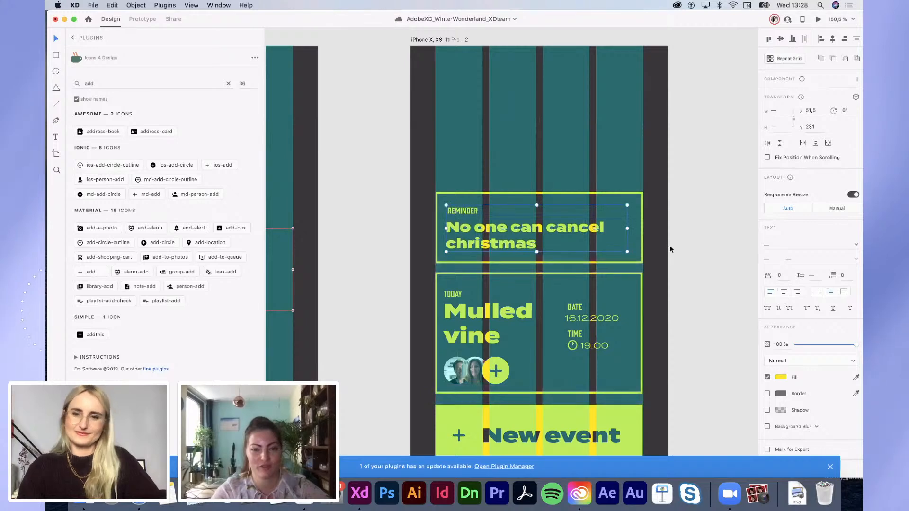
pyautogui.click(671, 248)
pyautogui.moveTo(505, 246); pyautogui.dragTo(515, 246)
pyautogui.press('alt')
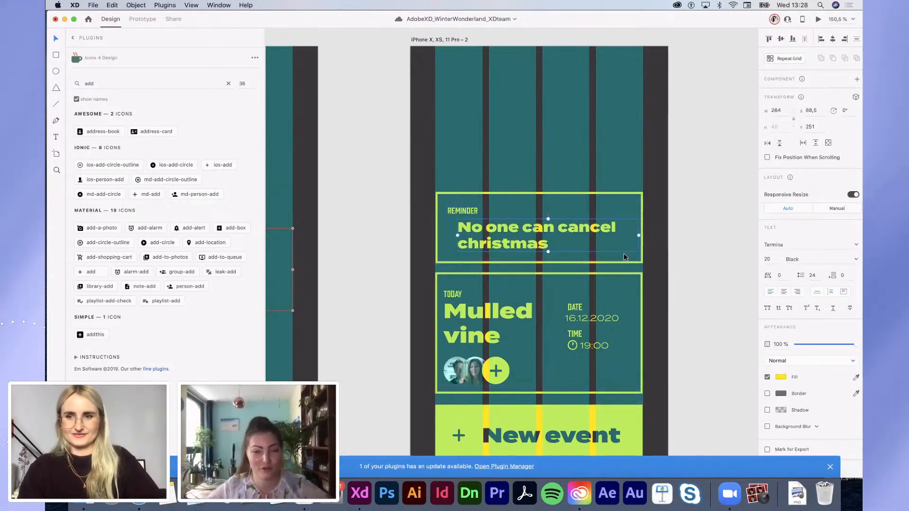
# Step: Zoom out and pan across the canvas to bring the second iPhone screen into view
pyautogui.scroll(-5, 372, 282)
pyautogui.scroll(6, 372, 282)
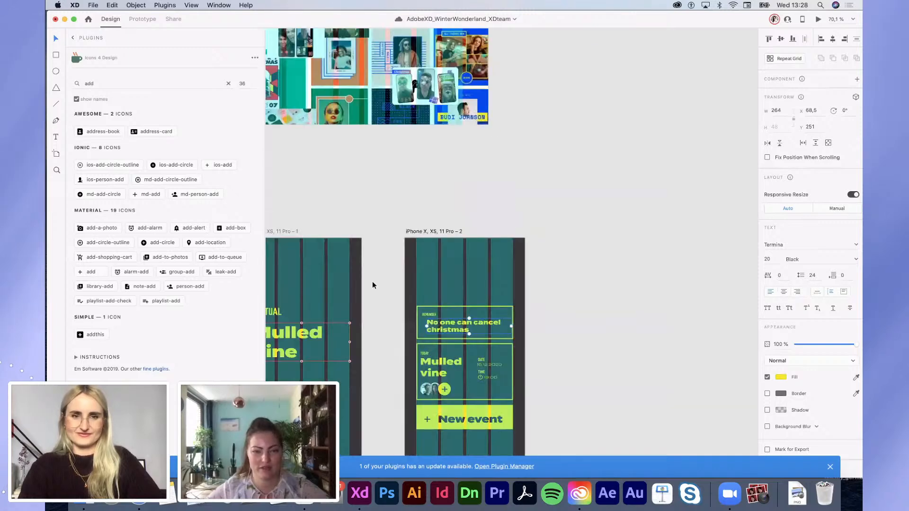
pyautogui.hscroll(-4, 372, 282)
pyautogui.scroll(-2, 372, 283)
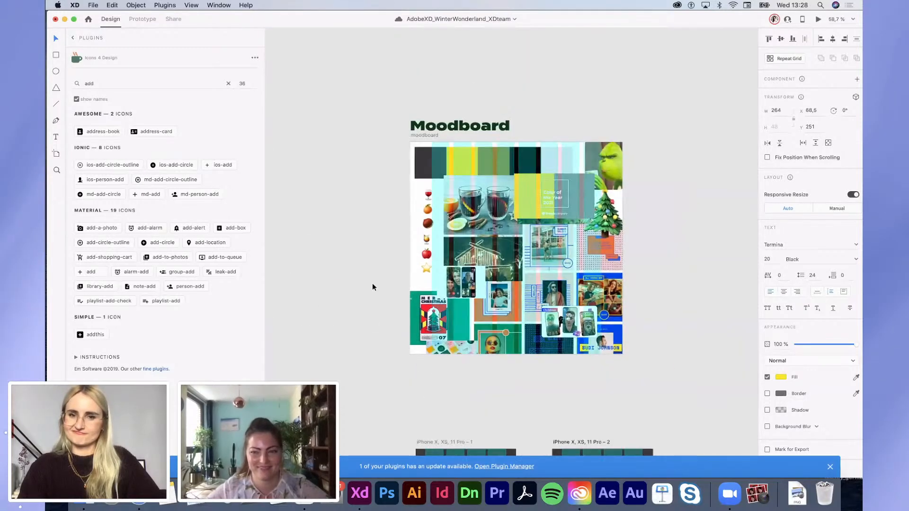
pyautogui.scroll(-3, 372, 283)
pyautogui.hscroll(3, 372, 283)
pyautogui.click(364, 214)
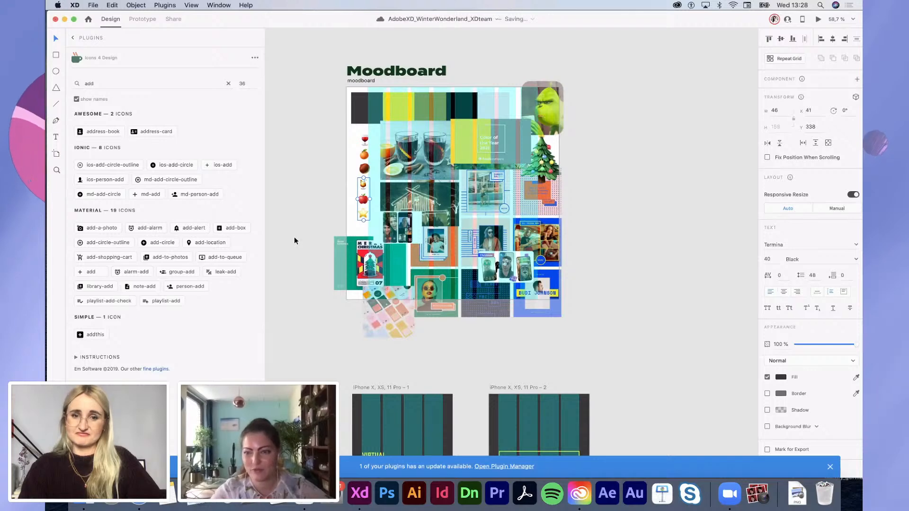
pyautogui.scroll(-1, 294, 241)
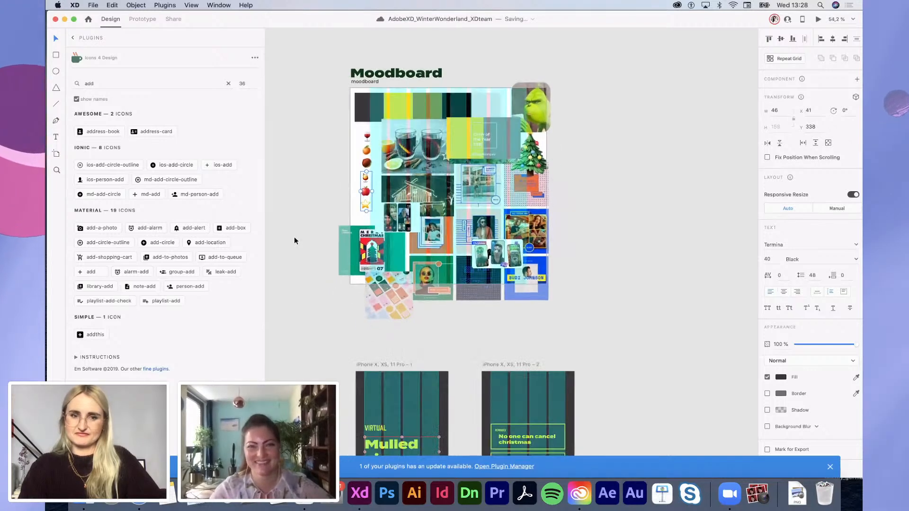
pyautogui.scroll(-3, 294, 241)
pyautogui.hscroll(-2, 294, 240)
pyautogui.scroll(3, 292, 247)
pyautogui.scroll(-1, 291, 252)
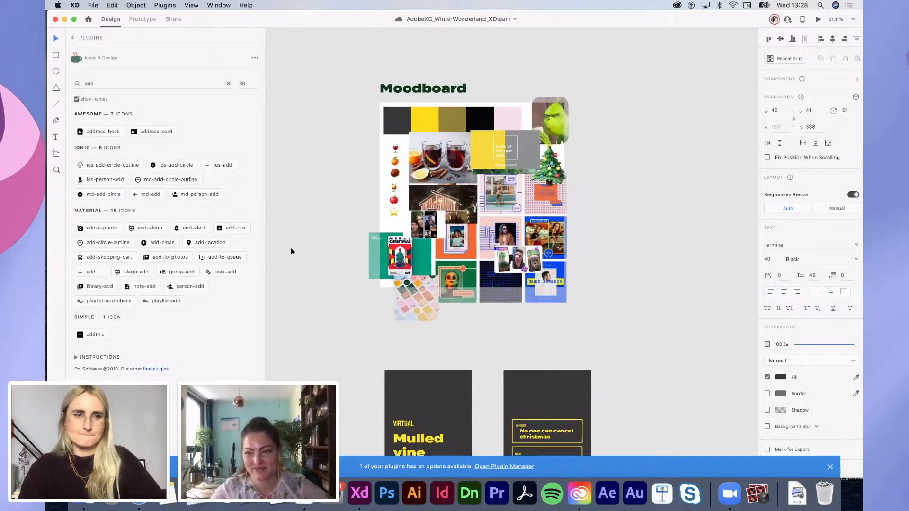
pyautogui.scroll(-1, 263, 206)
pyautogui.scroll(-3, 436, 298)
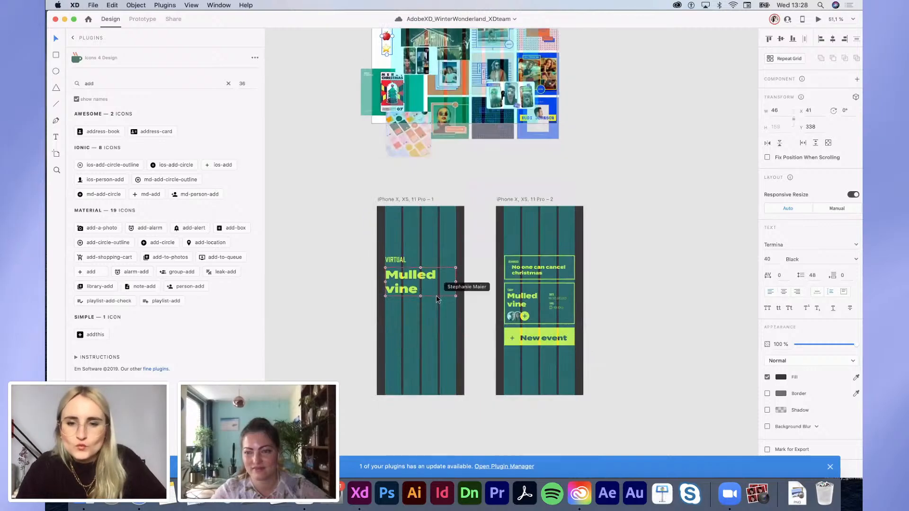
pyautogui.click(628, 329)
# Step: Marquee-select the reminder, event and New event cards on screen 2 and raise them
pyautogui.moveTo(633, 366); pyautogui.dragTo(489, 243)
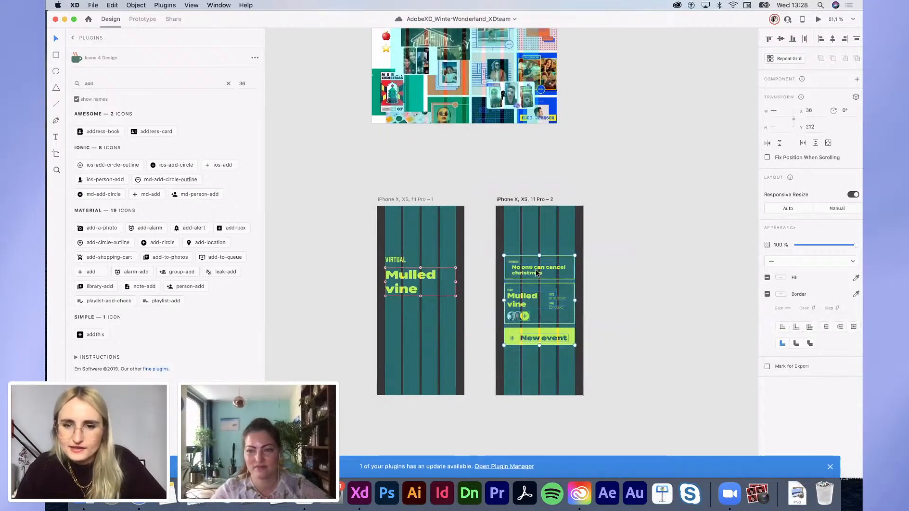
pyautogui.moveTo(543, 273); pyautogui.dragTo(537, 246)
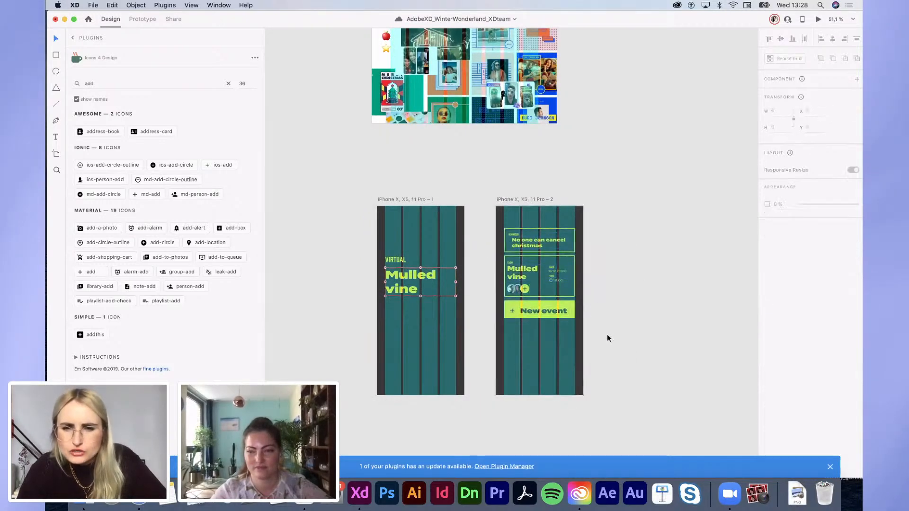
pyautogui.moveTo(550, 296); pyautogui.dragTo(550, 303)
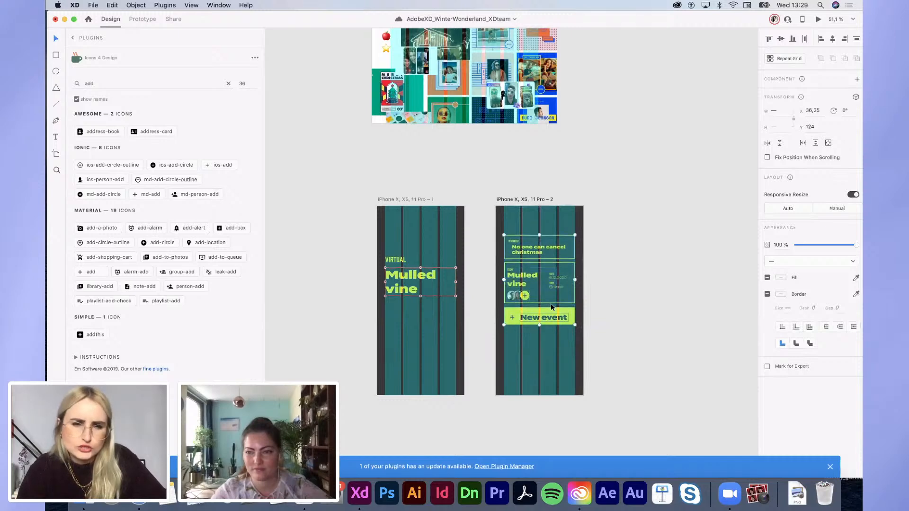
pyautogui.click(595, 363)
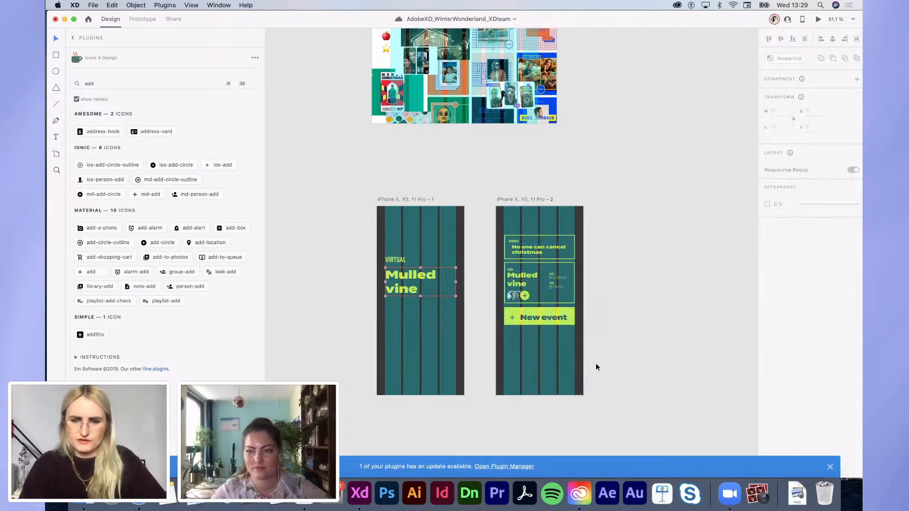
pyautogui.scroll(3, 572, 371)
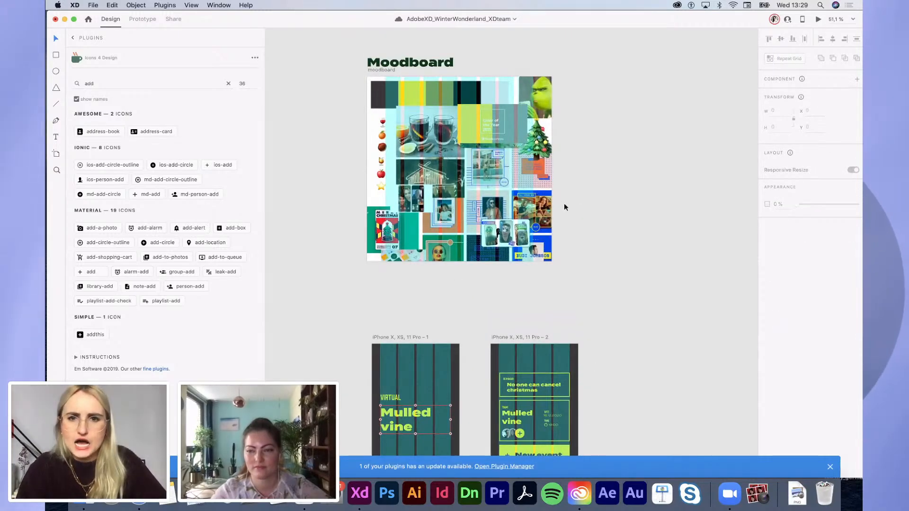
# Step: Copy the moodboard's Christmas tree to the bottom-right corner of each iPhone screen
pyautogui.moveTo(539, 152); pyautogui.dragTo(590, 329)
pyautogui.scroll(-3, 589, 329)
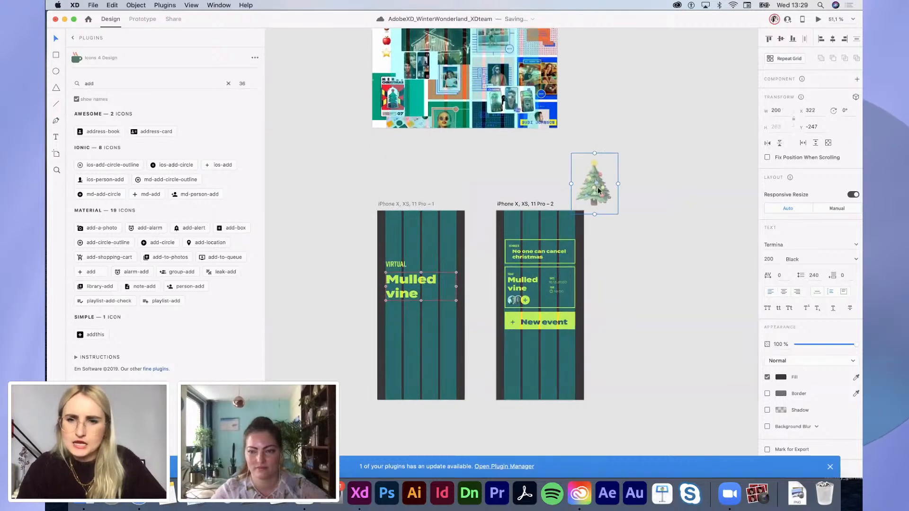
pyautogui.moveTo(594, 188); pyautogui.dragTo(451, 381)
pyautogui.click(489, 417)
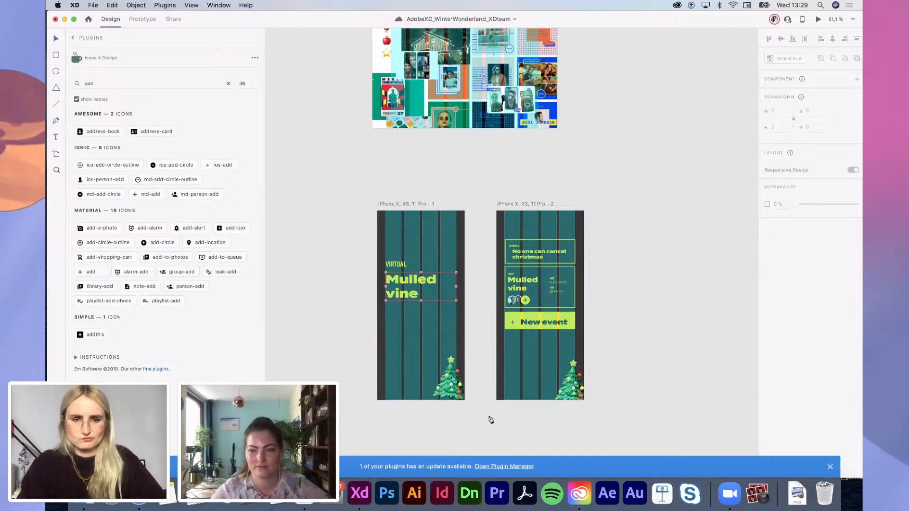
pyautogui.click(378, 210)
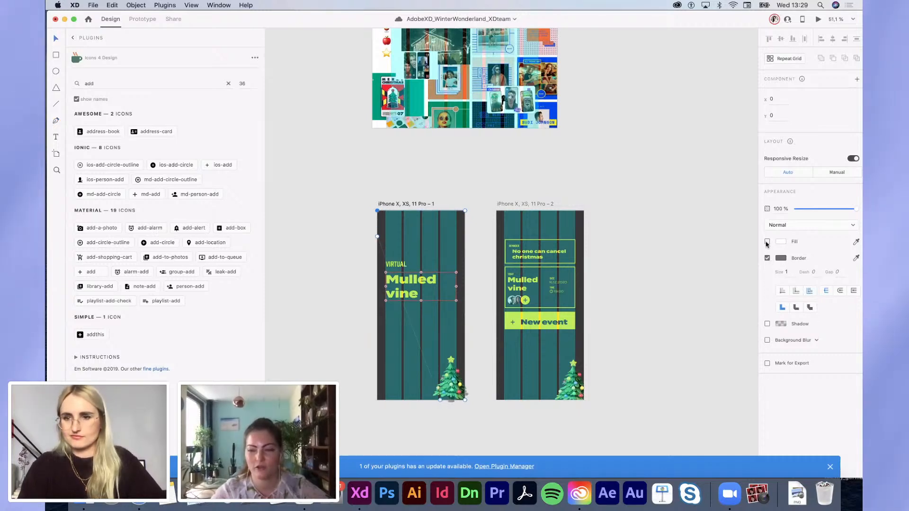
# Step: Give the first iPhone artboard a slightly brightened dark red background fill
pyautogui.click(767, 257)
pyautogui.click(780, 242)
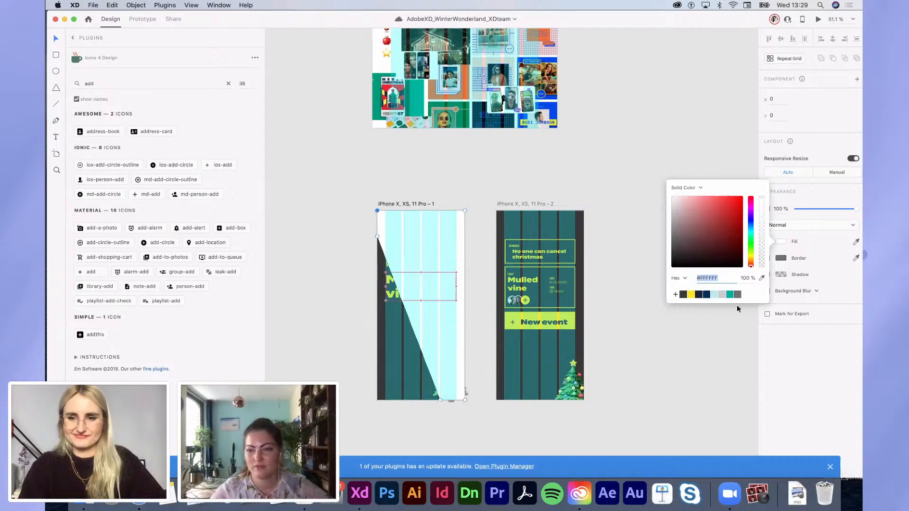
pyautogui.click(707, 251)
pyautogui.moveTo(707, 250); pyautogui.dragTo(709, 240)
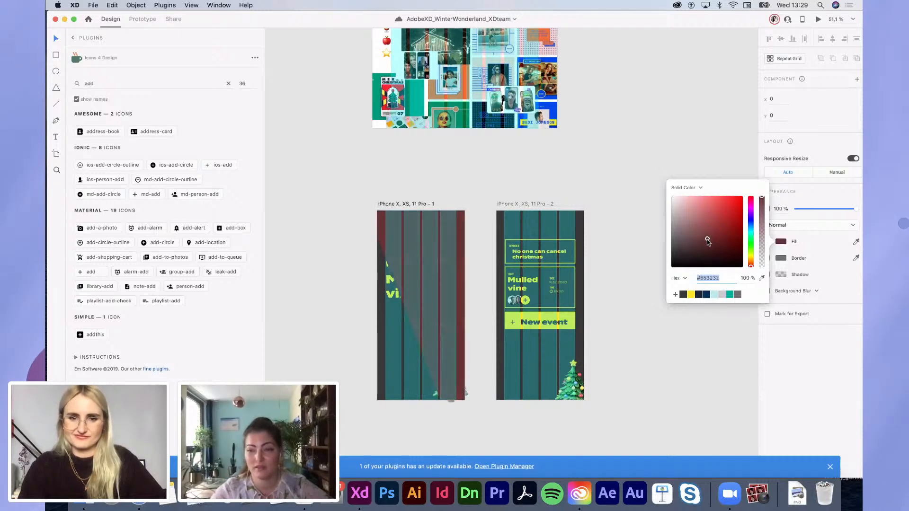
pyautogui.click(635, 373)
# Step: Turn off the first artboard's column layout grid
pyautogui.click(447, 332)
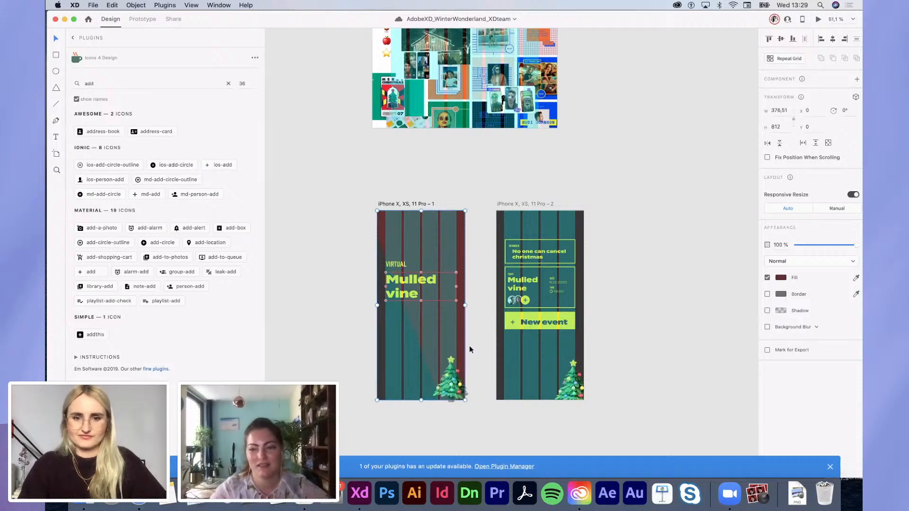
pyautogui.click(393, 205)
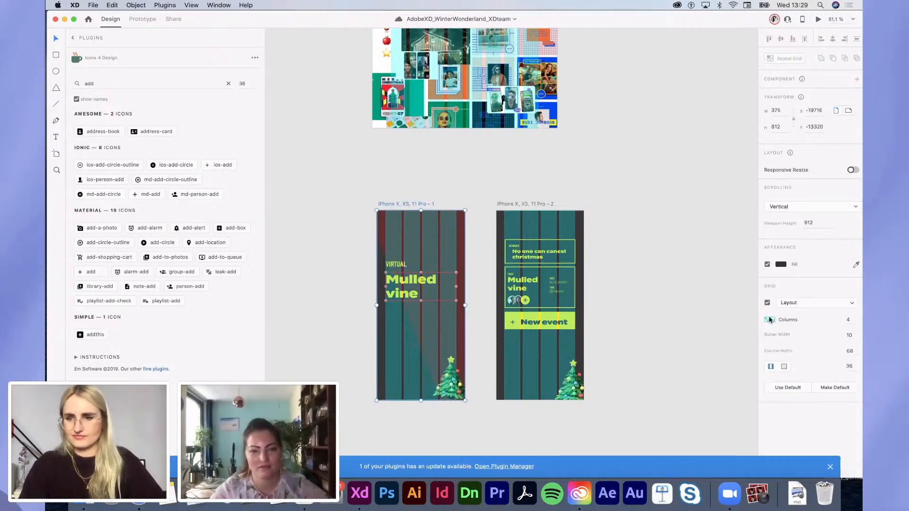
pyautogui.click(767, 302)
pyautogui.click(674, 313)
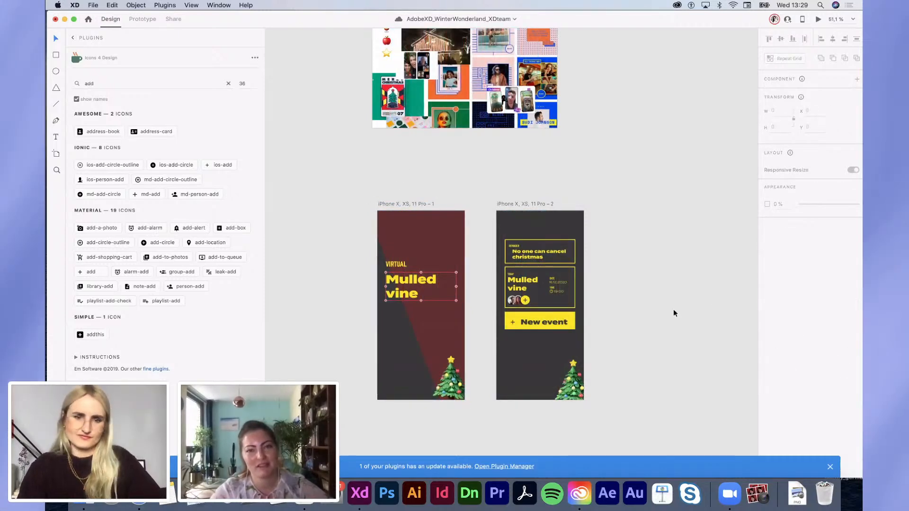
# Step: Duplicate the second iPhone screen as a third artboard beside it
pyautogui.hscroll(1, 675, 313)
pyautogui.hscroll(-1, 675, 313)
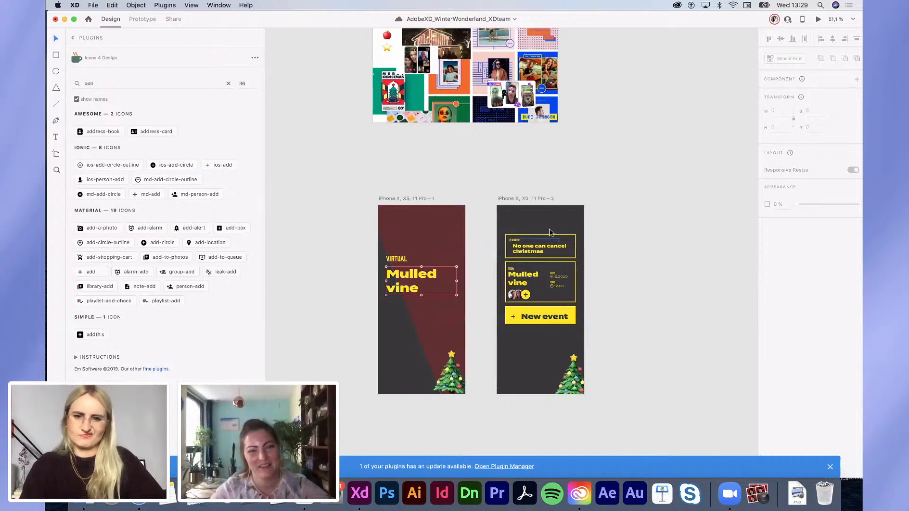
pyautogui.scroll(5, 518, 365)
pyautogui.hscroll(1, 520, 246)
pyautogui.scroll(-3, 519, 246)
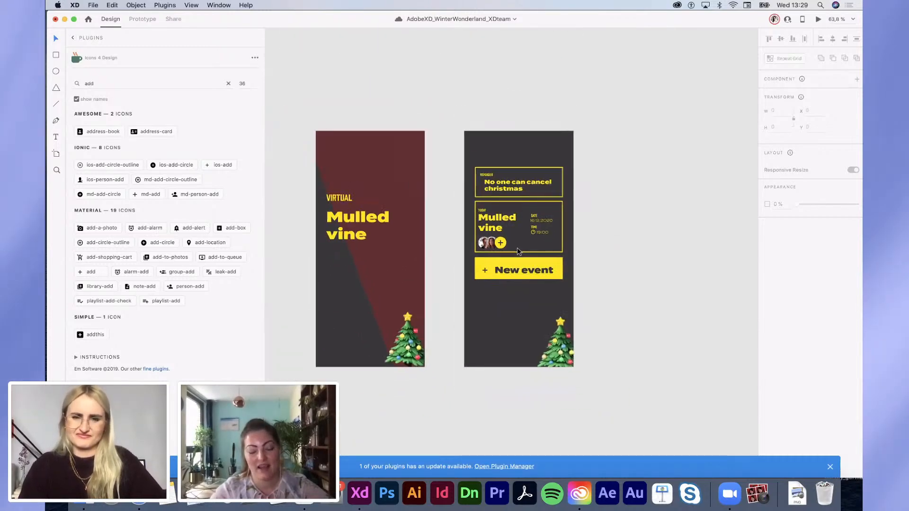
pyautogui.click(478, 271)
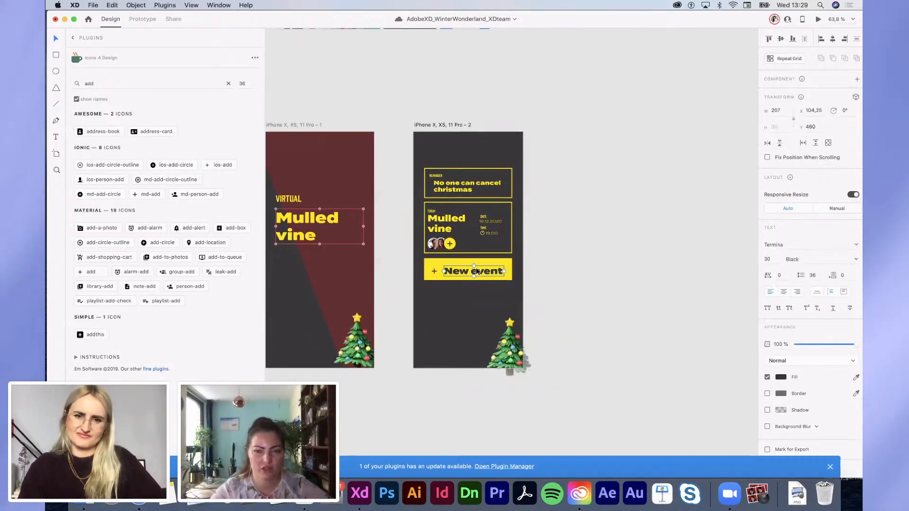
pyautogui.moveTo(421, 127); pyautogui.dragTo(686, 402)
# Step: Clear the new artboard and place a yellow ios-arrow-back icon at its top left
pyautogui.press('Delete')
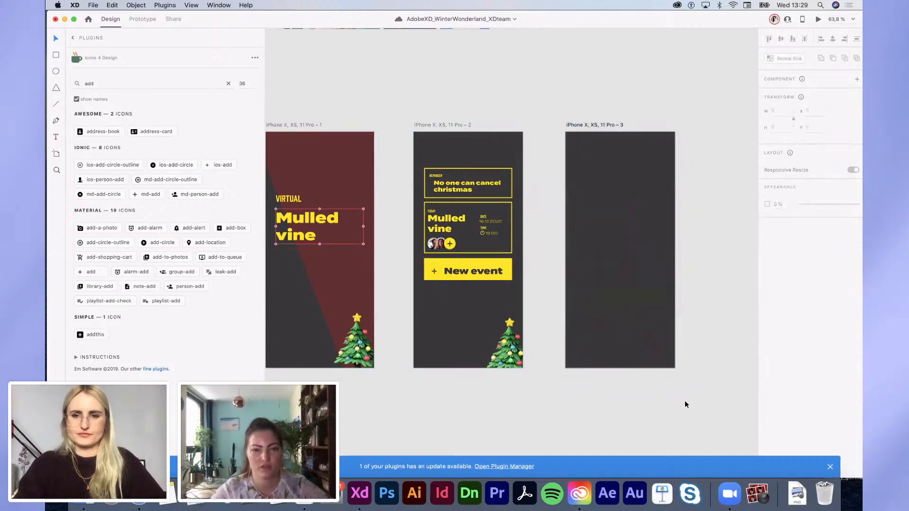
pyautogui.click(73, 84)
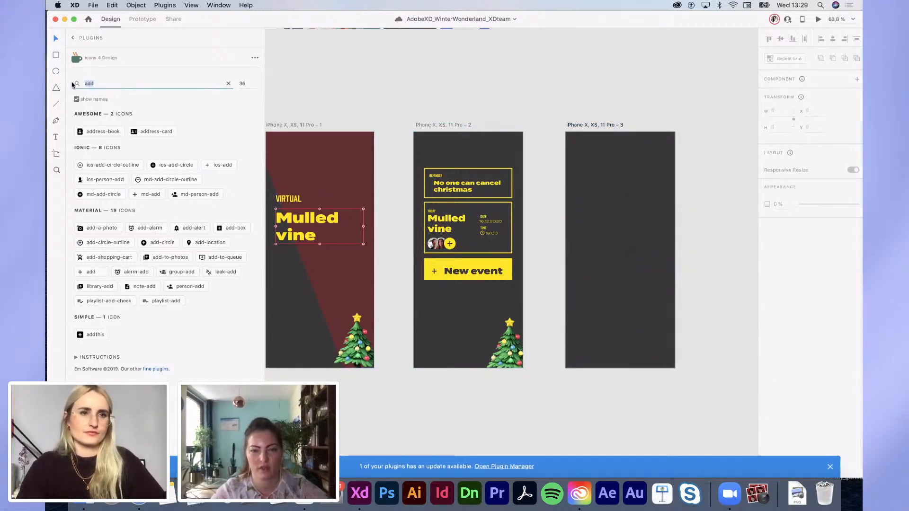
pyautogui.write('back')
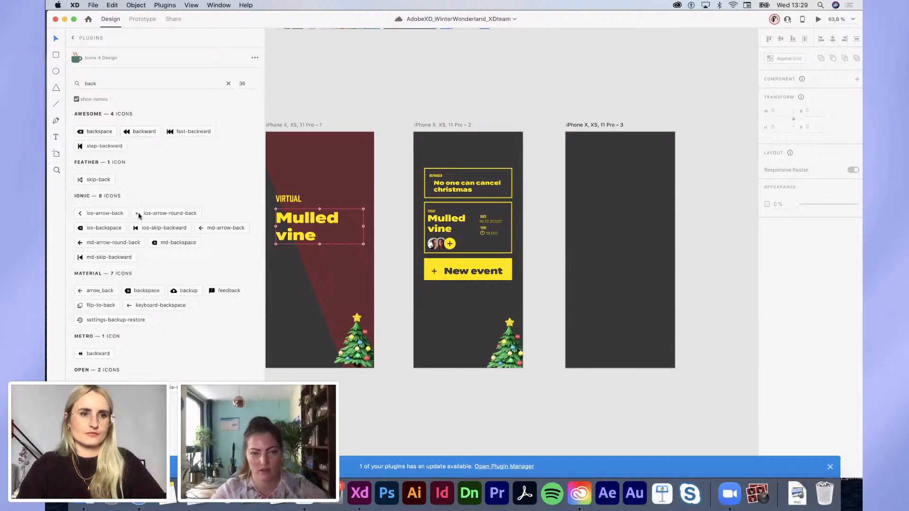
pyautogui.click(94, 214)
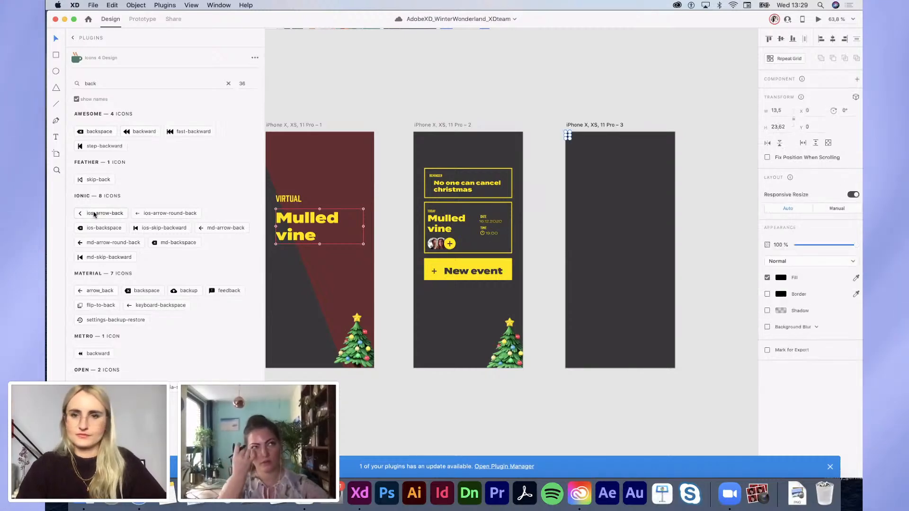
pyautogui.click(780, 277)
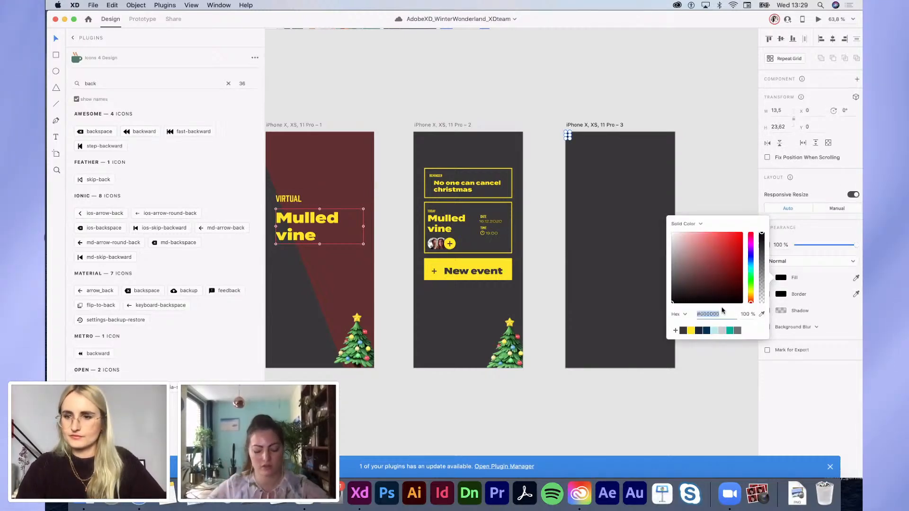
pyautogui.click(690, 331)
pyautogui.click(589, 165)
pyautogui.scroll(3, 589, 163)
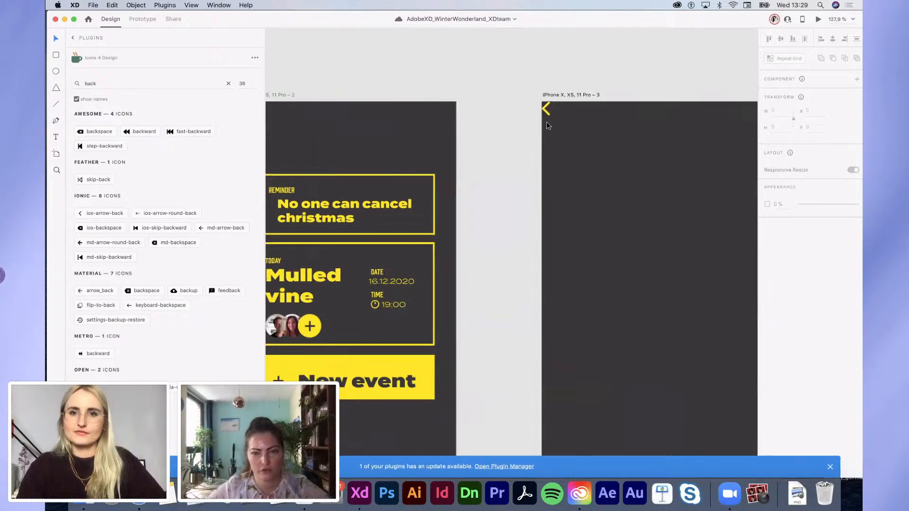
pyautogui.moveTo(548, 116); pyautogui.dragTo(566, 139)
# Step: Paste the copied heading onto the third screen just below the back arrow
pyautogui.scroll(-3, 560, 149)
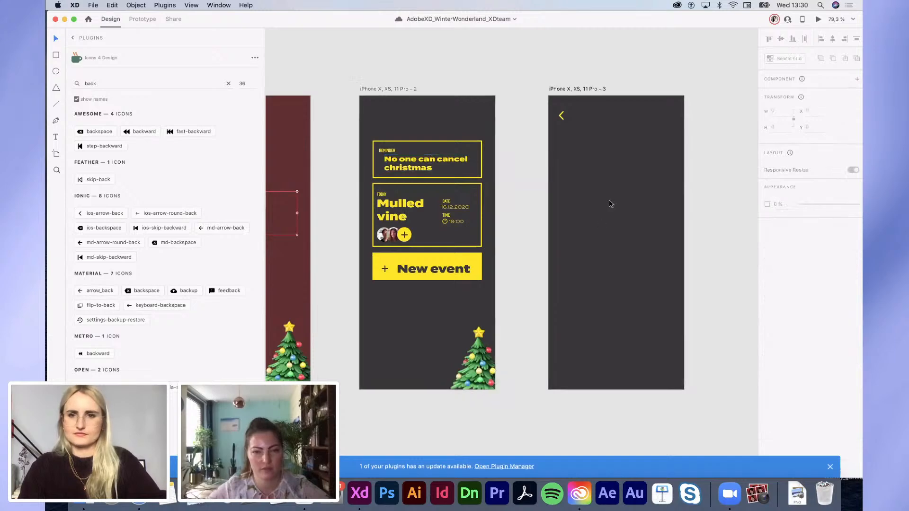
pyautogui.scroll(3, 609, 201)
pyautogui.hscroll(1, 608, 203)
pyautogui.write('No one can cancel christmas')
pyautogui.moveTo(517, 213); pyautogui.dragTo(495, 174)
# Step: Retype the heading as 'New Event' and add a 'Choose a drink' copy beneath it
pyautogui.doubleClick(495, 174)
pyautogui.write('N')
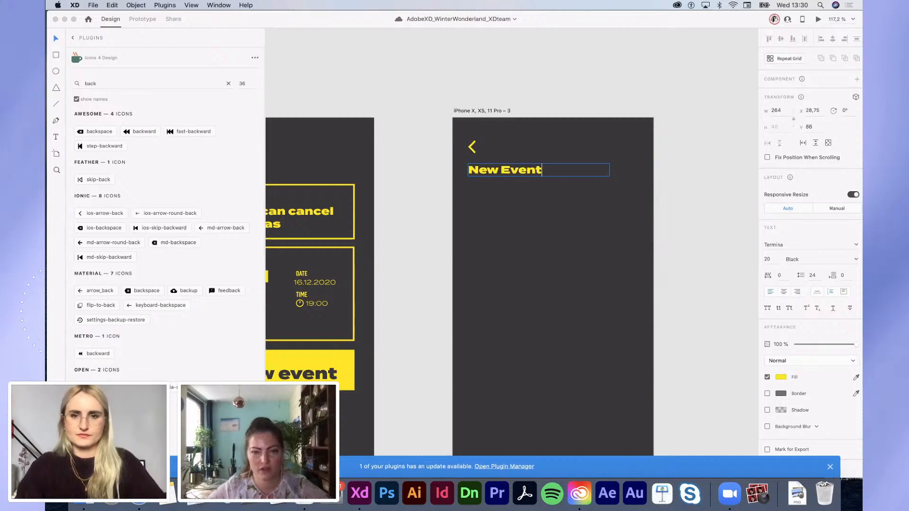
pyautogui.click(538, 192)
pyautogui.moveTo(514, 171); pyautogui.dragTo(514, 188)
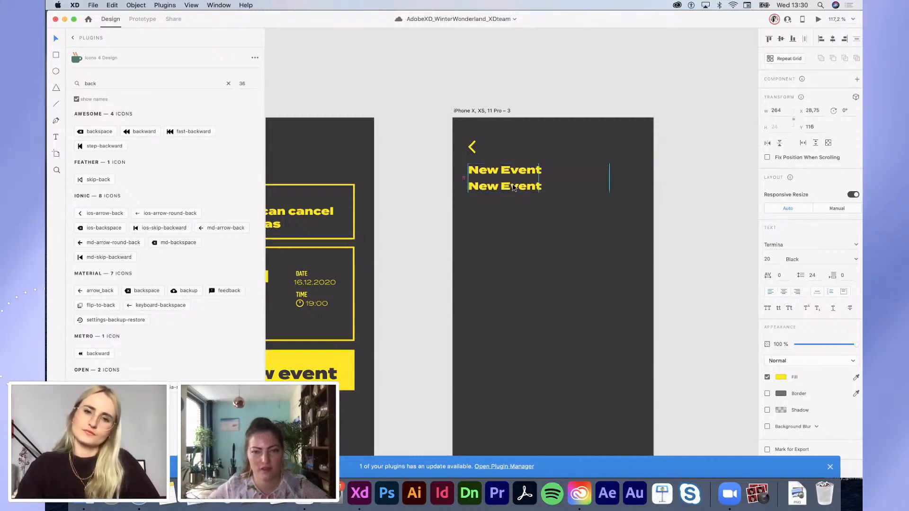
pyautogui.doubleClick(513, 186)
pyautogui.write('Choose')
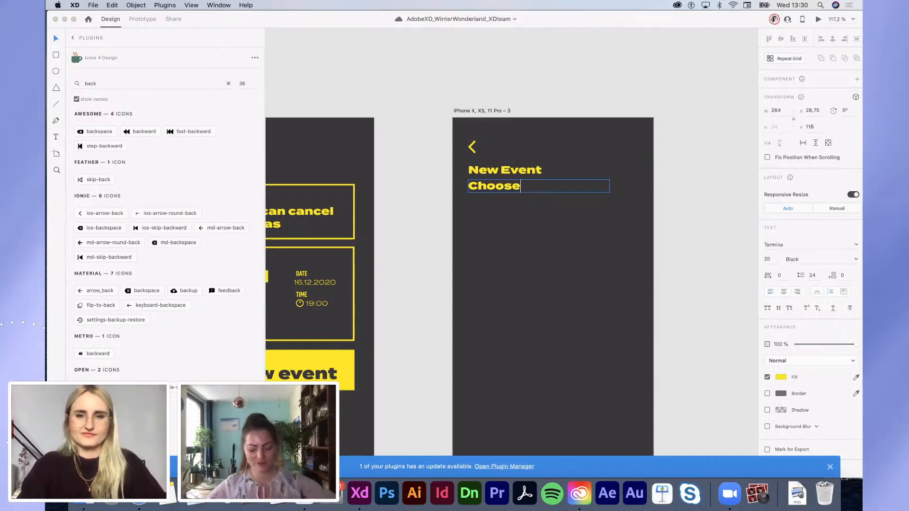
pyautogui.write(' a drink')
pyautogui.press('Escape')
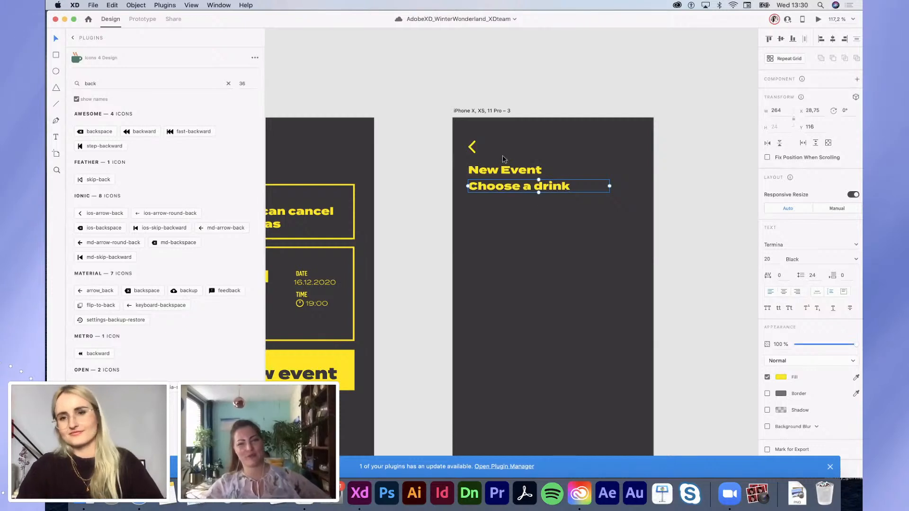
# Step: Set the 'Choose a drink' subtitle to Medium weight
pyautogui.keyDown('shift'); pyautogui.click(492, 173); pyautogui.keyUp('shift')
pyautogui.click(573, 285)
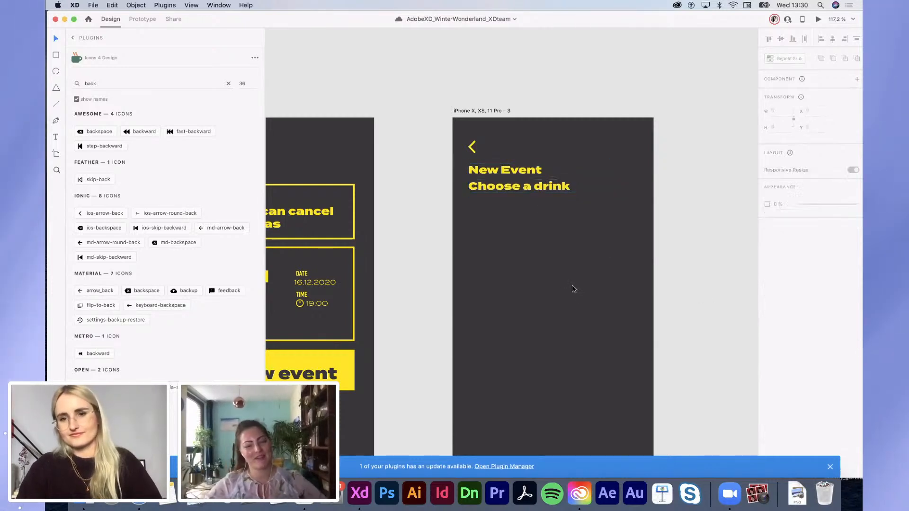
pyautogui.click(568, 187)
pyautogui.click(856, 259)
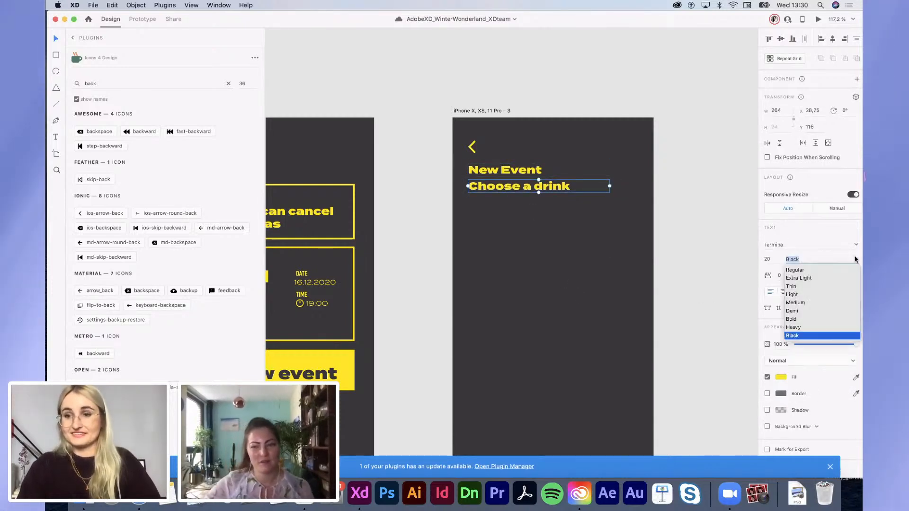
pyautogui.click(796, 305)
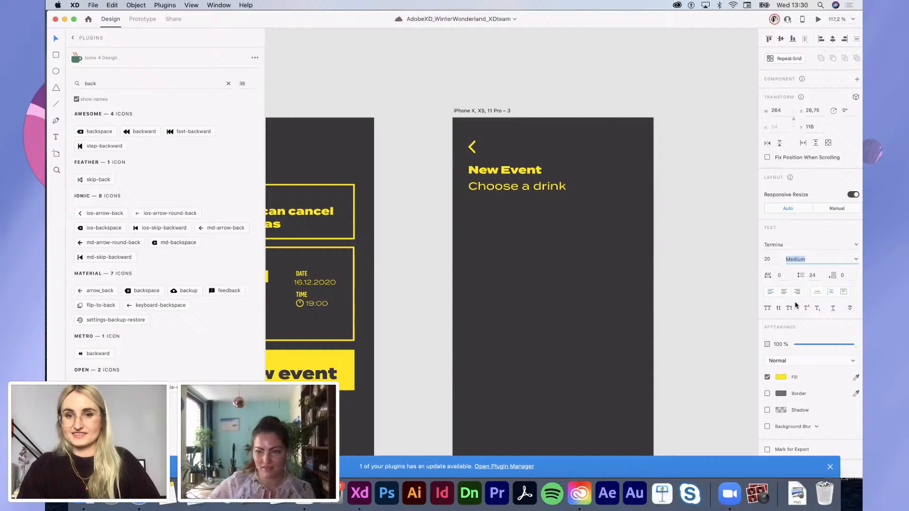
pyautogui.click(624, 284)
pyautogui.scroll(-3, 624, 284)
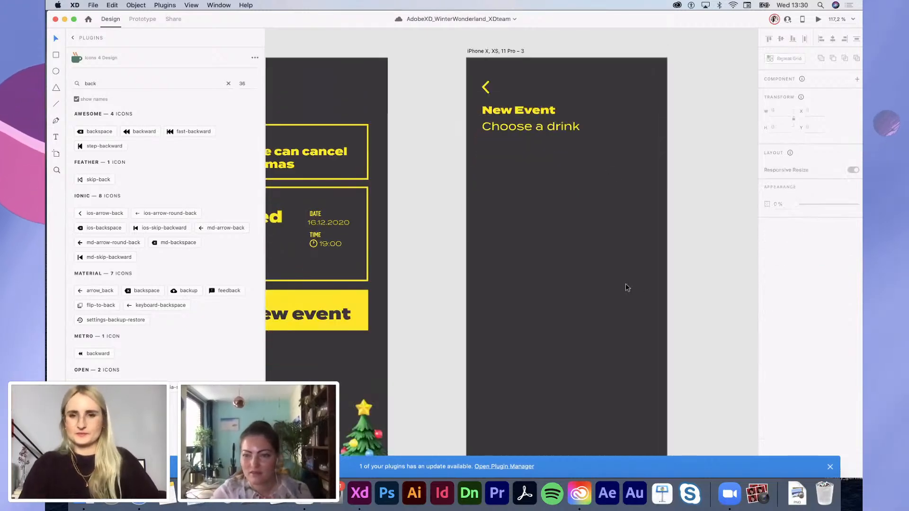
pyautogui.click(367, 176)
# Step: Paste the yellow-bordered box below 'Choose a drink' on screen 3 and enable its column grid
pyautogui.press('super+c')
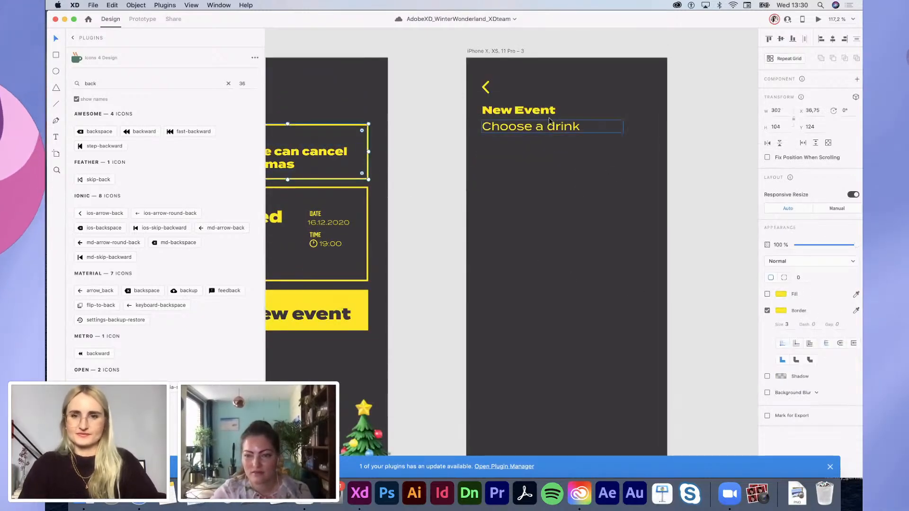
pyautogui.press('super+v')
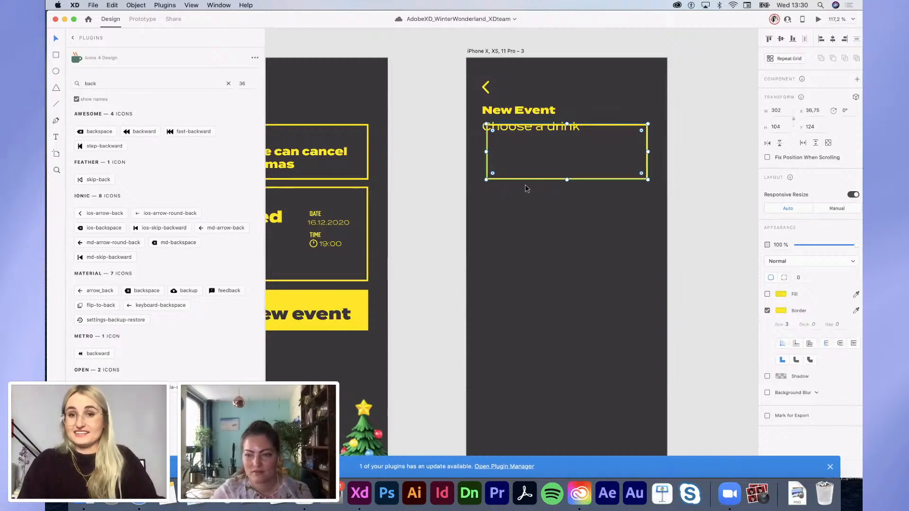
pyautogui.moveTo(528, 183); pyautogui.dragTo(524, 202)
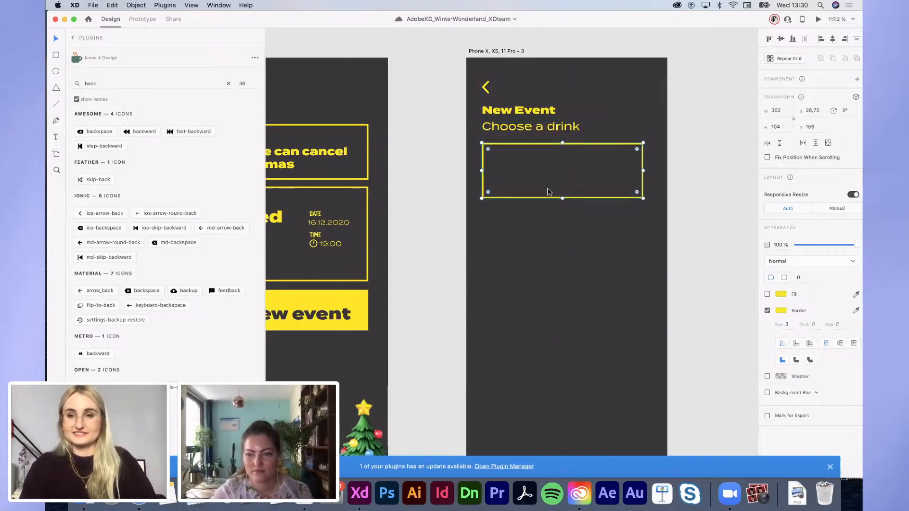
pyautogui.scroll(3, 548, 189)
pyautogui.click(460, 109)
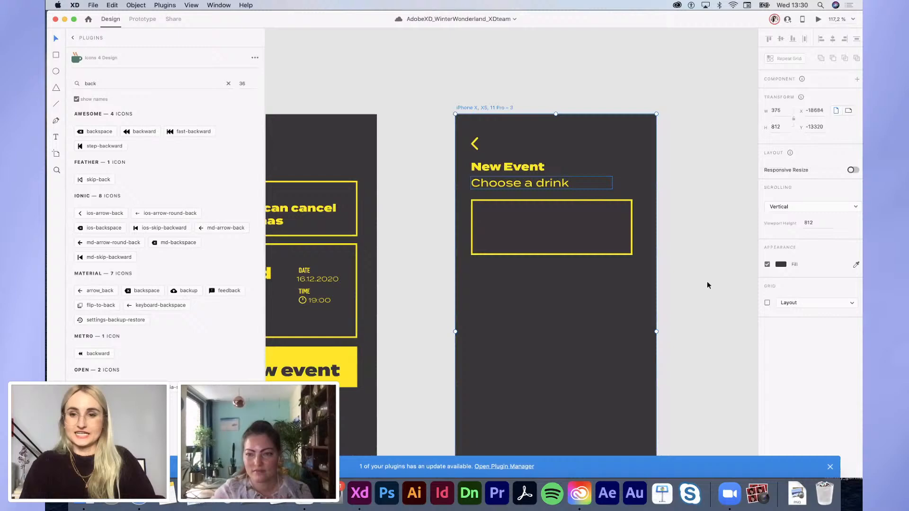
pyautogui.click(767, 303)
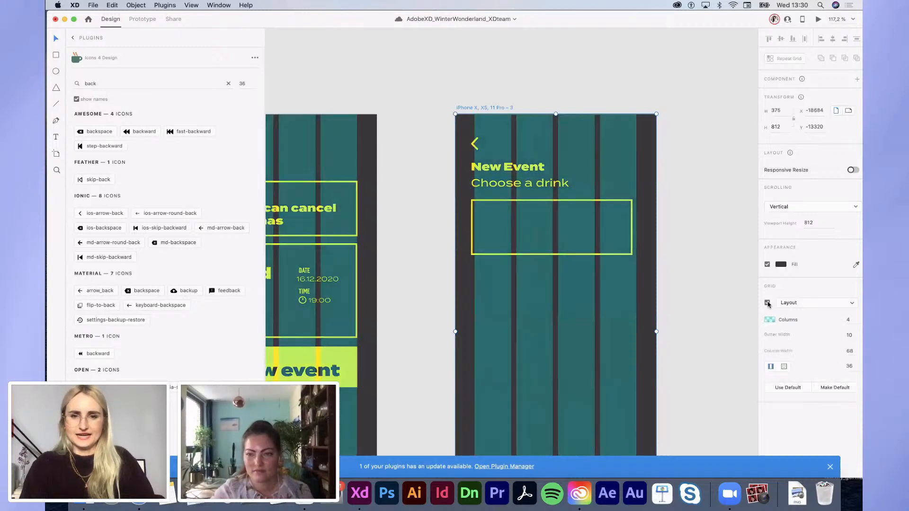
pyautogui.click(631, 251)
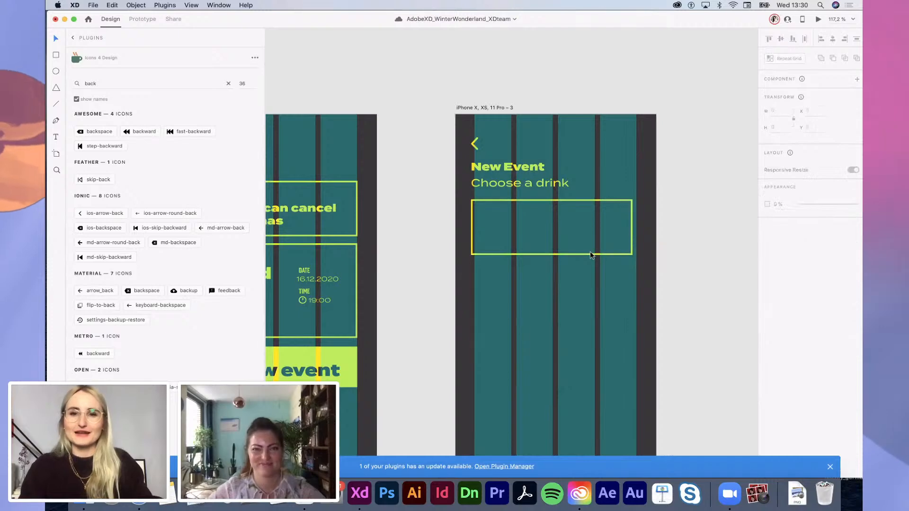
# Step: Align the outlined box with the columns and stretch its height from 104 to 157
pyautogui.moveTo(590, 251); pyautogui.dragTo(602, 254)
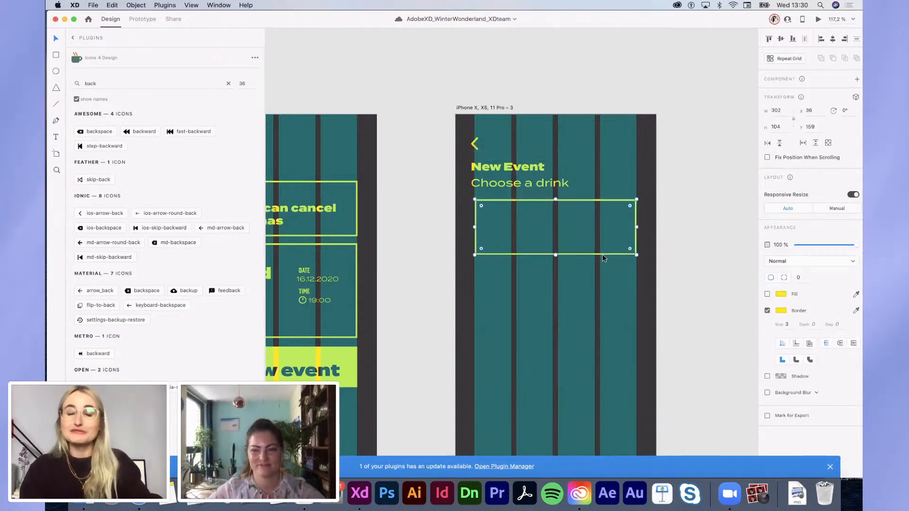
pyautogui.moveTo(436, 135); pyautogui.dragTo(496, 184)
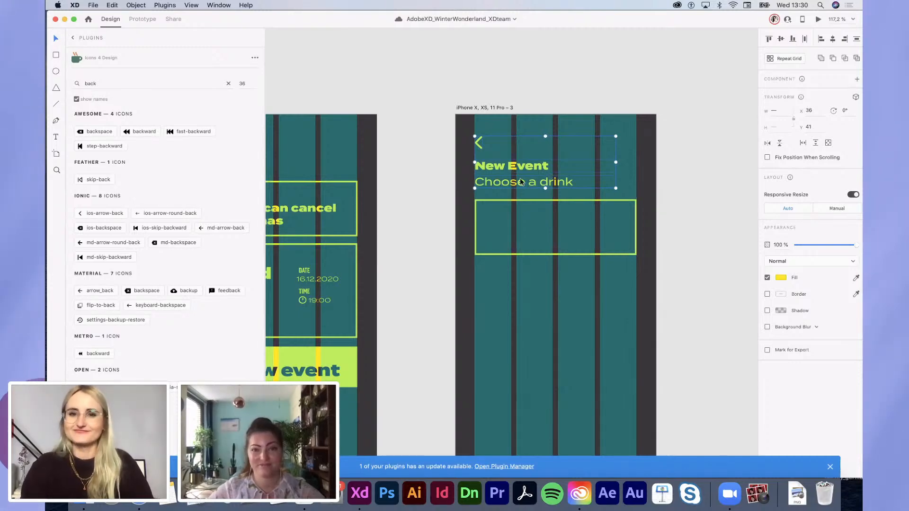
pyautogui.click(510, 200)
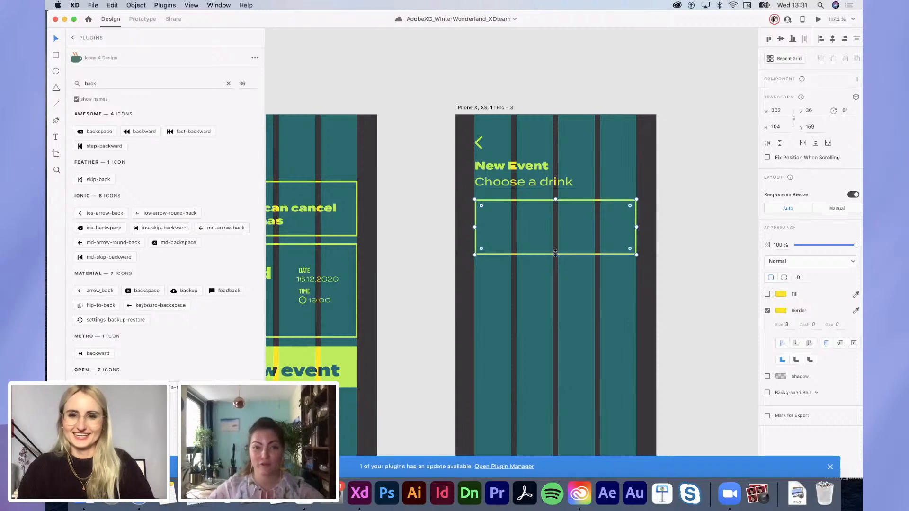
pyautogui.moveTo(556, 275); pyautogui.dragTo(556, 283)
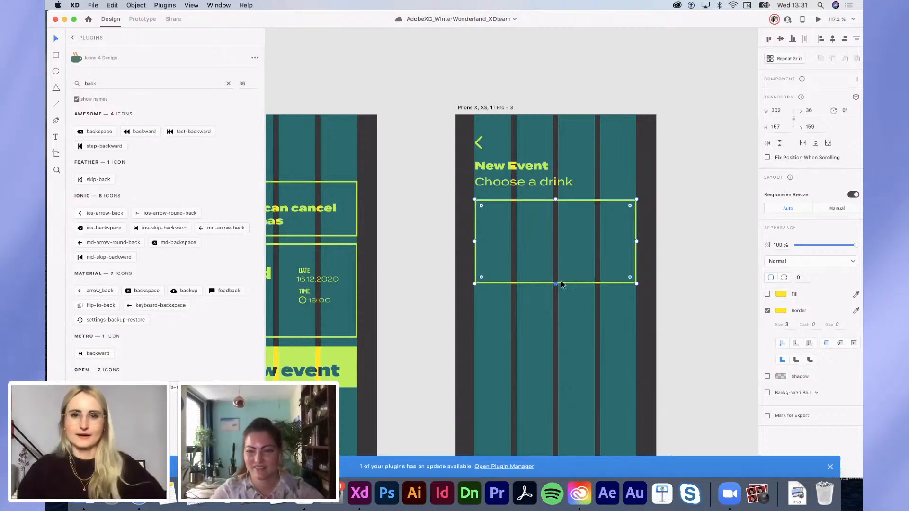
pyautogui.click(494, 162)
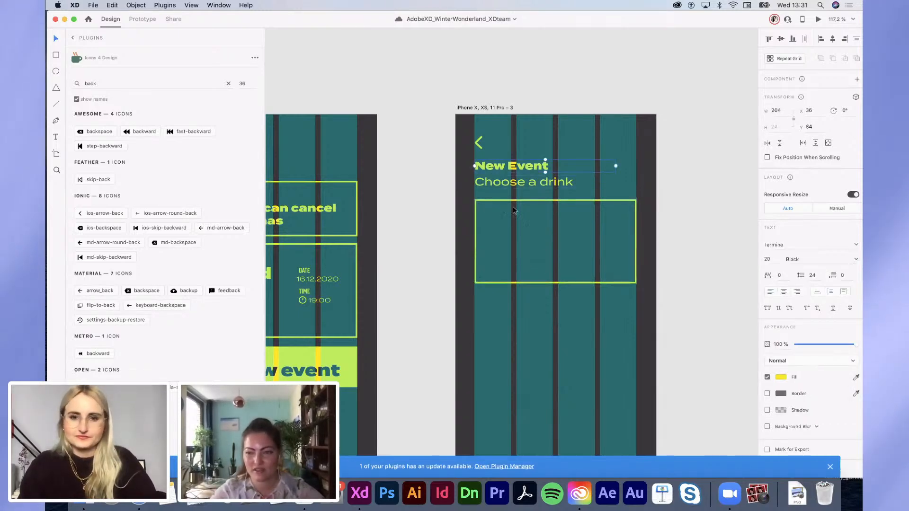
# Step: Copy the New Event heading into the outlined box as 'Mulled vine' and position it at the top
pyautogui.moveTo(509, 166); pyautogui.dragTo(529, 222)
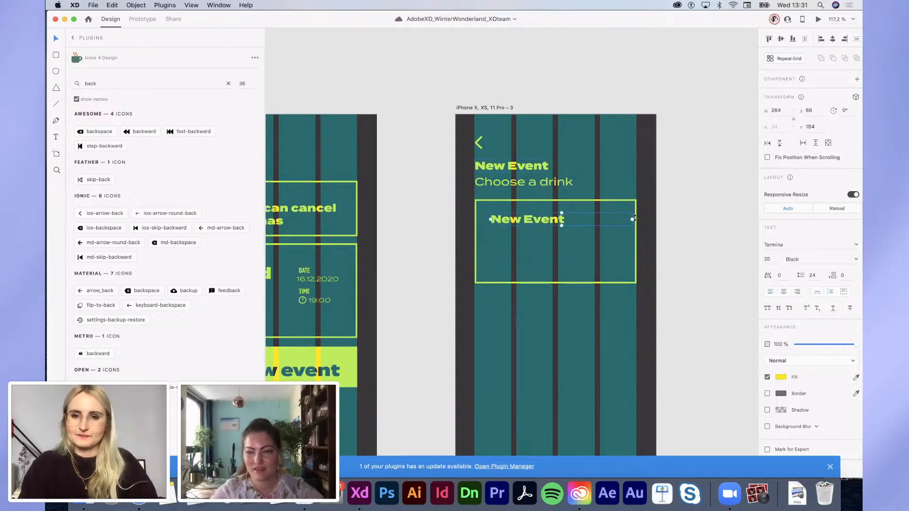
pyautogui.doubleClick(516, 222)
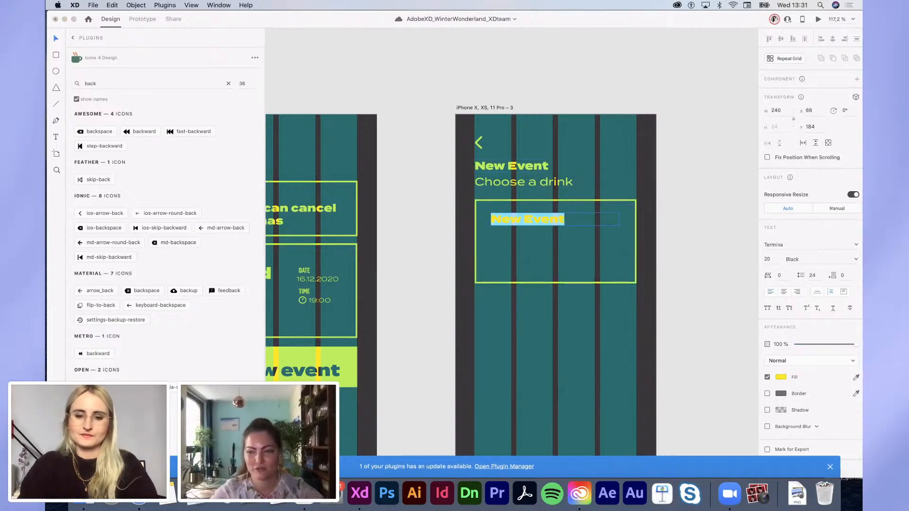
pyautogui.write('Mulled vine')
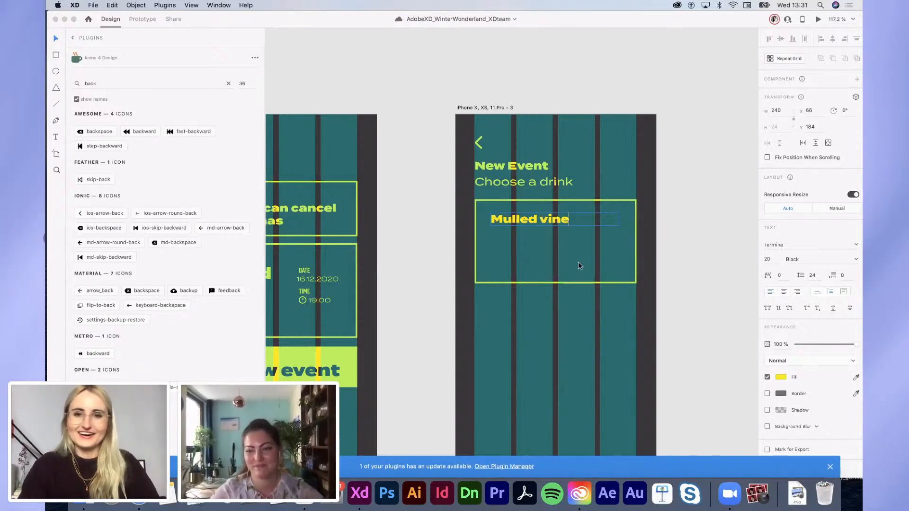
pyautogui.press('Escape')
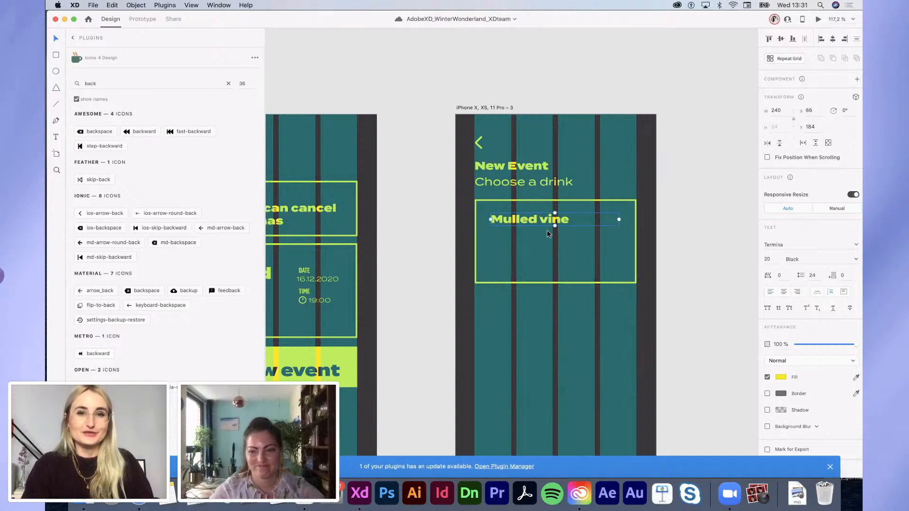
pyautogui.moveTo(525, 219); pyautogui.dragTo(522, 219)
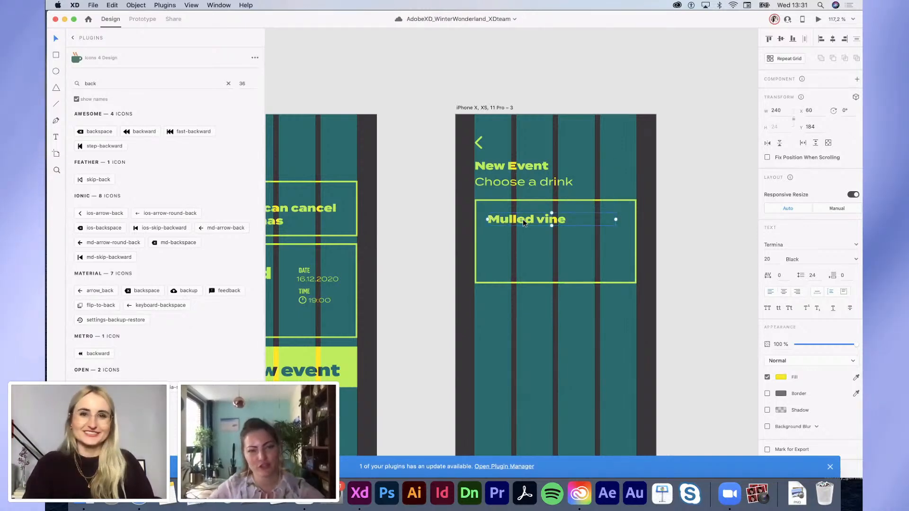
pyautogui.scroll(2, 504, 207)
pyautogui.scroll(-3, 504, 207)
pyautogui.hscroll(1, 504, 207)
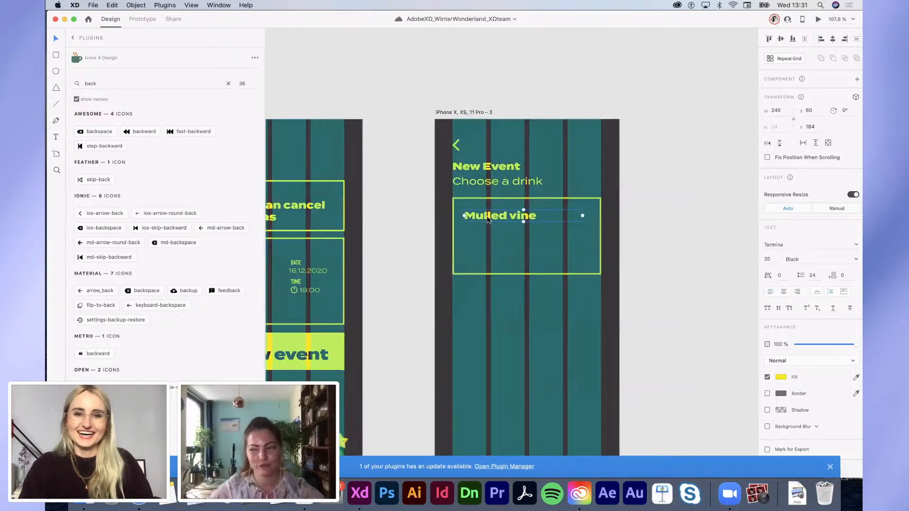
pyautogui.moveTo(482, 216); pyautogui.dragTo(491, 217)
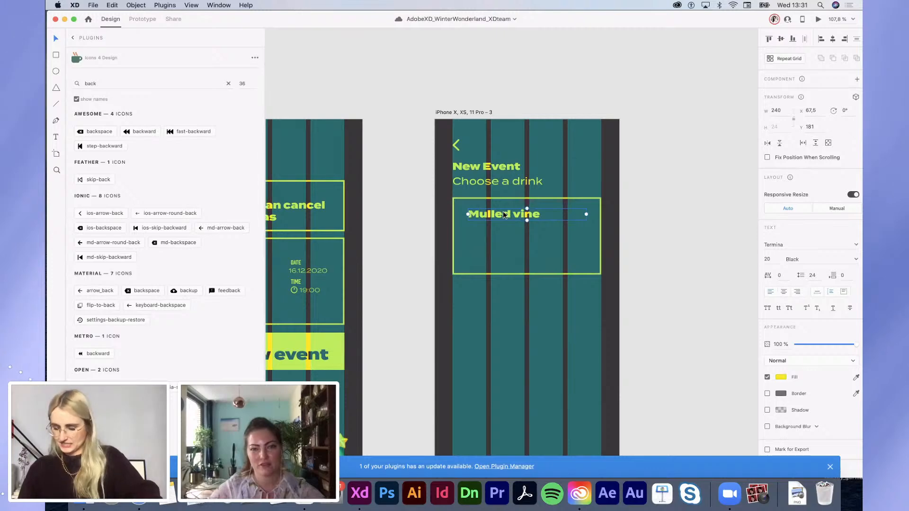
pyautogui.scroll(-5, 503, 214)
pyautogui.scroll(4, 503, 215)
pyautogui.hscroll(-3, 503, 215)
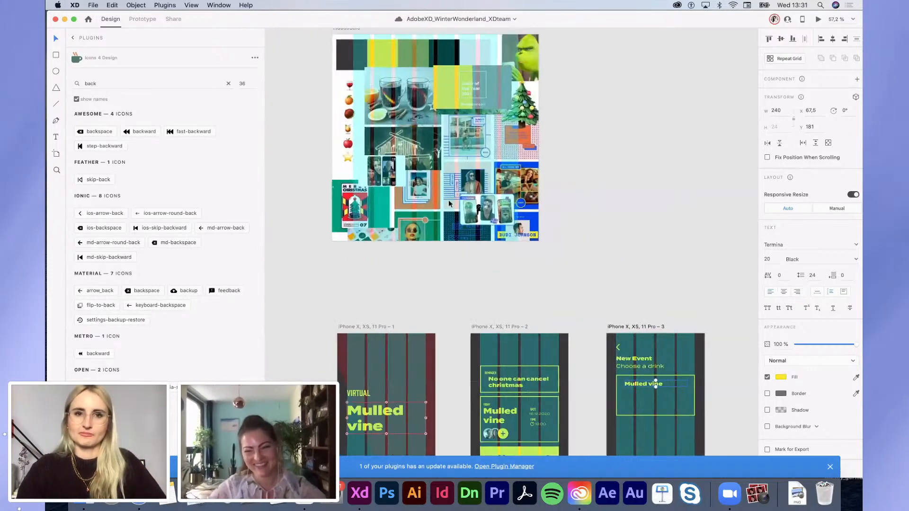
# Step: Reposition the Mulled vine title, set it to size 25, and narrow it to two lines
pyautogui.scroll(1, 334, 158)
pyautogui.click(354, 80)
pyautogui.scroll(-10, 354, 81)
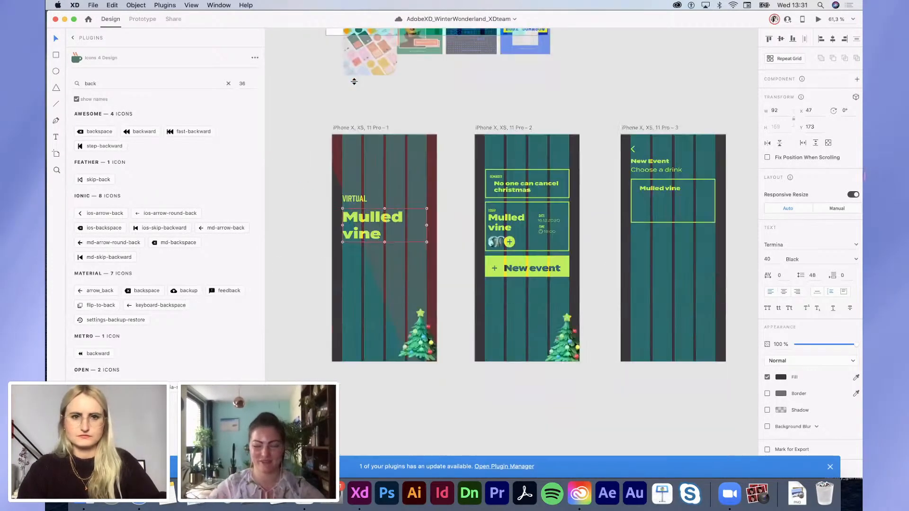
pyautogui.hscroll(2, 675, 168)
pyautogui.scroll(1, 675, 168)
pyautogui.scroll(2, 583, 227)
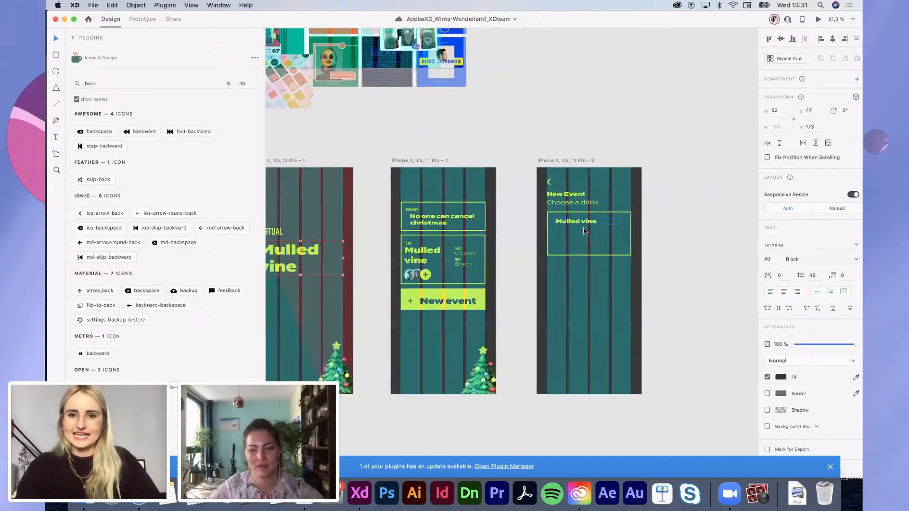
pyautogui.scroll(5, 564, 220)
pyautogui.click(559, 217)
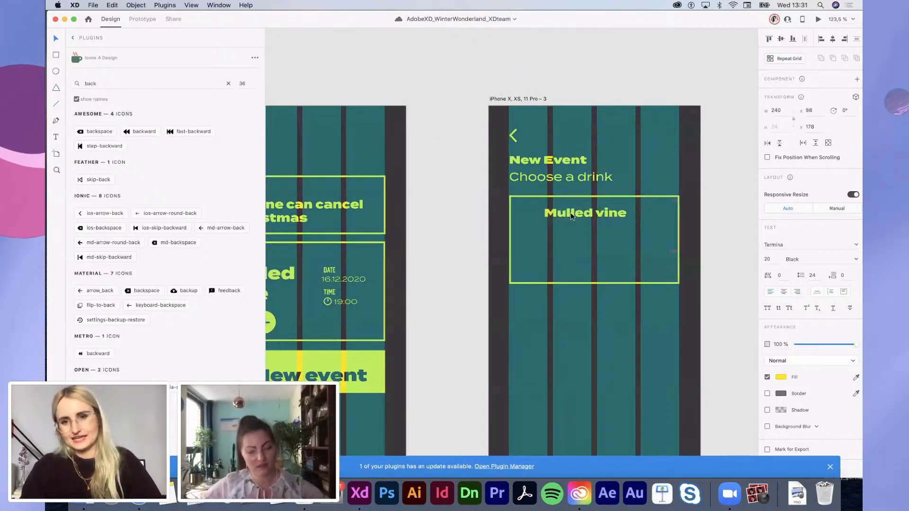
pyautogui.moveTo(570, 212); pyautogui.dragTo(553, 211)
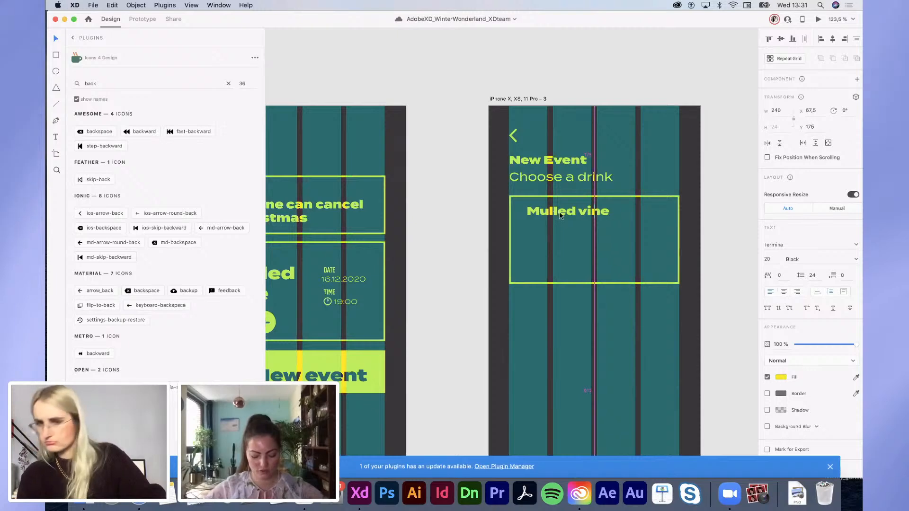
pyautogui.moveTo(553, 211); pyautogui.dragTo(564, 217)
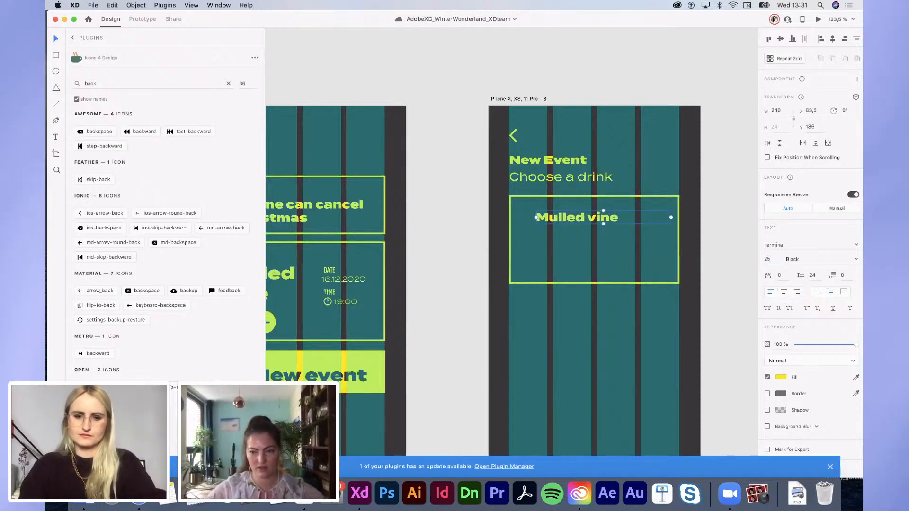
pyautogui.write('25')
pyautogui.press('Return')
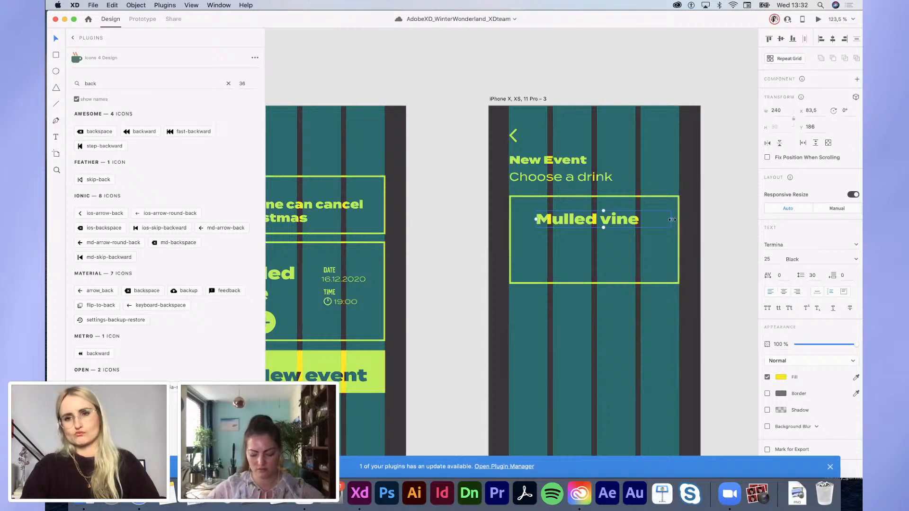
pyautogui.moveTo(638, 220); pyautogui.dragTo(635, 225)
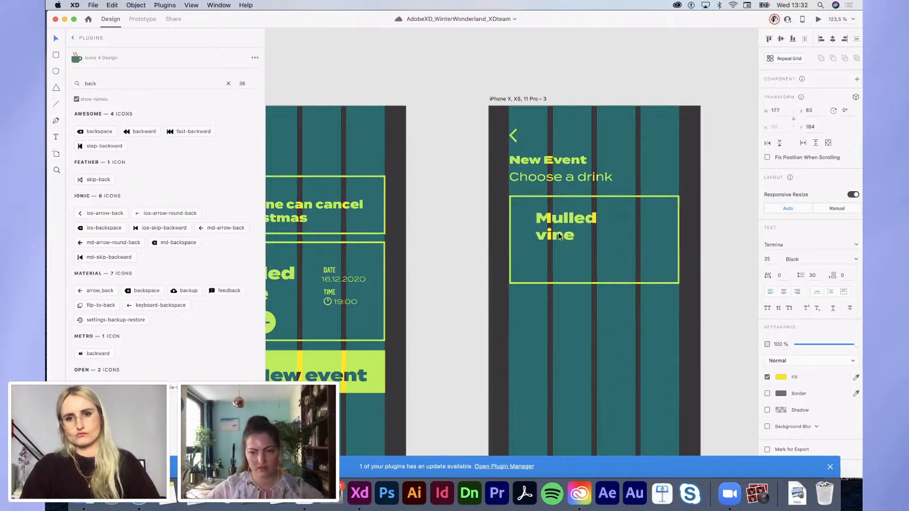
# Step: Paste the drink emojis, extend the outlined rectangle to fit them, and move the Mulled vine title beside them
pyautogui.press('super+v')
pyautogui.click(573, 284)
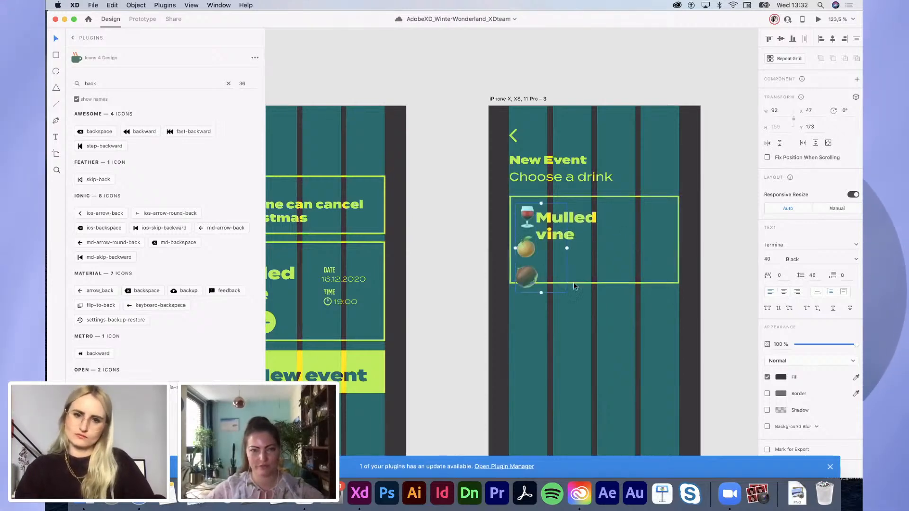
pyautogui.moveTo(594, 284); pyautogui.dragTo(594, 298)
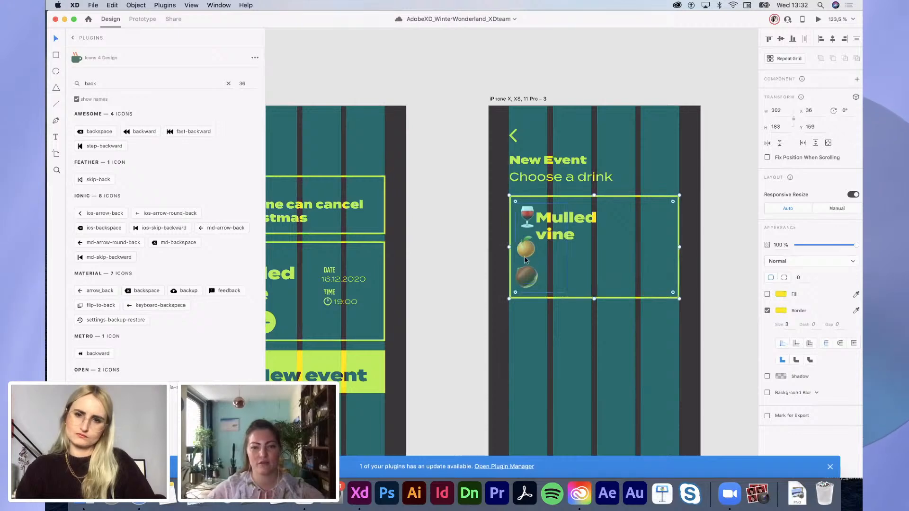
pyautogui.moveTo(574, 235); pyautogui.dragTo(582, 233)
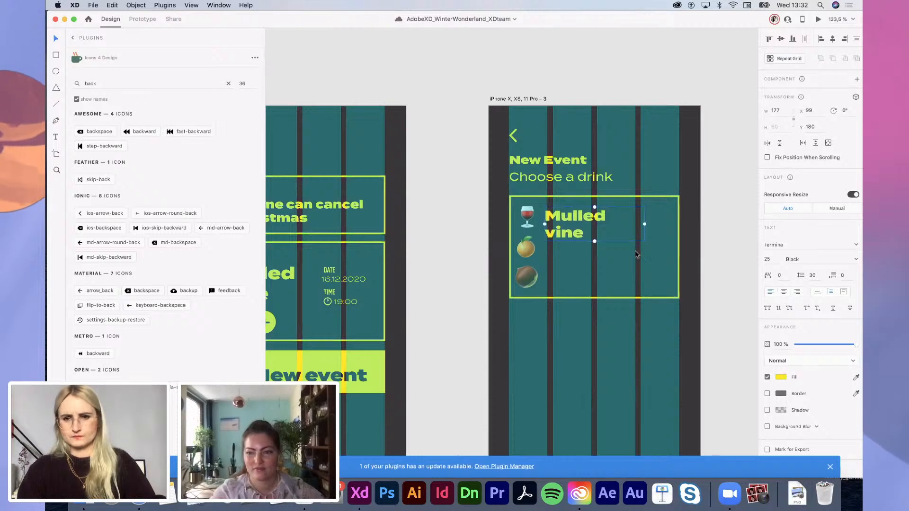
# Step: Duplicate the Mulled vine title below itself and restyle the copy in Prohibition at size 15
pyautogui.keyDown('alt'); pyautogui.moveTo(570, 232); pyautogui.dragTo(570, 272); pyautogui.keyUp('alt')
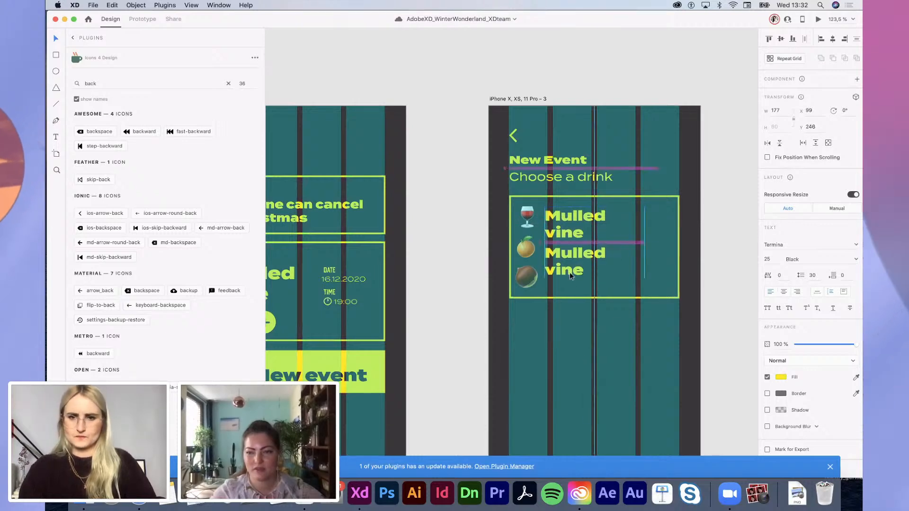
pyautogui.click(801, 245)
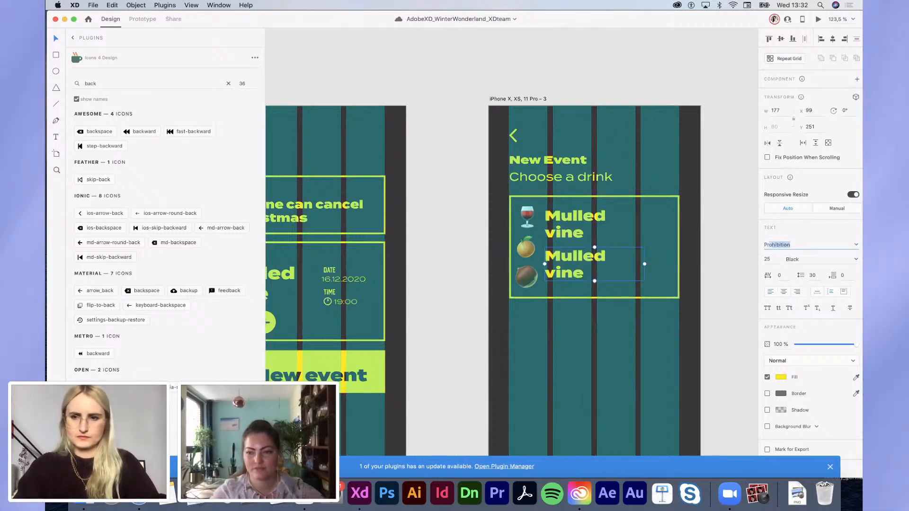
pyautogui.press('Return')
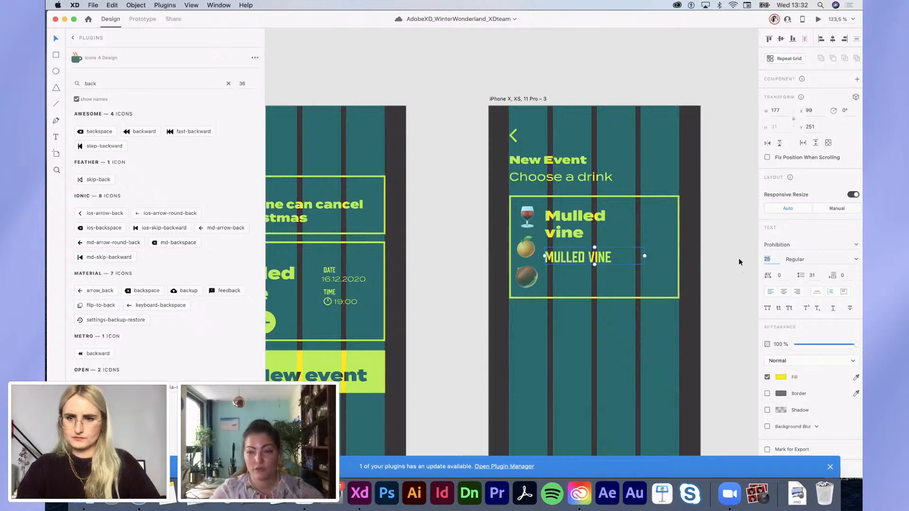
pyautogui.write('15')
pyautogui.press('Return')
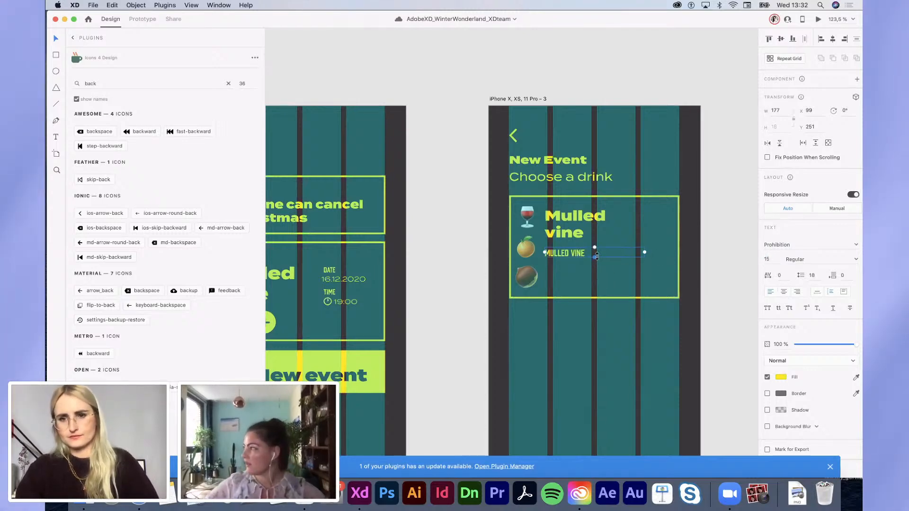
pyautogui.moveTo(595, 286); pyautogui.dragTo(594, 291)
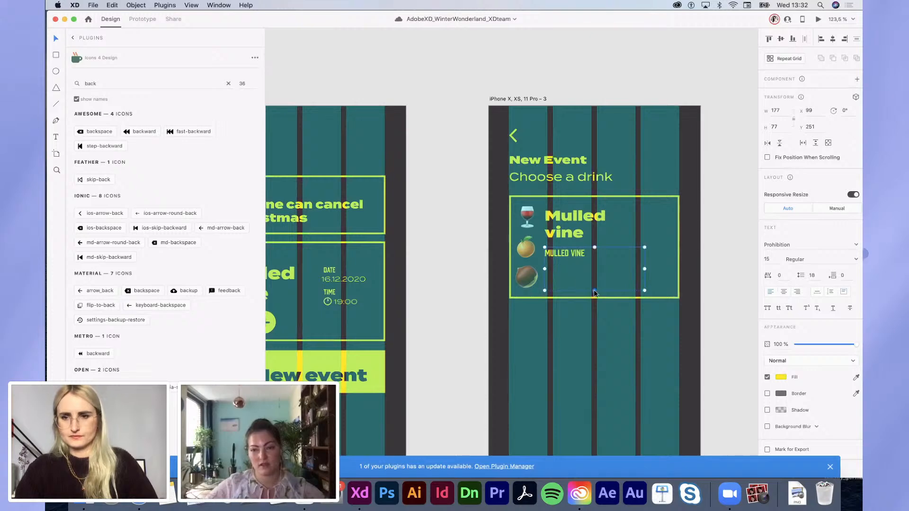
# Step: Copy the mulled vine description paragraph from the Pages recipe document
pyautogui.click(311, 504)
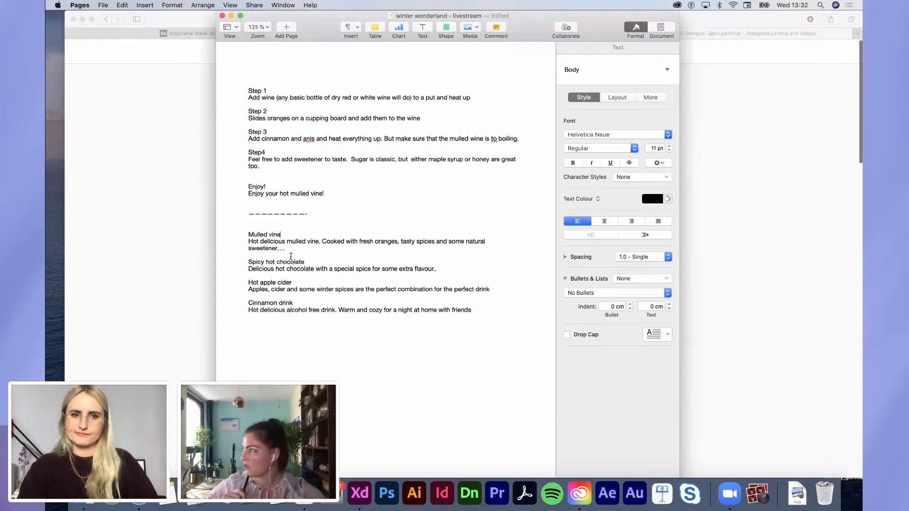
pyautogui.moveTo(296, 253); pyautogui.dragTo(236, 242)
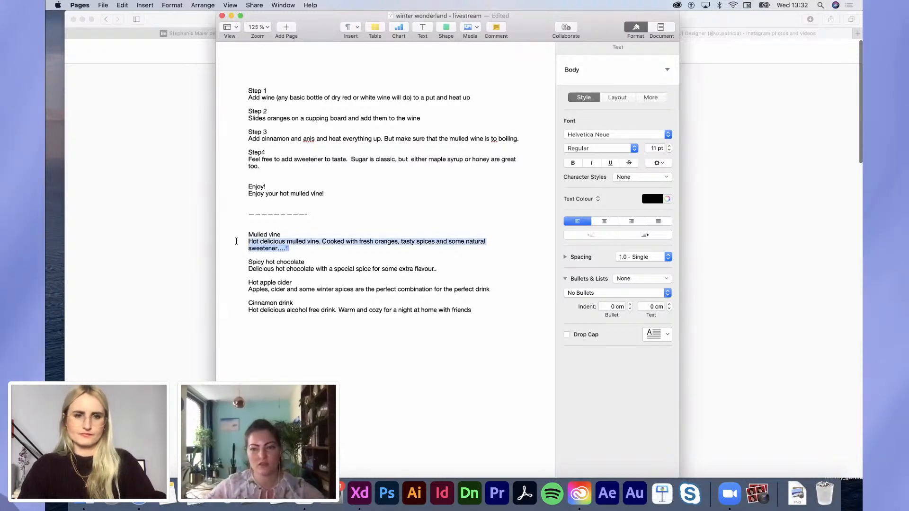
pyautogui.hotkey('ctrl', 'Right')
# Step: Paste the mulled vine description over the placeholder text and set it in Termina 12
pyautogui.doubleClick(582, 252)
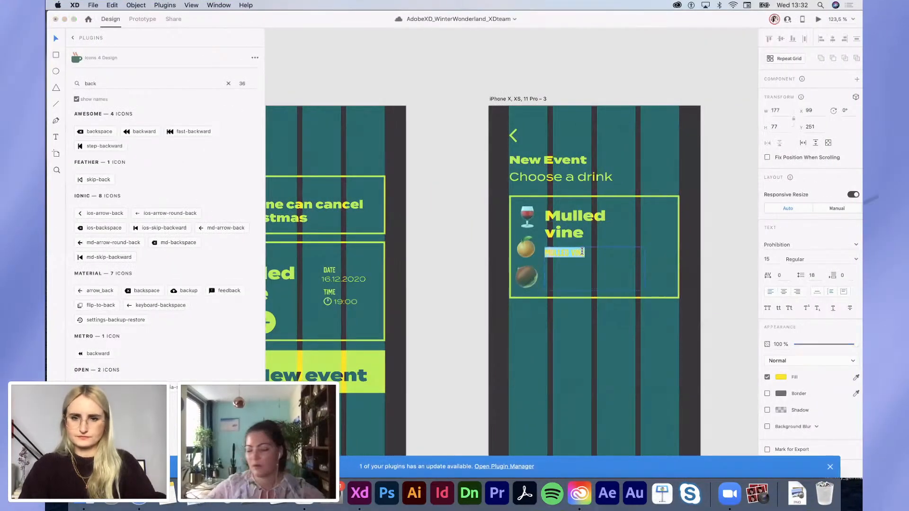
pyautogui.press('super+v')
pyautogui.rightClick(620, 275)
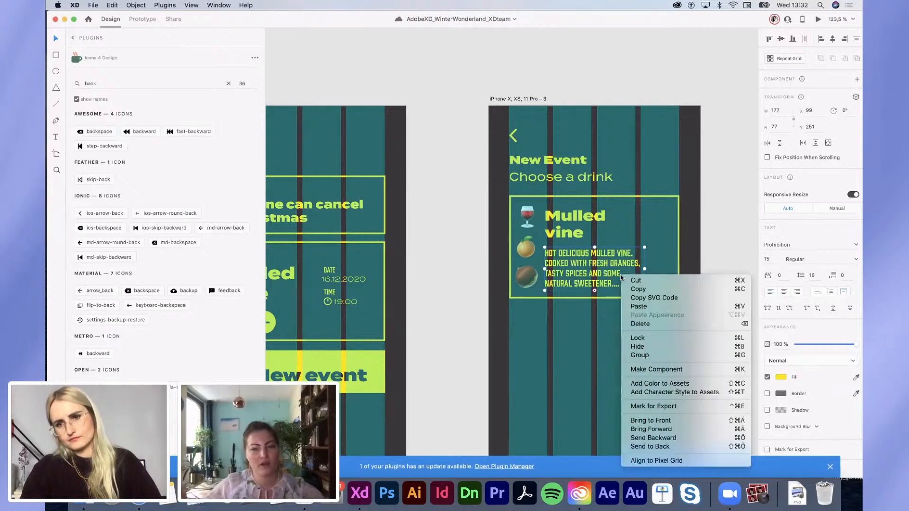
pyautogui.press('Escape')
pyautogui.click(814, 259)
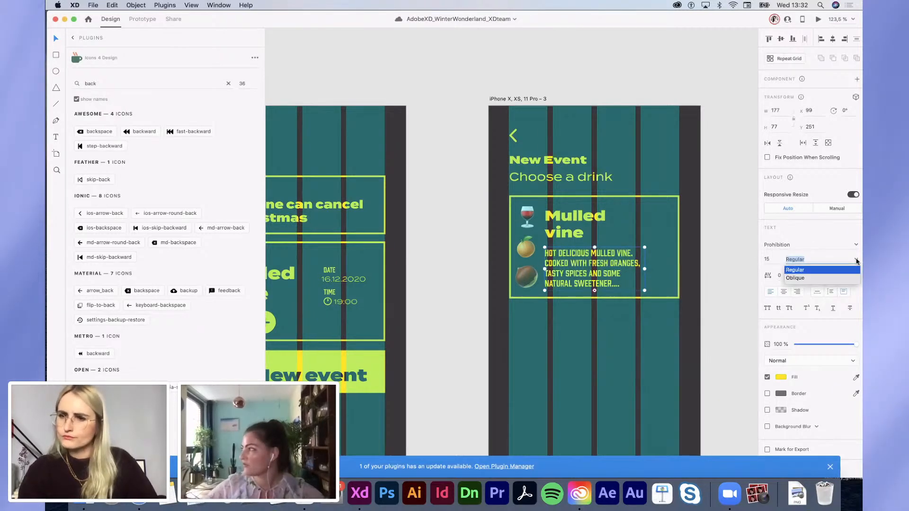
pyautogui.click(807, 244)
pyautogui.write('Termina')
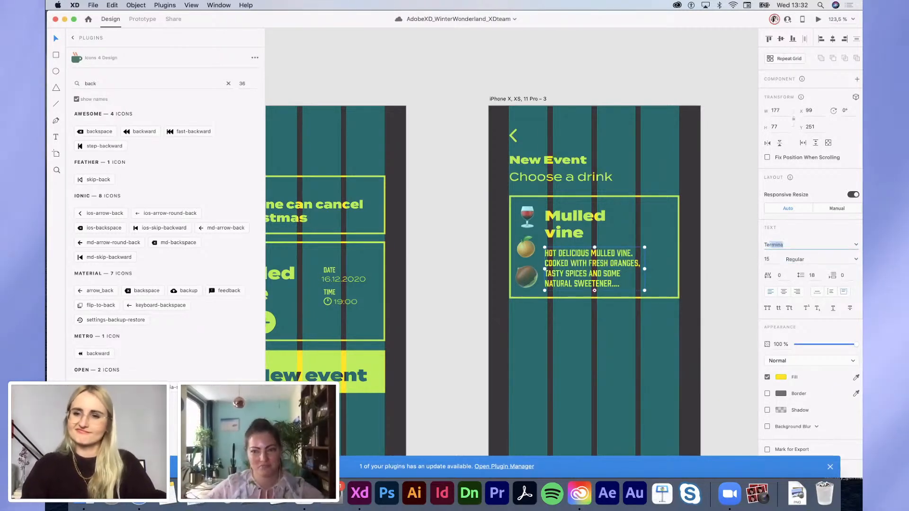
pyautogui.press('Return')
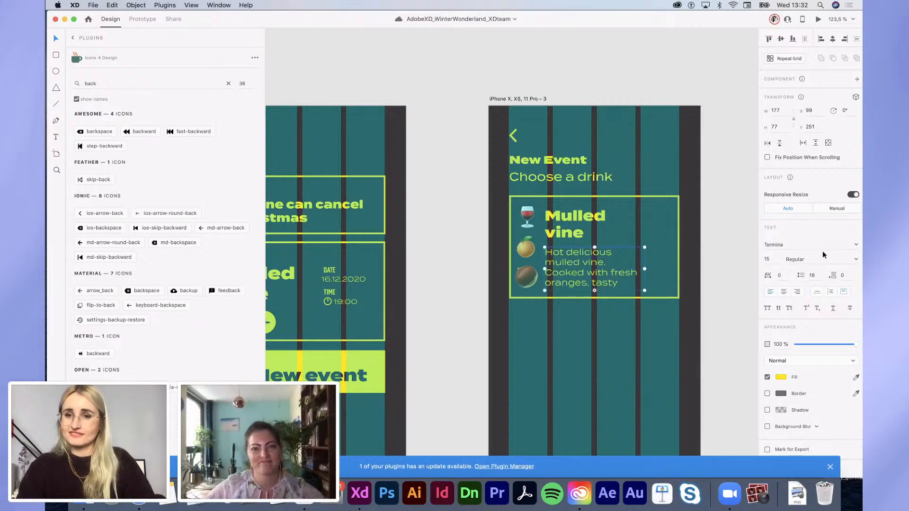
pyautogui.rightClick(769, 261)
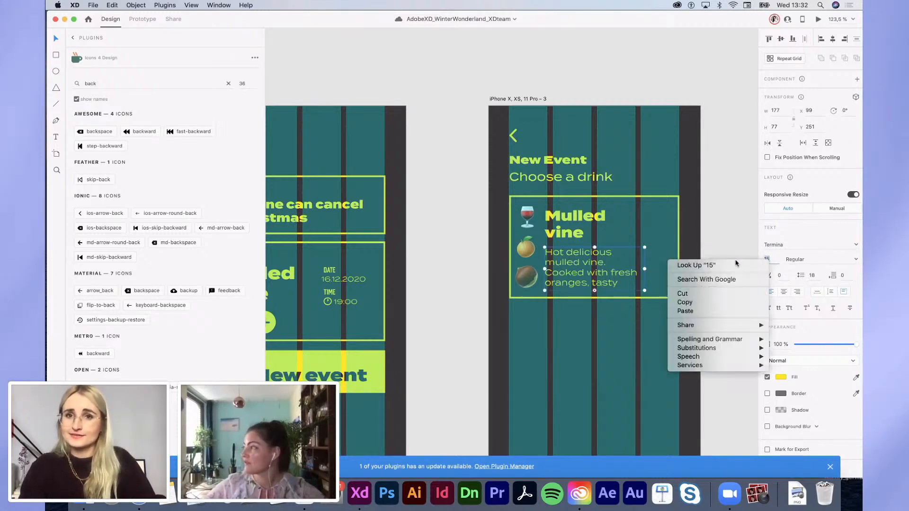
pyautogui.press('Escape')
pyautogui.press('Return')
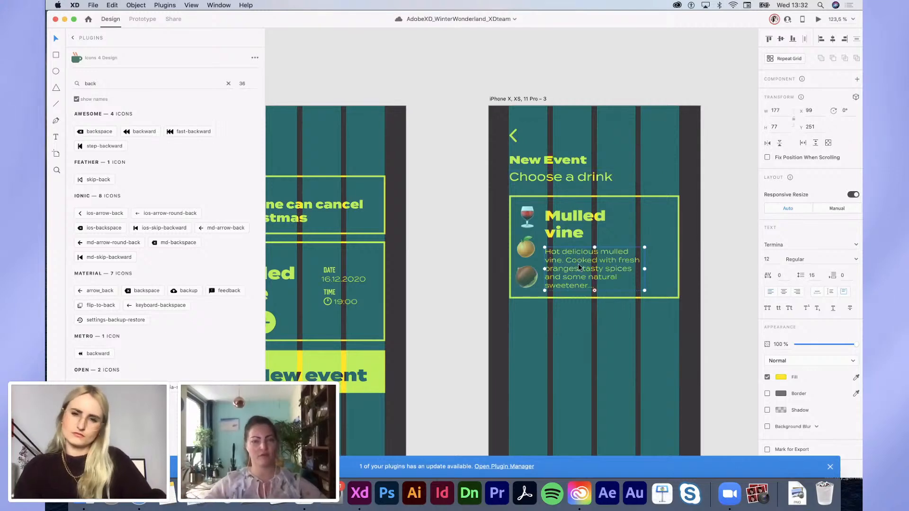
# Step: Move the description up under the Mulled vine title, beside the emoji column
pyautogui.click(563, 223)
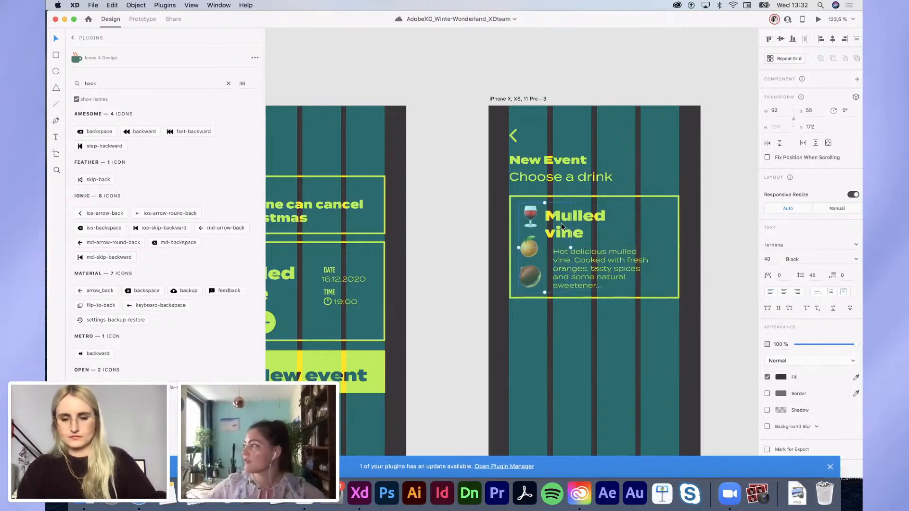
pyautogui.click(596, 211)
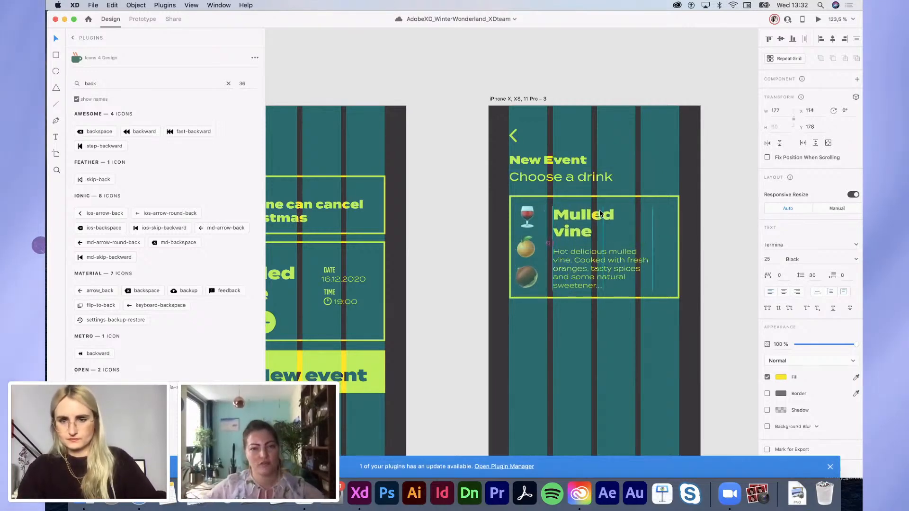
pyautogui.moveTo(604, 271); pyautogui.dragTo(601, 266)
pyautogui.click(512, 193)
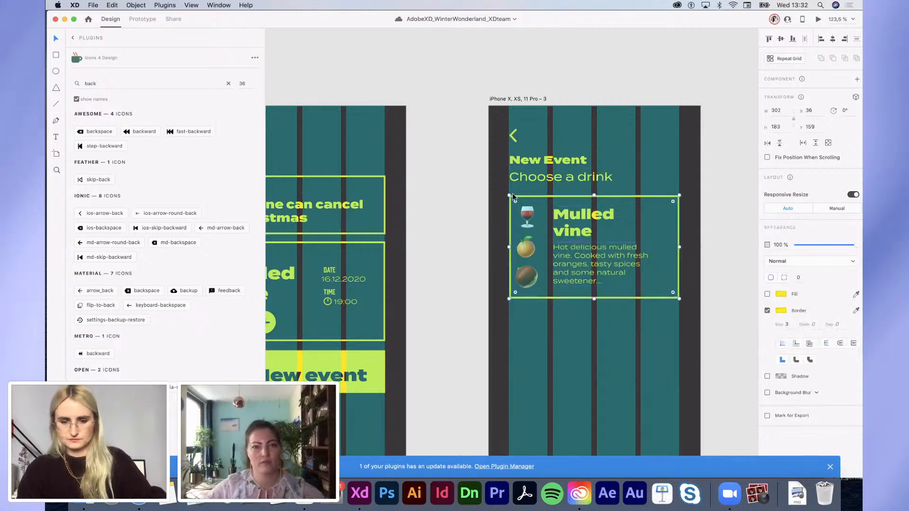
# Step: Draw a small box in the card's bottom-right corner and shrink the description text to size 10
pyautogui.press('r')
pyautogui.moveTo(678, 297); pyautogui.dragTo(632, 276)
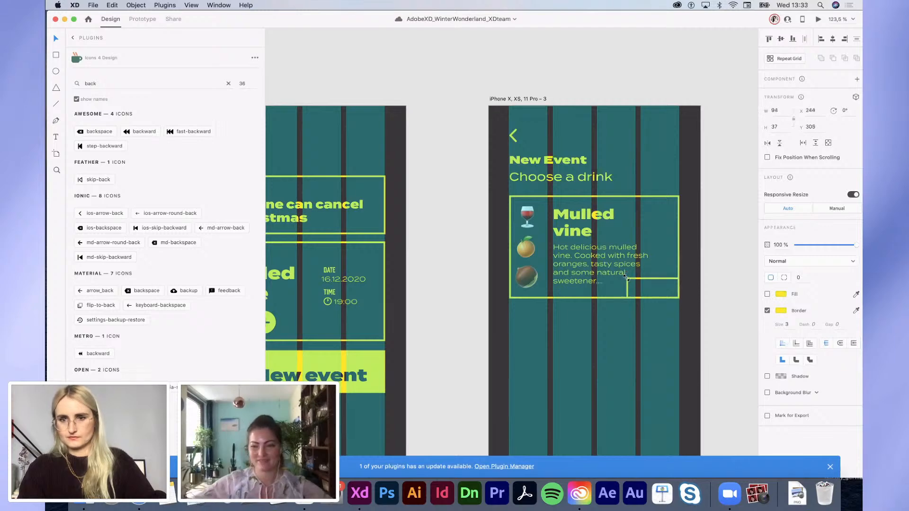
pyautogui.click(610, 266)
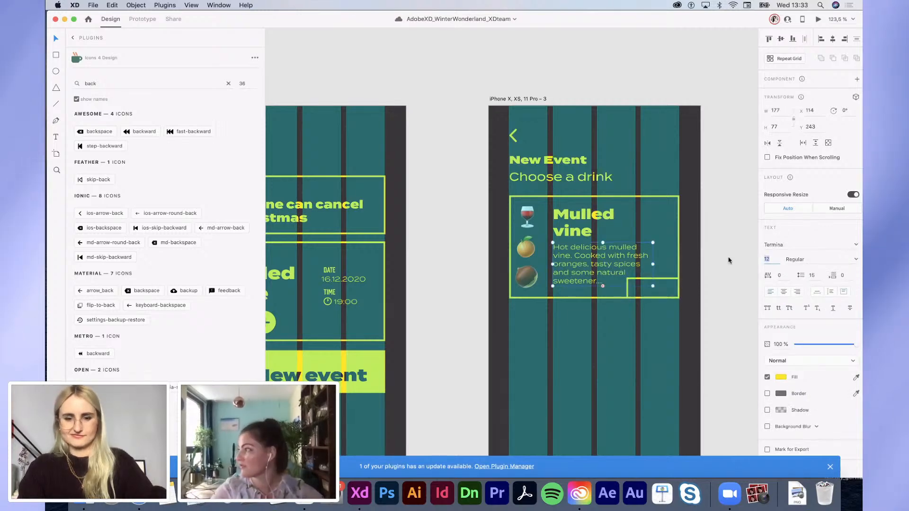
pyautogui.write('10')
pyautogui.press('Return')
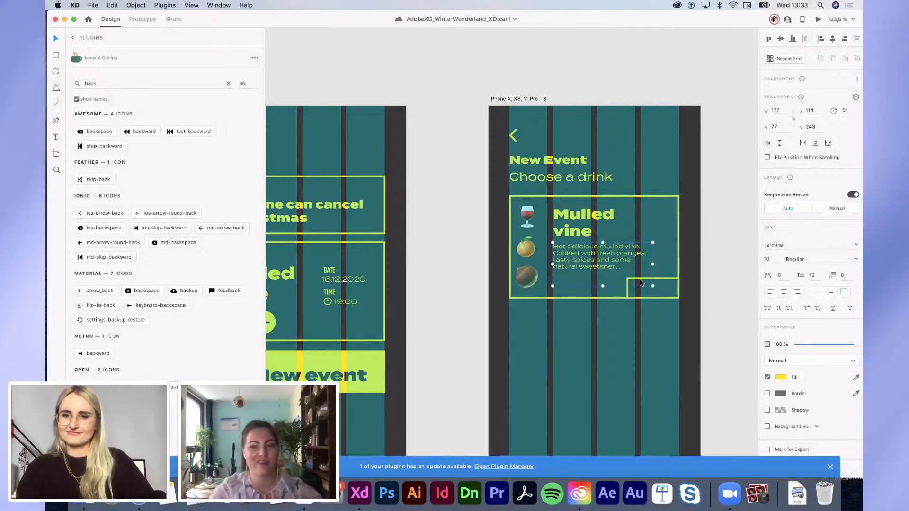
pyautogui.scroll(2, 641, 283)
pyautogui.click(683, 283)
pyautogui.scroll(5, 649, 278)
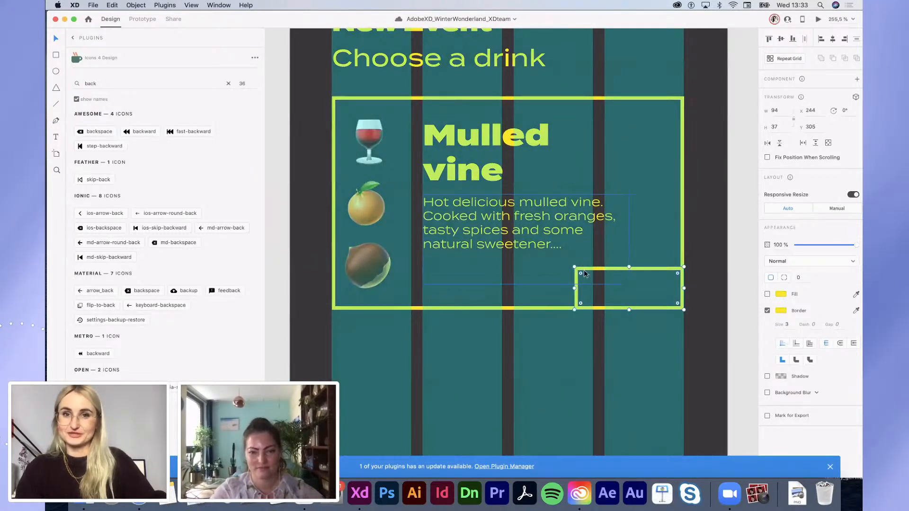
pyautogui.moveTo(572, 265); pyautogui.dragTo(571, 262)
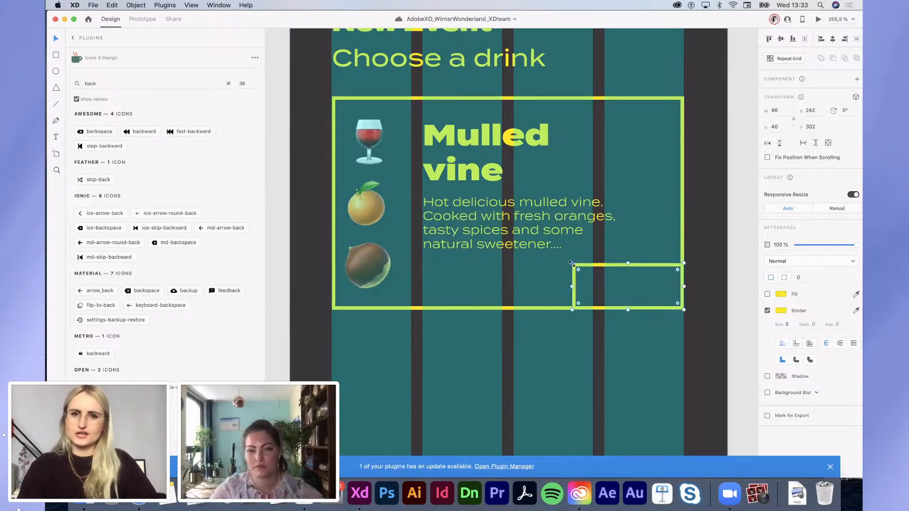
# Step: Paste a copy of the Mulled vine title near the box and retype it as 'Choose'
pyautogui.click(466, 145)
pyautogui.click(660, 283)
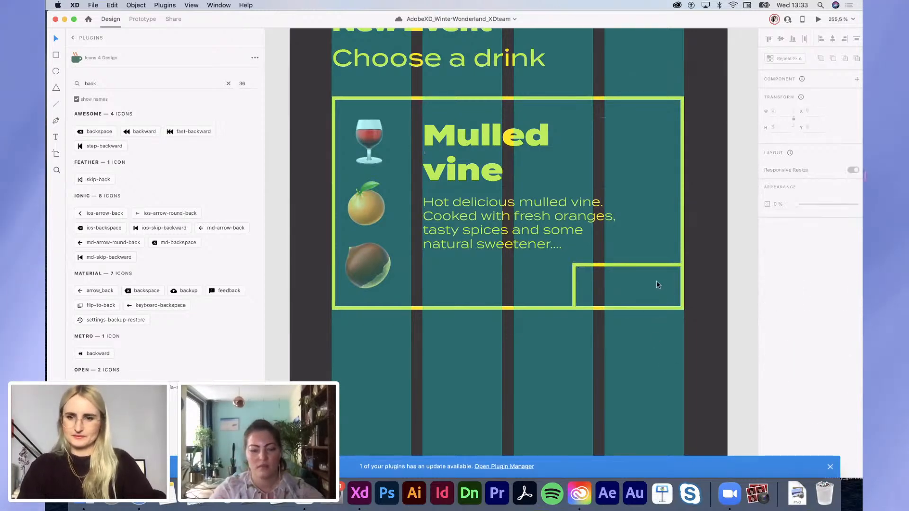
pyautogui.click(643, 265)
pyautogui.press('super+v')
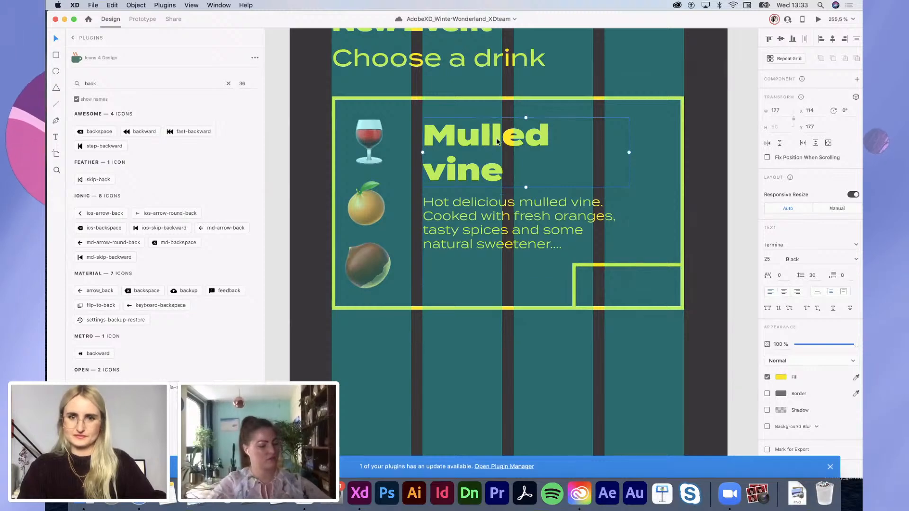
pyautogui.moveTo(495, 137); pyautogui.dragTo(593, 301)
pyautogui.doubleClick(593, 301)
pyautogui.write('Choose')
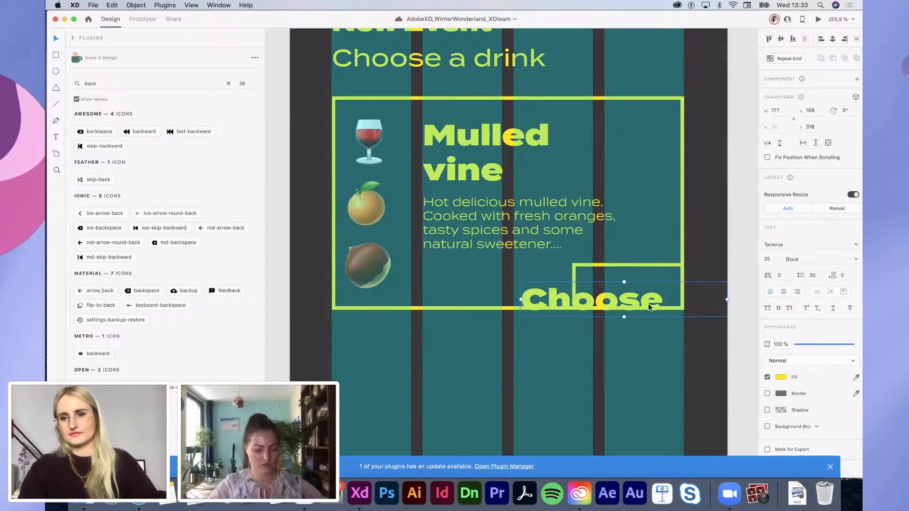
pyautogui.moveTo(649, 308); pyautogui.dragTo(669, 300)
pyautogui.hscroll(1, 668, 301)
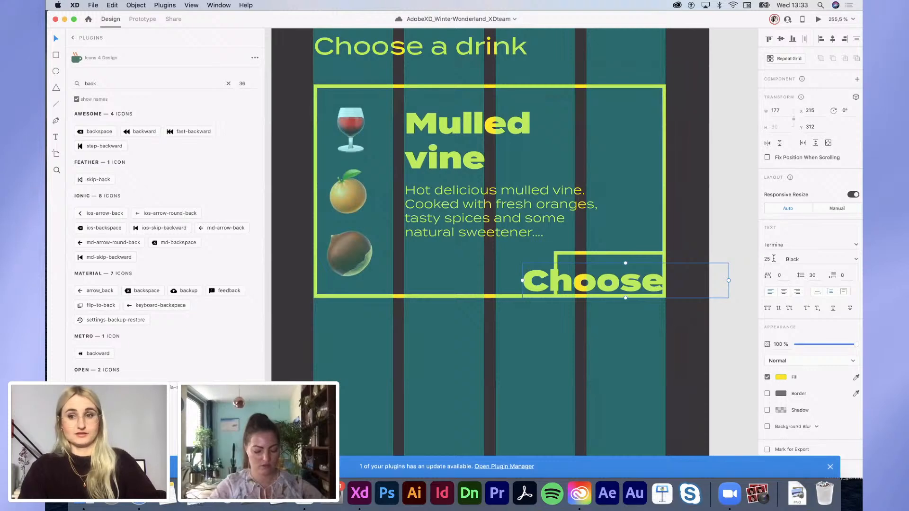
pyautogui.press('Return')
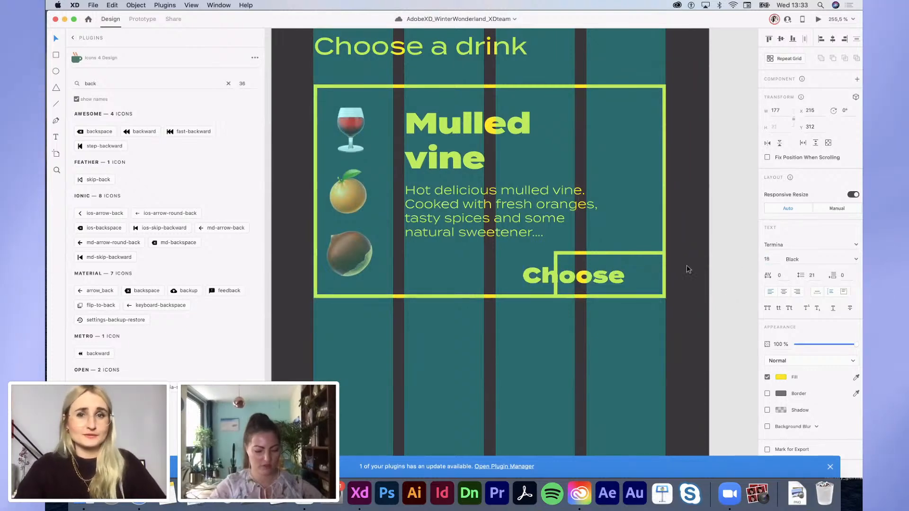
# Step: Fit the Choose text inside the small box at size 10, centred
pyautogui.moveTo(581, 278); pyautogui.dragTo(616, 281)
pyautogui.scroll(-3, 617, 280)
pyautogui.hscroll(1, 616, 281)
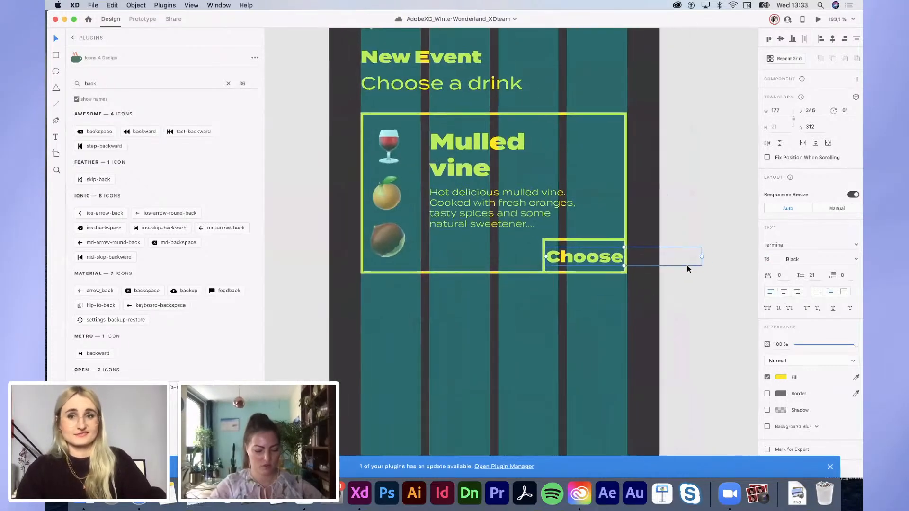
pyautogui.moveTo(700, 255); pyautogui.dragTo(625, 256)
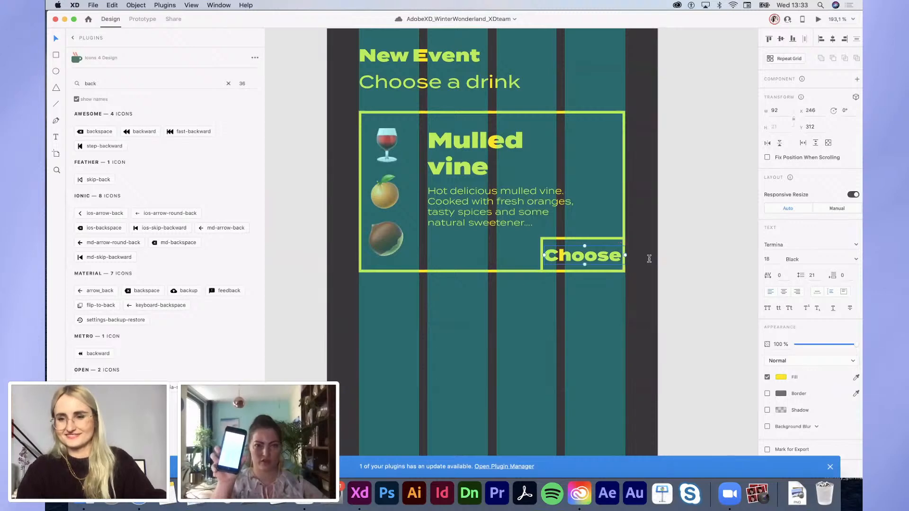
pyautogui.write('10')
pyautogui.press('Return')
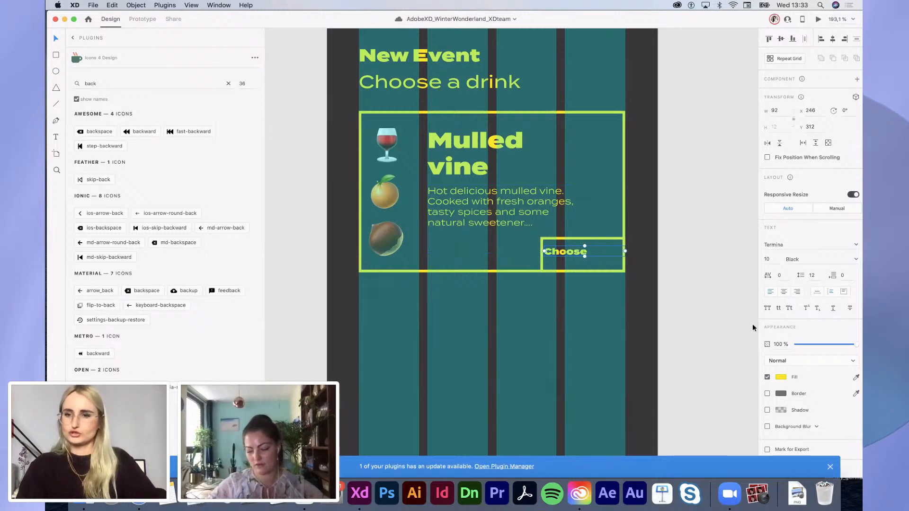
pyautogui.click(783, 292)
pyautogui.scroll(3, 640, 279)
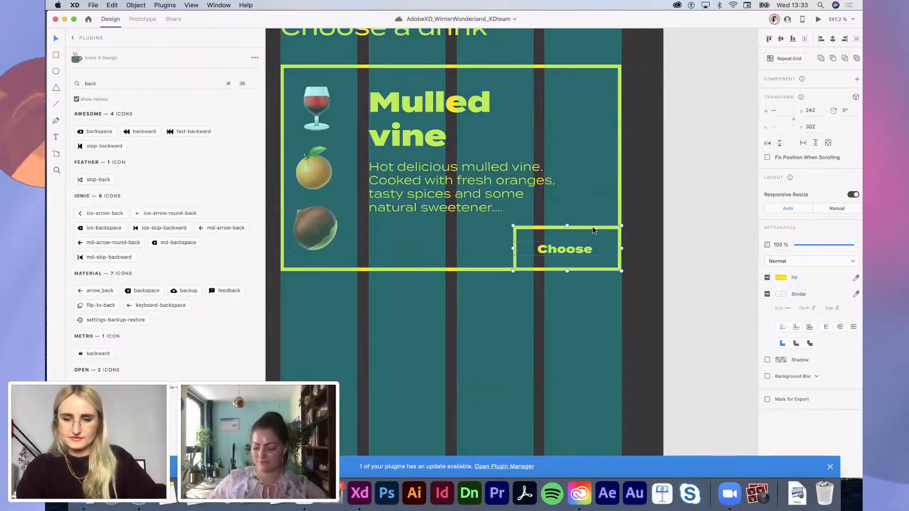
# Step: Make the Choose button a component and give its outline box a background blur
pyautogui.press('Escape')
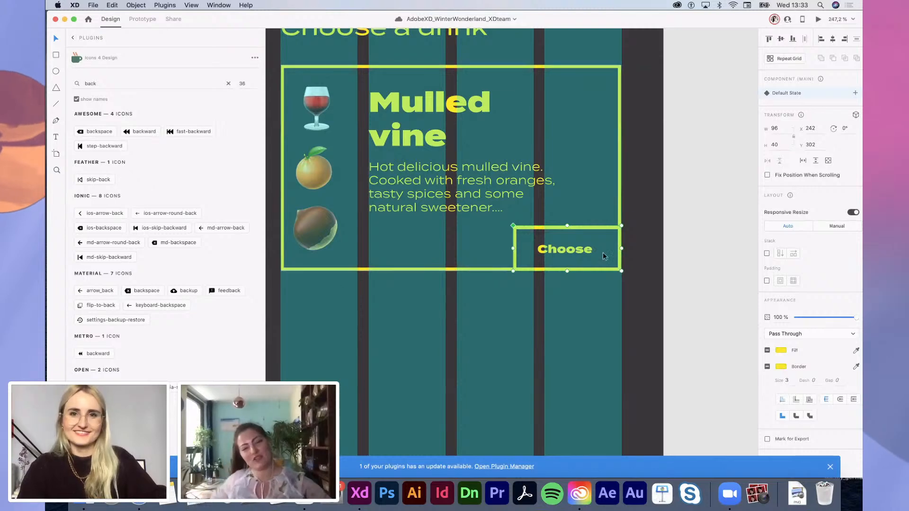
pyautogui.scroll(-5, 656, 263)
pyautogui.scroll(4, 655, 263)
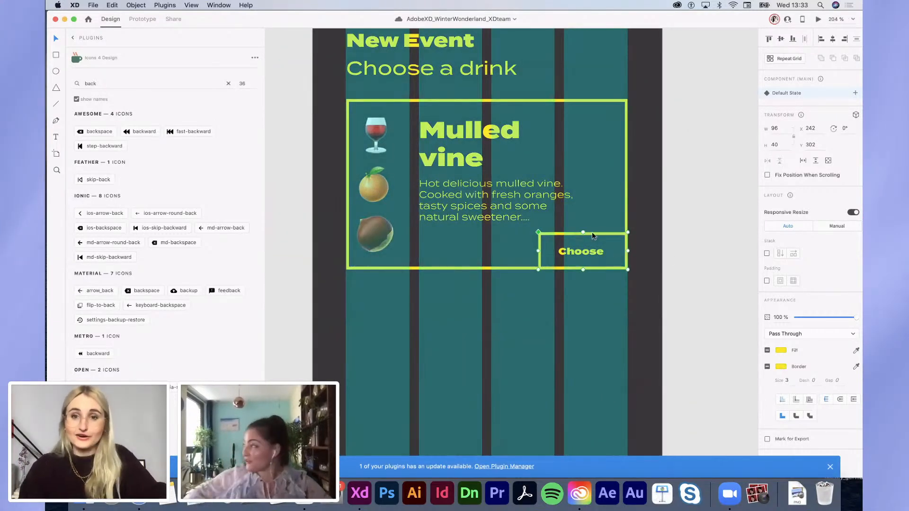
pyautogui.click(635, 242)
pyautogui.doubleClick(623, 235)
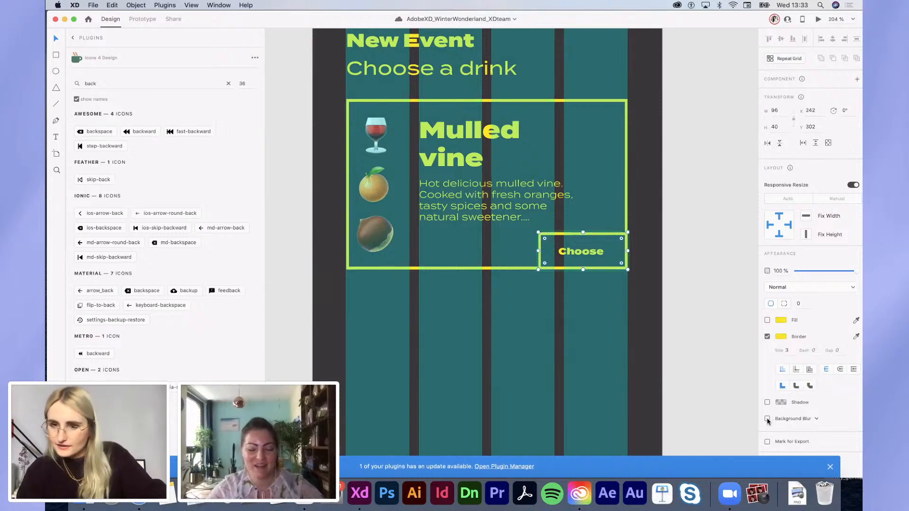
pyautogui.click(767, 419)
pyautogui.click(720, 391)
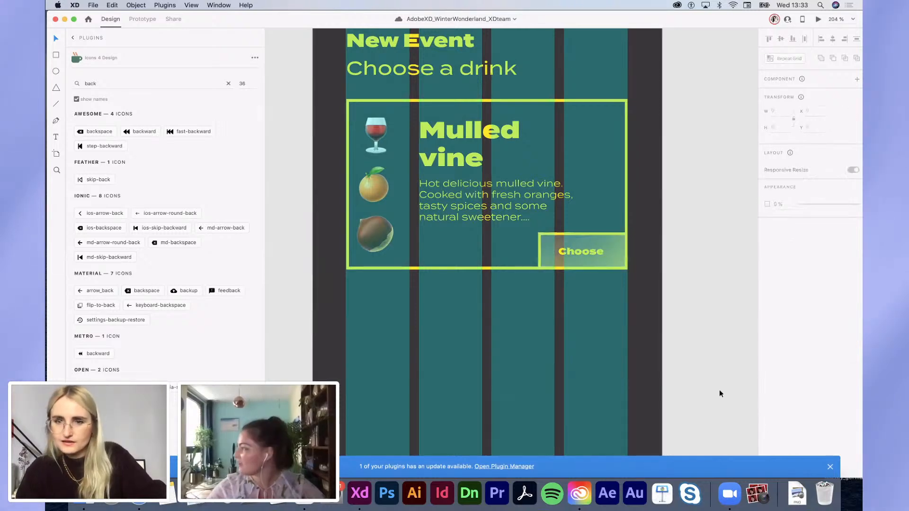
pyautogui.scroll(-5, 720, 391)
# Step: Try turning the Mulled vine card into a repeat grid, then break it apart again
pyautogui.scroll(-2, 719, 391)
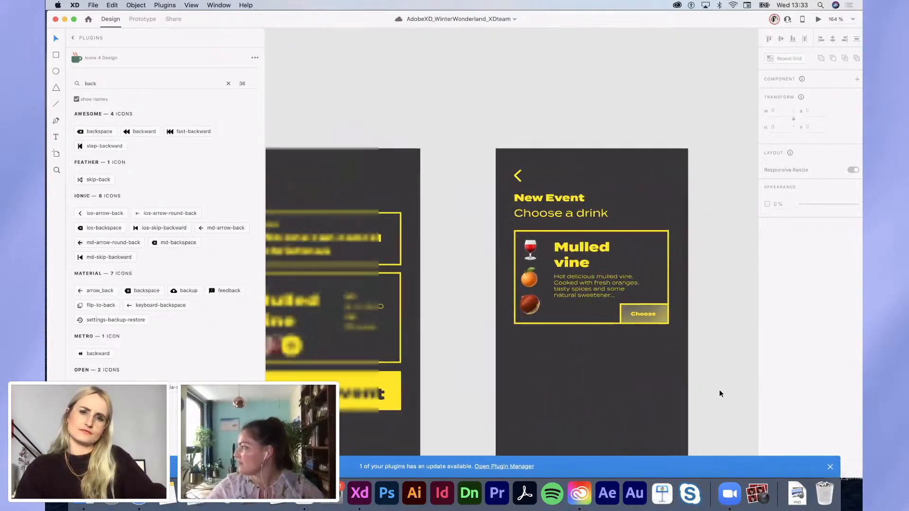
pyautogui.scroll(-3, 719, 391)
pyautogui.hscroll(2, 720, 391)
pyautogui.click(576, 218)
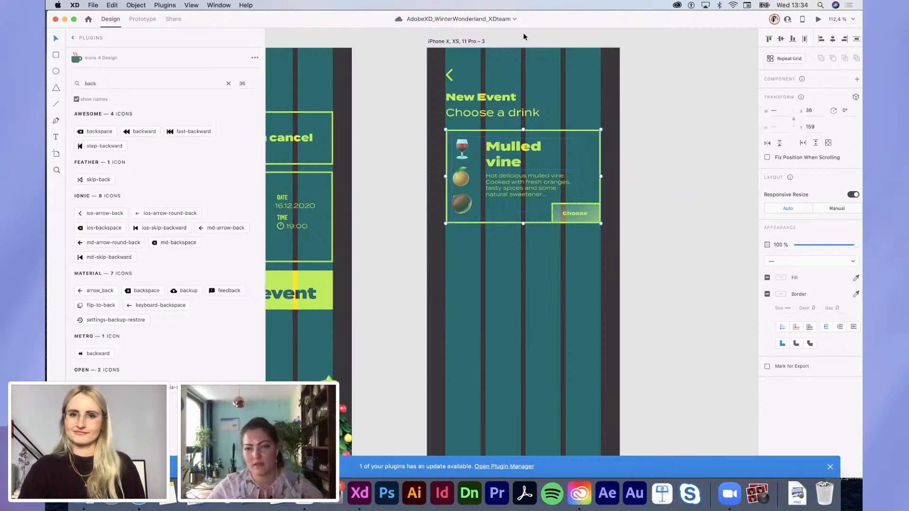
pyautogui.click(786, 60)
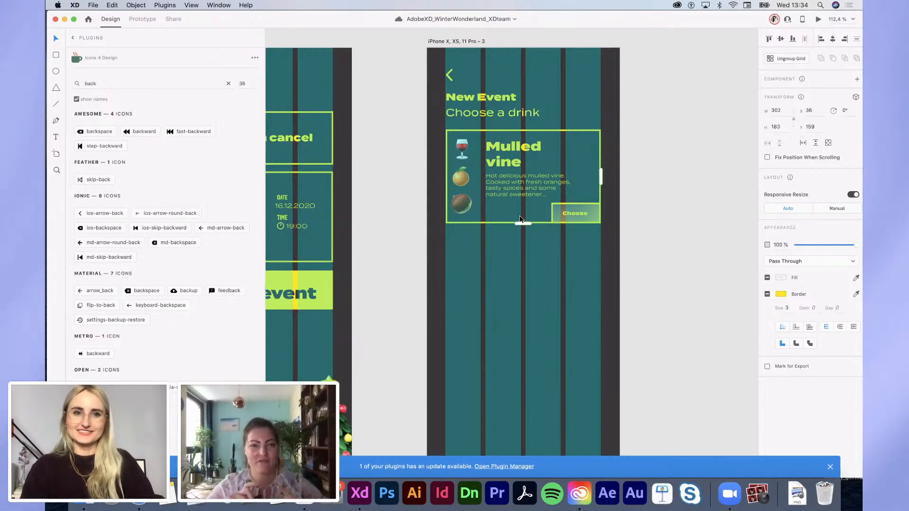
pyautogui.scroll(-3, 520, 222)
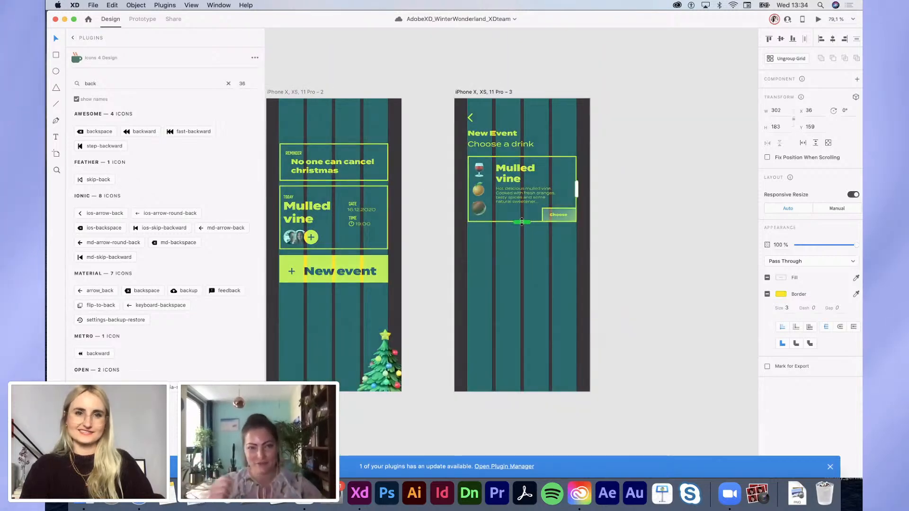
pyautogui.scroll(-1, 521, 222)
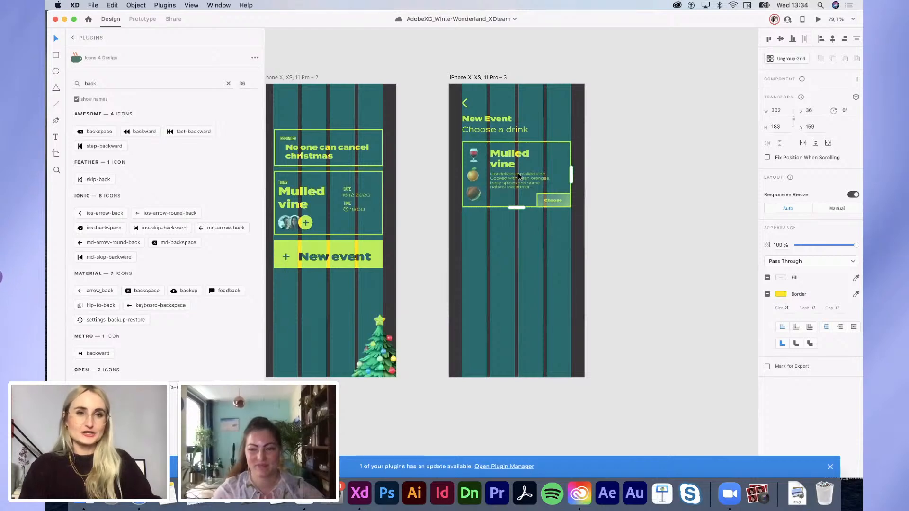
pyautogui.scroll(3, 520, 175)
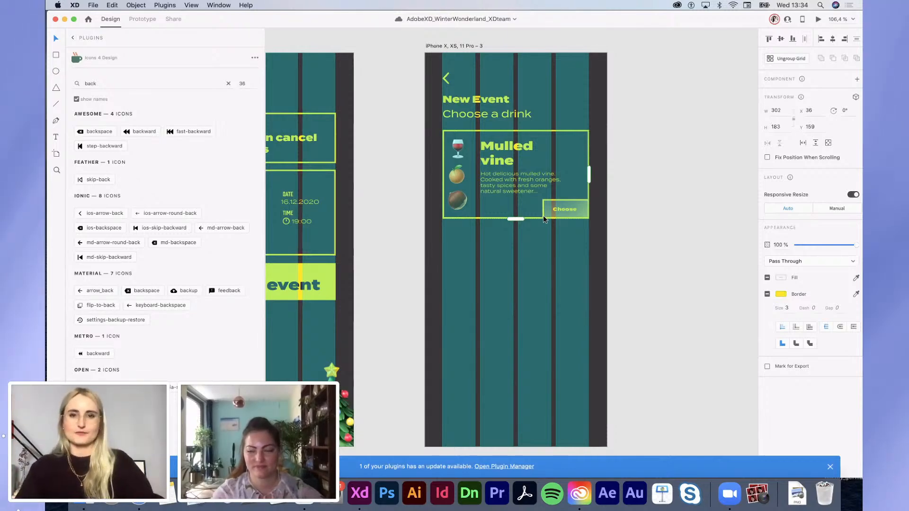
pyautogui.scroll(-2, 543, 218)
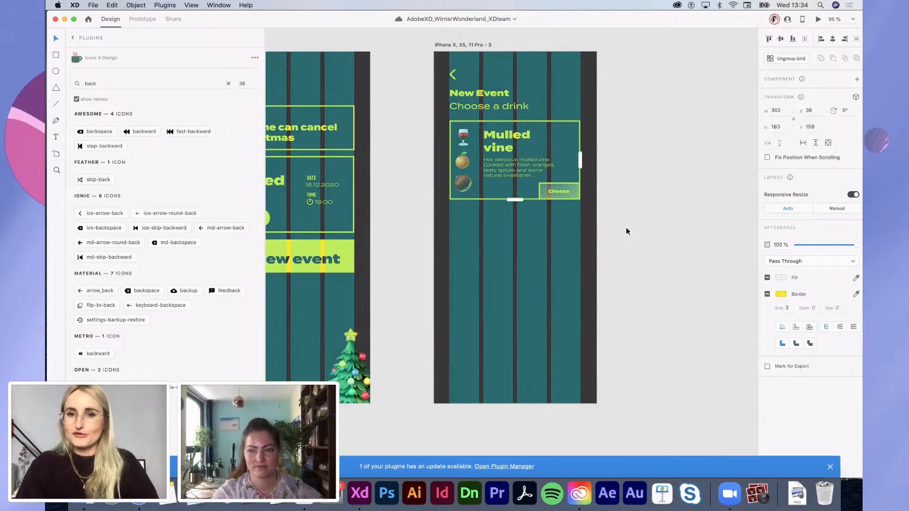
pyautogui.click(786, 59)
pyautogui.press('super+z')
pyautogui.press('super+z')
pyautogui.press('super+z')
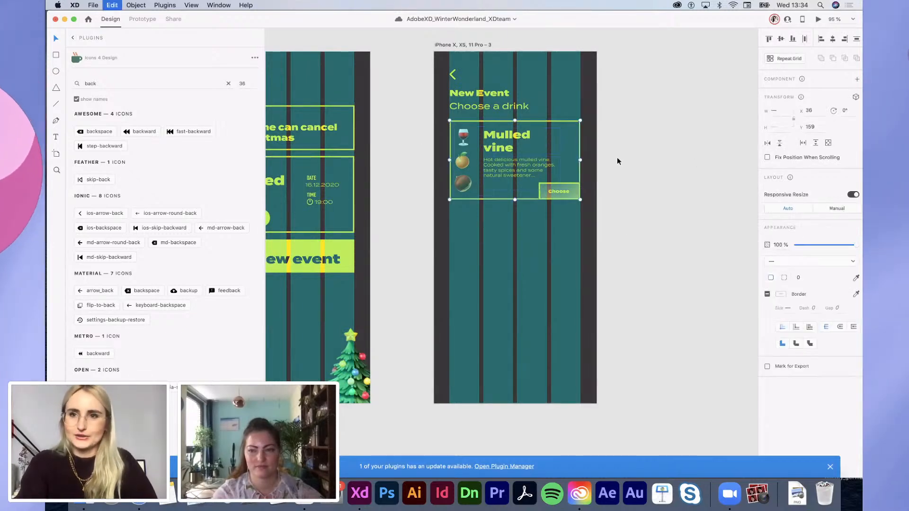
# Step: Group all the card's objects, including the Choose button, and make the group a repeat grid
pyautogui.click(566, 185)
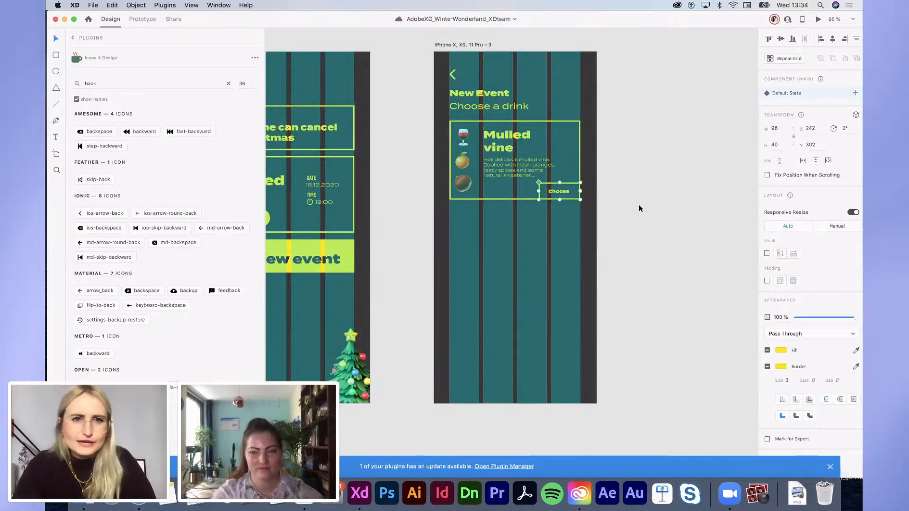
pyautogui.moveTo(618, 227); pyautogui.dragTo(425, 118)
pyautogui.press('super+g')
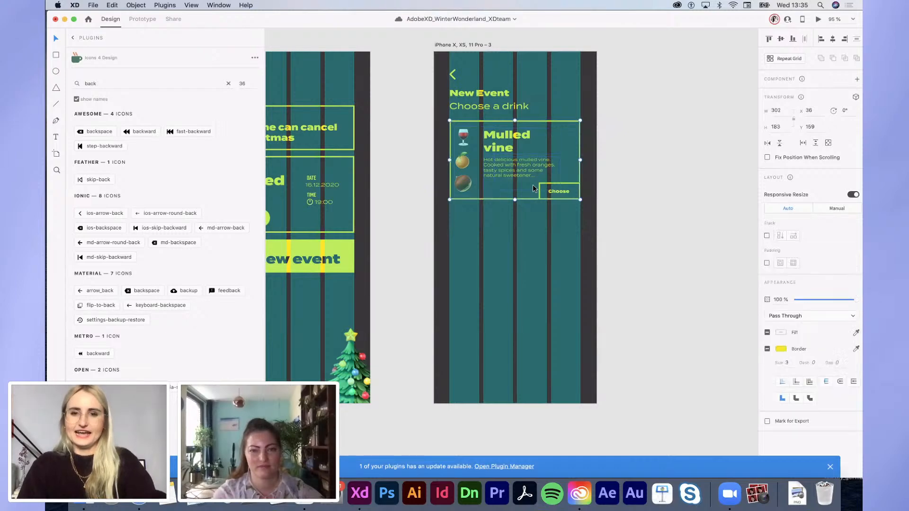
pyautogui.click(786, 60)
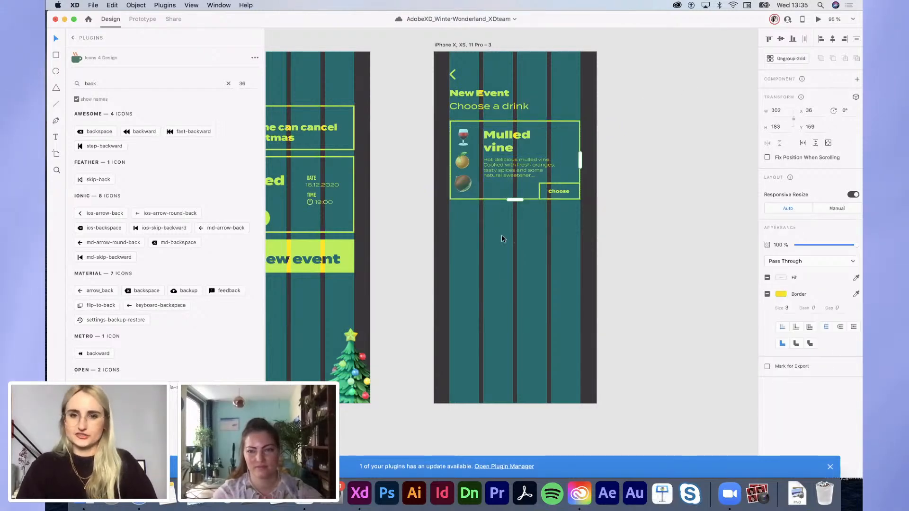
# Step: Drag the repeat grid down to repeat the Mulled vine card four times
pyautogui.moveTo(515, 199); pyautogui.dragTo(488, 456)
pyautogui.scroll(-3, 489, 455)
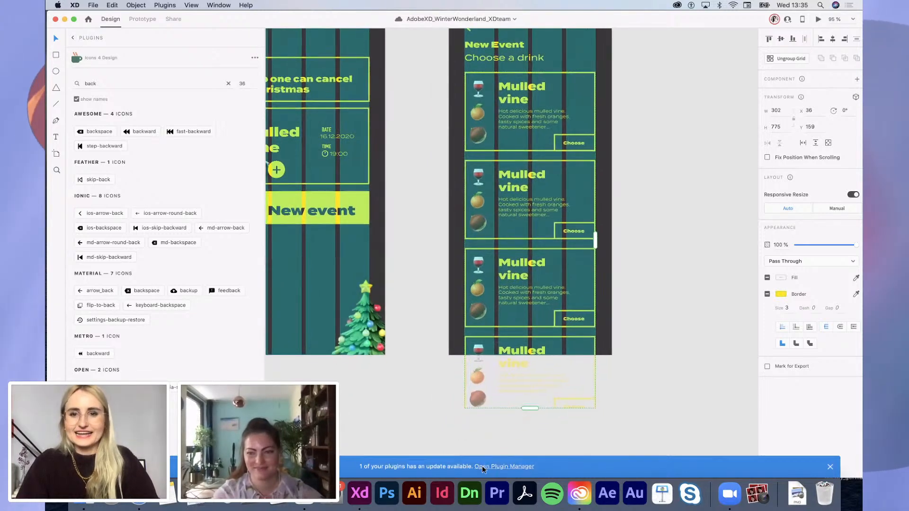
pyautogui.scroll(-5, 521, 324)
# Step: Make the third iPhone artboard 1008 high, then switch back to the Pages notes
pyautogui.click(499, 149)
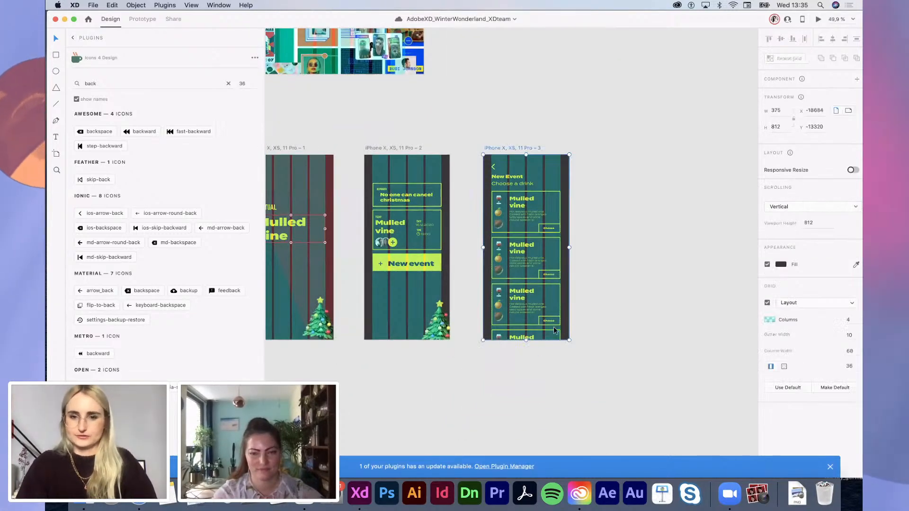
pyautogui.moveTo(523, 345); pyautogui.dragTo(520, 400)
pyautogui.scroll(3, 512, 385)
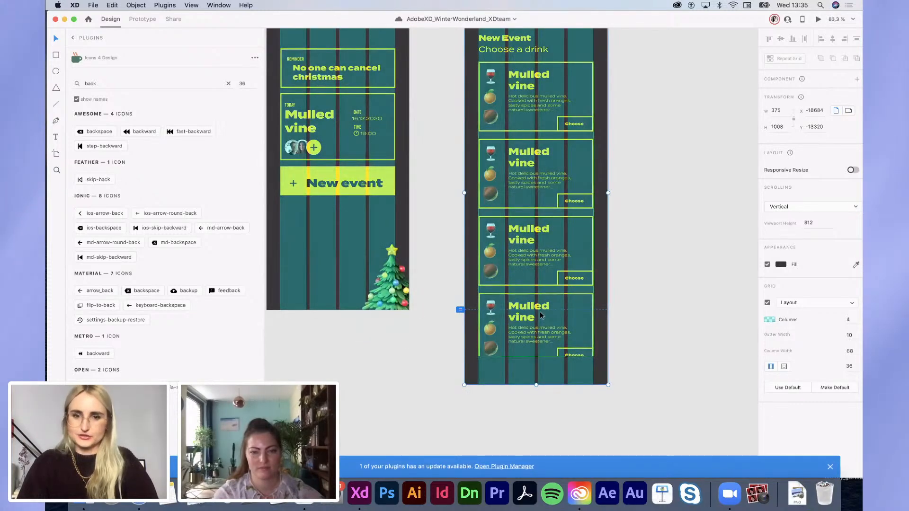
pyautogui.scroll(5, 542, 322)
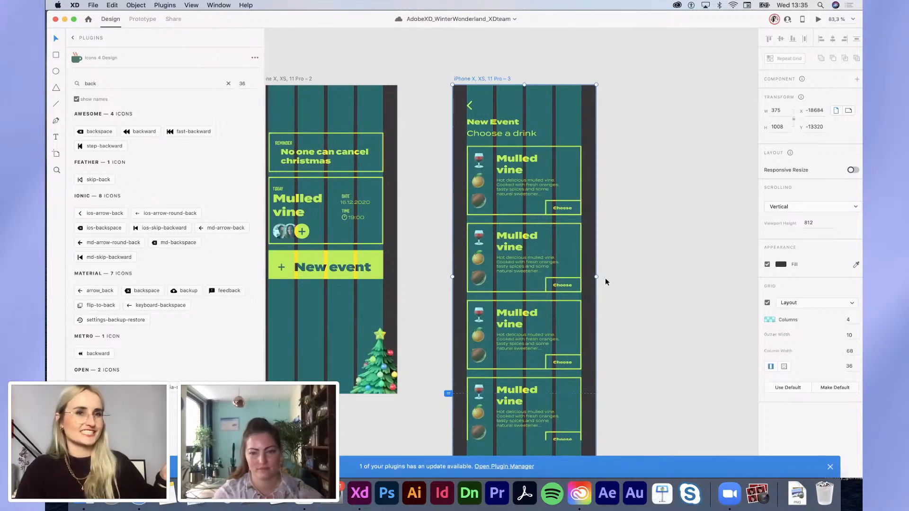
pyautogui.scroll(3, 627, 248)
pyautogui.hscroll(-2, 505, 278)
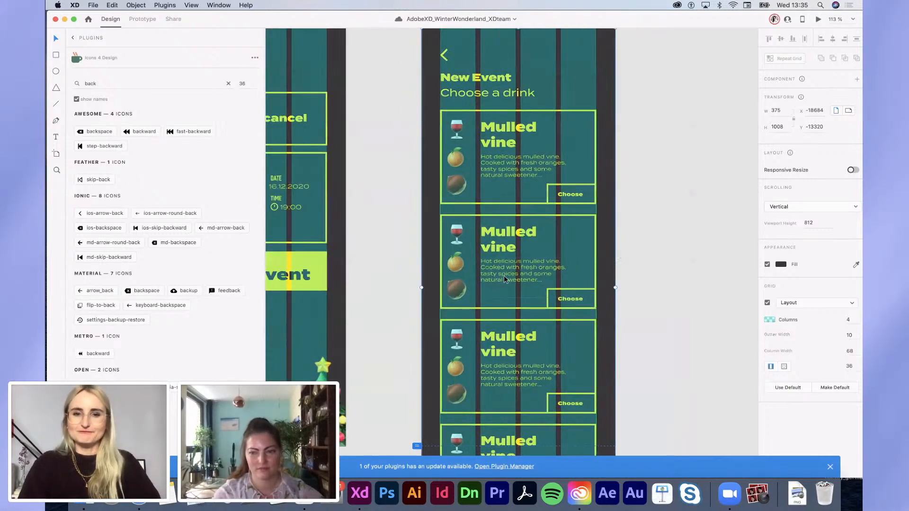
pyautogui.click(502, 238)
pyautogui.hotkey('ctrl', 'Left')
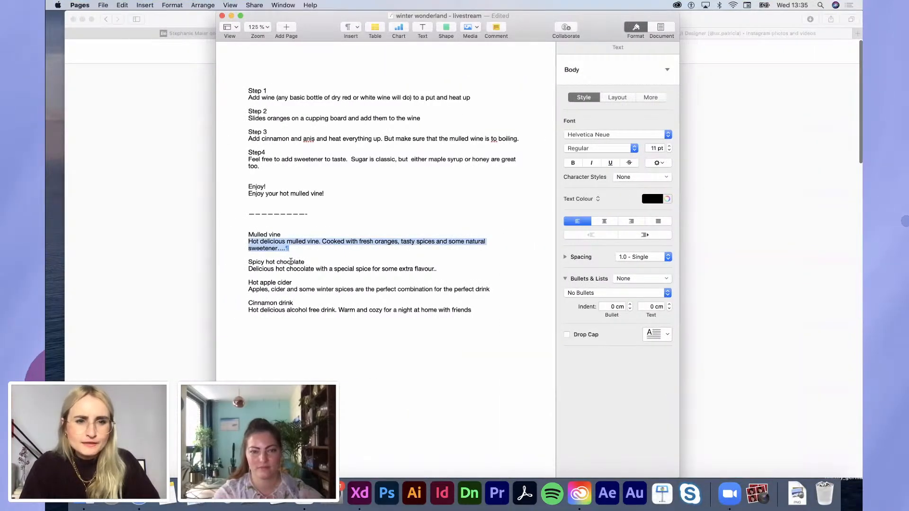
# Step: Retitle the second card 'Spicy hot chocolate' and paste in its description from Pages
pyautogui.moveTo(308, 263); pyautogui.dragTo(233, 264)
pyautogui.press('super+c')
pyautogui.hotkey('ctrl', 'Right')
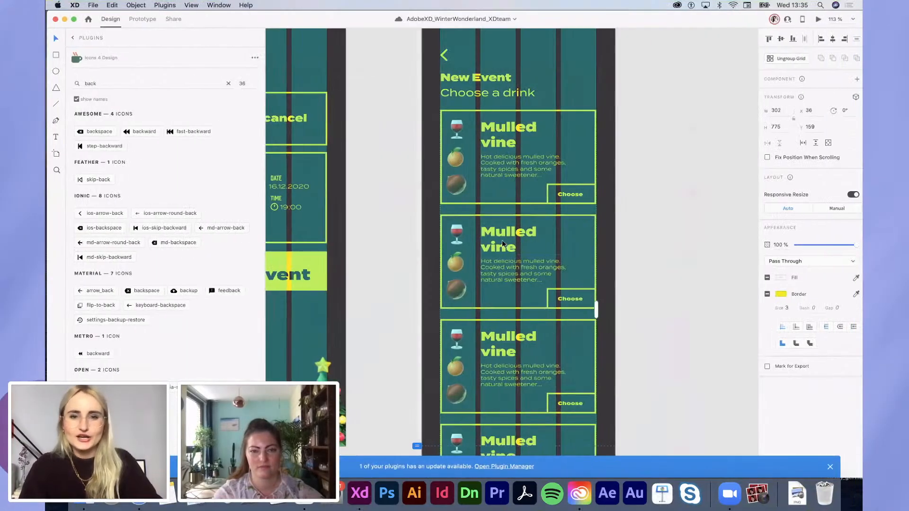
pyautogui.doubleClick(500, 241)
pyautogui.press('super+v')
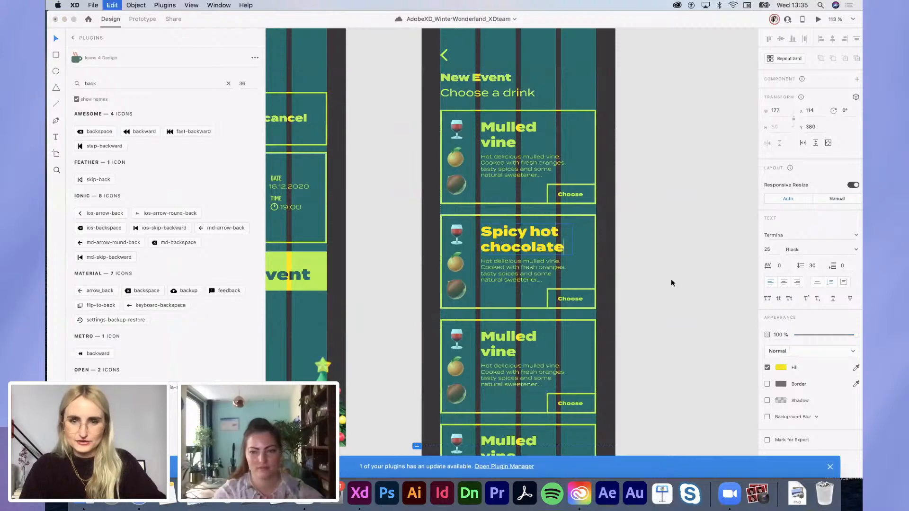
pyautogui.hotkey('ctrl', 'Left')
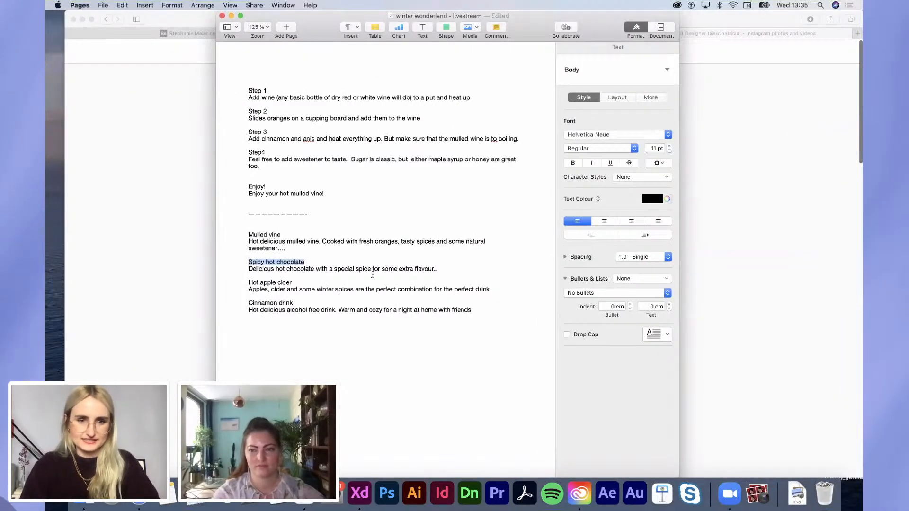
pyautogui.moveTo(441, 269); pyautogui.dragTo(248, 269)
pyautogui.press('super+c')
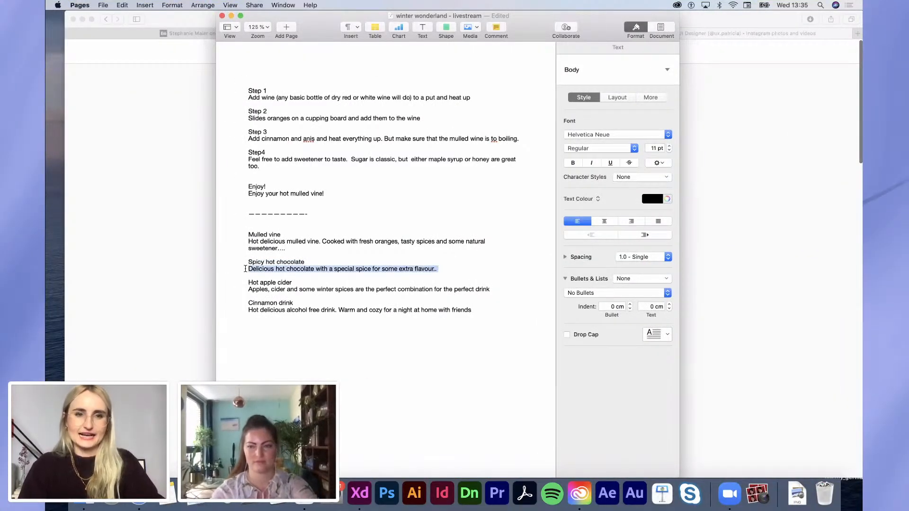
pyautogui.hotkey('ctrl', 'Right')
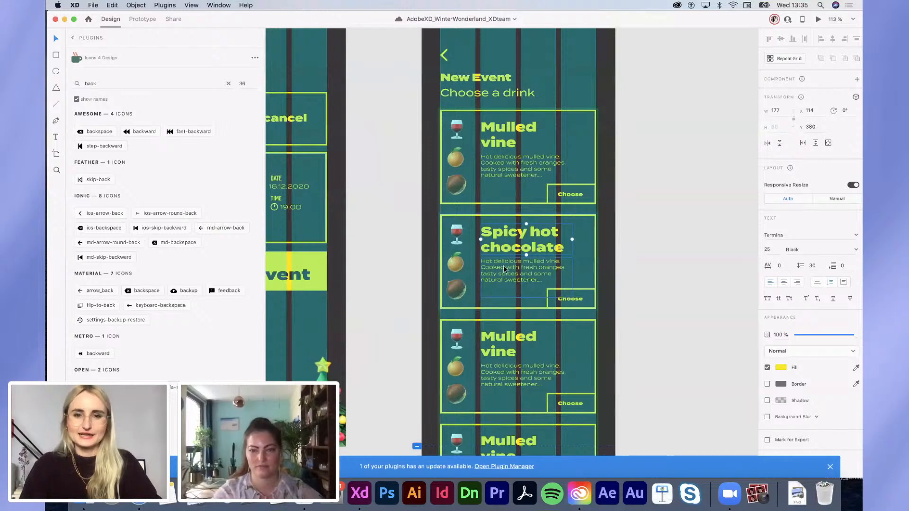
pyautogui.doubleClick(504, 266)
pyautogui.press('super+v')
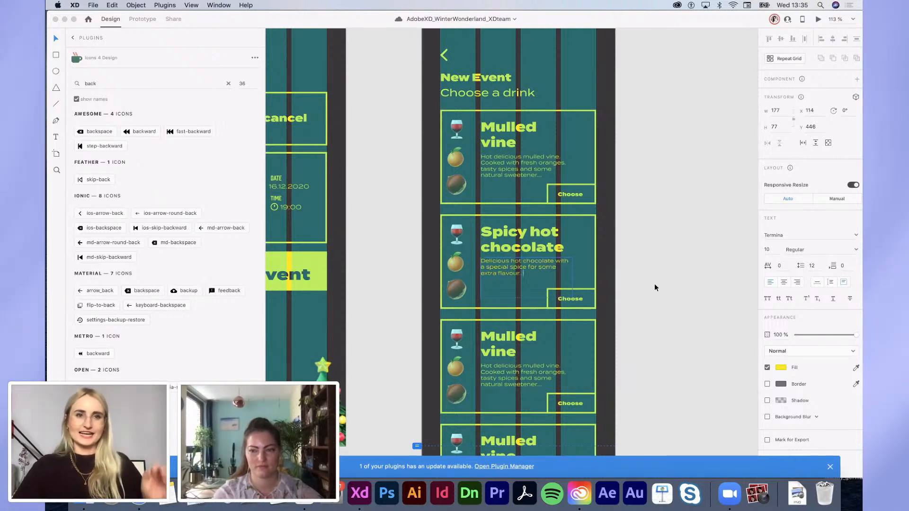
# Step: Retitle the third card 'Hot apple cider' and replace its description with the apple cider text
pyautogui.hotkey('ctrl', 'Left')
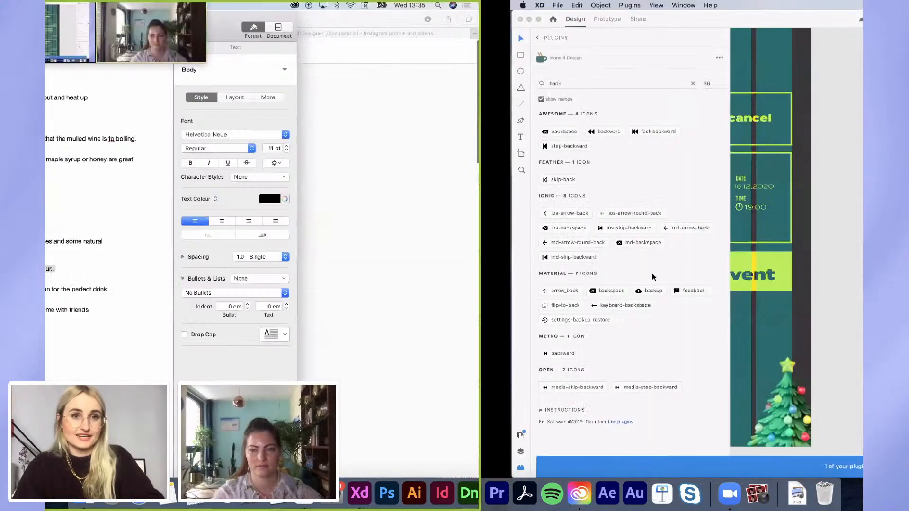
pyautogui.moveTo(248, 280); pyautogui.dragTo(307, 280)
pyautogui.press('super+c')
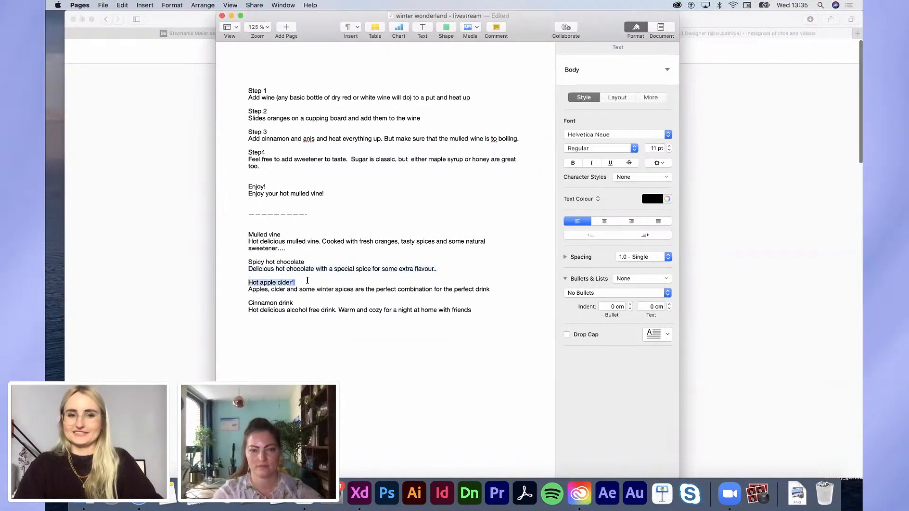
pyautogui.hotkey('ctrl', 'Right')
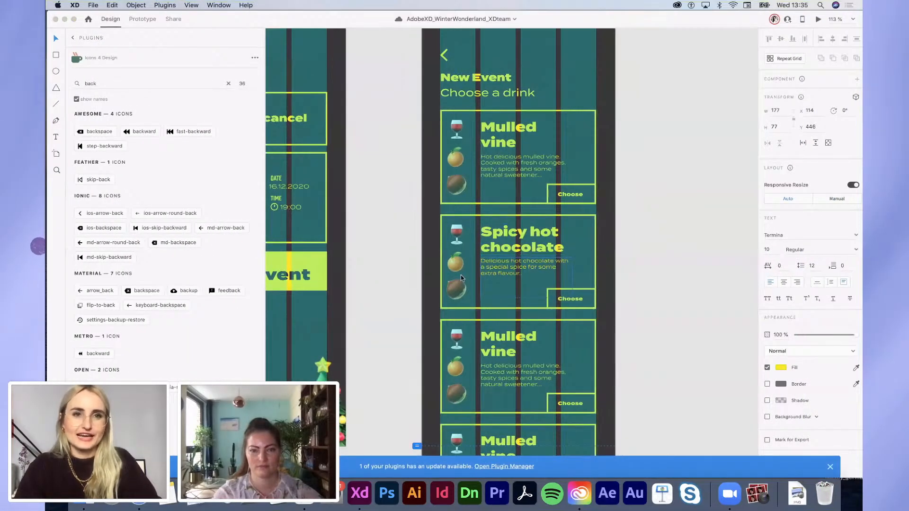
pyautogui.doubleClick(521, 337)
pyautogui.press('super+a')
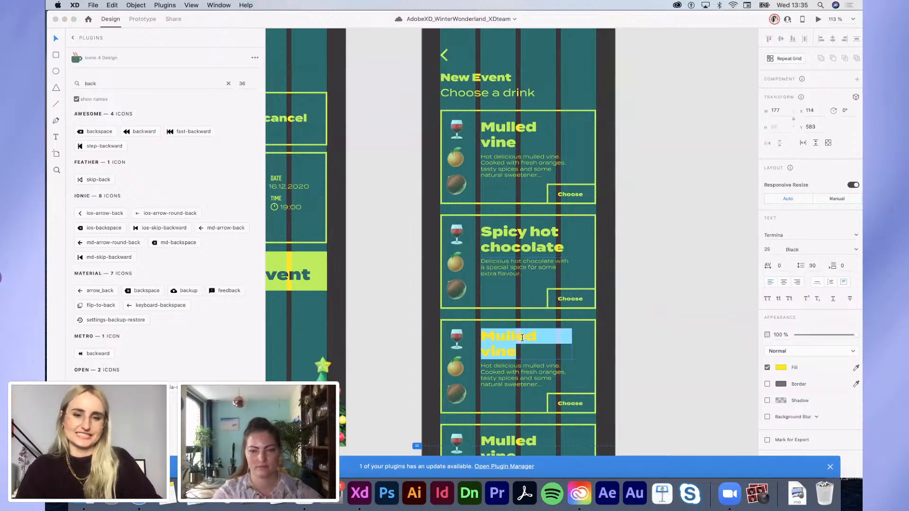
pyautogui.press('super+v')
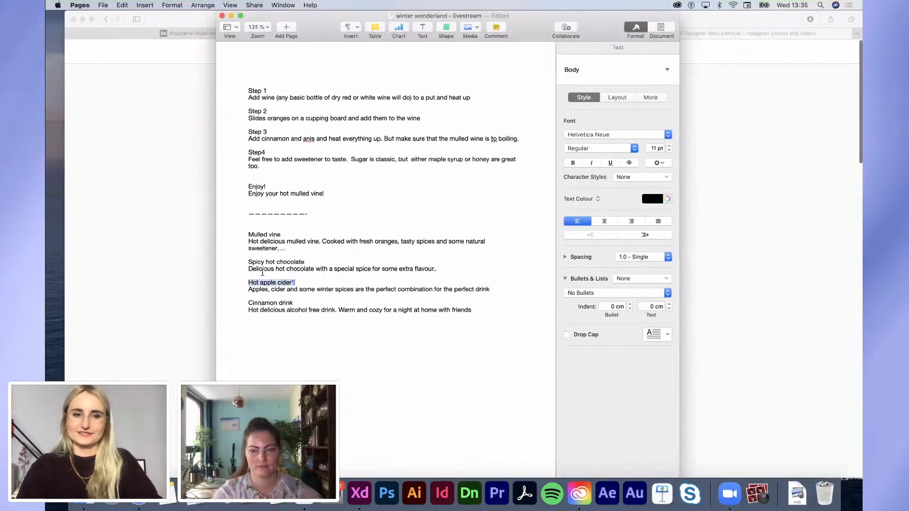
pyautogui.moveTo(251, 288); pyautogui.dragTo(492, 289)
pyautogui.press('super+c')
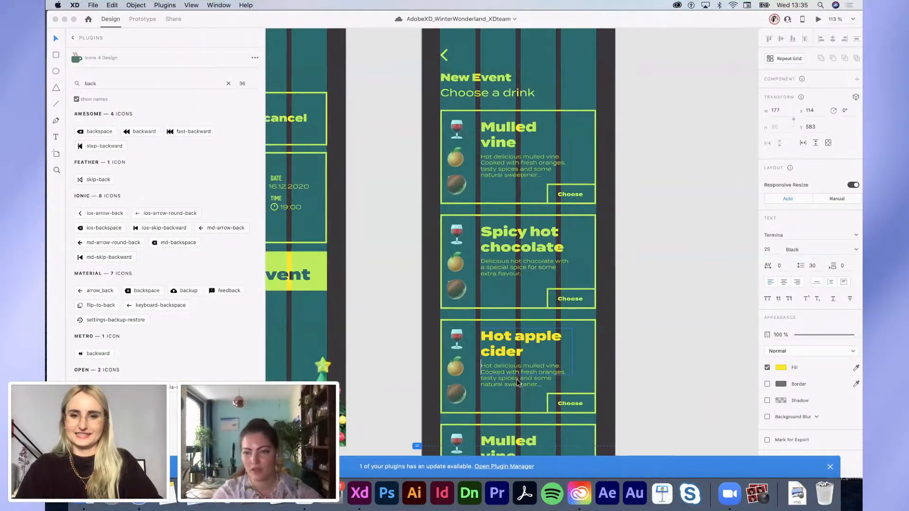
pyautogui.doubleClick(517, 383)
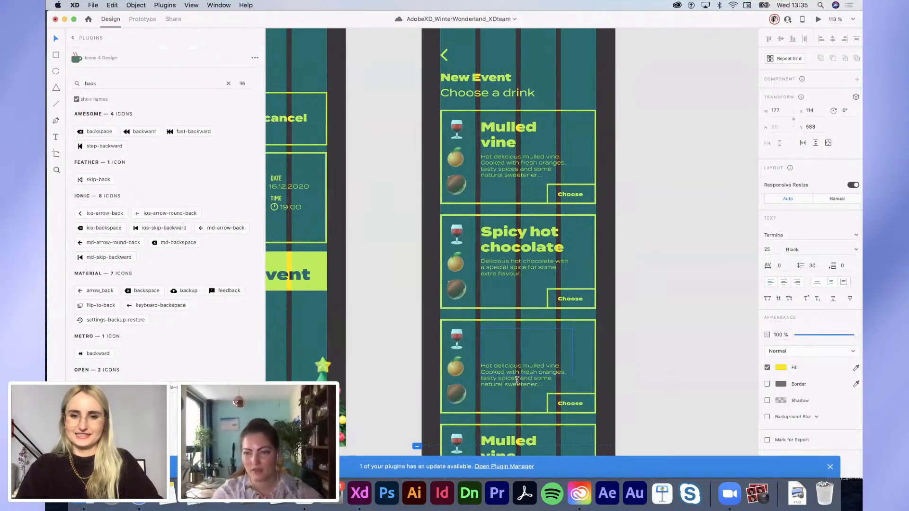
pyautogui.press('super+a')
pyautogui.press('super+v')
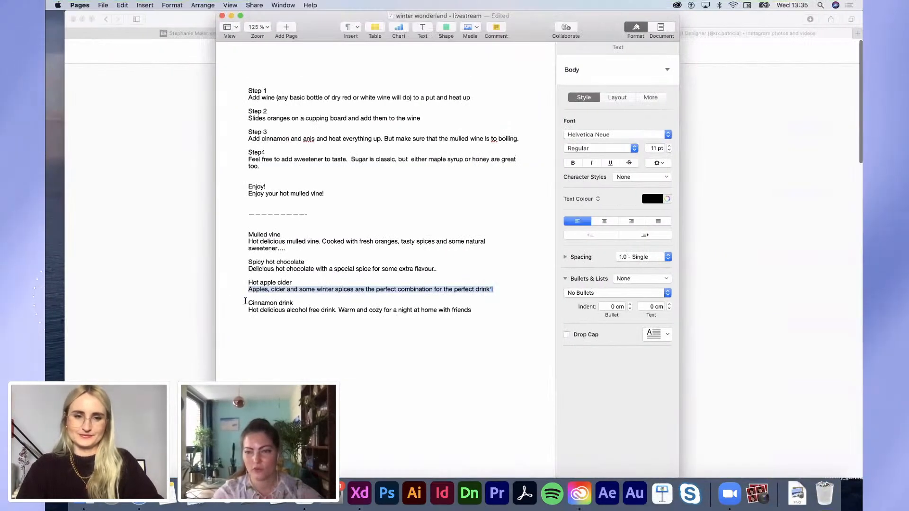
# Step: Select the alcohol-free drink description line in the Pages notes
pyautogui.click(299, 295)
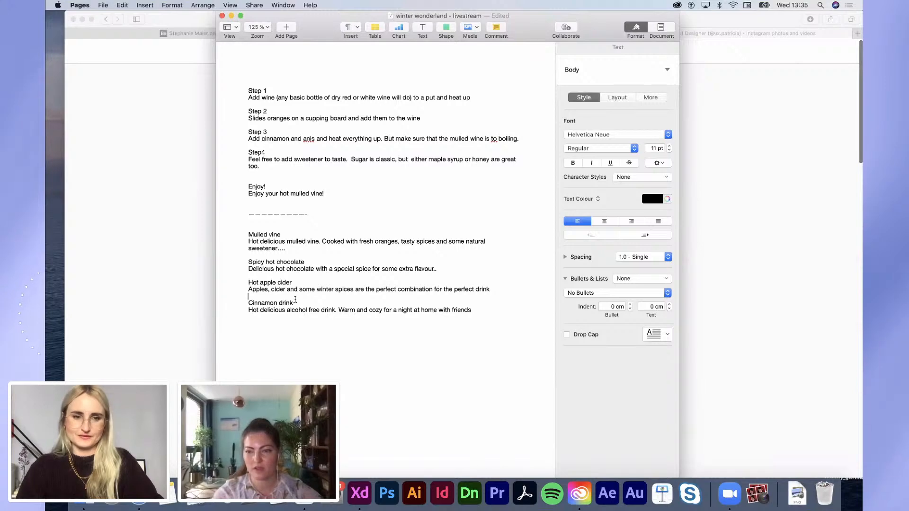
pyautogui.keyDown('shift'); pyautogui.click(295, 300); pyautogui.keyUp('shift')
pyautogui.tripleClick(301, 312)
pyautogui.press('super+c')
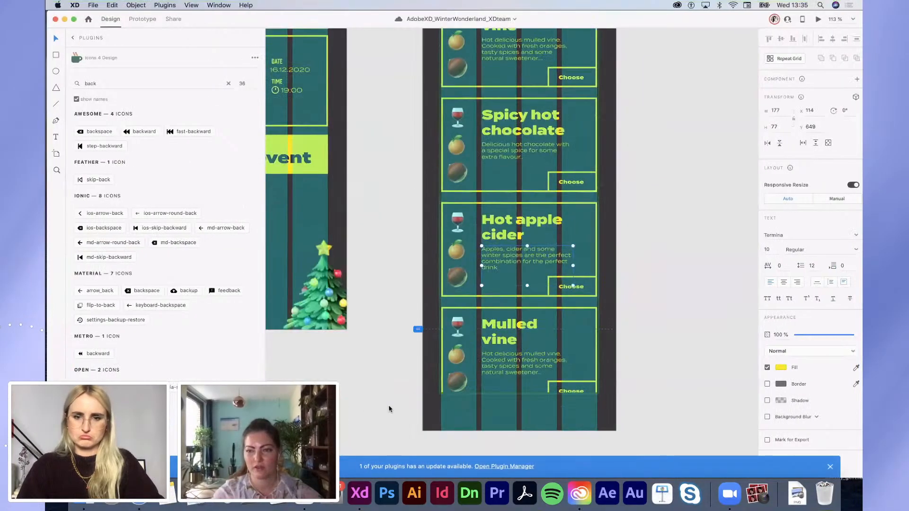
# Step: Retitle the fourth card as Mint tea and paste in the alcohol-free drink description
pyautogui.doubleClick(502, 324)
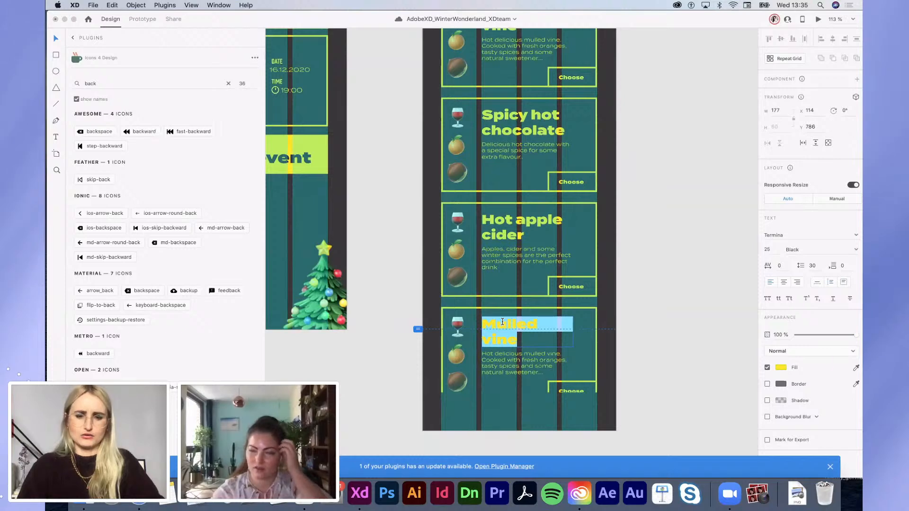
pyautogui.write('Mint tea')
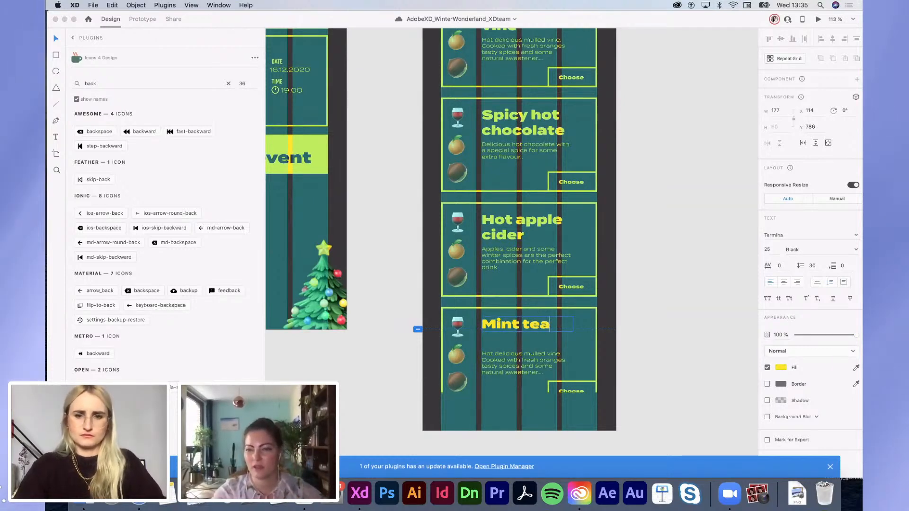
pyautogui.doubleClick(520, 367)
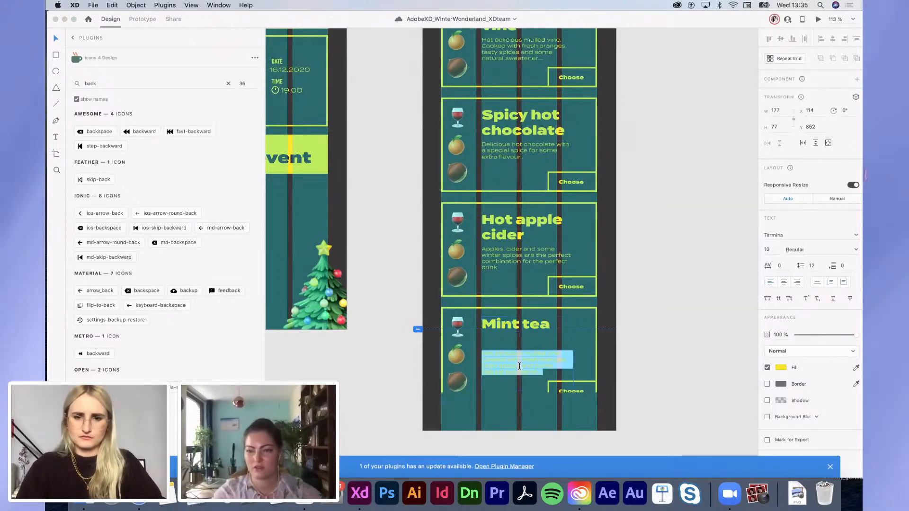
pyautogui.press('super+v')
# Step: Narrow the heading box so titles wrap, and extend the drinks grid to show the whole Mint tea card
pyautogui.click(571, 325)
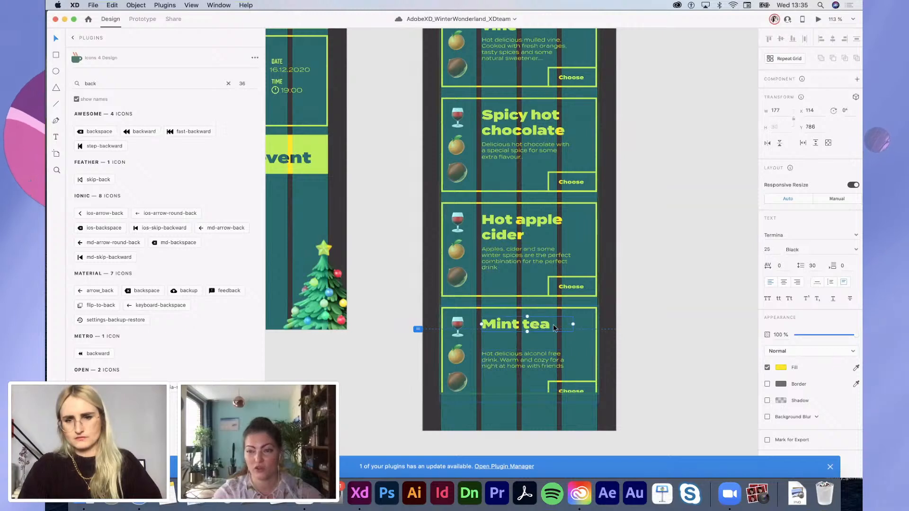
pyautogui.moveTo(572, 325); pyautogui.dragTo(549, 327)
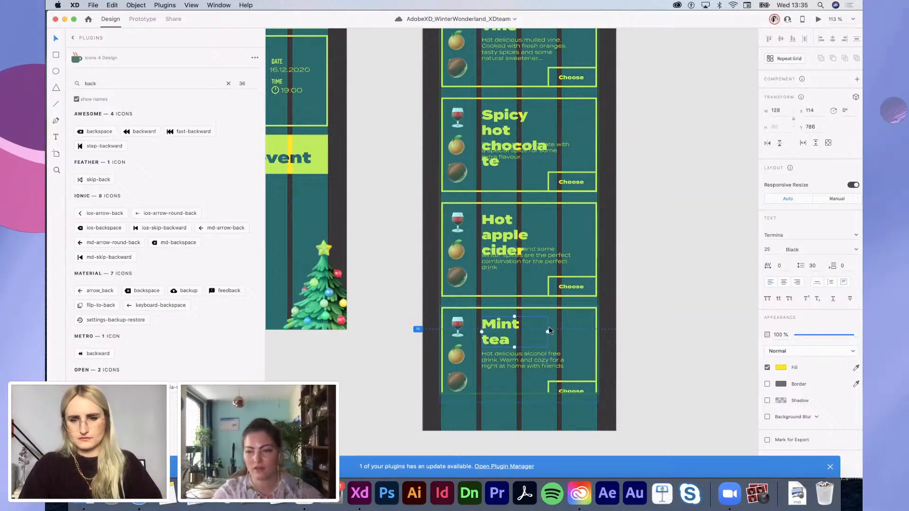
pyautogui.click(674, 370)
pyautogui.click(544, 372)
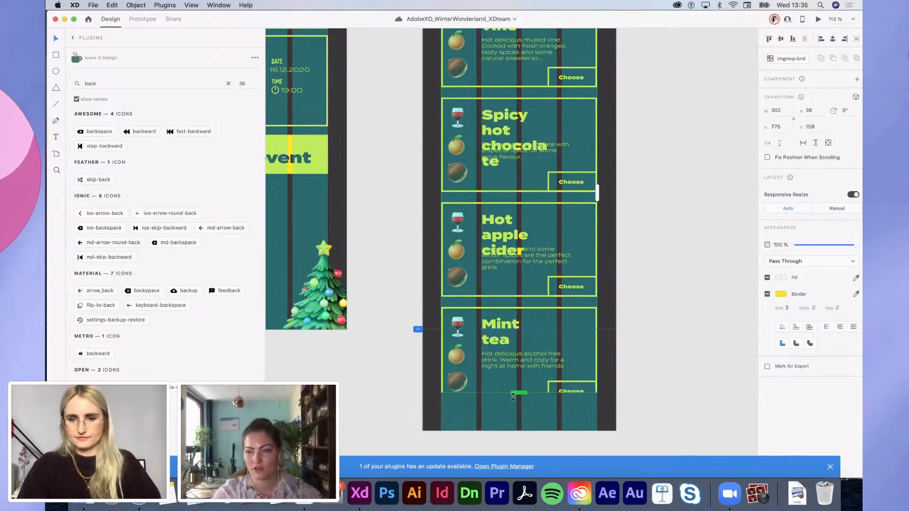
pyautogui.moveTo(514, 392); pyautogui.dragTo(513, 407)
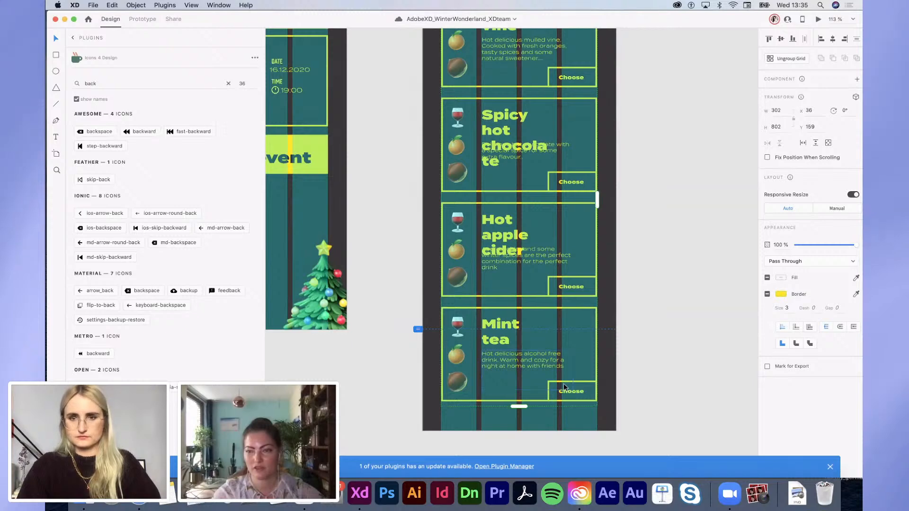
# Step: Widen the Spicy hot chocolate title box and break Mint tea onto two lines
pyautogui.scroll(3, 564, 387)
pyautogui.doubleClick(516, 201)
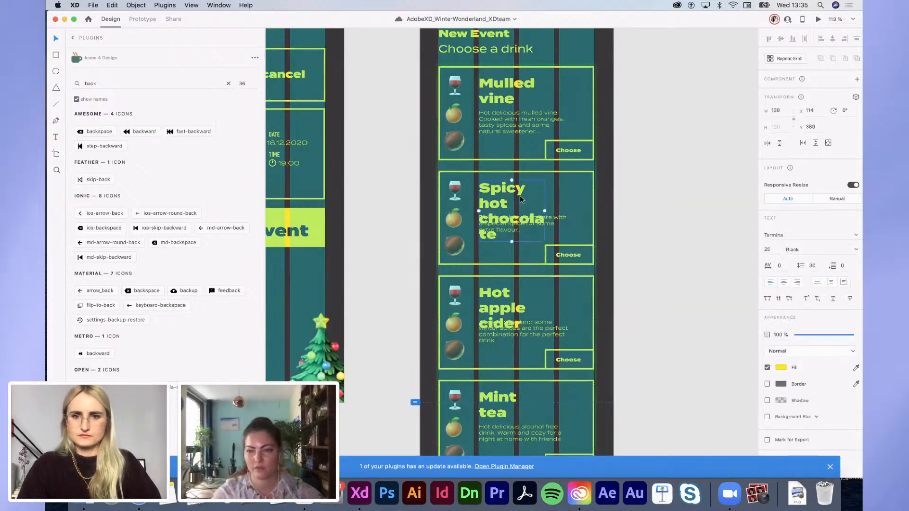
pyautogui.moveTo(544, 211); pyautogui.dragTo(565, 212)
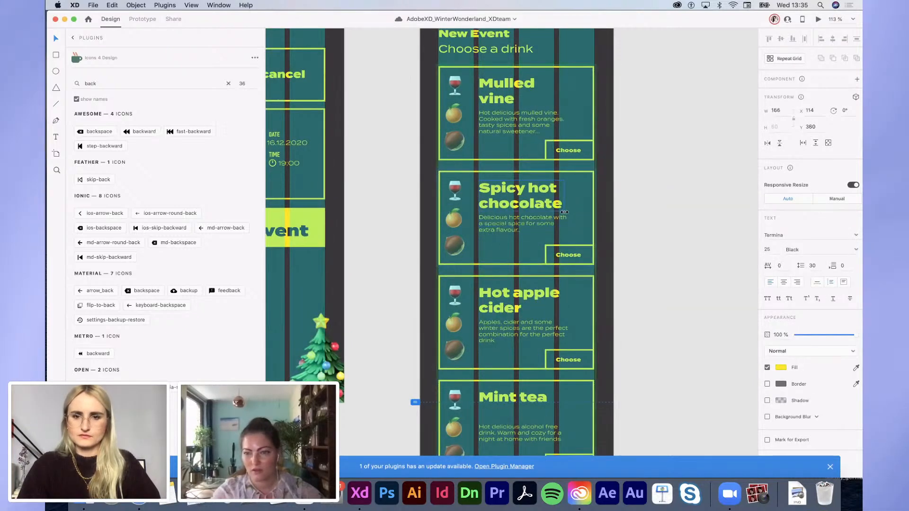
pyautogui.click(511, 401)
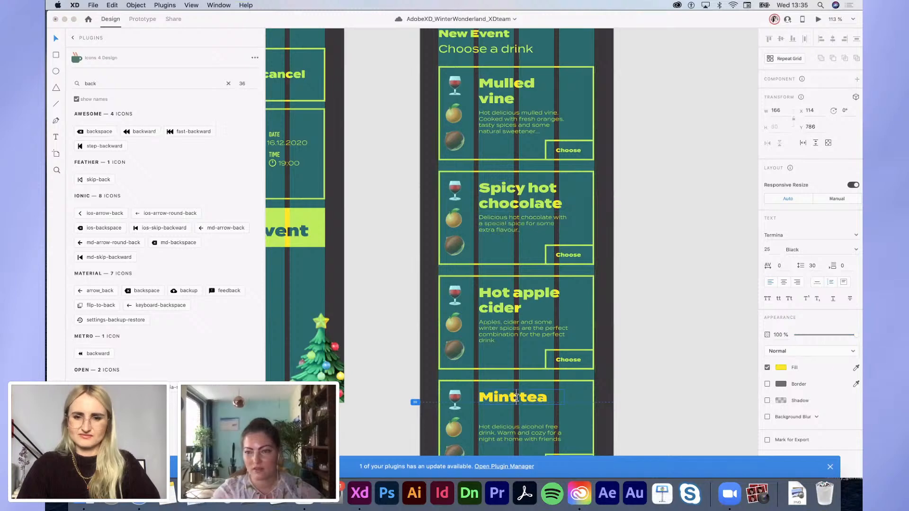
pyautogui.press('Return')
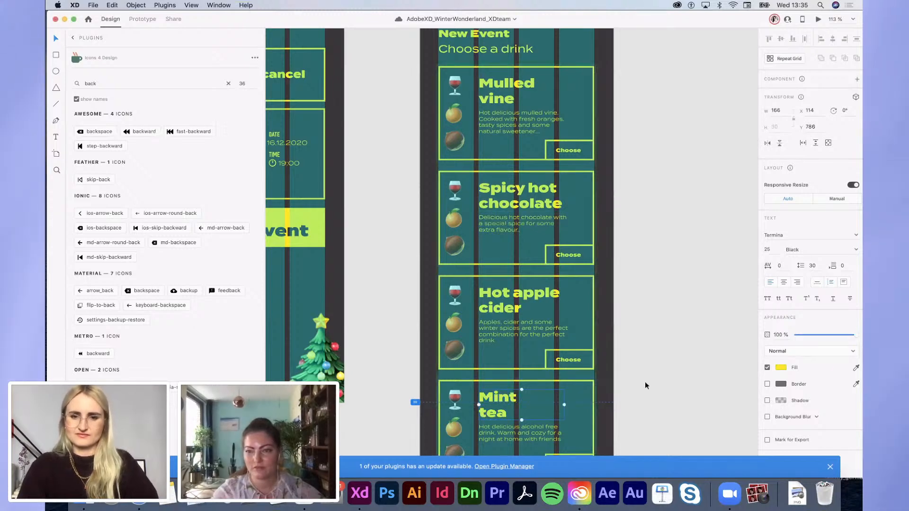
pyautogui.scroll(1, 644, 381)
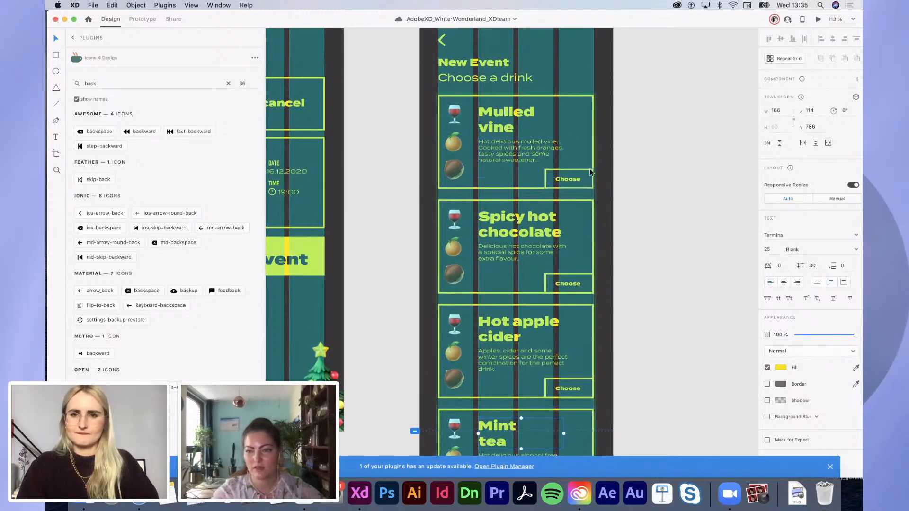
pyautogui.click(565, 182)
pyautogui.click(715, 351)
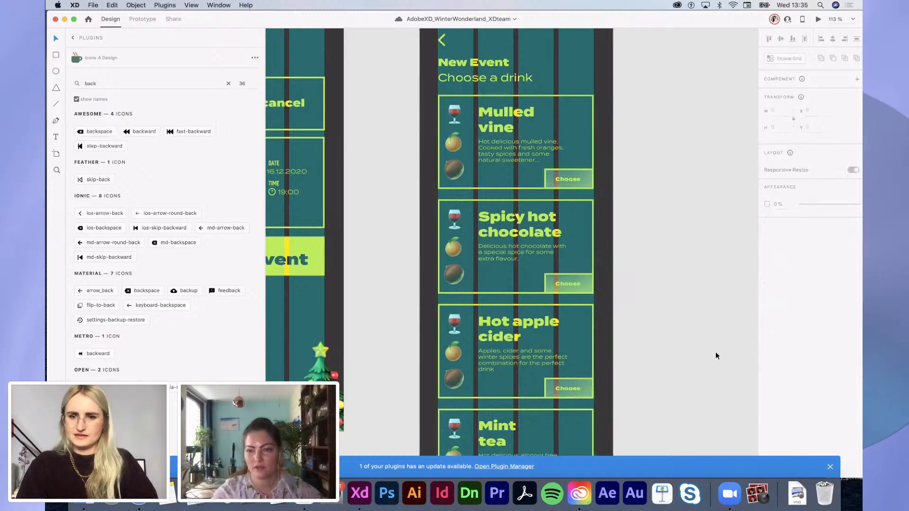
pyautogui.scroll(-2, 712, 361)
pyautogui.scroll(5, 712, 361)
pyautogui.scroll(-4, 711, 363)
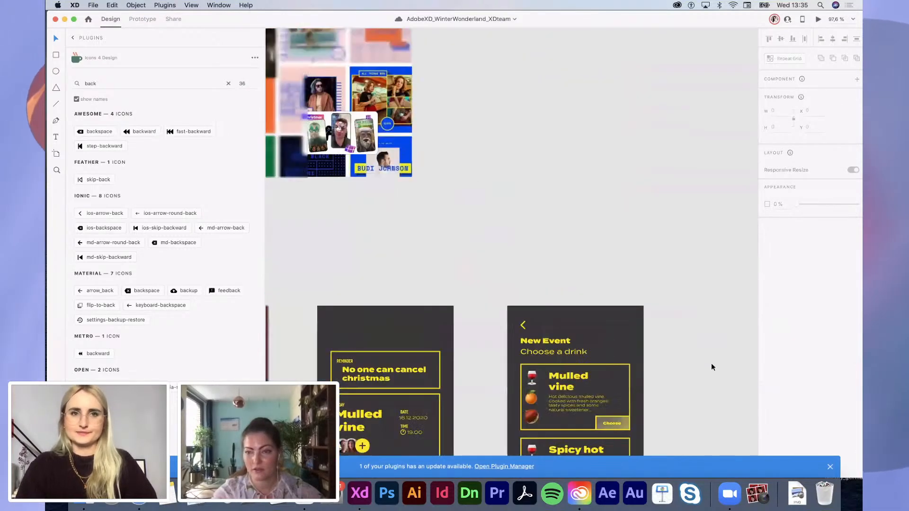
pyautogui.hscroll(-2, 711, 363)
pyautogui.scroll(1, 711, 362)
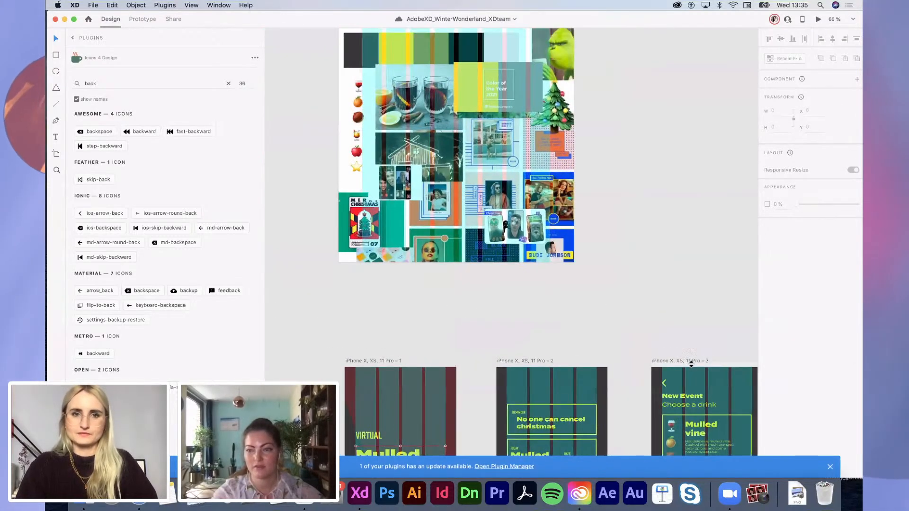
pyautogui.click(357, 138)
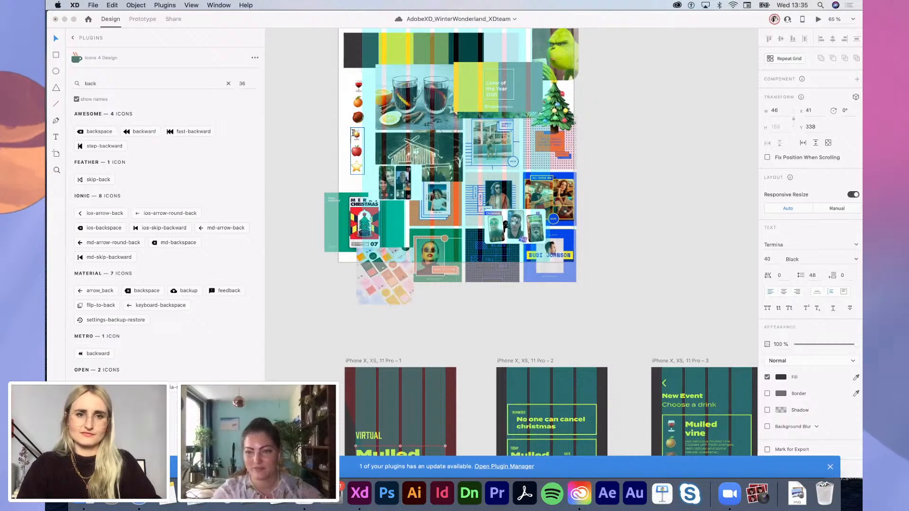
pyautogui.scroll(-10, 627, 270)
pyautogui.hscroll(5, 628, 270)
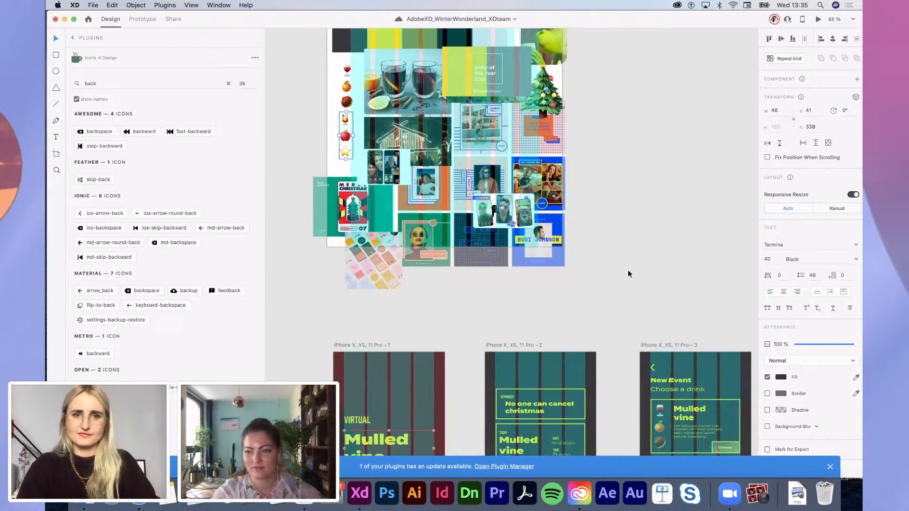
pyautogui.scroll(1, 637, 326)
pyautogui.scroll(-5, 637, 326)
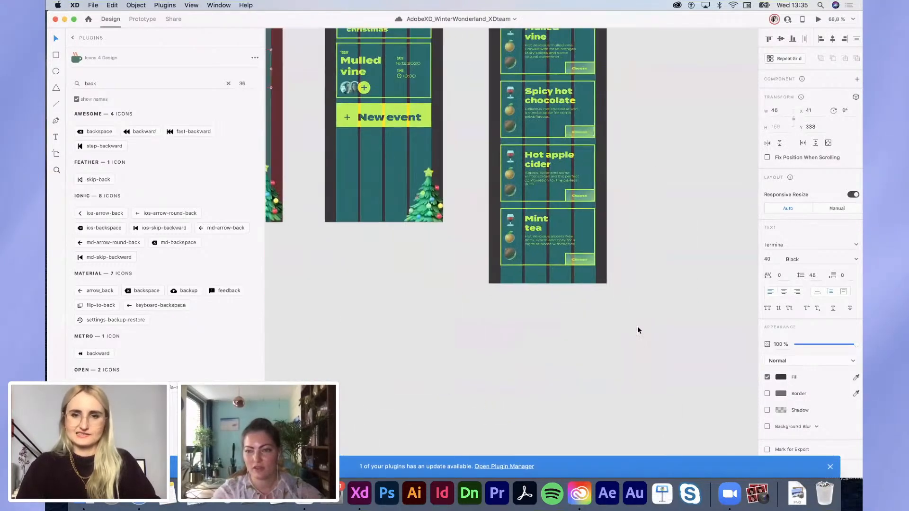
pyautogui.scroll(3, 637, 327)
pyautogui.click(503, 237)
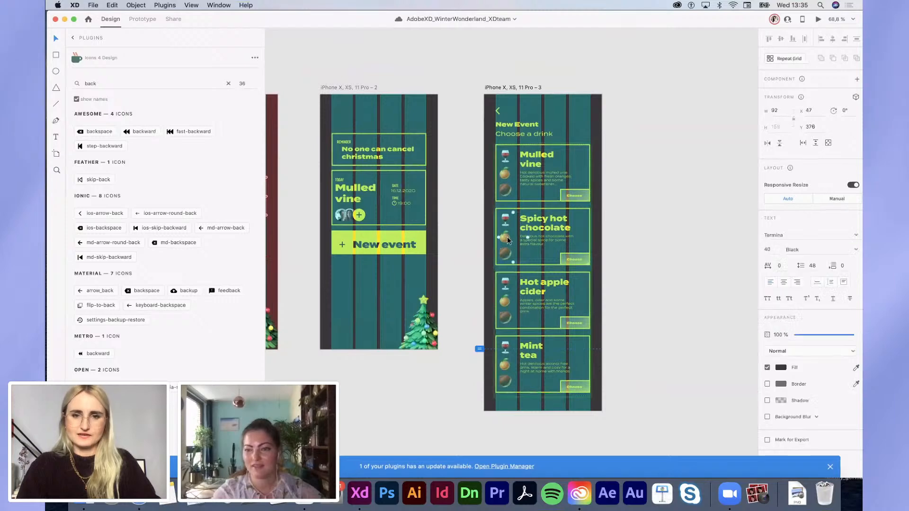
pyautogui.doubleClick(506, 238)
# Step: Replace the icons in the Spicy hot chocolate and Hot apple cider cards with wine glass, apple and star
pyautogui.moveTo(512, 249); pyautogui.dragTo(492, 206)
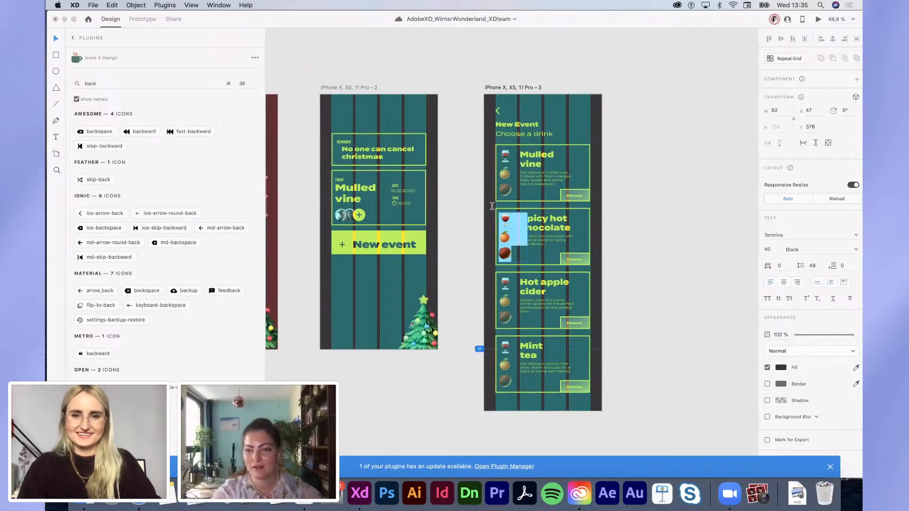
pyautogui.press('super+v')
pyautogui.click(711, 294)
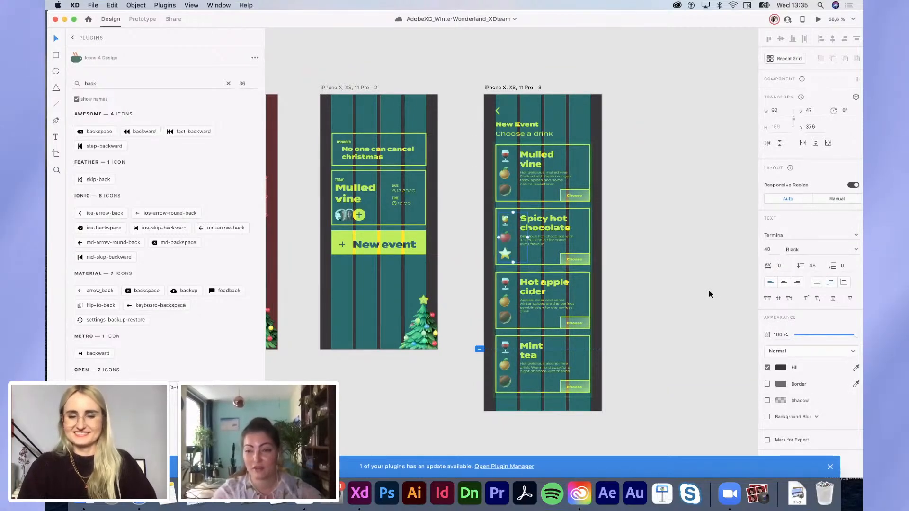
pyautogui.doubleClick(504, 309)
pyautogui.moveTo(512, 320); pyautogui.dragTo(492, 281)
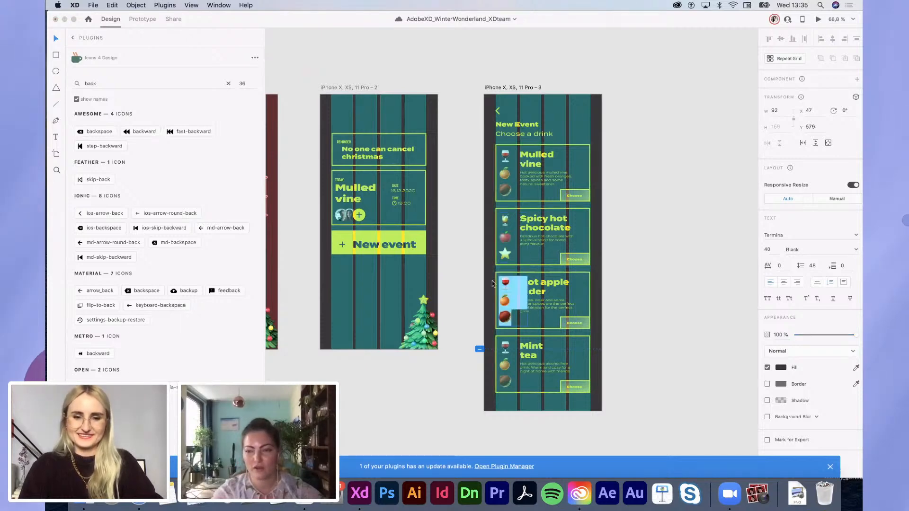
pyautogui.press('super+v')
pyautogui.click(703, 308)
# Step: Select the back arrow and header together, then close the plugins panel
pyautogui.scroll(3, 691, 321)
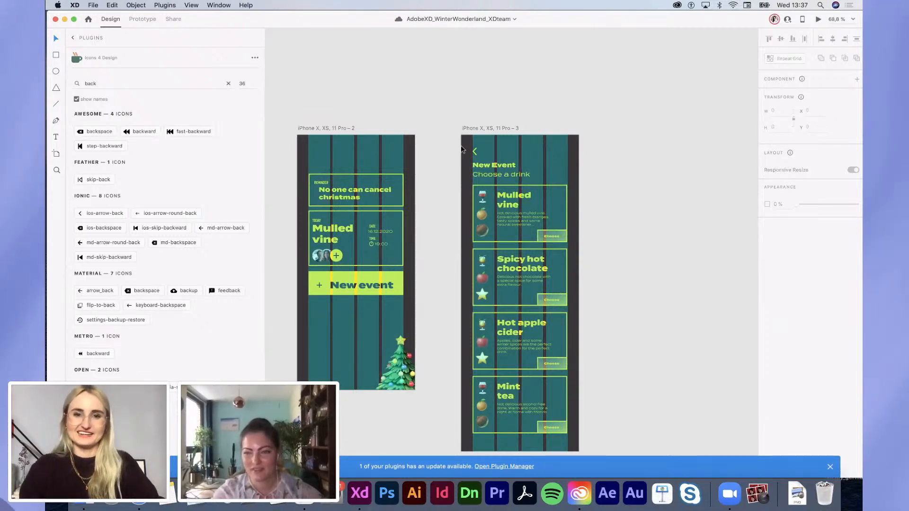
pyautogui.moveTo(446, 129); pyautogui.dragTo(509, 174)
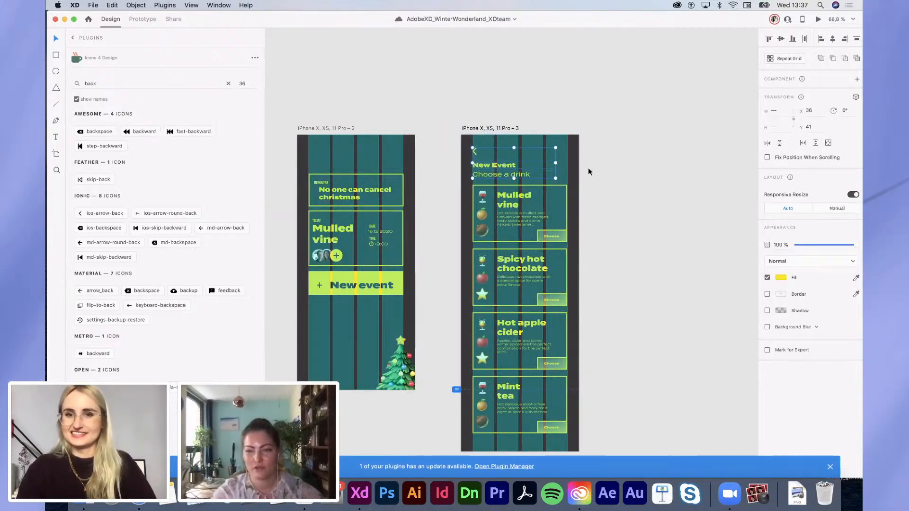
pyautogui.click(603, 174)
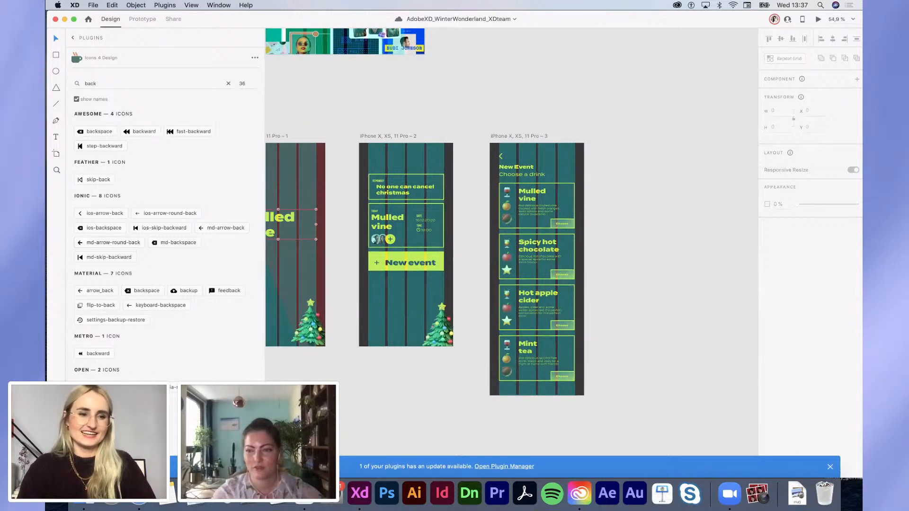
pyautogui.click(56, 467)
# Step: Scroll around the canvas to bring the event artboards into view
pyautogui.hscroll(-5, 502, 250)
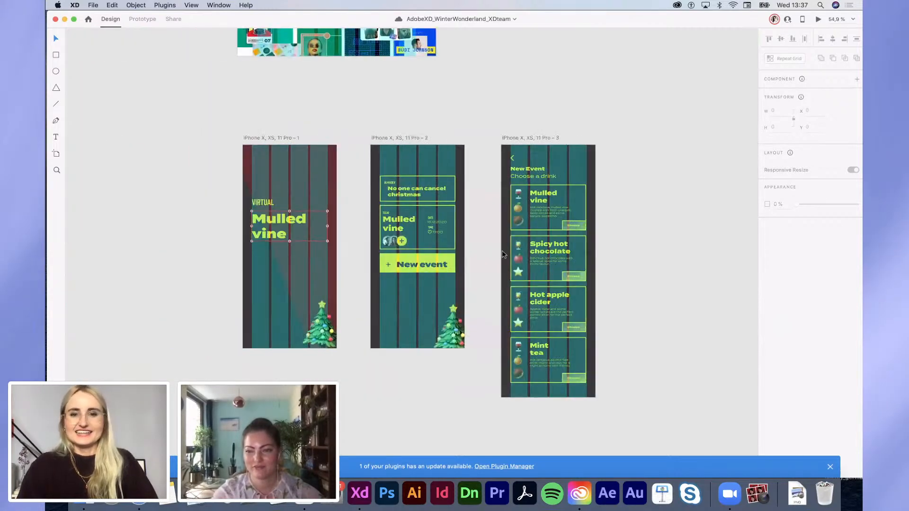
pyautogui.scroll(5, 502, 251)
pyautogui.hscroll(3, 502, 252)
pyautogui.scroll(1, 503, 252)
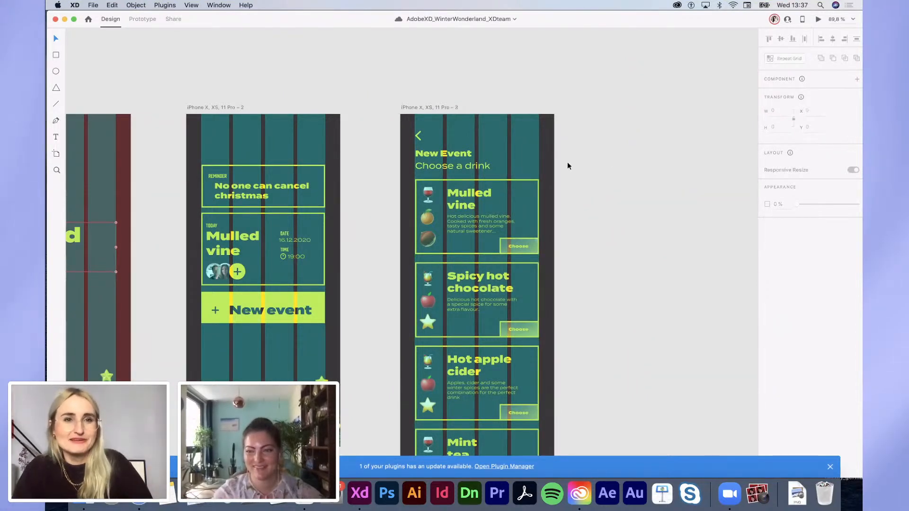
pyautogui.scroll(-1, 568, 165)
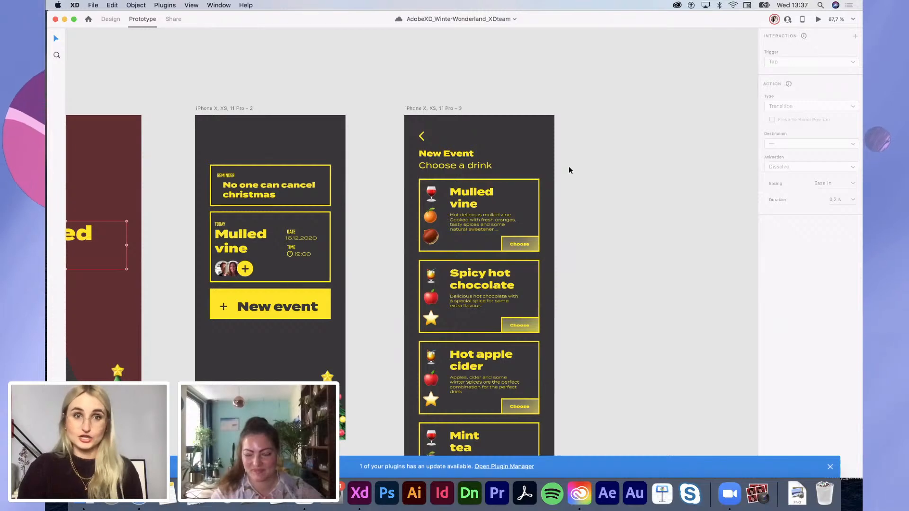
# Step: Review the prototype links on the New event button and the Mulled vine Choose button
pyautogui.click(274, 308)
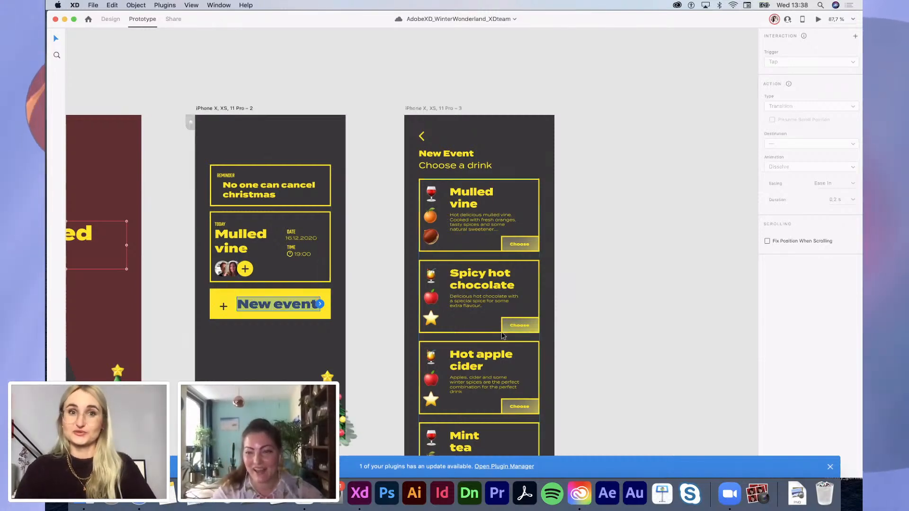
pyautogui.click(601, 296)
pyautogui.scroll(-2, 600, 297)
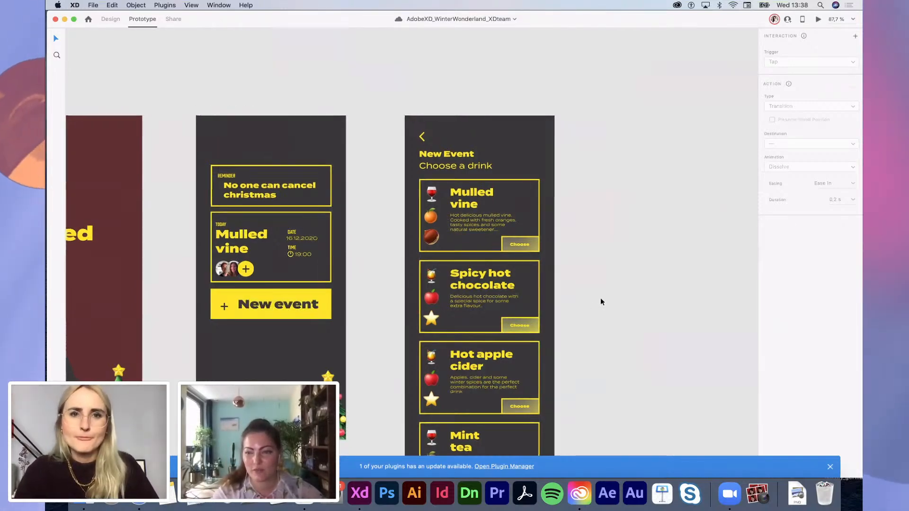
pyautogui.scroll(-1, 600, 297)
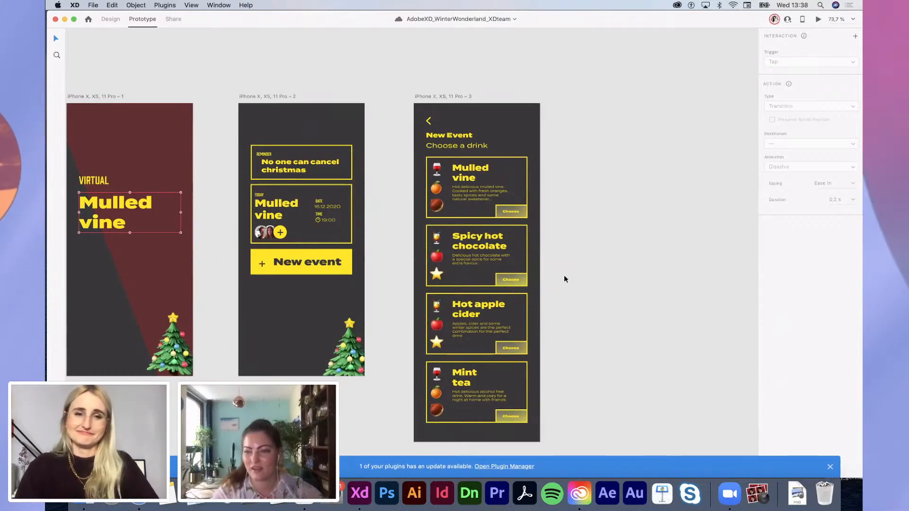
pyautogui.scroll(3, 513, 229)
pyautogui.click(513, 223)
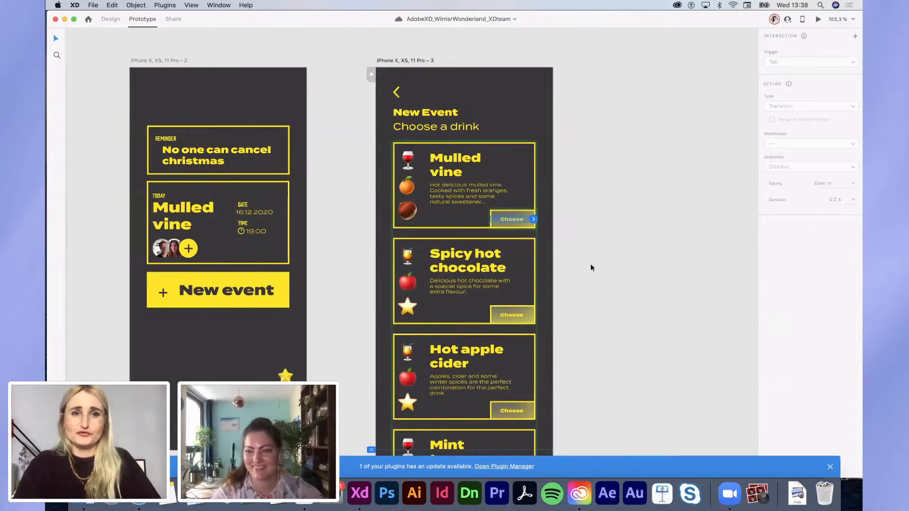
pyautogui.click(110, 19)
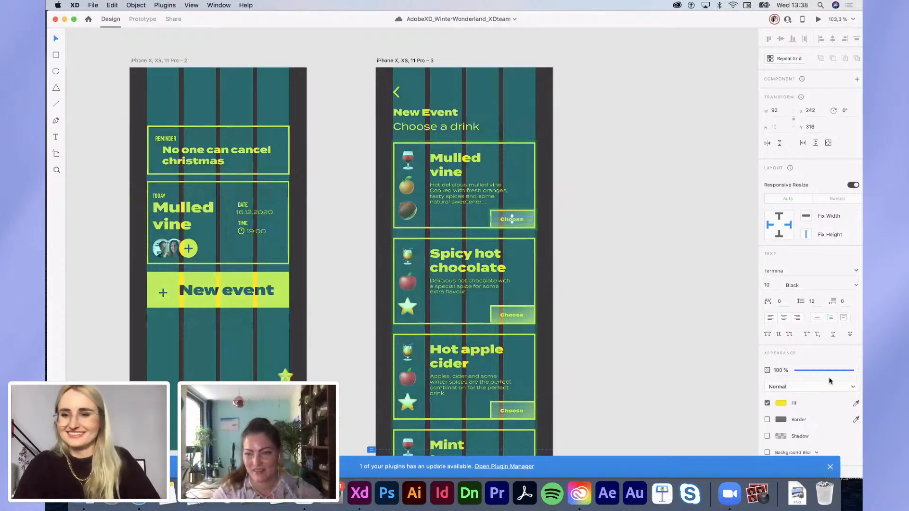
# Step: Set the drink screen's New Event header to Fix Position When Scrolling
pyautogui.click(658, 343)
pyautogui.scroll(-3, 658, 342)
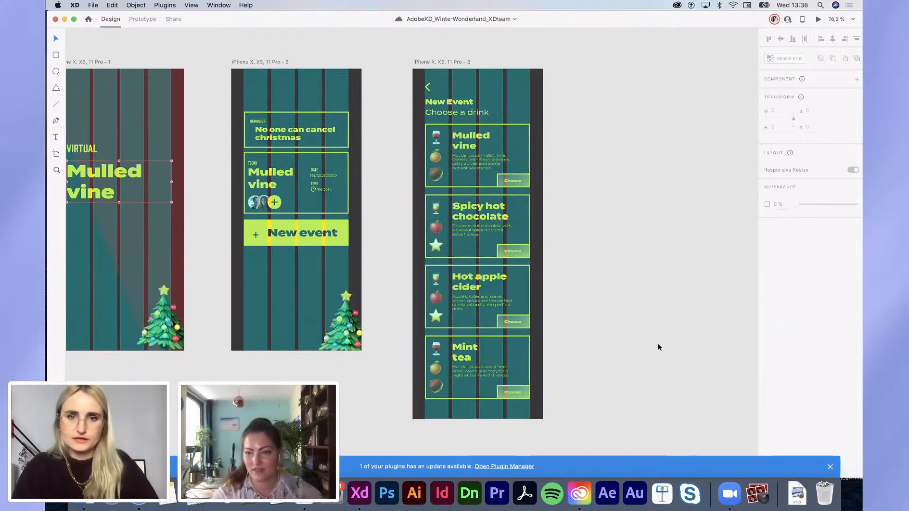
pyautogui.scroll(2, 657, 342)
pyautogui.moveTo(407, 109); pyautogui.dragTo(468, 147)
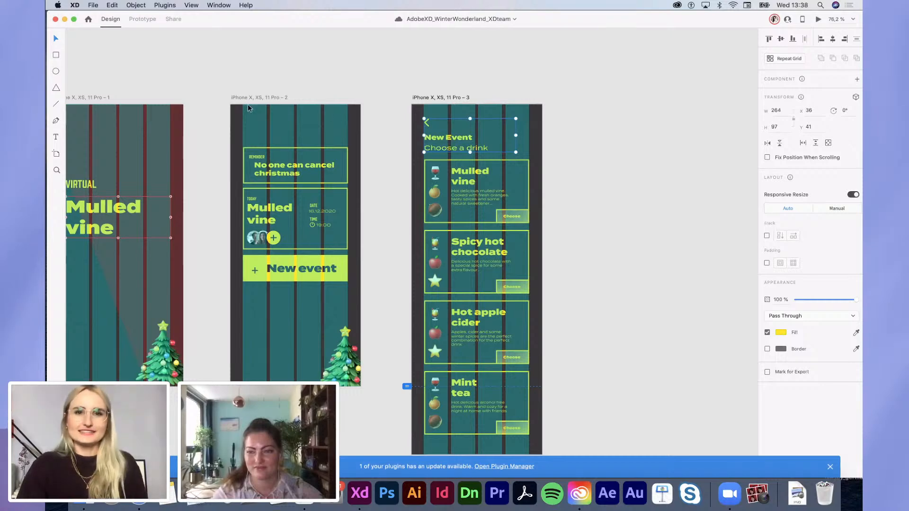
pyautogui.click(141, 19)
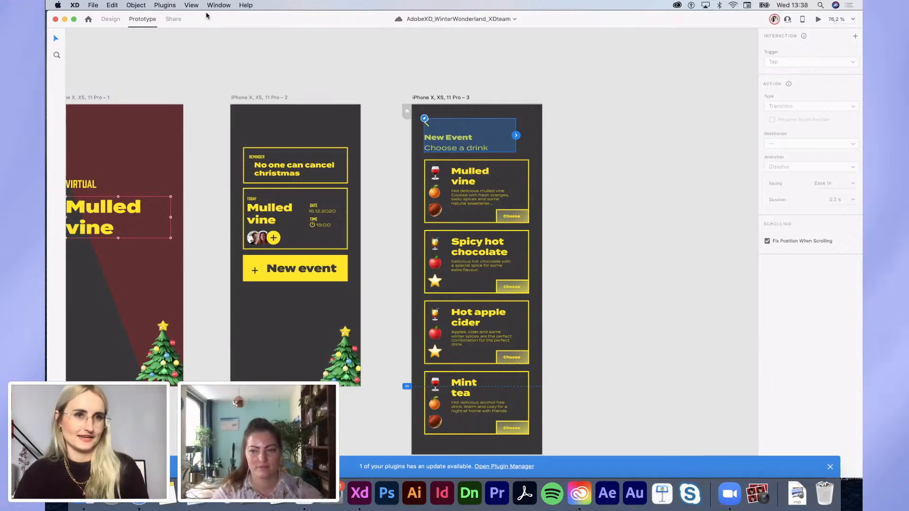
pyautogui.click(108, 20)
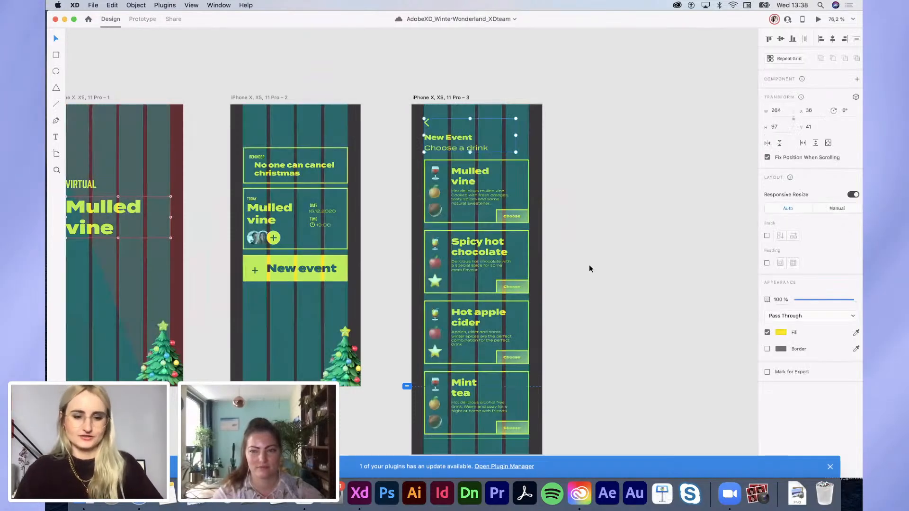
# Step: Give the drink cards a fill sampled from the dark background colour
pyautogui.click(527, 175)
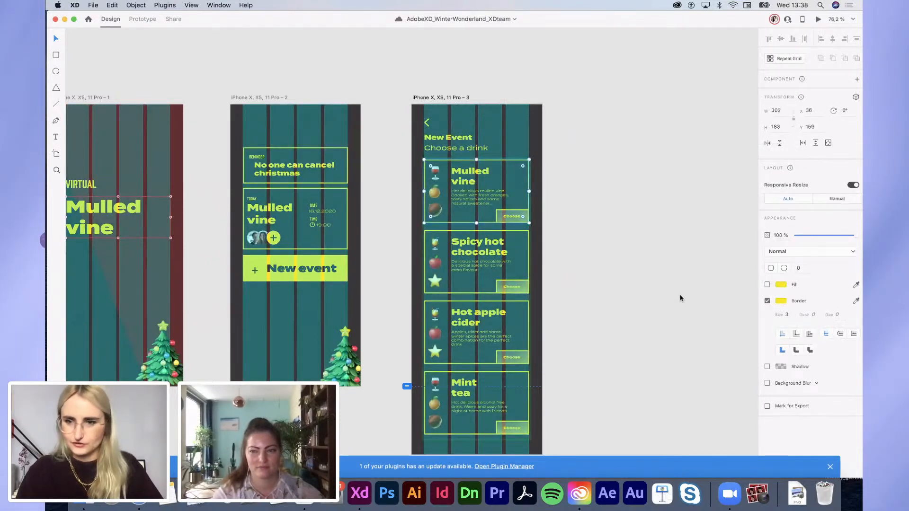
pyautogui.click(766, 285)
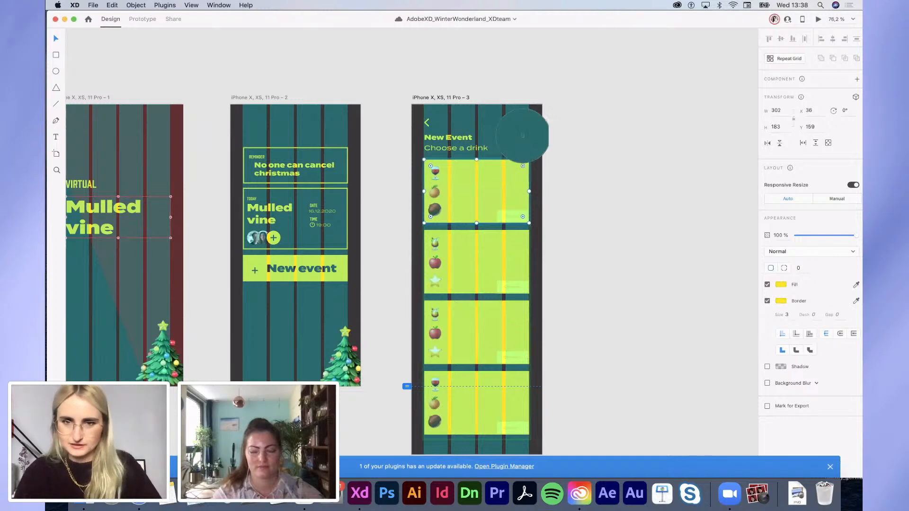
pyautogui.click(535, 142)
pyautogui.click(620, 199)
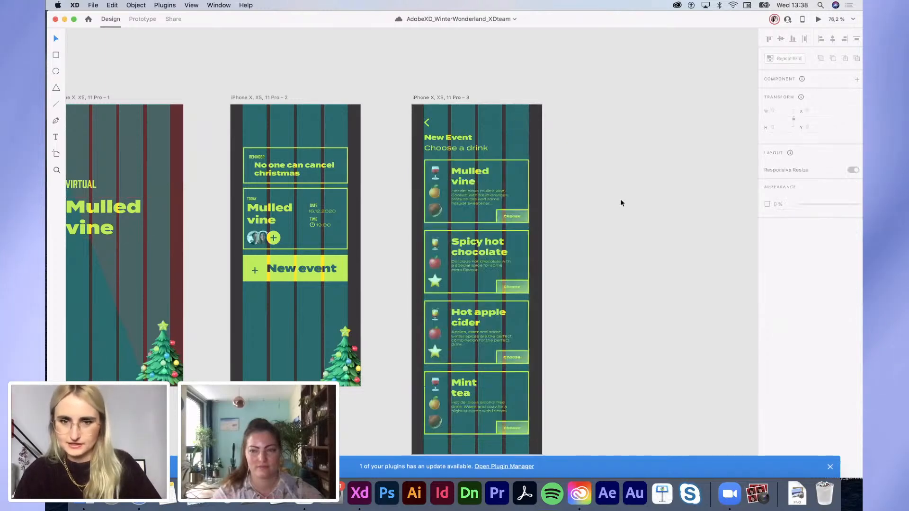
pyautogui.click(818, 19)
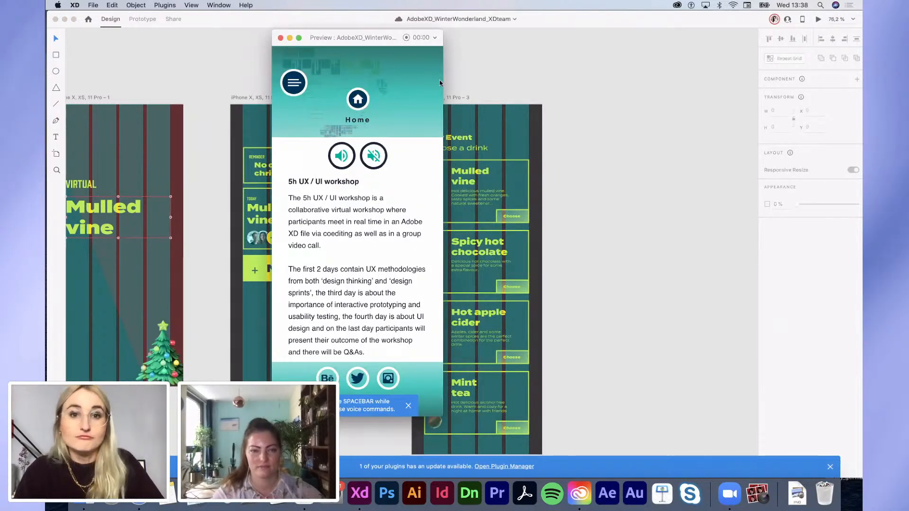
pyautogui.click(454, 101)
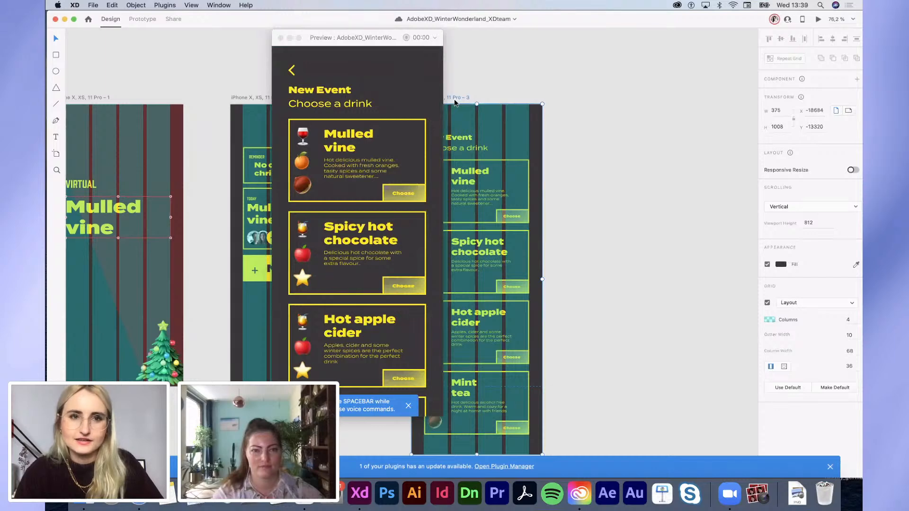
pyautogui.scroll(-4, 399, 218)
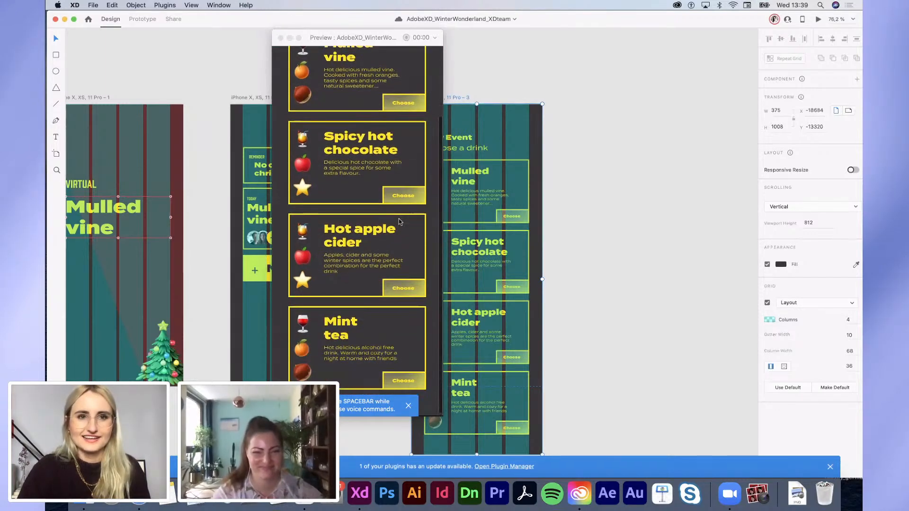
pyautogui.scroll(2, 399, 219)
pyautogui.scroll(-2, 398, 221)
pyautogui.scroll(4, 399, 221)
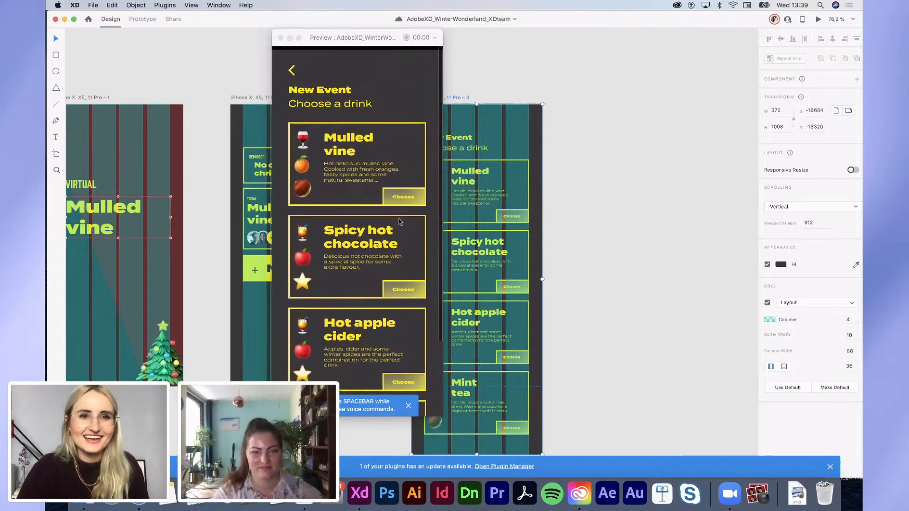
pyautogui.scroll(-3, 399, 221)
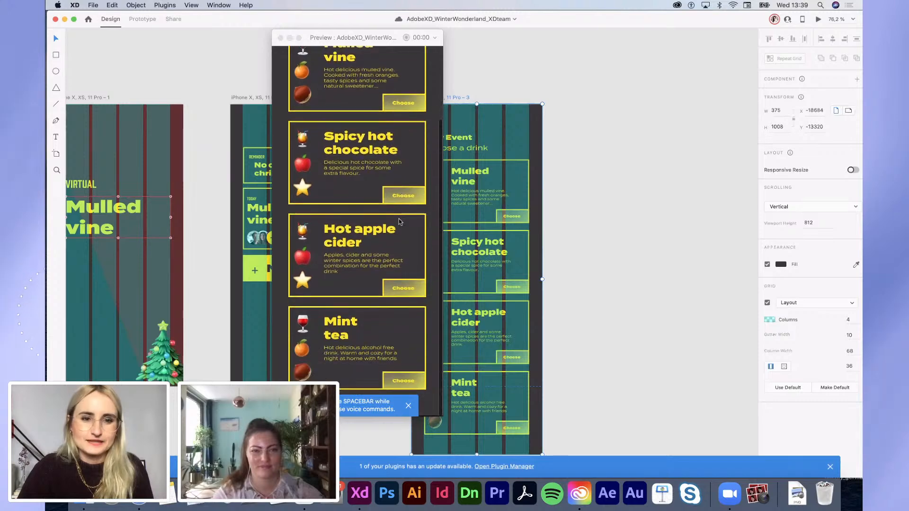
pyautogui.scroll(3, 399, 222)
pyautogui.scroll(-2, 399, 221)
pyautogui.click(590, 213)
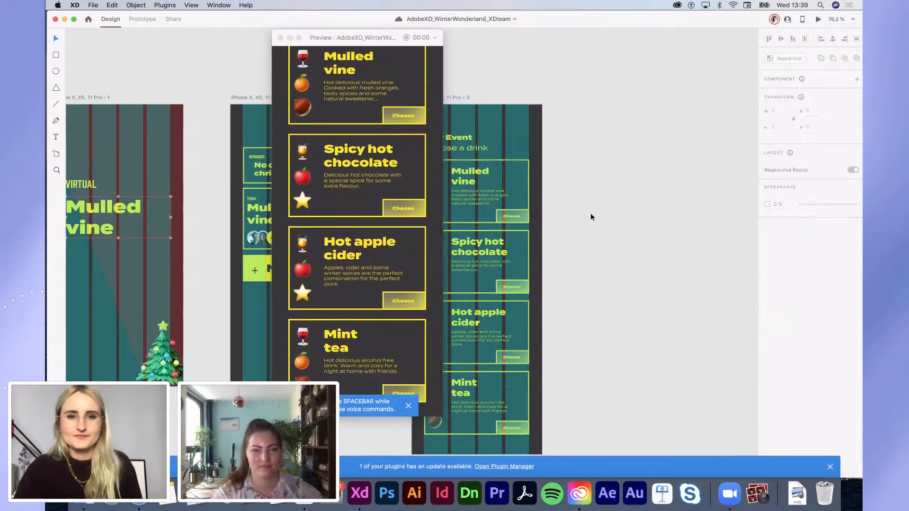
pyautogui.hscroll(5, 590, 214)
pyautogui.hscroll(3, 590, 213)
pyautogui.hscroll(-2, 640, 226)
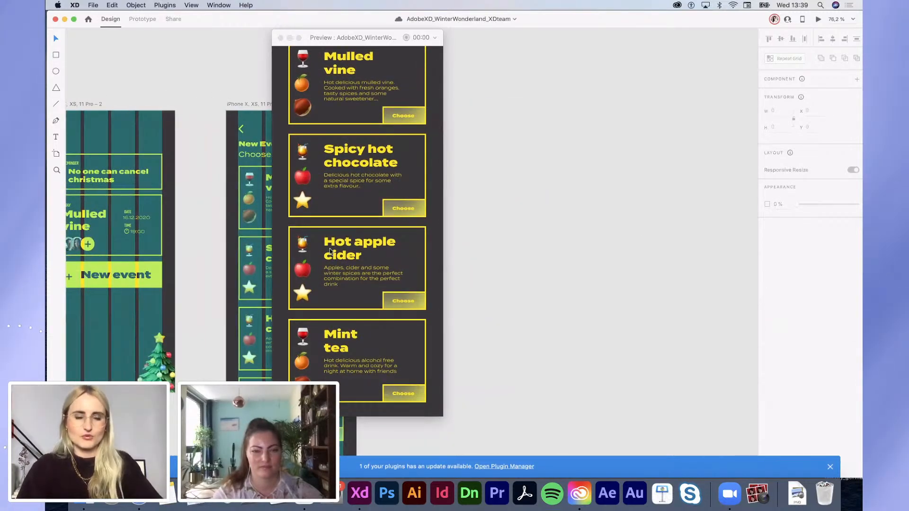
pyautogui.scroll(3, 300, 186)
pyautogui.scroll(2, 300, 186)
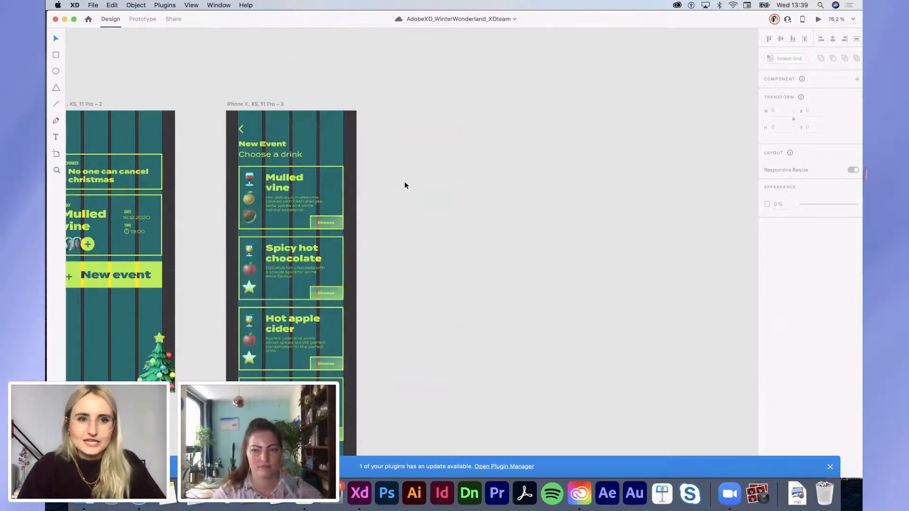
# Step: Duplicate the drink-choice artboard to the right and shorten the copy to 812 high
pyautogui.scroll(-3, 404, 181)
pyautogui.moveTo(298, 103); pyautogui.dragTo(416, 98)
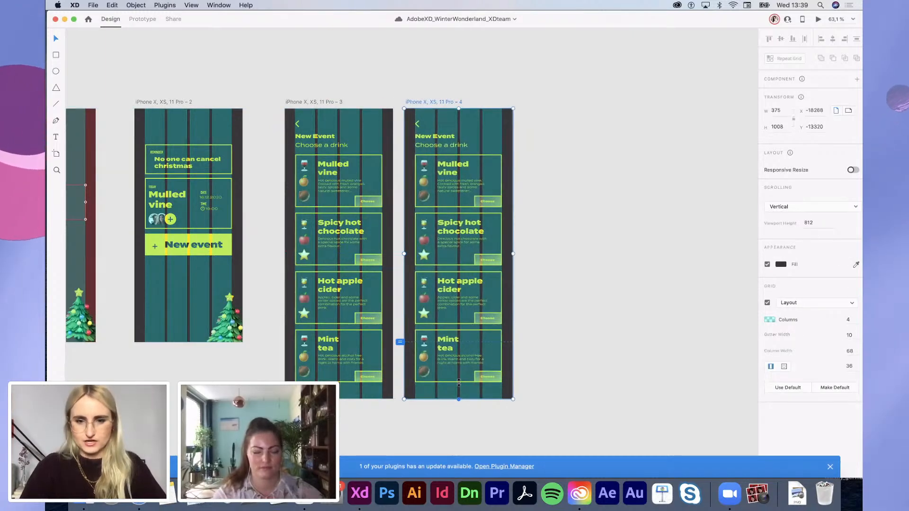
pyautogui.moveTo(458, 399); pyautogui.dragTo(459, 343)
# Step: Delete the drink-card repeat grid from the copy, keeping only the header
pyautogui.moveTo(525, 372); pyautogui.dragTo(408, 135)
pyautogui.click(424, 169)
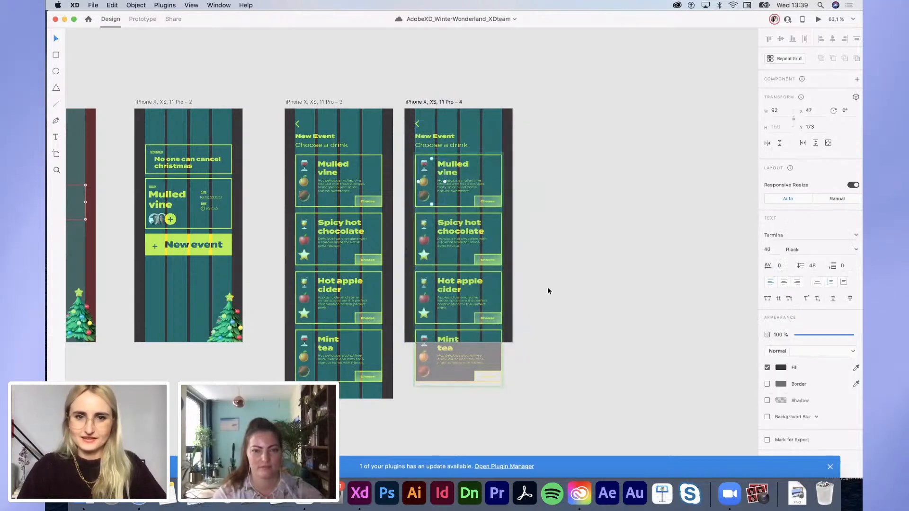
pyautogui.click(544, 294)
pyautogui.doubleClick(490, 326)
pyautogui.click(489, 324)
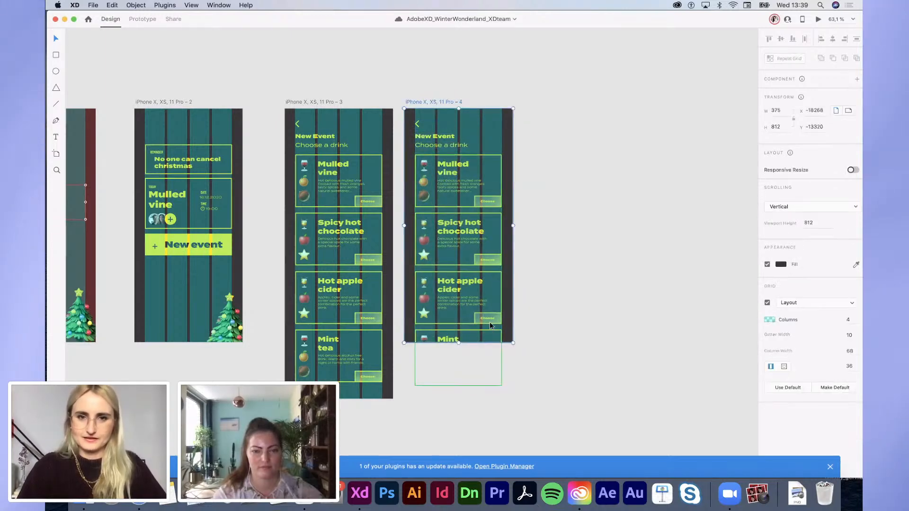
pyautogui.press('Delete')
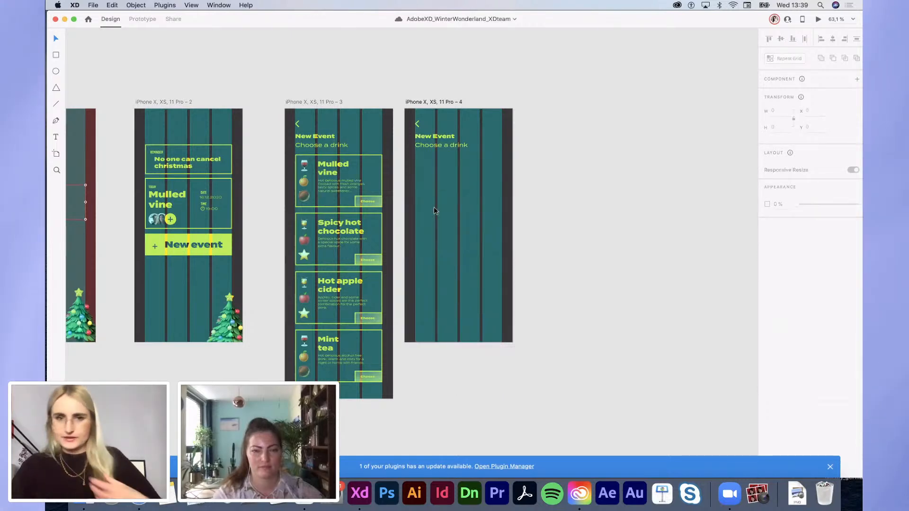
# Step: Copy the Mulled vine card into the fourth screen and stretch it down the screen
pyautogui.click(359, 154)
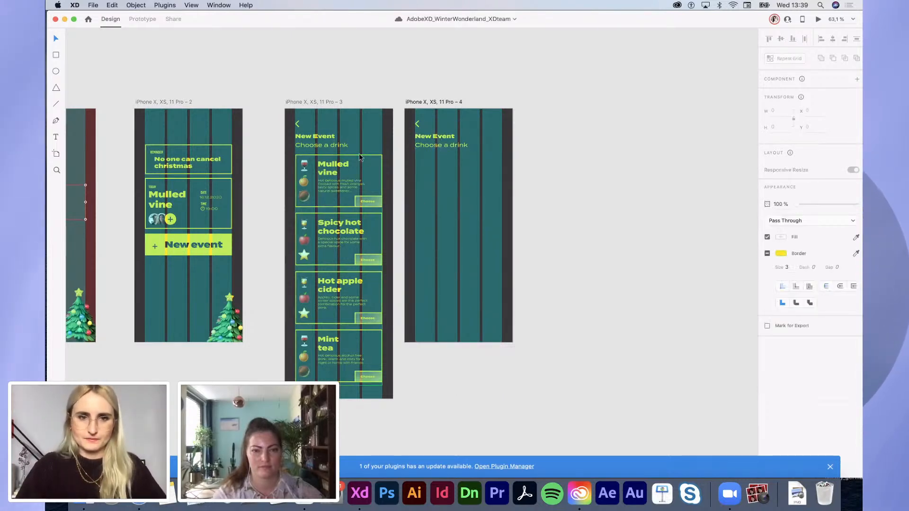
pyautogui.hotkey('ctrl', 'c')
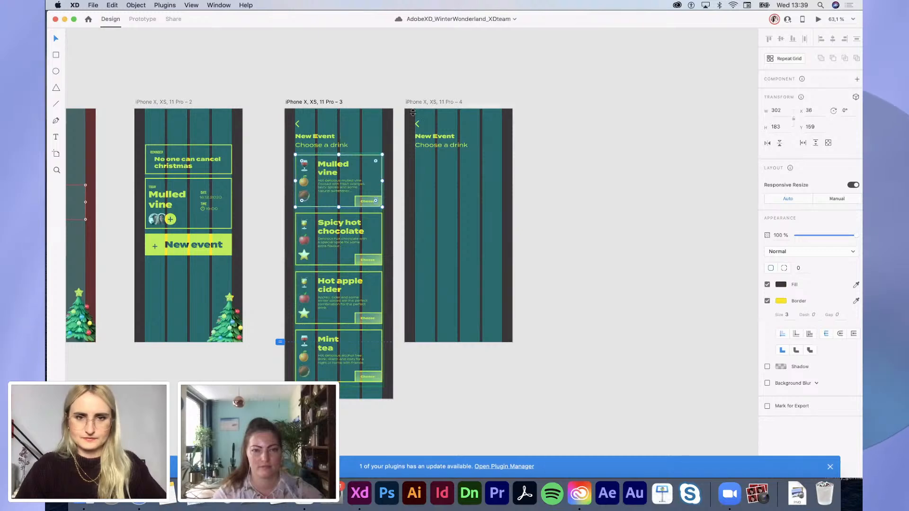
pyautogui.click(411, 102)
pyautogui.hotkey('ctrl', 'v')
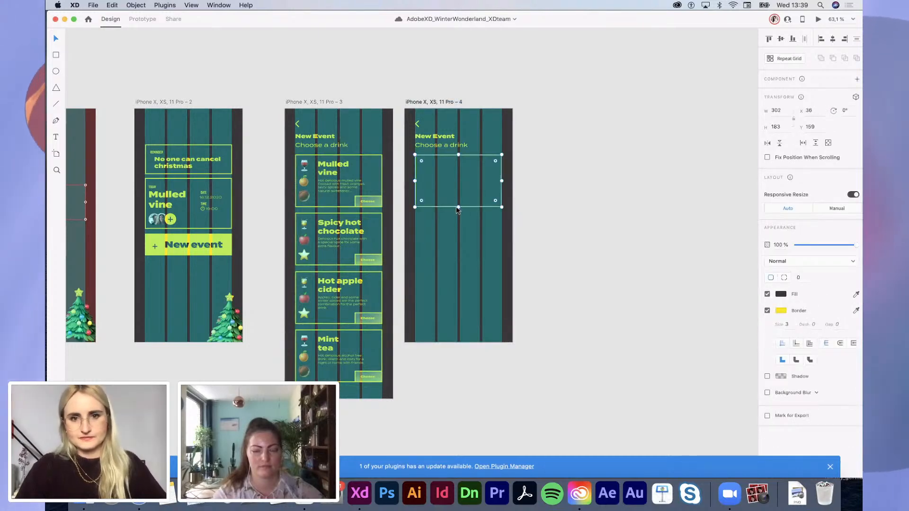
pyautogui.moveTo(459, 207); pyautogui.dragTo(454, 334)
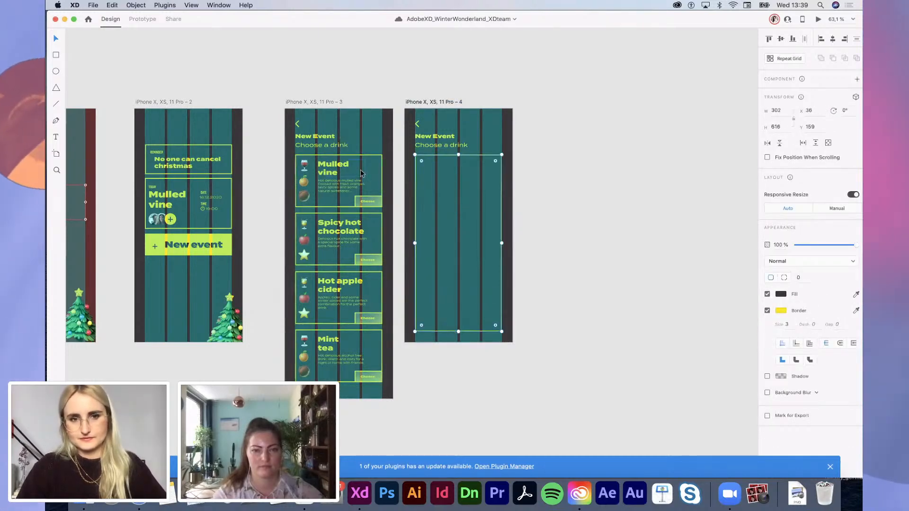
# Step: Paste the drink icons and Mulled vine title into the card, icons lower, title at top
pyautogui.click(313, 175)
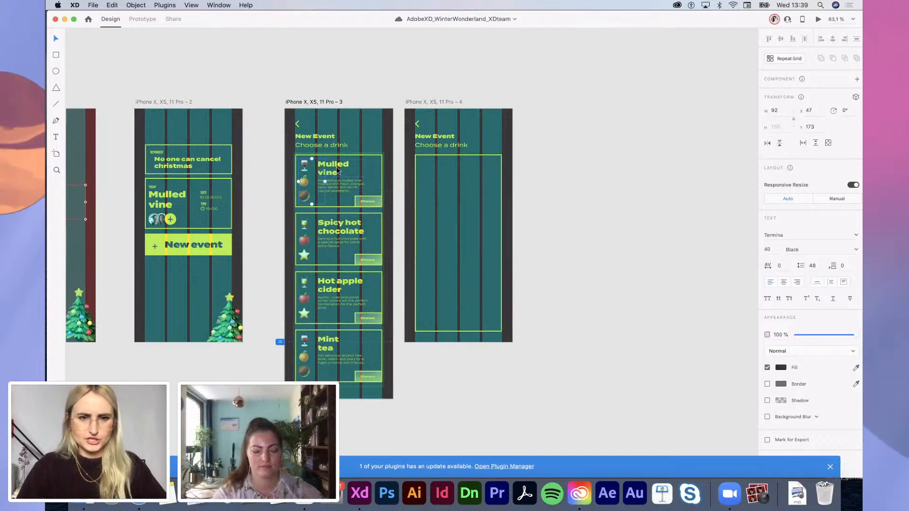
pyautogui.keyDown('shift'); pyautogui.click(336, 167); pyautogui.keyUp('shift')
pyautogui.click(423, 154)
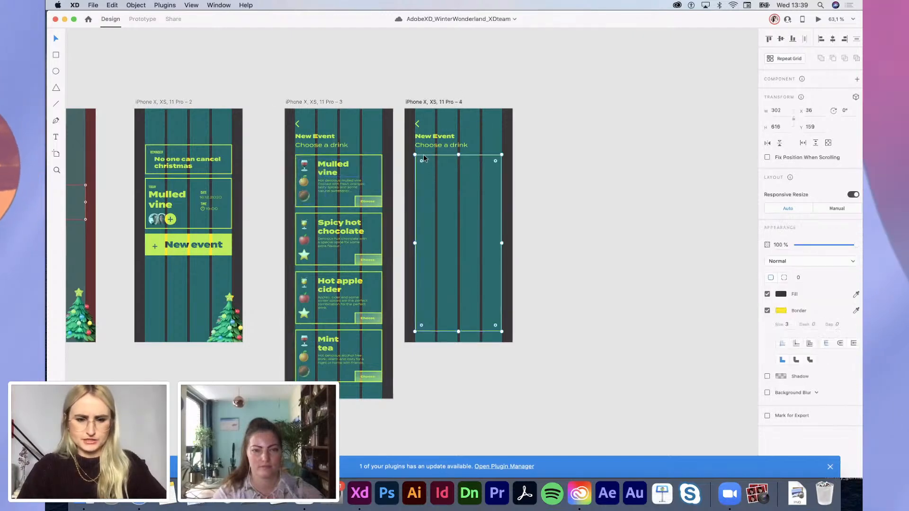
pyautogui.press('super+v')
pyautogui.moveTo(425, 176); pyautogui.dragTo(431, 238)
pyautogui.moveTo(454, 169); pyautogui.dragTo(439, 170)
# Step: Set the Mulled vine title to 40 pt and widen its box to fit one line
pyautogui.click(766, 260)
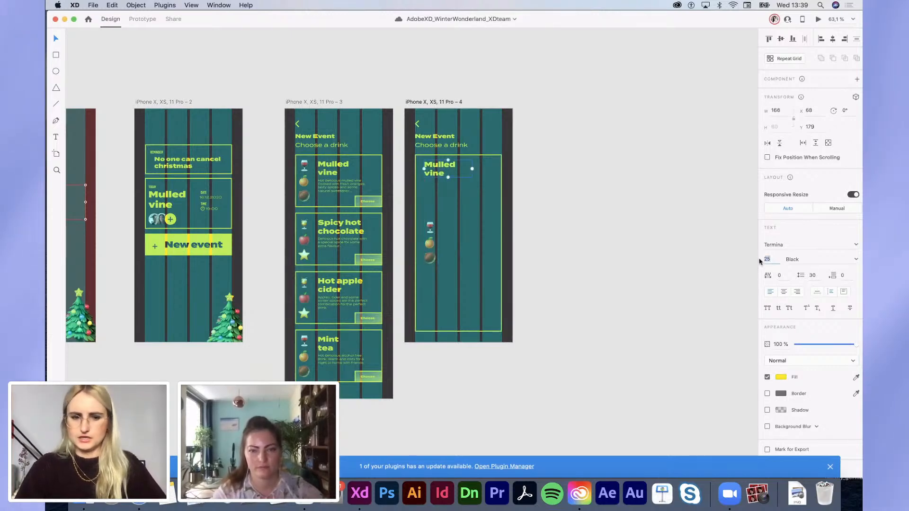
pyautogui.write('30')
pyautogui.press('Return')
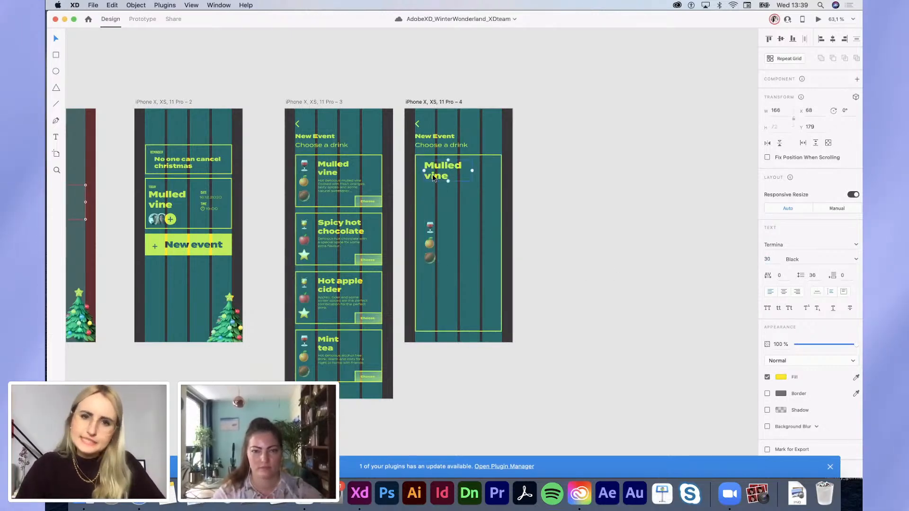
pyautogui.moveTo(435, 176); pyautogui.dragTo(432, 179)
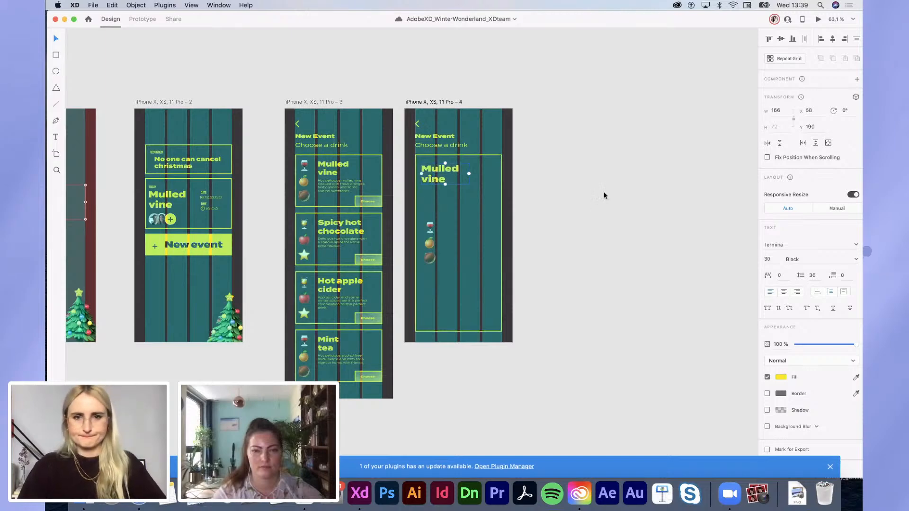
pyautogui.write('40')
pyautogui.press('Return')
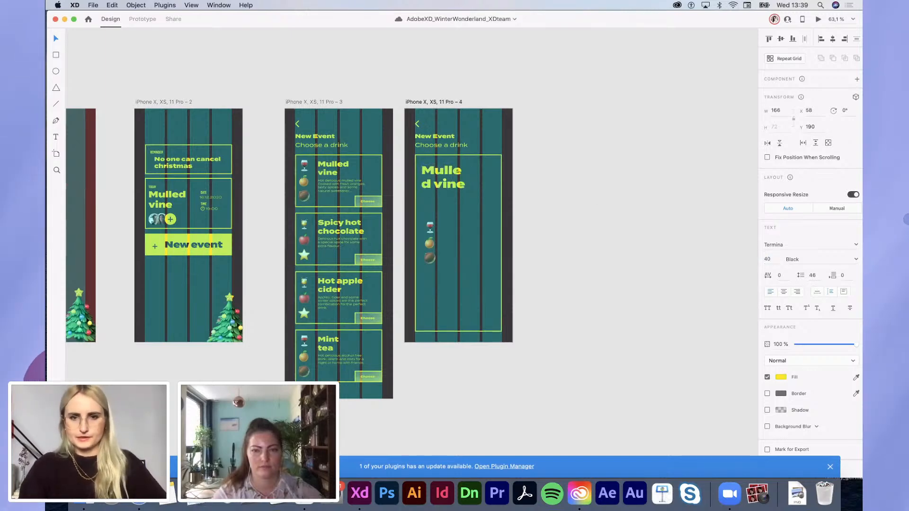
pyautogui.moveTo(473, 177); pyautogui.dragTo(478, 177)
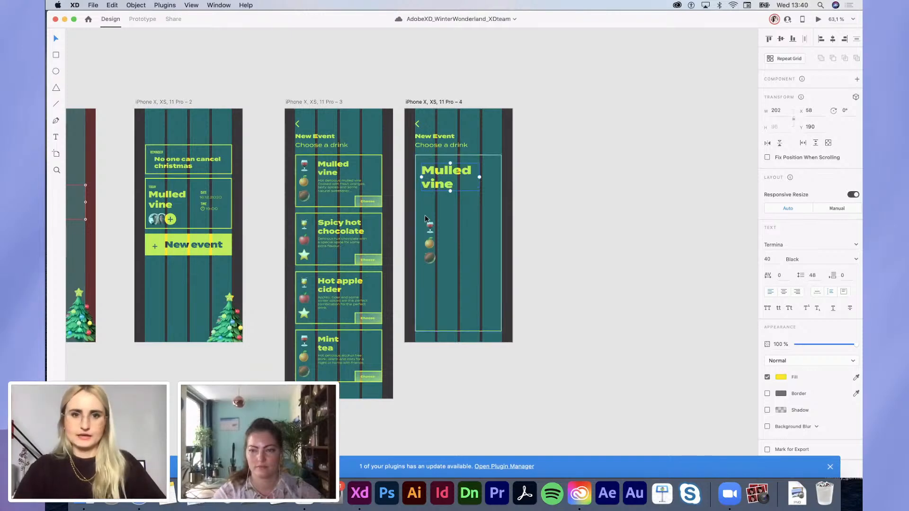
# Step: Select the home screen's friend avatars and yellow plus circle, then the fourth screen's title
pyautogui.scroll(2, 426, 218)
pyautogui.click(446, 256)
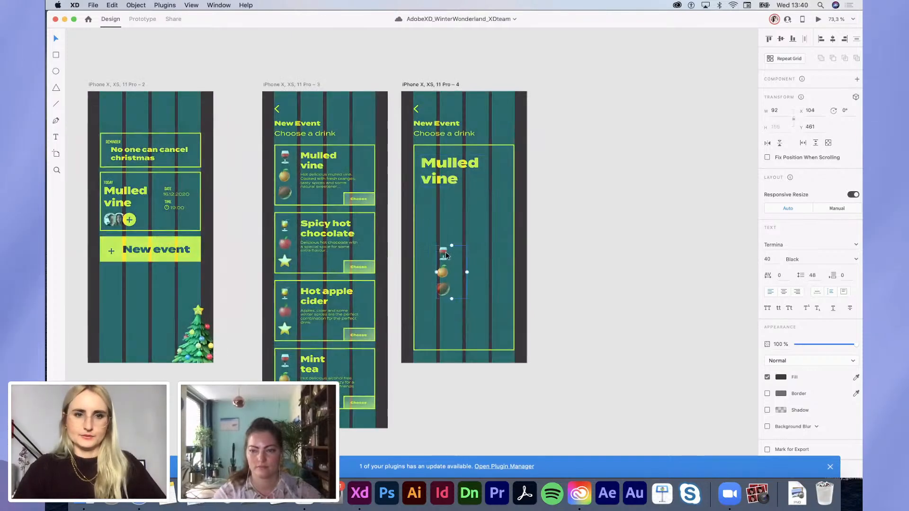
pyautogui.click(109, 221)
pyautogui.click(130, 222)
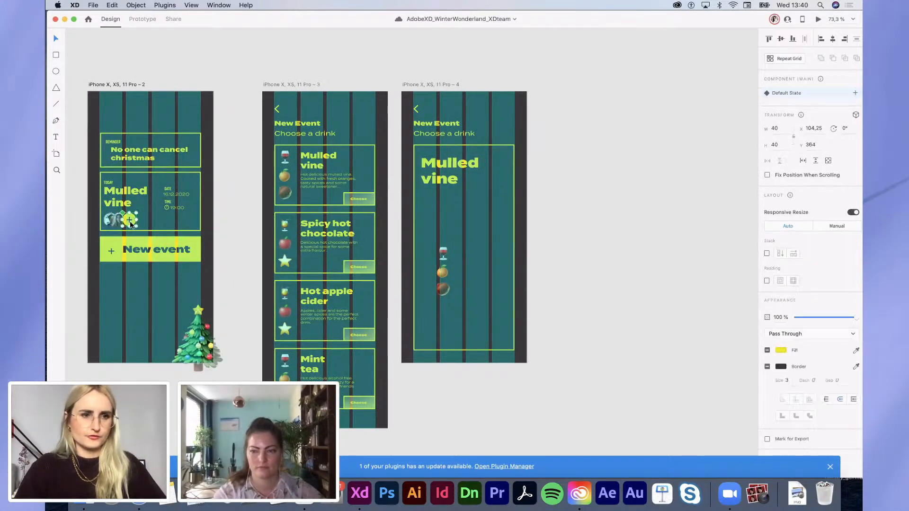
pyautogui.moveTo(78, 217); pyautogui.dragTo(136, 227)
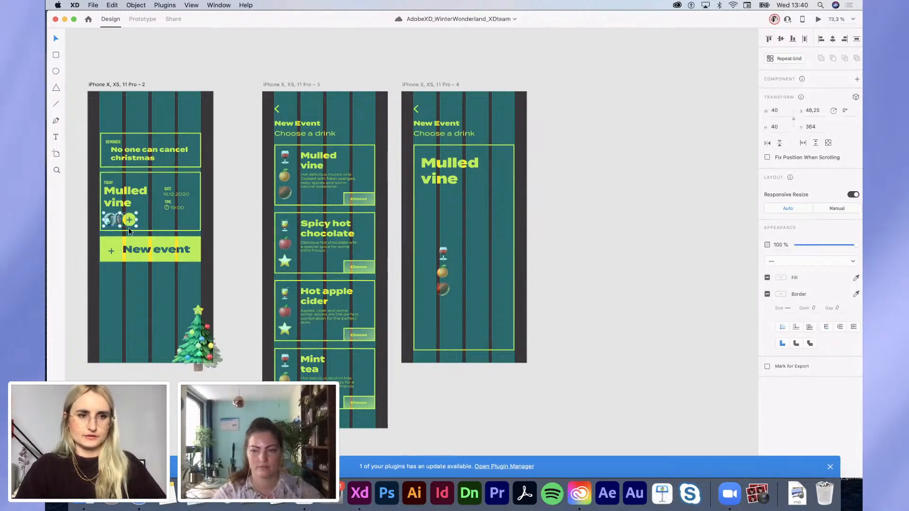
pyautogui.click(71, 239)
pyautogui.click(447, 132)
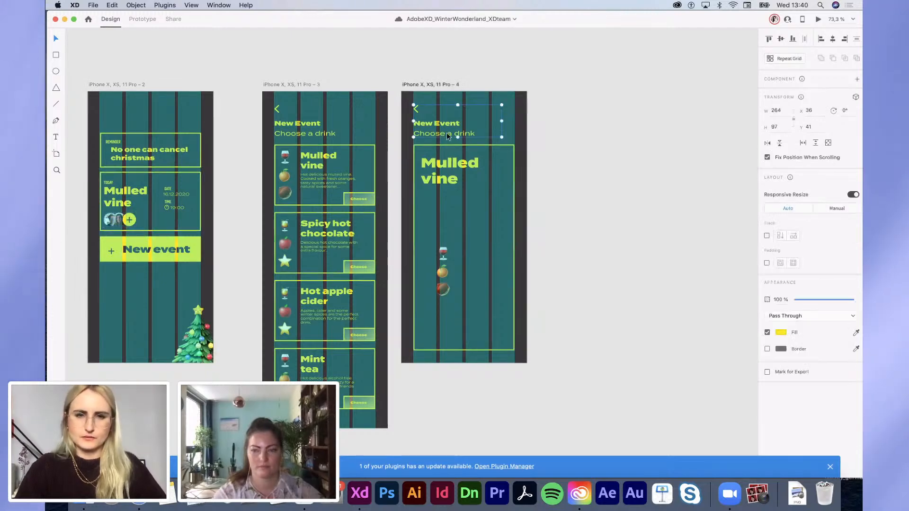
pyautogui.click(473, 174)
pyautogui.scroll(5, 473, 174)
pyautogui.hscroll(-1, 473, 174)
# Step: Copy the Choose a drink subtitle below the title and retype it as Invited friends
pyautogui.click(438, 58)
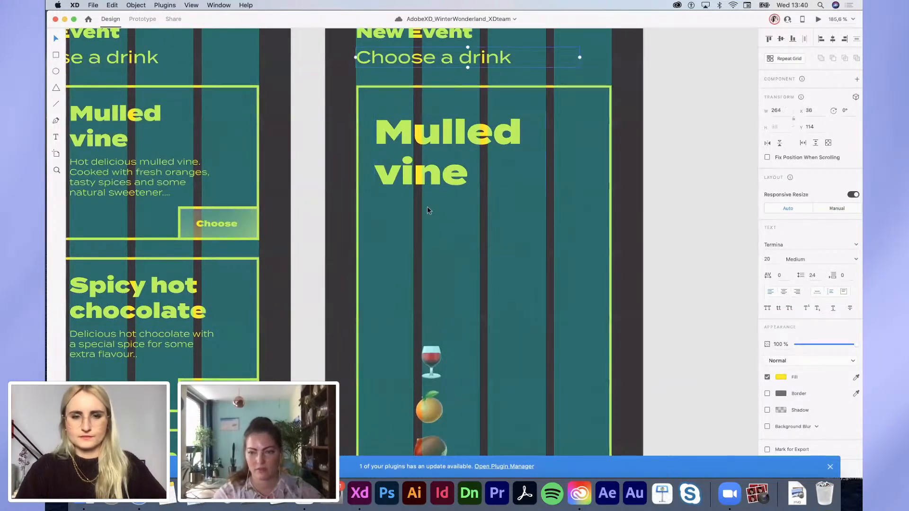
pyautogui.scroll(-2, 410, 119)
pyautogui.scroll(1, 411, 119)
pyautogui.moveTo(407, 197); pyautogui.dragTo(421, 234)
pyautogui.doubleClick(420, 235)
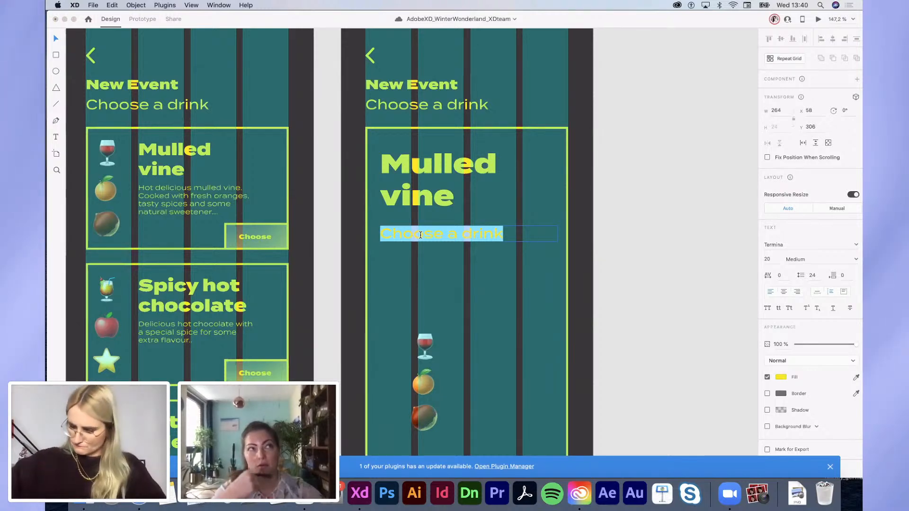
pyautogui.write('Invi')
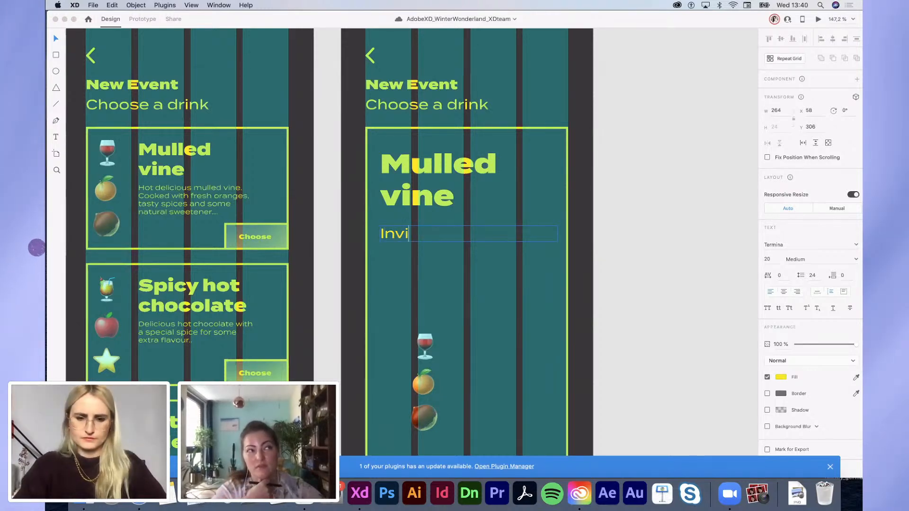
pyautogui.write('ted friends')
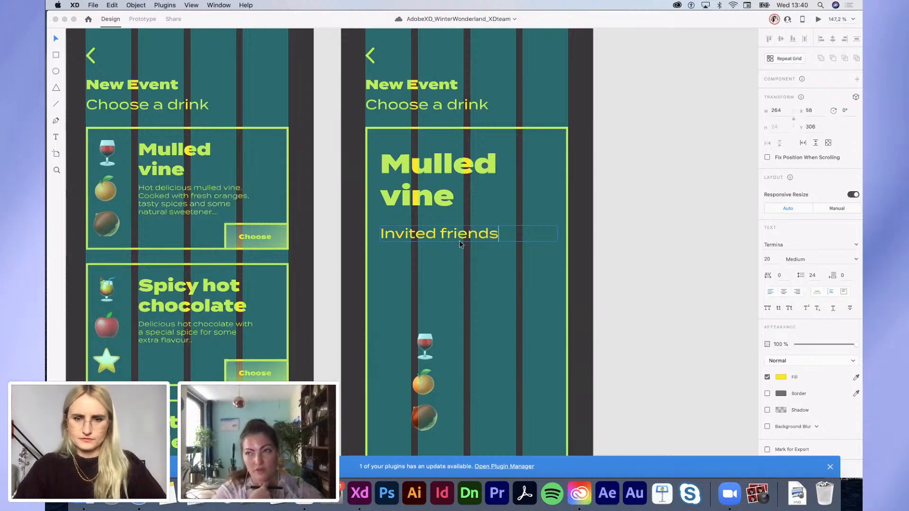
pyautogui.press('Escape')
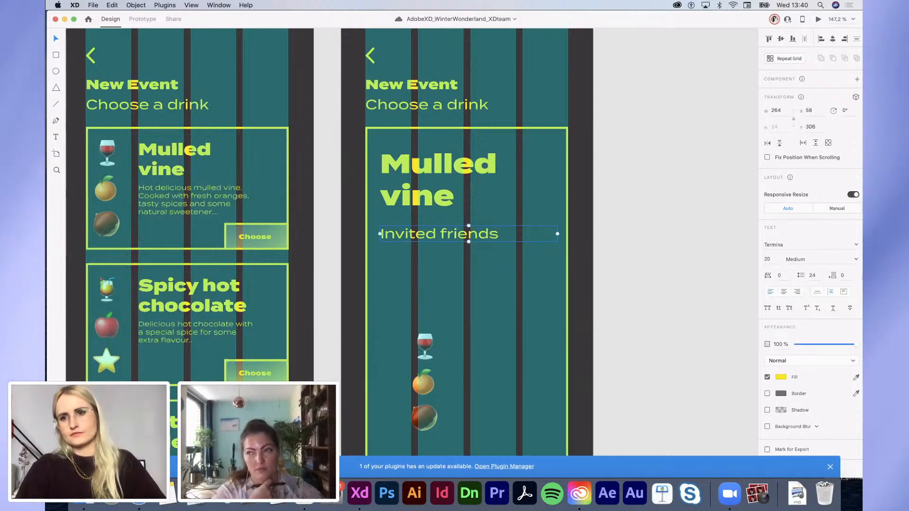
# Step: Set the label to 12 pt, align it with the title's left edge, and draw a 72×72 circle below
pyautogui.write('12')
pyautogui.press('Return')
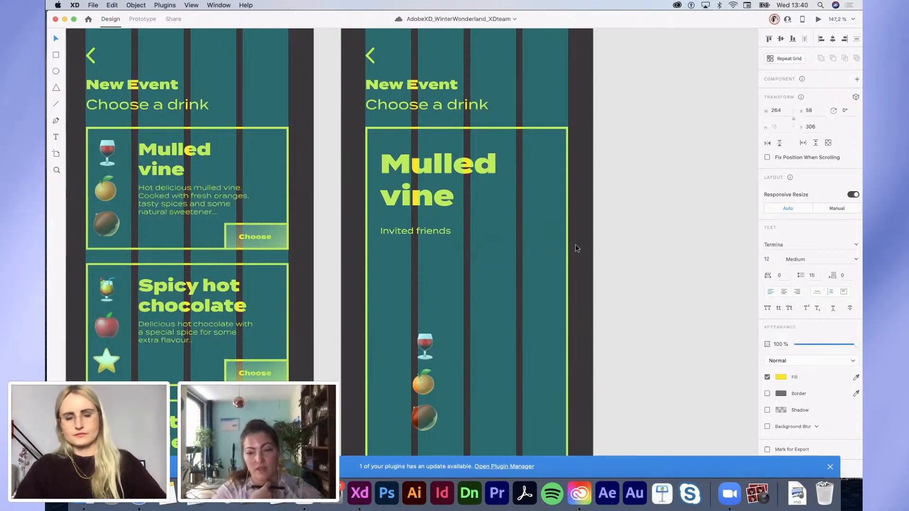
pyautogui.moveTo(412, 236); pyautogui.dragTo(411, 236)
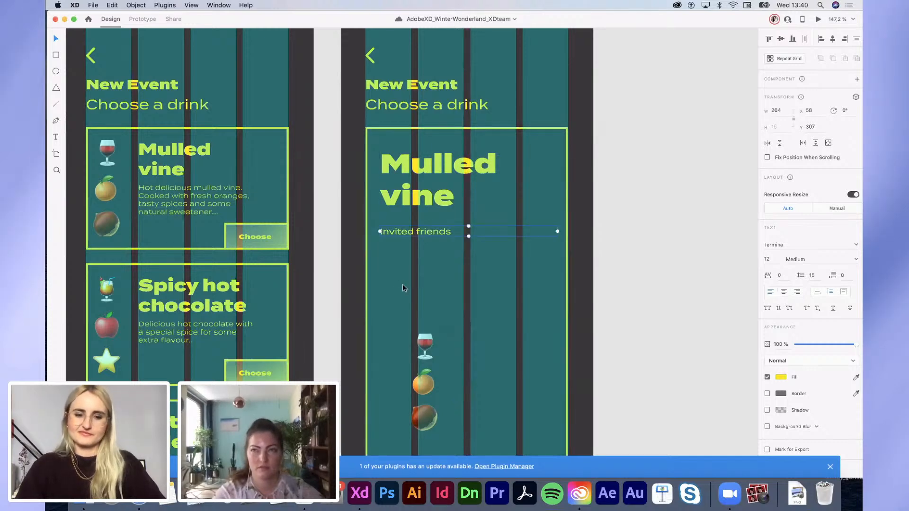
pyautogui.moveTo(380, 246); pyautogui.dragTo(429, 295)
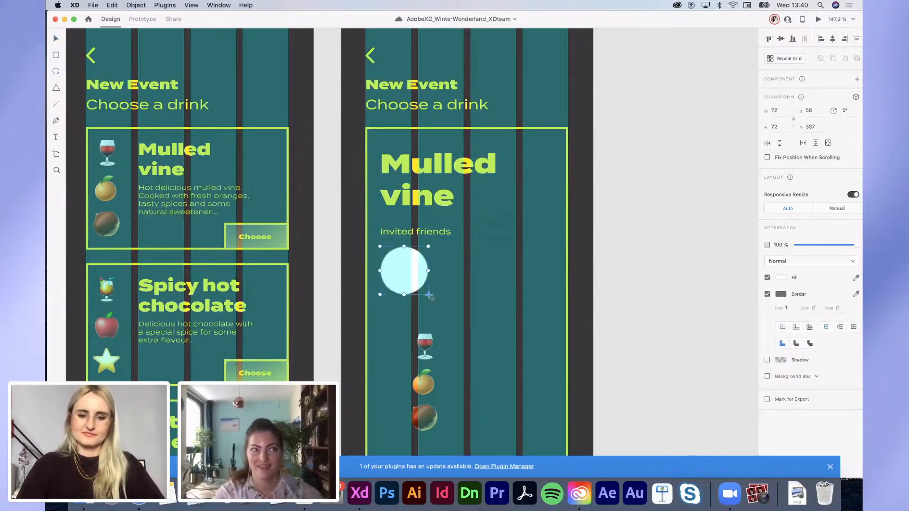
# Step: Undo the stray ellipse and duplicate the circle overlapping to its right
pyautogui.press('super+z')
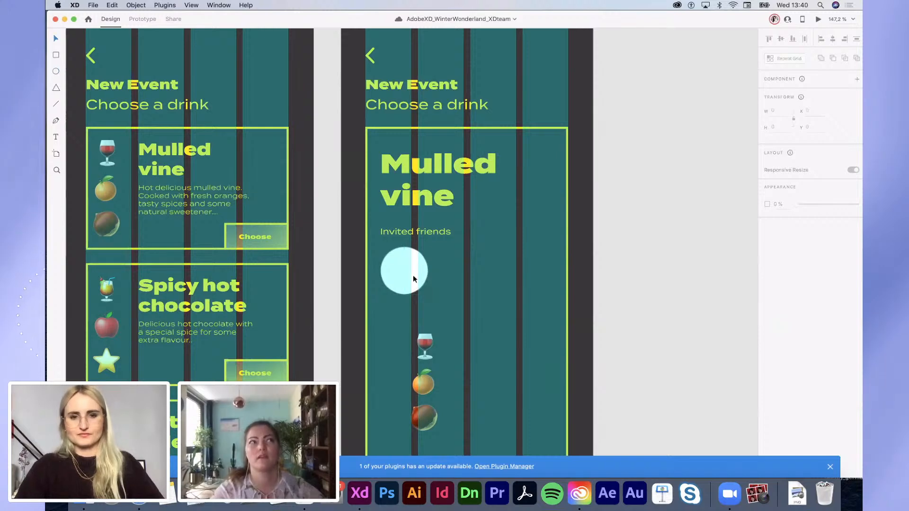
pyautogui.keyDown('alt'); pyautogui.moveTo(412, 268); pyautogui.dragTo(464, 269); pyautogui.keyUp('alt')
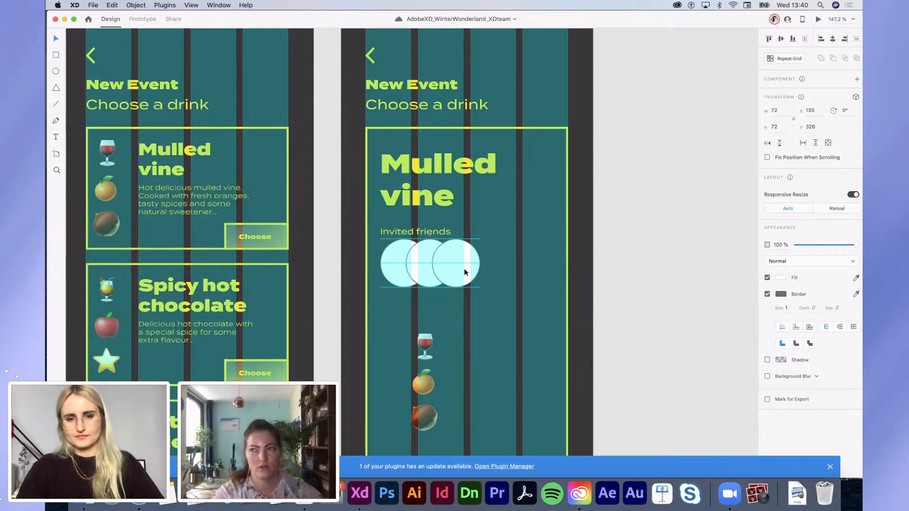
pyautogui.press('Delete')
pyautogui.click(436, 262)
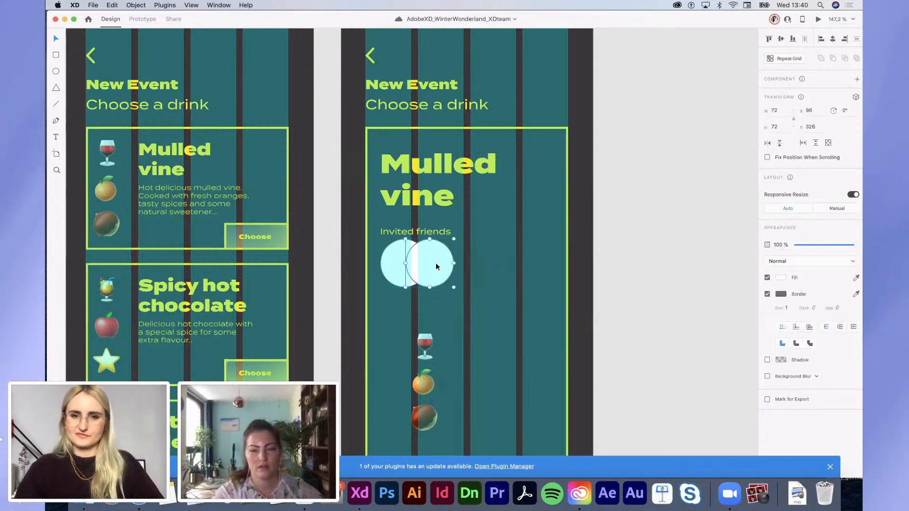
# Step: Replace the second circle with the home screen's yellow plus-circle, lined up beside the avatar
pyautogui.hscroll(-15, 436, 262)
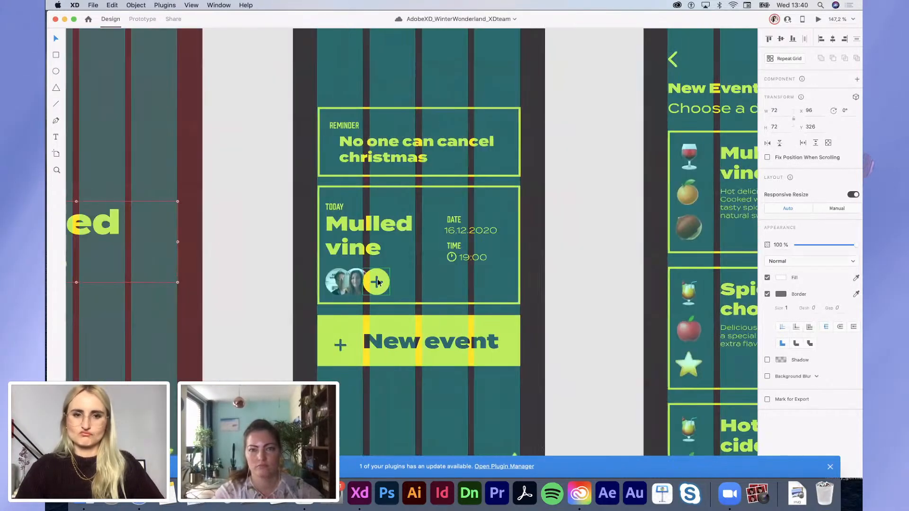
pyautogui.doubleClick(378, 282)
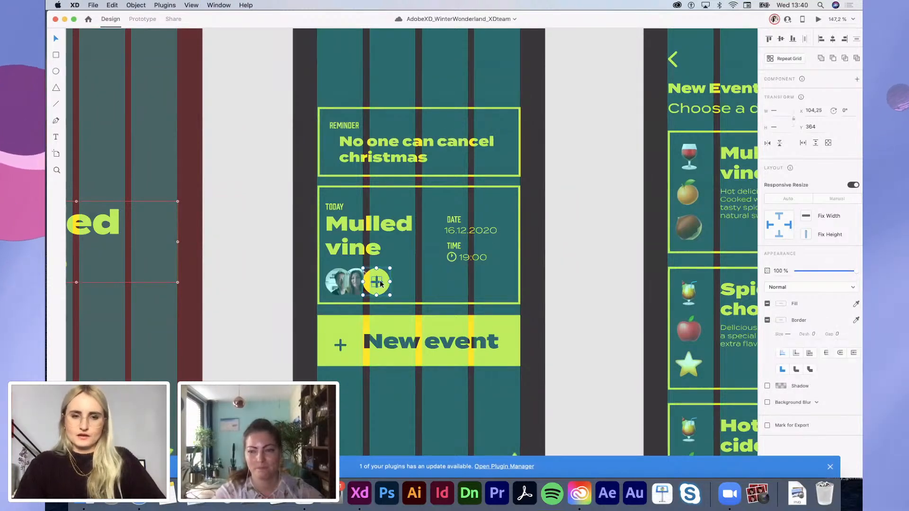
pyautogui.click(380, 281)
pyautogui.click(383, 284)
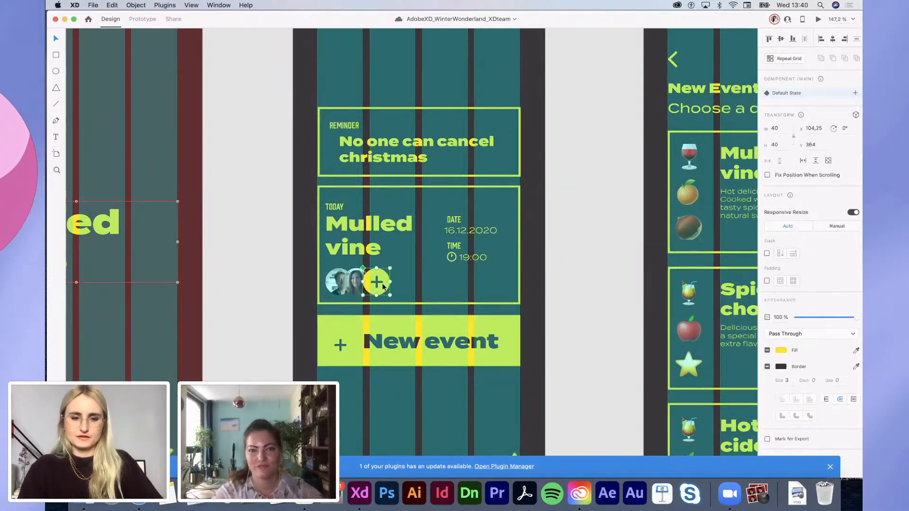
pyautogui.hscroll(11, 383, 284)
pyautogui.click(484, 283)
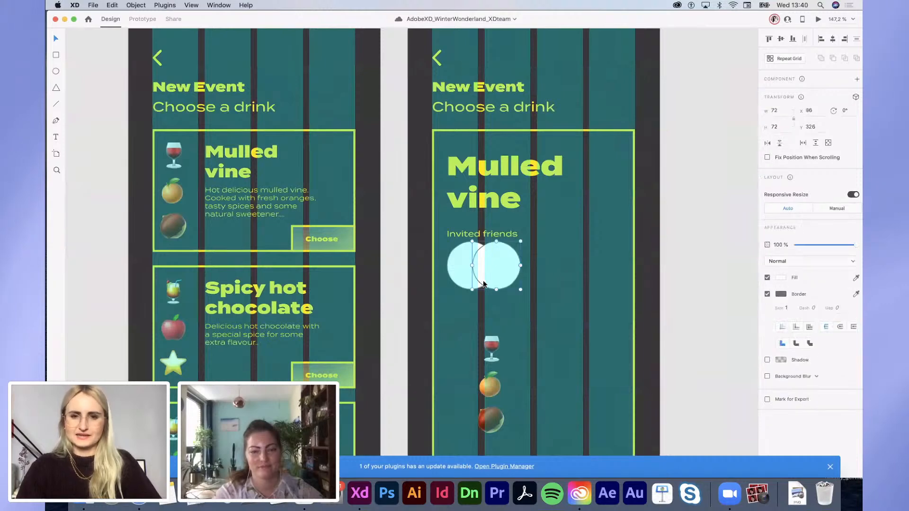
pyautogui.press('Delete')
pyautogui.press('super+v')
pyautogui.moveTo(499, 290); pyautogui.dragTo(533, 288)
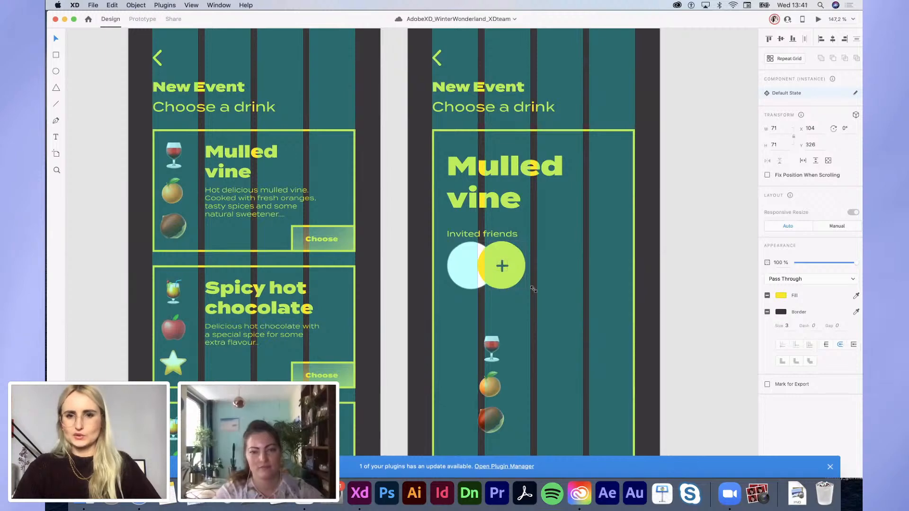
# Step: Drop the friend's photo from the photos folder into the light-blue circle
pyautogui.click(472, 286)
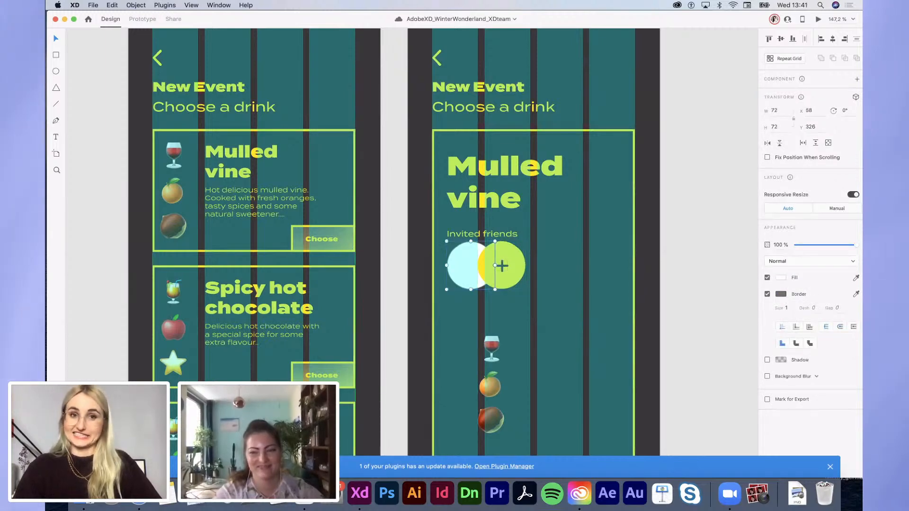
pyautogui.click(84, 493)
pyautogui.moveTo(593, 190); pyautogui.dragTo(454, 267)
pyautogui.click(683, 386)
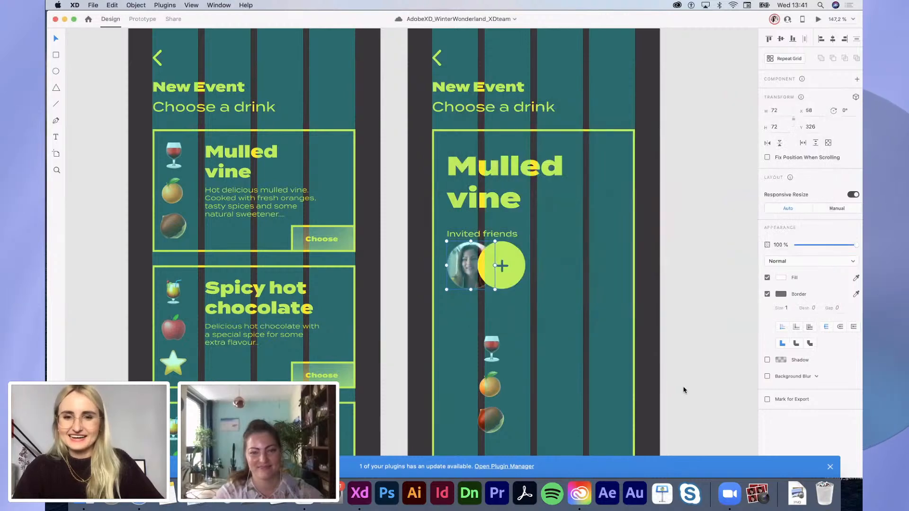
pyautogui.scroll(-3, 683, 389)
pyautogui.scroll(-2, 577, 380)
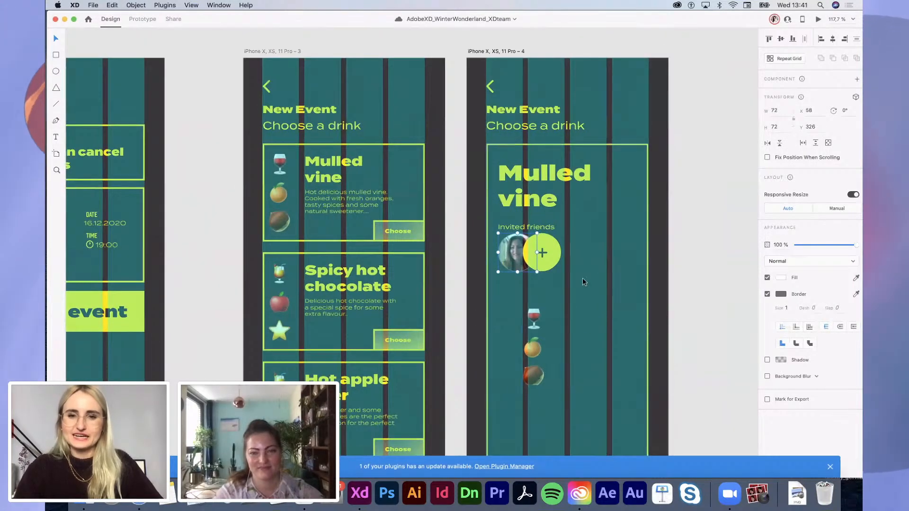
# Step: Copy the Invited friends text below the friend photos and retype it as Set Time
pyautogui.moveTo(446, 253); pyautogui.dragTo(570, 278)
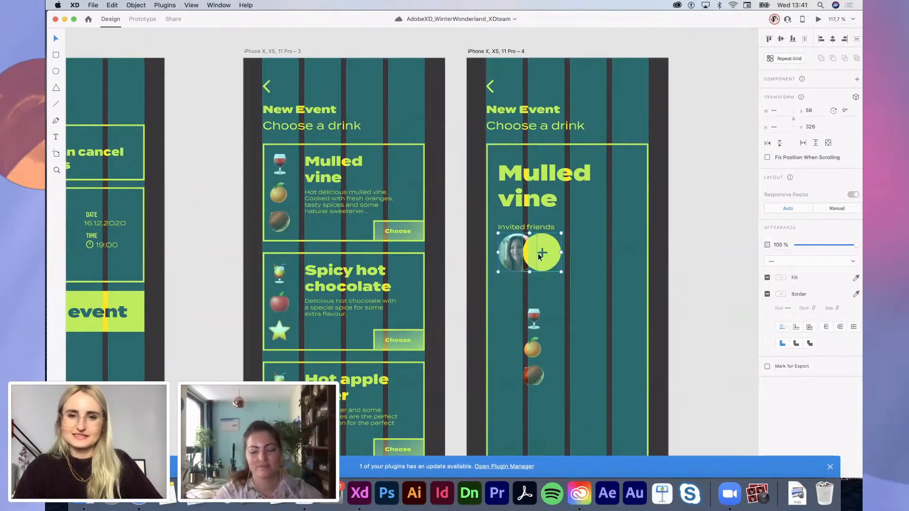
pyautogui.click(740, 270)
pyautogui.scroll(-2, 740, 271)
pyautogui.hscroll(2, 740, 271)
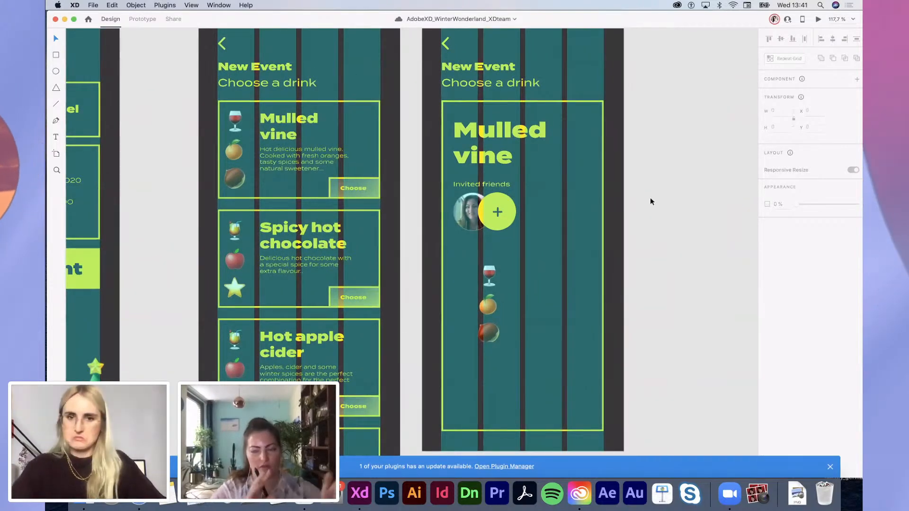
pyautogui.moveTo(484, 185); pyautogui.dragTo(483, 250)
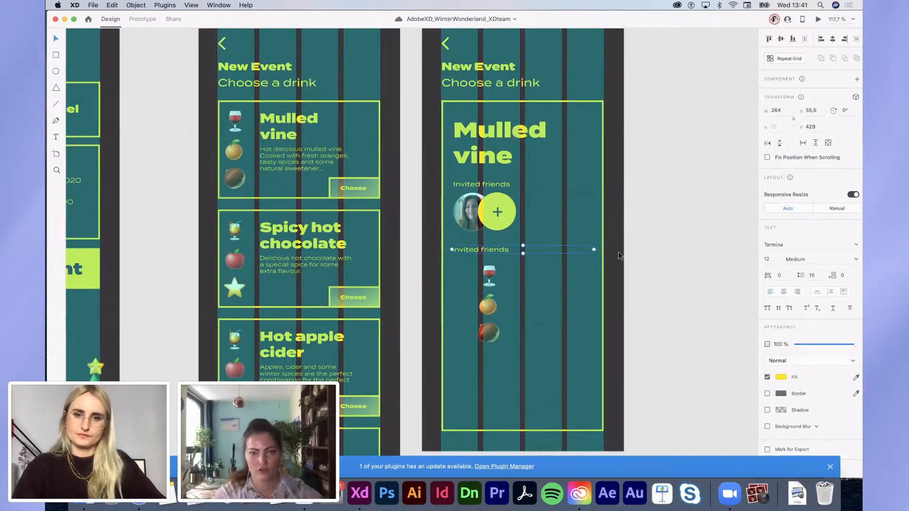
pyautogui.doubleClick(499, 250)
pyautogui.write('Set Time')
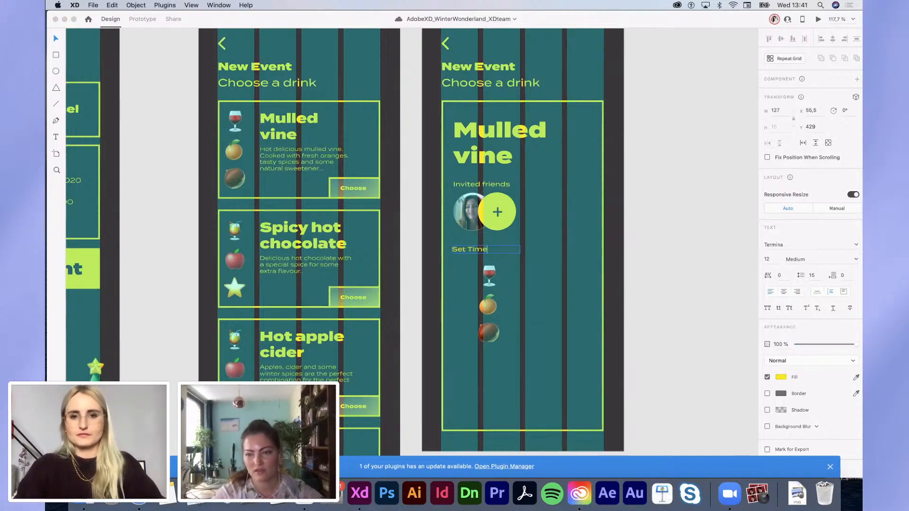
# Step: Duplicate it to the right, rename the left label Set Date, and lower the drink icons about 80 px
pyautogui.moveTo(487, 251); pyautogui.dragTo(543, 252)
pyautogui.doubleClick(544, 250)
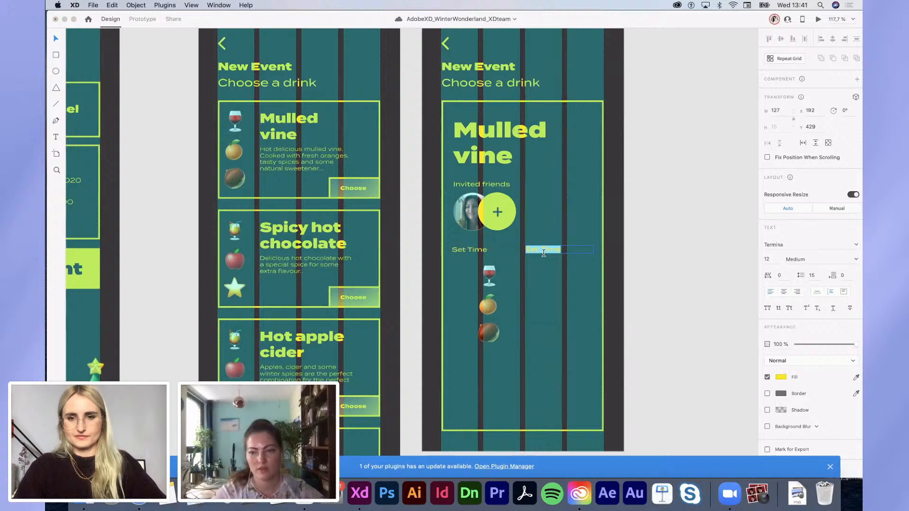
pyautogui.doubleClick(469, 250)
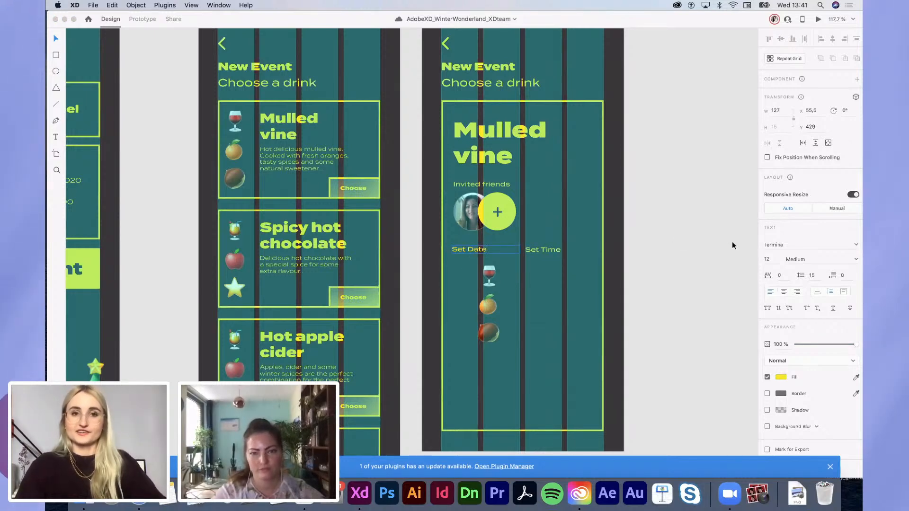
pyautogui.press('Escape')
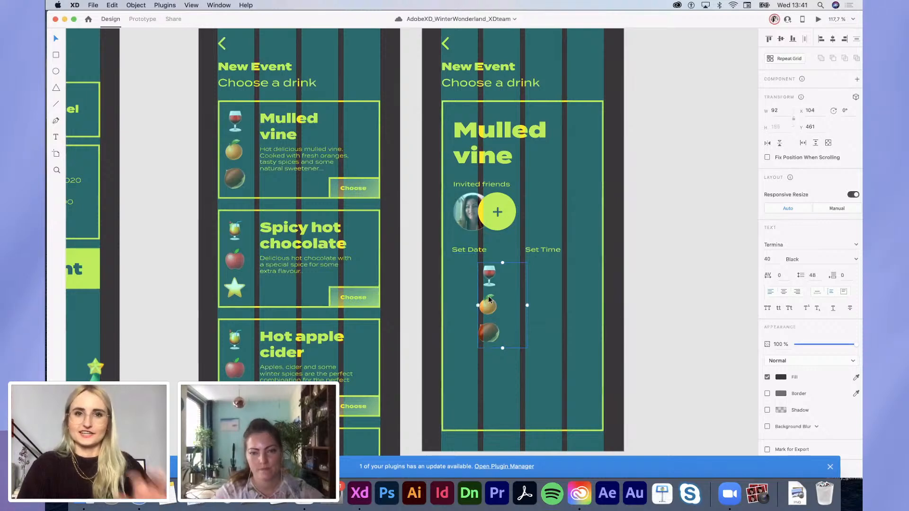
pyautogui.moveTo(489, 300); pyautogui.dragTo(487, 338)
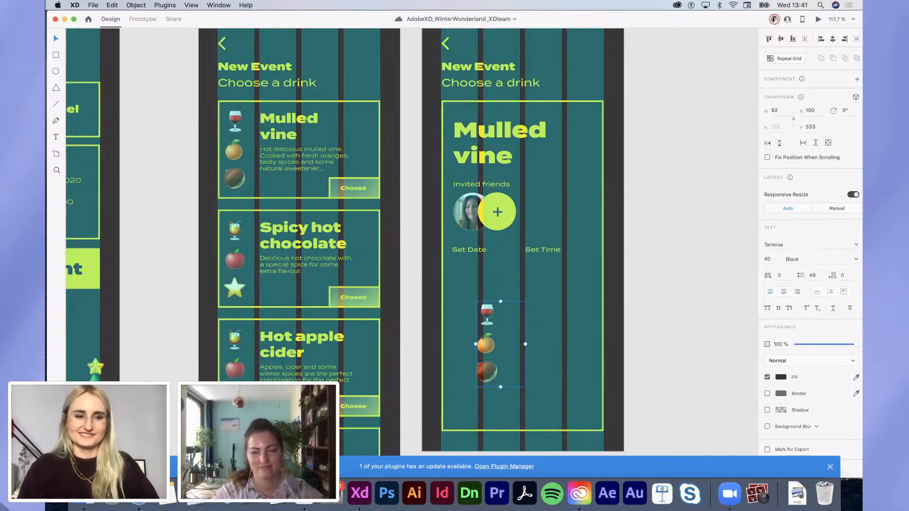
pyautogui.press('super+shift+y')
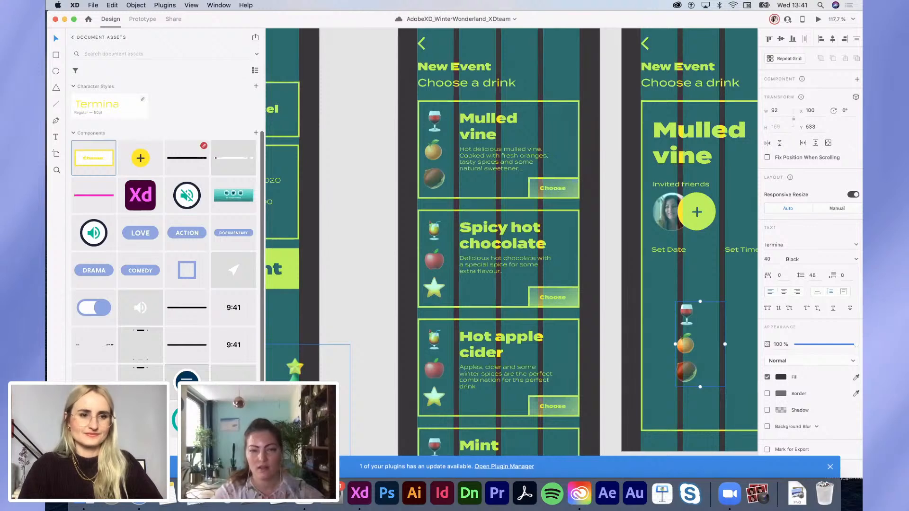
# Step: Drag the SET A DATE and SET A TIME components from the winter wonderland library onto the card
pyautogui.scroll(3, 187, 374)
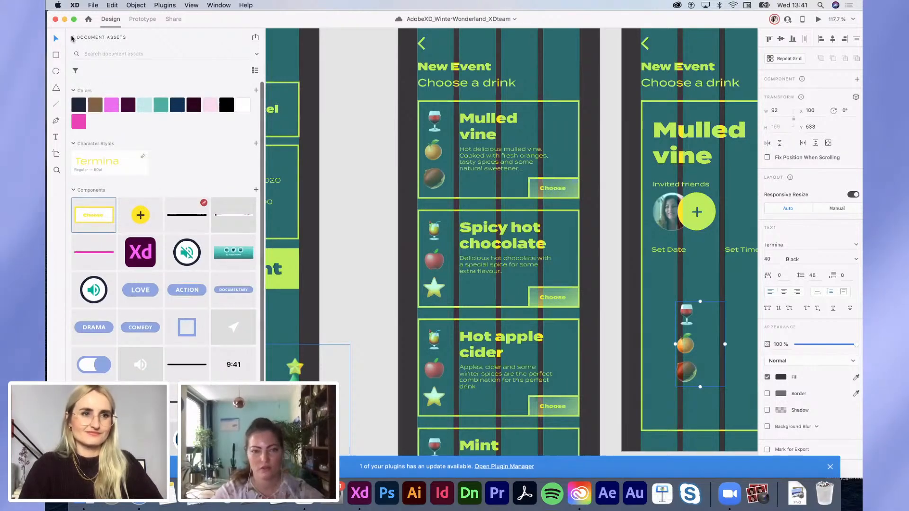
pyautogui.click(72, 37)
pyautogui.click(108, 112)
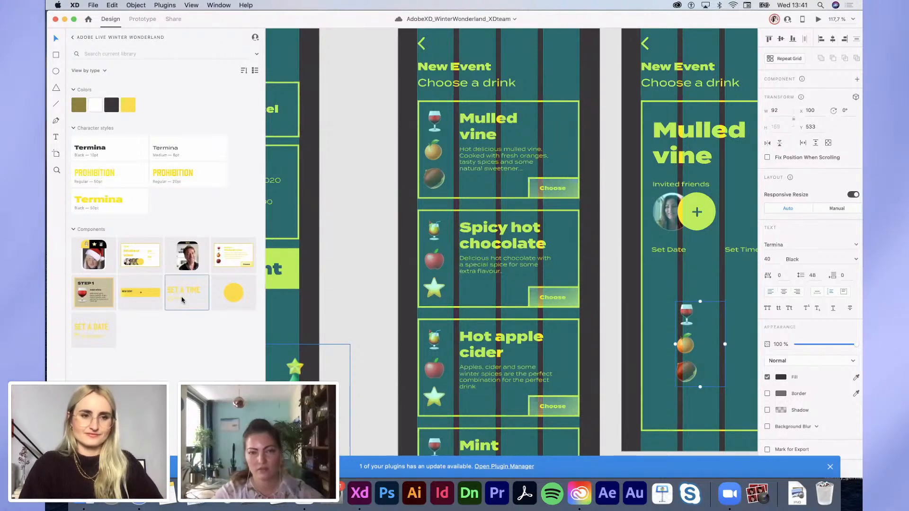
pyautogui.moveTo(183, 299); pyautogui.dragTo(705, 299)
pyautogui.hscroll(5, 706, 299)
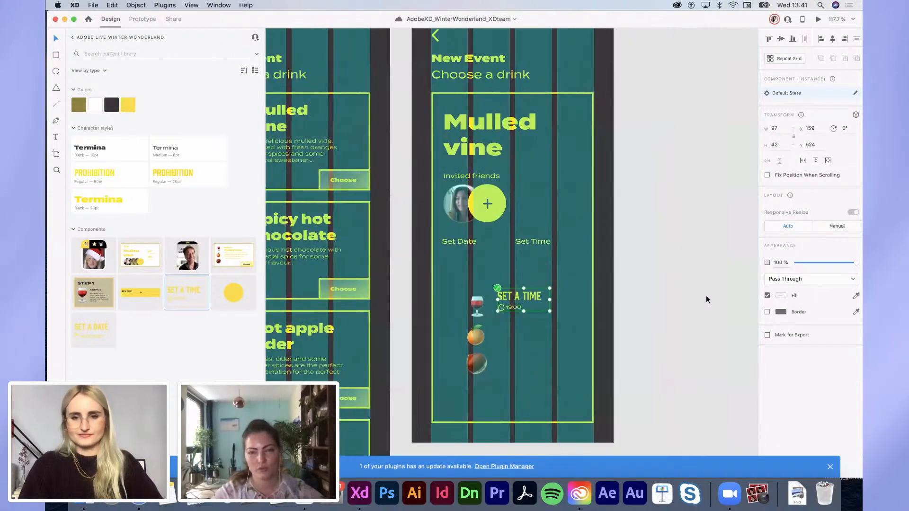
pyautogui.moveTo(84, 338); pyautogui.dragTo(504, 286)
# Step: Delete the old labels, place SET A DATE and SET A TIME side by side, and move the icons right
pyautogui.click(56, 434)
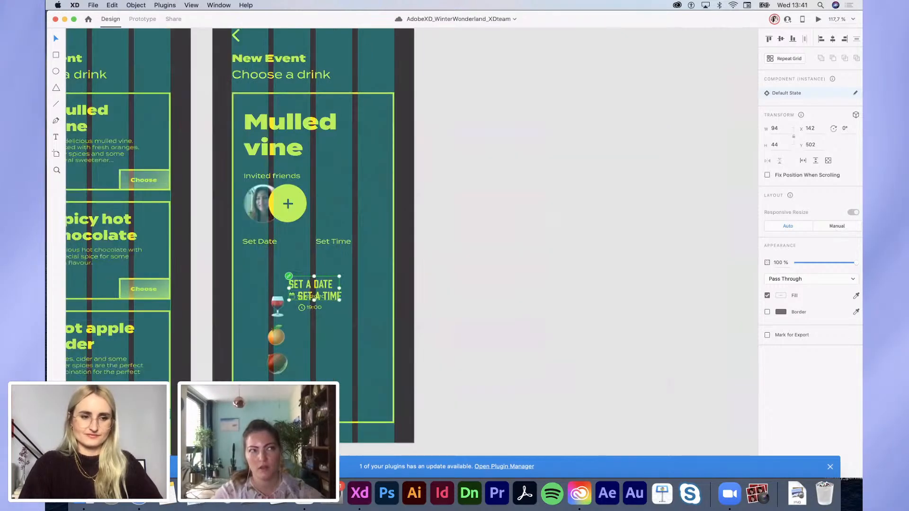
pyautogui.hscroll(-3, 445, 335)
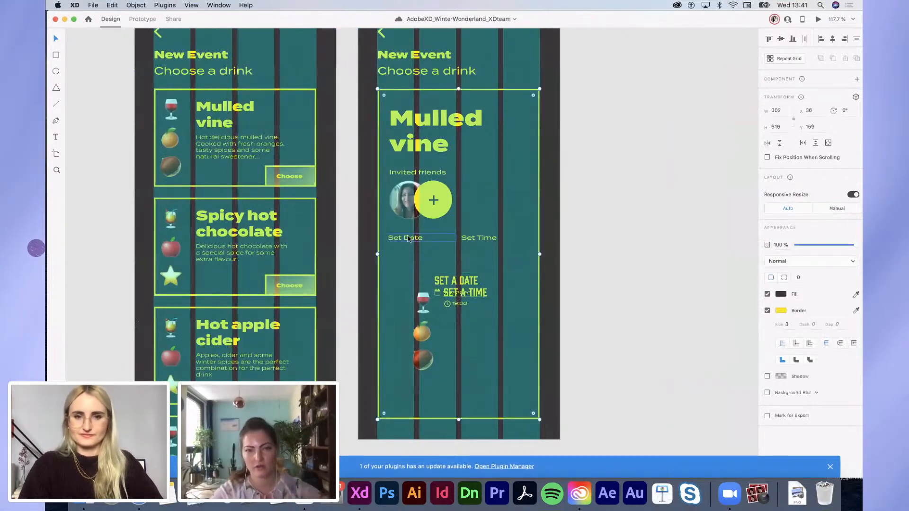
pyautogui.click(492, 236)
pyautogui.press('BackSpace')
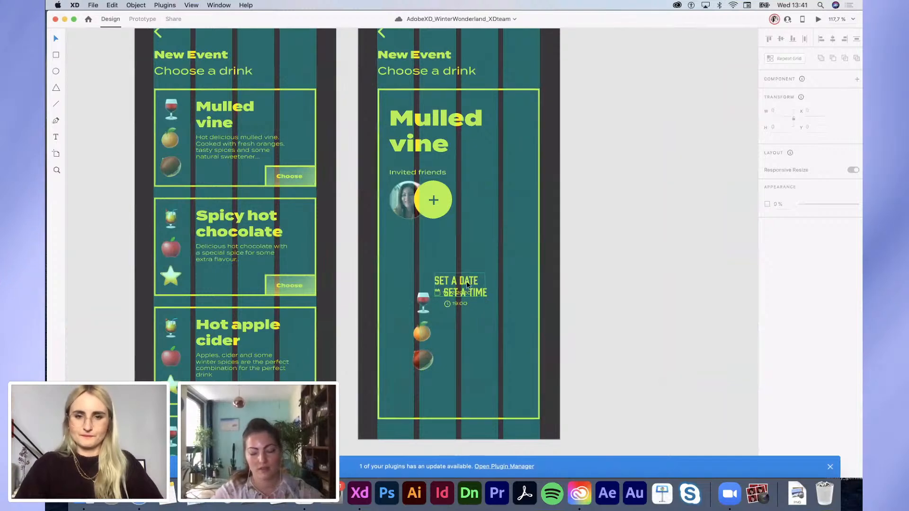
pyautogui.moveTo(467, 281); pyautogui.dragTo(427, 252)
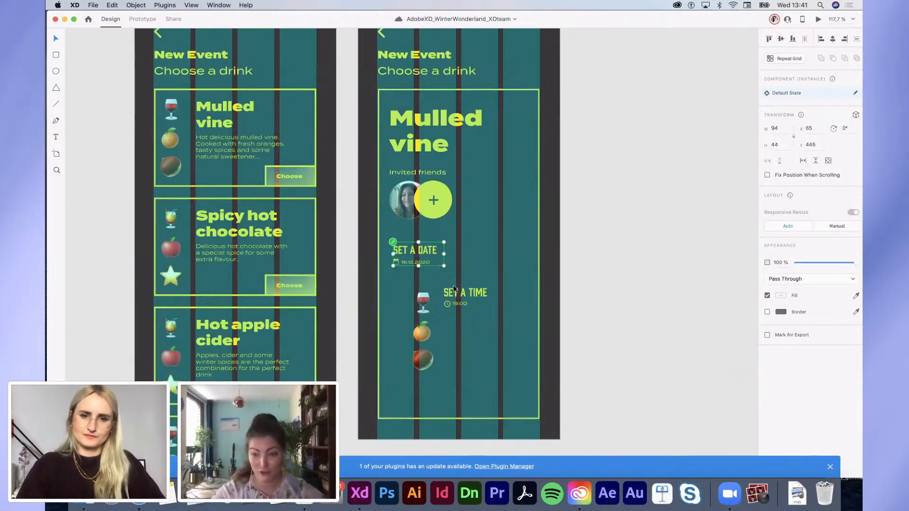
pyautogui.moveTo(455, 290); pyautogui.dragTo(473, 247)
pyautogui.click(553, 291)
pyautogui.hscroll(-1, 553, 291)
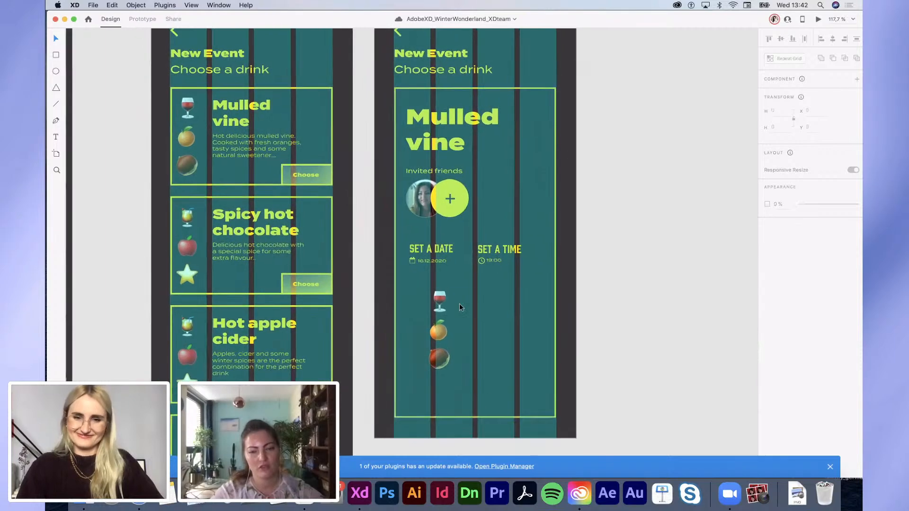
pyautogui.moveTo(459, 303); pyautogui.dragTo(545, 302)
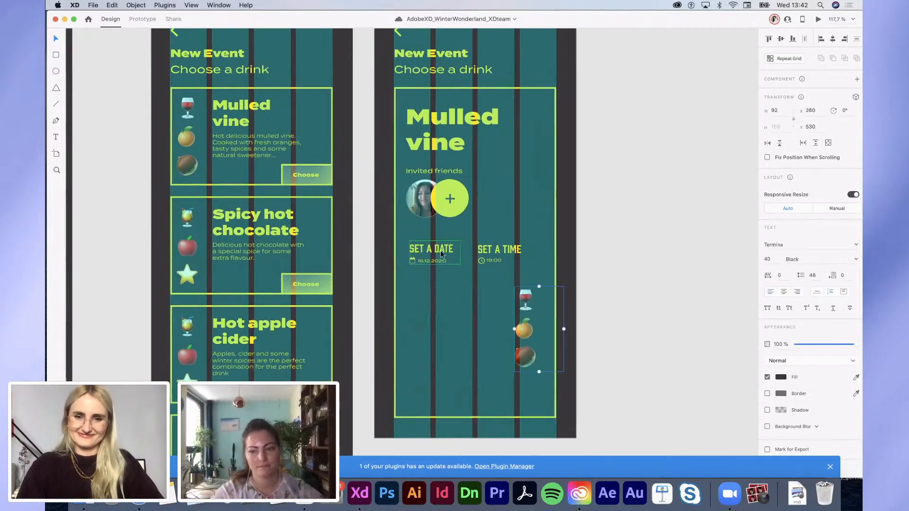
# Step: Duplicate SET A DATE below itself and retype the copy as INGREDIENTS
pyautogui.click(421, 170)
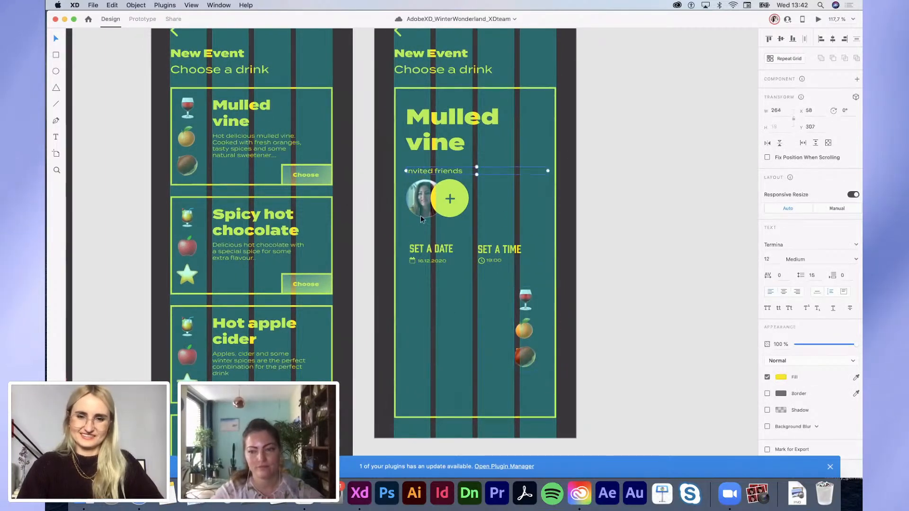
pyautogui.click(426, 317)
pyautogui.scroll(-1, 427, 324)
pyautogui.hscroll(-1, 427, 325)
pyautogui.click(454, 229)
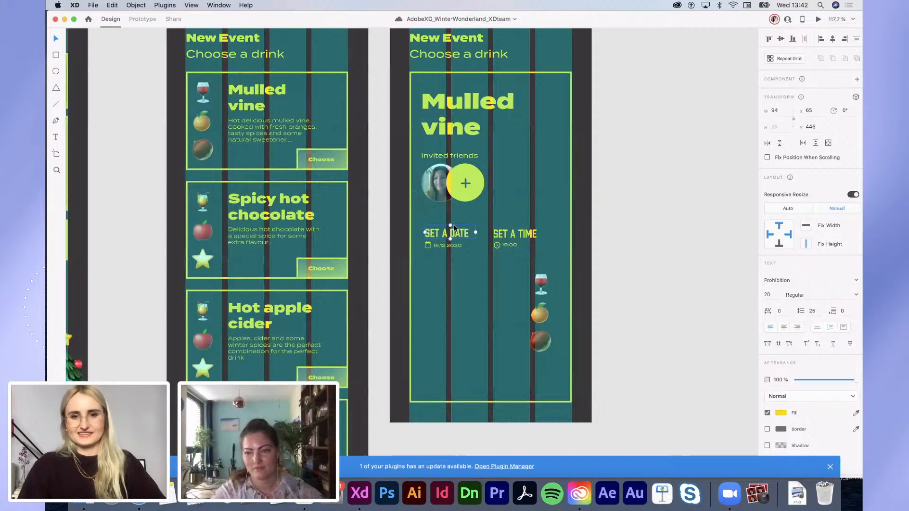
pyautogui.moveTo(464, 274); pyautogui.dragTo(462, 274)
pyautogui.doubleClick(461, 273)
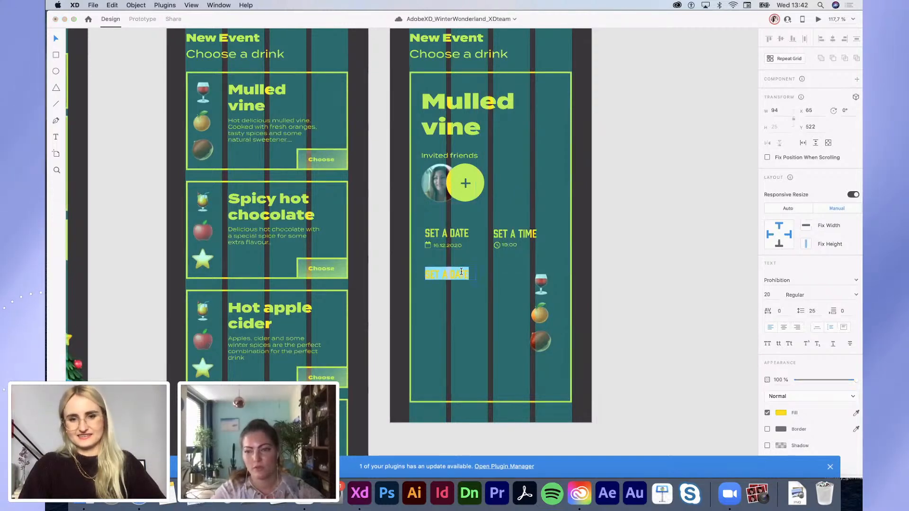
pyautogui.press('BackSpace')
pyautogui.write('INGRE')
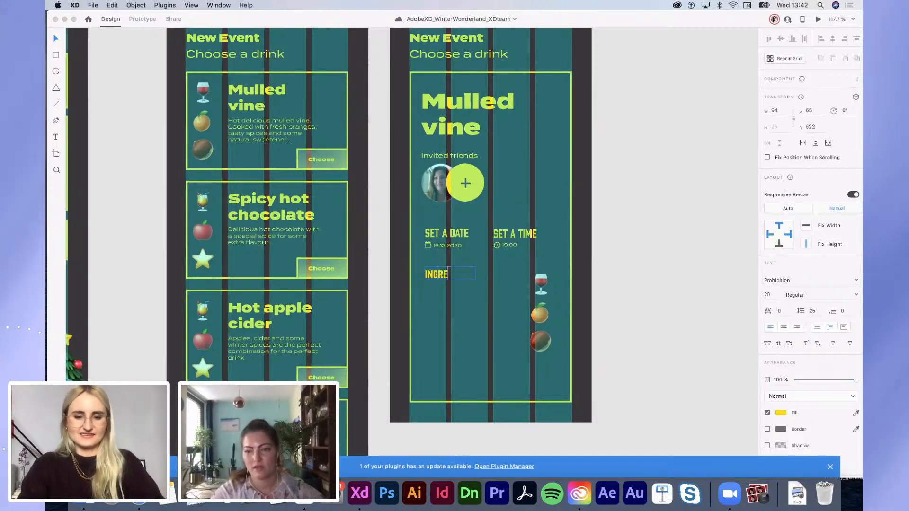
pyautogui.write('DI')
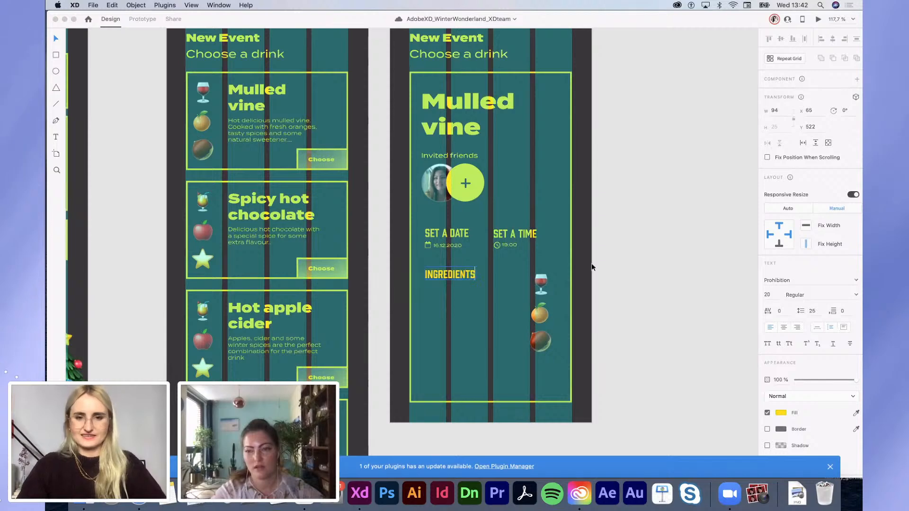
pyautogui.write('ENTS')
pyautogui.press('Escape')
# Step: Nudge INGREDIENTS down slightly and move the drink icons beside it
pyautogui.click(596, 264)
pyautogui.click(468, 277)
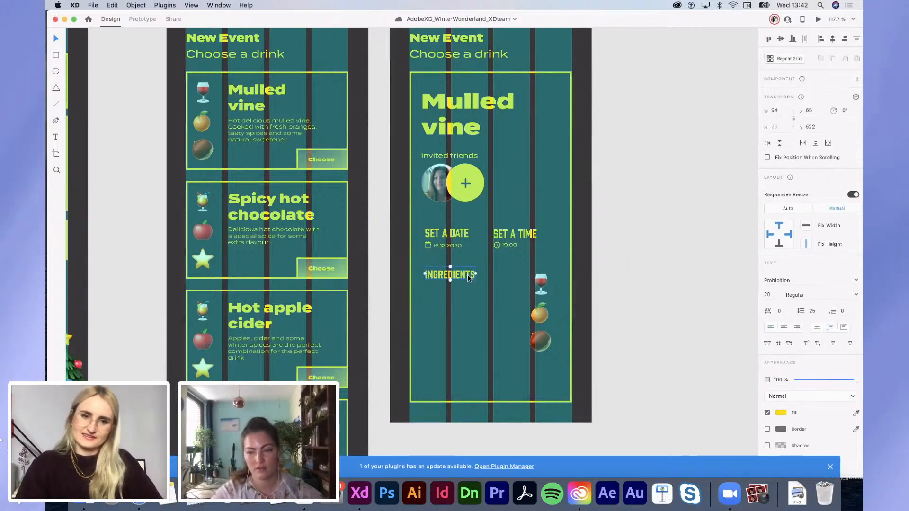
pyautogui.moveTo(468, 277); pyautogui.dragTo(468, 282)
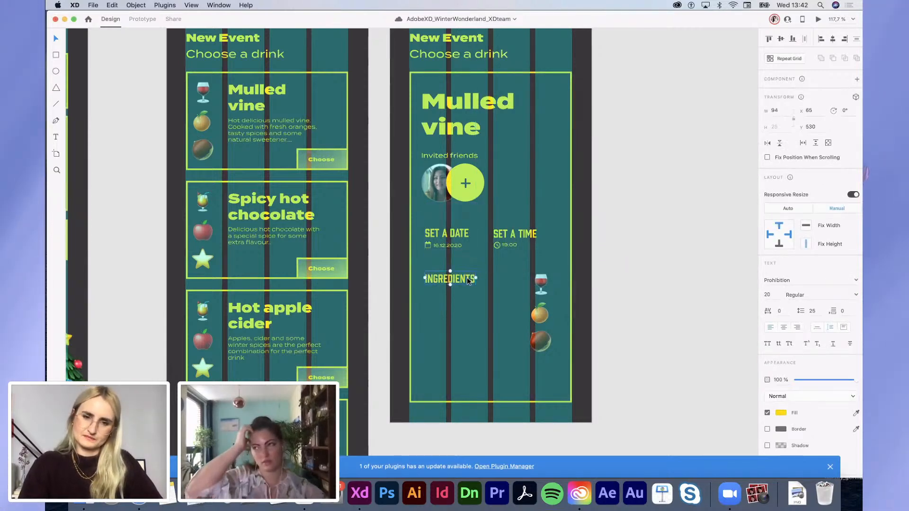
pyautogui.moveTo(539, 320); pyautogui.dragTo(499, 325)
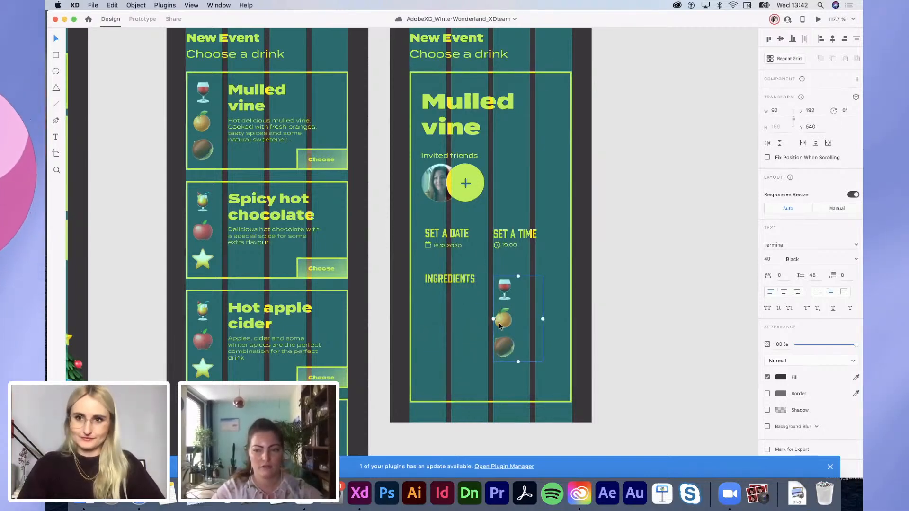
# Step: Delete the orange and nut emojis under INGREDIENTS, then nudge the wine glass up and right
pyautogui.scroll(-3, 499, 322)
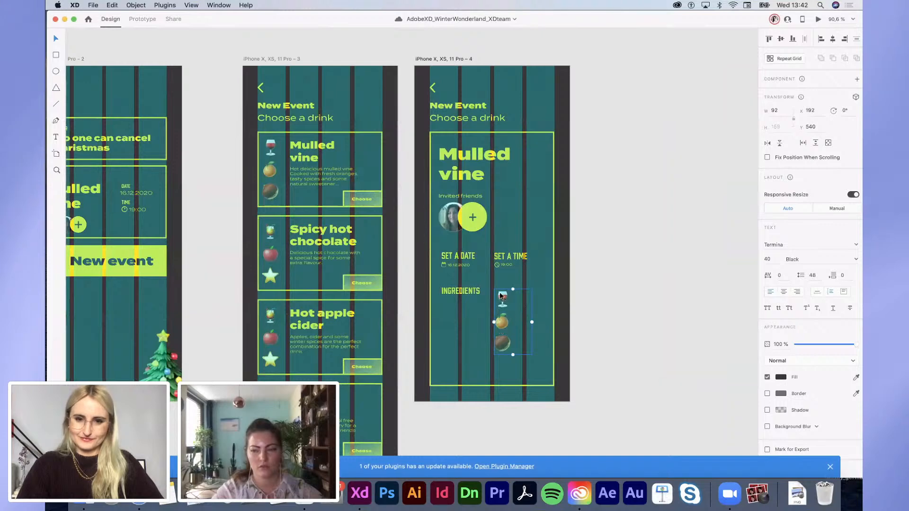
pyautogui.doubleClick(505, 333)
pyautogui.click(513, 345)
pyautogui.moveTo(512, 345); pyautogui.dragTo(454, 312)
pyautogui.press('BackSpace')
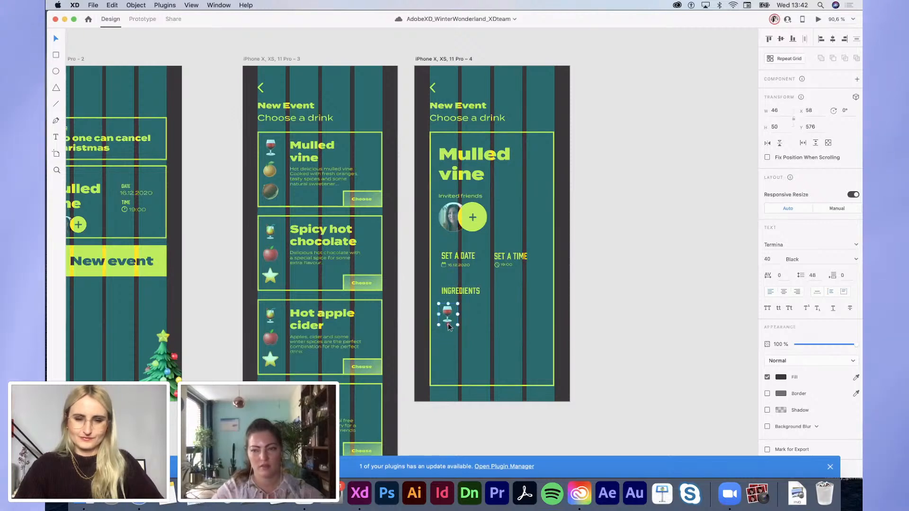
pyautogui.scroll(5, 448, 324)
pyautogui.hotkey('shift', 'Up')
pyautogui.hotkey('shift', 'Right')
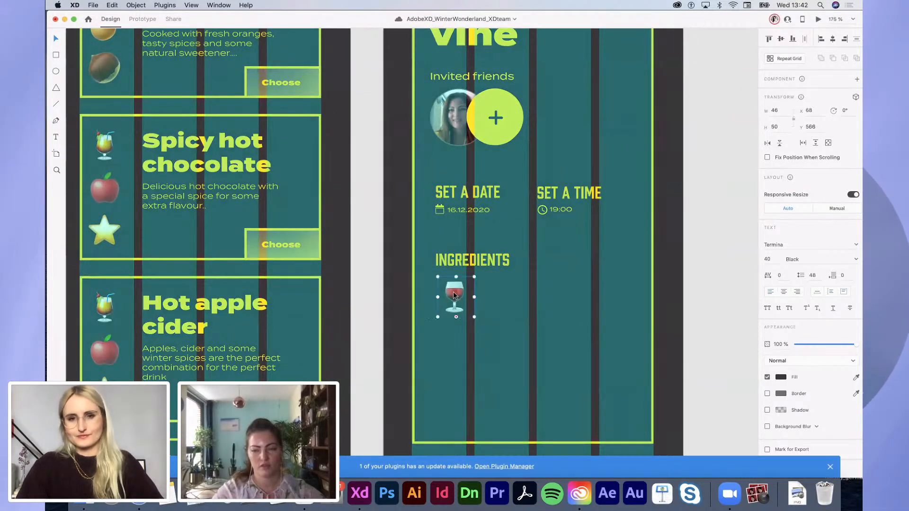
# Step: Add a 'Red Wine' label under the glass from a copy of the date text, then repeat-grid both
pyautogui.click(469, 212)
pyautogui.click(455, 305)
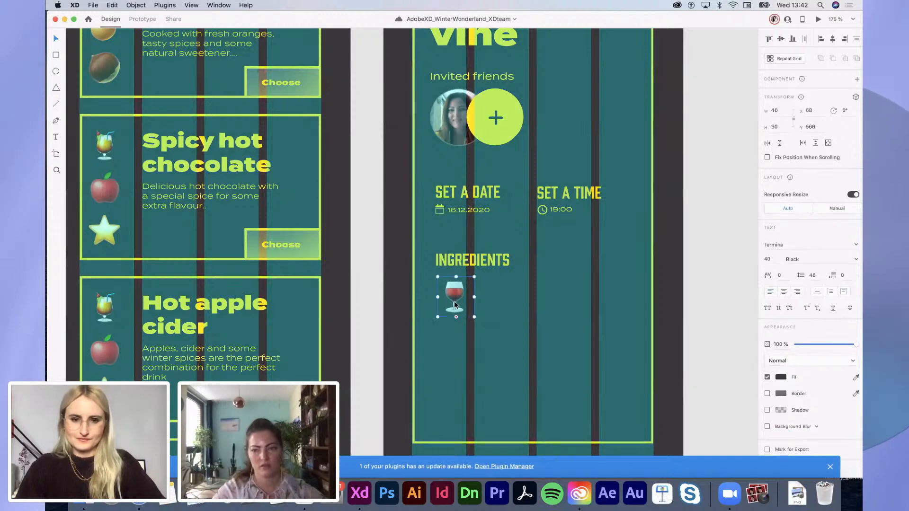
pyautogui.press('super+v')
pyautogui.moveTo(481, 212); pyautogui.dragTo(469, 333)
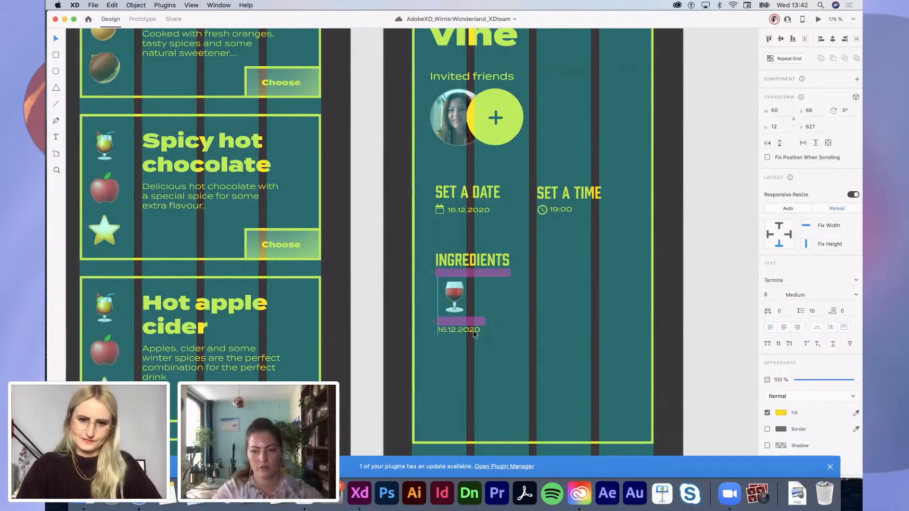
pyautogui.doubleClick(458, 330)
pyautogui.write('Red Wine')
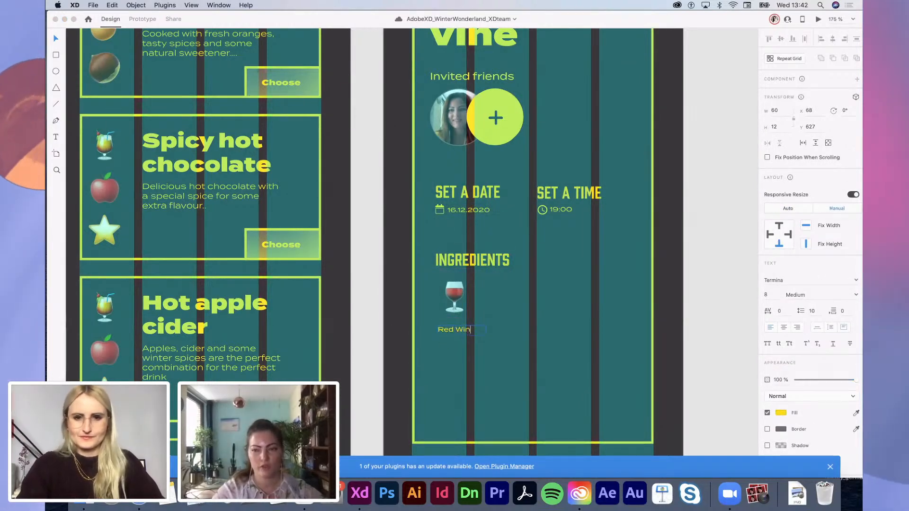
pyautogui.press('Escape')
pyautogui.moveTo(474, 336); pyautogui.dragTo(475, 330)
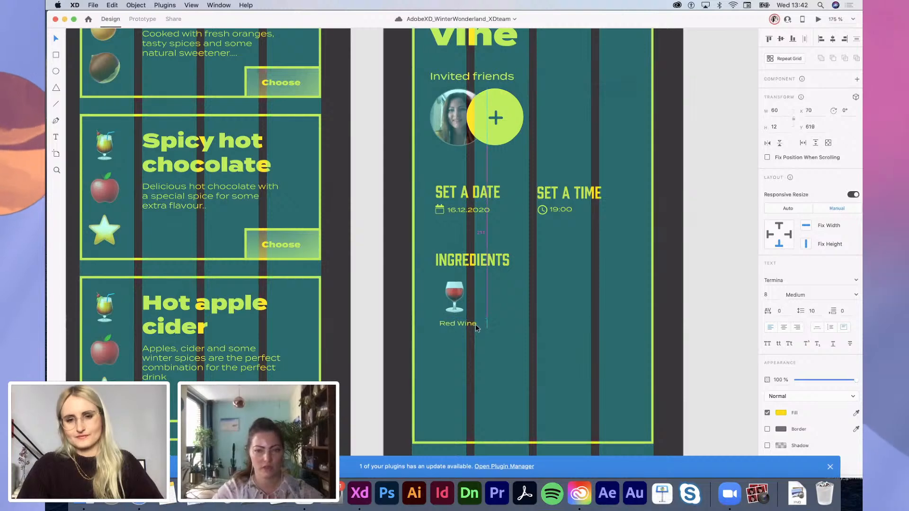
pyautogui.keyDown('shift'); pyautogui.click(460, 311); pyautogui.keyUp('shift')
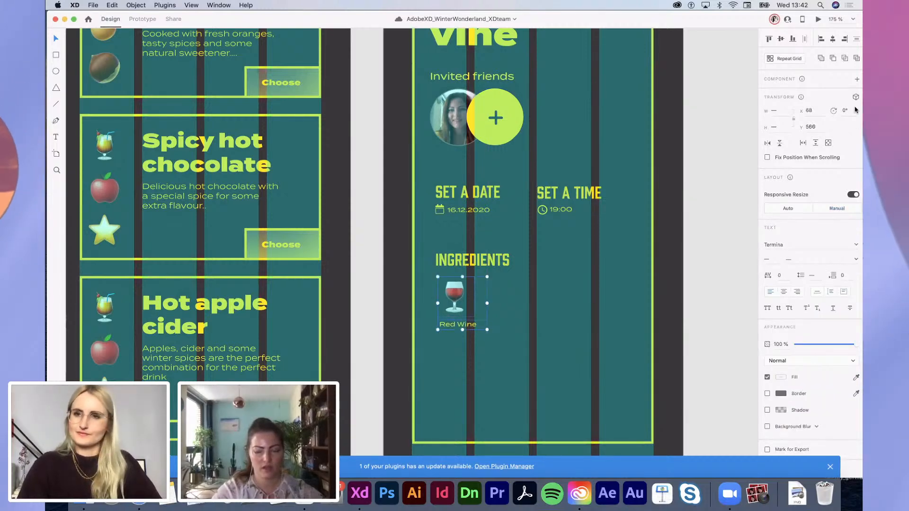
pyautogui.press('super+r')
# Step: Extend the repeat grid to four Red Wine items across and ungroup it
pyautogui.moveTo(488, 302); pyautogui.dragTo(589, 308)
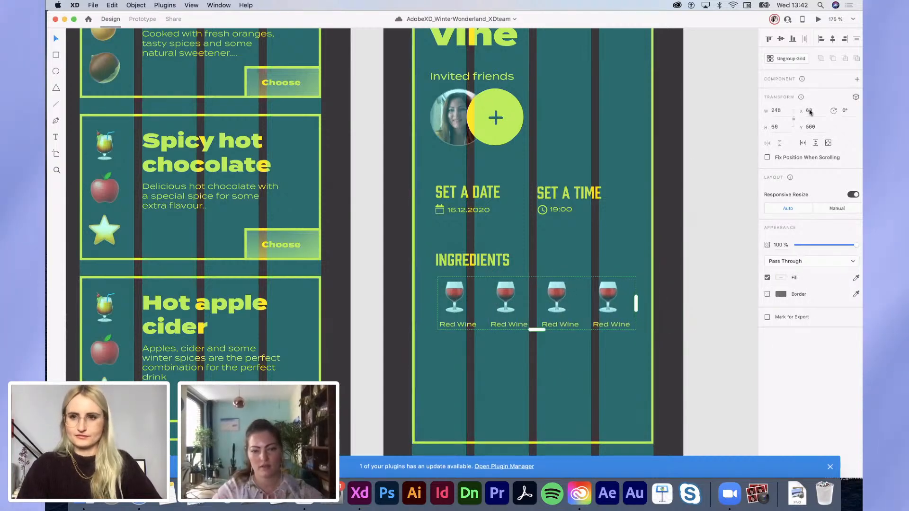
pyautogui.click(782, 64)
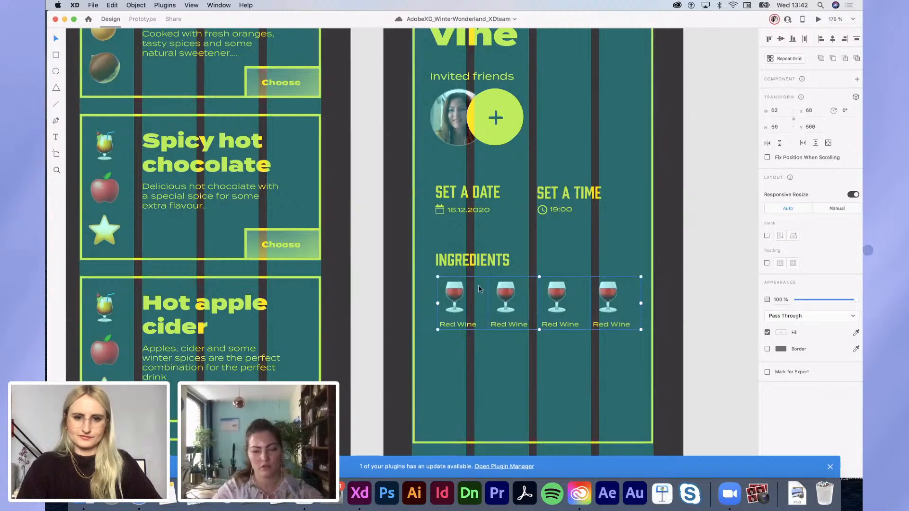
pyautogui.doubleClick(518, 299)
pyautogui.scroll(-10, 518, 300)
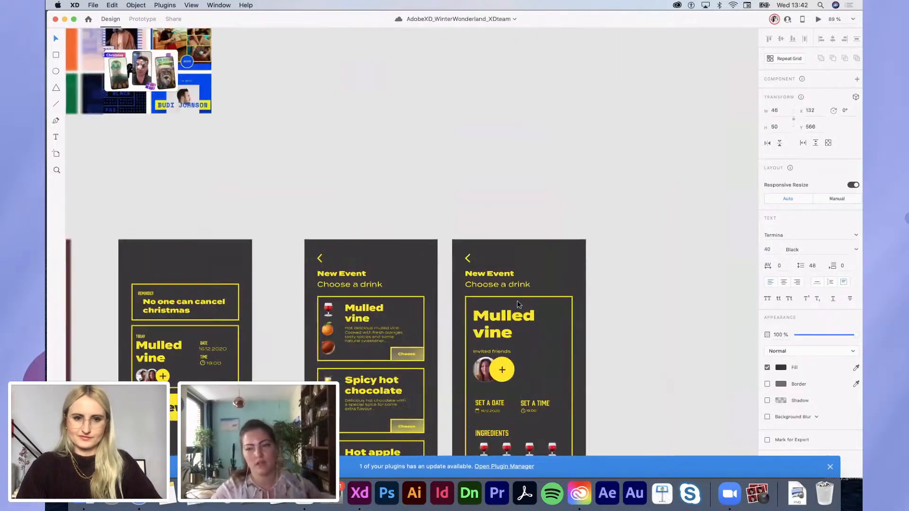
pyautogui.scroll(5, 520, 298)
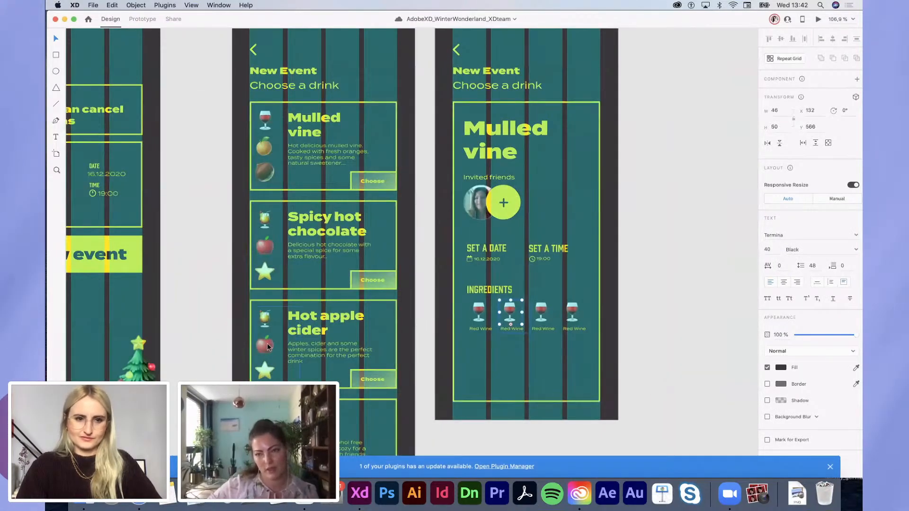
# Step: Replace the second wine glass with the orange emoji from the Mulled vine card
pyautogui.doubleClick(267, 148)
pyautogui.doubleClick(266, 147)
pyautogui.hotkey('ctrl', 'c')
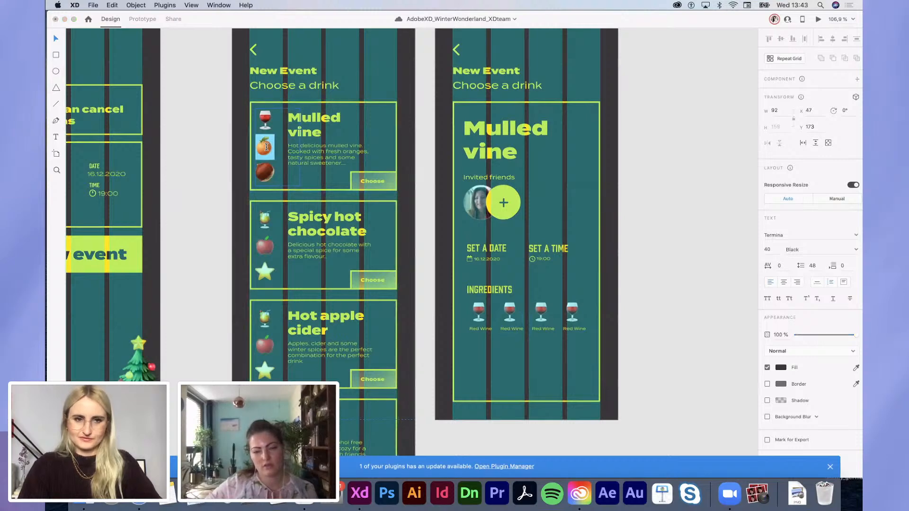
pyautogui.click(512, 312)
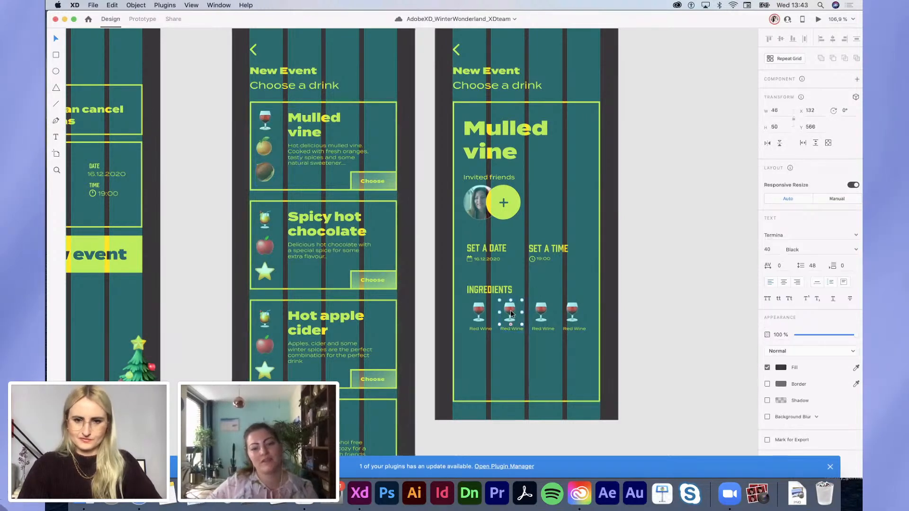
pyautogui.doubleClick(510, 311)
pyautogui.hotkey('ctrl', 'v')
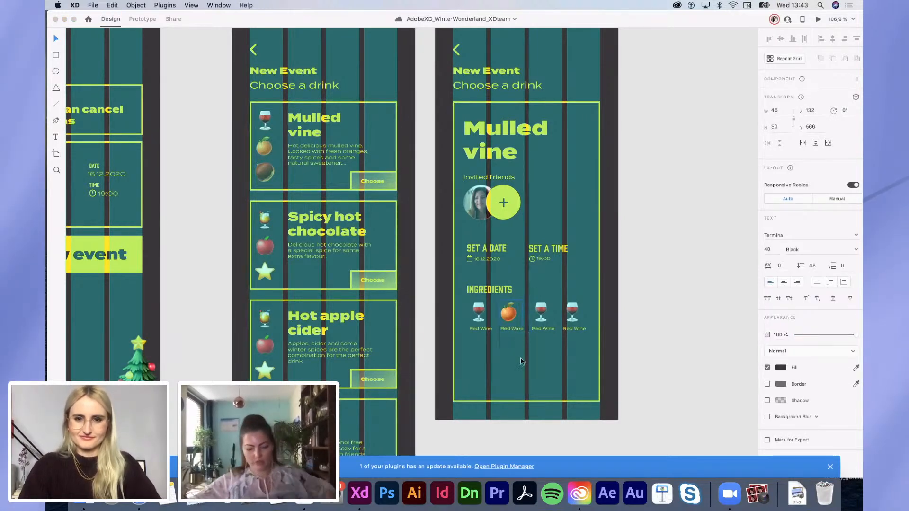
pyautogui.press('Escape')
# Step: Replace the third wine glass with the chestnut emoji from the Mulled vine card
pyautogui.doubleClick(265, 174)
pyautogui.doubleClick(269, 168)
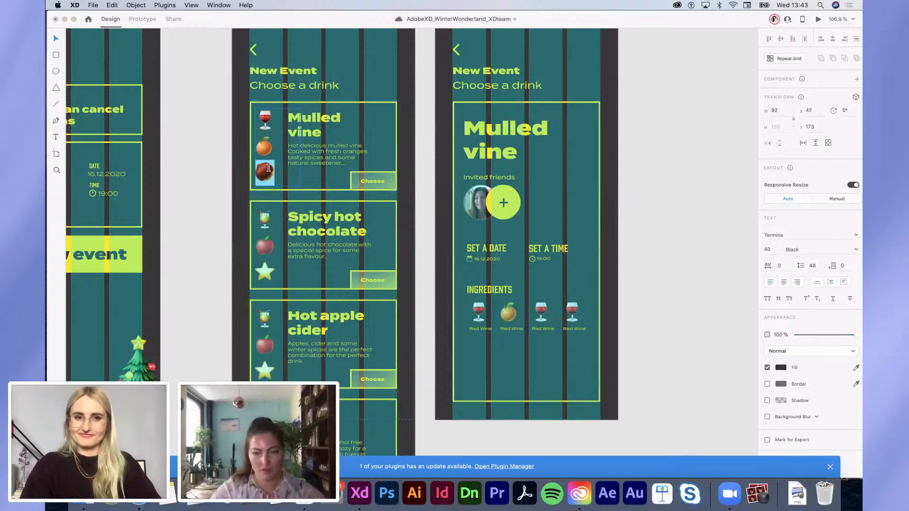
pyautogui.click(575, 397)
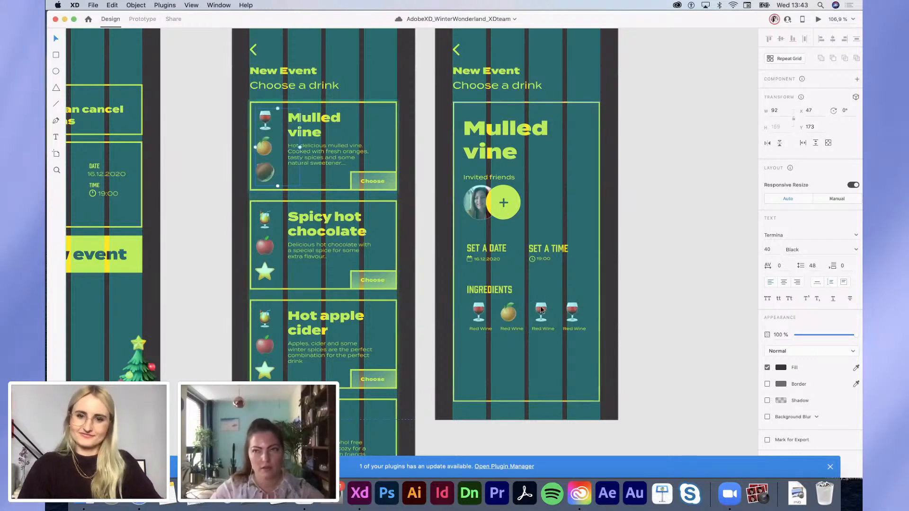
pyautogui.doubleClick(540, 310)
pyautogui.click(567, 380)
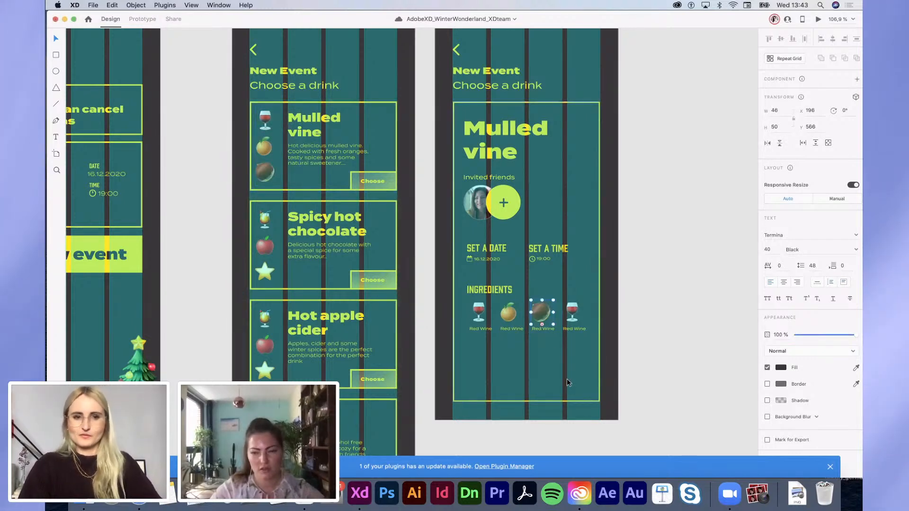
pyautogui.click(567, 380)
# Step: Replace the fourth wine glass with the star emoji from the Spicy hot chocolate card
pyautogui.scroll(2, 567, 321)
pyautogui.scroll(3, 568, 323)
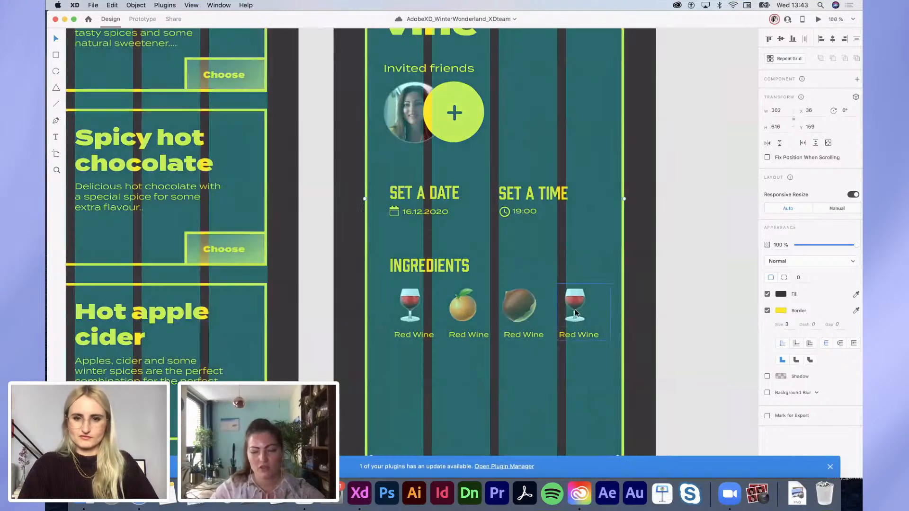
pyautogui.click(574, 309)
pyautogui.scroll(-5, 521, 305)
pyautogui.keyDown('super'); pyautogui.click(290, 272); pyautogui.keyUp('super')
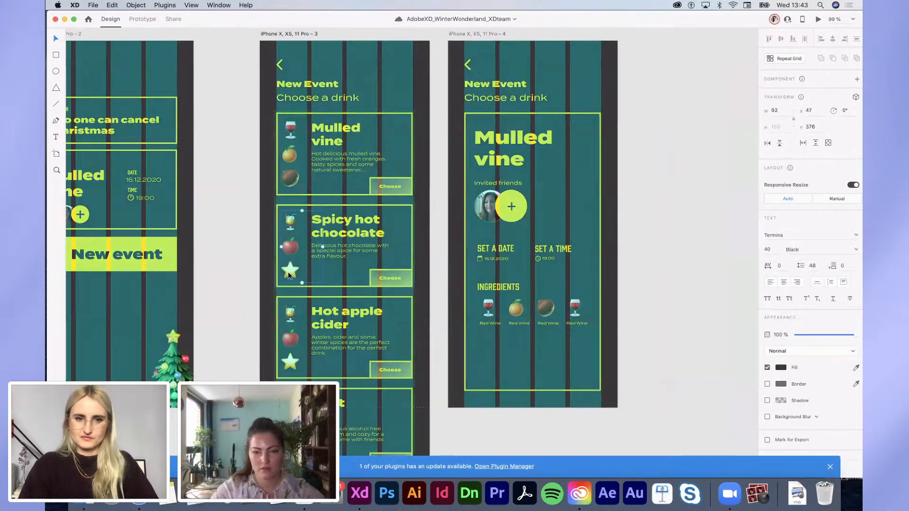
pyautogui.doubleClick(290, 271)
pyautogui.doubleClick(290, 271)
pyautogui.press('super+c')
pyautogui.click(575, 307)
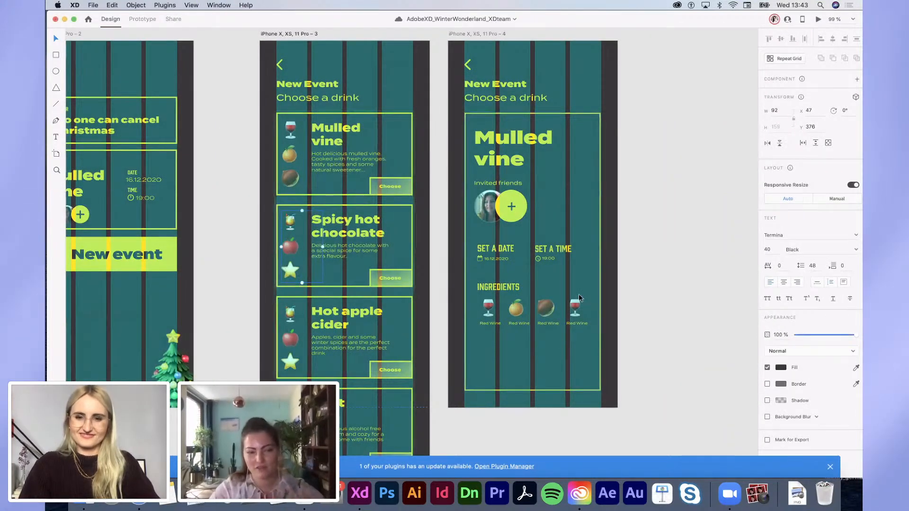
pyautogui.doubleClick(576, 306)
pyautogui.press('super+v')
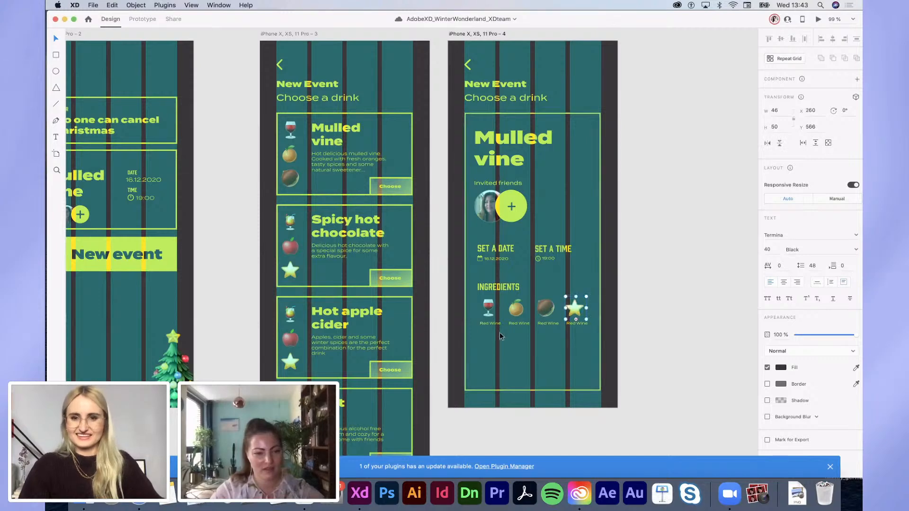
# Step: Rename the second and third labels to 'Orange' and 'Spices', centring Spices under the chestnut
pyautogui.scroll(5, 497, 330)
pyautogui.click(547, 316)
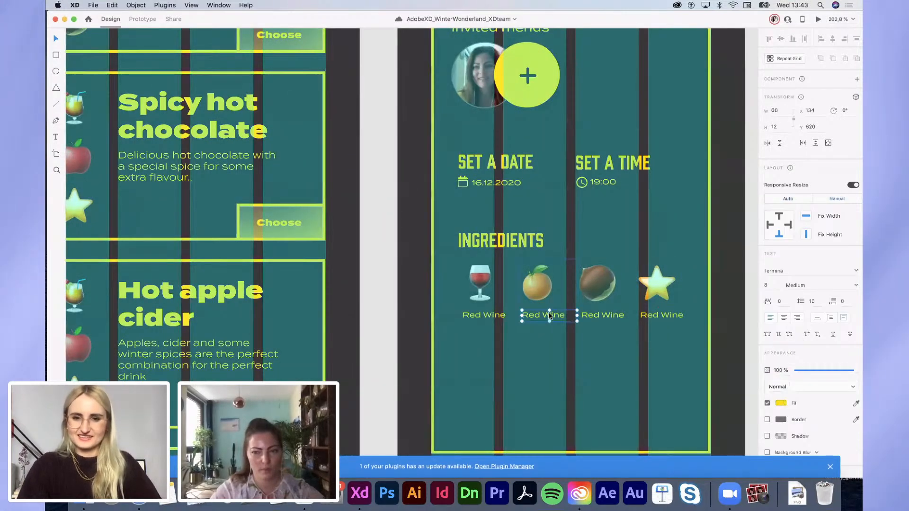
pyautogui.doubleClick(549, 312)
pyautogui.write('Orange')
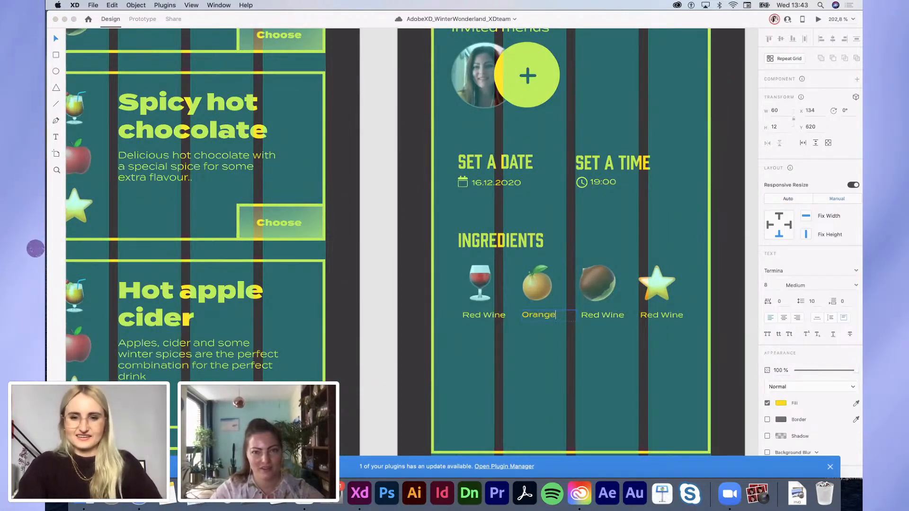
pyautogui.click(607, 316)
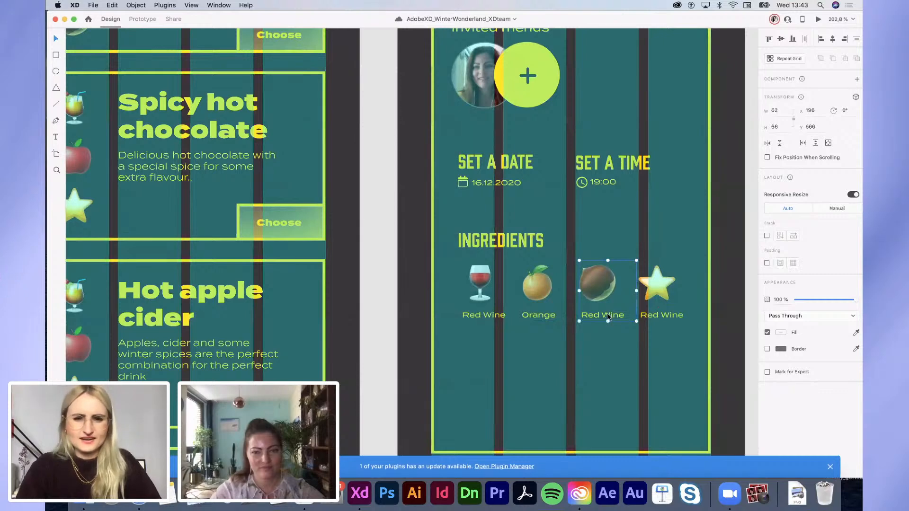
pyautogui.doubleClick(608, 316)
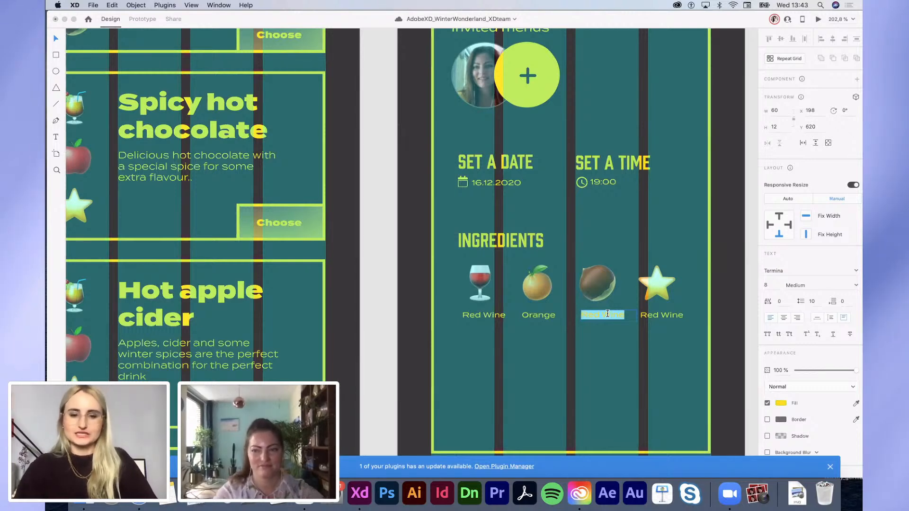
pyautogui.write('pices')
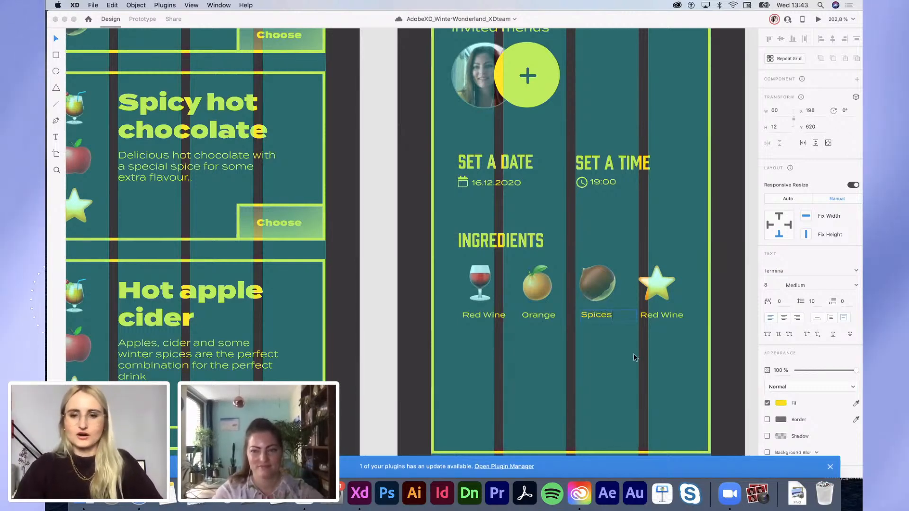
pyautogui.press('Escape')
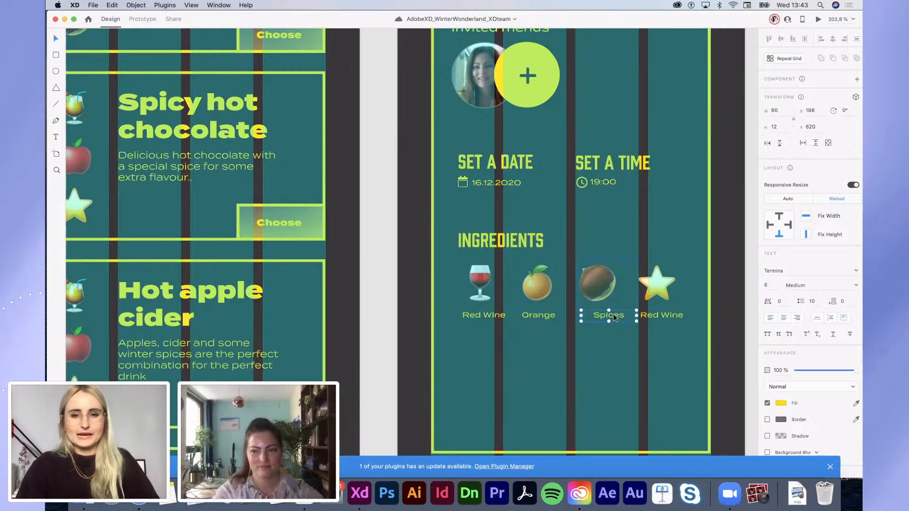
pyautogui.moveTo(614, 317); pyautogui.dragTo(604, 318)
pyautogui.click(550, 317)
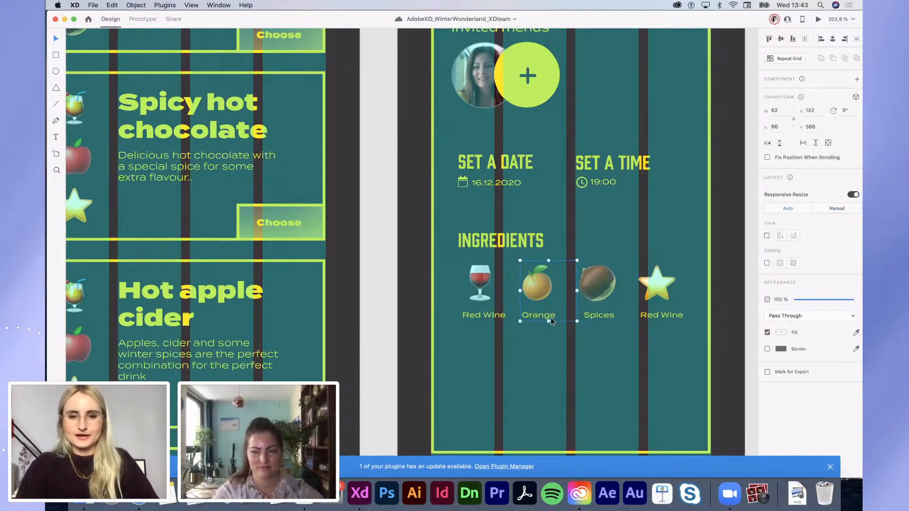
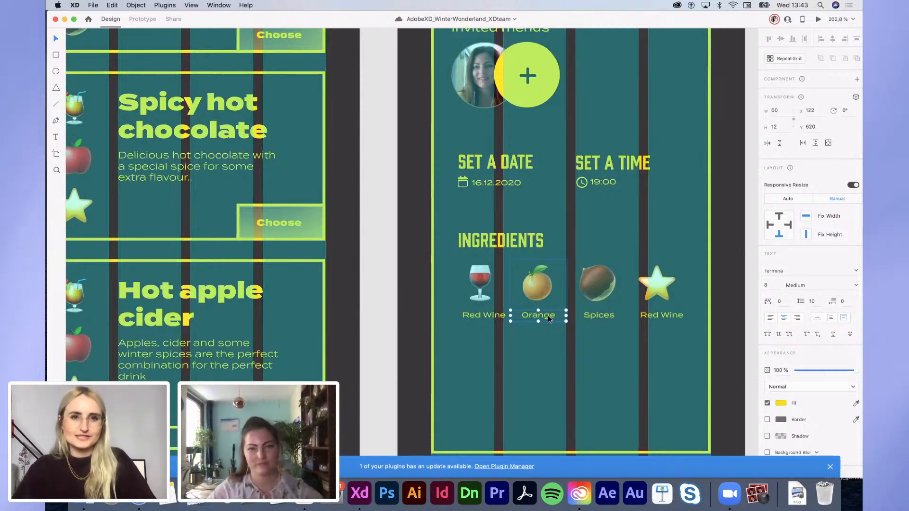
# Step: Change the star's 'Red Wine' label to 'Sweetener' and centre it beneath the star icon
pyautogui.moveTo(548, 316); pyautogui.dragTo(503, 317)
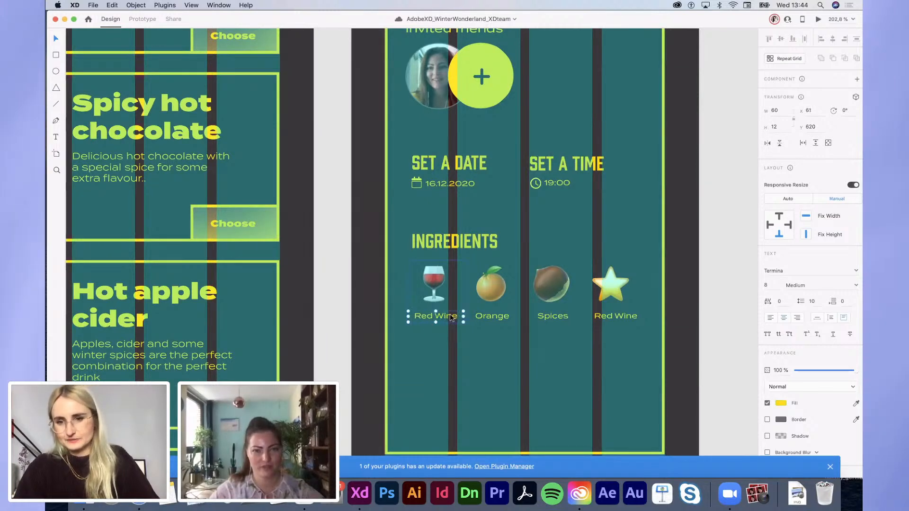
pyautogui.click(619, 314)
pyautogui.press('Return')
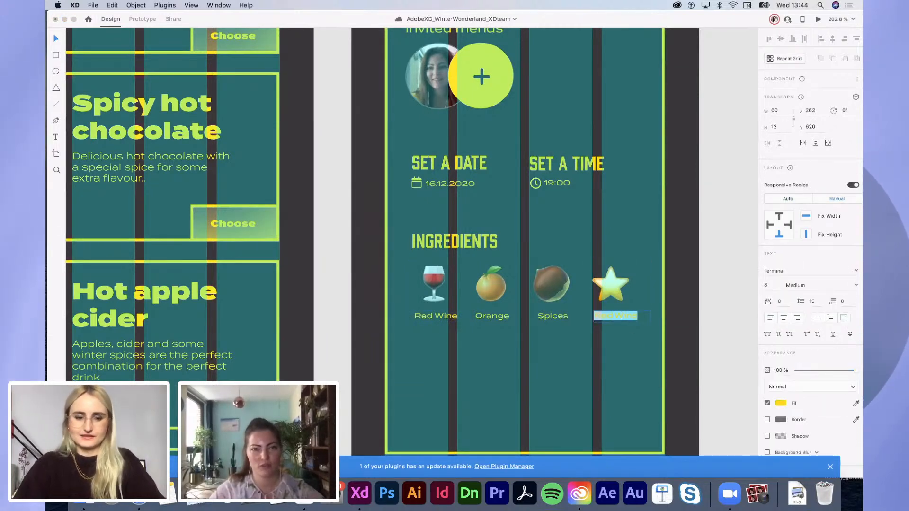
pyautogui.write('Sweetener')
pyautogui.press('Escape')
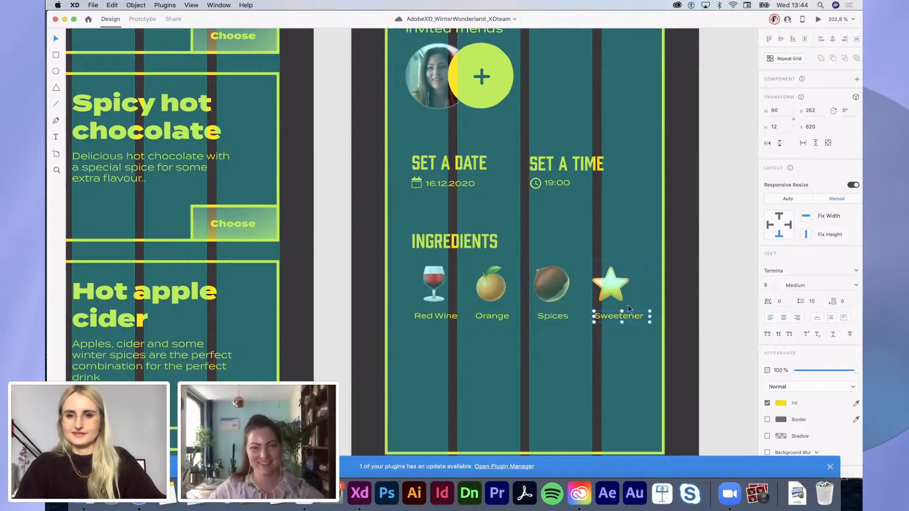
pyautogui.moveTo(633, 319); pyautogui.dragTo(628, 321)
# Step: Draw a rectangle under Ingredients covering the left half, filled yellow with no border
pyautogui.scroll(-5, 628, 321)
pyautogui.click(585, 292)
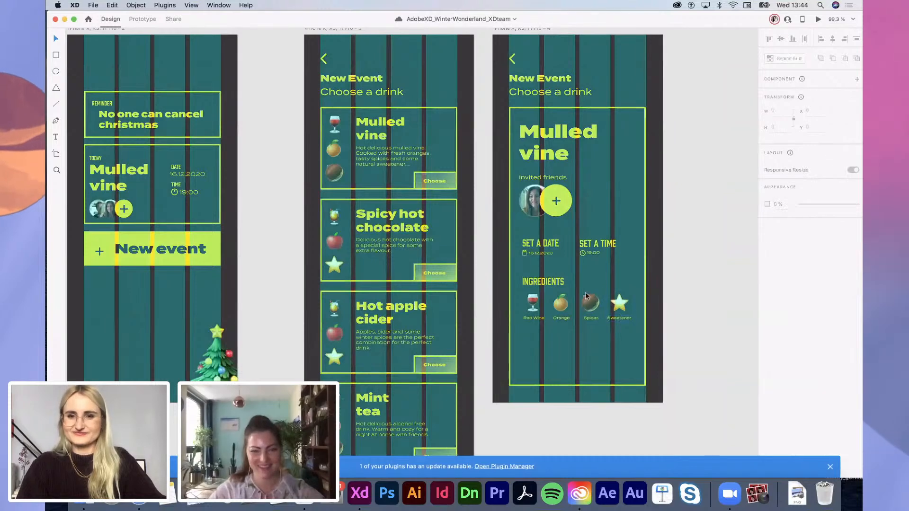
pyautogui.scroll(5, 537, 294)
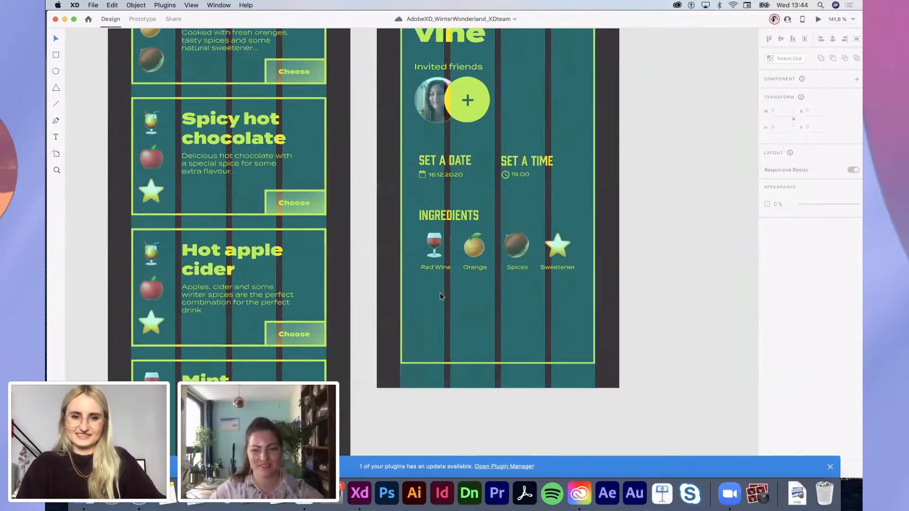
pyautogui.press('r')
pyautogui.moveTo(419, 283); pyautogui.dragTo(578, 312)
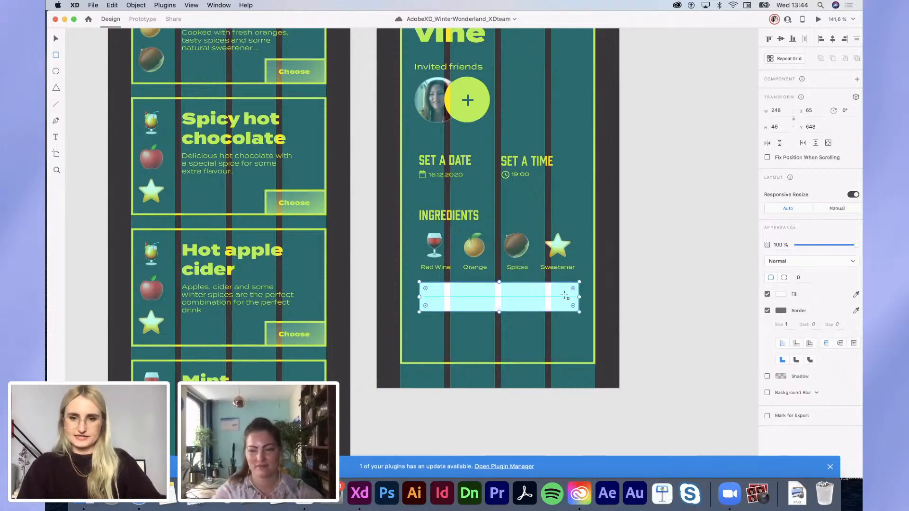
pyautogui.moveTo(498, 304); pyautogui.dragTo(498, 303)
pyautogui.click(782, 294)
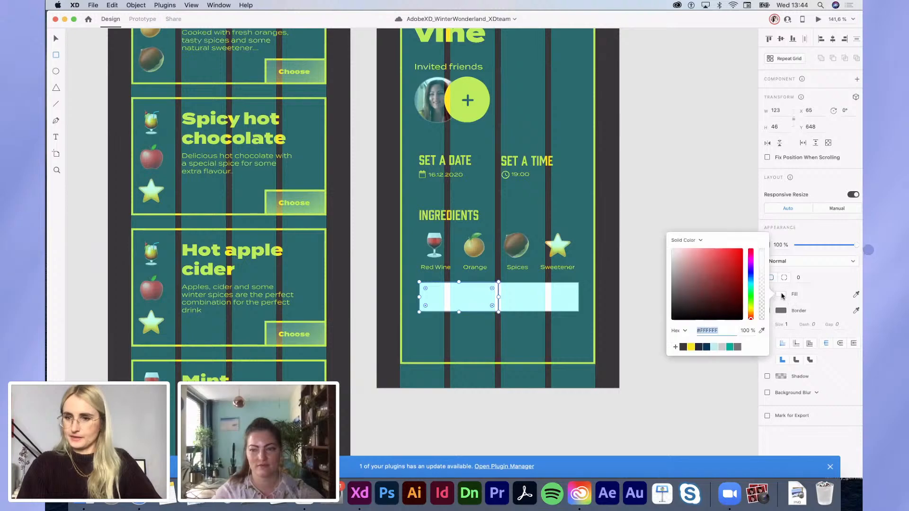
pyautogui.click(691, 348)
pyautogui.click(830, 305)
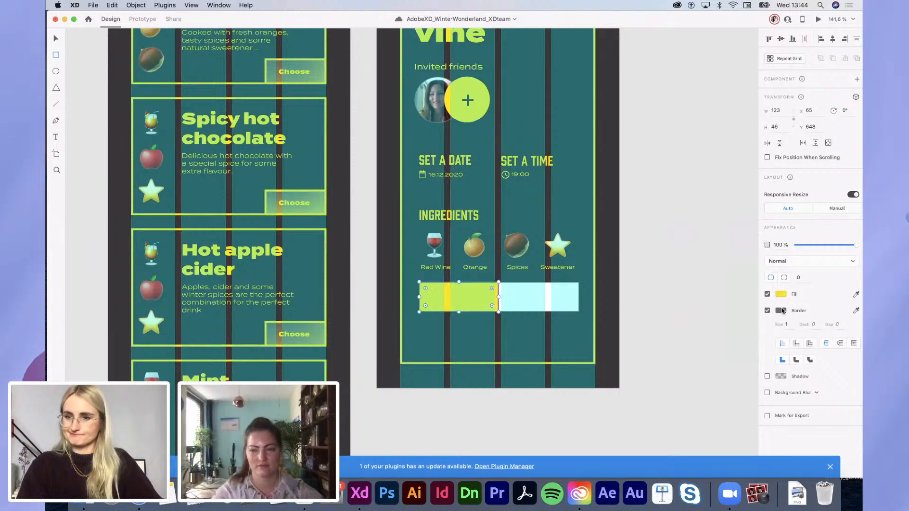
pyautogui.click(768, 311)
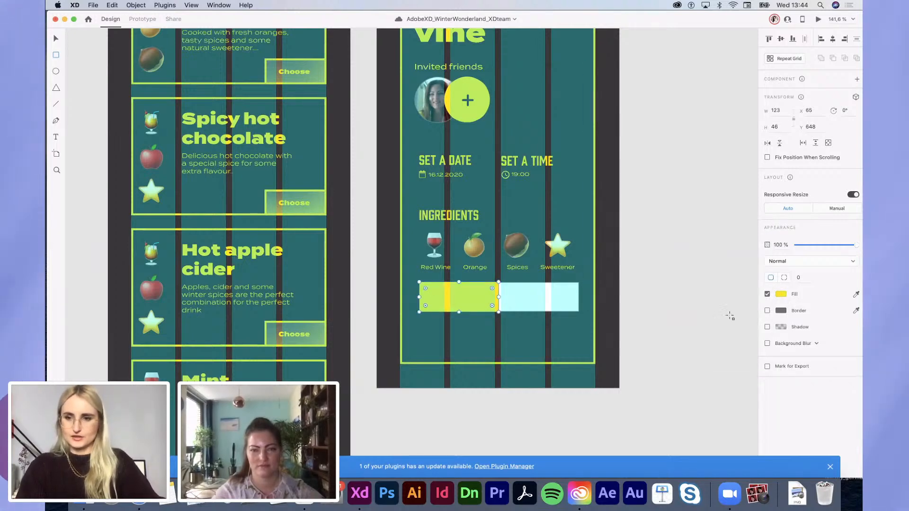
# Step: Give the wide rectangle behind it a yellow border and no fill
pyautogui.press('v')
pyautogui.scroll(5, 517, 341)
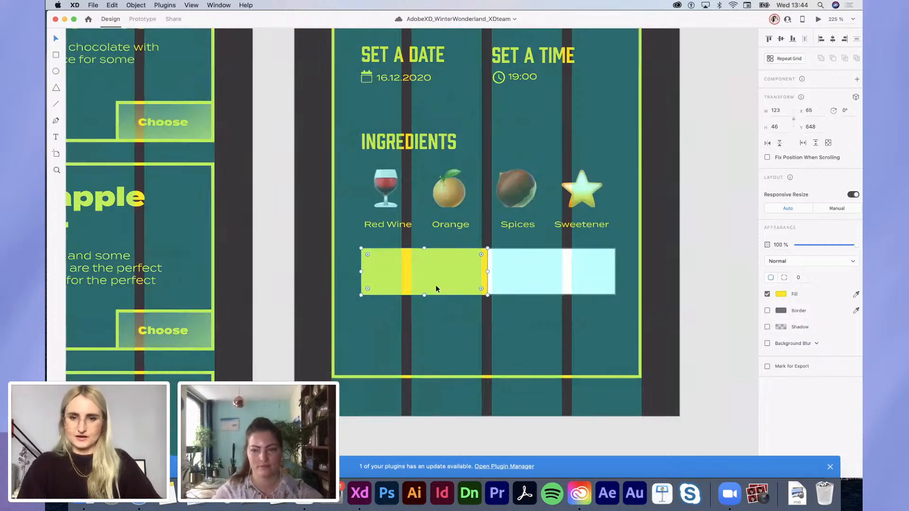
pyautogui.click(507, 289)
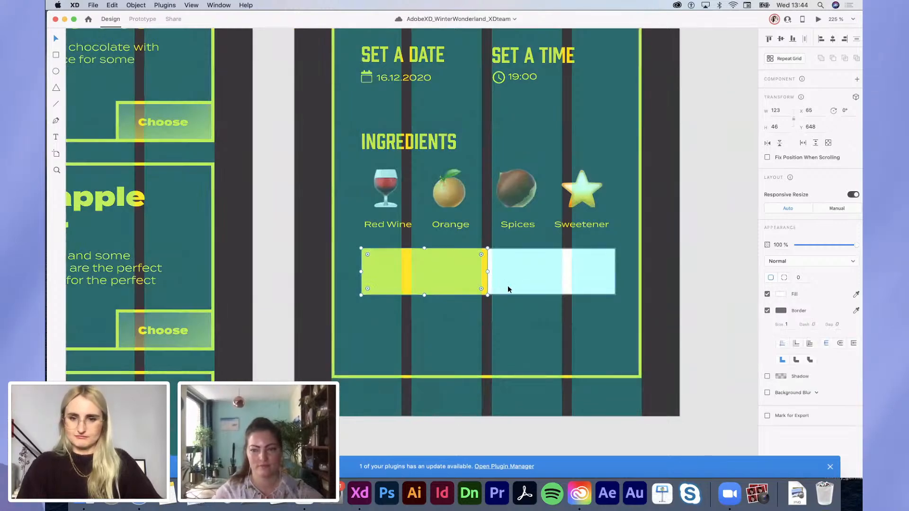
pyautogui.click(781, 310)
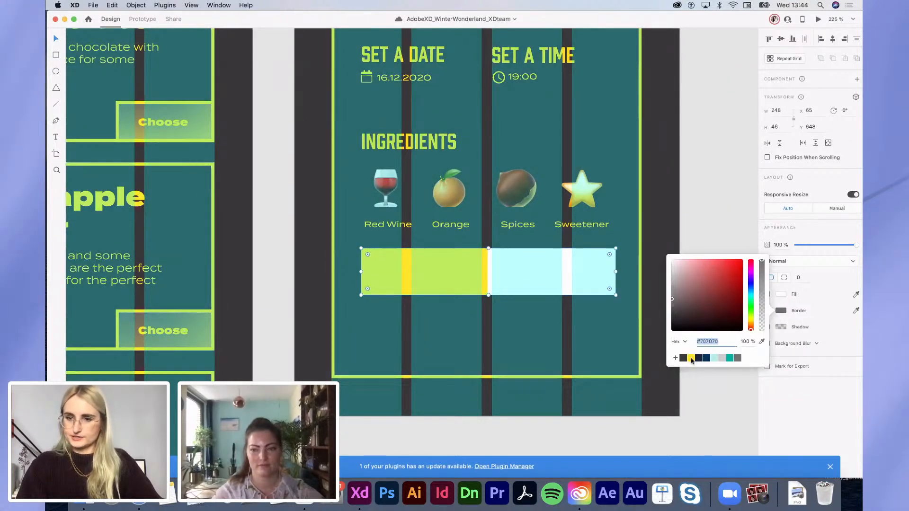
pyautogui.click(691, 359)
pyautogui.click(766, 294)
pyautogui.click(767, 294)
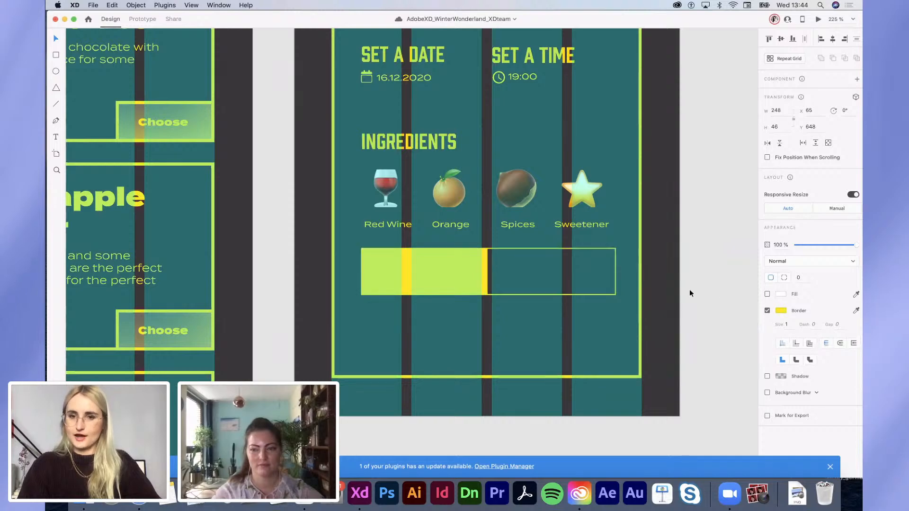
pyautogui.click(690, 293)
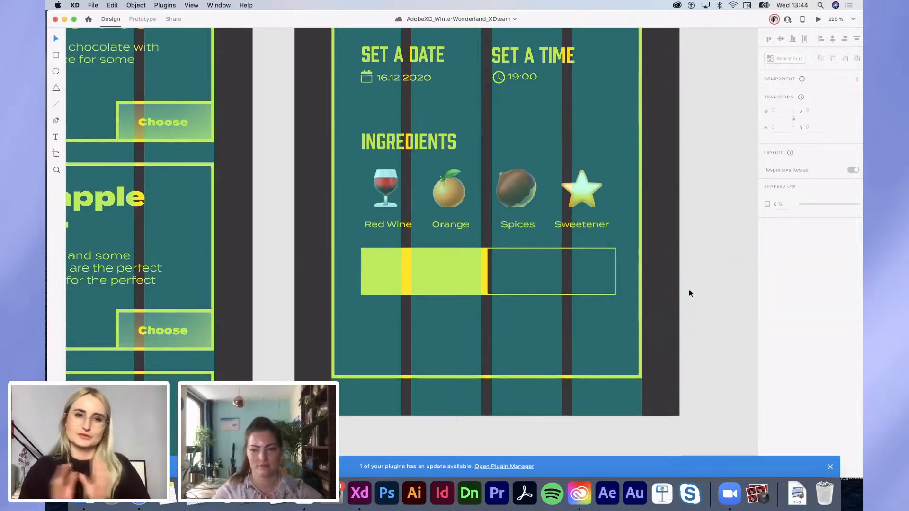
# Step: Copy the Red Wine label into the yellow half as dark grey #383838 'I have all ingredients' text
pyautogui.click(381, 225)
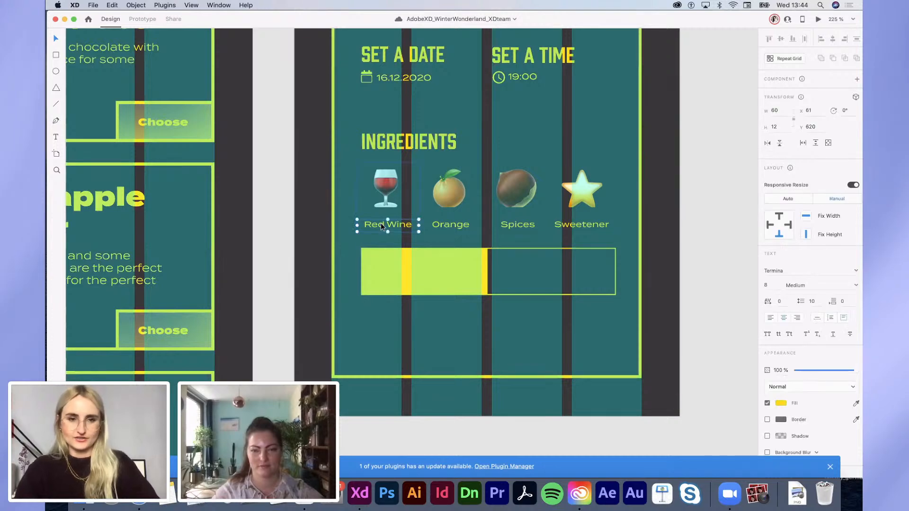
pyautogui.click(445, 269)
pyautogui.press('super+z')
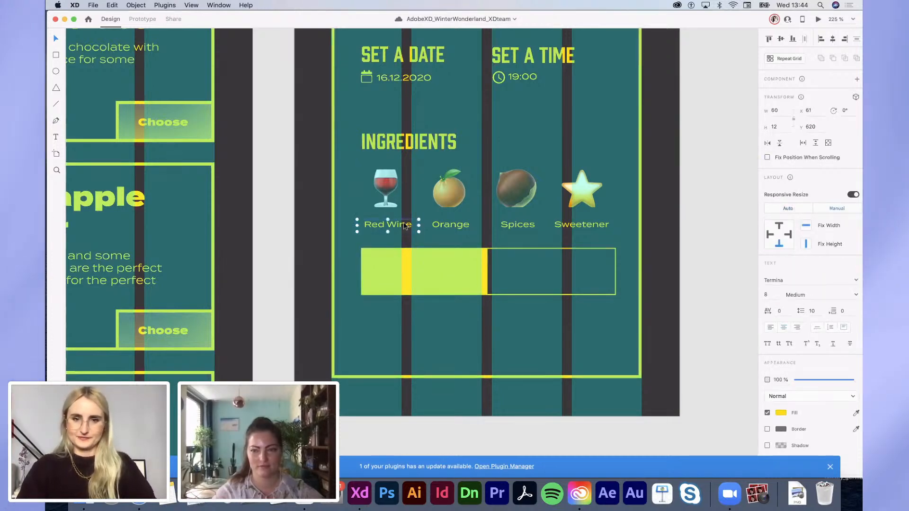
pyautogui.moveTo(440, 275); pyautogui.dragTo(442, 274)
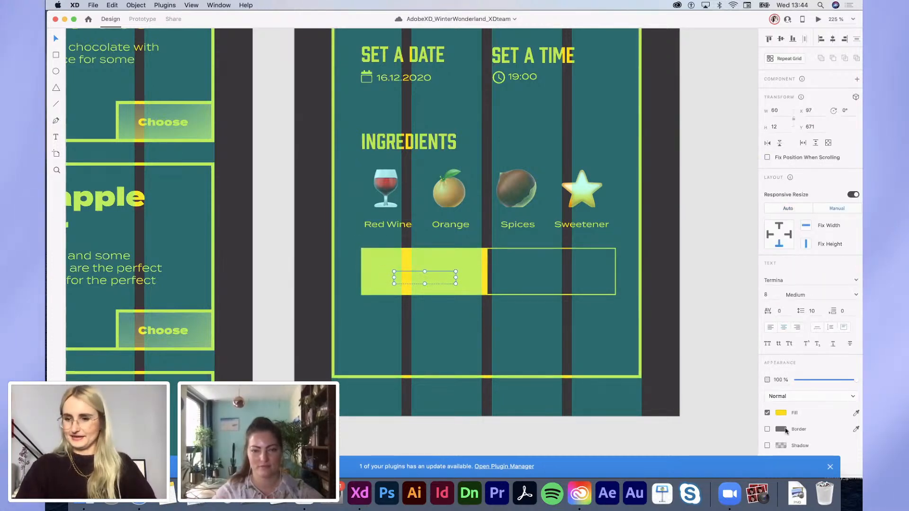
pyautogui.click(781, 413)
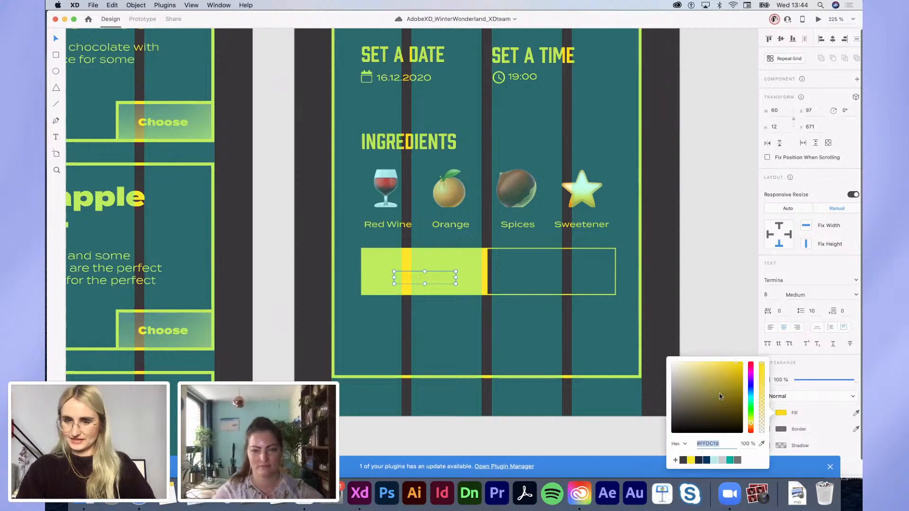
pyautogui.click(684, 460)
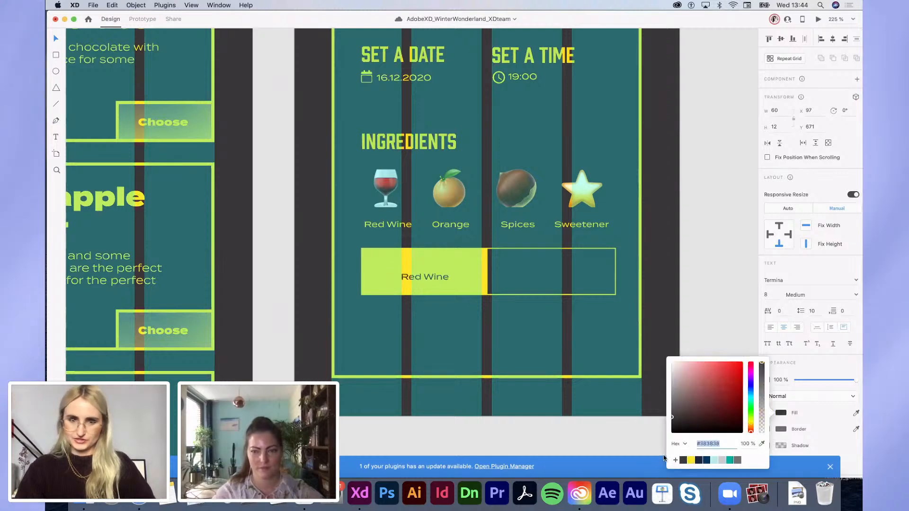
pyautogui.click(425, 278)
pyautogui.doubleClick(425, 274)
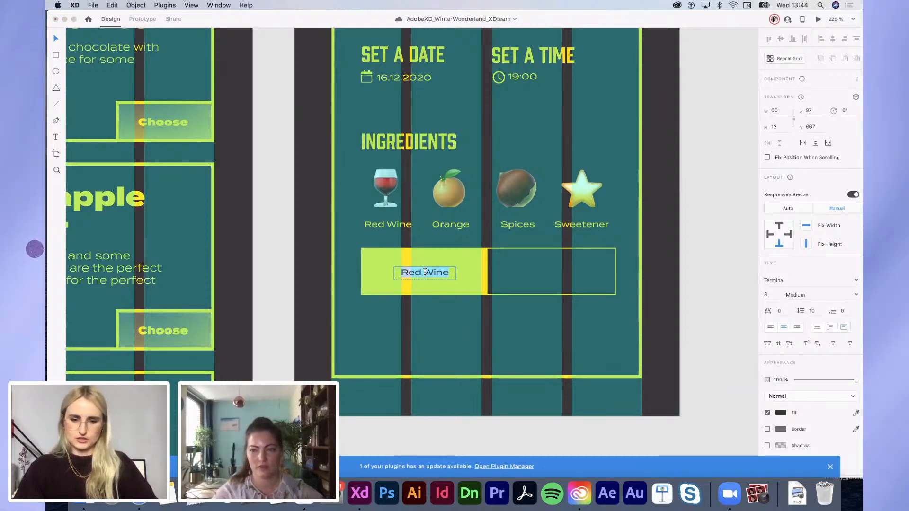
pyautogui.write('I have all')
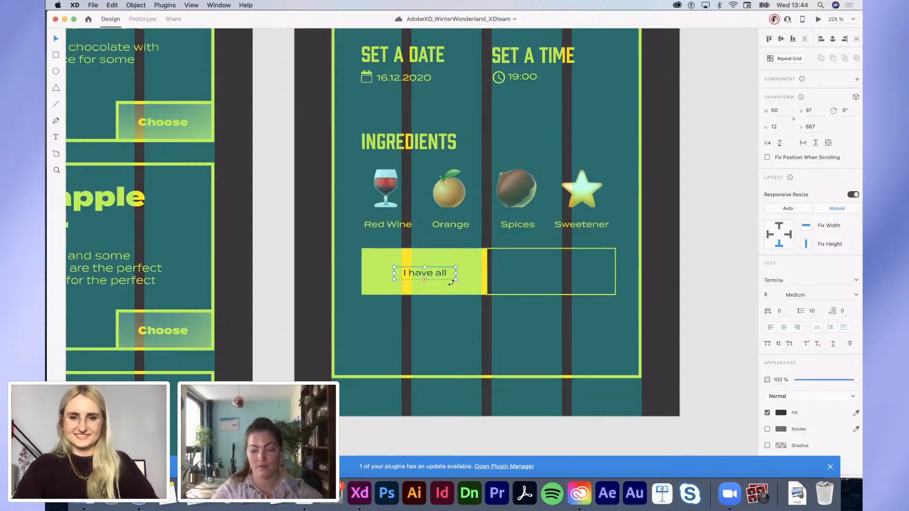
pyautogui.moveTo(456, 275); pyautogui.dragTo(510, 276)
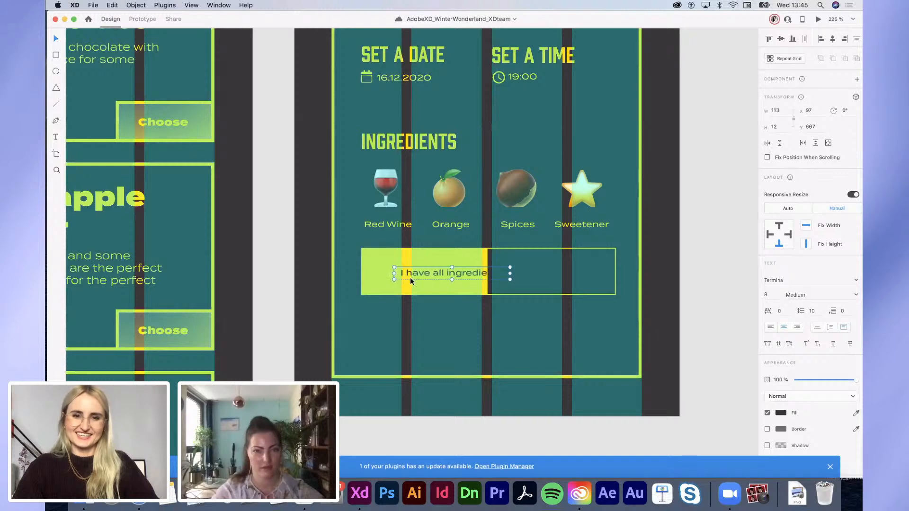
pyautogui.moveTo(409, 274); pyautogui.dragTo(401, 274)
# Step: Copy it into the outlined half as yellow #FFE627 text reading 'I want to order ingredients'
pyautogui.moveTo(462, 277); pyautogui.dragTo(587, 275)
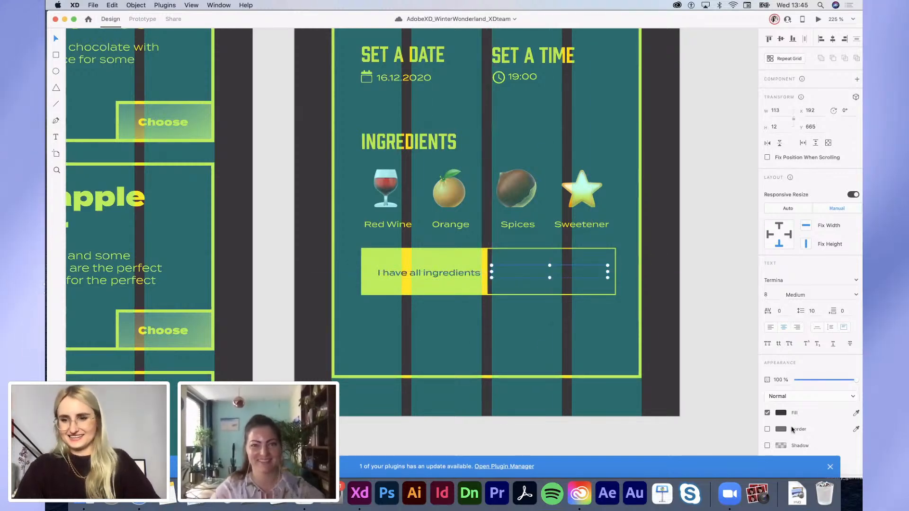
pyautogui.click(782, 413)
pyautogui.click(691, 460)
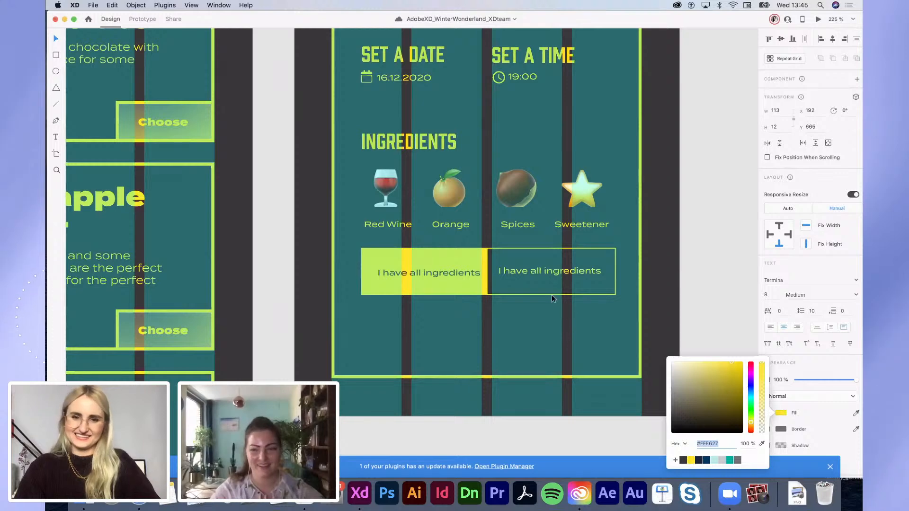
pyautogui.click(544, 278)
pyautogui.doubleClick(524, 270)
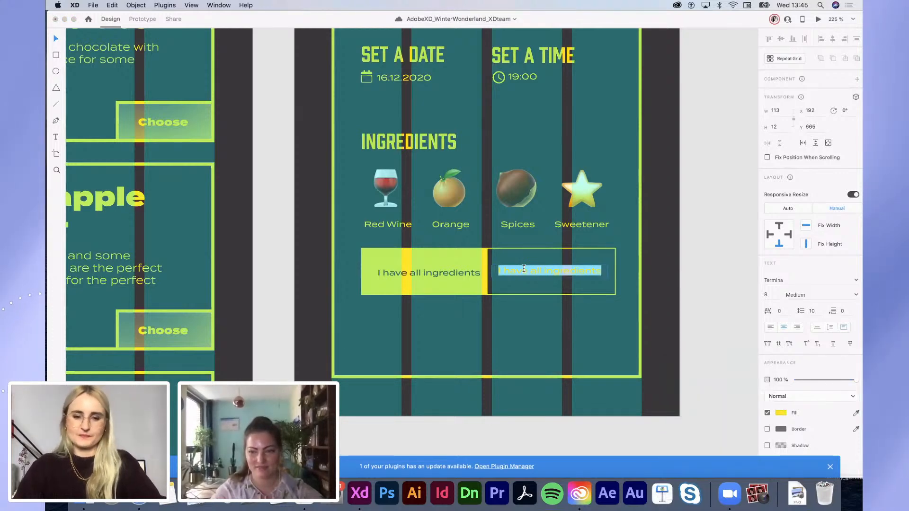
pyautogui.write('I want')
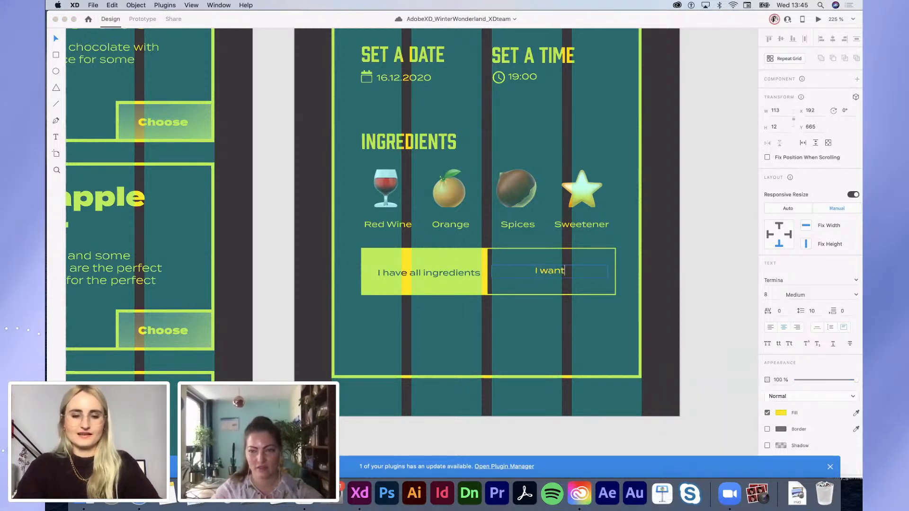
pyautogui.write(' to order')
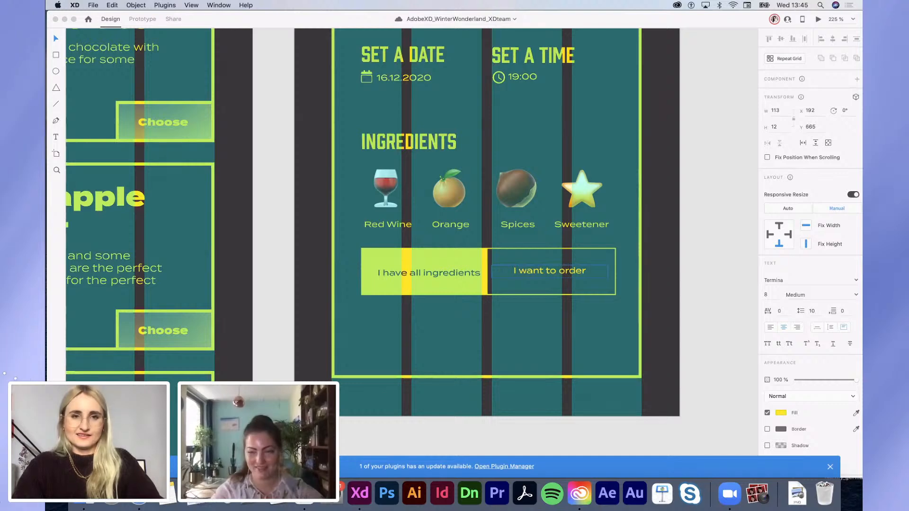
pyautogui.write(' ingredients')
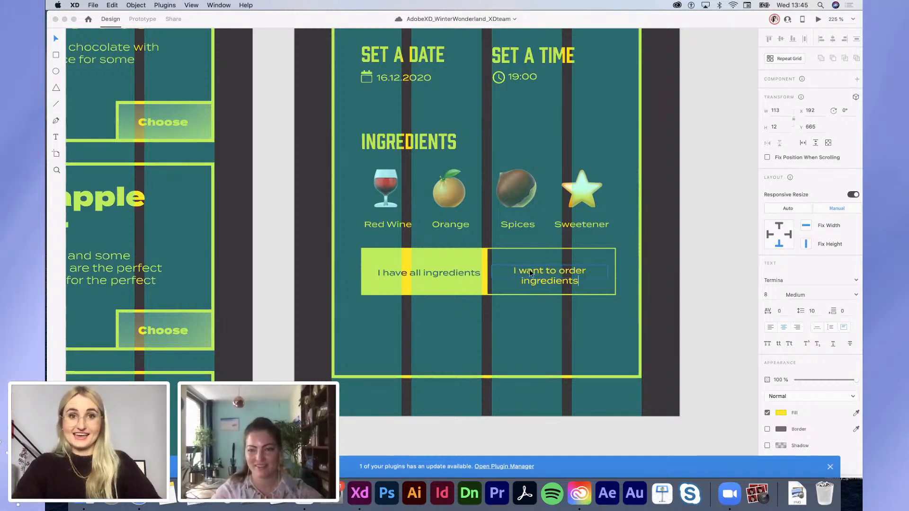
pyautogui.press('Escape')
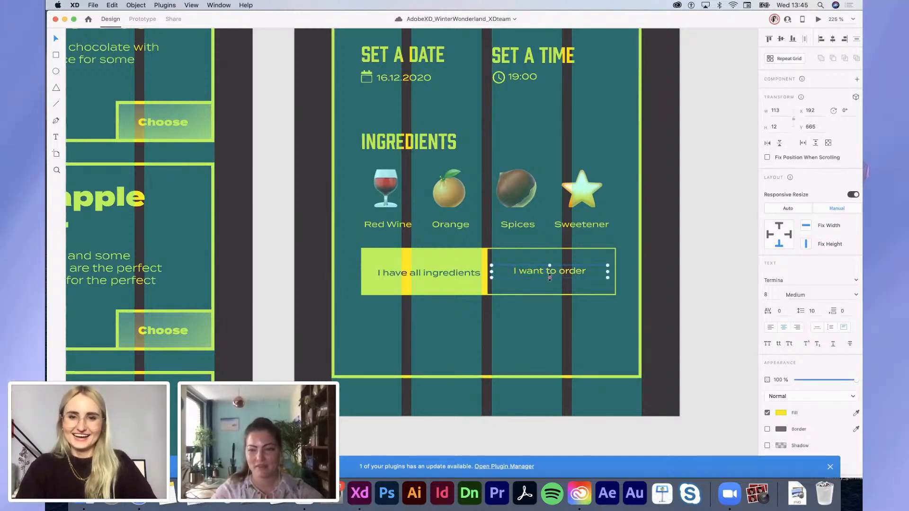
pyautogui.moveTo(549, 277)
pyautogui.mouseDown()
pyautogui.moveTo(549, 290)
pyautogui.moveTo(563, 277)
pyautogui.mouseUp()
# Step: Paste the Mint tea Choose button onto artboard 4 and move it to the bottom-right corner
pyautogui.scroll(-2, 563, 277)
pyautogui.scroll(-3, 563, 275)
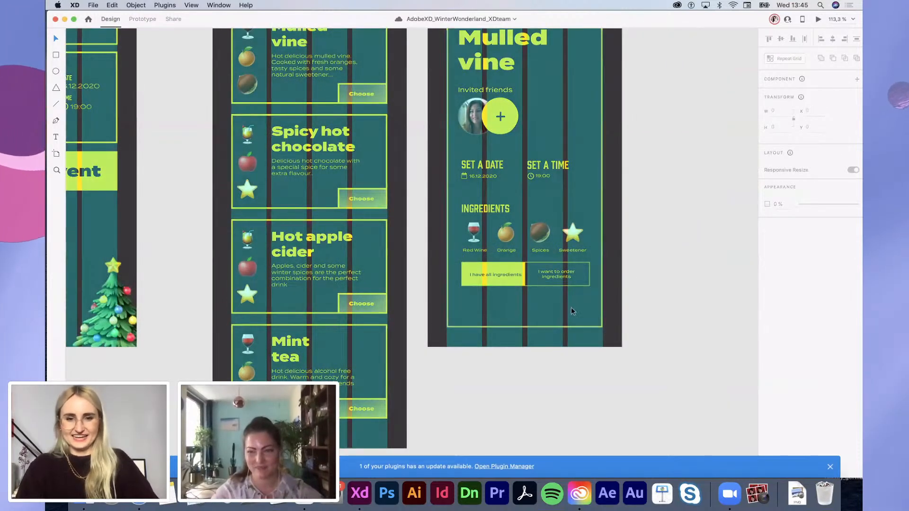
pyautogui.click(357, 404)
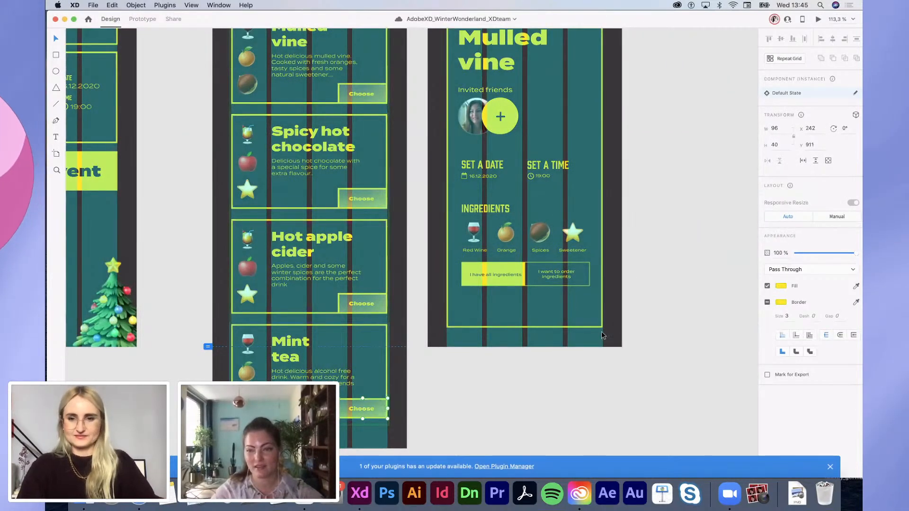
pyautogui.scroll(3, 598, 330)
pyautogui.press('super+v')
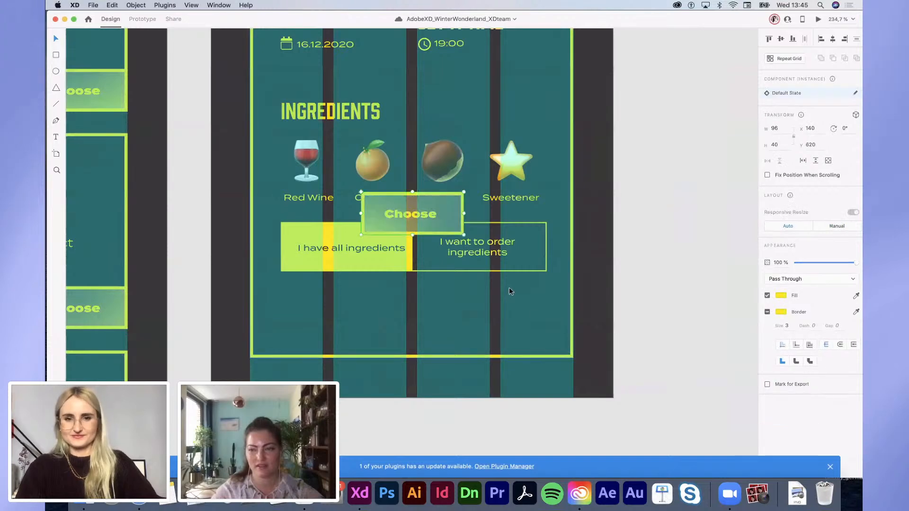
pyautogui.moveTo(445, 217); pyautogui.dragTo(554, 342)
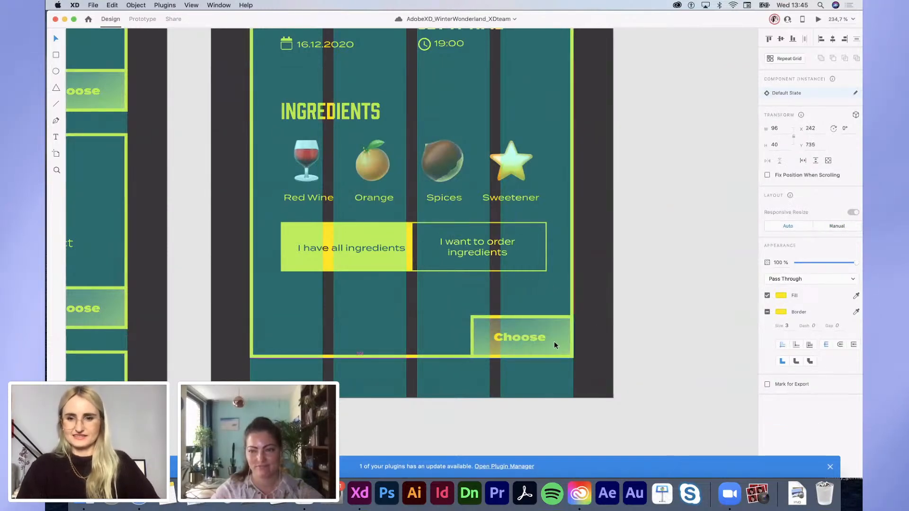
pyautogui.click(619, 355)
pyautogui.scroll(-5, 619, 355)
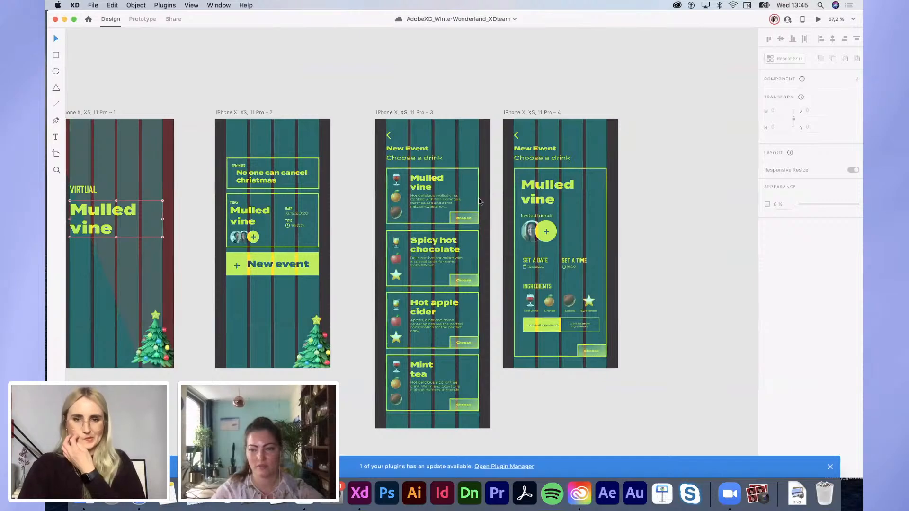
pyautogui.click(478, 198)
pyautogui.doubleClick(478, 198)
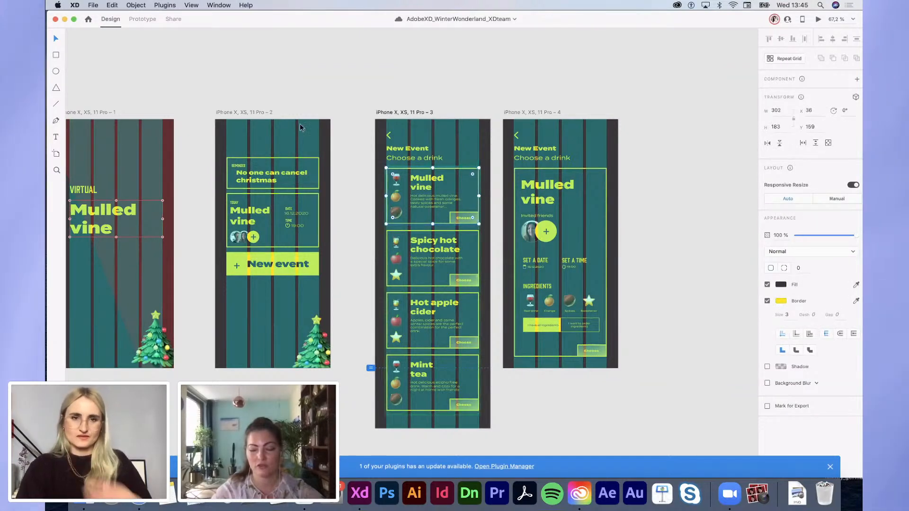
# Step: In Prototype mode, link the Mulled vine card's Choose button to the Mulled vine details artboard
pyautogui.click(143, 20)
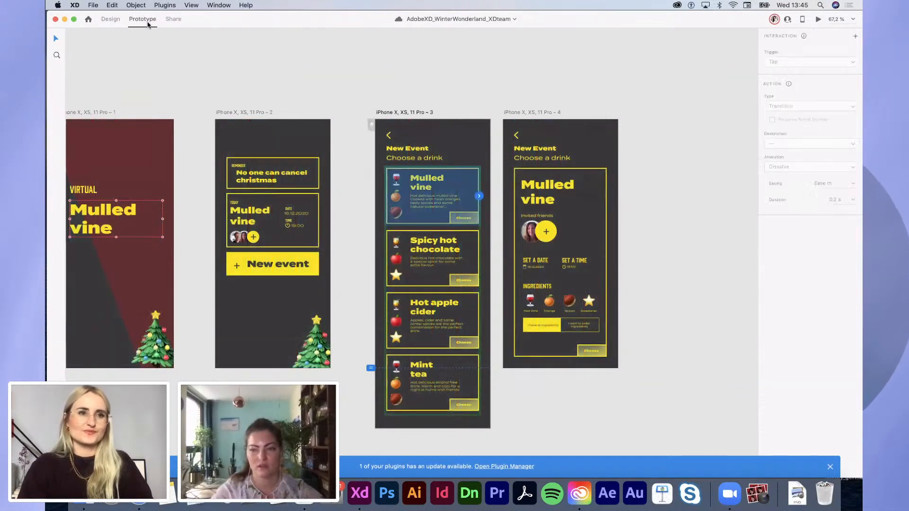
pyautogui.click(344, 131)
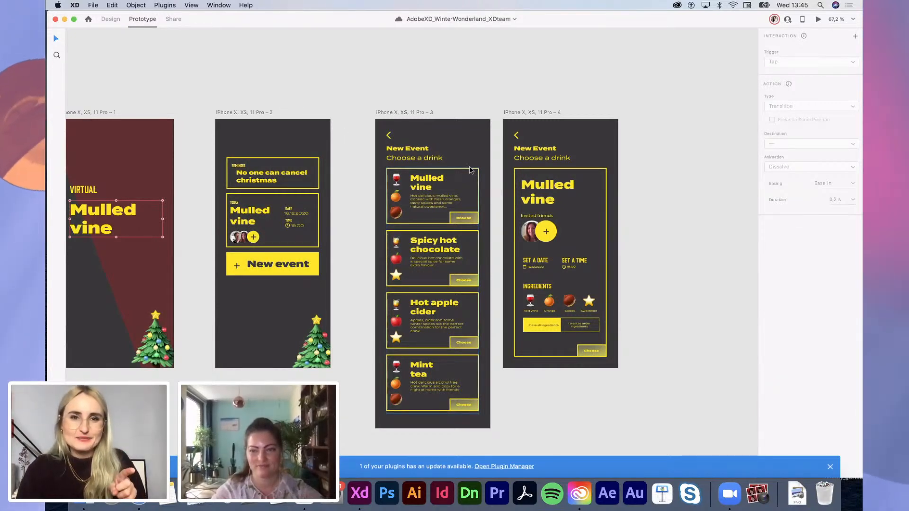
pyautogui.scroll(3, 471, 170)
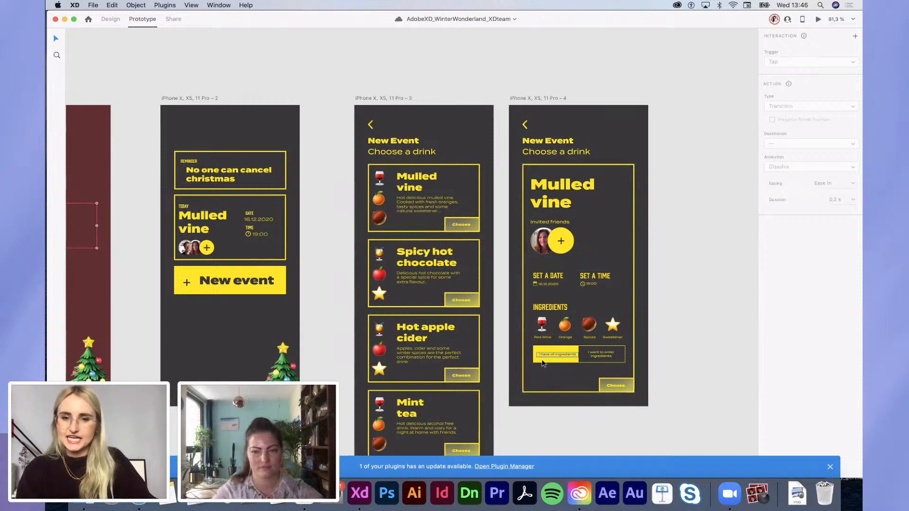
pyautogui.click(562, 354)
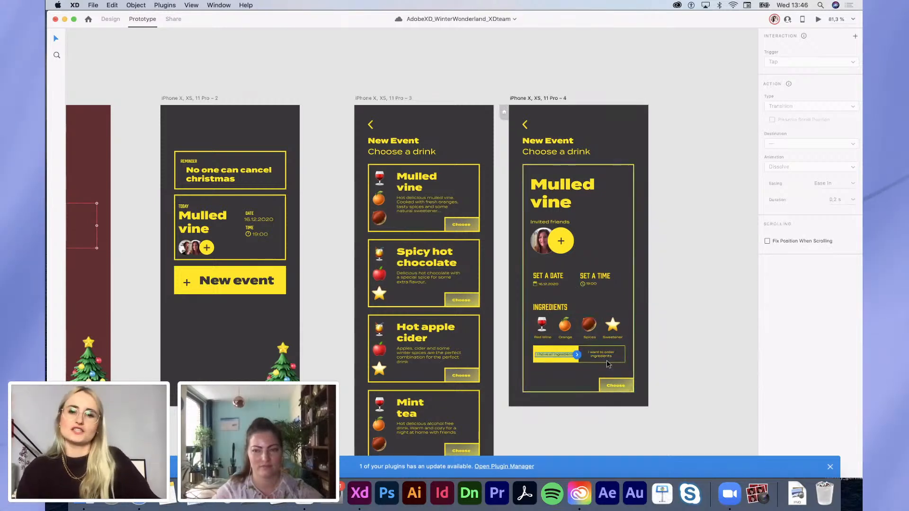
pyautogui.scroll(3, 455, 224)
pyautogui.click(455, 220)
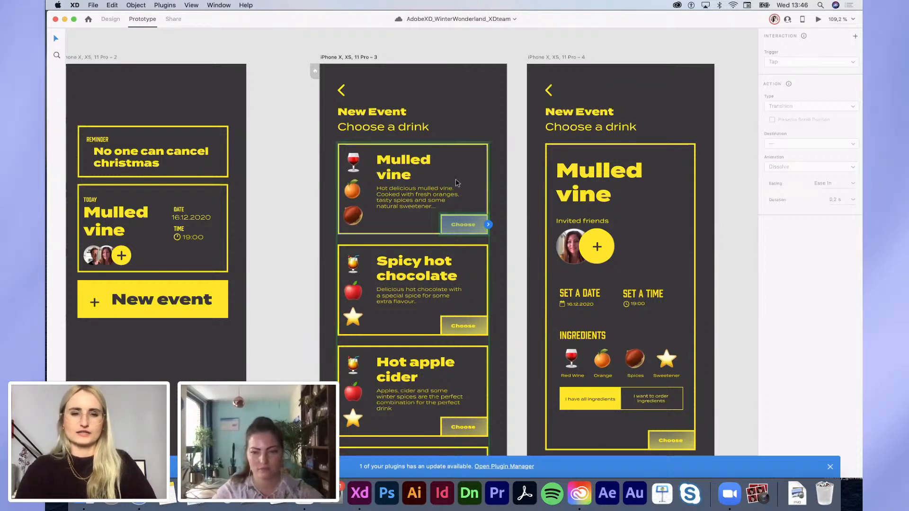
pyautogui.click(489, 225)
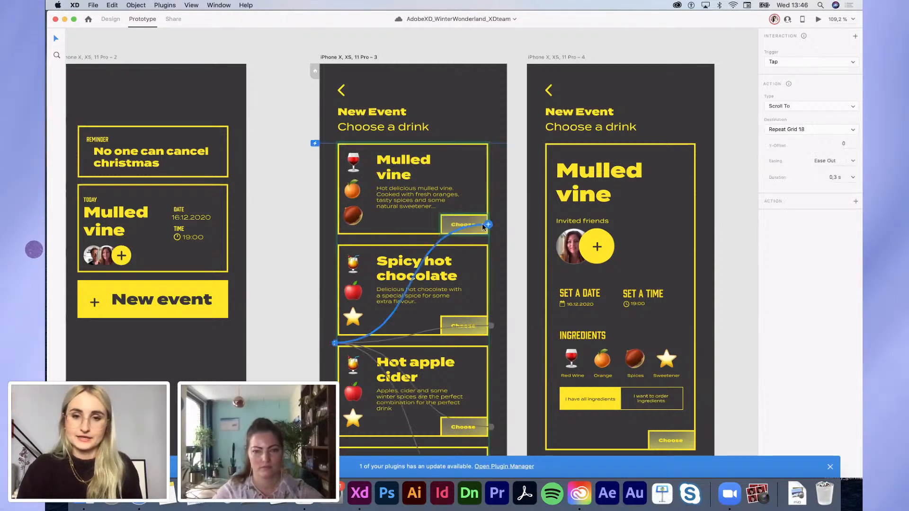
pyautogui.press('super+z')
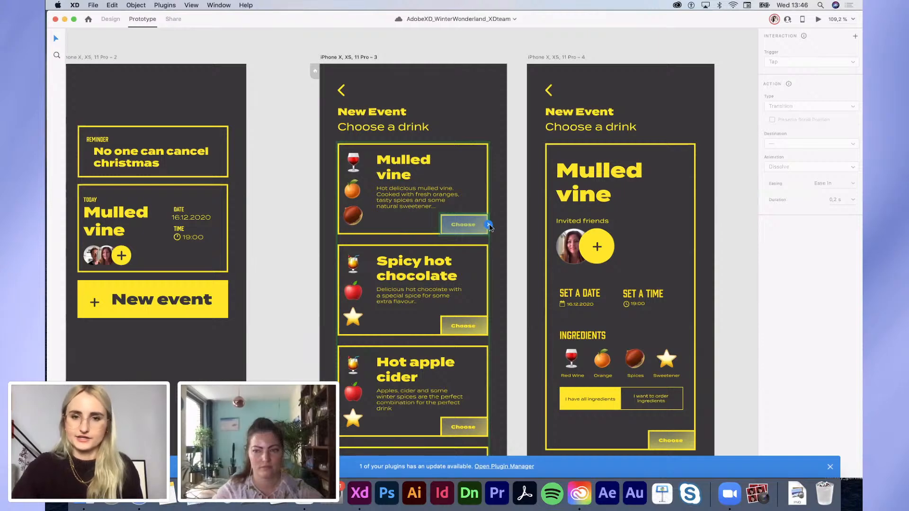
pyautogui.moveTo(489, 225); pyautogui.dragTo(529, 193)
# Step: Keep the interaction trigger on Tap and review the available action types
pyautogui.scroll(-3, 529, 192)
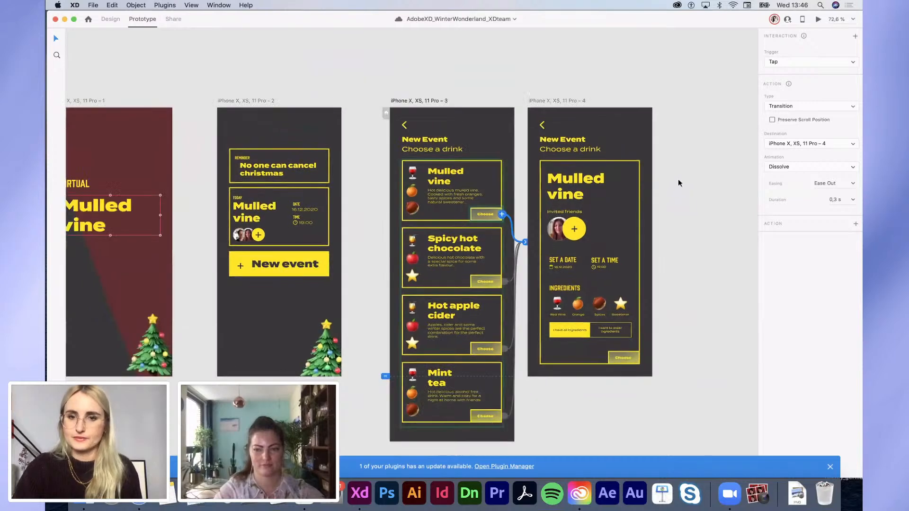
pyautogui.click(795, 61)
pyautogui.click(795, 61)
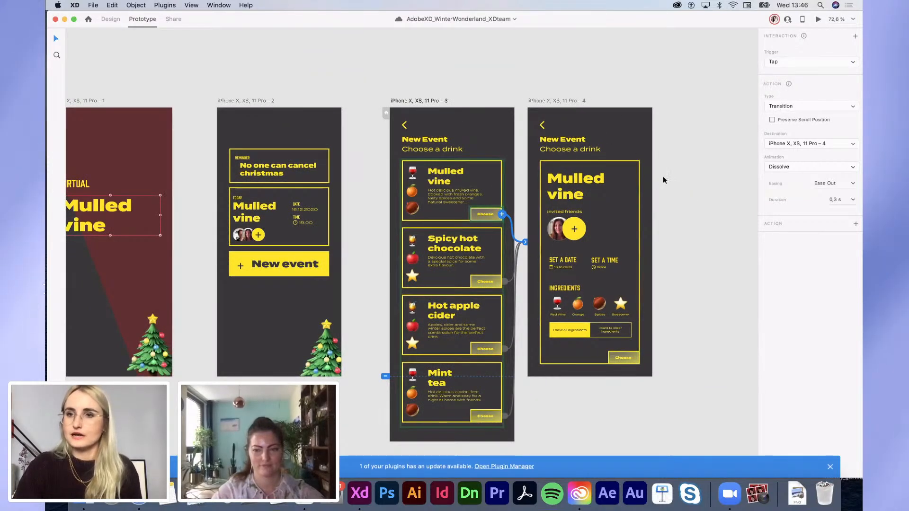
pyautogui.click(816, 107)
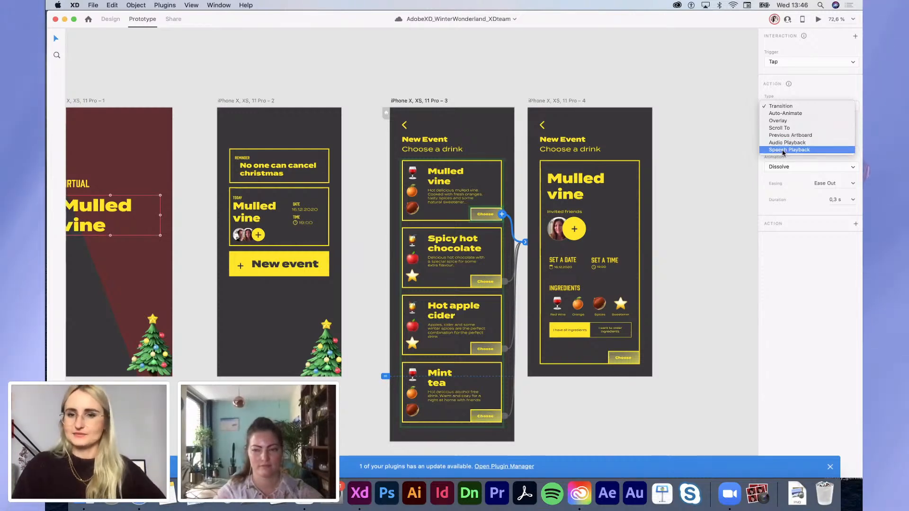
pyautogui.click(697, 211)
pyautogui.click(698, 211)
pyautogui.hscroll(1, 698, 211)
pyautogui.hscroll(1, 697, 212)
pyautogui.scroll(1, 697, 212)
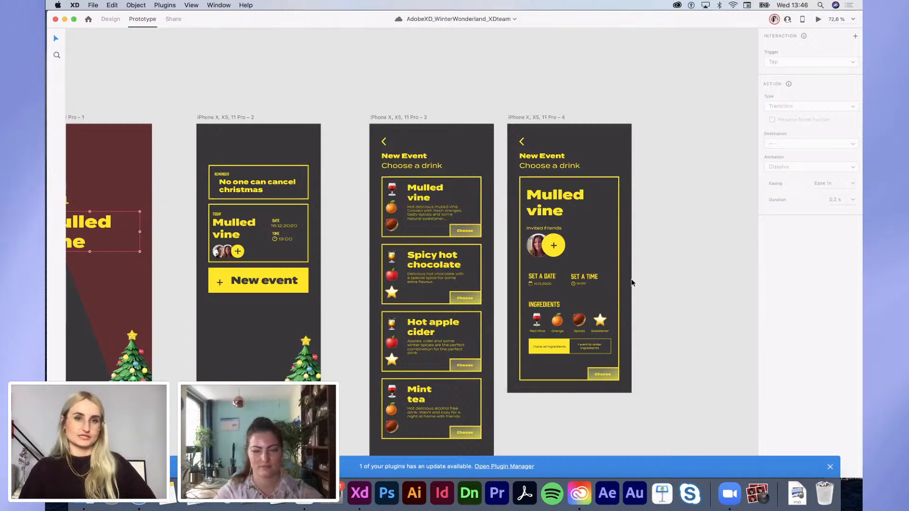
pyautogui.hscroll(-1, 638, 272)
pyautogui.scroll(-1, 637, 272)
pyautogui.scroll(-3, 637, 276)
pyautogui.scroll(-3, 637, 277)
pyautogui.hscroll(-2, 637, 277)
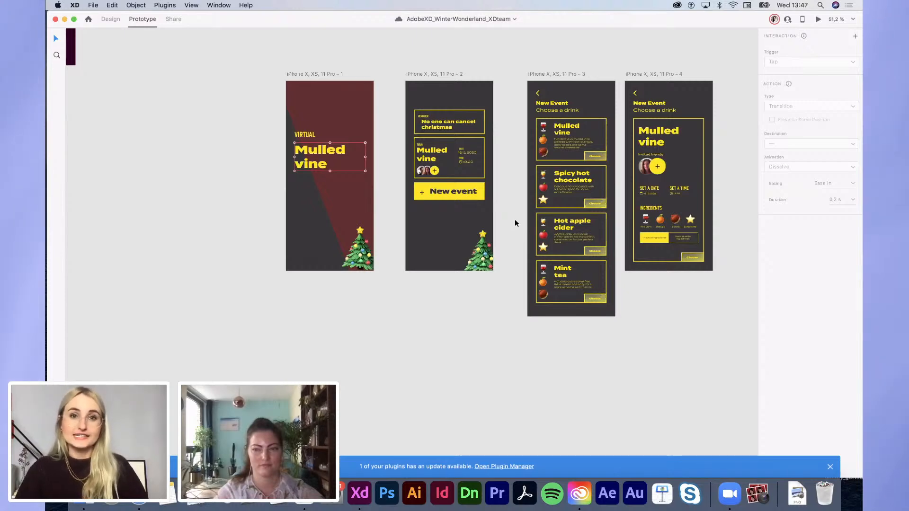
# Step: Duplicate the reminder screen as artboard 5 and delete its card group in Design mode
pyautogui.scroll(-3, 495, 244)
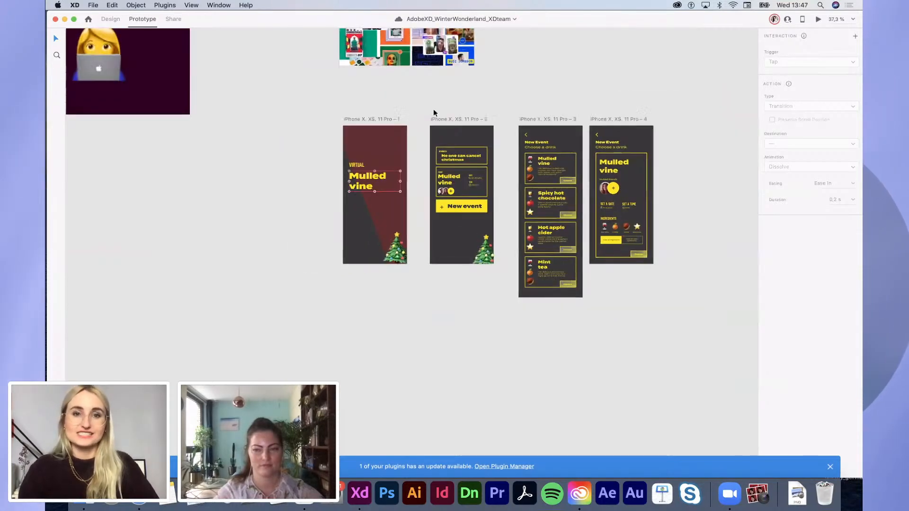
pyautogui.moveTo(441, 118); pyautogui.dragTo(440, 292)
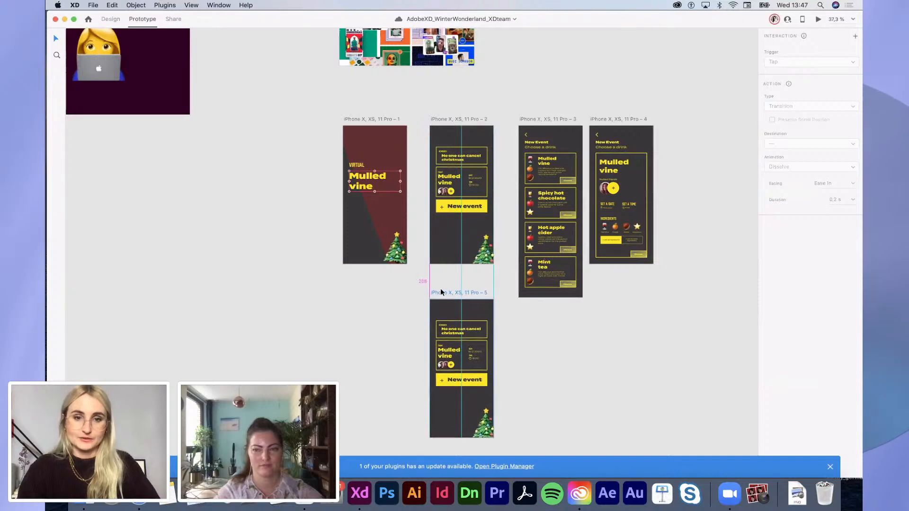
pyautogui.click(112, 20)
pyautogui.click(256, 326)
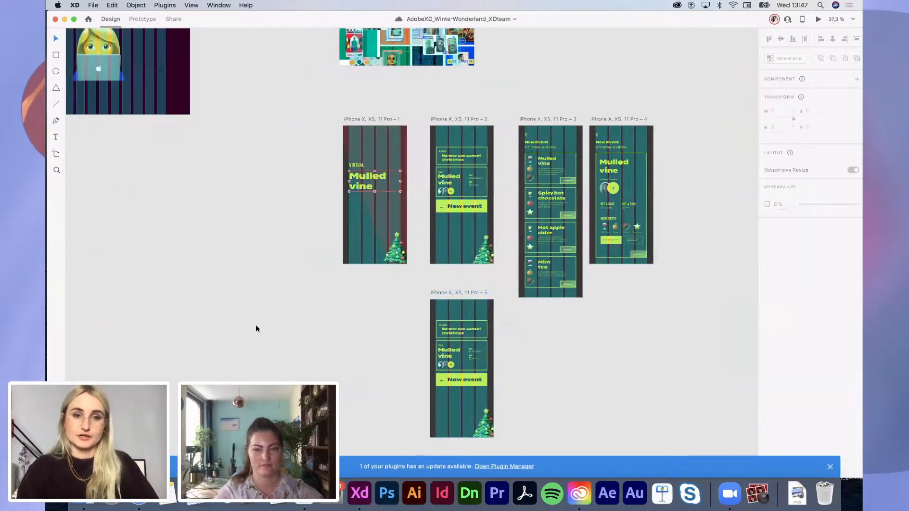
pyautogui.scroll(3, 478, 407)
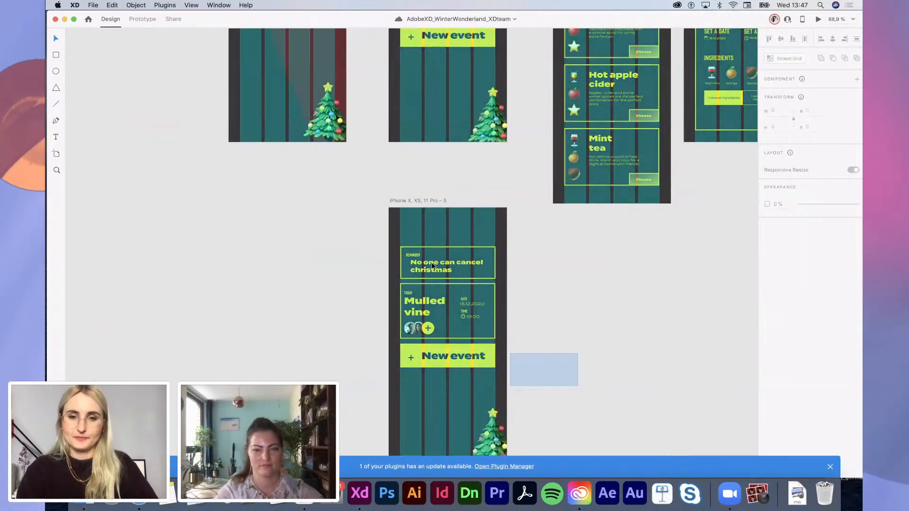
pyautogui.click(431, 263)
pyautogui.press('Delete')
pyautogui.scroll(2, 433, 244)
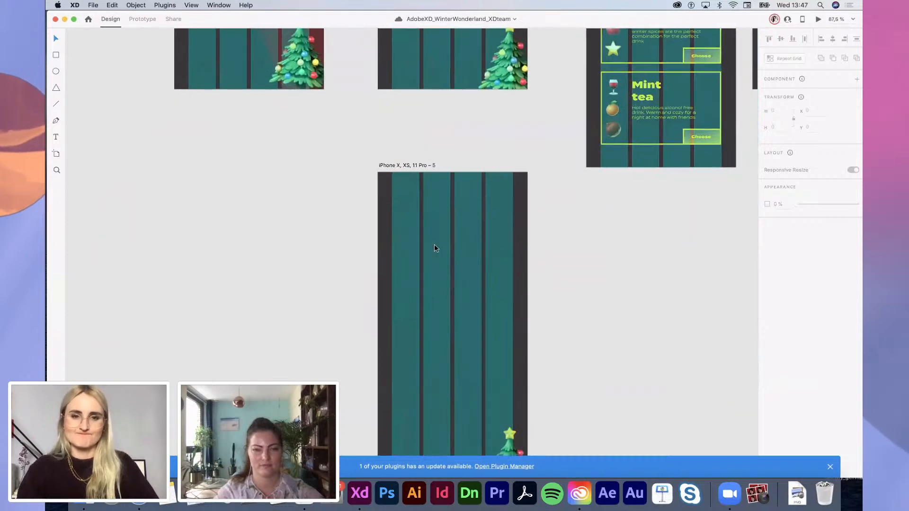
pyautogui.scroll(-2, 434, 244)
pyautogui.hscroll(-2, 433, 244)
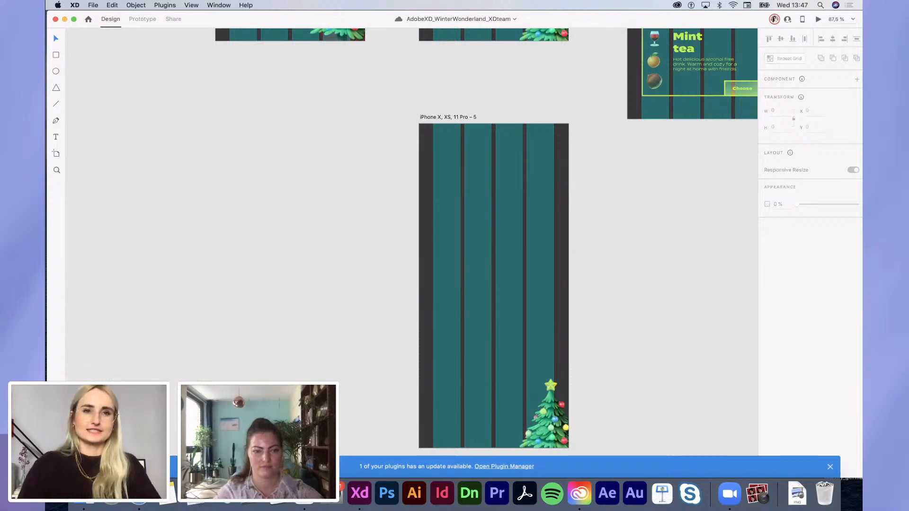
pyautogui.click(56, 452)
# Step: Place two participant video tiles from the Winter Wonderland library side by side and turn off the layout grid
pyautogui.click(56, 436)
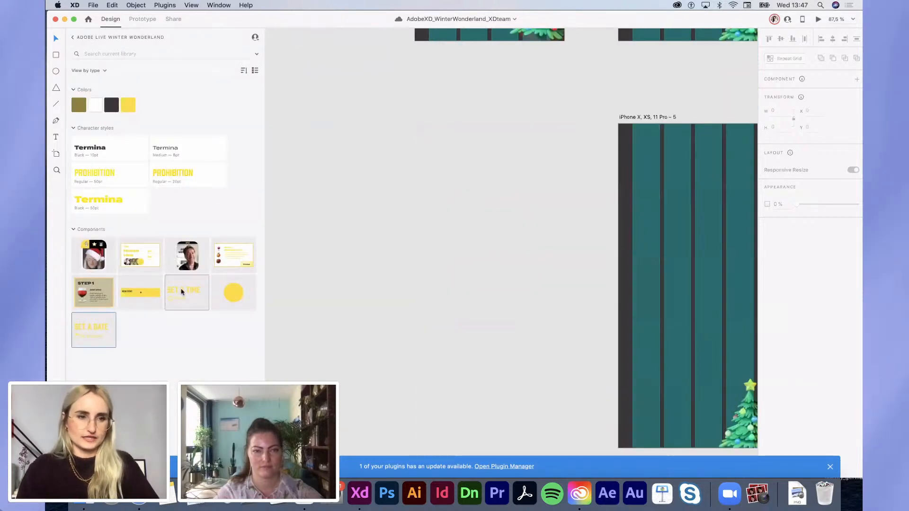
pyautogui.moveTo(187, 256); pyautogui.dragTo(692, 208)
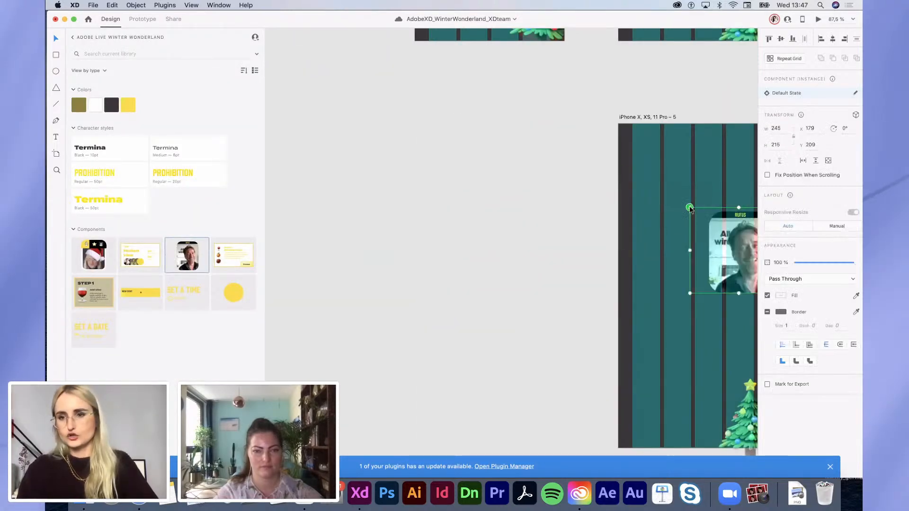
pyautogui.hscroll(4, 592, 235)
pyautogui.moveTo(569, 239); pyautogui.dragTo(576, 196)
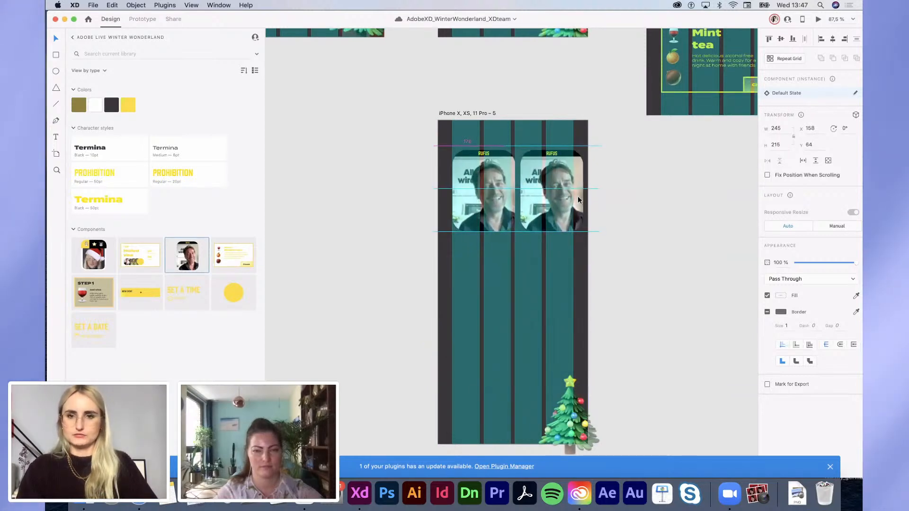
pyautogui.moveTo(608, 231); pyautogui.dragTo(447, 171)
pyautogui.moveTo(474, 175); pyautogui.dragTo(470, 175)
pyautogui.click(448, 114)
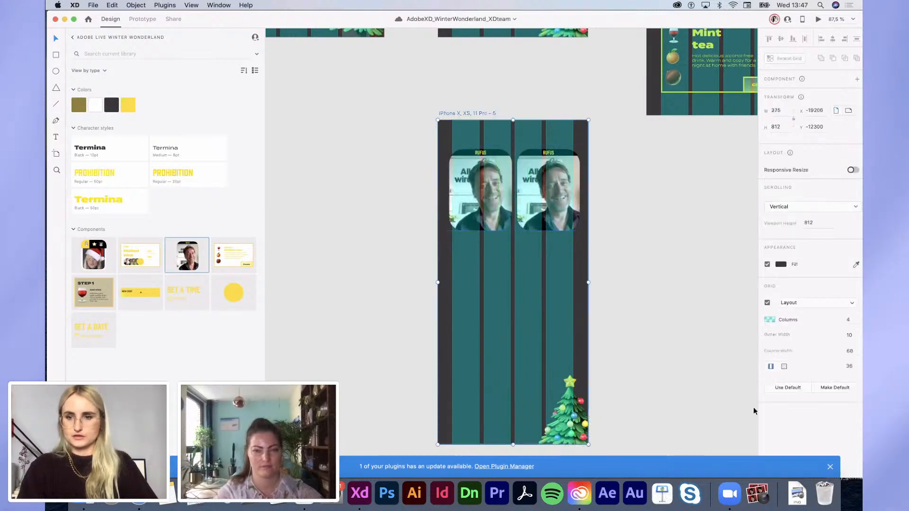
pyautogui.click(767, 303)
pyautogui.click(635, 288)
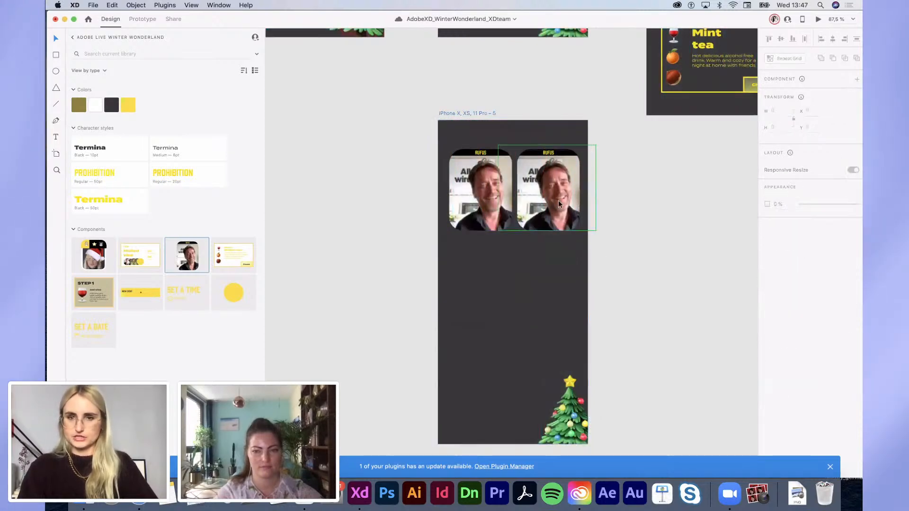
# Step: Swap the right tile's photo for the woman's screenshot, rename its label, and copy the first tile below
pyautogui.click(559, 201)
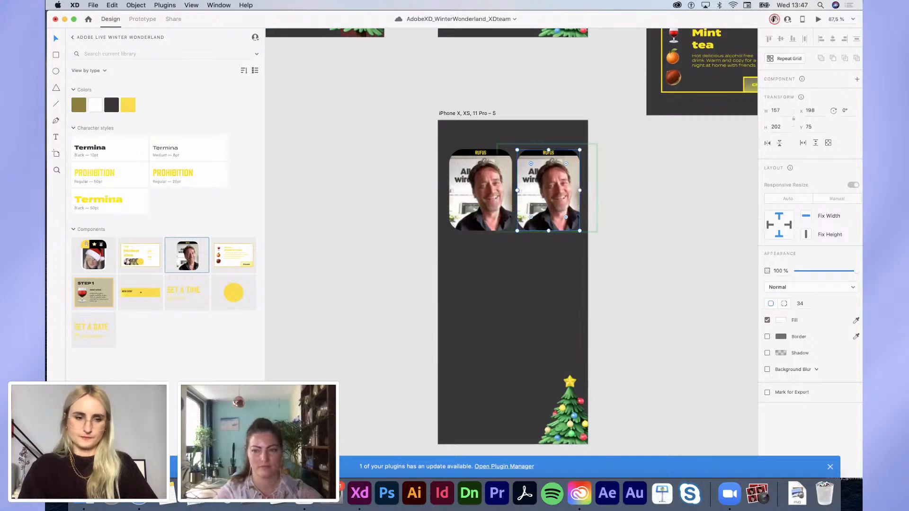
pyautogui.click(88, 506)
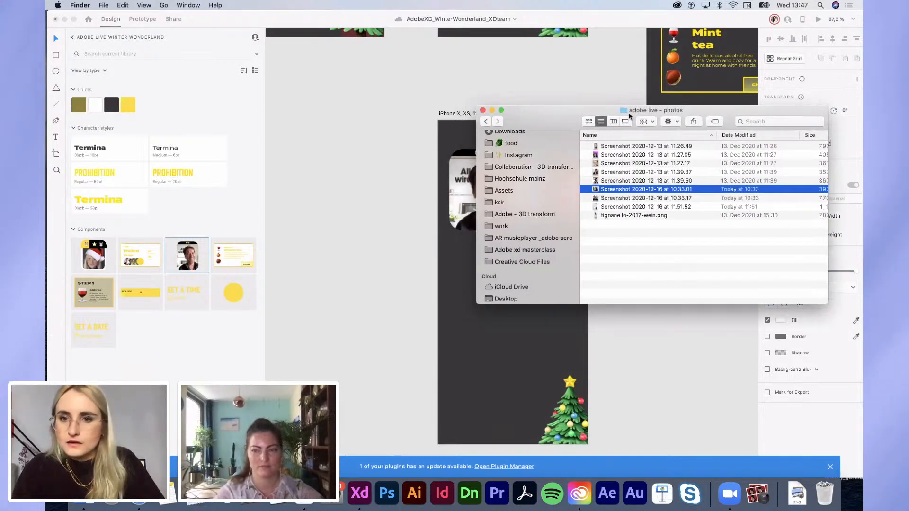
pyautogui.moveTo(537, 110); pyautogui.dragTo(646, 111)
pyautogui.click(701, 197)
pyautogui.moveTo(706, 174); pyautogui.dragTo(554, 209)
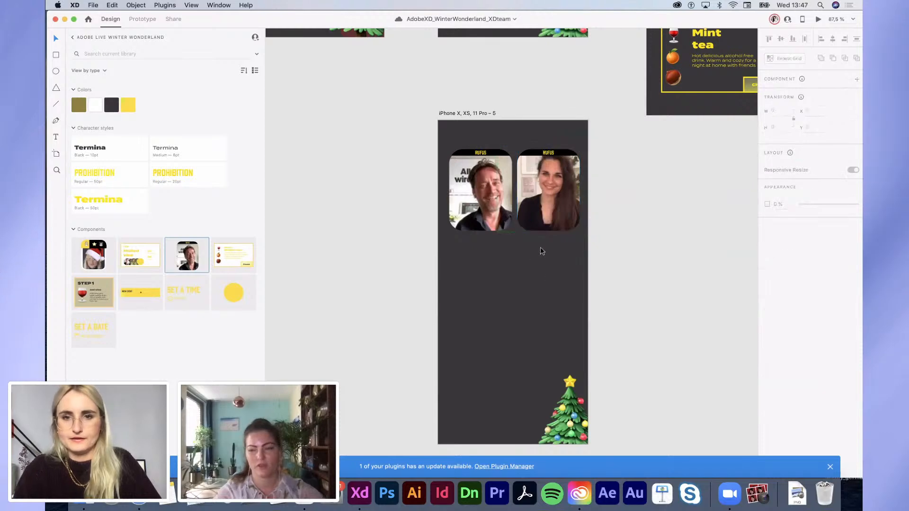
pyautogui.click(559, 153)
pyautogui.doubleClick(549, 153)
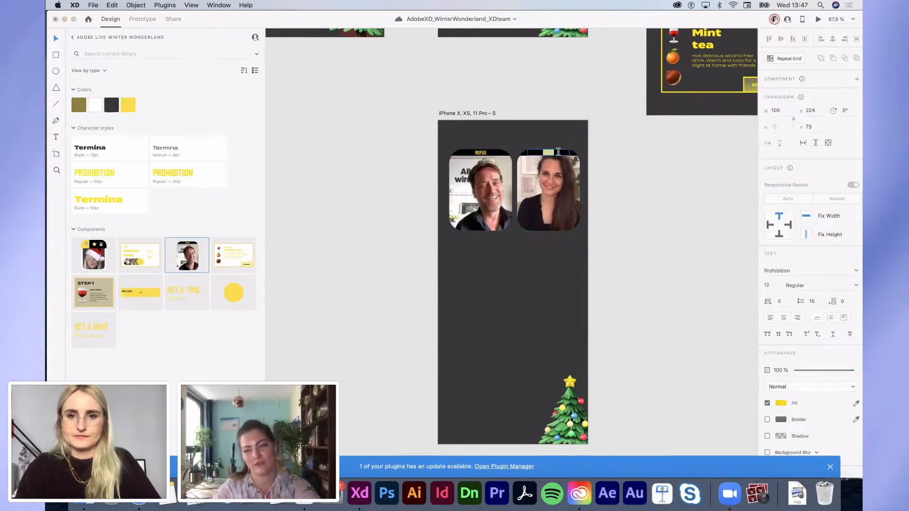
pyautogui.write('EMMA')
pyautogui.press('Escape')
pyautogui.press('Escape')
pyautogui.press('Escape')
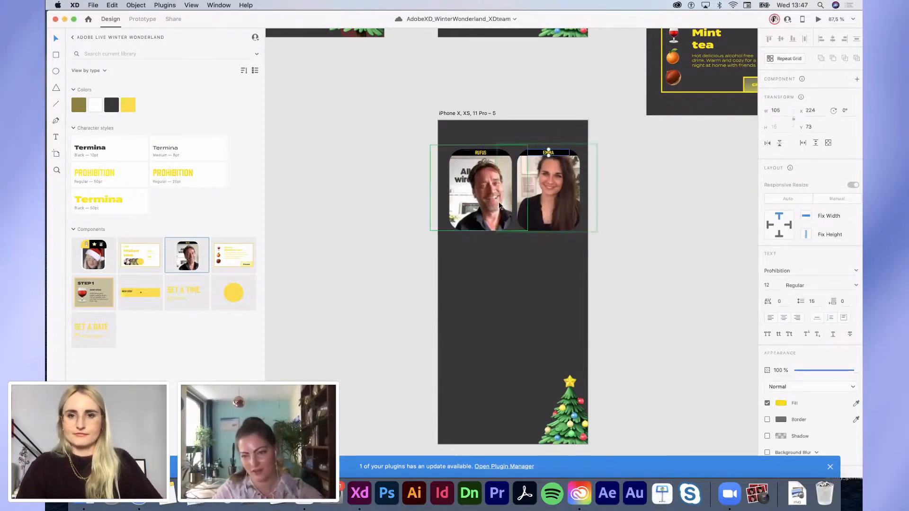
pyautogui.moveTo(469, 174); pyautogui.dragTo(469, 263)
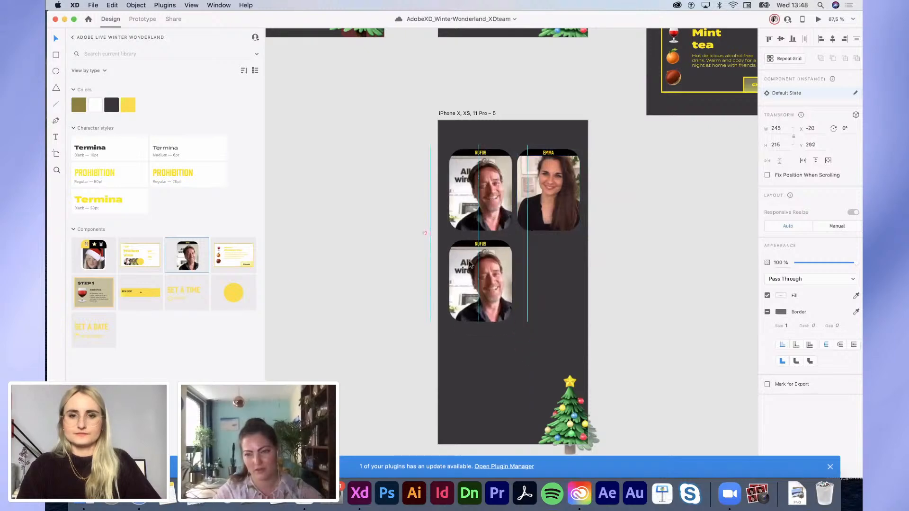
pyautogui.doubleClick(474, 284)
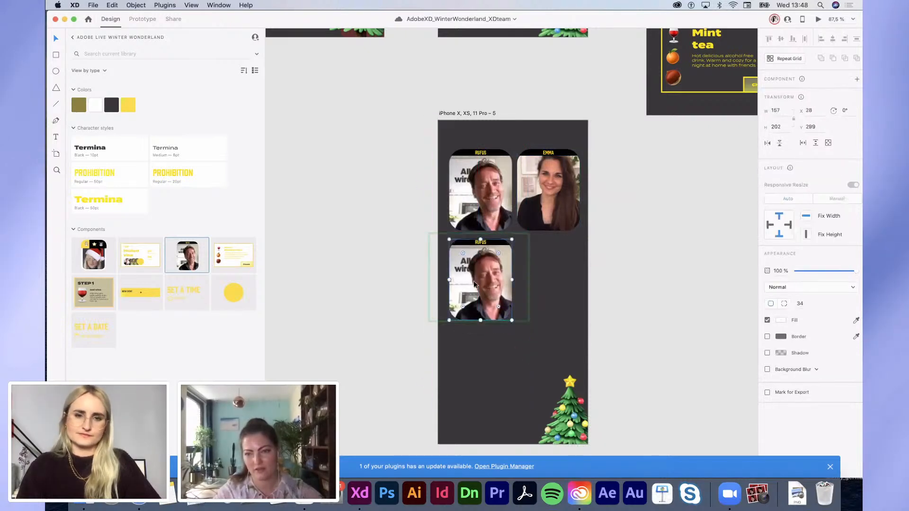
# Step: Drop a new participant's screenshot into the lower-left card and rename its label
pyautogui.press('super+Tab')
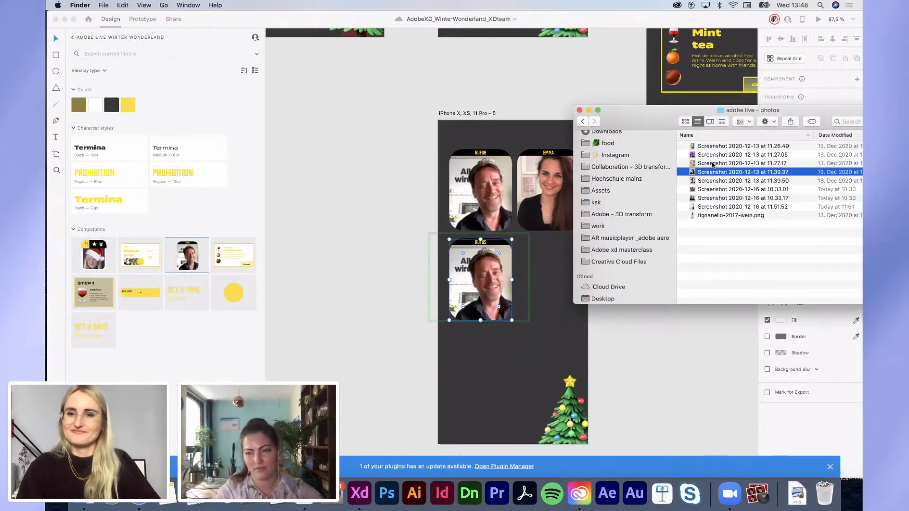
pyautogui.moveTo(704, 203); pyautogui.dragTo(480, 290)
pyautogui.scroll(3, 481, 290)
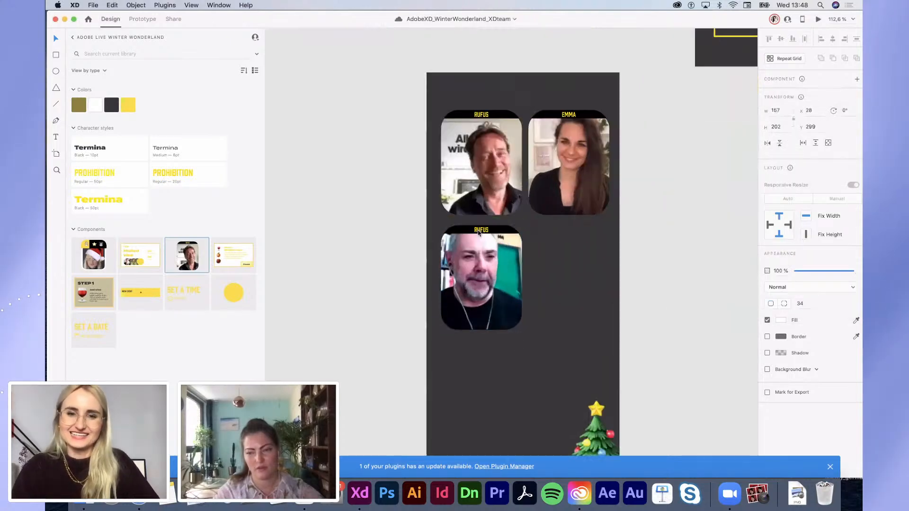
pyautogui.click(478, 231)
pyautogui.doubleClick(477, 230)
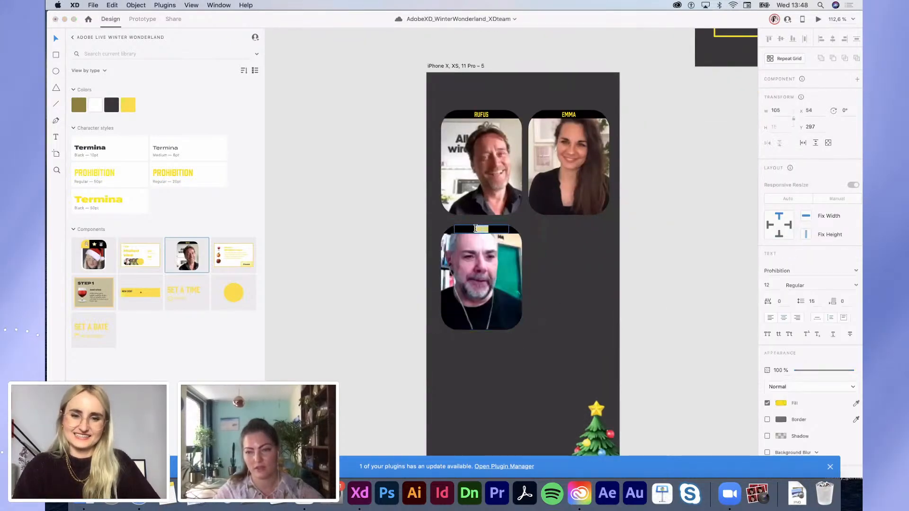
pyautogui.click(683, 251)
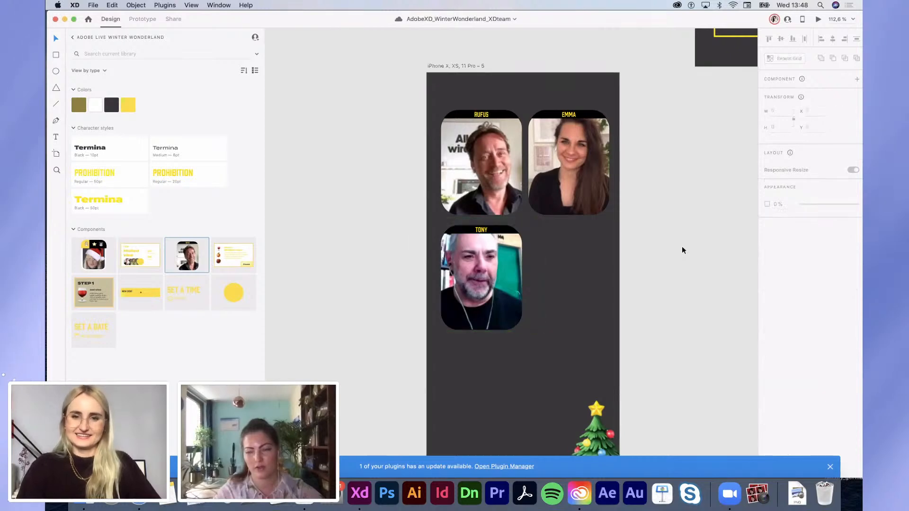
# Step: Copy the second card to the lower right and fill its photo with the fourth participant's screenshot
pyautogui.moveTo(599, 170); pyautogui.dragTo(596, 283)
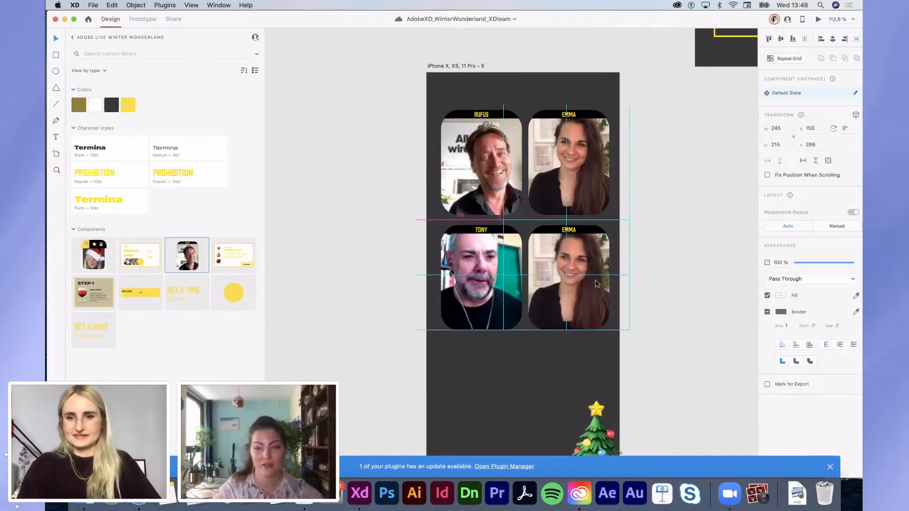
pyautogui.doubleClick(596, 284)
pyautogui.doubleClick(596, 284)
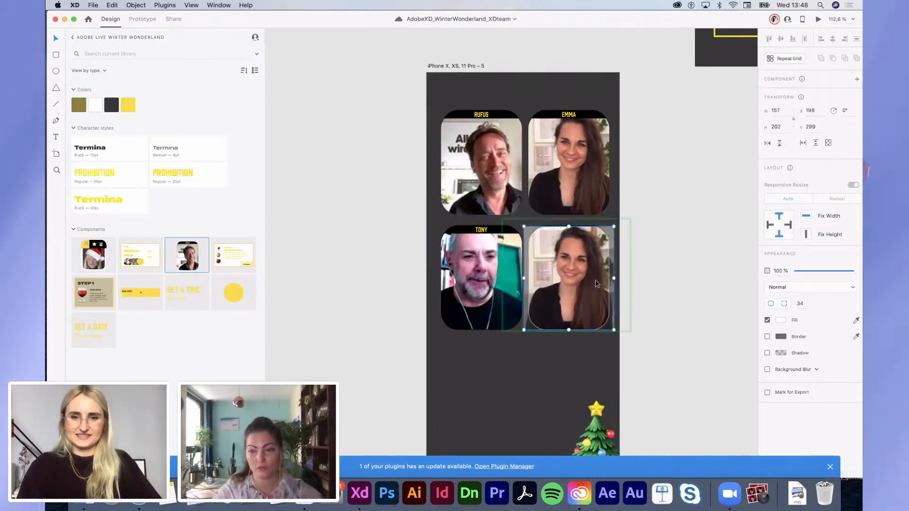
pyautogui.click(84, 494)
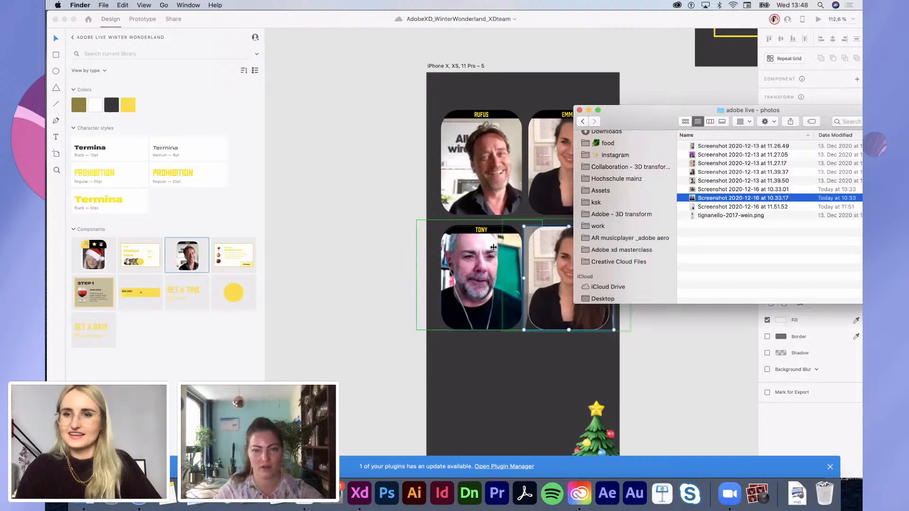
pyautogui.click(702, 180)
pyautogui.press('space')
pyautogui.press('Up')
pyautogui.press('Up')
pyautogui.press('Up')
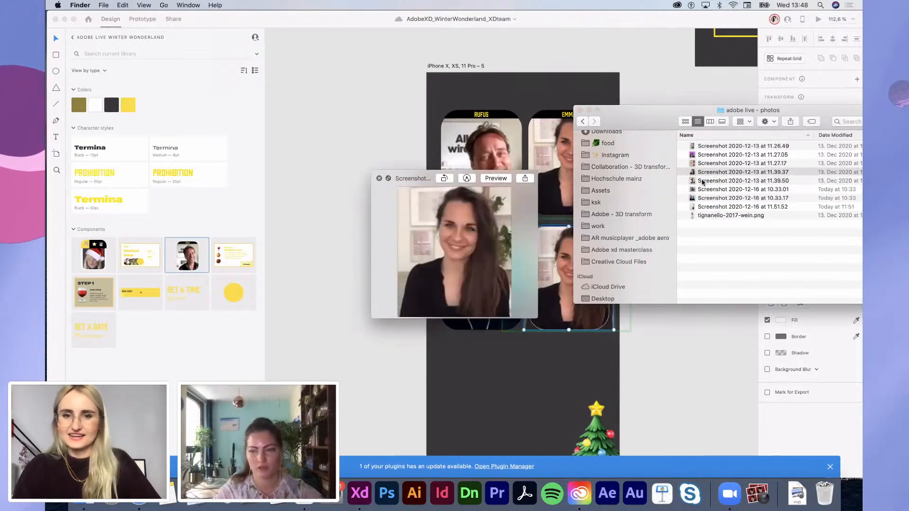
pyautogui.press('Up')
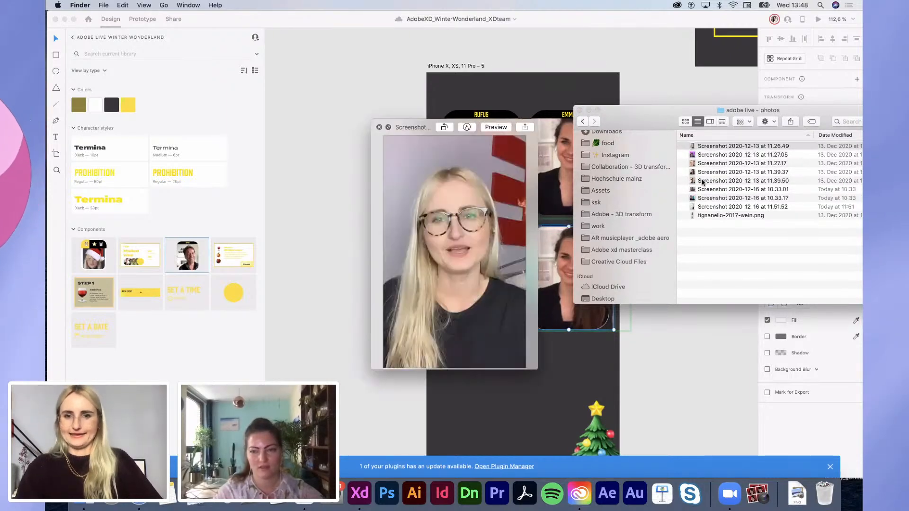
pyautogui.press('Down')
pyautogui.press('Down')
pyautogui.press('Down')
pyautogui.press('Down')
pyautogui.press('Down')
pyautogui.press('Down')
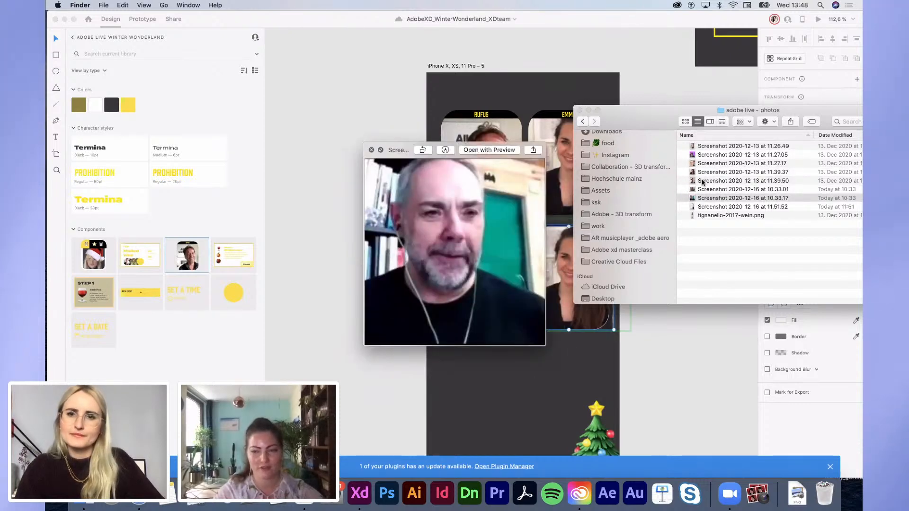
pyautogui.press('Up')
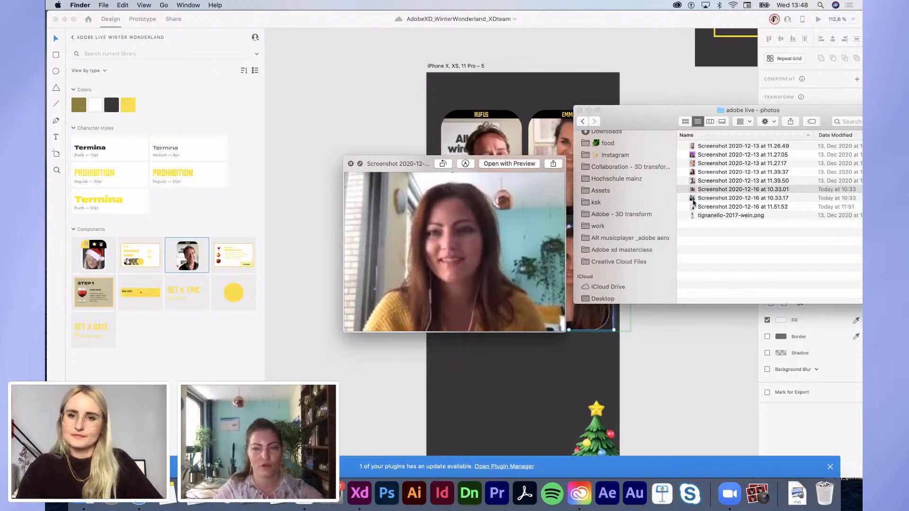
pyautogui.moveTo(703, 191); pyautogui.dragTo(593, 322)
pyautogui.click(683, 348)
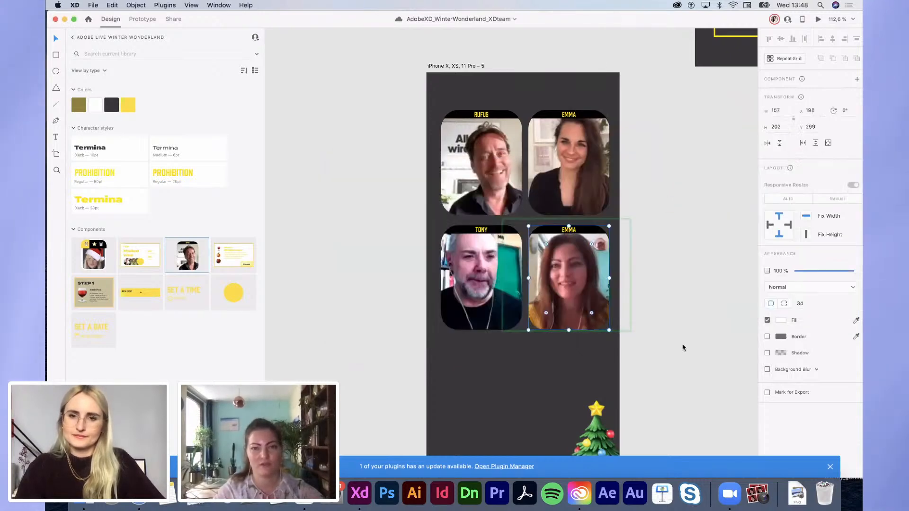
# Step: Rename the lower-right card's label with the fourth participant's name
pyautogui.click(571, 232)
pyautogui.doubleClick(571, 233)
pyautogui.write('ST')
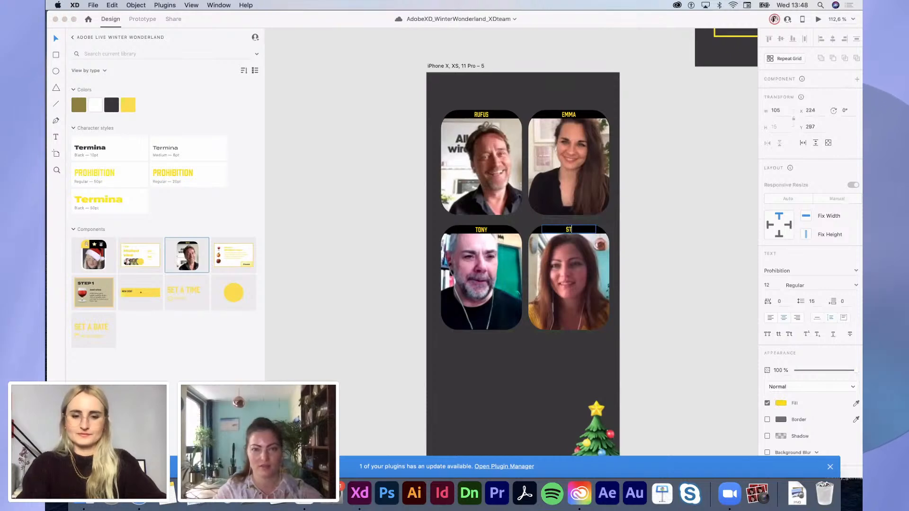
pyautogui.write('EPH')
pyautogui.press('Escape')
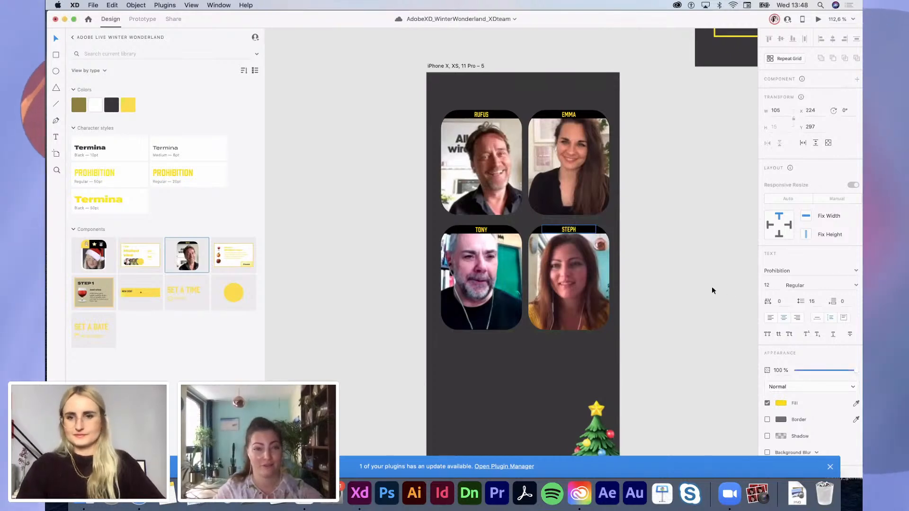
pyautogui.scroll(-3, 714, 290)
pyautogui.hscroll(3, 714, 290)
pyautogui.hscroll(-1, 712, 290)
pyautogui.scroll(-1, 713, 289)
pyautogui.click(713, 289)
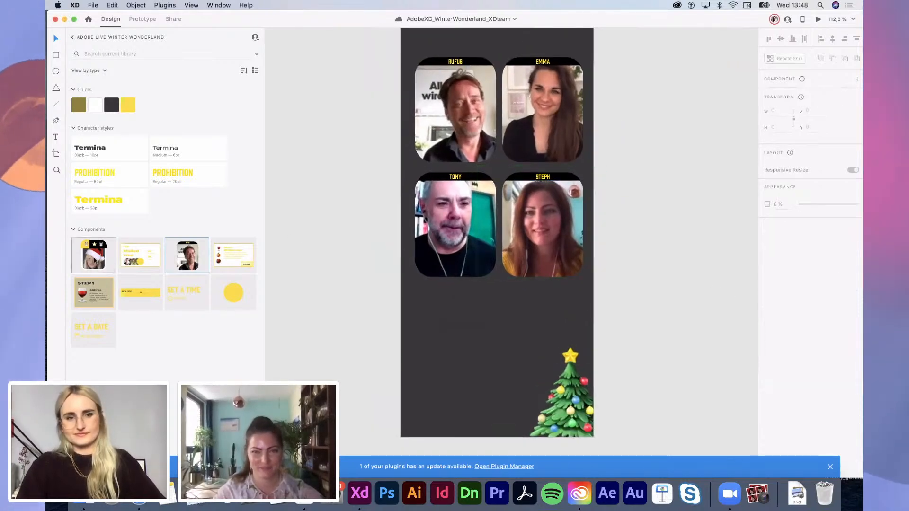
# Step: Add the Santa-hat component to the call screen, positioned just beneath the lower-right card
pyautogui.moveTo(110, 269); pyautogui.dragTo(564, 339)
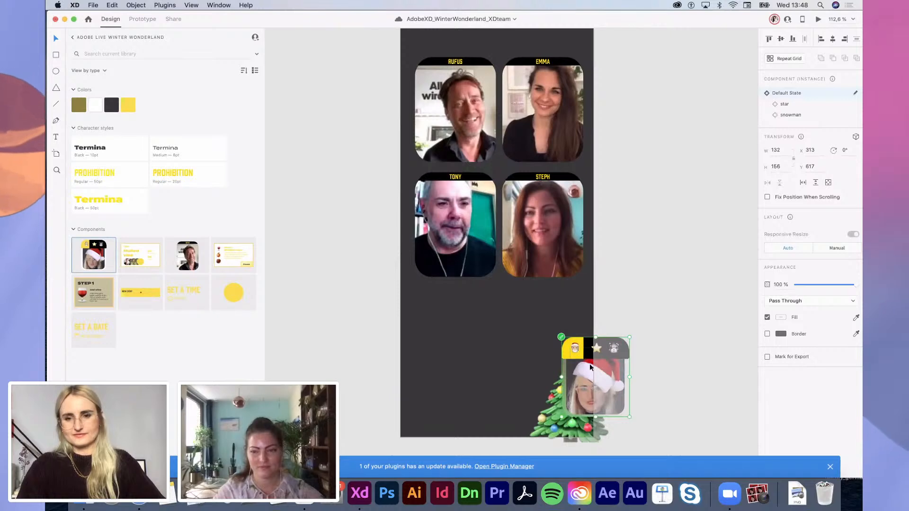
pyautogui.moveTo(598, 366); pyautogui.dragTo(552, 288)
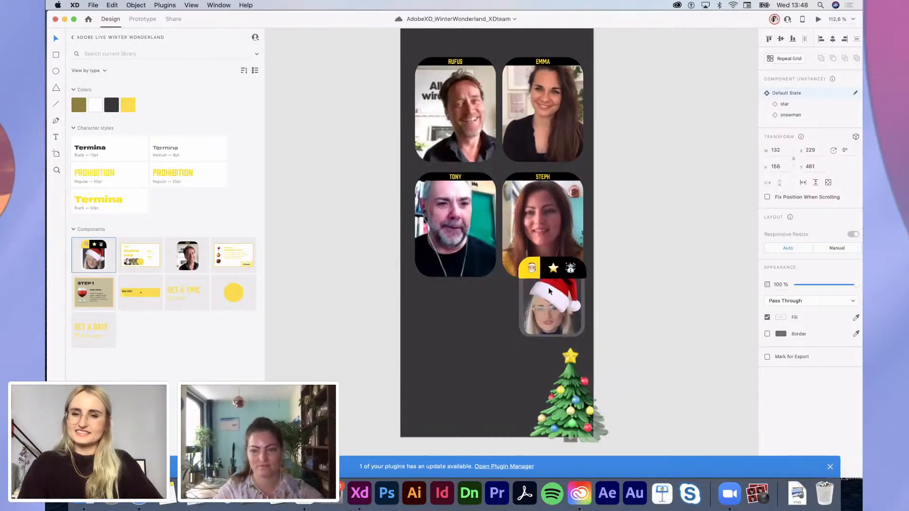
pyautogui.click(629, 309)
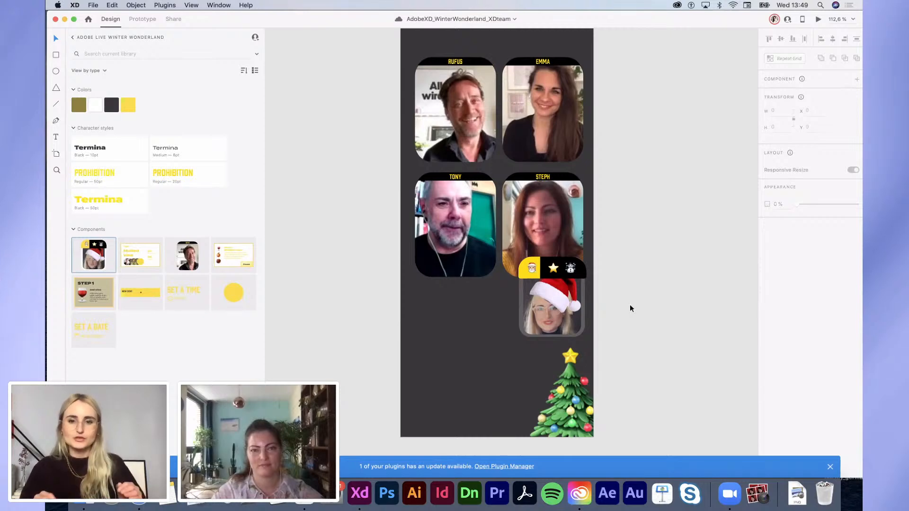
pyautogui.click(573, 405)
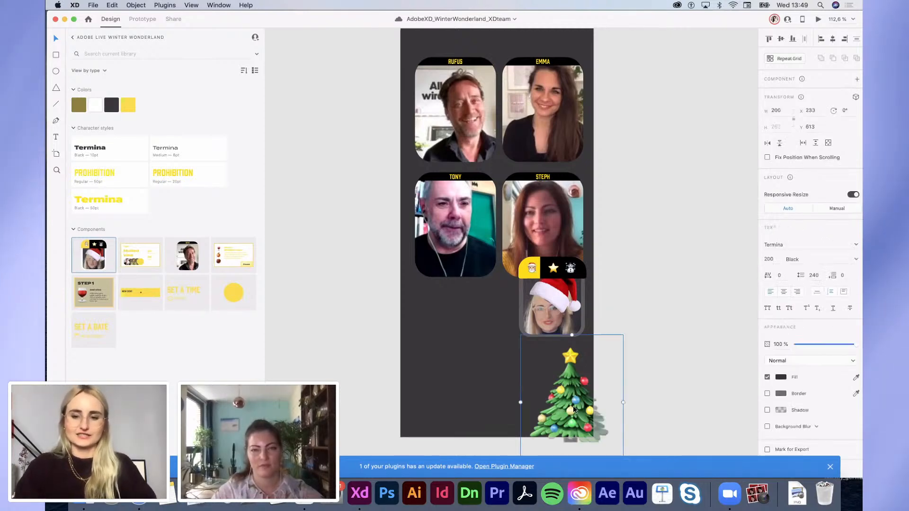
# Step: Delete the Christmas tree and place the STEP 1 card along the bottom of the call screen
pyautogui.press('Delete')
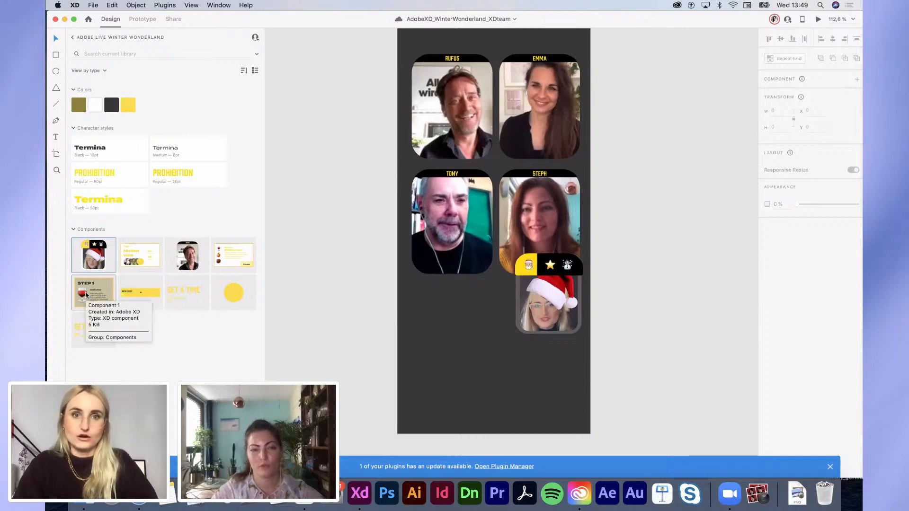
pyautogui.moveTo(80, 295); pyautogui.dragTo(554, 362)
pyautogui.scroll(-5, 478, 373)
pyautogui.scroll(3, 547, 379)
# Step: Retitle the copied step card to STEP 2
pyautogui.doubleClick(530, 359)
pyautogui.doubleClick(530, 360)
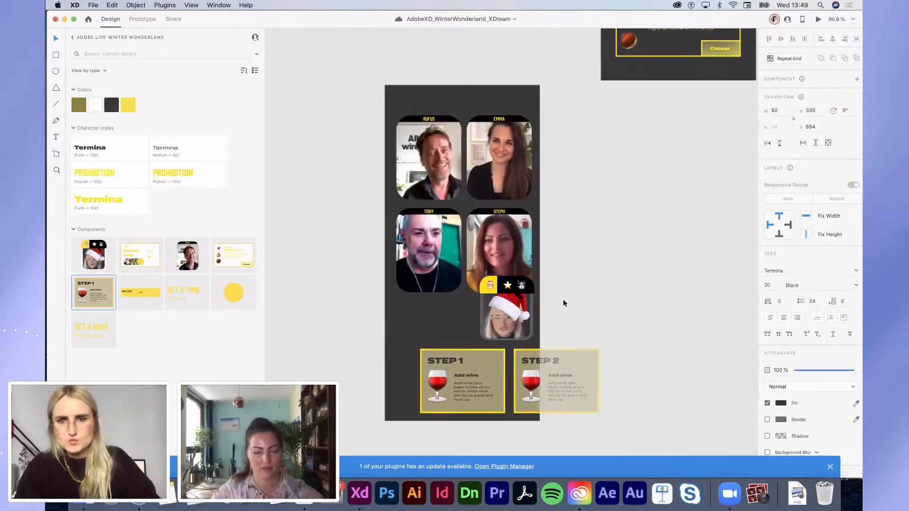
pyautogui.scroll(-5, 563, 299)
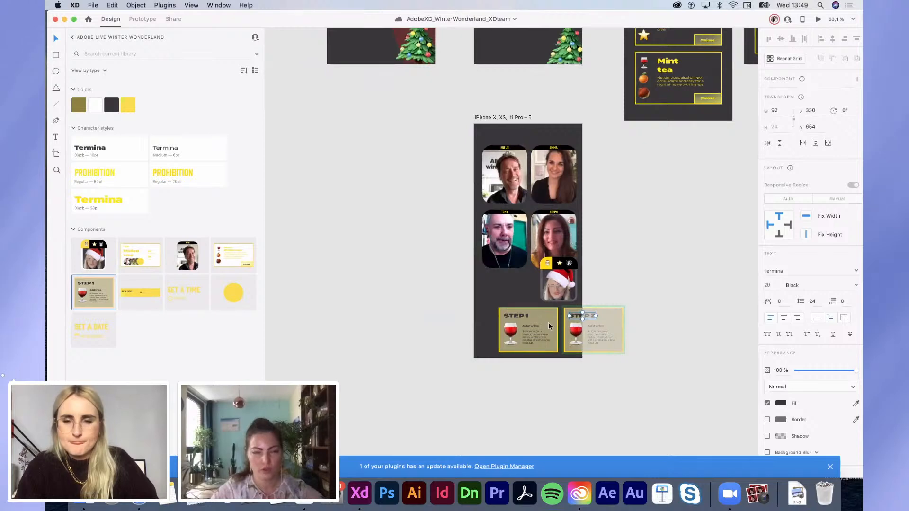
pyautogui.scroll(-2, 549, 323)
pyautogui.click(532, 319)
pyautogui.hscroll(2, 532, 318)
pyautogui.scroll(2, 532, 318)
# Step: Paste the Mulled vine title below Tony's video tile and narrow its text box
pyautogui.scroll(6, 532, 322)
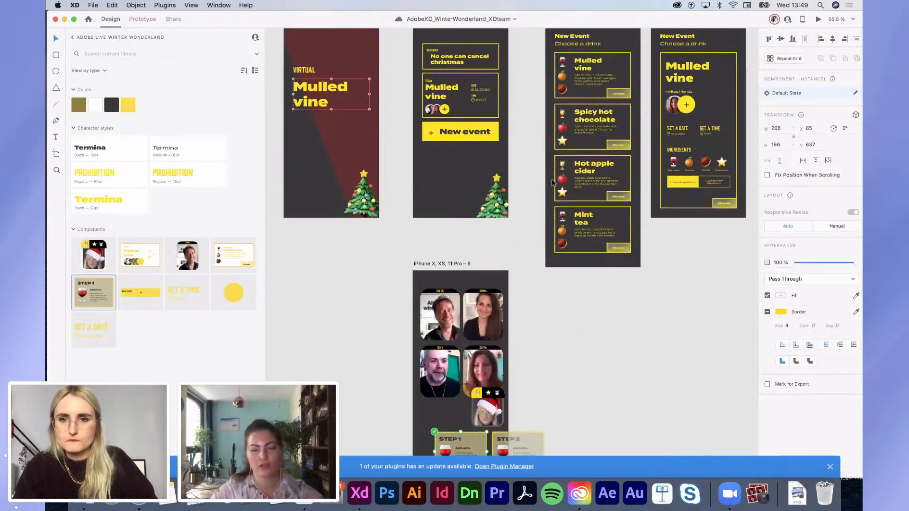
pyautogui.click(440, 175)
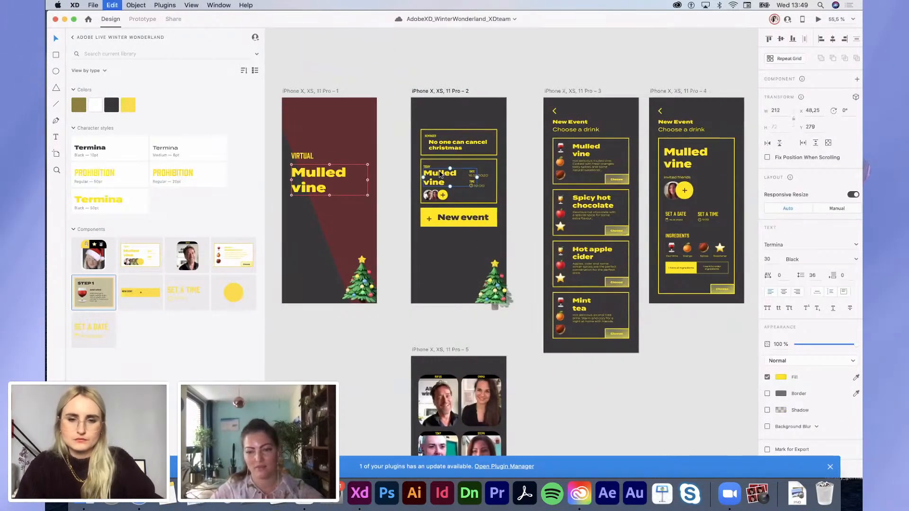
pyautogui.scroll(-12, 445, 166)
pyautogui.hscroll(-3, 445, 165)
pyautogui.click(511, 138)
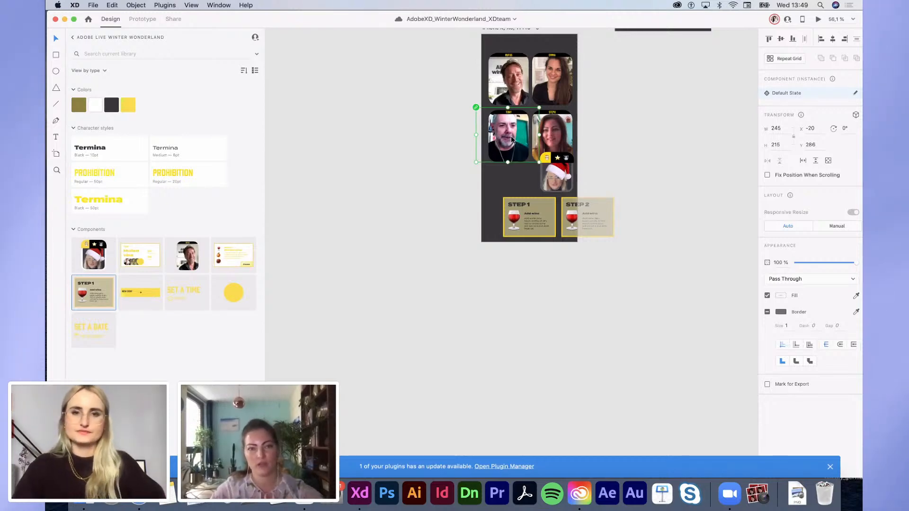
pyautogui.press('super+v')
pyautogui.scroll(4, 518, 159)
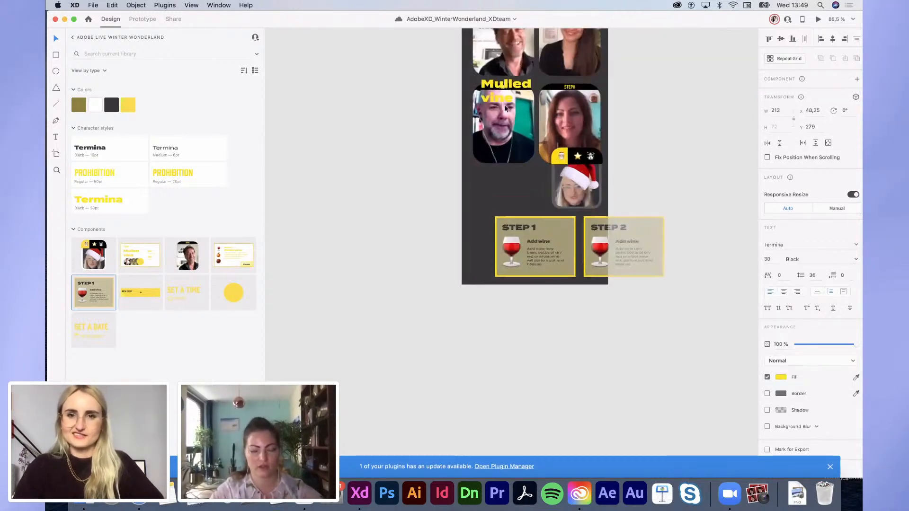
pyautogui.moveTo(503, 89); pyautogui.dragTo(497, 190)
pyautogui.moveTo(556, 192); pyautogui.dragTo(542, 192)
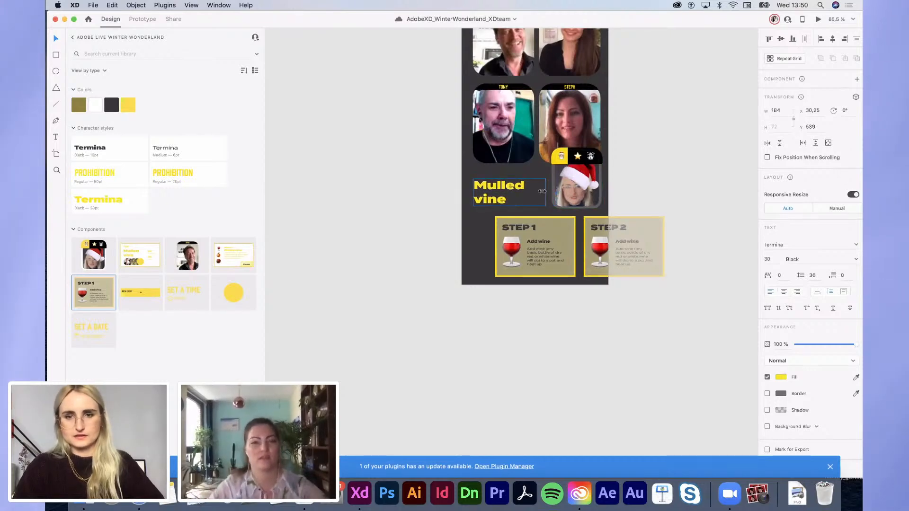
pyautogui.click(660, 190)
# Step: Select the portraits, title and avatar together and nudge them higher up the artboard
pyautogui.hscroll(3, 661, 189)
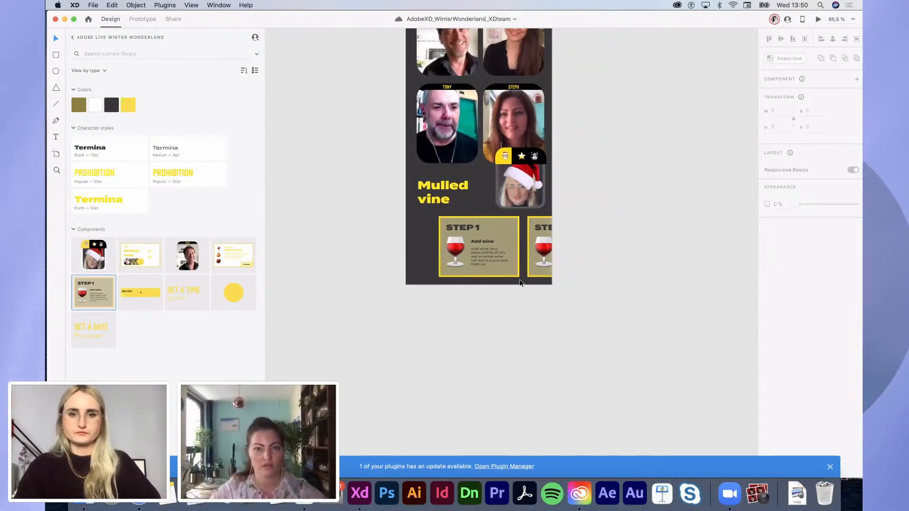
pyautogui.click(473, 255)
pyautogui.scroll(4, 490, 256)
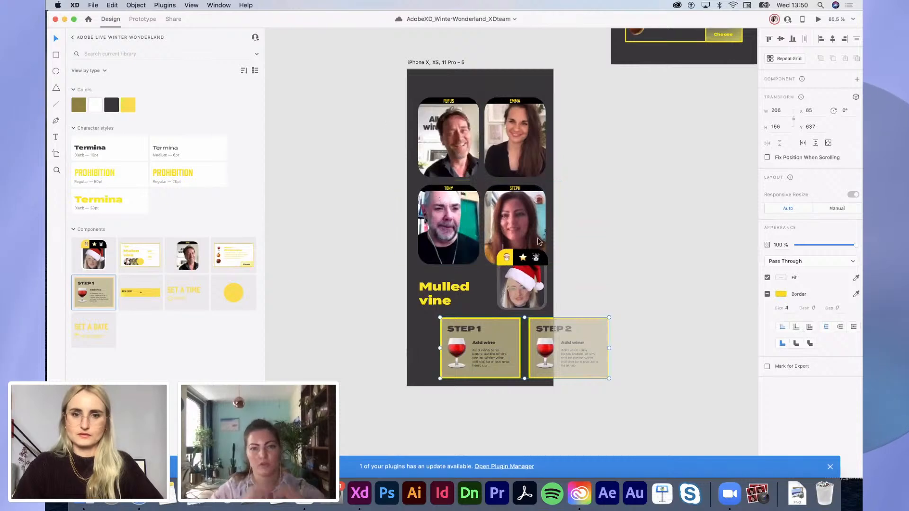
pyautogui.moveTo(385, 114); pyautogui.dragTo(549, 304)
pyautogui.hotkey('shift', 'Up')
pyautogui.hotkey('shift', 'Up')
pyautogui.hotkey('shift', 'Up')
pyautogui.hotkey('shift', 'Up')
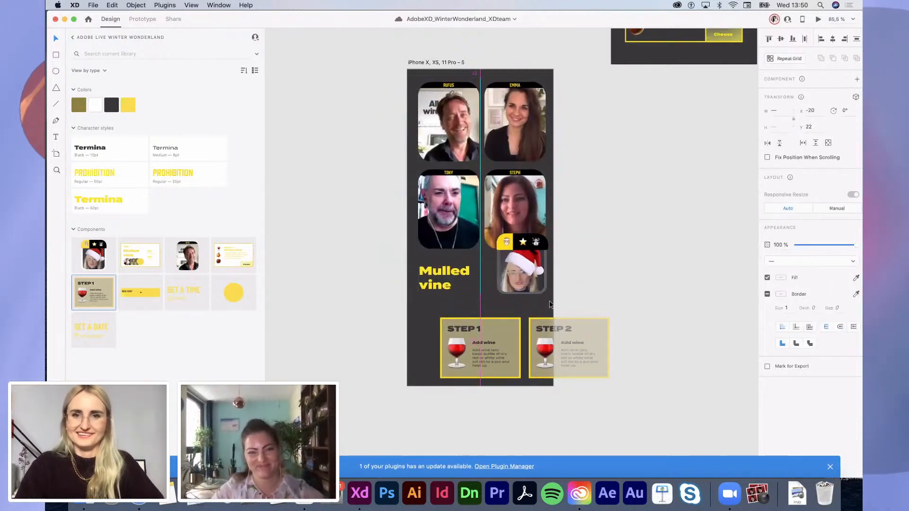
pyautogui.click(629, 268)
pyautogui.click(455, 287)
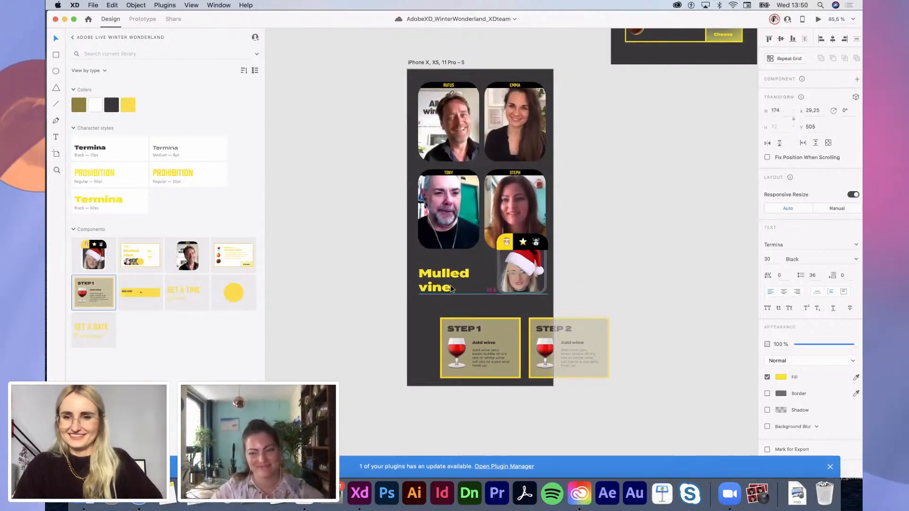
pyautogui.click(570, 296)
pyautogui.scroll(4, 523, 294)
pyautogui.hscroll(-2, 523, 295)
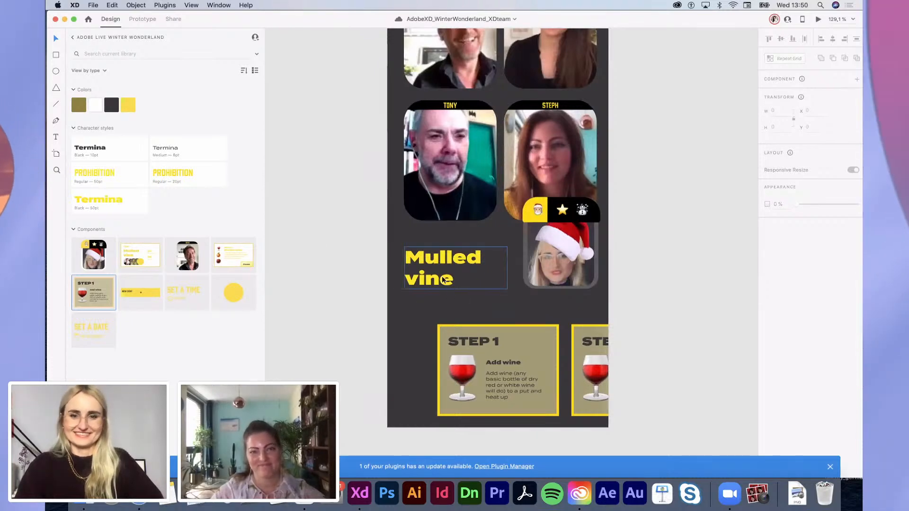
# Step: Duplicate the title as an INGREDIENTS label in the Prohibition Regular 20pt style
pyautogui.moveTo(443, 279); pyautogui.dragTo(432, 300)
pyautogui.click(186, 182)
pyautogui.doubleClick(416, 290)
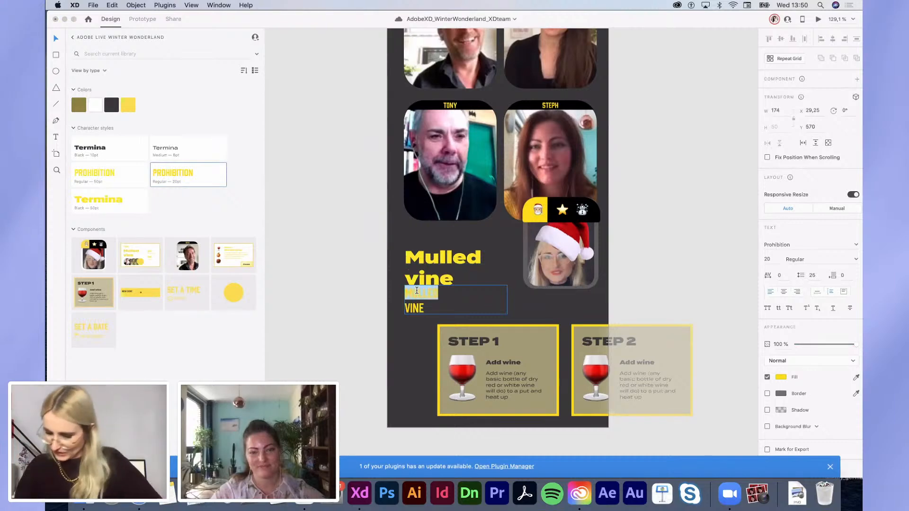
pyautogui.moveTo(432, 310); pyautogui.dragTo(367, 284)
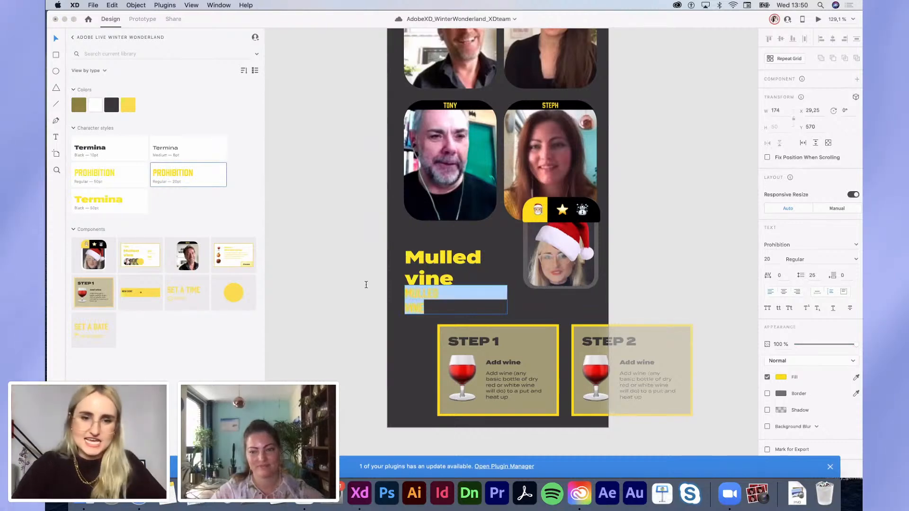
pyautogui.press('BackSpace')
pyautogui.write('INGREDIENTS')
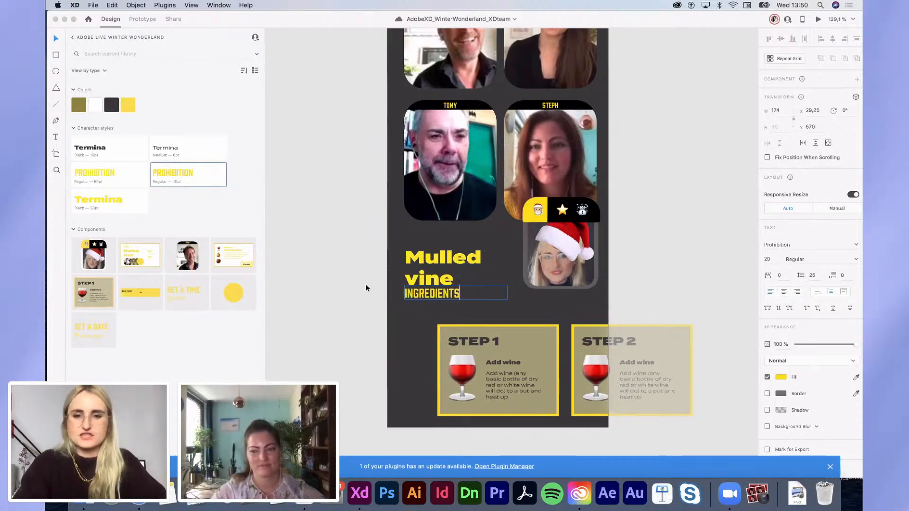
pyautogui.press('Escape')
pyautogui.moveTo(426, 293); pyautogui.dragTo(426, 307)
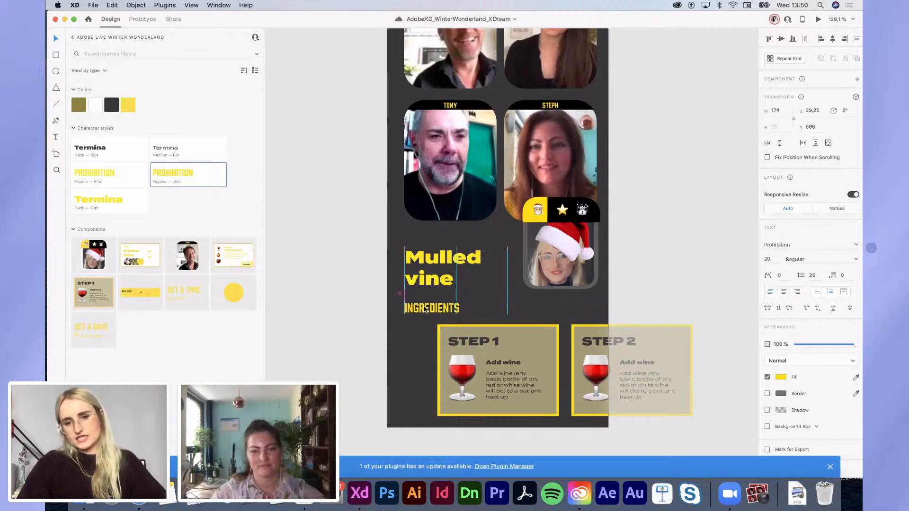
# Step: Copy the label into PREPARATION and EVENT INFOS labels, spaced evenly in one row
pyautogui.moveTo(507, 309)
pyautogui.mouseDown()
pyautogui.moveTo(483, 309)
pyautogui.moveTo(524, 309)
pyautogui.mouseUp()
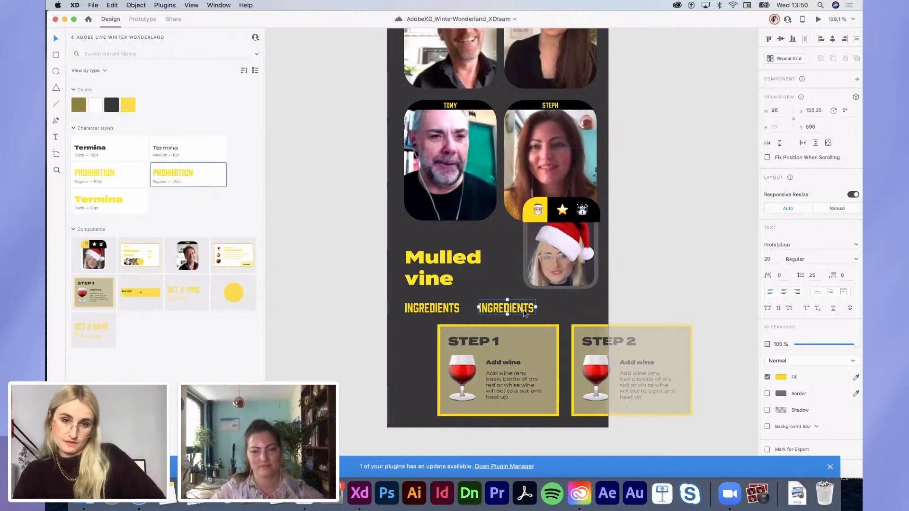
pyautogui.doubleClick(524, 310)
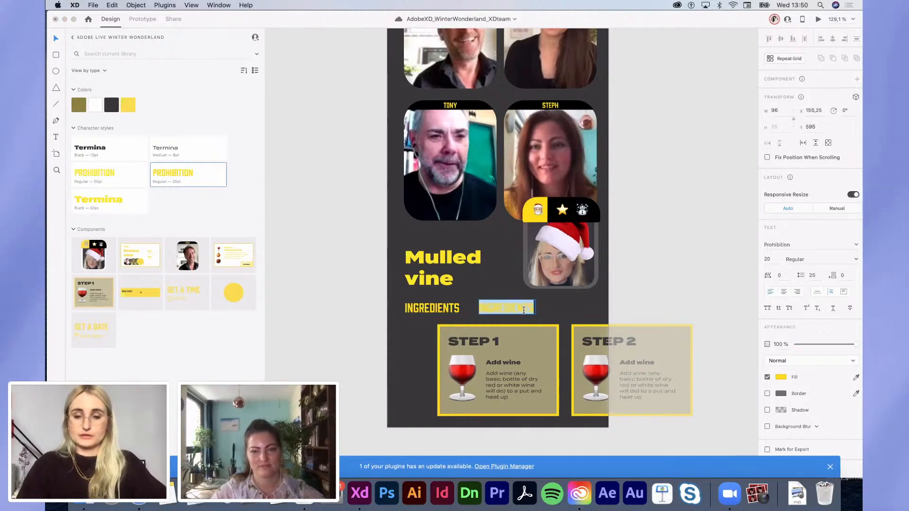
pyautogui.write('PR')
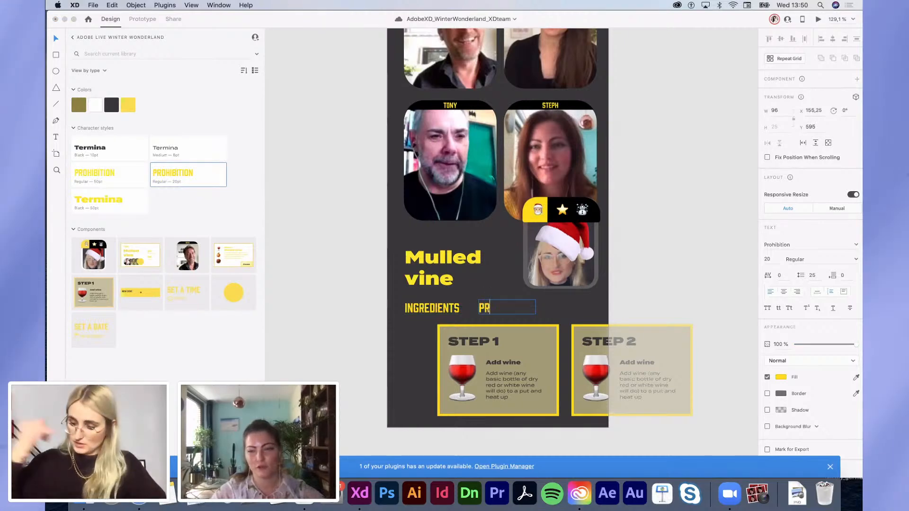
pyautogui.write('EPERAT')
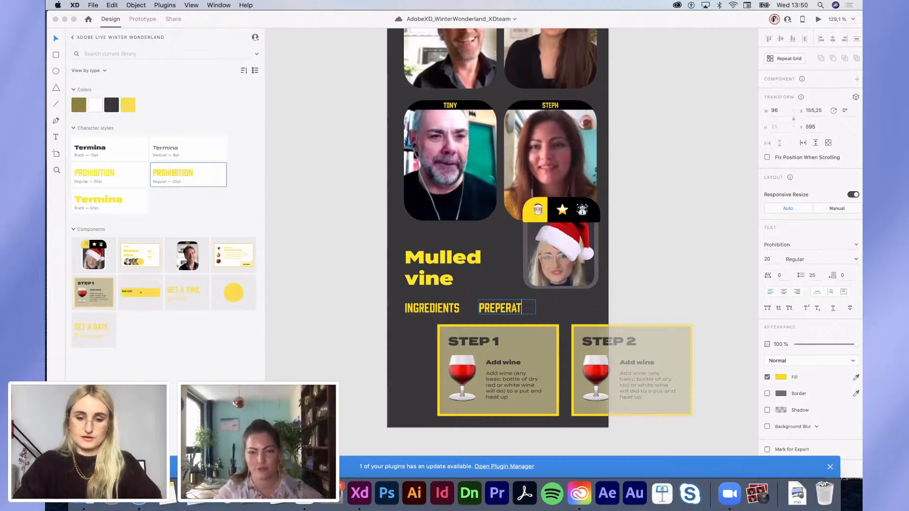
pyautogui.write('ION')
pyautogui.press('Escape')
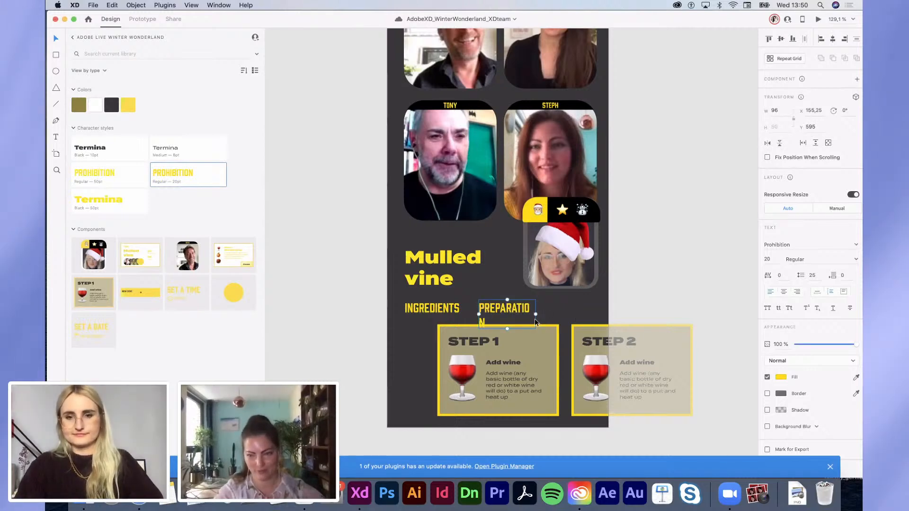
pyautogui.doubleClick(535, 315)
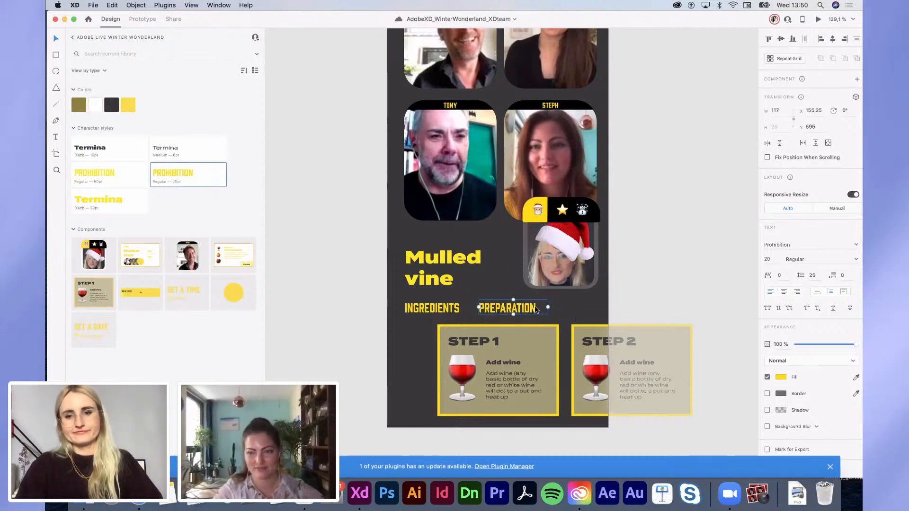
pyautogui.moveTo(487, 309); pyautogui.dragTo(555, 310)
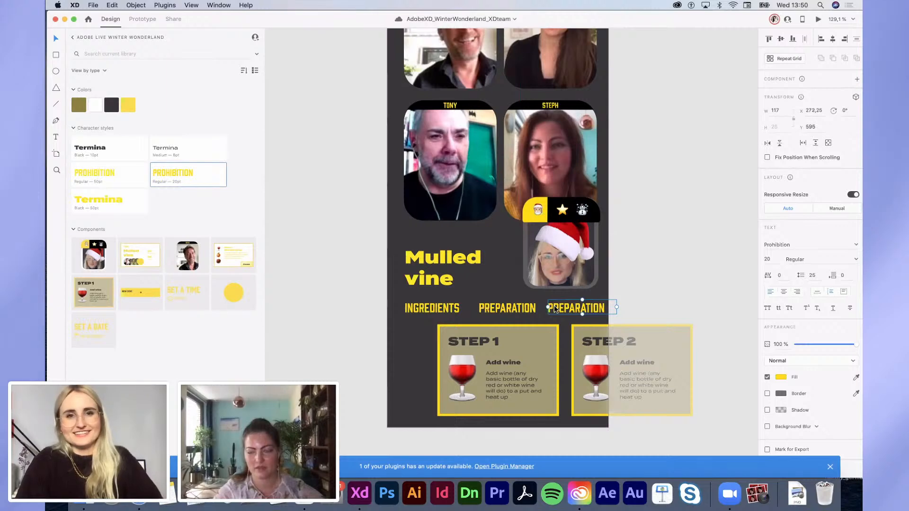
pyautogui.doubleClick(555, 307)
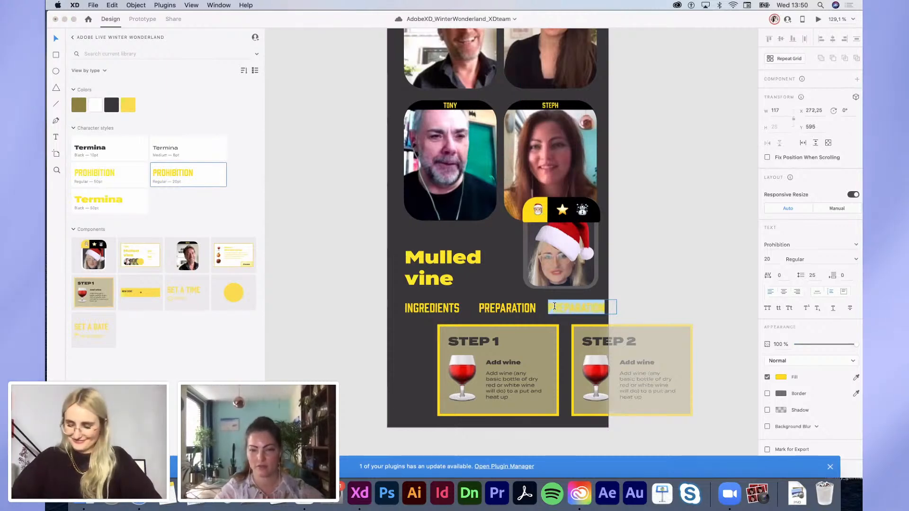
pyautogui.write('EVE')
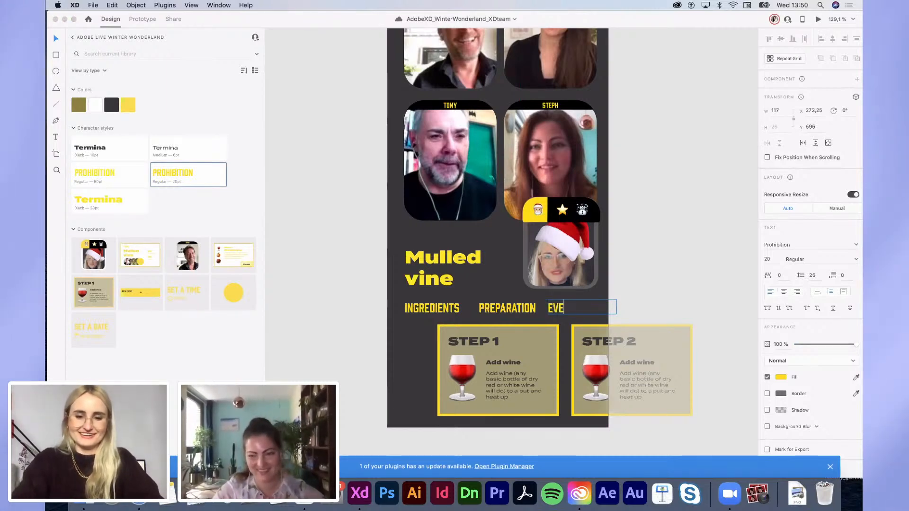
pyautogui.write('NT INFOS')
pyautogui.press('Escape')
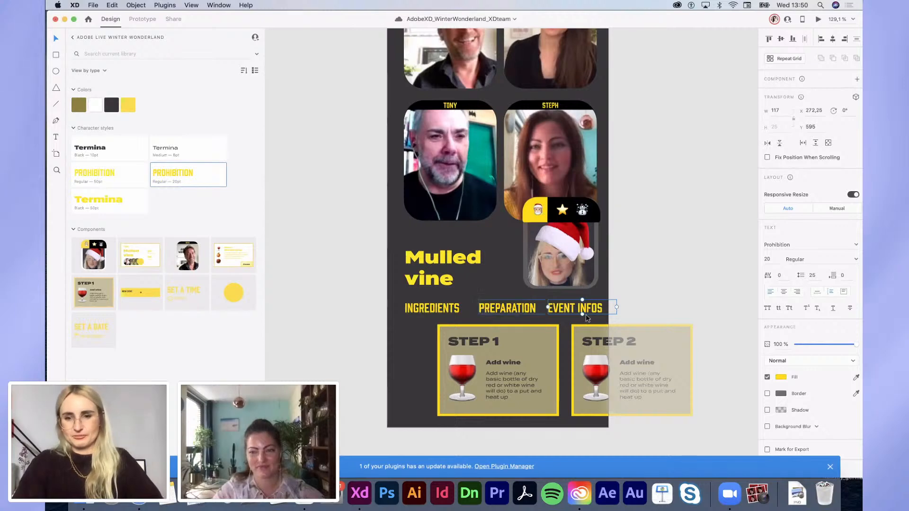
pyautogui.moveTo(516, 311); pyautogui.dragTo(512, 311)
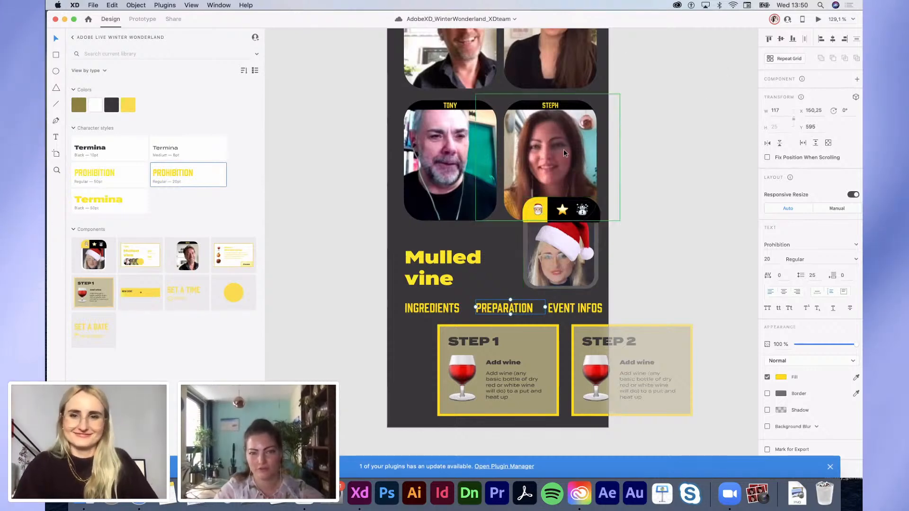
# Step: Draw a thin line under PREPARATION and set its border to the yellow swatch
pyautogui.scroll(-5, 579, 180)
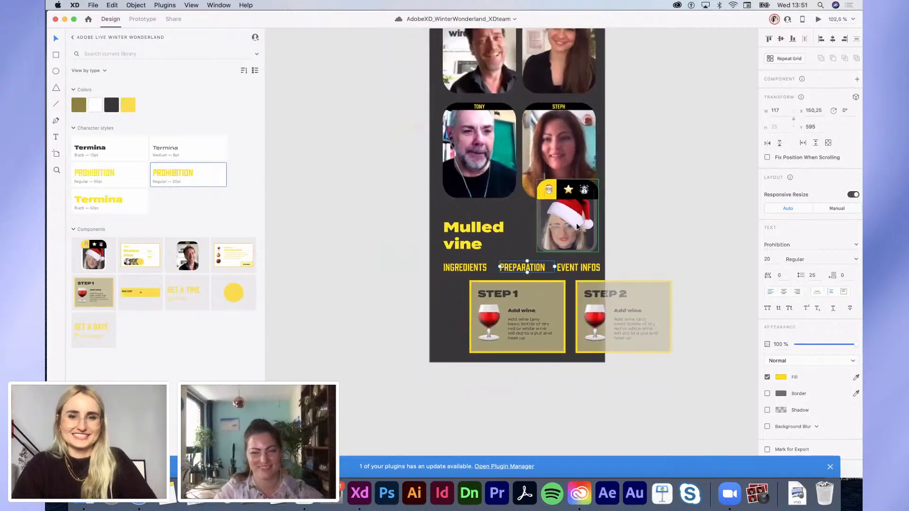
pyautogui.click(516, 269)
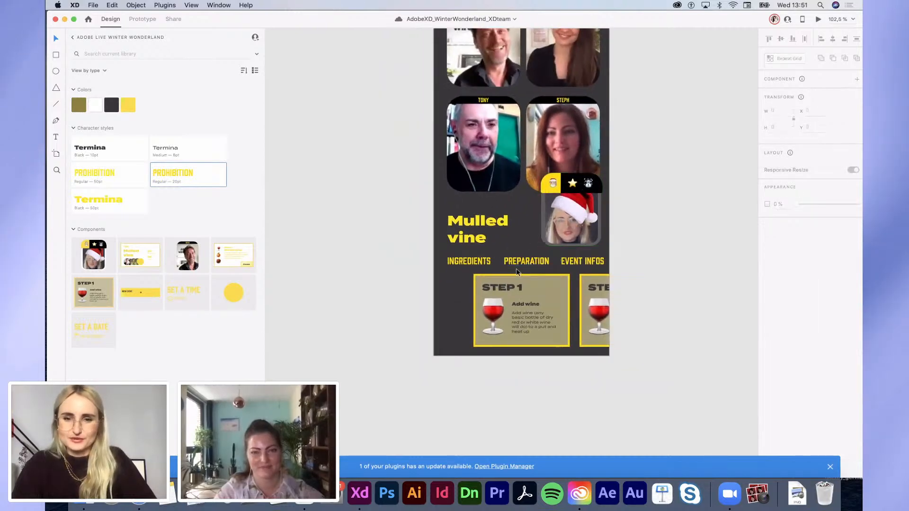
pyautogui.scroll(8, 516, 269)
pyautogui.press('l')
pyautogui.moveTo(484, 267); pyautogui.dragTo(590, 267)
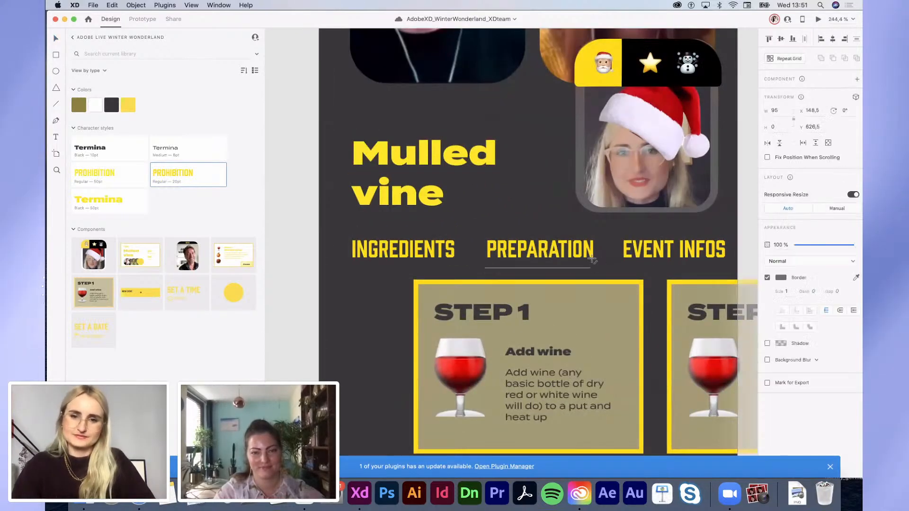
pyautogui.click(780, 278)
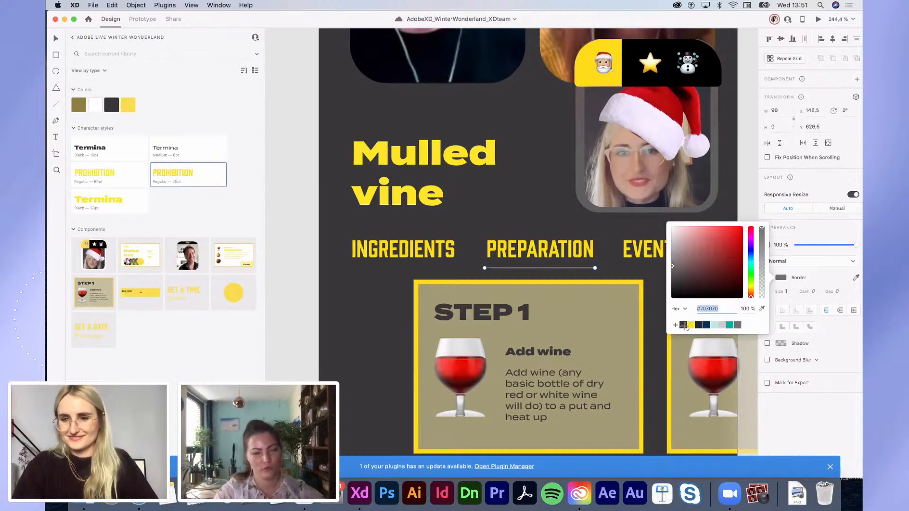
pyautogui.click(691, 325)
pyautogui.click(609, 270)
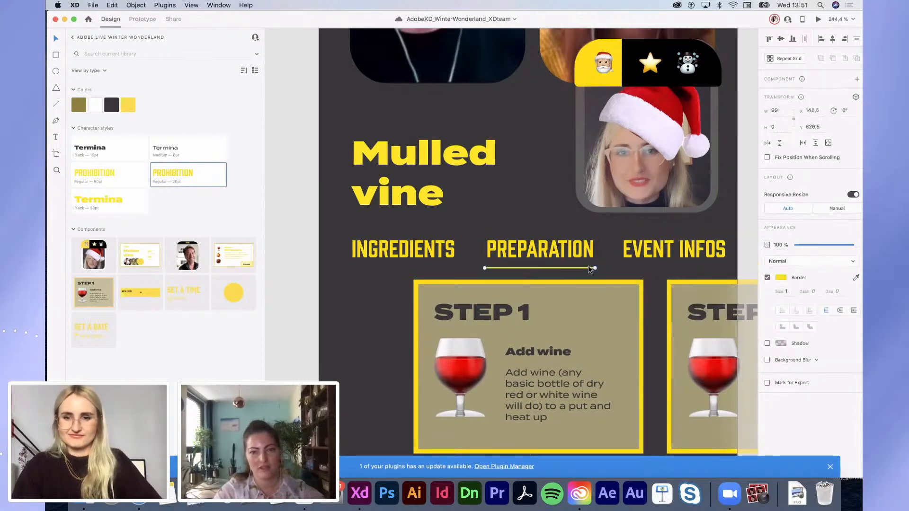
pyautogui.moveTo(590, 268); pyautogui.dragTo(592, 268)
pyautogui.scroll(-3, 592, 268)
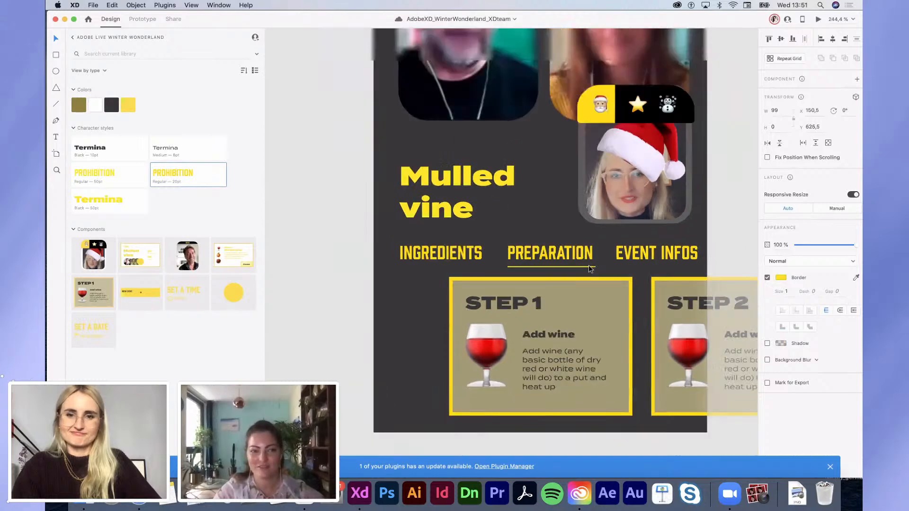
pyautogui.scroll(-1, 591, 268)
pyautogui.click(532, 426)
pyautogui.click(467, 331)
# Step: Shift the Step 1 card left and bring the Step 2 card onto the screen beside it
pyautogui.scroll(-5, 466, 332)
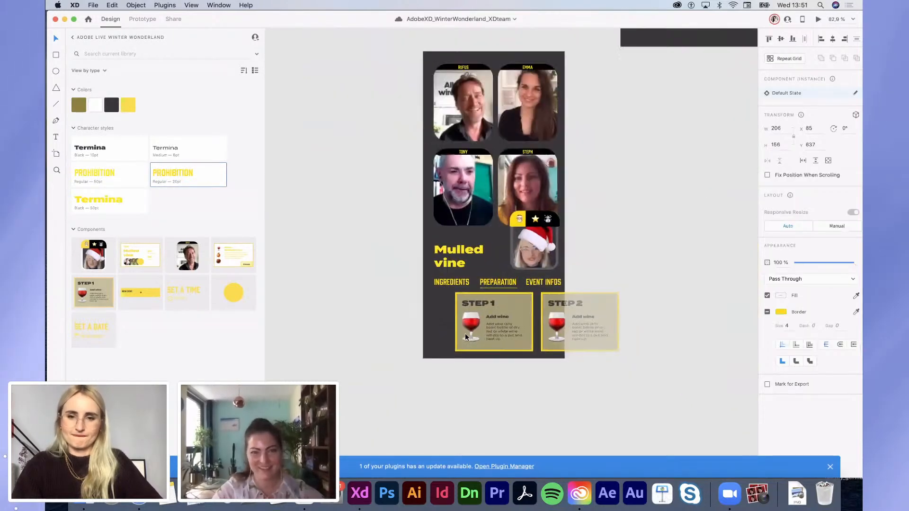
pyautogui.scroll(-2, 439, 323)
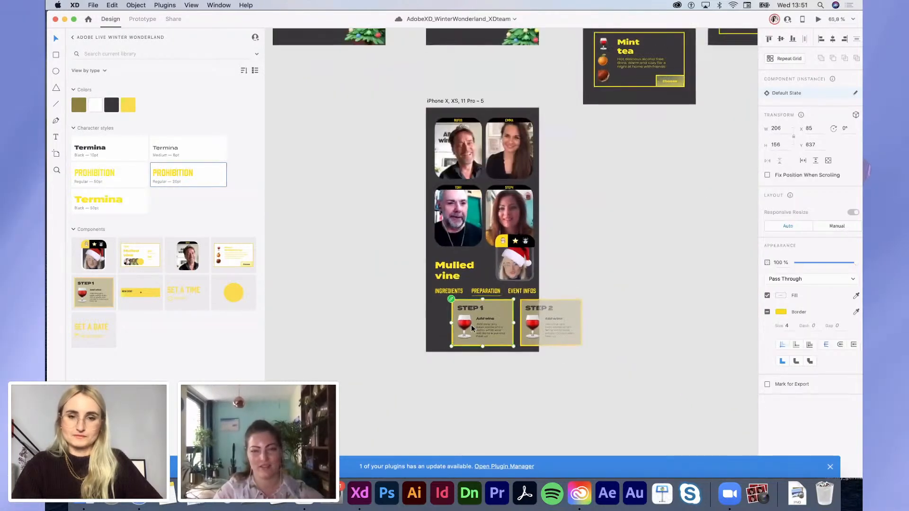
pyautogui.moveTo(470, 325); pyautogui.dragTo(457, 325)
pyautogui.scroll(4, 462, 326)
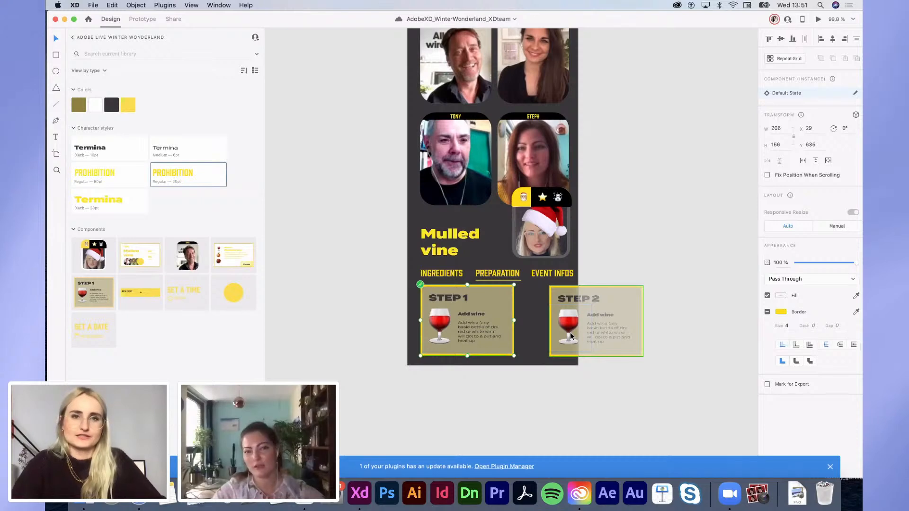
pyautogui.moveTo(601, 314); pyautogui.dragTo(554, 310)
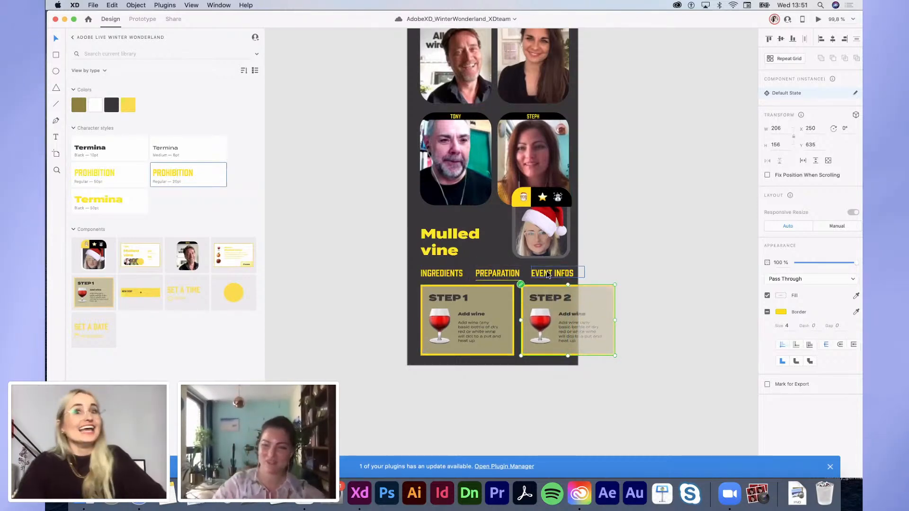
pyautogui.scroll(3, 548, 269)
# Step: Select and copy the orange emoji from the Mint tea card's fruit emojis
pyautogui.doubleClick(535, 343)
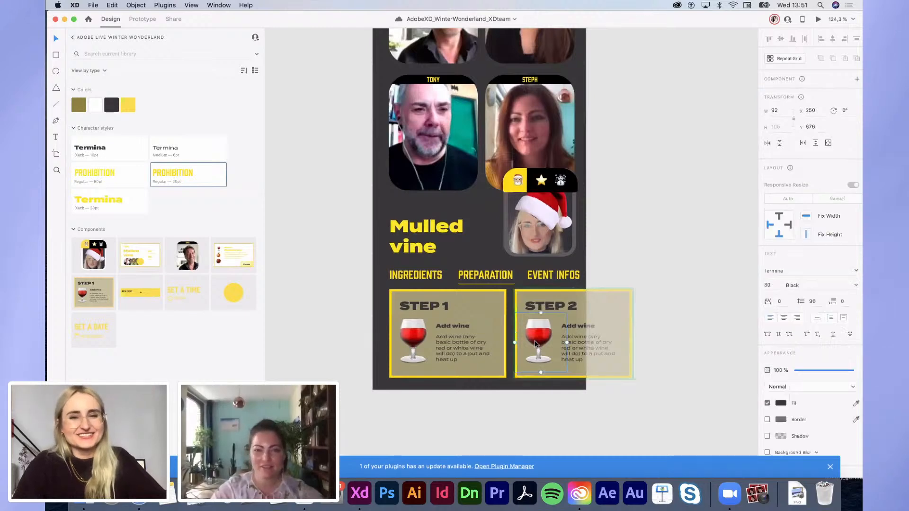
pyautogui.scroll(-5, 535, 343)
pyautogui.hscroll(5, 573, 295)
pyautogui.scroll(2, 574, 294)
pyautogui.doubleClick(484, 126)
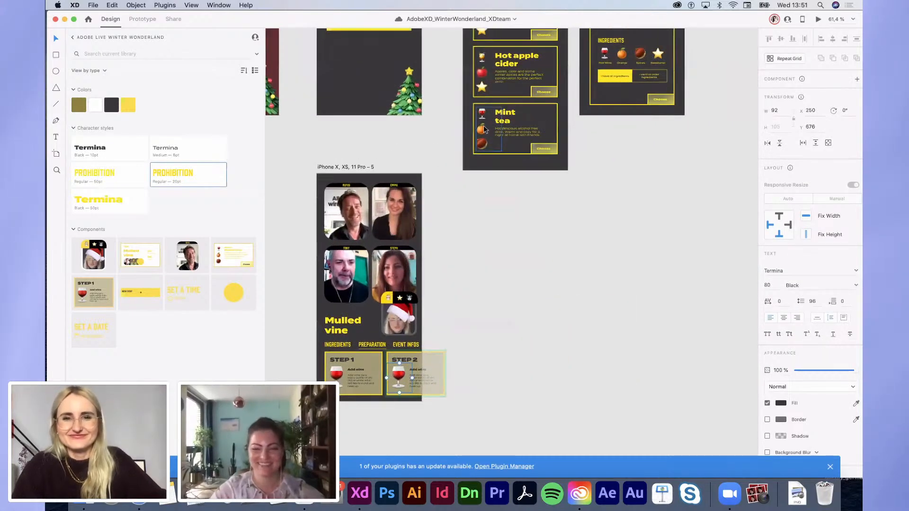
pyautogui.doubleClick(484, 129)
pyautogui.moveTo(487, 128); pyautogui.dragTo(470, 127)
pyautogui.press('super+c')
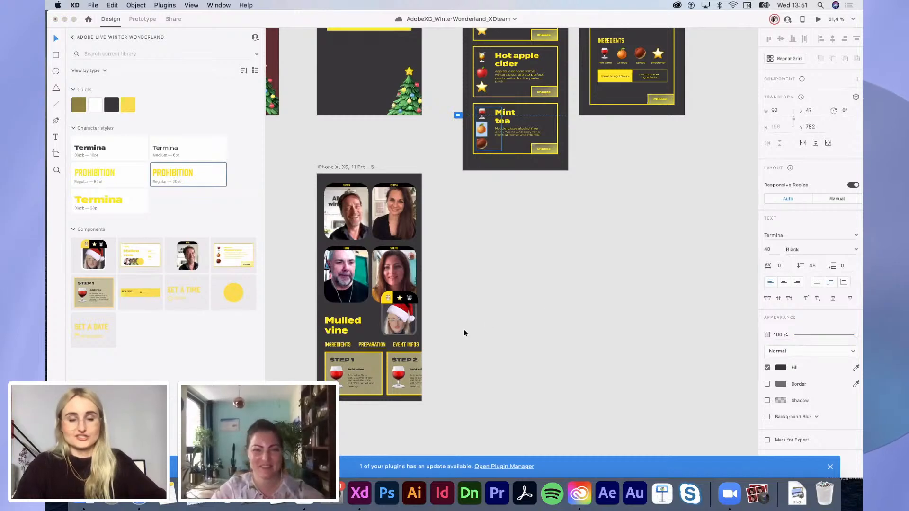
pyautogui.press('Escape')
pyautogui.scroll(-2, 384, 374)
# Step: Replace the Step 2 card's wine glass with the orange emoji
pyautogui.scroll(5, 393, 360)
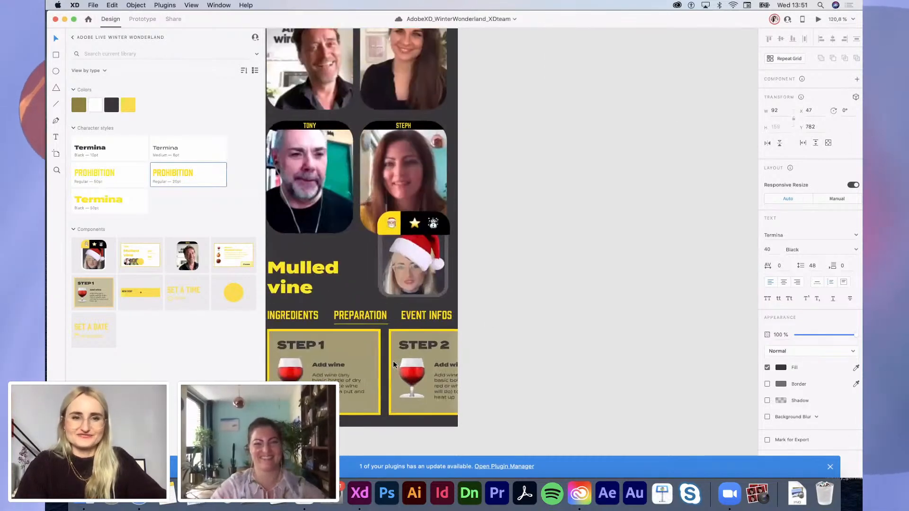
pyautogui.doubleClick(477, 363)
pyautogui.doubleClick(477, 364)
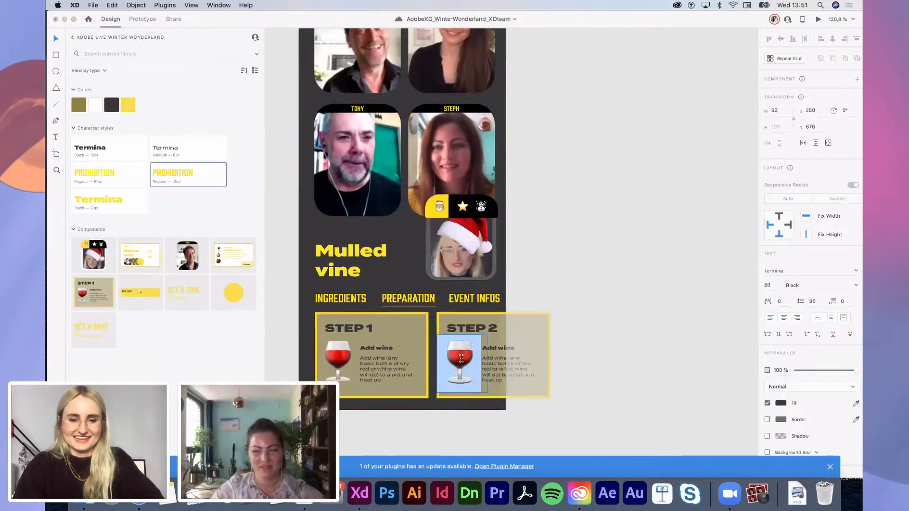
pyautogui.press('super+v')
# Step: Copy the orange-slicing Step 2 line from the Pages recipe into the card's body text
pyautogui.hotkey('ctrl', 'Left')
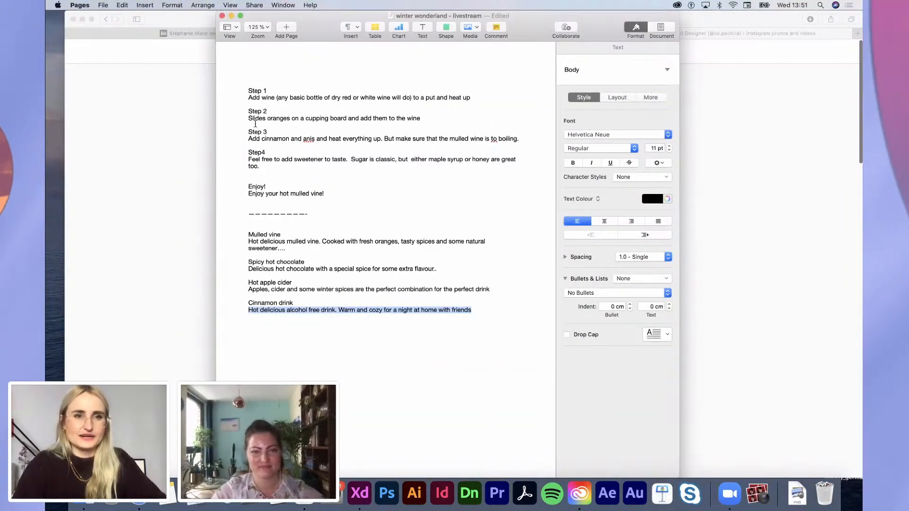
pyautogui.moveTo(249, 116); pyautogui.dragTo(442, 120)
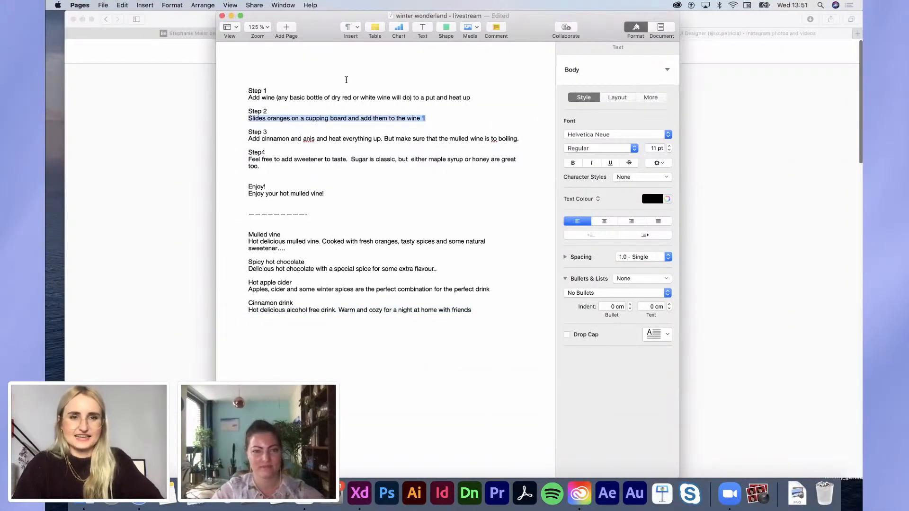
pyautogui.press('super+c')
pyautogui.hotkey('ctrl', 'Right')
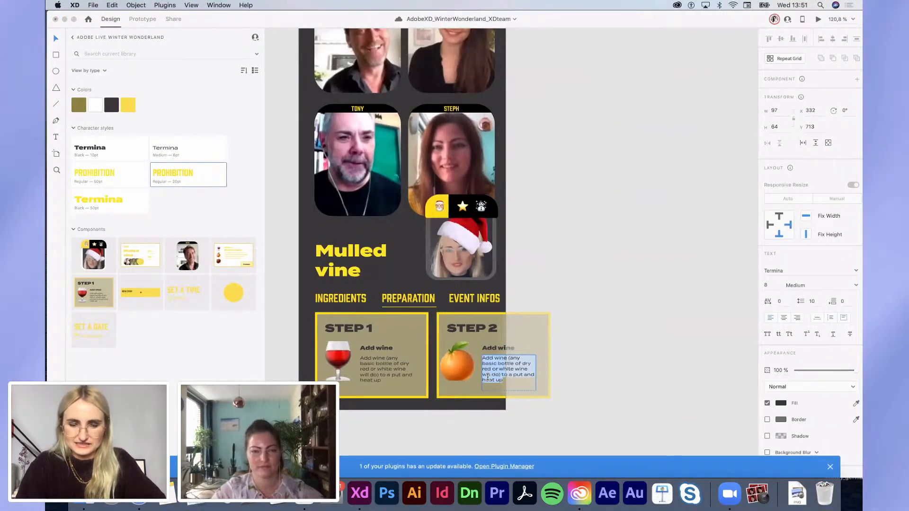
pyautogui.press('super+v')
pyautogui.hotkey('ctrl', 'Left')
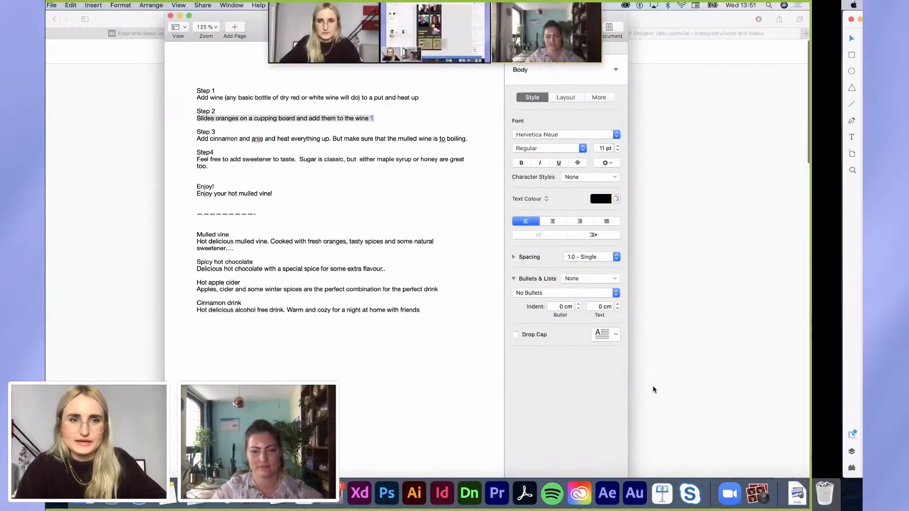
pyautogui.hotkey('ctrl', 'Right')
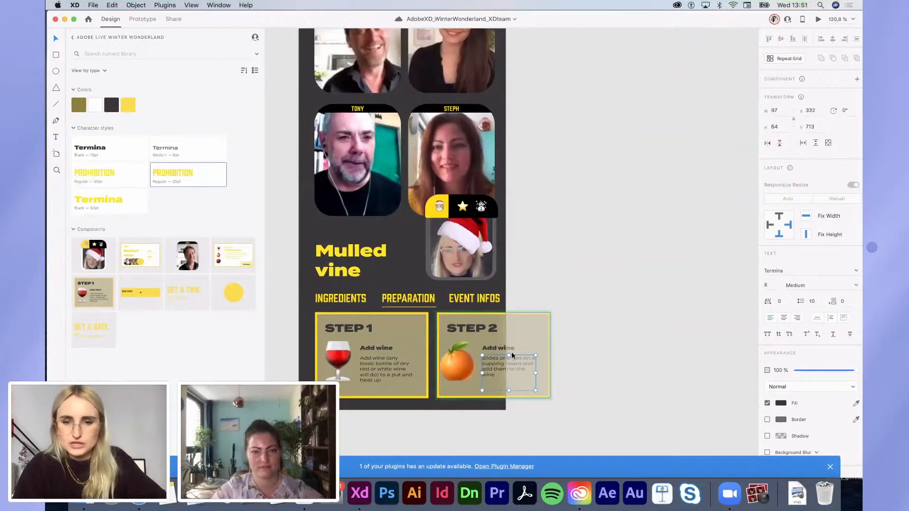
# Step: Replace the Step 2 card's Add wine heading with 'Orange'
pyautogui.doubleClick(510, 349)
pyautogui.press('super+a')
pyautogui.write('o')
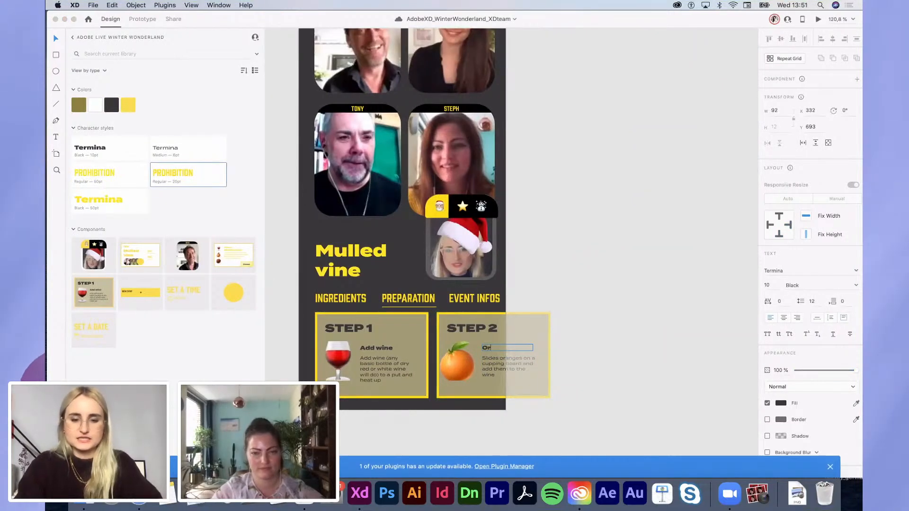
pyautogui.click(639, 254)
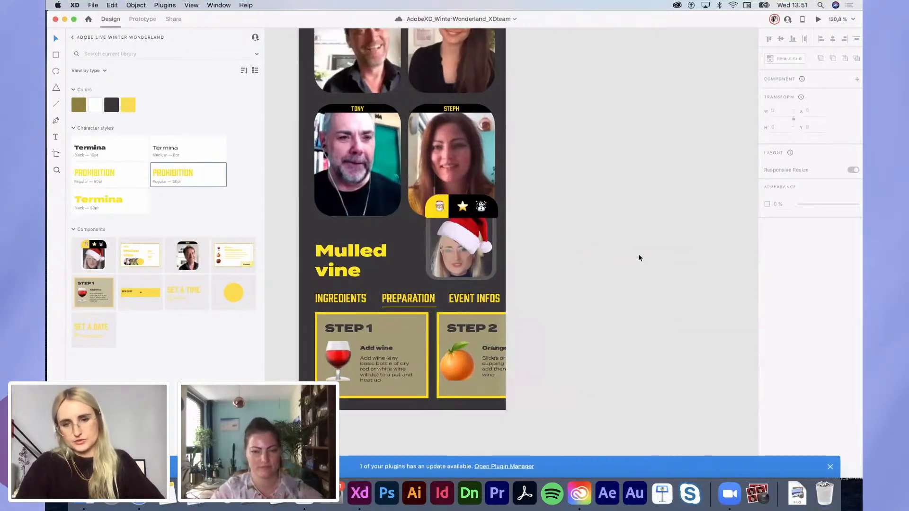
# Step: Duplicate the Mulled vine call screen to the right
pyautogui.scroll(-5, 638, 257)
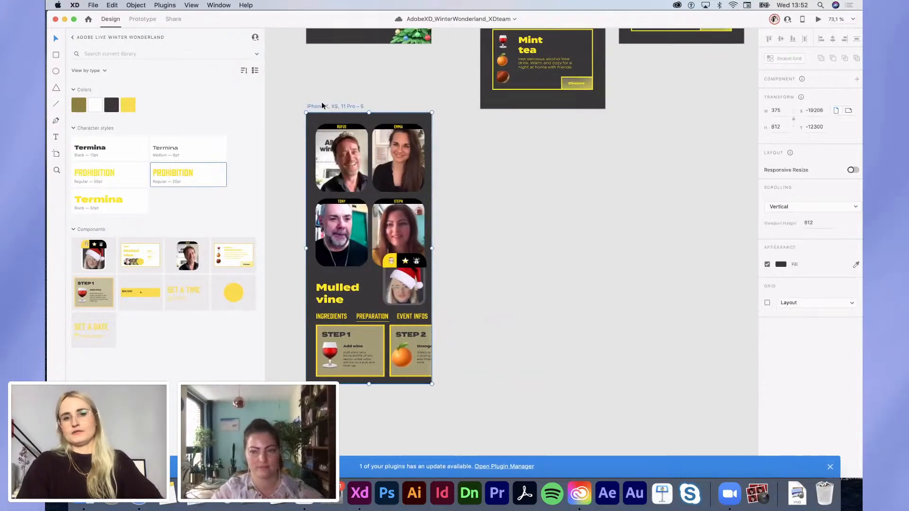
pyautogui.moveTo(322, 106); pyautogui.dragTo(462, 135)
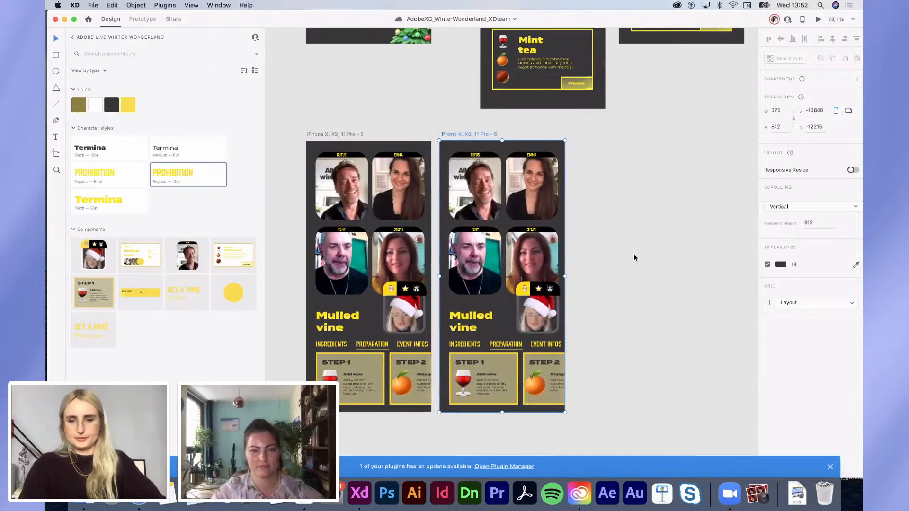
pyautogui.scroll(3, 532, 398)
pyautogui.click(442, 387)
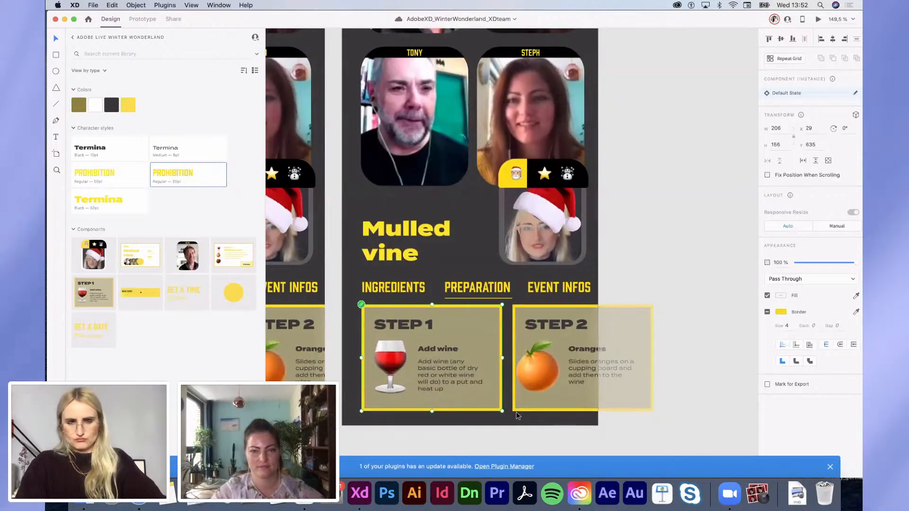
pyautogui.hscroll(-4, 388, 371)
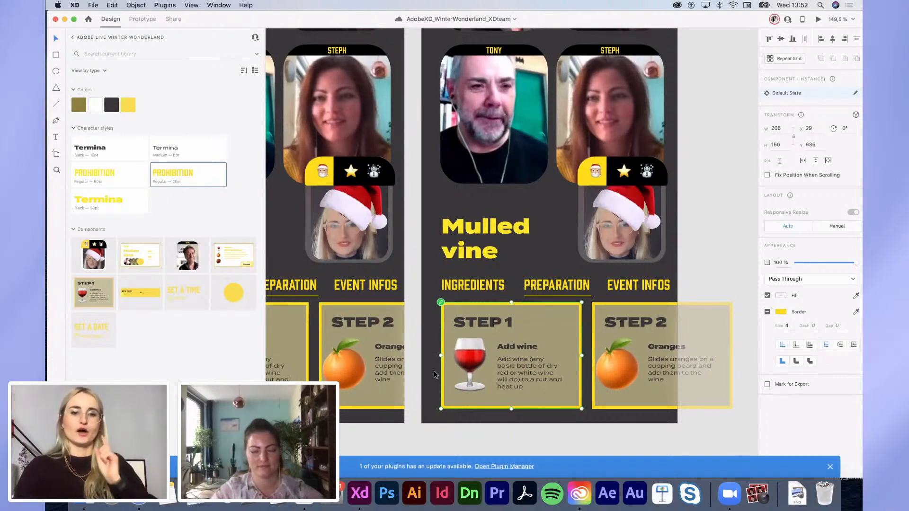
# Step: Delete the wine glass, Add wine title and body text from the new STEP 1 card
pyautogui.doubleClick(480, 364)
pyautogui.press('Delete')
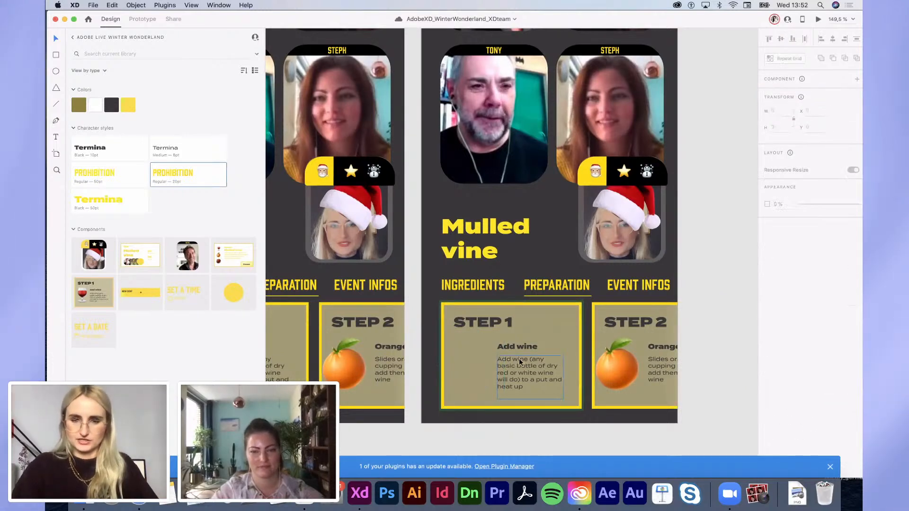
pyautogui.click(522, 355)
pyautogui.keyDown('shift'); pyautogui.click(519, 346); pyautogui.keyUp('shift')
pyautogui.press('Delete')
# Step: Shrink the STEP 1 card into a small tab with 12 pt title text
pyautogui.click(553, 391)
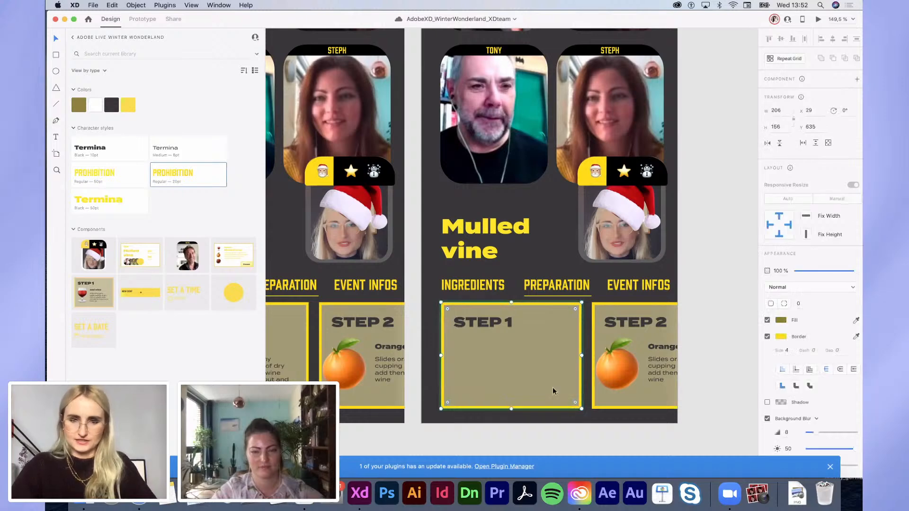
pyautogui.moveTo(558, 370); pyautogui.dragTo(524, 338)
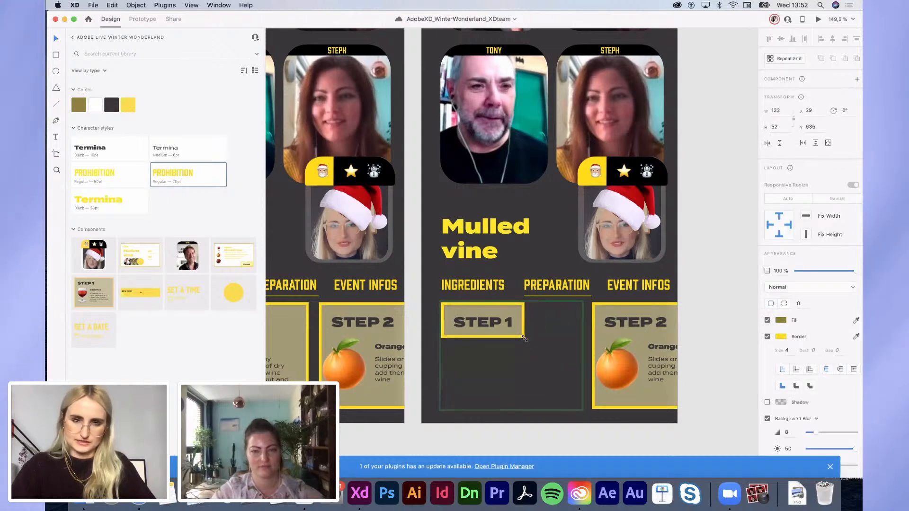
pyautogui.click(490, 325)
pyautogui.moveTo(774, 286); pyautogui.dragTo(740, 284)
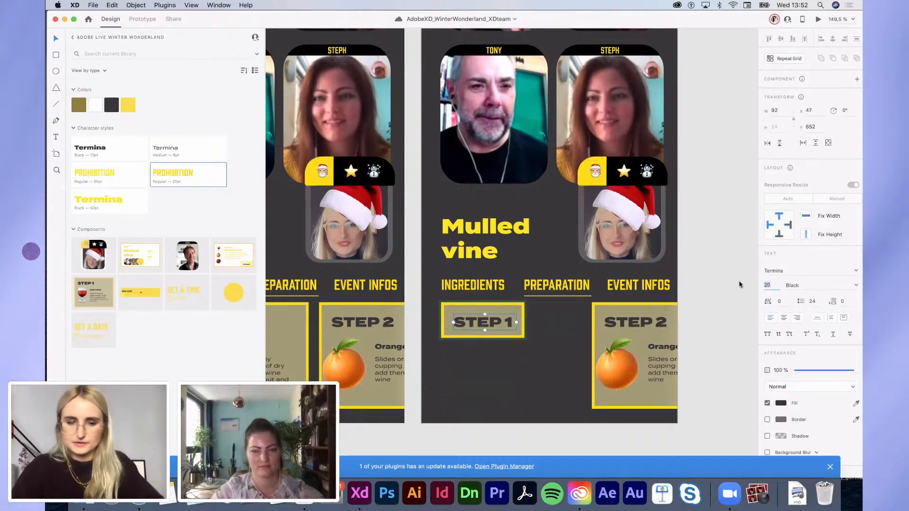
pyautogui.write('12')
pyautogui.press('Return')
pyautogui.click(487, 327)
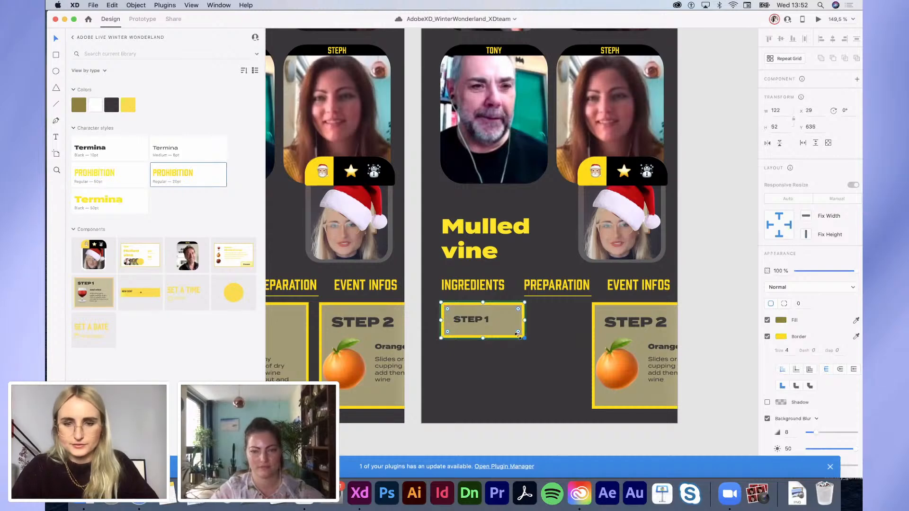
pyautogui.moveTo(524, 336); pyautogui.dragTo(502, 332)
pyautogui.keyDown('shift'); pyautogui.click(486, 322); pyautogui.keyUp('shift')
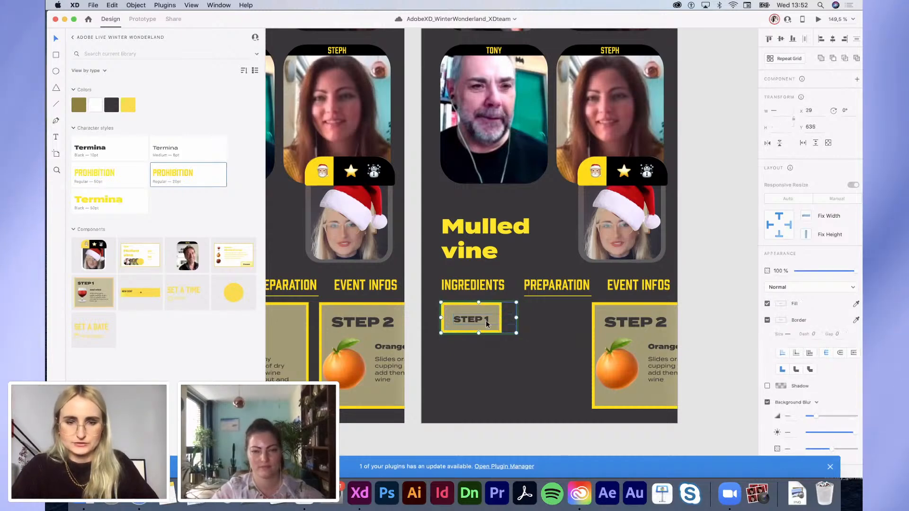
pyautogui.click(493, 346)
pyautogui.click(474, 317)
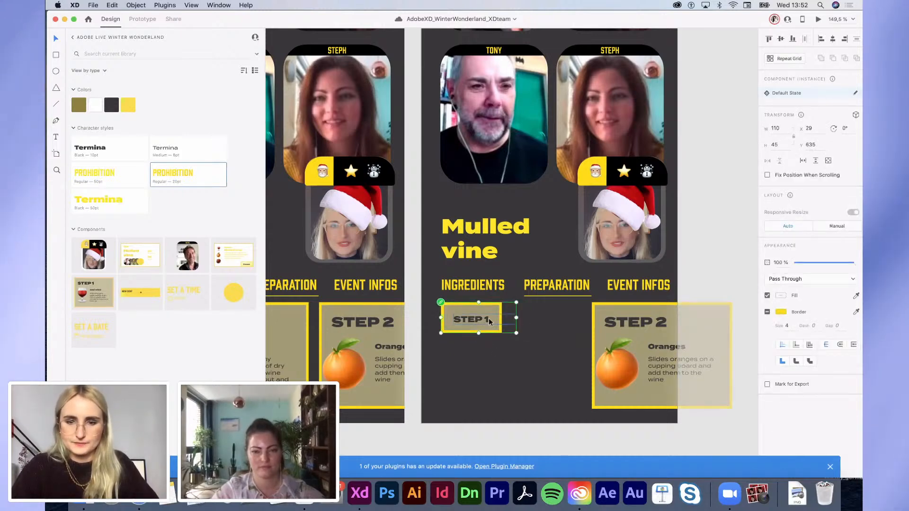
pyautogui.doubleClick(489, 319)
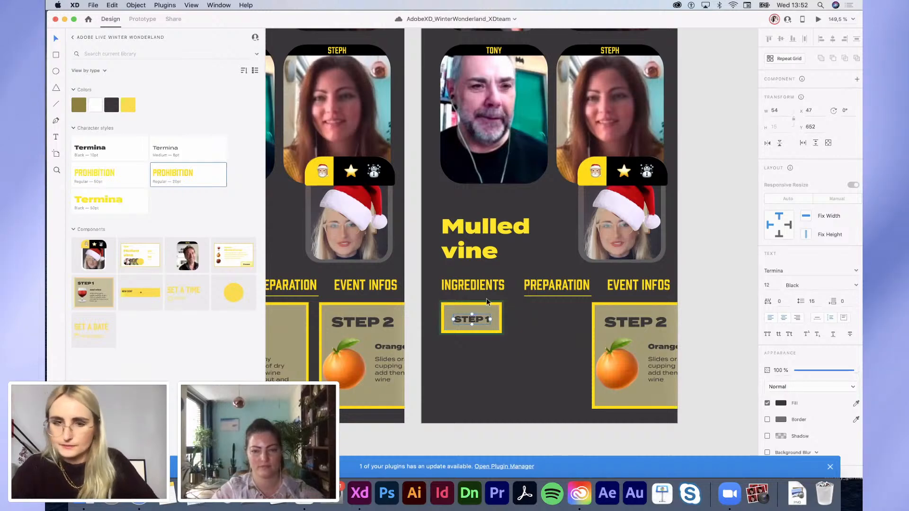
pyautogui.keyDown('shift'); pyautogui.click(478, 320); pyautogui.keyUp('shift')
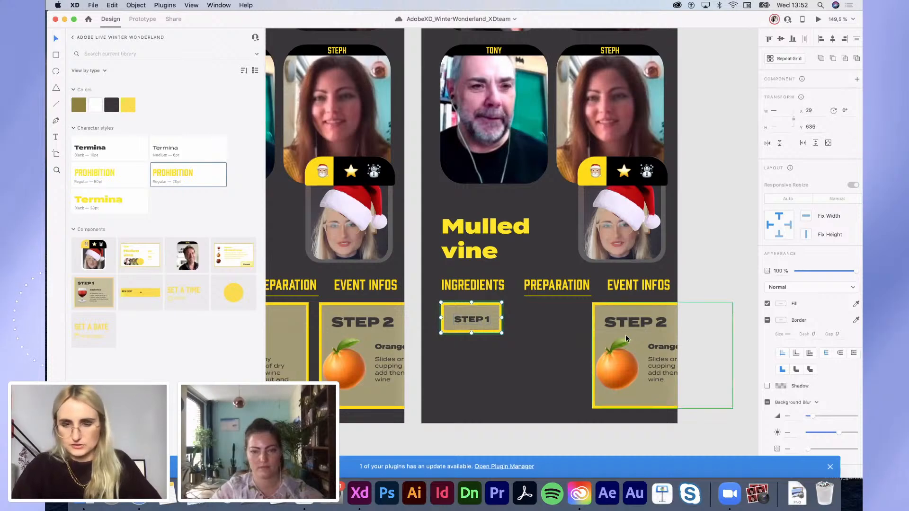
# Step: Move STEP 2 beside the STEP 1 tab and duplicate it as a STEP 3 card
pyautogui.moveTo(626, 334); pyautogui.dragTo(543, 335)
pyautogui.scroll(-3, 535, 355)
pyautogui.doubleClick(532, 360)
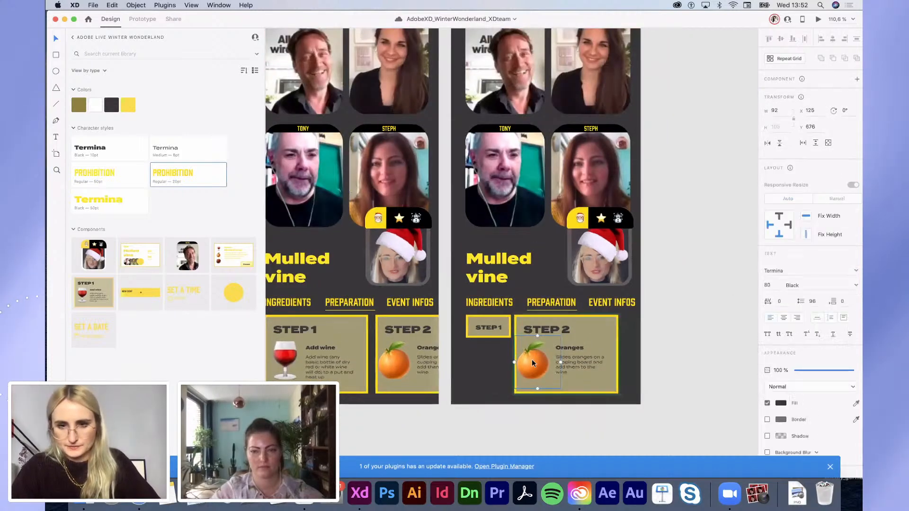
pyautogui.click(625, 360)
pyautogui.moveTo(543, 358); pyautogui.dragTo(648, 355)
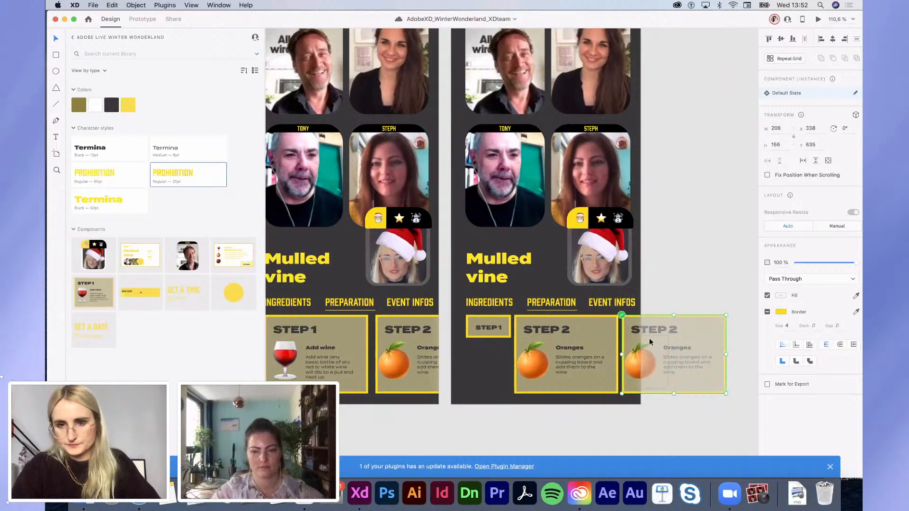
pyautogui.doubleClick(647, 331)
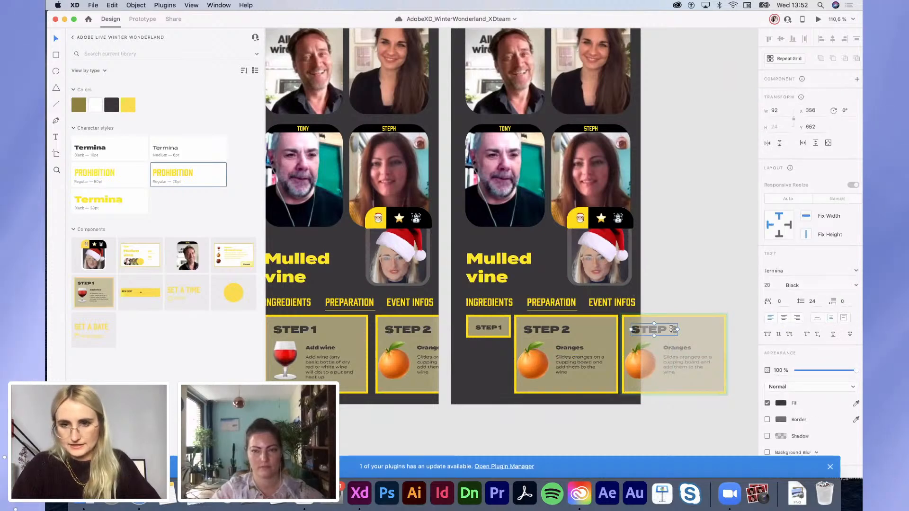
pyautogui.doubleClick(672, 329)
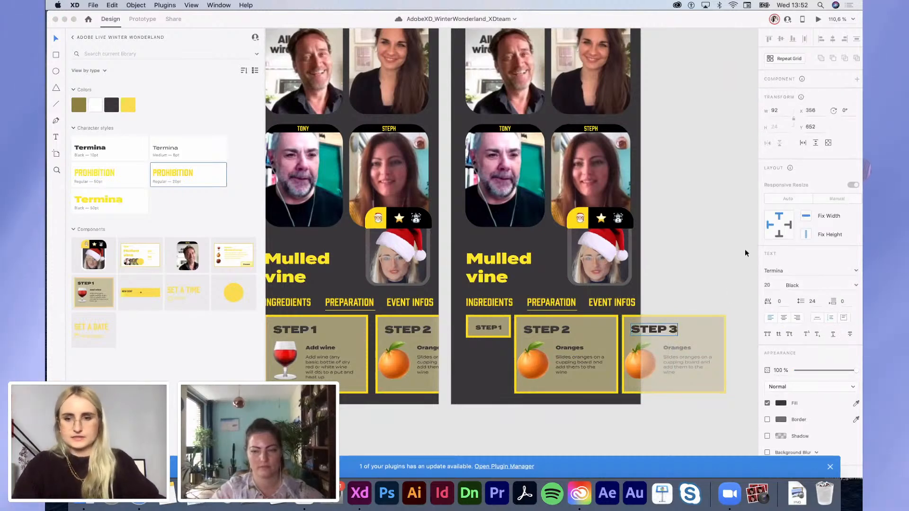
pyautogui.click(686, 234)
# Step: Paste the cinnamon-and-anise Step 3 line from Pages as the STEP 3 card's description
pyautogui.scroll(-3, 680, 243)
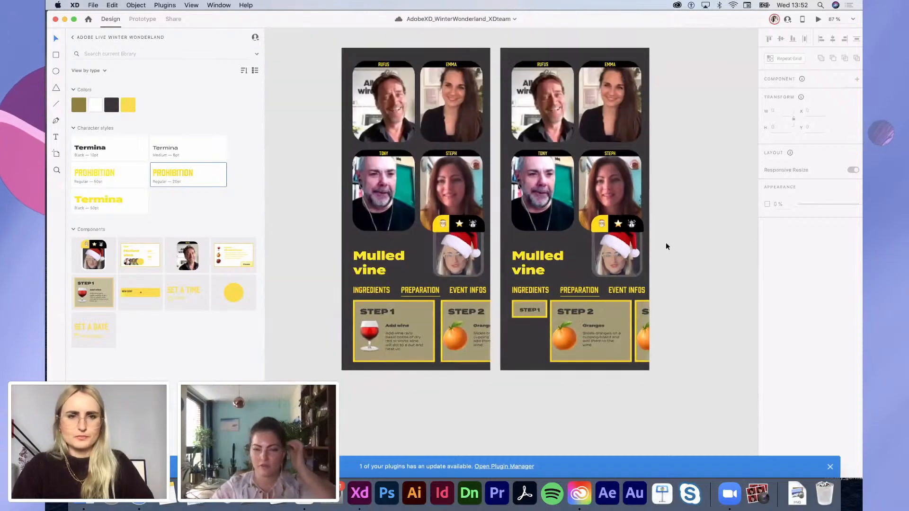
pyautogui.hotkey('ctrl', 'Left')
pyautogui.moveTo(249, 138); pyautogui.dragTo(518, 138)
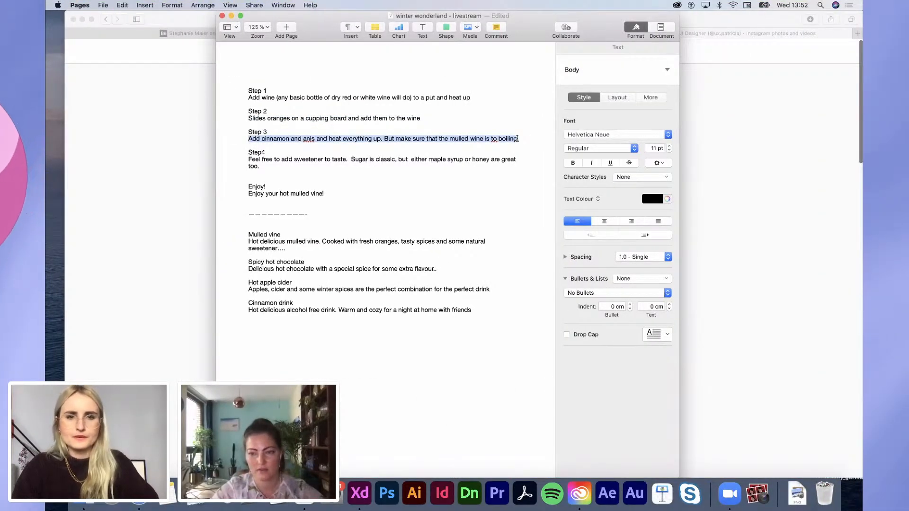
pyautogui.hotkey('ctrl', 'Right')
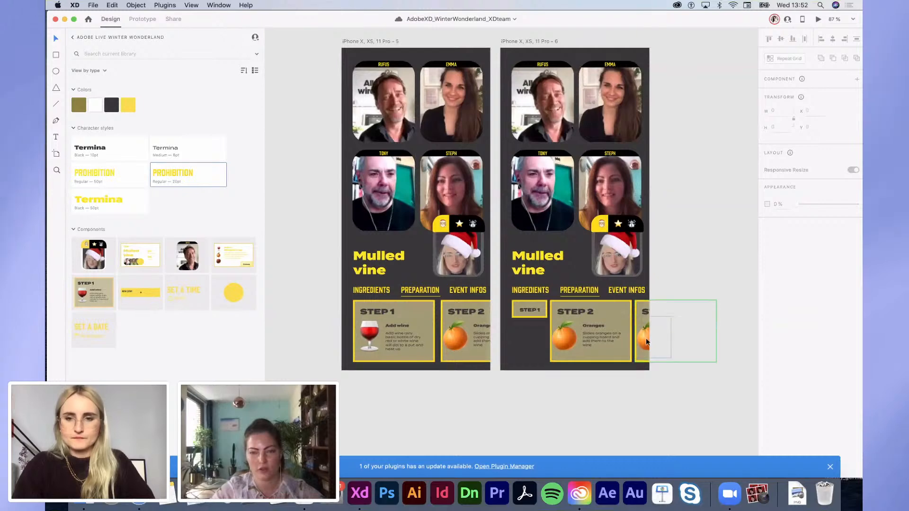
pyautogui.doubleClick(683, 339)
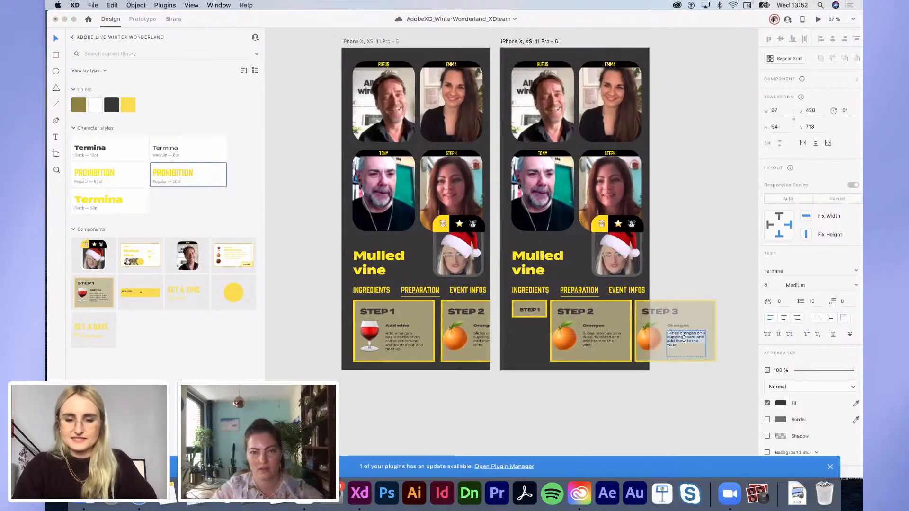
pyautogui.press('super+a')
pyautogui.press('super+v')
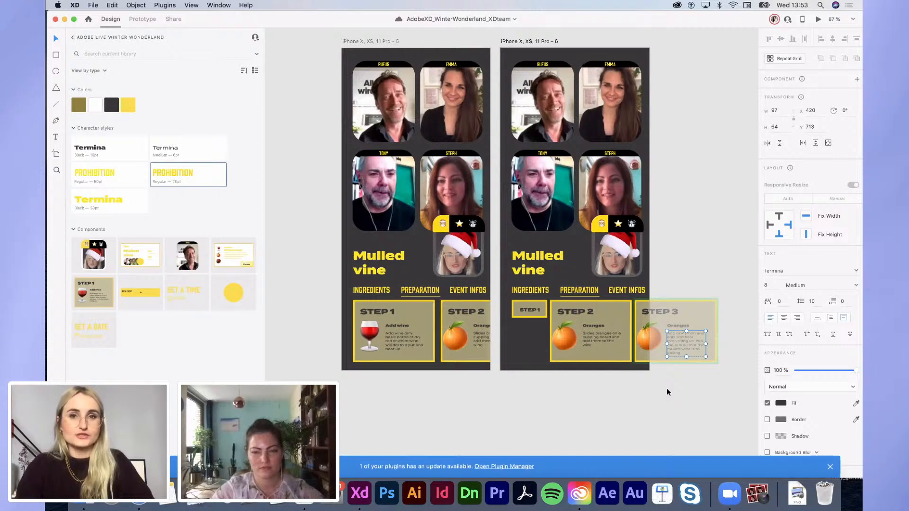
pyautogui.moveTo(473, 398)
pyautogui.mouseDown()
pyautogui.moveTo(404, 343)
pyautogui.moveTo(476, 396)
pyautogui.mouseUp()
pyautogui.moveTo(321, 334); pyautogui.dragTo(452, 328)
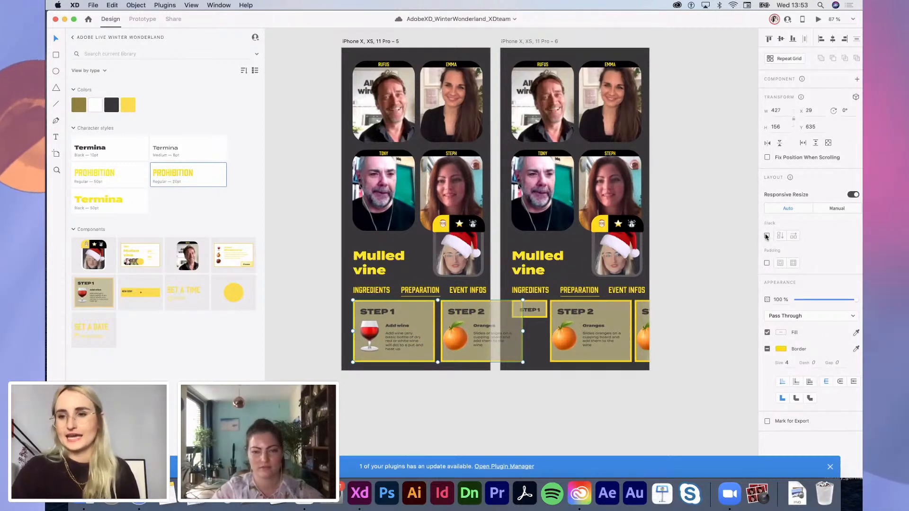
# Step: Stack the first artboard's step-card grid horizontally with 15 spacing and reposition Step 1
pyautogui.click(790, 234)
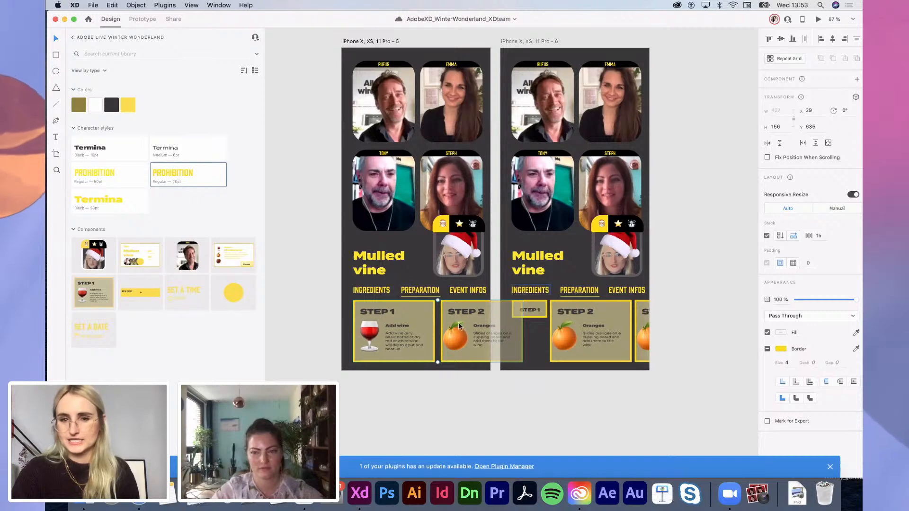
pyautogui.moveTo(410, 333)
pyautogui.mouseDown()
pyautogui.moveTo(402, 331)
pyautogui.moveTo(469, 339)
pyautogui.moveTo(495, 332)
pyautogui.moveTo(400, 331)
pyautogui.moveTo(510, 334)
pyautogui.moveTo(391, 333)
pyautogui.moveTo(403, 331)
pyautogui.mouseUp()
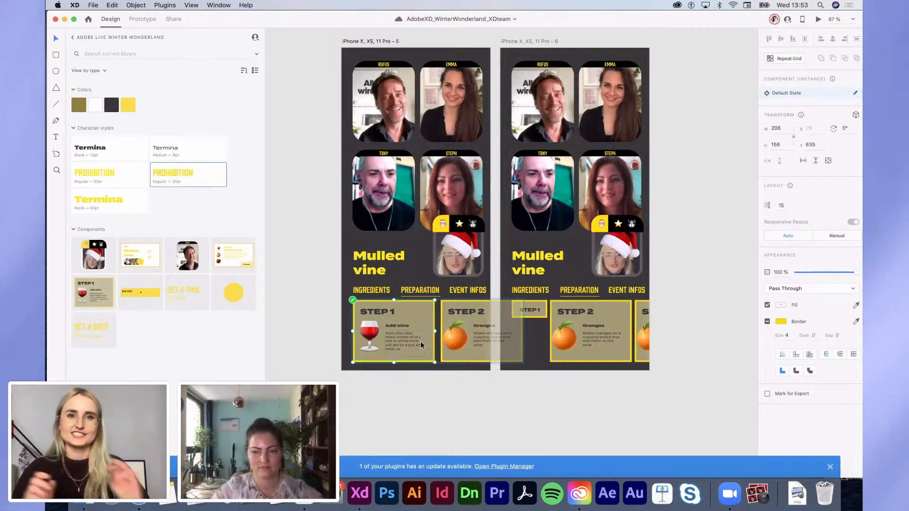
# Step: Copy the chestnut emoji from the Mint tea card into the Step 3 card
pyautogui.hscroll(5, 485, 339)
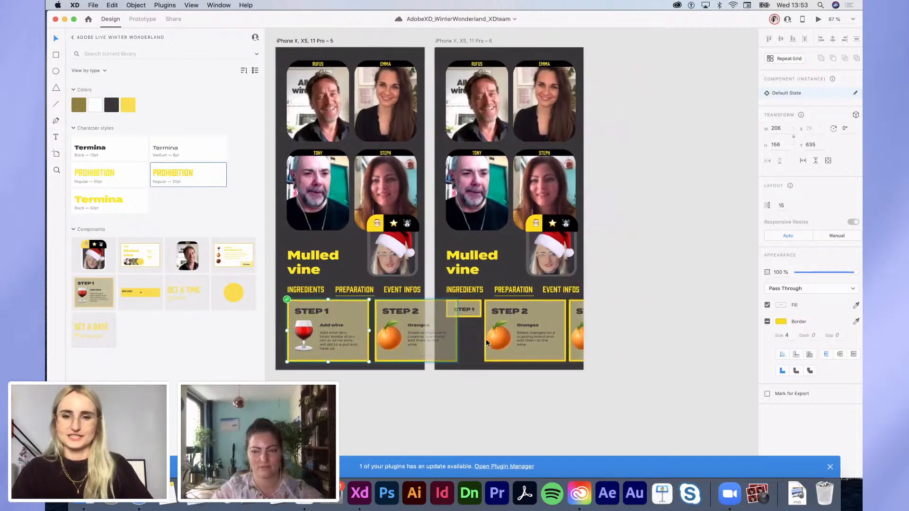
pyautogui.click(506, 400)
pyautogui.hscroll(-3, 506, 403)
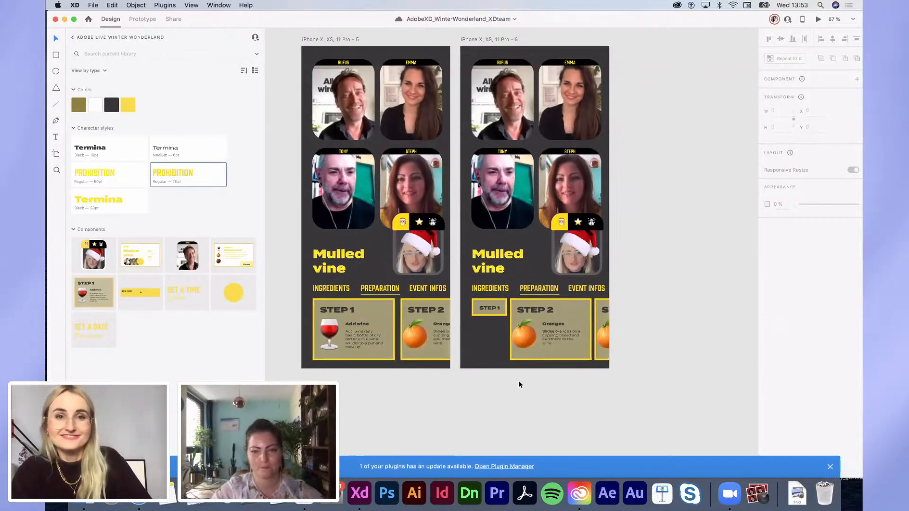
pyautogui.scroll(-5, 519, 381)
pyautogui.click(556, 357)
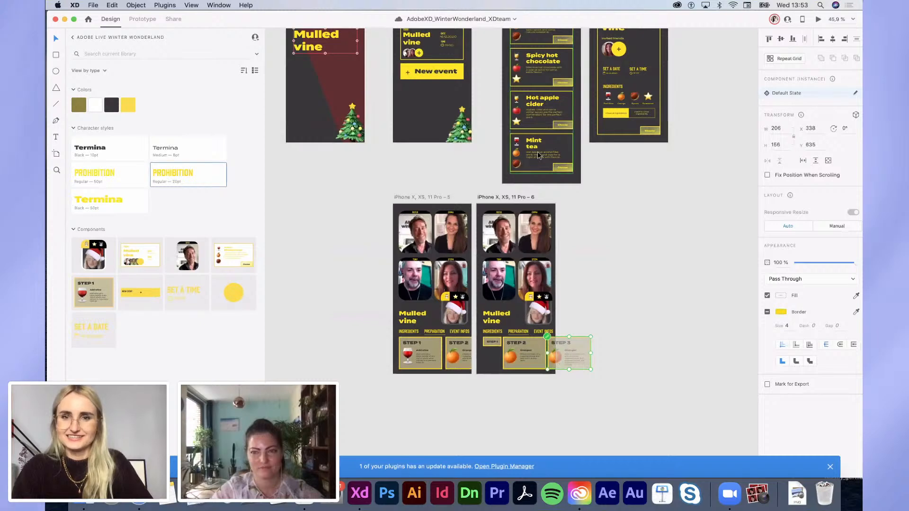
pyautogui.doubleClick(520, 165)
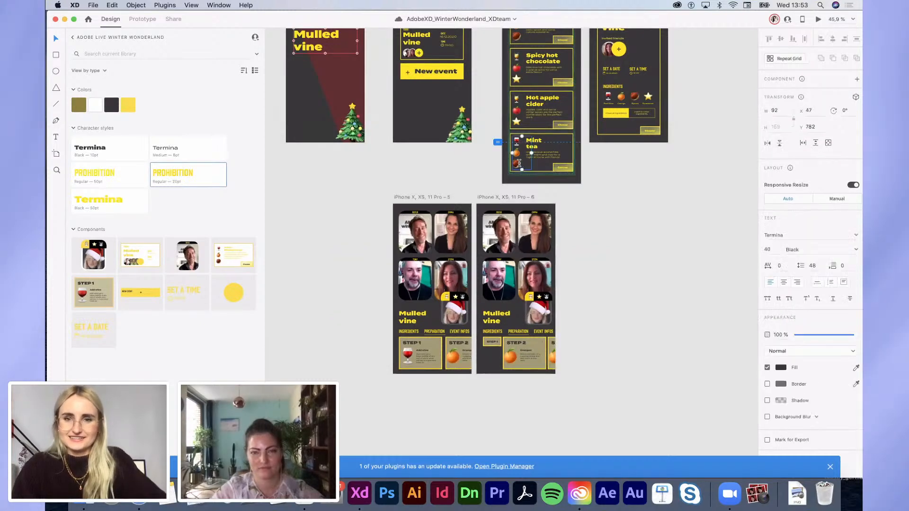
pyautogui.doubleClick(518, 162)
pyautogui.press('super+c')
pyautogui.click(555, 355)
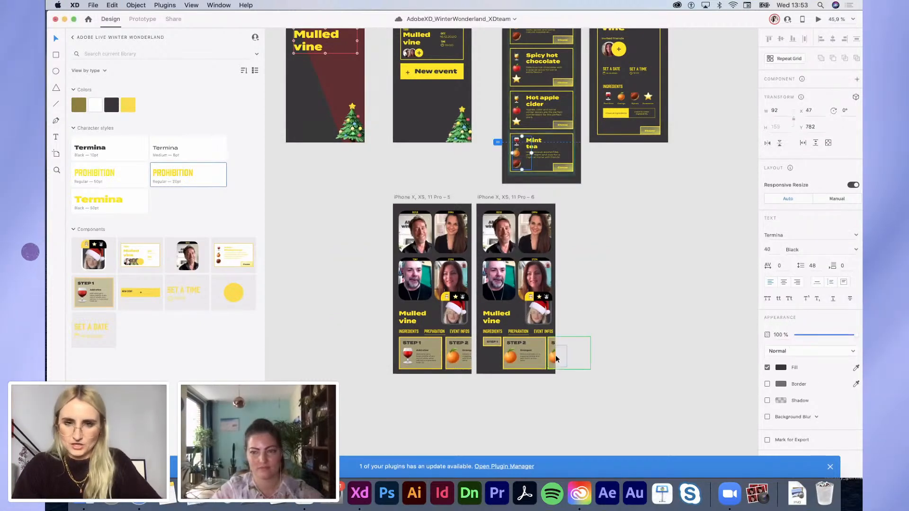
pyautogui.press('super+v')
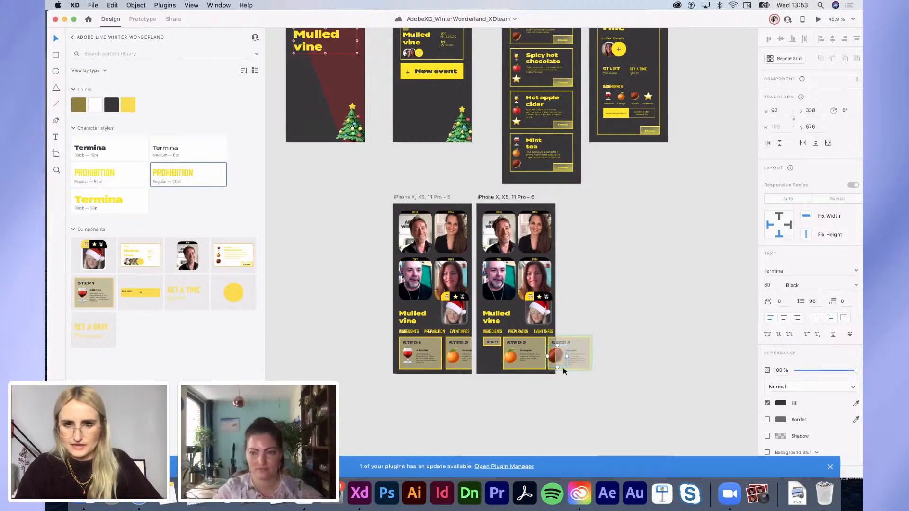
pyautogui.click(563, 381)
# Step: Shrink the pasted chestnut to size 60 and nudge it slightly right and down
pyautogui.click(551, 364)
pyautogui.scroll(3, 551, 364)
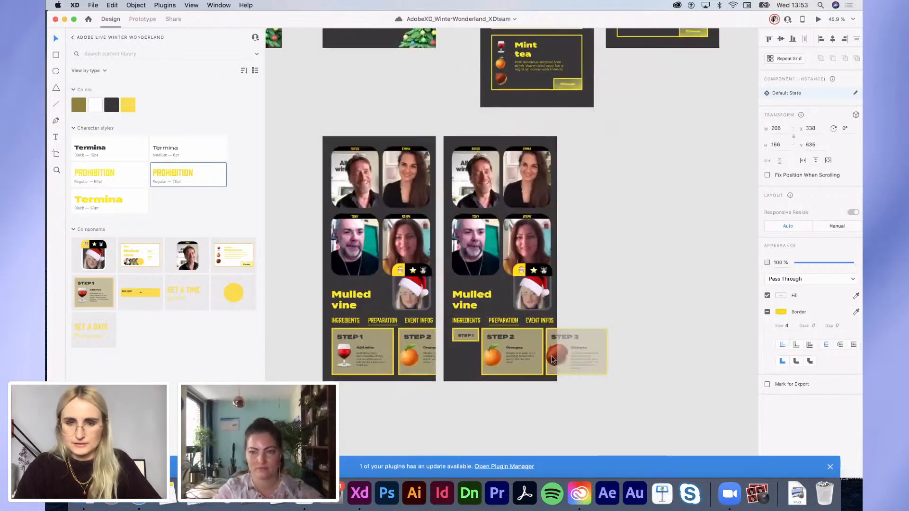
pyautogui.doubleClick(558, 358)
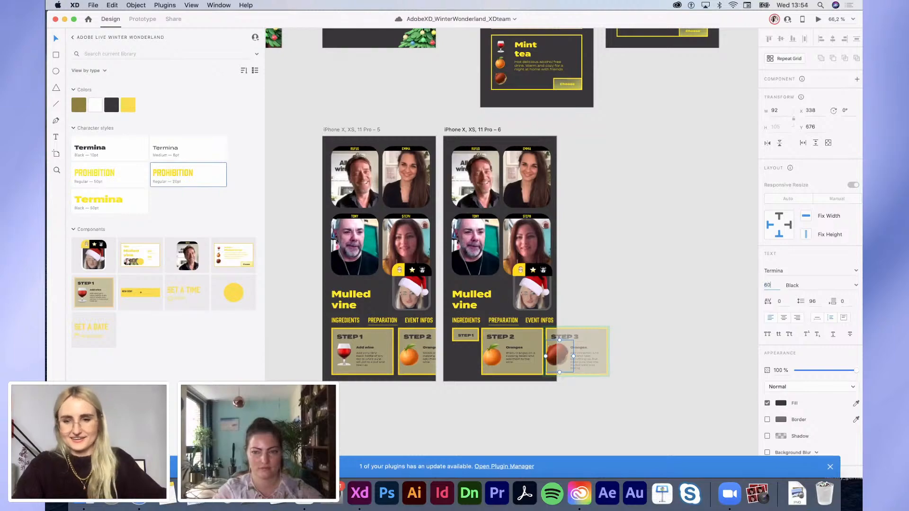
pyautogui.press('Return')
pyautogui.scroll(5, 620, 297)
pyautogui.moveTo(485, 403); pyautogui.dragTo(492, 412)
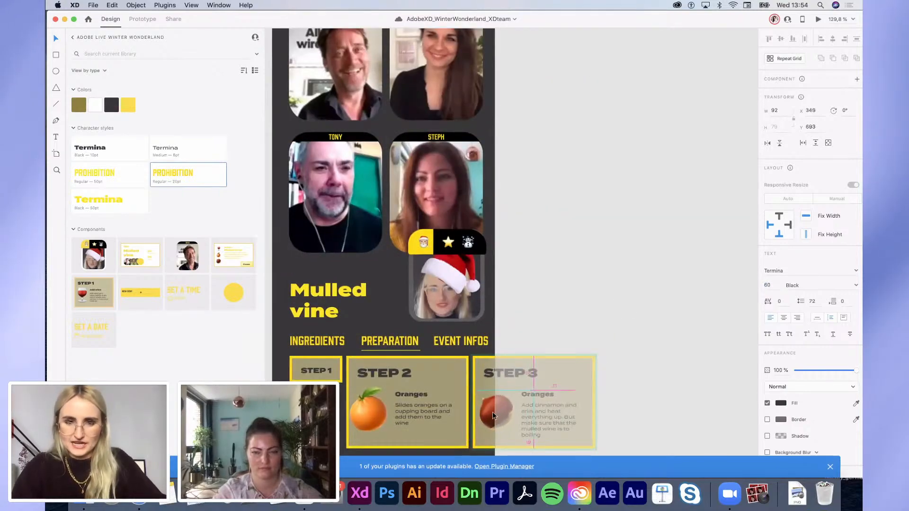
# Step: Reword the Step 3 card's Oranges heading using the Step 3 text from the Pages recipe
pyautogui.press('super+Tab')
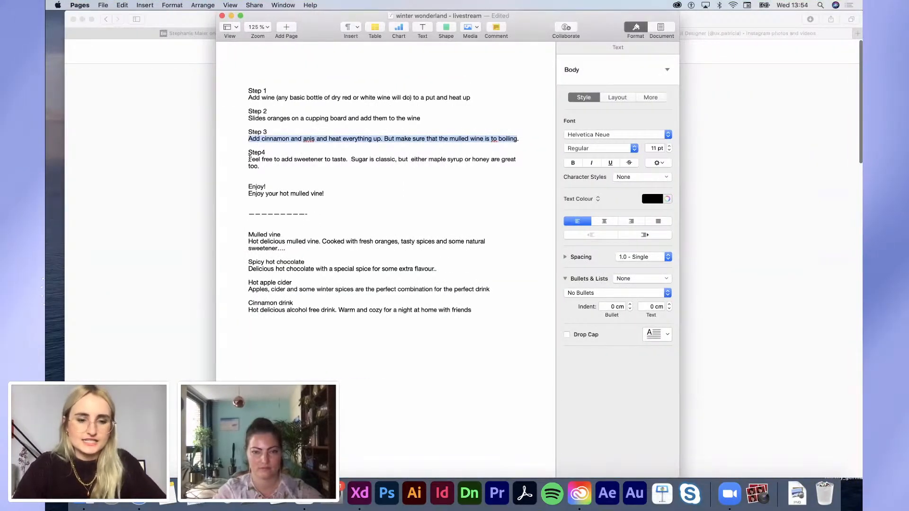
pyautogui.press('super+c')
pyautogui.press('super+Tab')
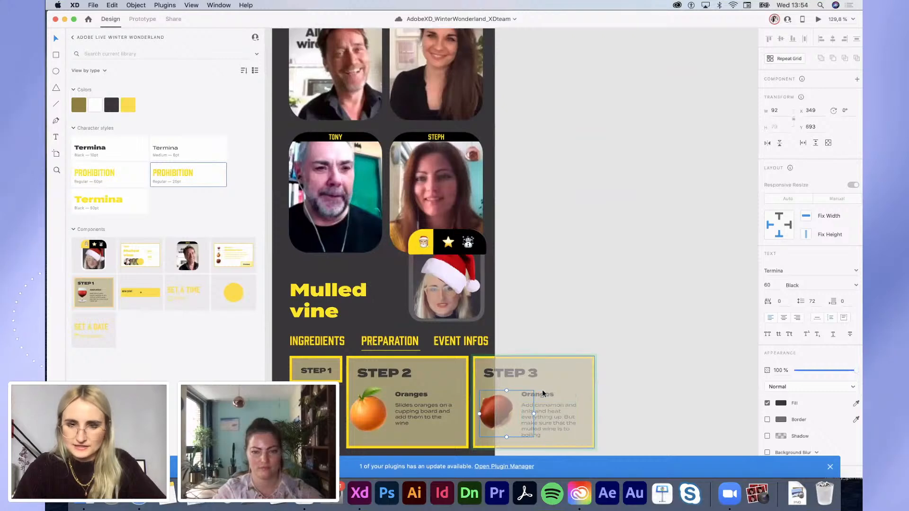
pyautogui.doubleClick(543, 393)
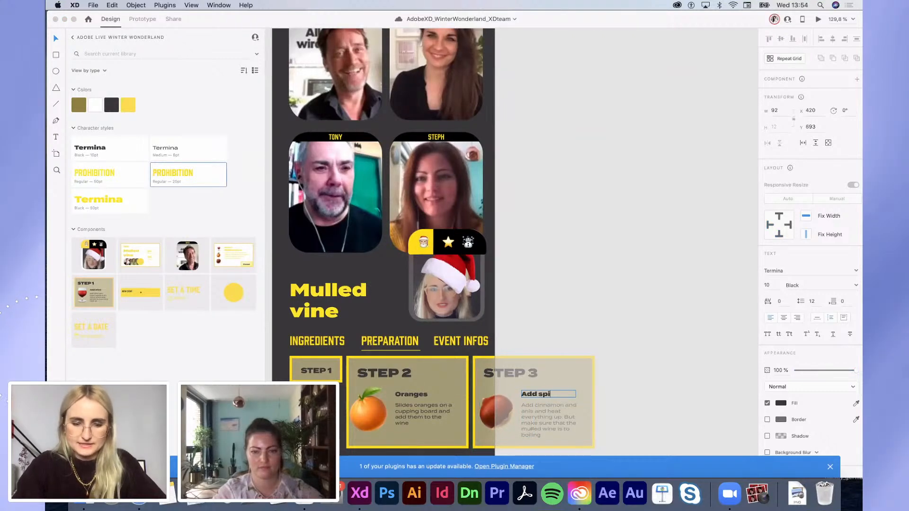
pyautogui.click(629, 360)
pyautogui.scroll(-5, 630, 362)
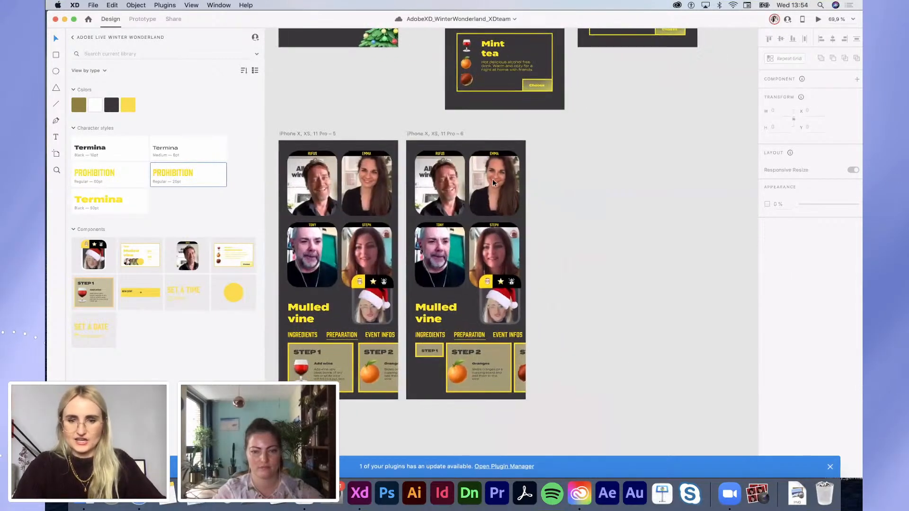
pyautogui.click(451, 380)
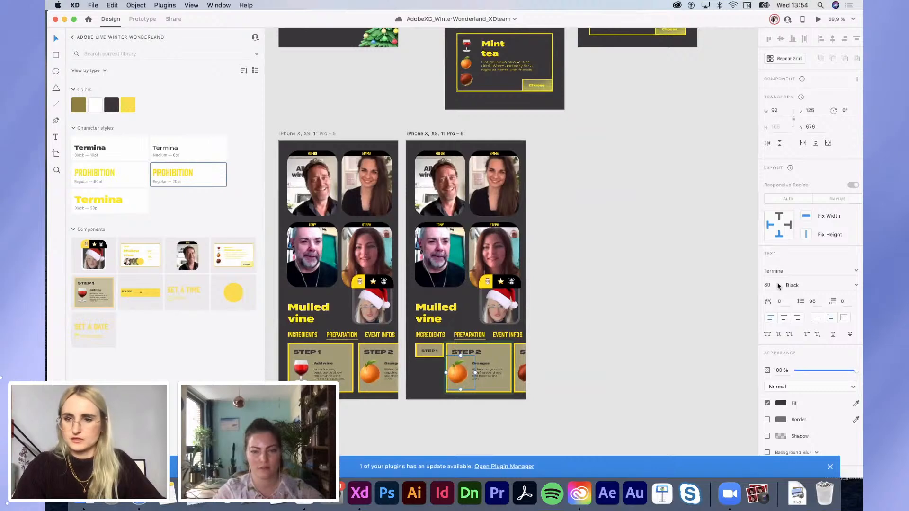
pyautogui.write('60')
pyautogui.press('Return')
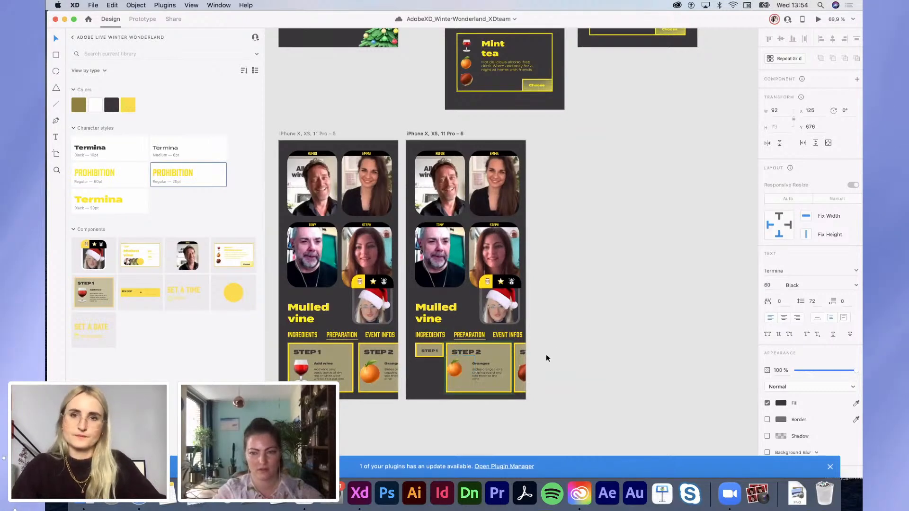
pyautogui.scroll(3, 463, 396)
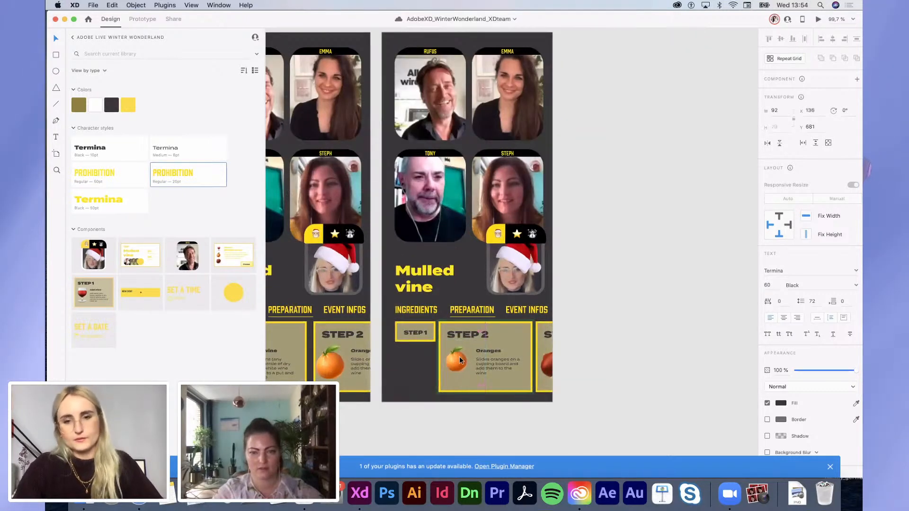
pyautogui.hscroll(-5, 453, 360)
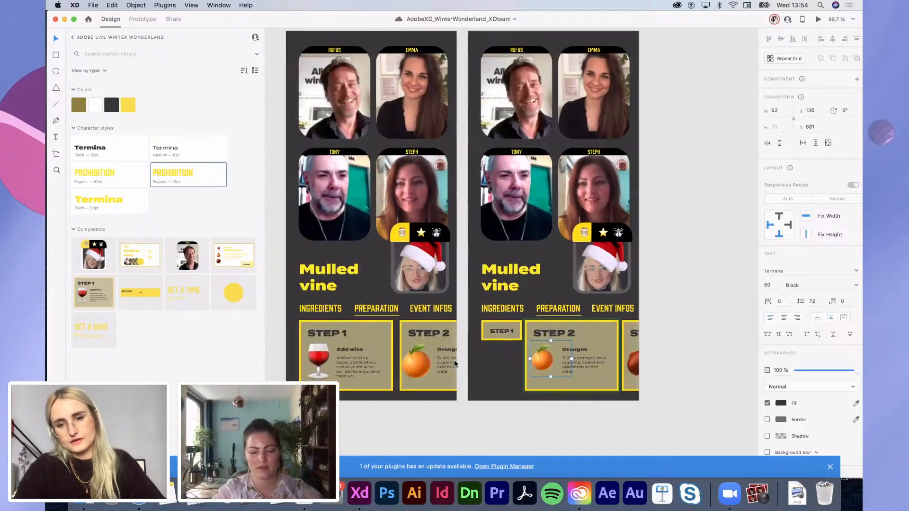
pyautogui.click(434, 360)
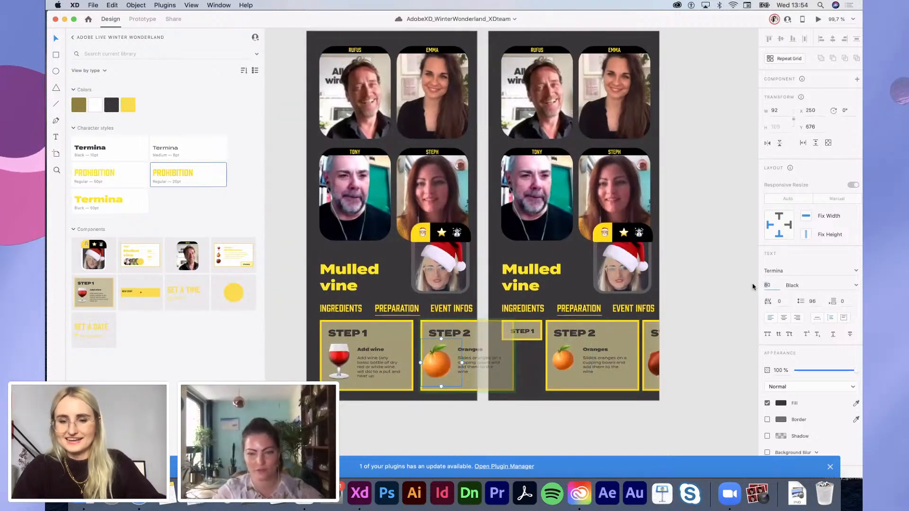
pyautogui.press('Return')
pyautogui.moveTo(434, 360); pyautogui.dragTo(440, 363)
pyautogui.scroll(-5, 439, 363)
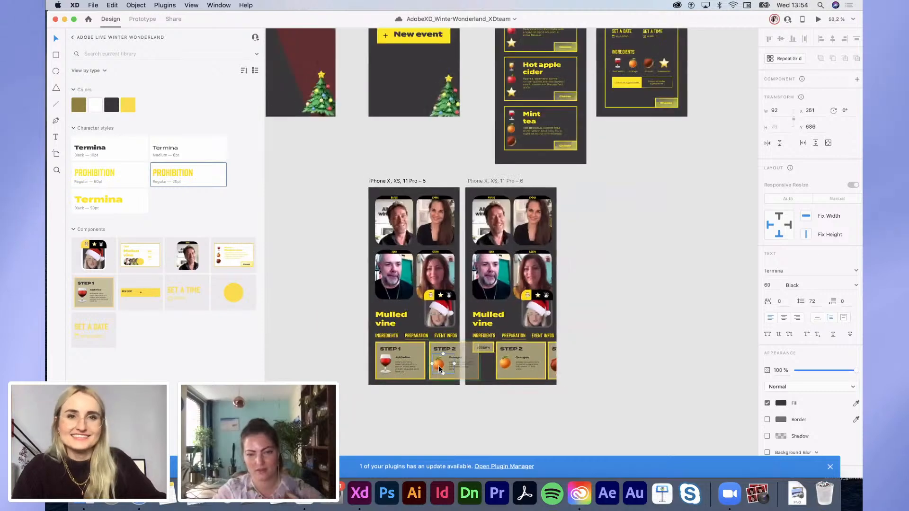
pyautogui.scroll(5, 514, 384)
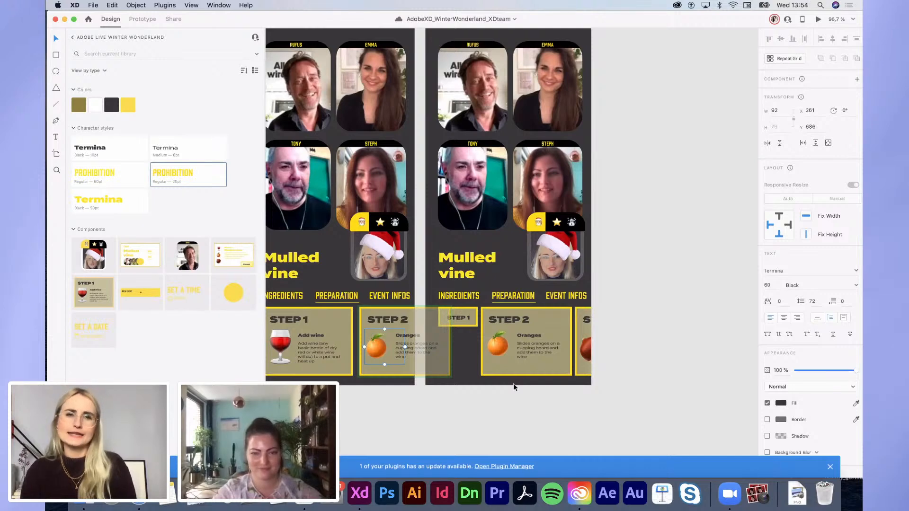
pyautogui.scroll(-3, 513, 383)
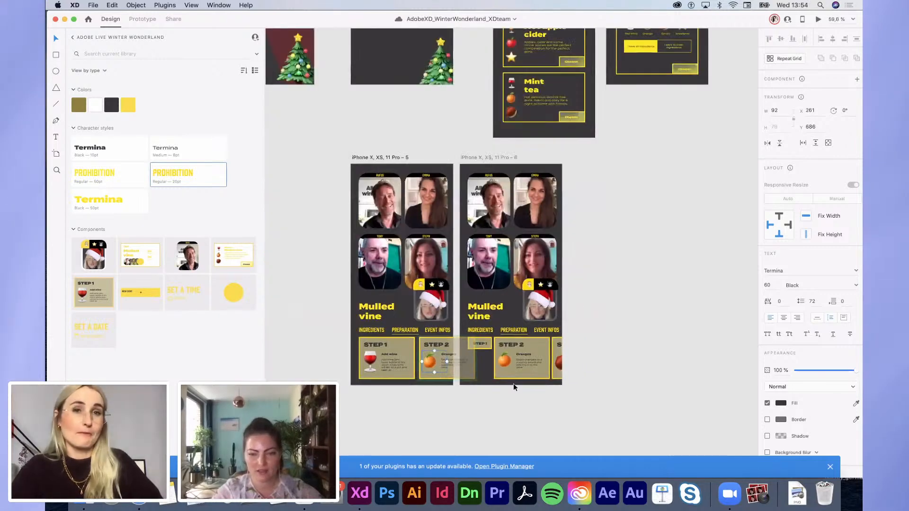
pyautogui.scroll(5, 433, 142)
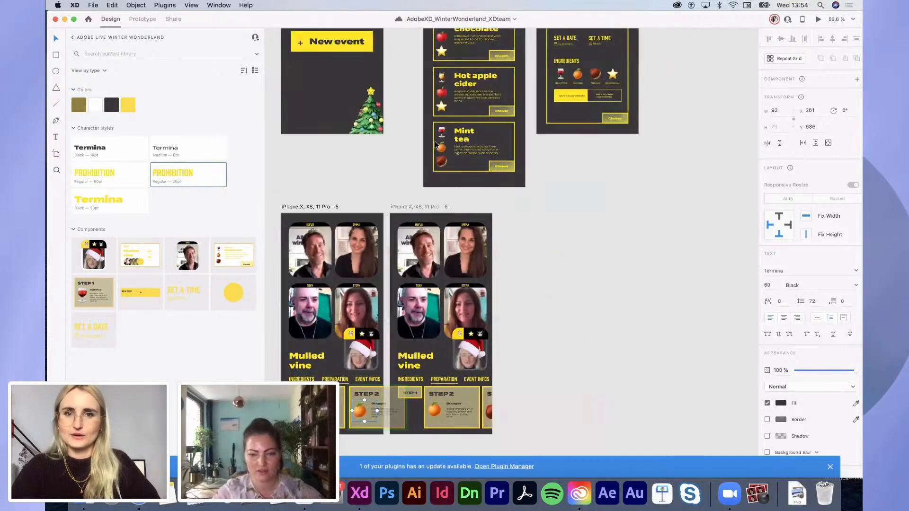
pyautogui.scroll(-5, 424, 136)
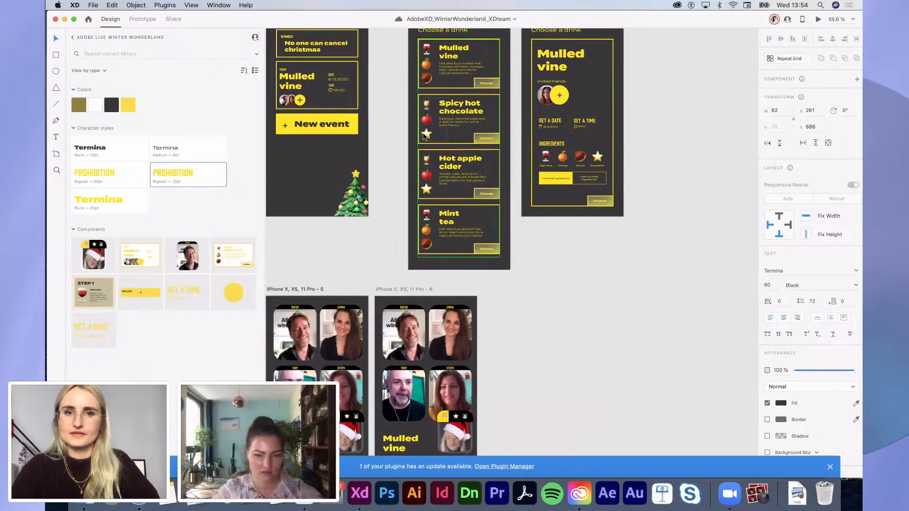
pyautogui.scroll(1, 507, 220)
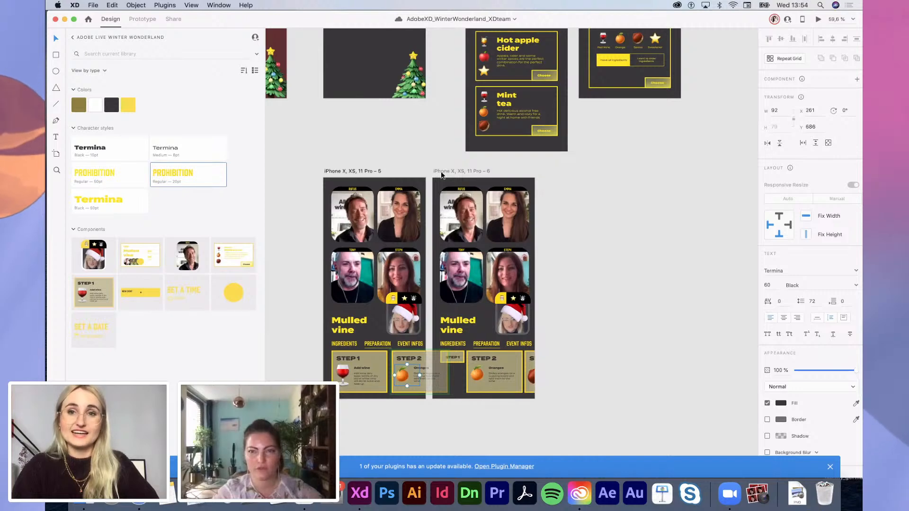
pyautogui.scroll(10, 442, 174)
pyautogui.scroll(5, 475, 213)
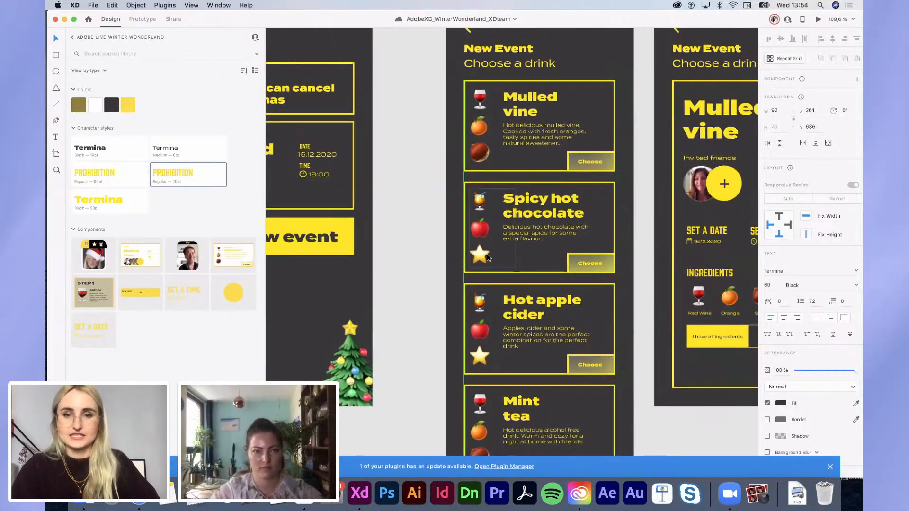
pyautogui.scroll(-5, 488, 257)
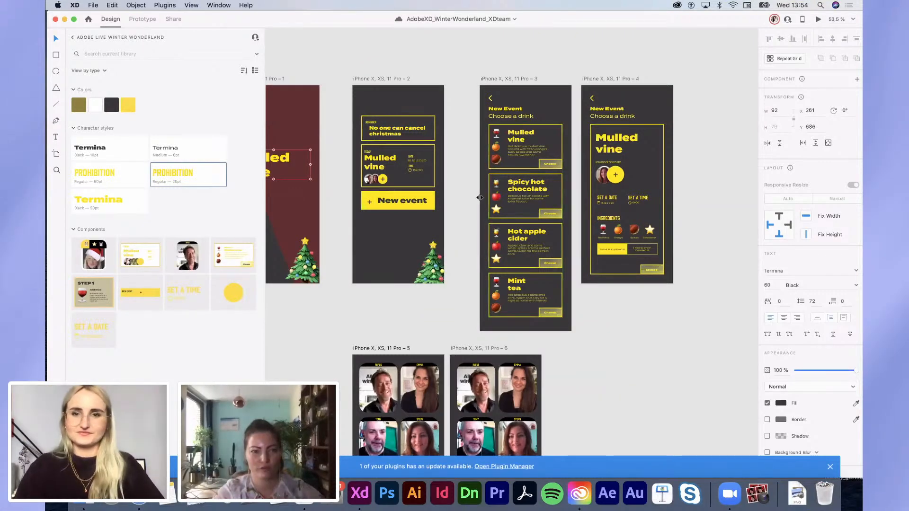
pyautogui.scroll(-1, 538, 307)
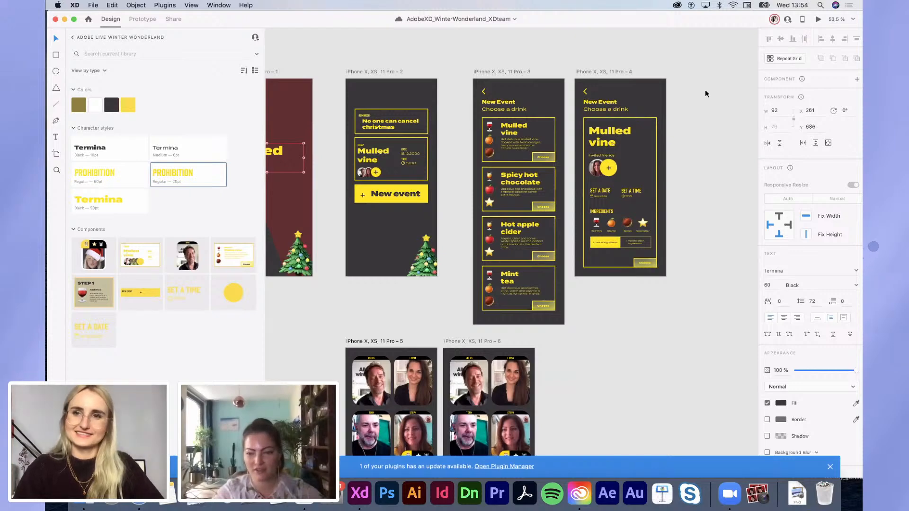
pyautogui.scroll(-3, 542, 394)
pyautogui.hscroll(-3, 542, 393)
pyautogui.scroll(-10, 539, 390)
pyautogui.hscroll(4, 539, 391)
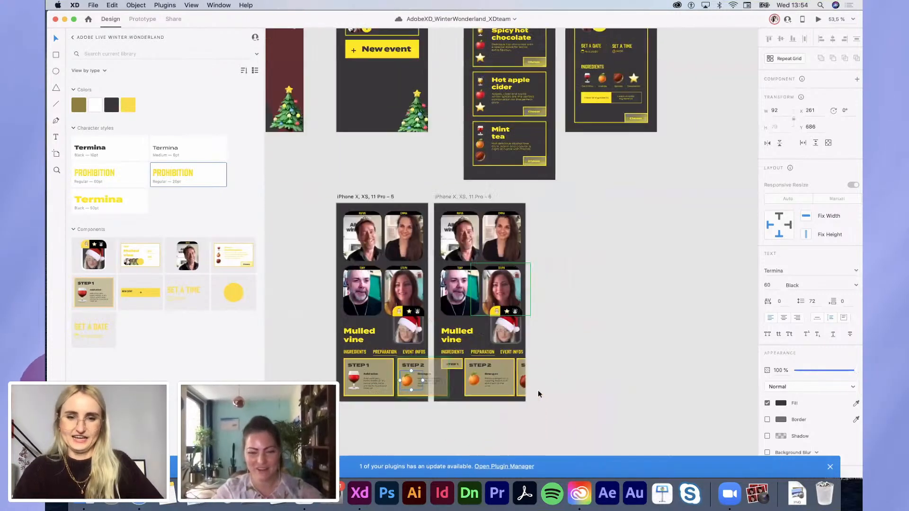
# Step: Duplicate the second call screen into a new artboard
pyautogui.moveTo(420, 164); pyautogui.dragTo(521, 164)
pyautogui.click(520, 141)
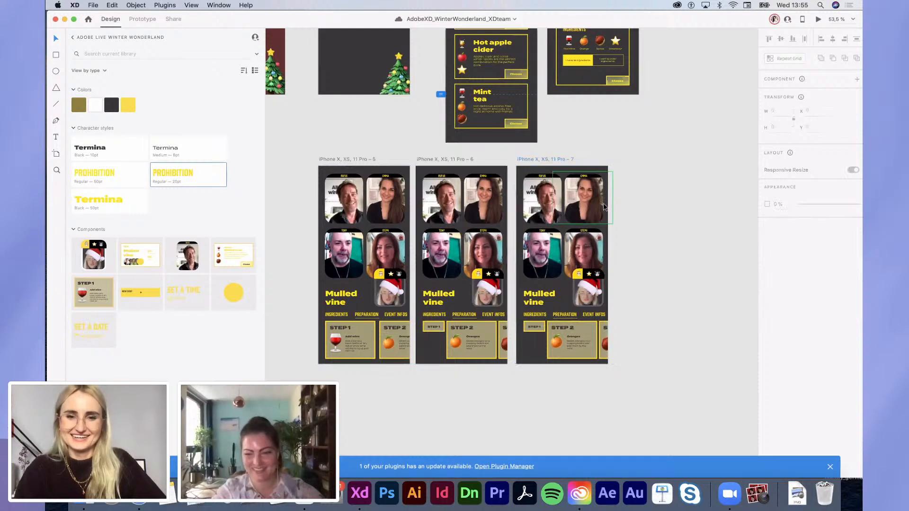
pyautogui.hscroll(-4, 604, 207)
pyautogui.scroll(8, 655, 403)
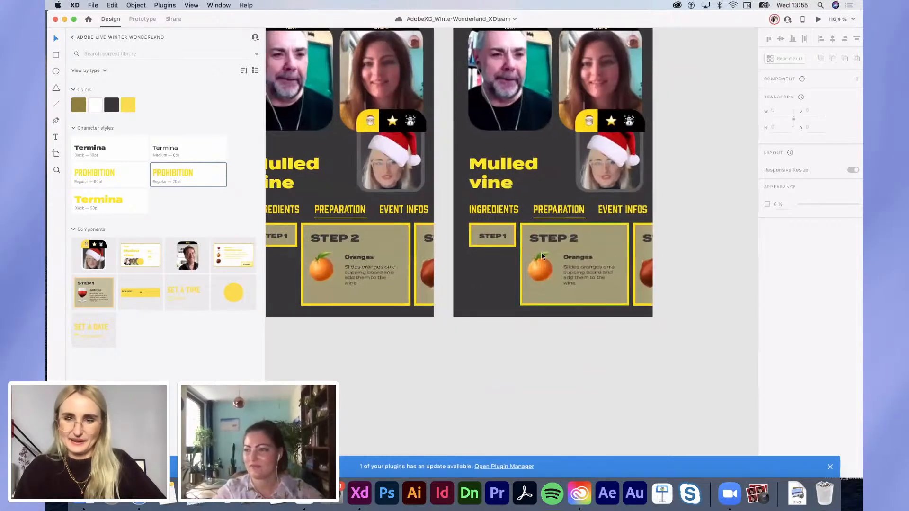
pyautogui.hscroll(-4, 533, 251)
# Step: In the copy, move STEP 2 under STEP 1 and delete its orange and description
pyautogui.click(566, 231)
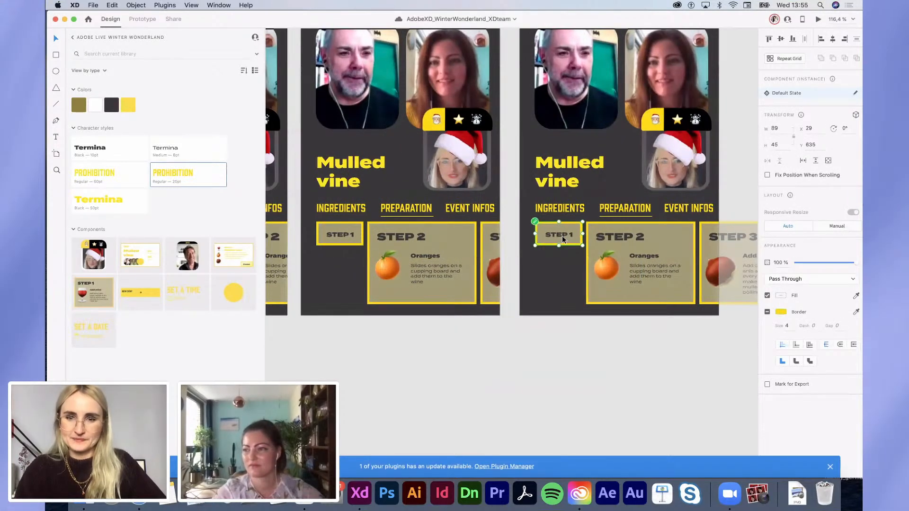
pyautogui.click(597, 274)
pyautogui.moveTo(688, 292); pyautogui.dragTo(636, 319)
pyautogui.doubleClick(594, 304)
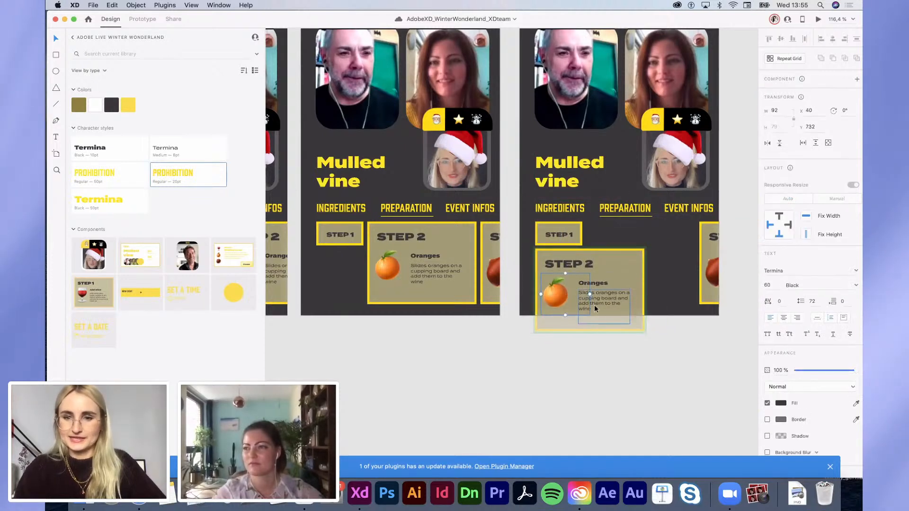
pyautogui.press('Delete')
# Step: Set the STEP 2 title to 12 pt and shrink the card to a small tab
pyautogui.click(581, 270)
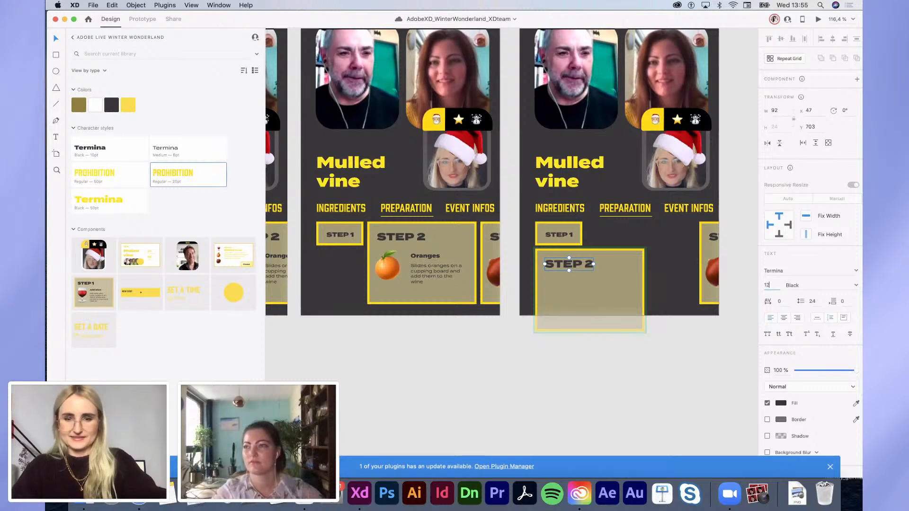
pyautogui.write('12')
pyautogui.press('Return')
pyautogui.click(600, 304)
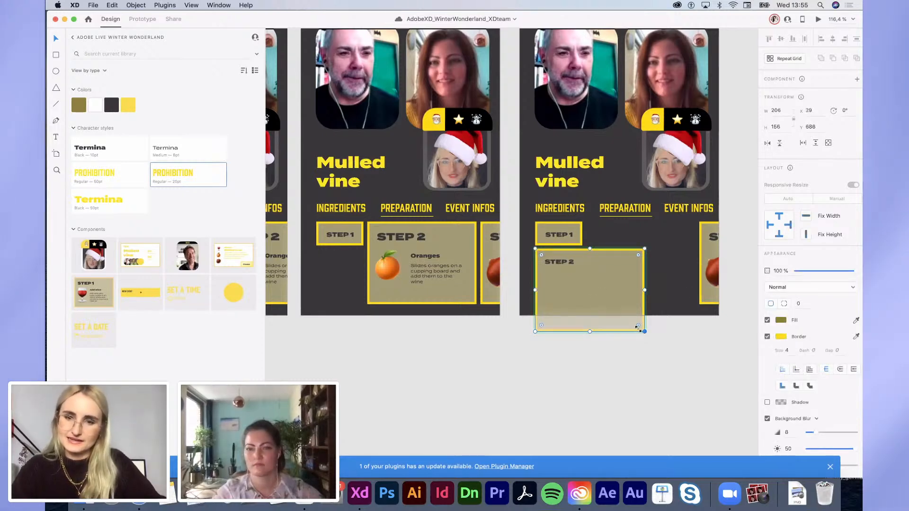
pyautogui.moveTo(638, 327); pyautogui.dragTo(581, 272)
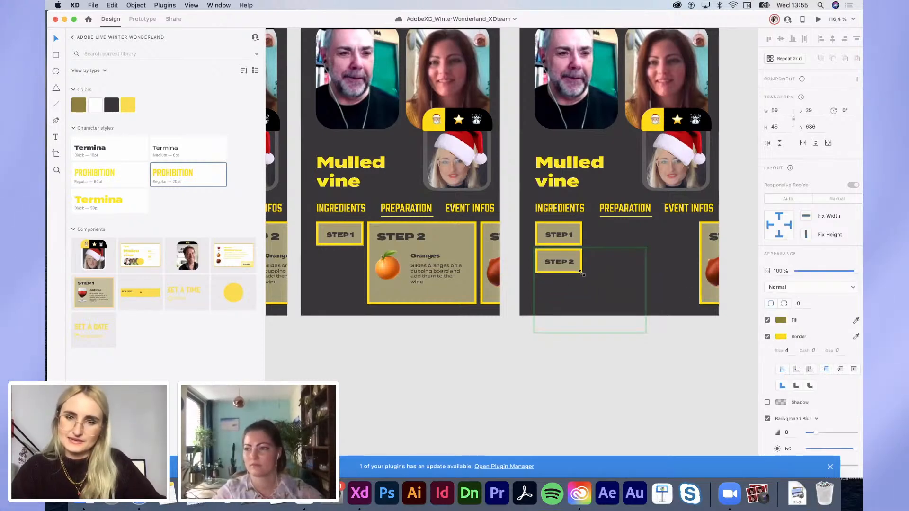
pyautogui.click(673, 365)
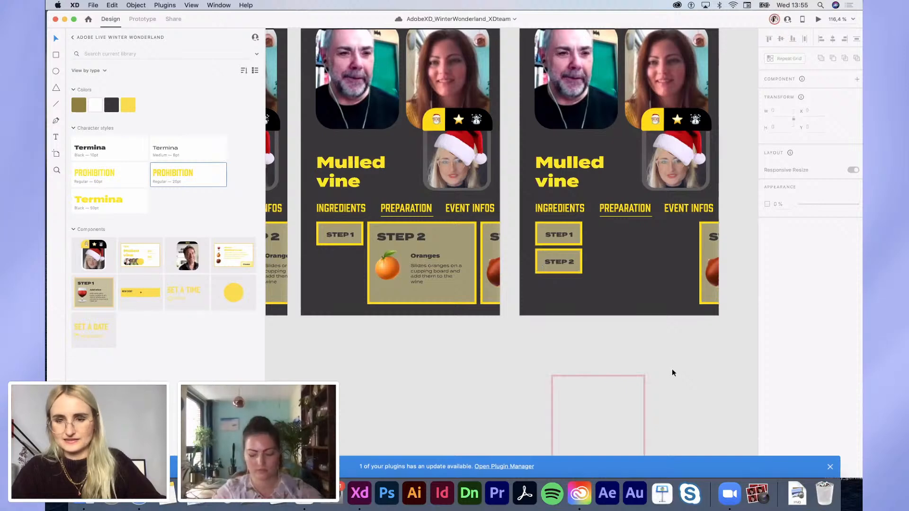
# Step: Slide the STEP 3 card left beside the STEP 1 and STEP 2 tabs
pyautogui.hscroll(5, 589, 380)
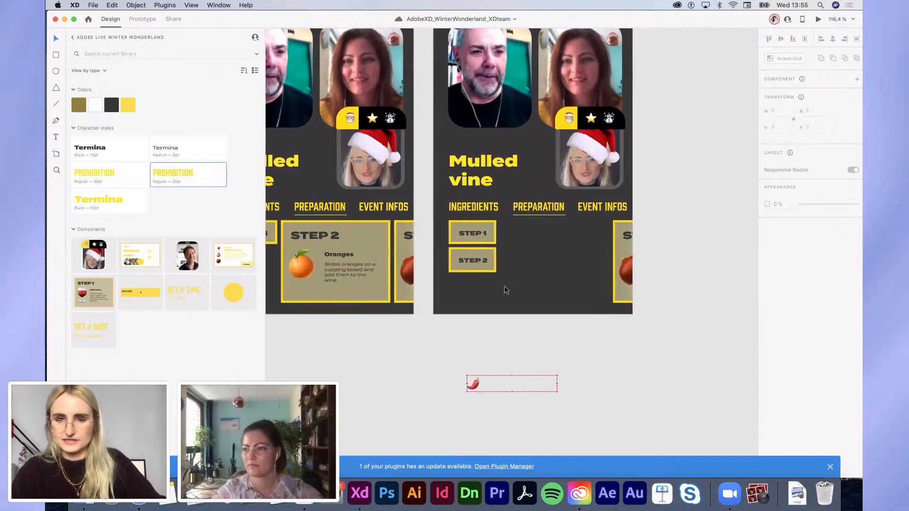
pyautogui.moveTo(634, 275); pyautogui.dragTo(516, 259)
pyautogui.scroll(-5, 505, 288)
# Step: Duplicate the STEP 3 card on the third screen to its right
pyautogui.scroll(10, 504, 288)
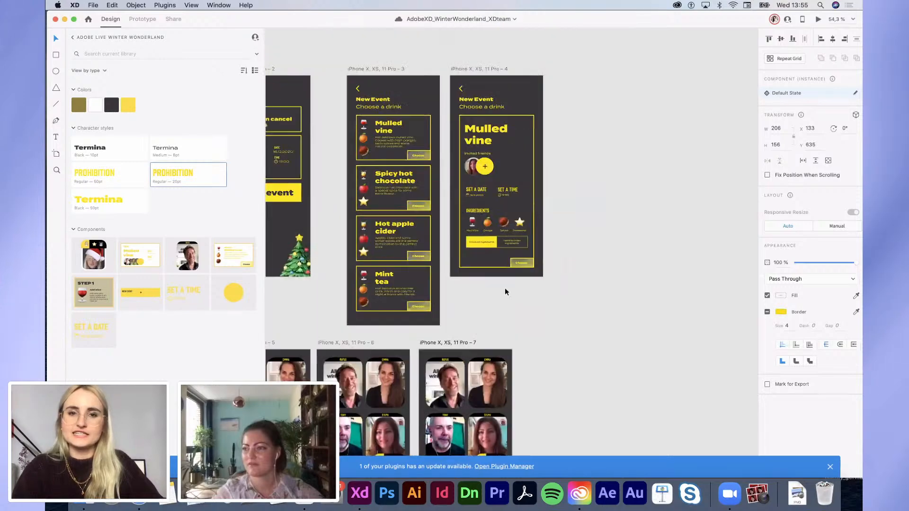
pyautogui.hscroll(-2, 504, 289)
pyautogui.click(403, 182)
pyautogui.scroll(5, 405, 171)
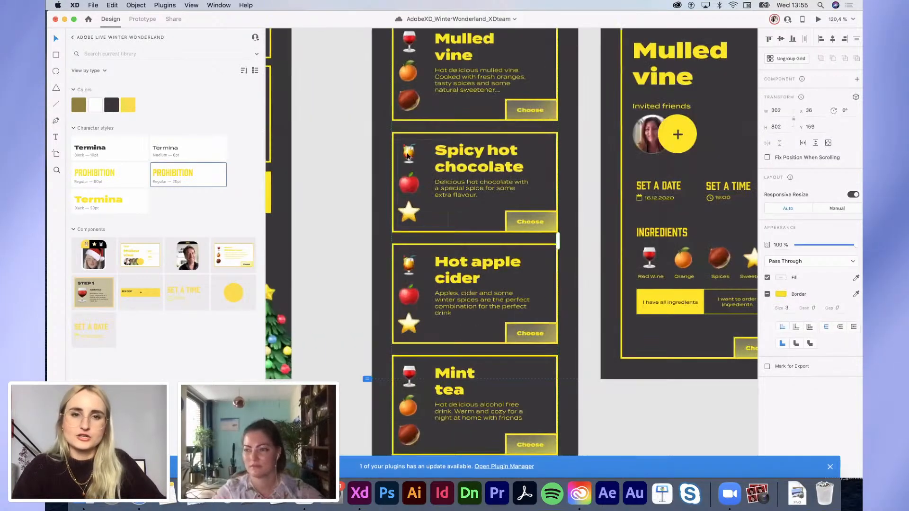
pyautogui.scroll(-3, 405, 155)
pyautogui.scroll(-10, 405, 156)
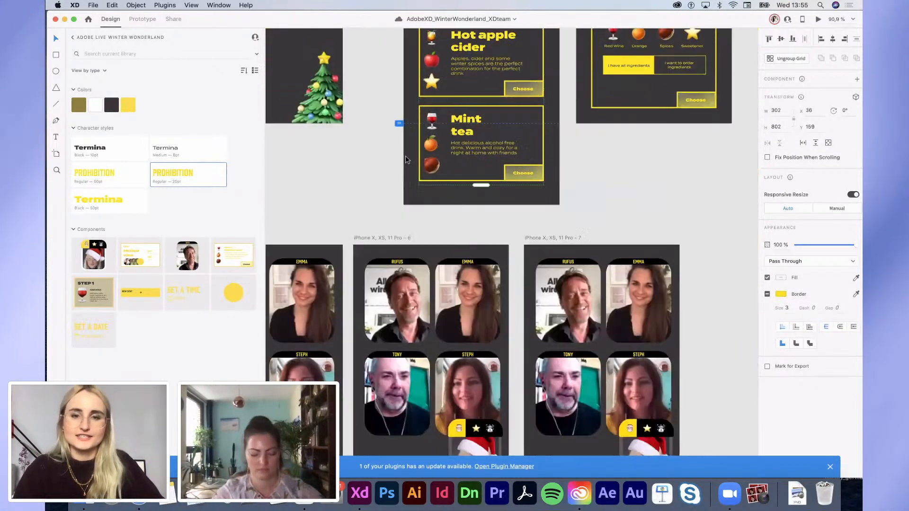
pyautogui.scroll(5, 520, 165)
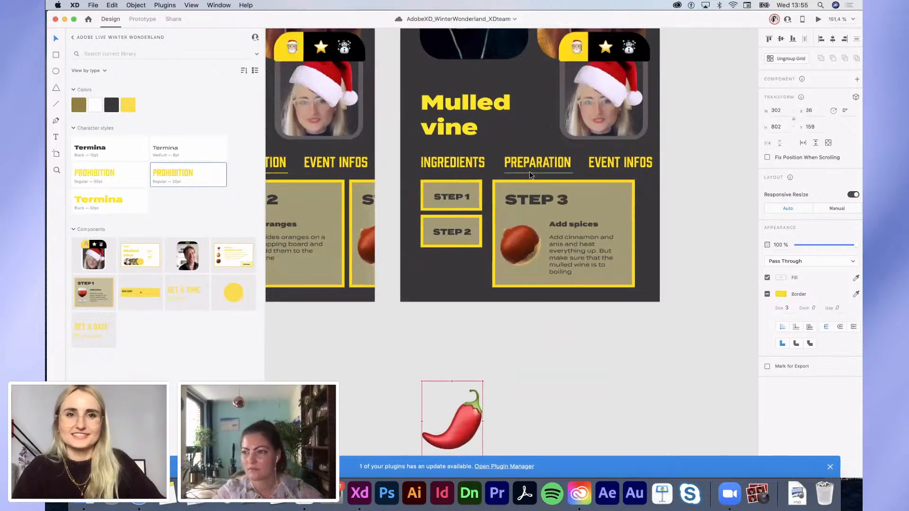
pyautogui.click(515, 230)
pyautogui.moveTo(528, 194); pyautogui.dragTo(677, 193)
# Step: Paste the Step 4 sweetener paragraph from the recipe notes into the duplicated card's description
pyautogui.hotkey('ctrl', 'Left')
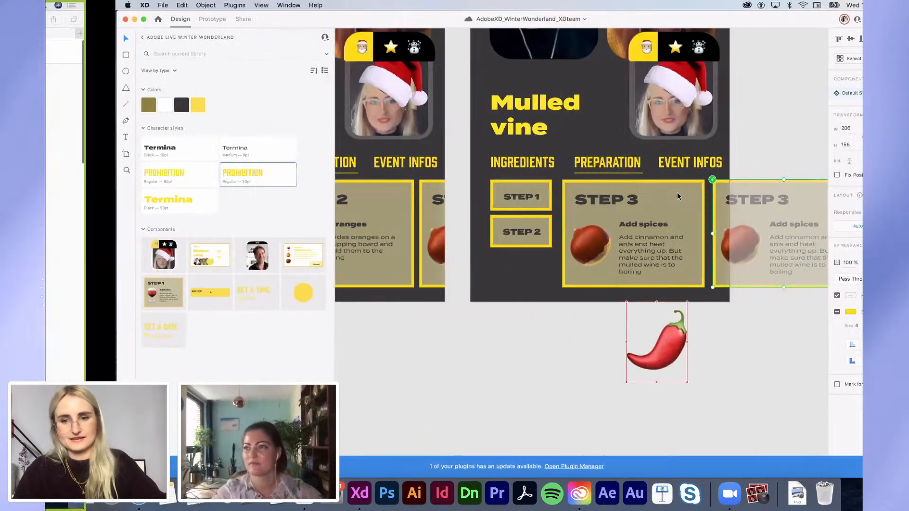
pyautogui.moveTo(268, 169); pyautogui.dragTo(238, 160)
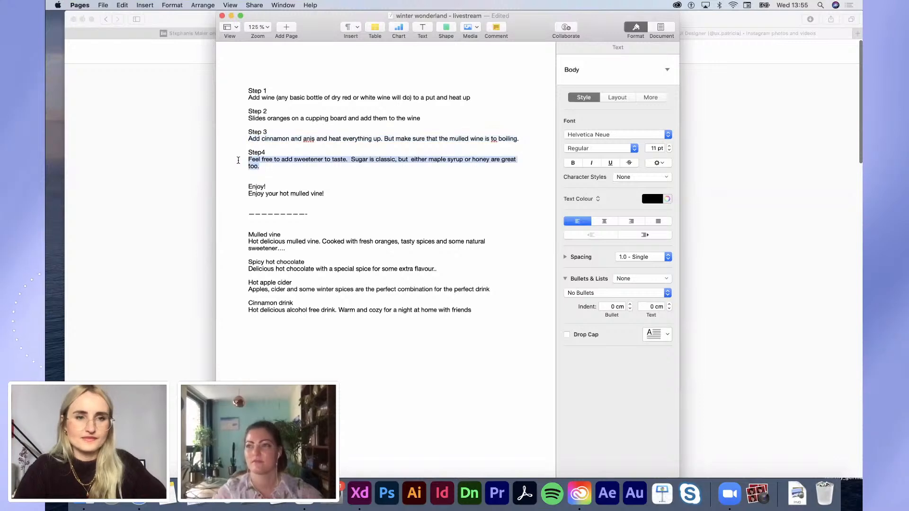
pyautogui.hotkey('ctrl', 'Right')
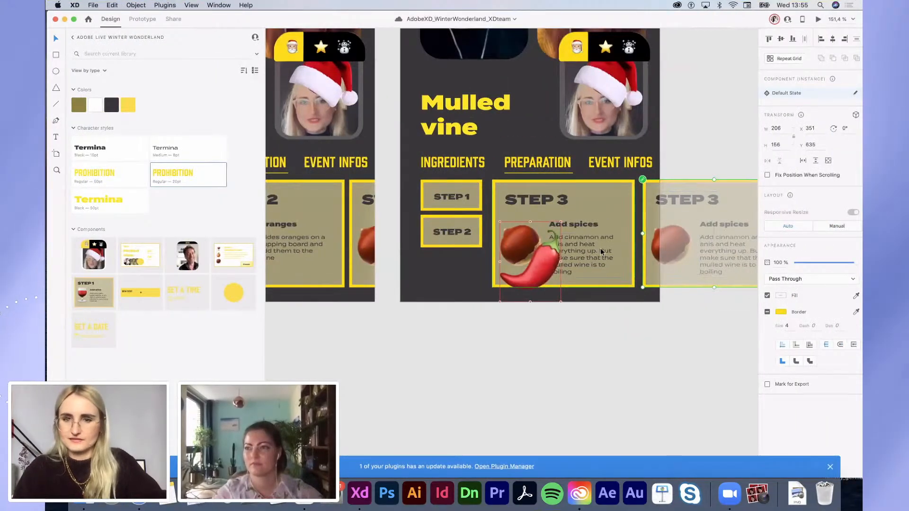
pyautogui.moveTo(546, 243); pyautogui.dragTo(549, 247)
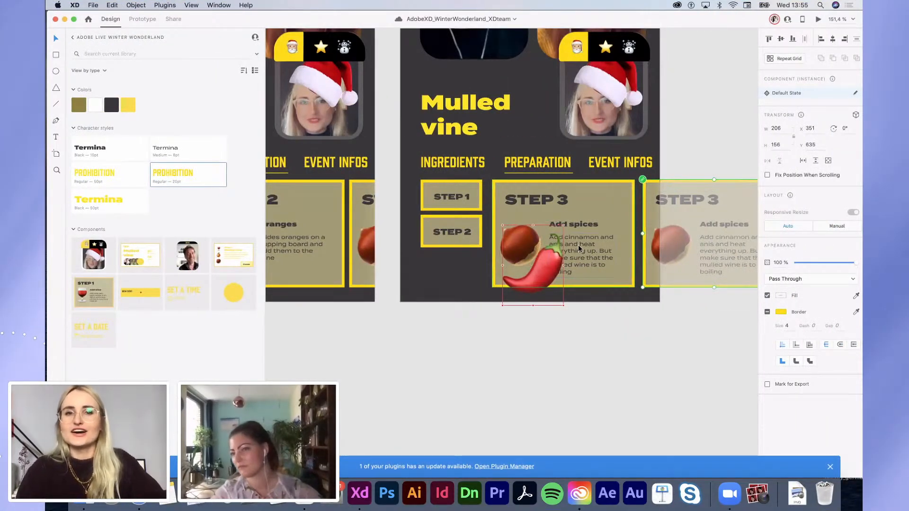
pyautogui.doubleClick(723, 253)
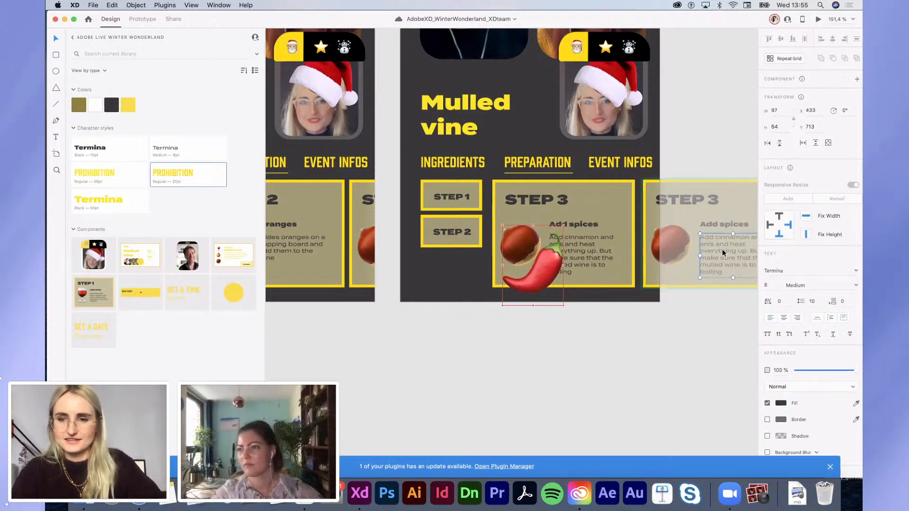
pyautogui.doubleClick(723, 253)
pyautogui.write('Feel free to add sweetener to taste. Sugar is classic, but  either maple syrup or honey are great too.')
pyautogui.click(677, 328)
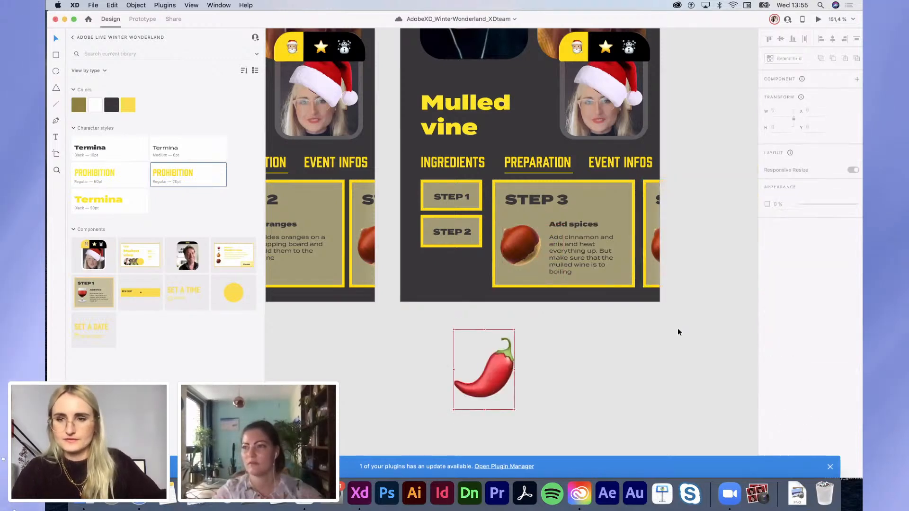
# Step: Change the duplicated card's title from STEP 3 to STEP 4
pyautogui.click(647, 222)
pyautogui.scroll(-5, 647, 222)
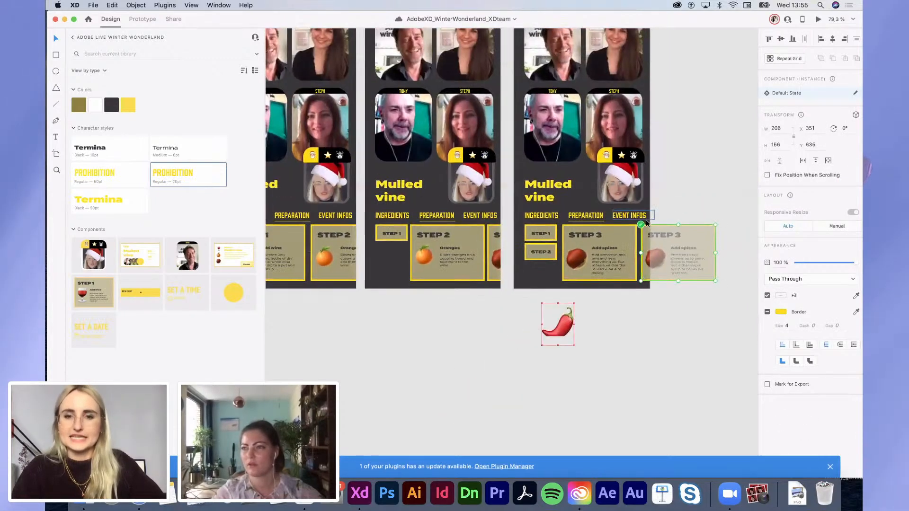
pyautogui.scroll(5, 646, 220)
pyautogui.doubleClick(655, 221)
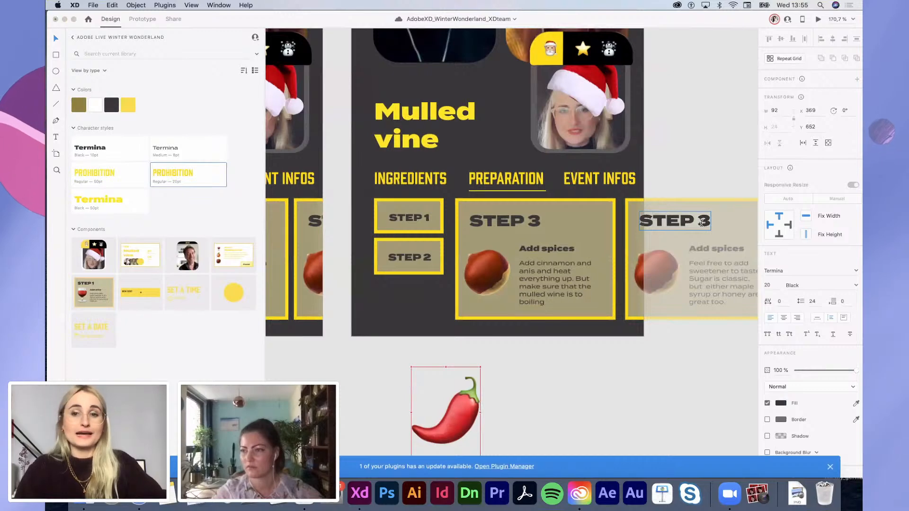
pyautogui.press('Down')
pyautogui.press('BackSpace')
pyautogui.write('4')
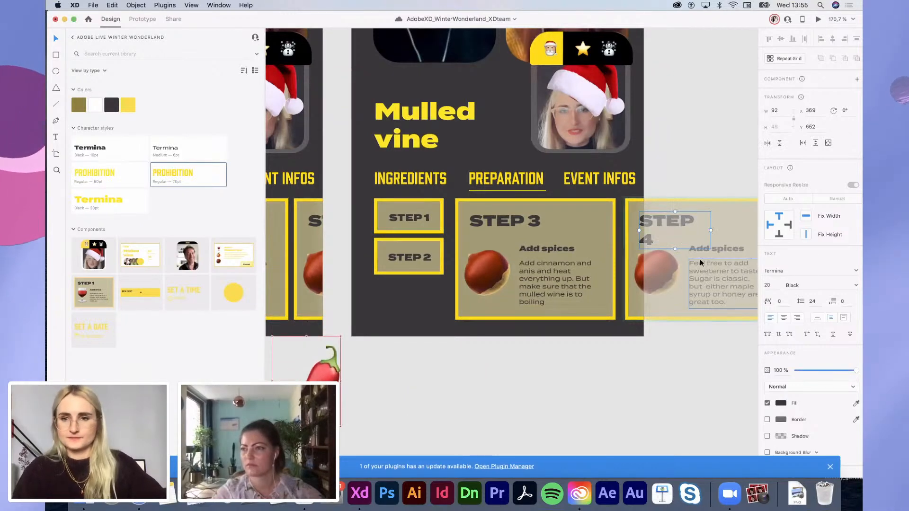
pyautogui.press('Escape')
pyautogui.click(635, 383)
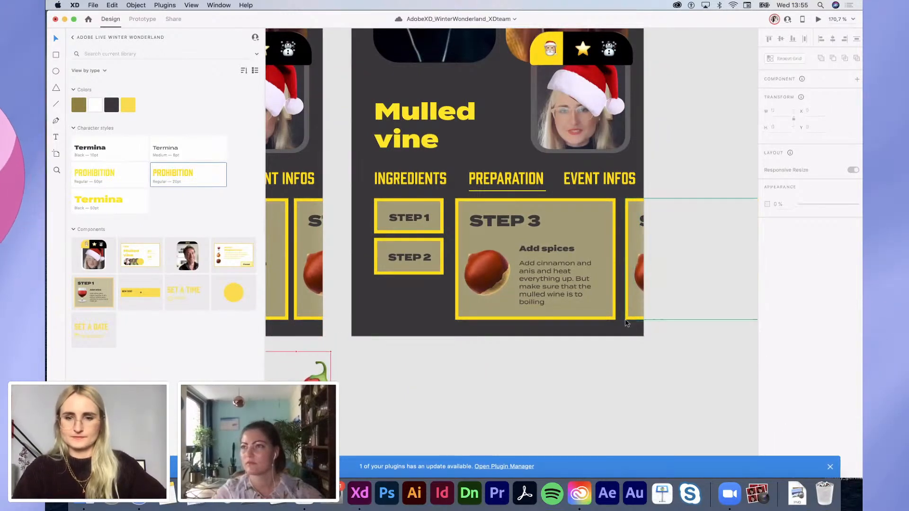
# Step: Select the star emoji in the Hot apple cider card
pyautogui.scroll(-4, 617, 330)
pyautogui.hscroll(-8, 618, 330)
pyautogui.hotkey('ctrl', 'Left')
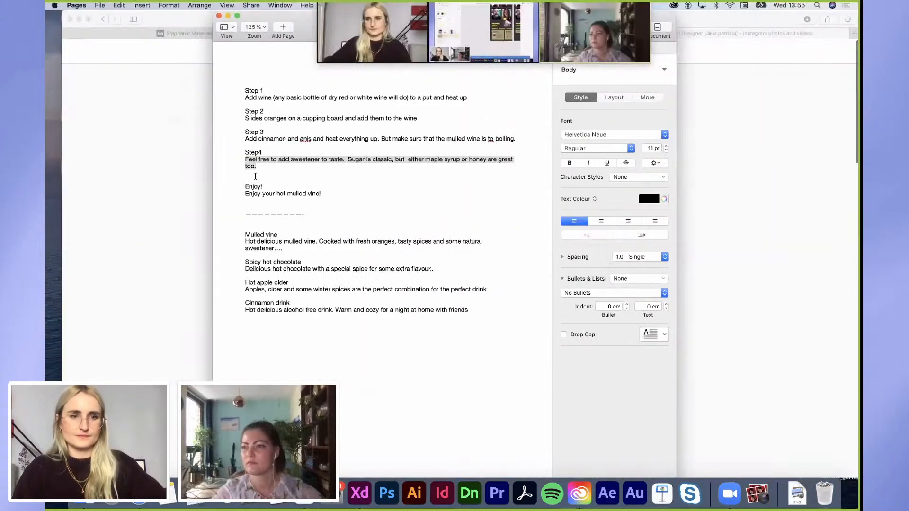
pyautogui.hotkey('ctrl', 'Right')
pyautogui.scroll(-5, 592, 275)
pyautogui.scroll(5, 592, 275)
pyautogui.hscroll(5, 592, 276)
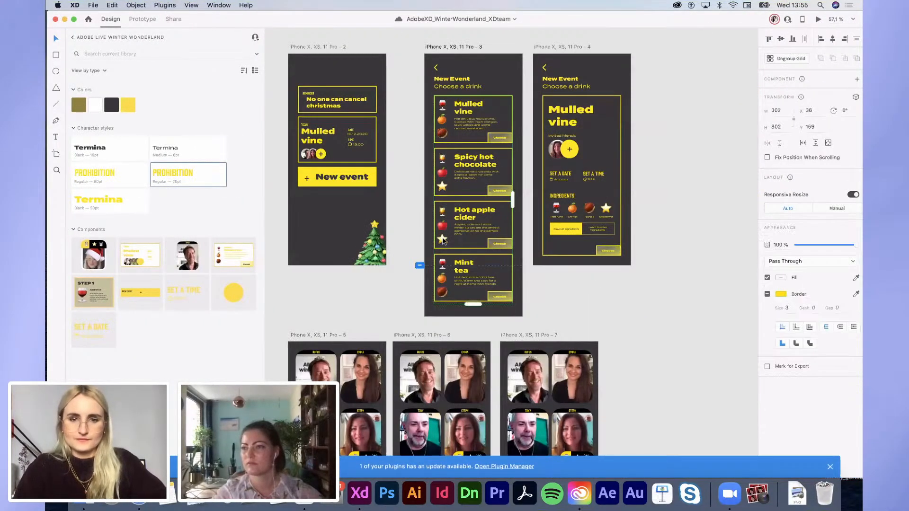
pyautogui.doubleClick(441, 239)
pyautogui.click(616, 318)
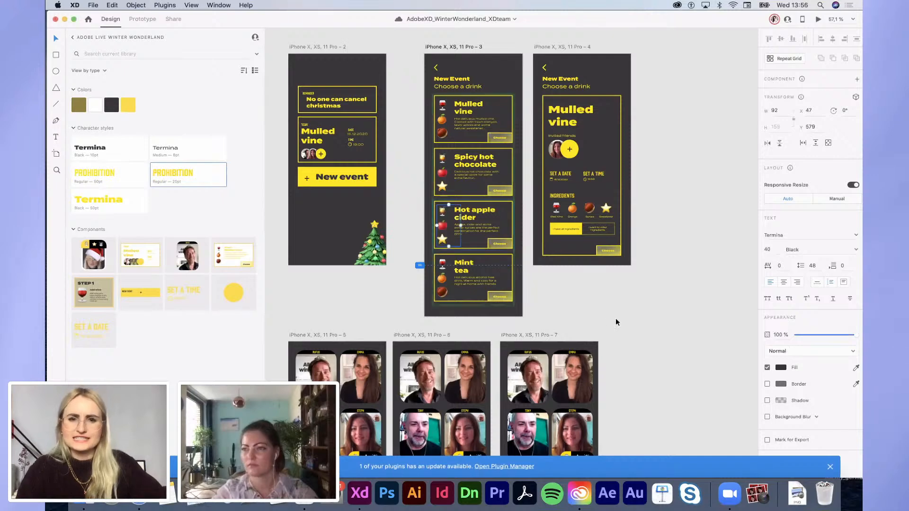
# Step: Reselect the STEP 4 card on the last artboard and switch to Prototype mode
pyautogui.scroll(-9, 615, 318)
pyautogui.scroll(2, 615, 318)
pyautogui.scroll(5, 669, 163)
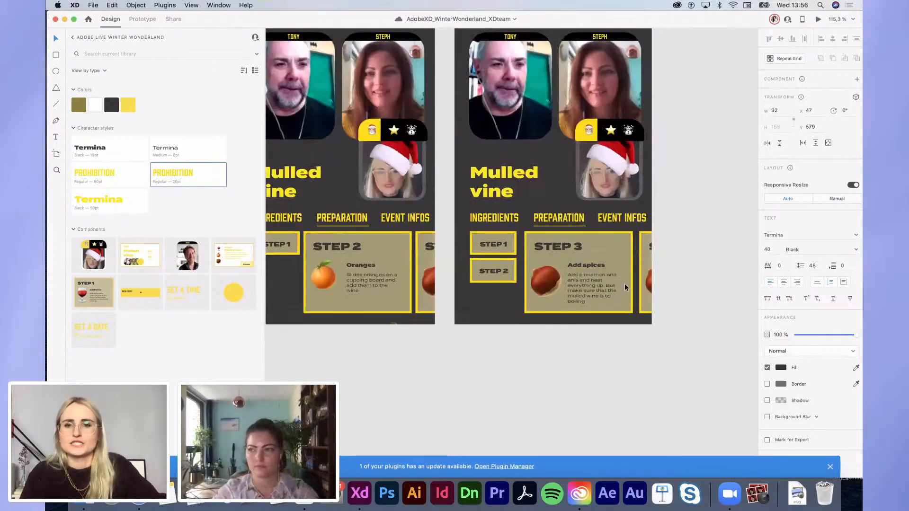
pyautogui.click(651, 285)
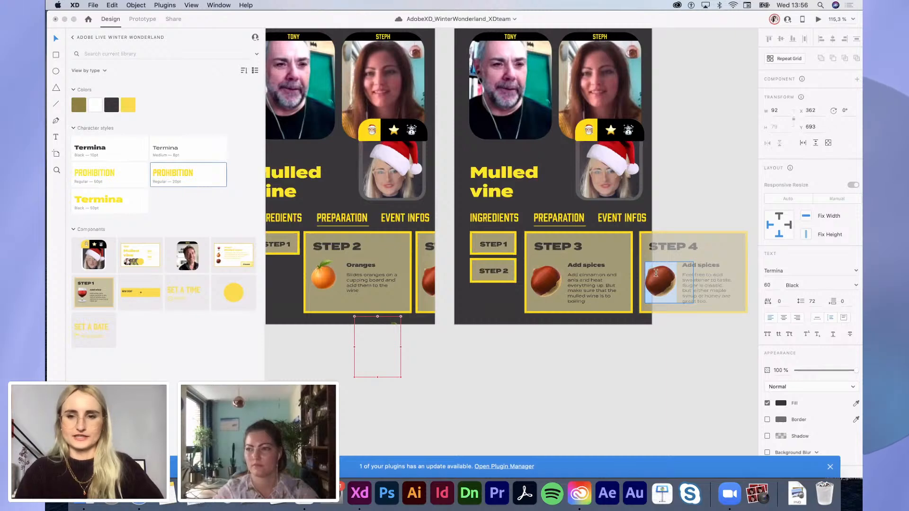
pyautogui.scroll(-3, 595, 371)
pyautogui.scroll(-4, 595, 371)
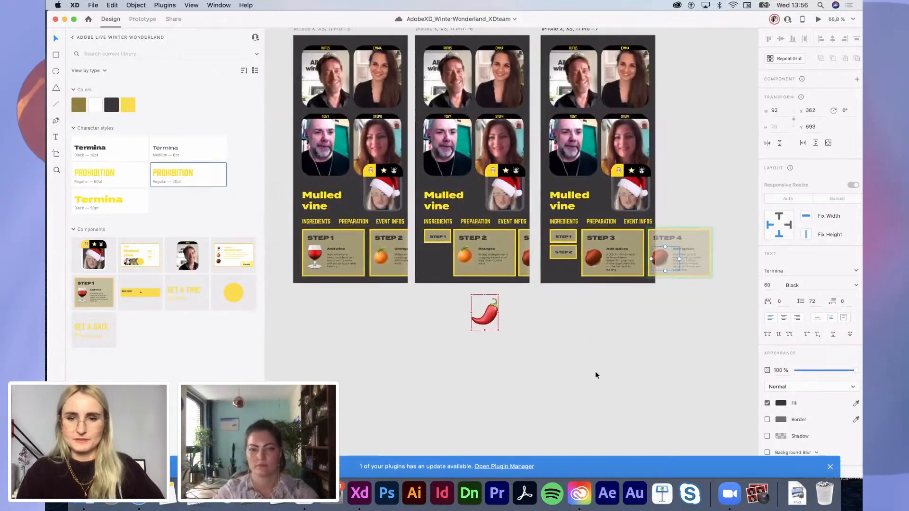
pyautogui.click(143, 19)
# Step: Link the first artboard's step group to the second artboard and the second's to the third
pyautogui.scroll(2, 427, 330)
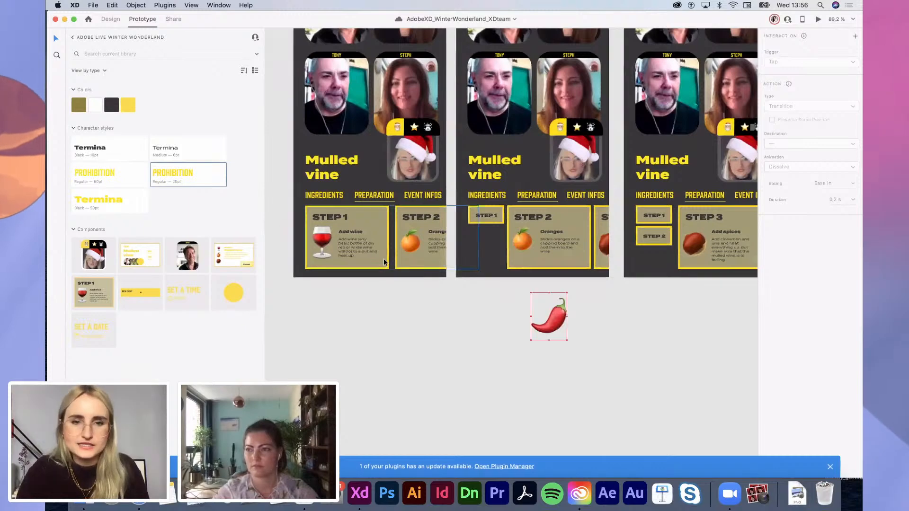
pyautogui.click(435, 257)
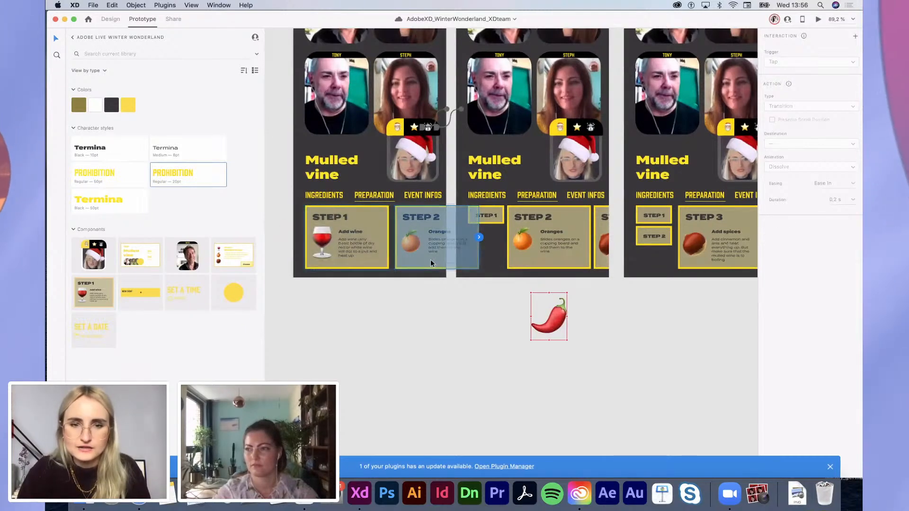
pyautogui.moveTo(479, 236); pyautogui.dragTo(526, 229)
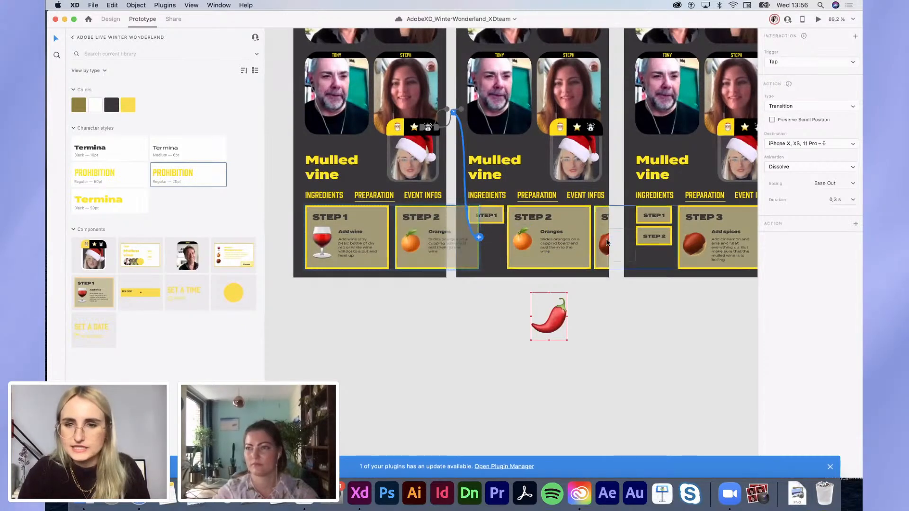
pyautogui.click(611, 241)
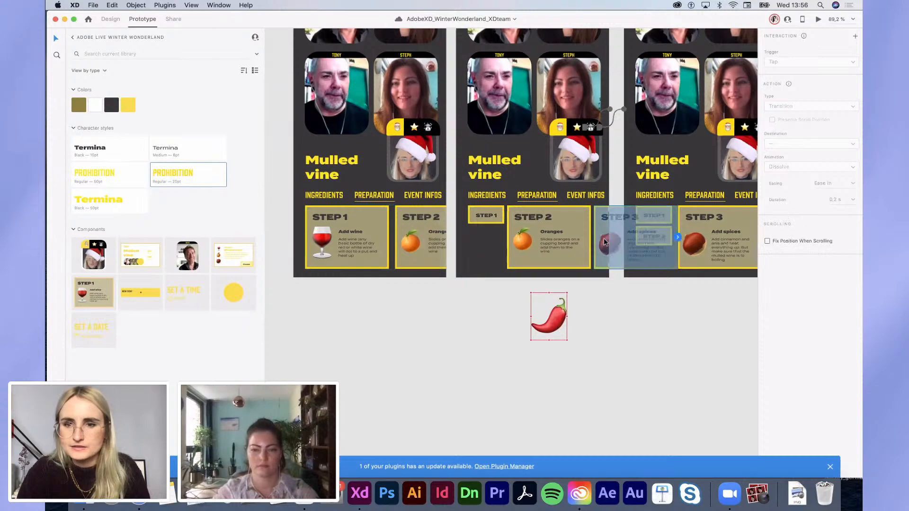
pyautogui.moveTo(746, 167); pyautogui.dragTo(743, 169)
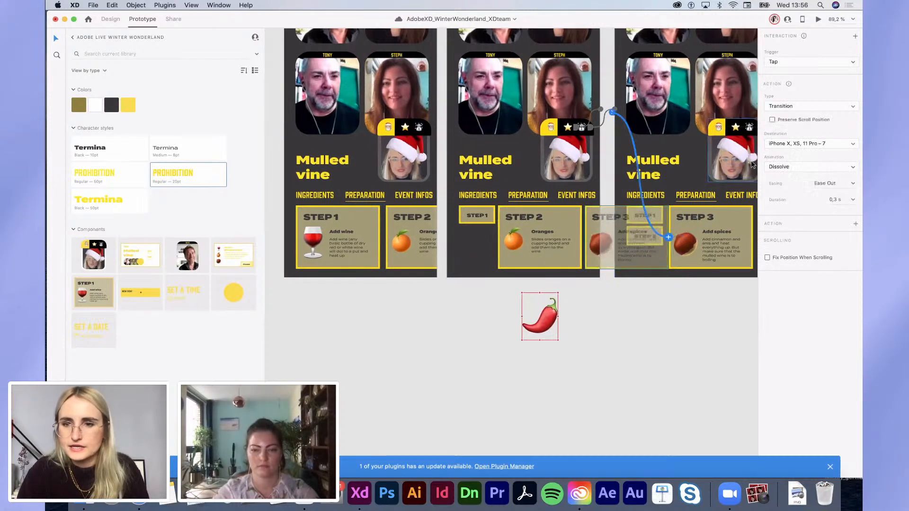
pyautogui.click(677, 290)
# Step: Undo stray links and wire STEP 2 on the first artboard to the second with Auto-Animate
pyautogui.click(662, 247)
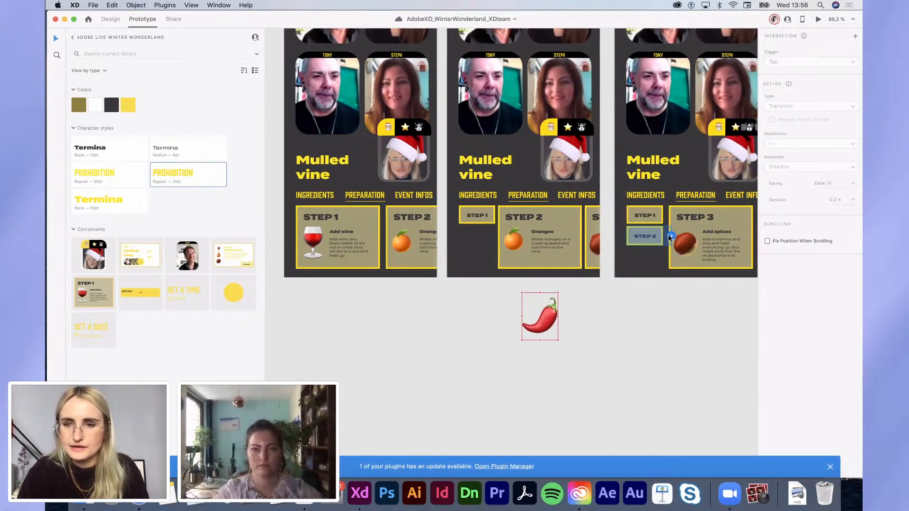
pyautogui.moveTo(670, 238); pyautogui.dragTo(526, 240)
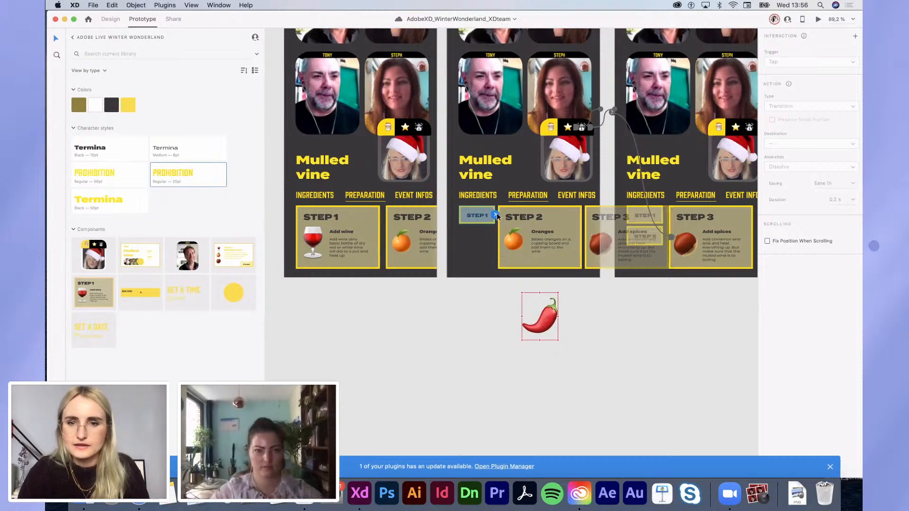
pyautogui.click(469, 237)
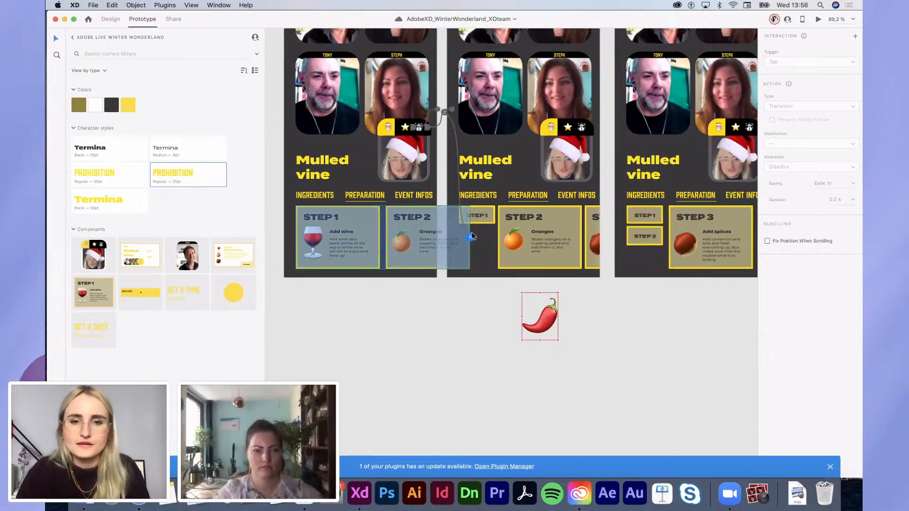
pyautogui.press('super+z')
pyautogui.press('super+z')
pyautogui.press('super+z')
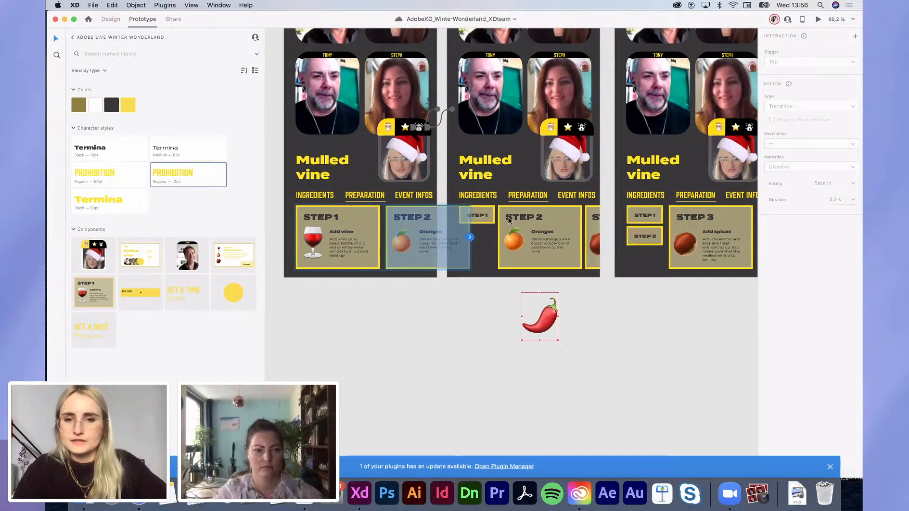
pyautogui.moveTo(469, 238); pyautogui.dragTo(526, 190)
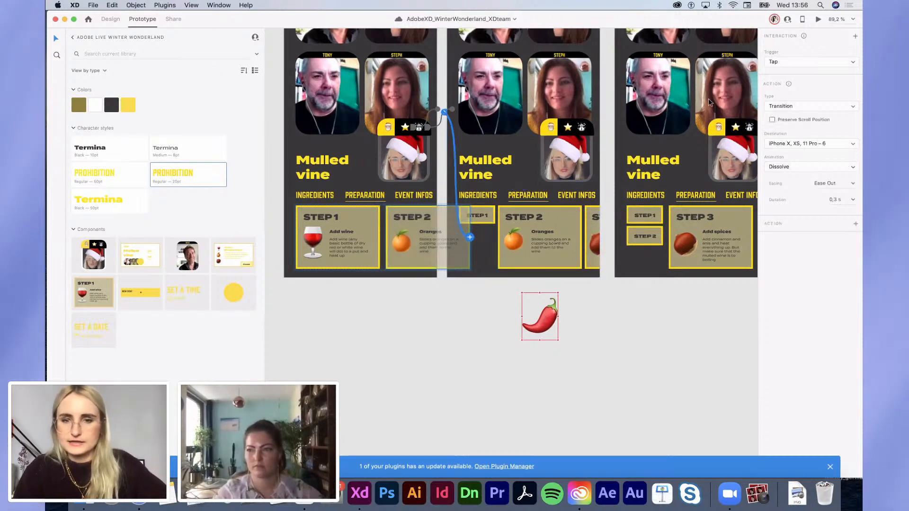
pyautogui.click(796, 106)
pyautogui.click(790, 115)
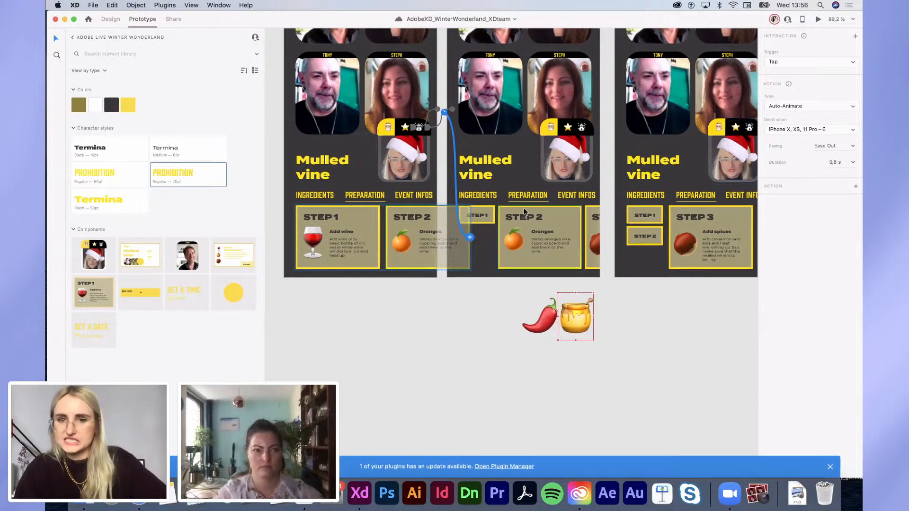
# Step: Link STEP 3 to the third artboard and STEP 2 to the middle artboard
pyautogui.click(594, 237)
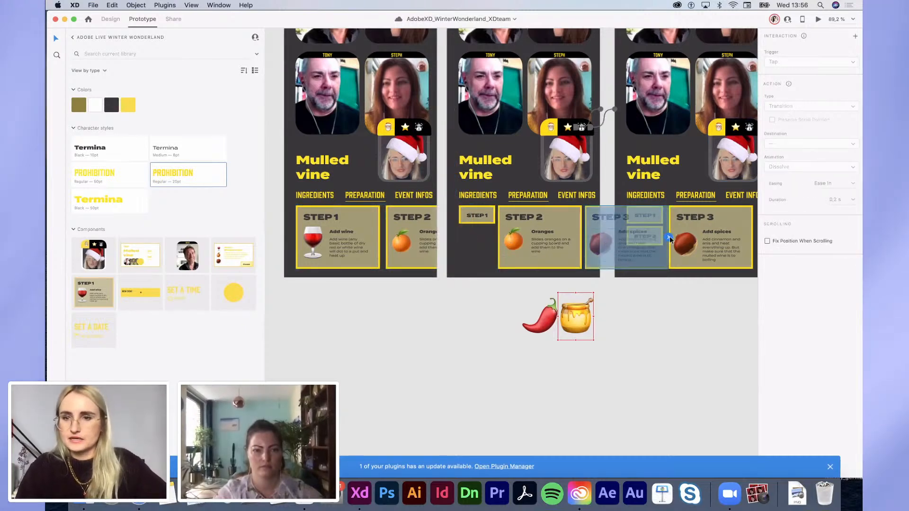
pyautogui.moveTo(668, 237); pyautogui.dragTo(708, 145)
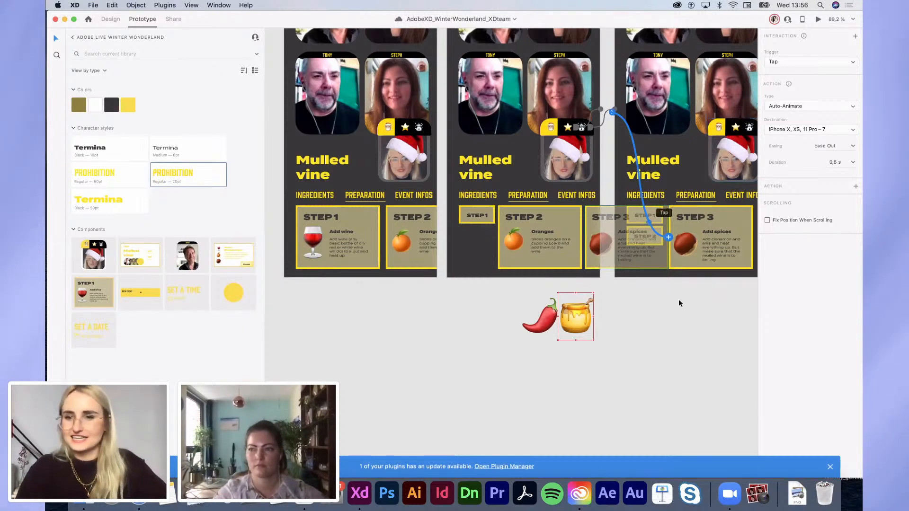
pyautogui.press('super+d')
pyautogui.click(650, 342)
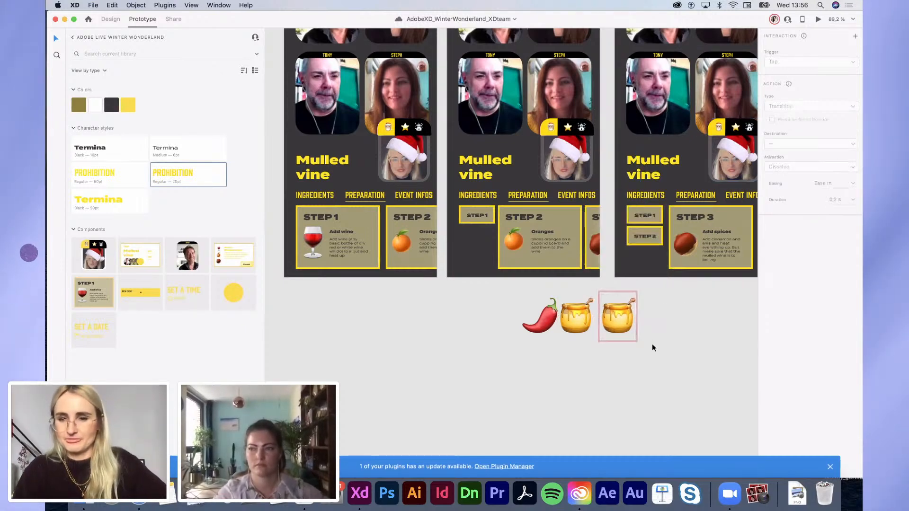
pyautogui.click(657, 235)
pyautogui.moveTo(671, 235); pyautogui.dragTo(492, 225)
pyautogui.click(493, 222)
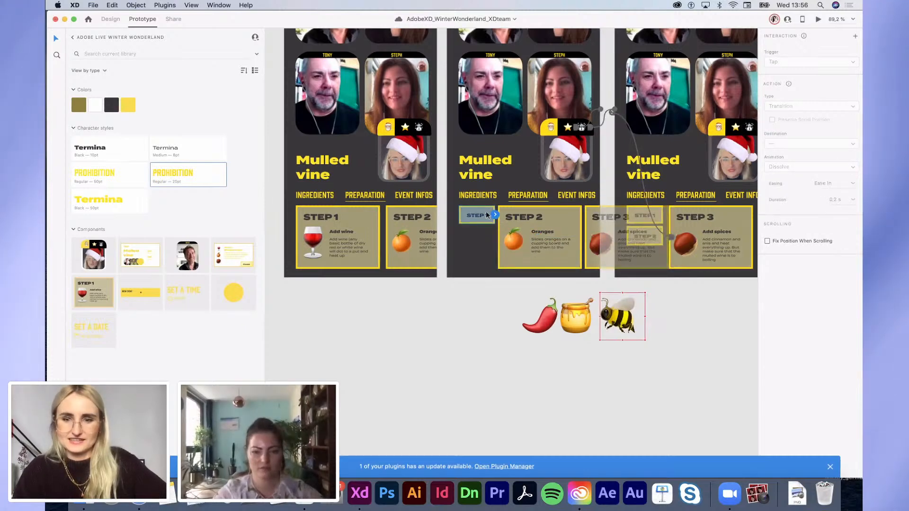
pyautogui.hscroll(4, 374, 218)
# Step: Replace STEP 4's chestnut with the honey jar emoji and open the prototype preview
pyautogui.click(474, 325)
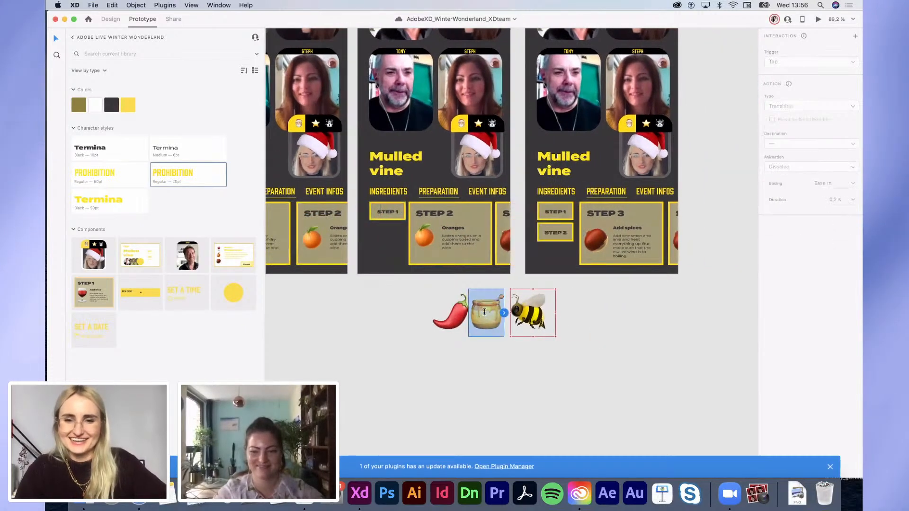
pyautogui.doubleClick(484, 312)
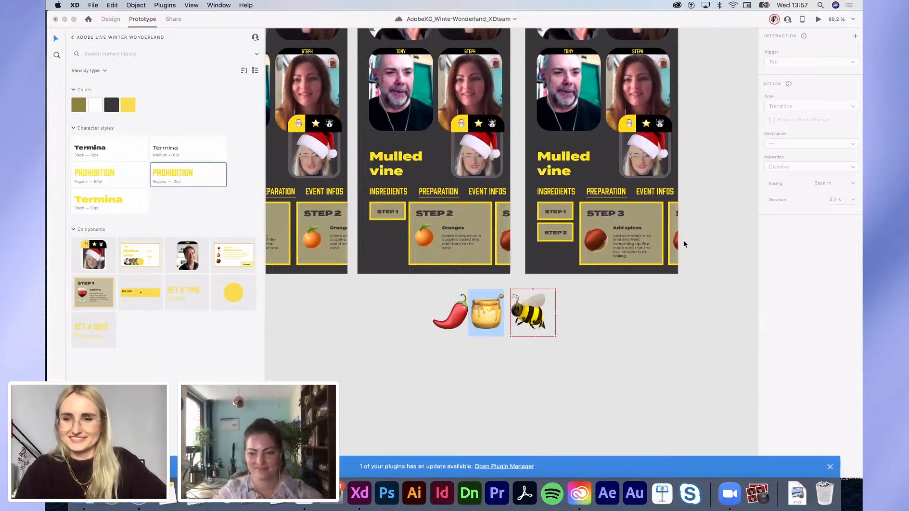
pyautogui.click(681, 240)
pyautogui.doubleClick(678, 239)
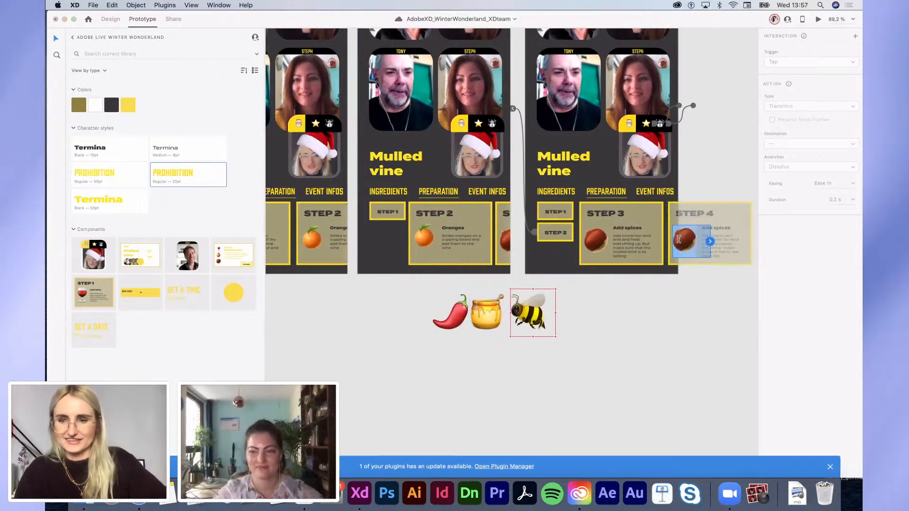
pyautogui.press('super+v')
pyautogui.click(673, 316)
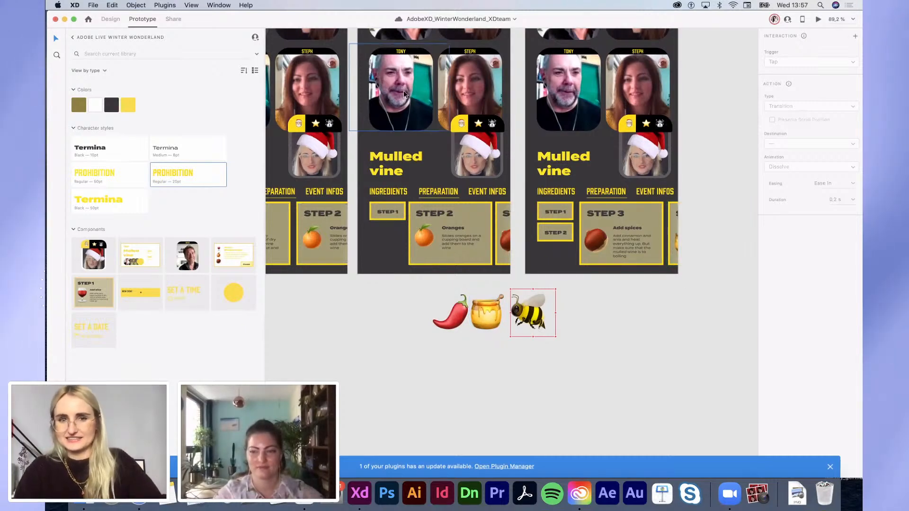
pyautogui.click(819, 19)
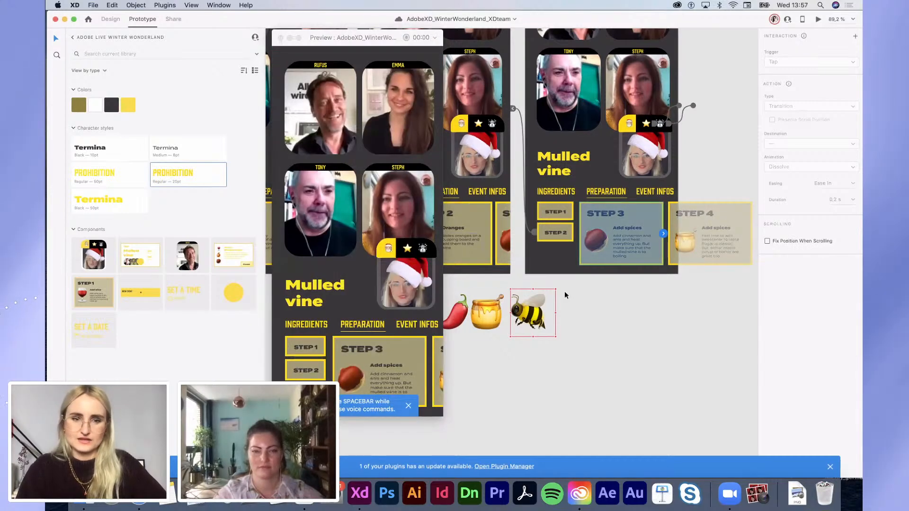
# Step: Tap through the preview from STEP 1 to STEP 3, then return to STEP 1
pyautogui.hscroll(-7, 564, 292)
pyautogui.scroll(-5, 564, 292)
pyautogui.click(576, 259)
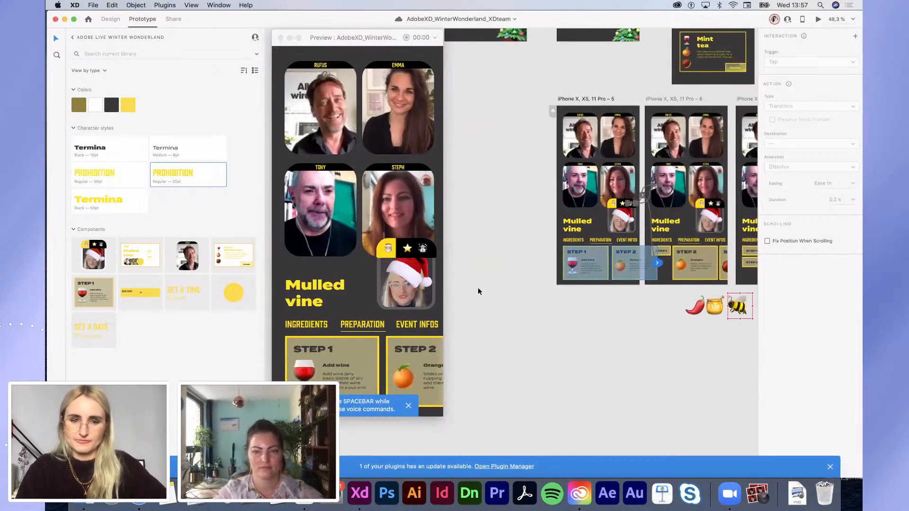
pyautogui.click(416, 372)
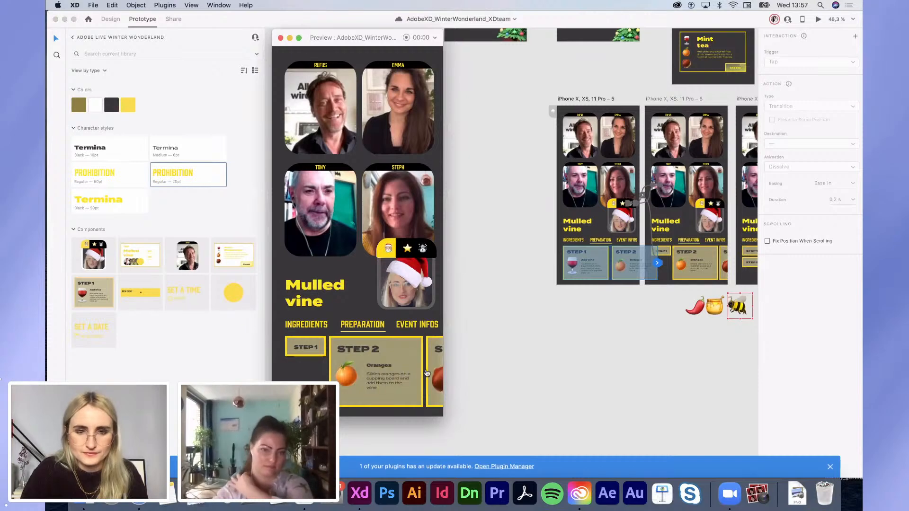
pyautogui.click(427, 373)
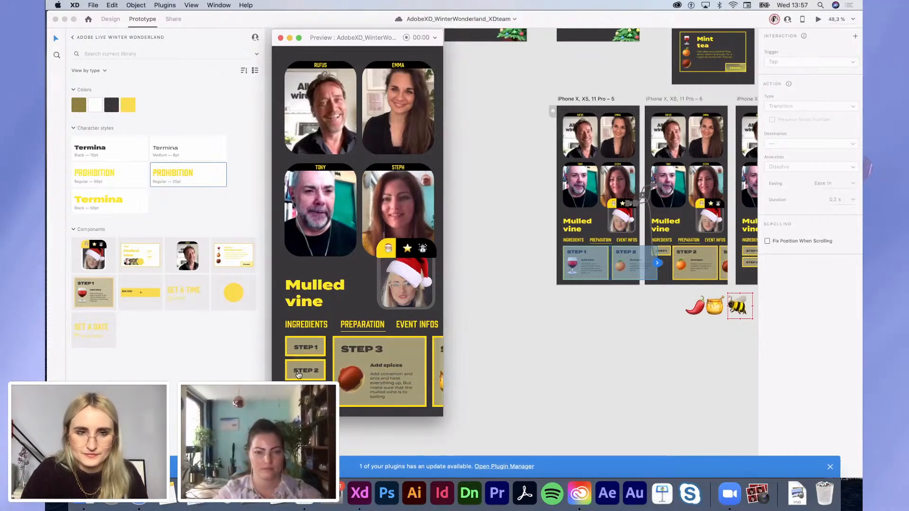
pyautogui.click(306, 349)
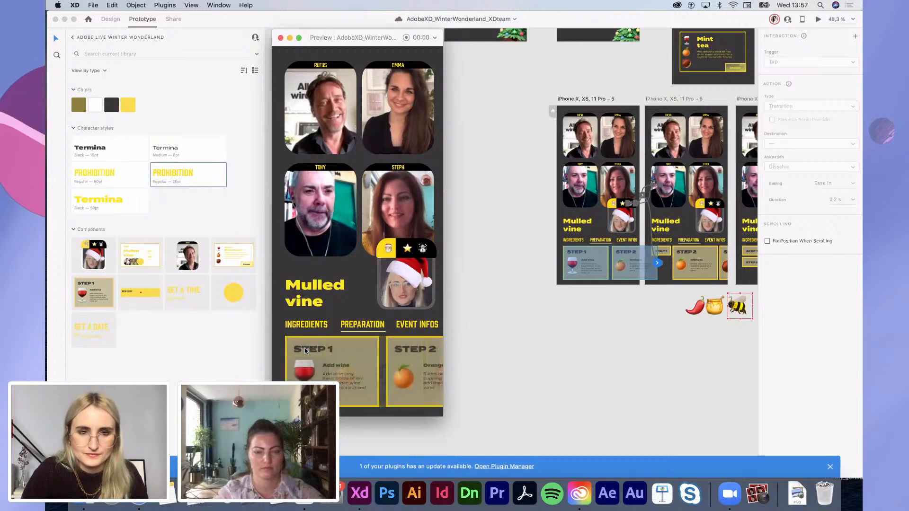
# Step: Zoom in, verify STEP 2's Auto-Animate link to screen 6 (Ease Out, 0.6 s), and show Layers
pyautogui.click(568, 405)
pyautogui.scroll(5, 584, 316)
pyautogui.scroll(2, 584, 316)
pyautogui.hscroll(2, 584, 317)
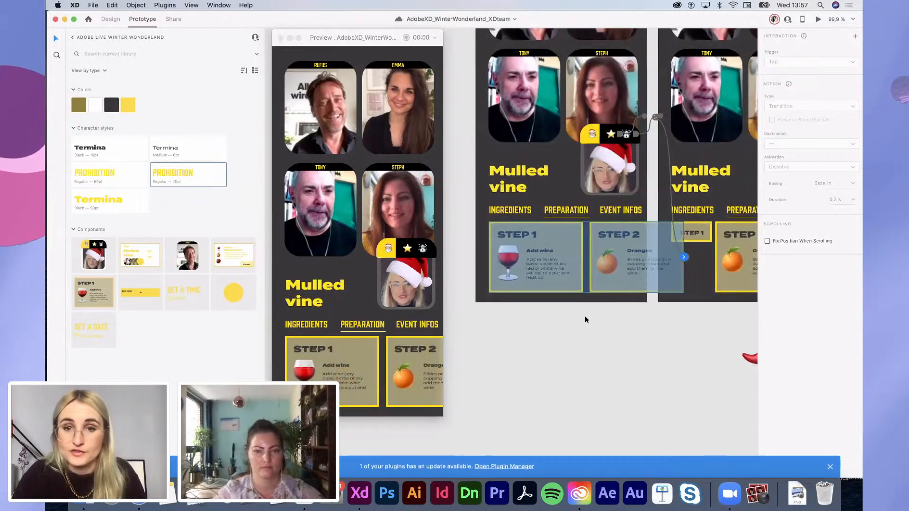
pyautogui.scroll(1, 585, 320)
pyautogui.hscroll(1, 586, 320)
pyautogui.click(607, 283)
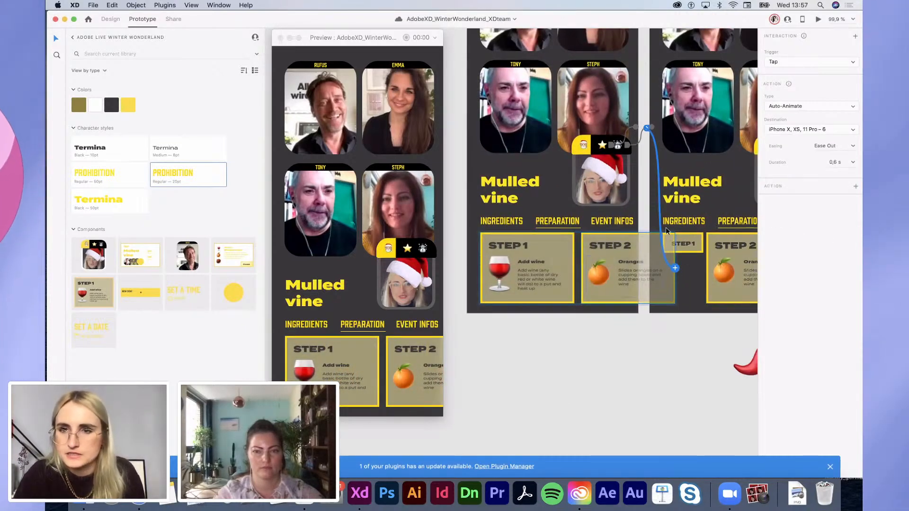
pyautogui.hscroll(3, 666, 227)
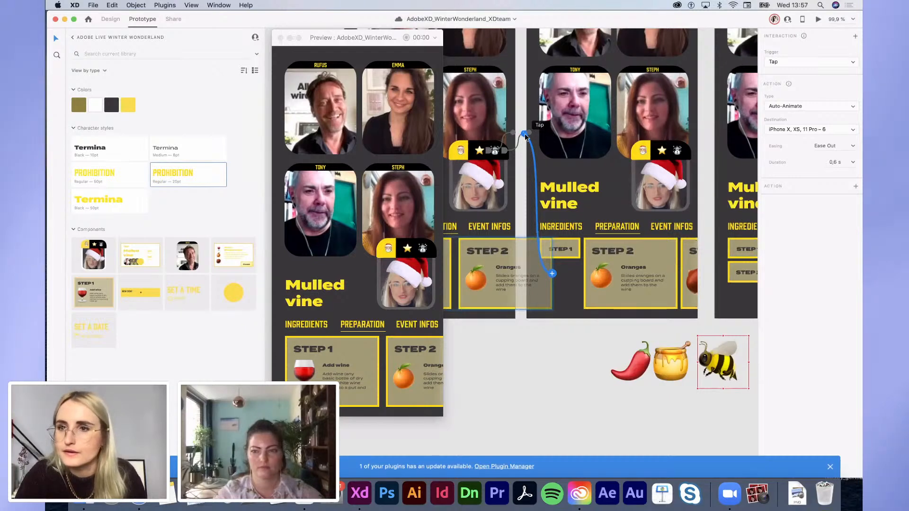
pyautogui.hscroll(-3, 525, 136)
pyautogui.scroll(1, 526, 136)
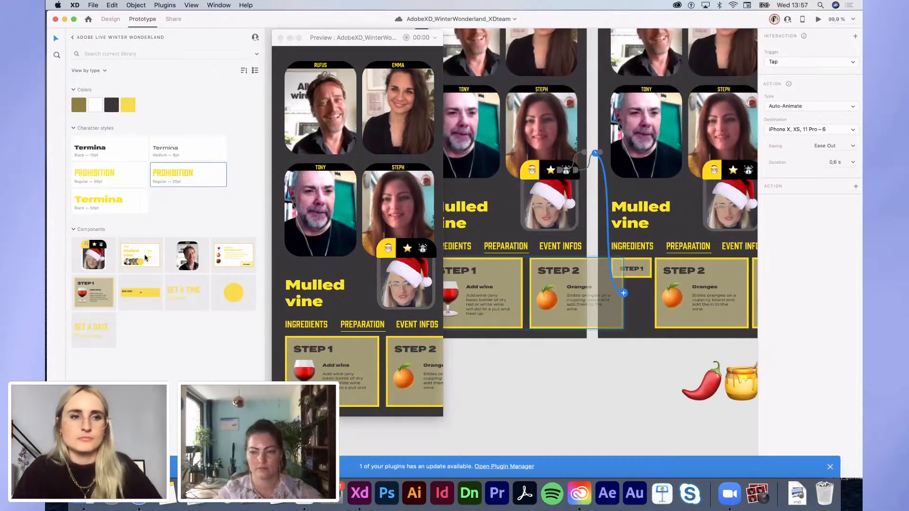
pyautogui.press('super+y')
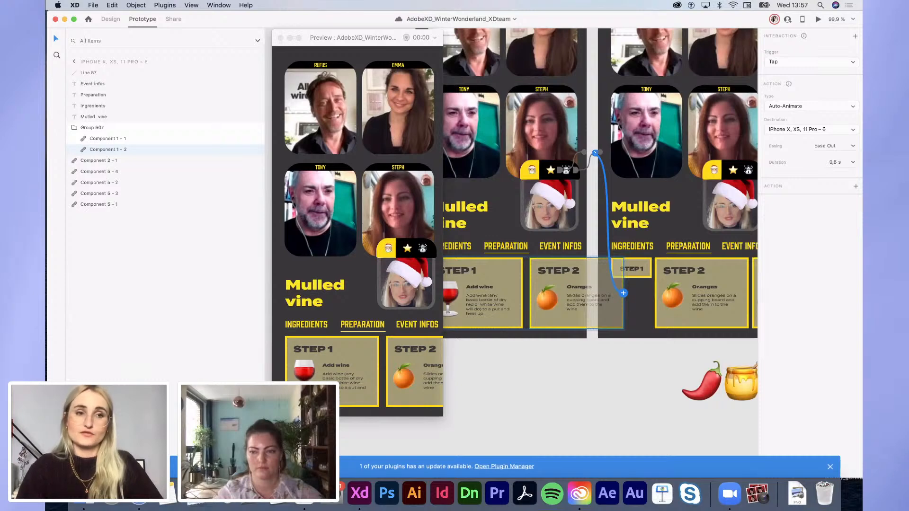
# Step: Close the prototype preview and return to the canvas of call screens
pyautogui.click(535, 429)
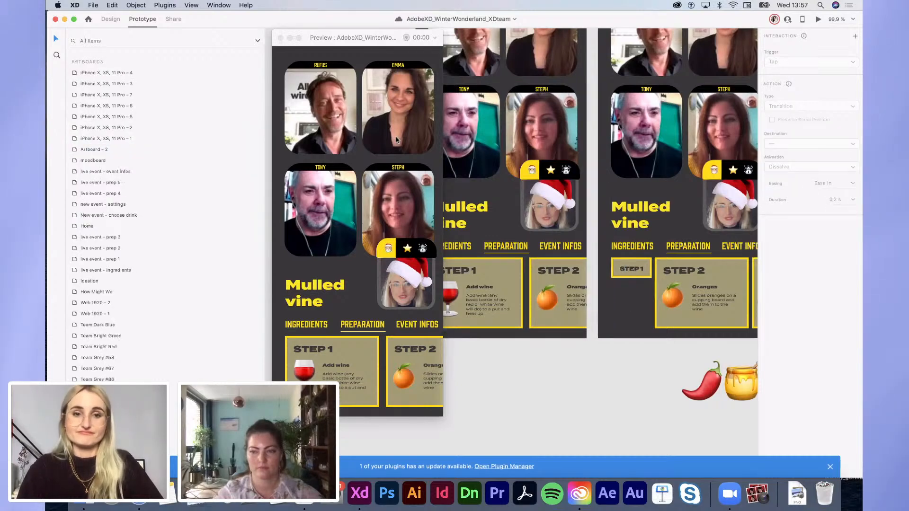
pyautogui.click(282, 38)
pyautogui.hscroll(5, 528, 355)
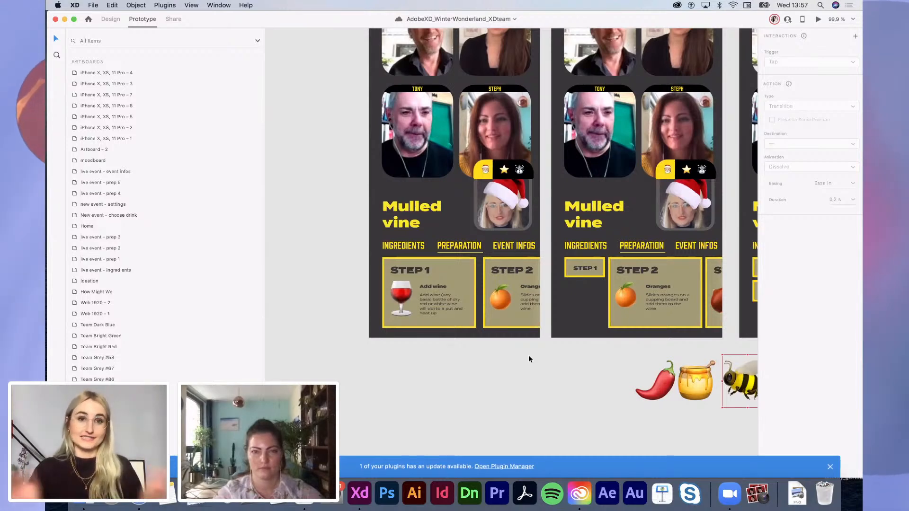
# Step: Ungroup the STEP 1 and STEP 2 cards from Group 607, then return to prototype editing
pyautogui.click(439, 291)
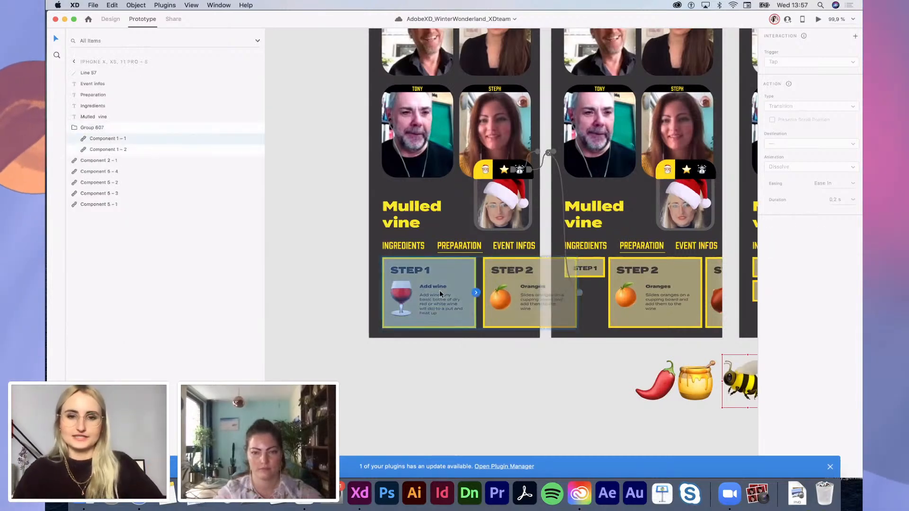
pyautogui.hotkey('ctrl', 'Tab')
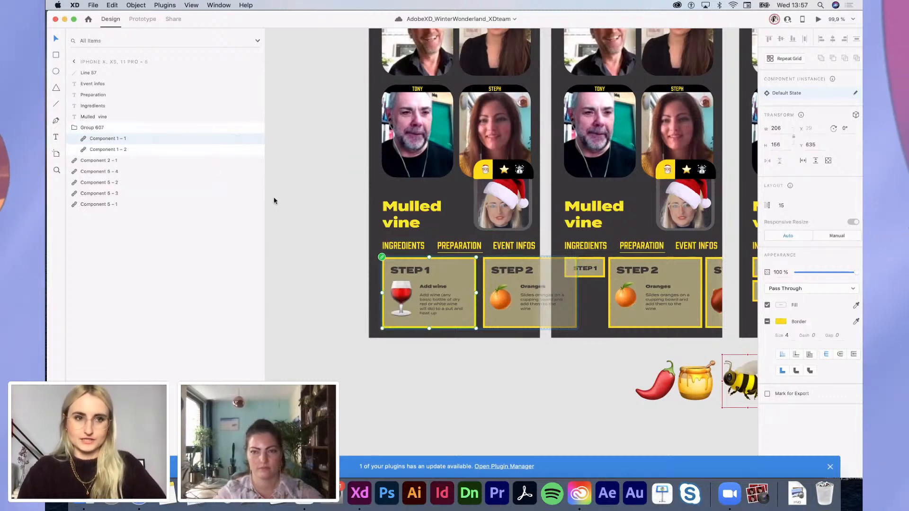
pyautogui.doubleClick(100, 138)
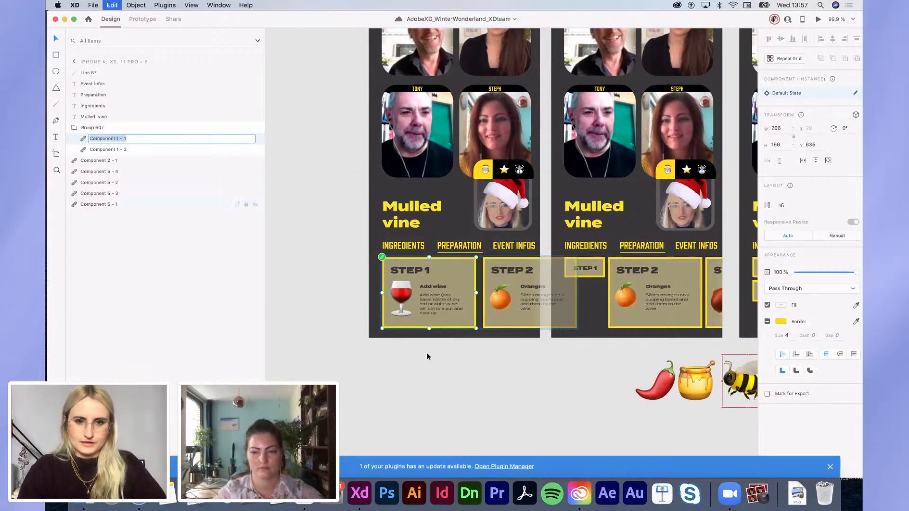
pyautogui.click(508, 298)
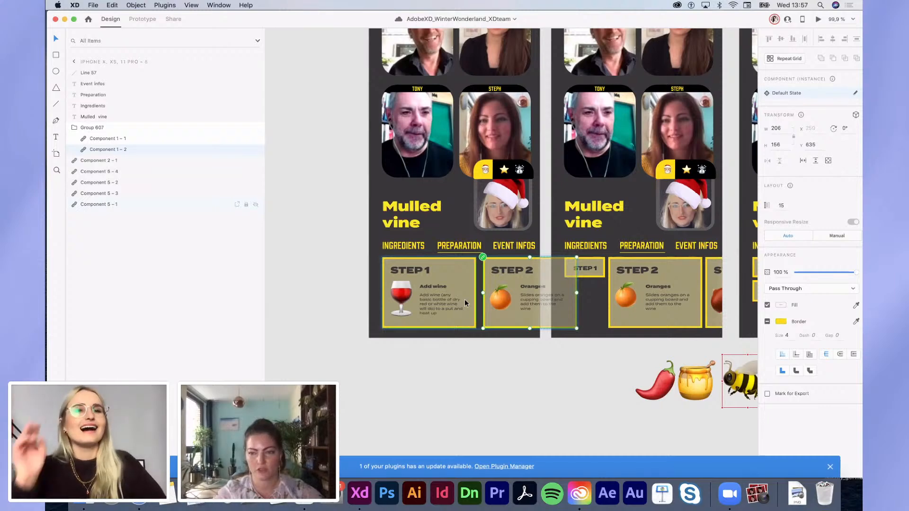
pyautogui.press('Escape')
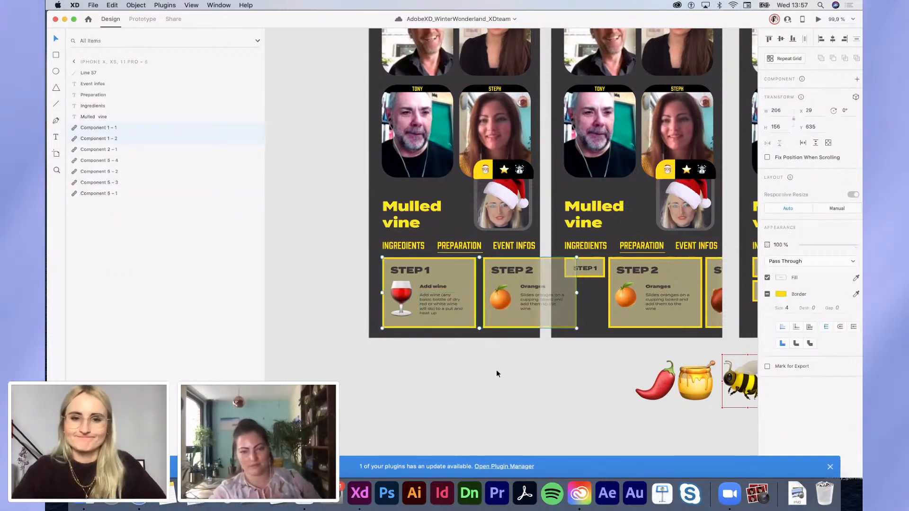
pyautogui.click(496, 370)
pyautogui.click(488, 284)
pyautogui.click(447, 298)
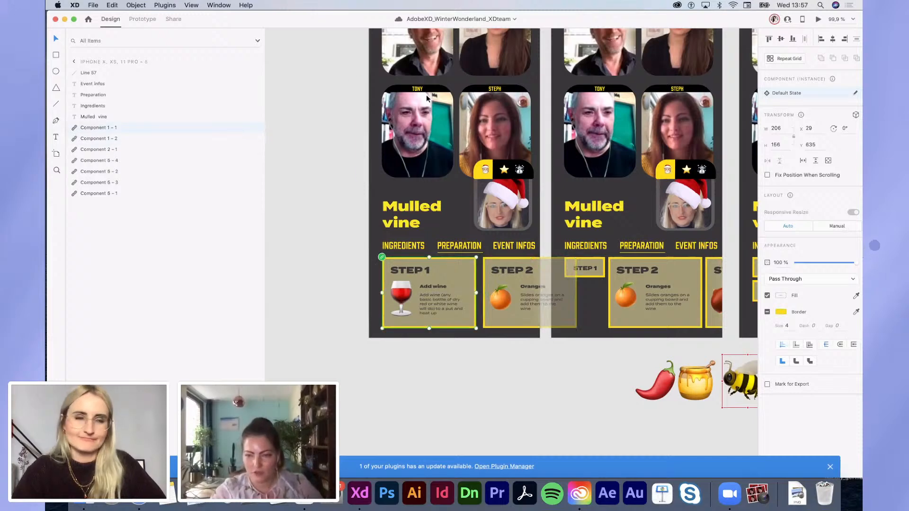
pyautogui.click(140, 19)
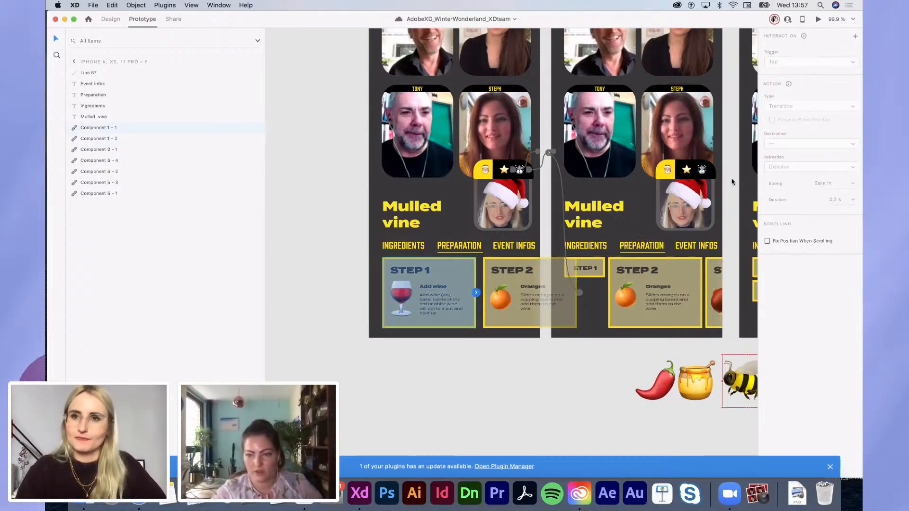
pyautogui.click(818, 20)
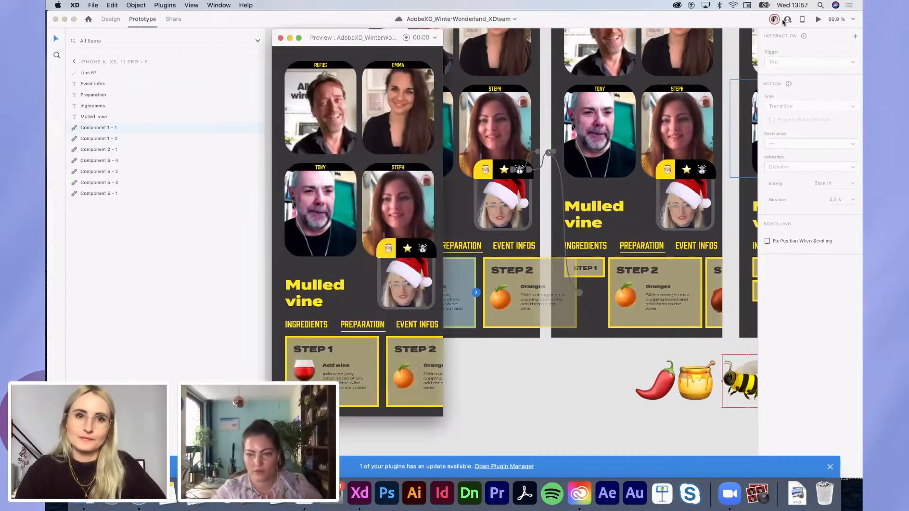
pyautogui.click(424, 365)
pyautogui.click(432, 371)
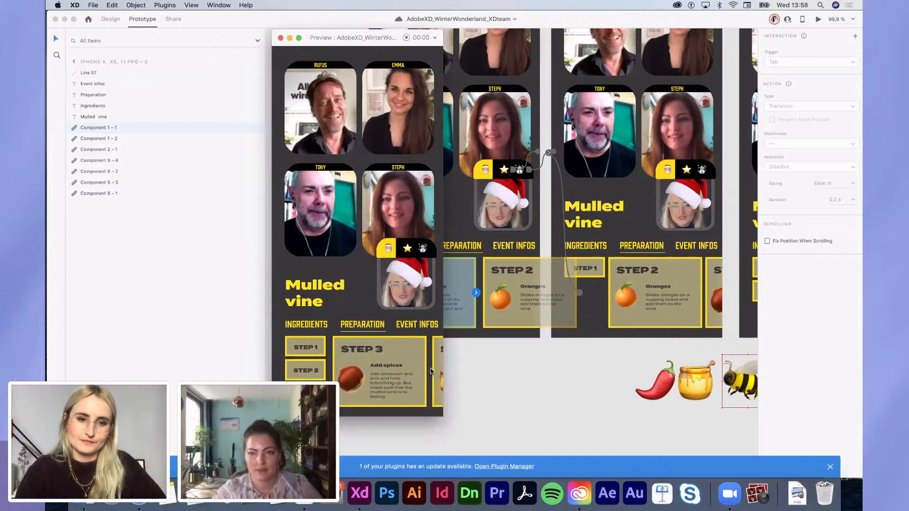
pyautogui.click(316, 371)
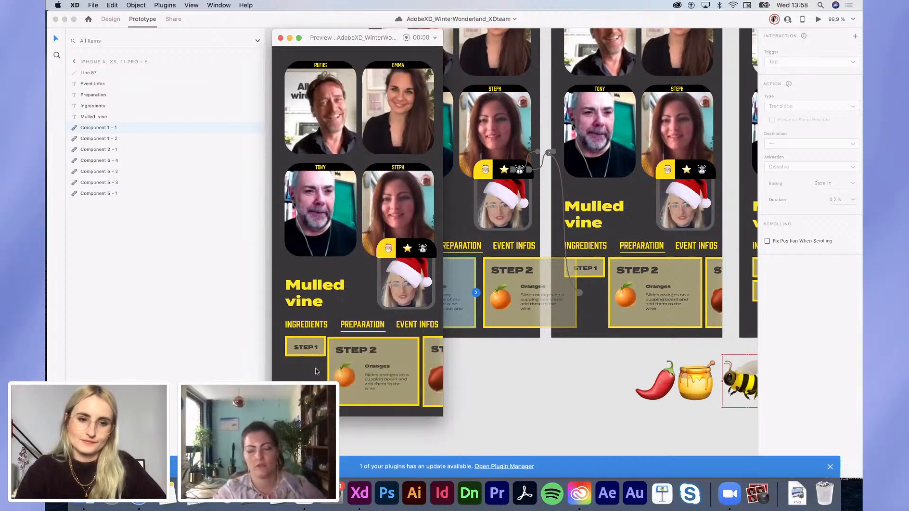
pyautogui.click(307, 349)
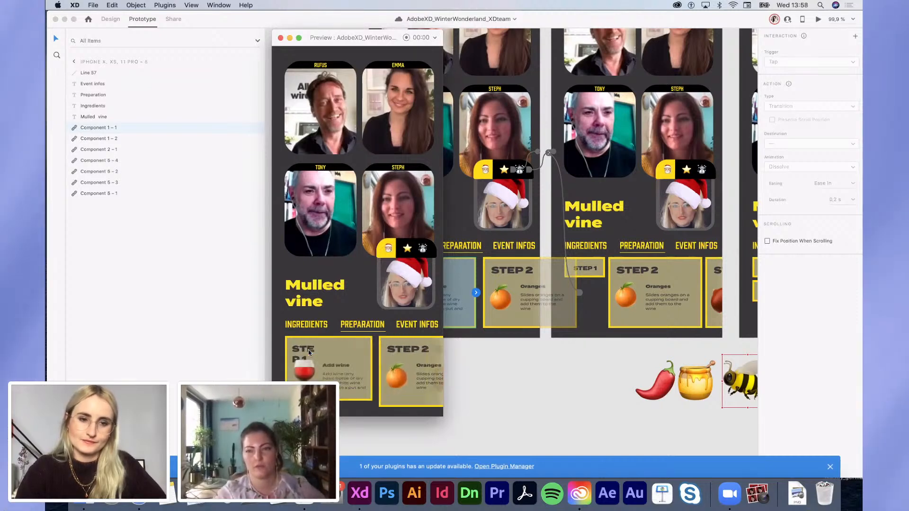
pyautogui.click(411, 375)
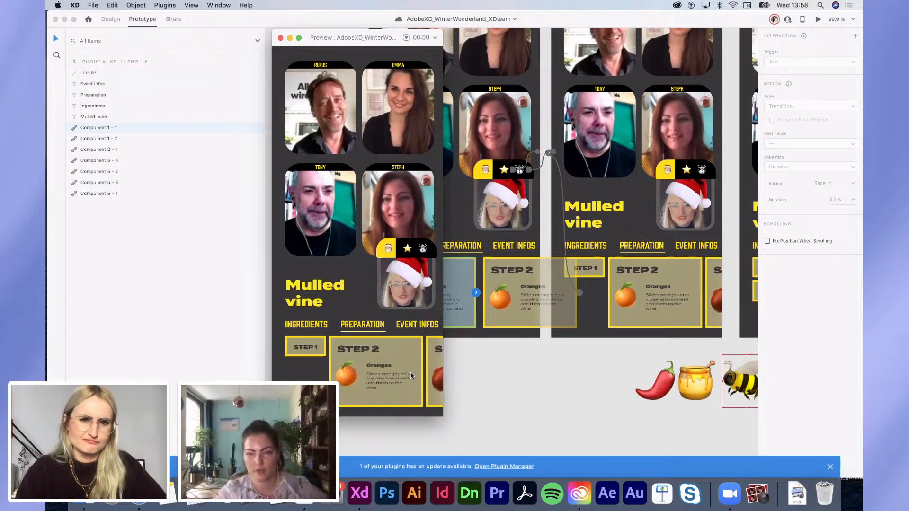
pyautogui.click(279, 38)
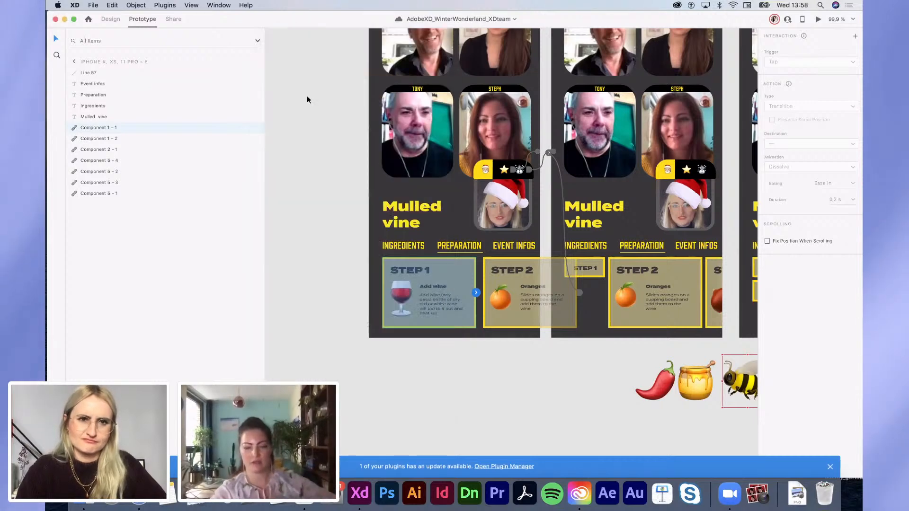
# Step: Name the STEP 1 card layers on the first two artboards step_1_vine
pyautogui.doubleClick(94, 128)
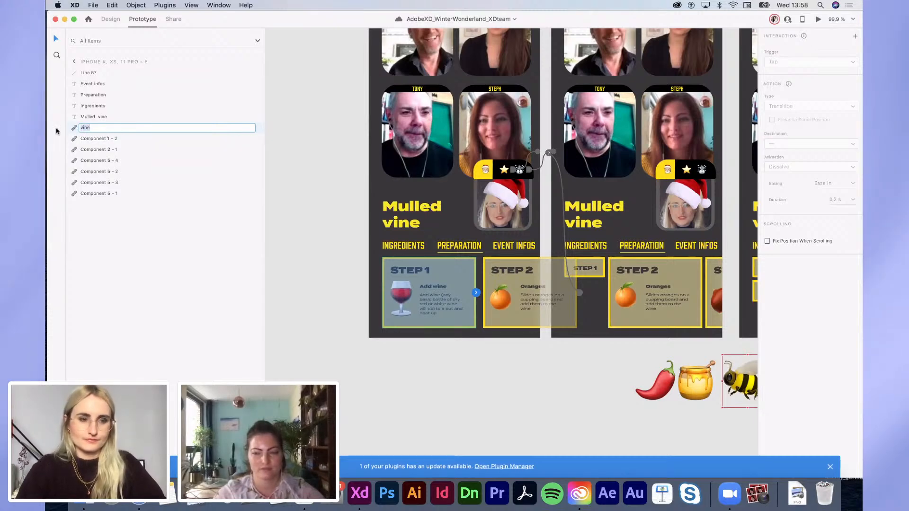
pyautogui.doubleClick(91, 127)
pyautogui.press('super+c')
pyautogui.click(458, 363)
pyautogui.hscroll(3, 458, 363)
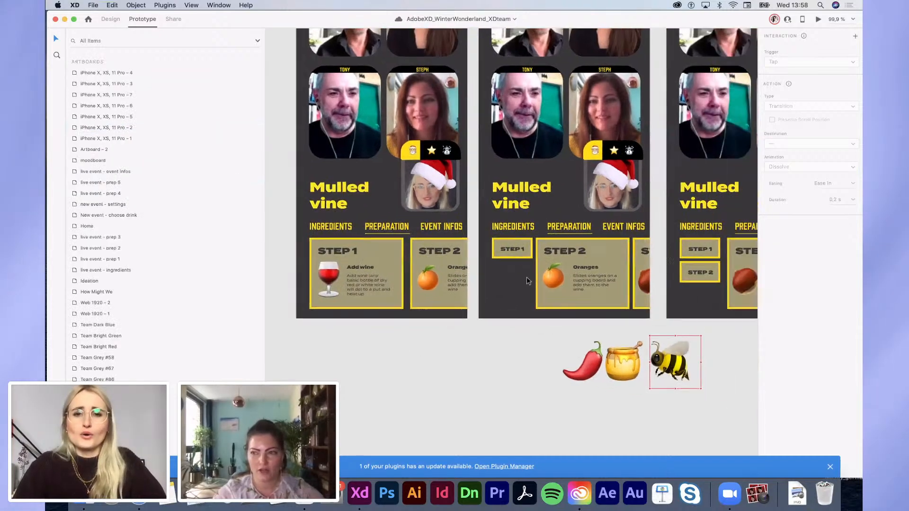
pyautogui.click(510, 255)
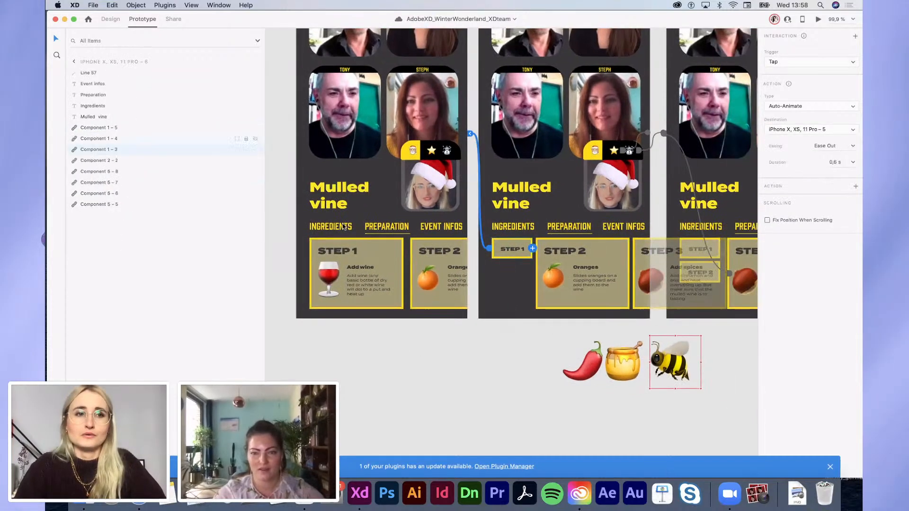
pyautogui.doubleClick(93, 149)
pyautogui.press('super+v')
pyautogui.click(326, 373)
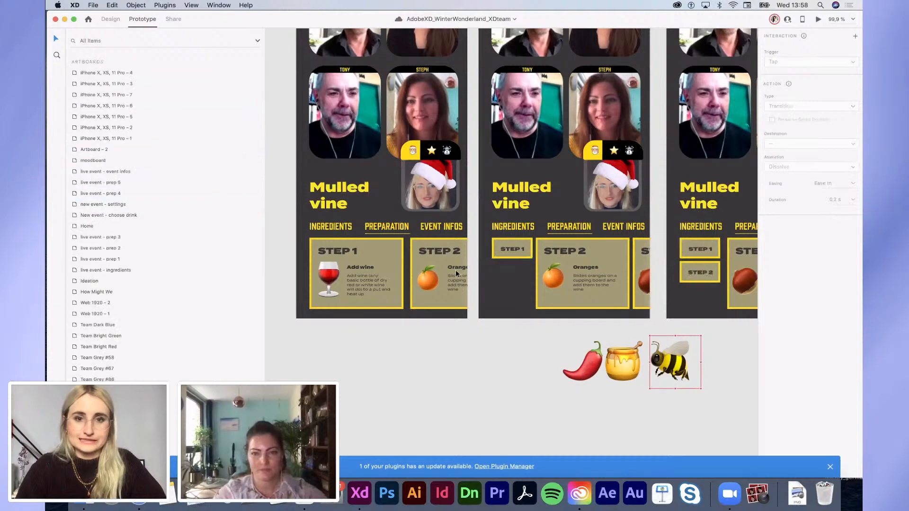
# Step: Rename the STEP 2 card layers to step_2_orange
pyautogui.click(447, 271)
pyautogui.doubleClick(100, 139)
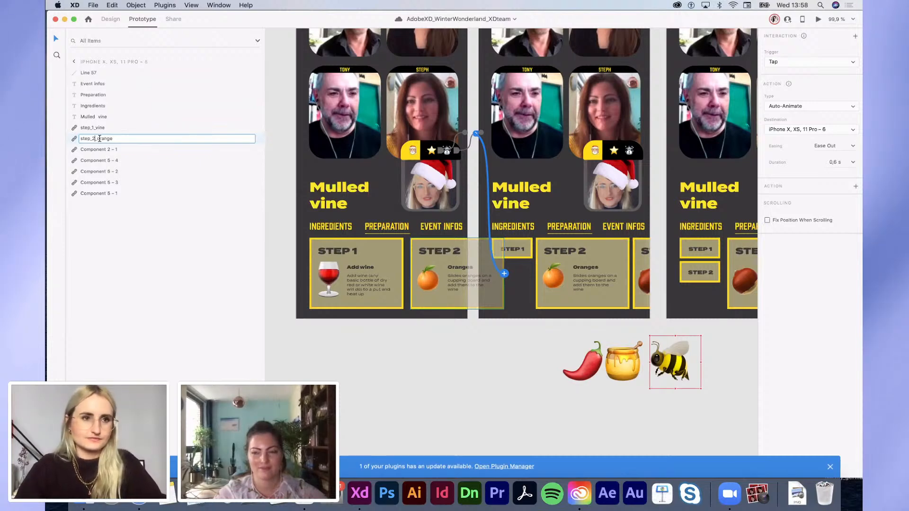
pyautogui.click(592, 278)
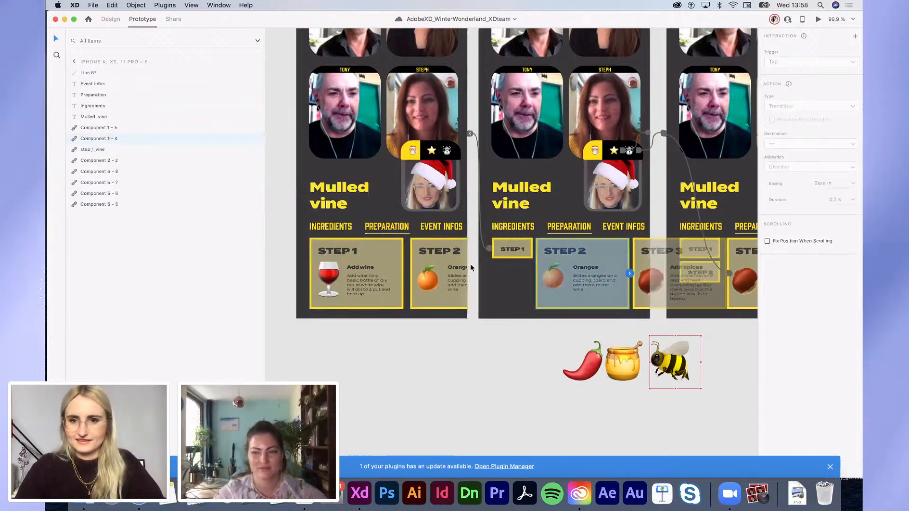
pyautogui.doubleClick(93, 139)
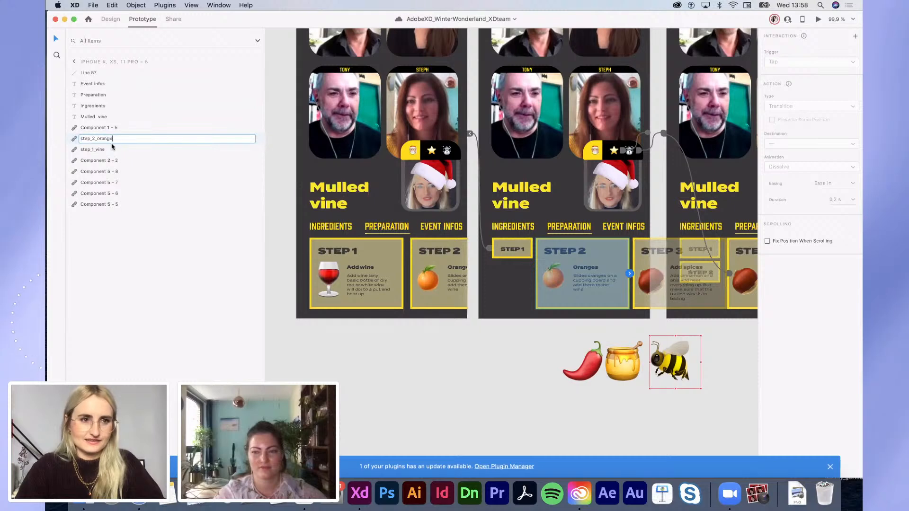
pyautogui.write('step_2_orange')
pyautogui.hscroll(3, 609, 288)
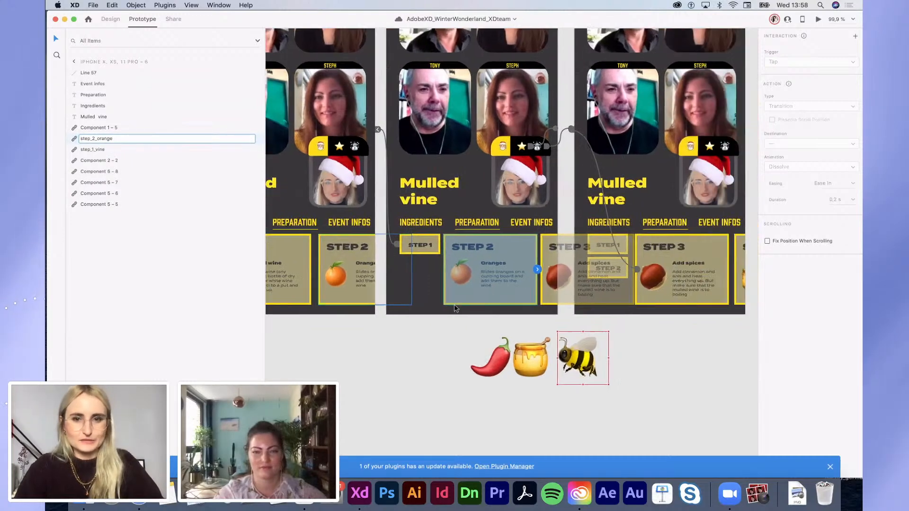
pyautogui.click(640, 331)
# Step: Name the third artboard's STEP 1 component layer step_1_vine
pyautogui.click(608, 269)
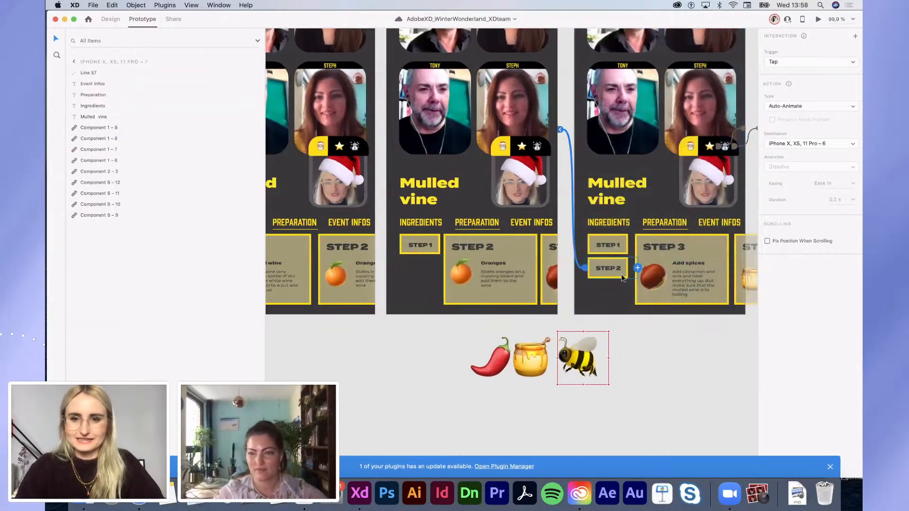
pyautogui.doubleClick(93, 149)
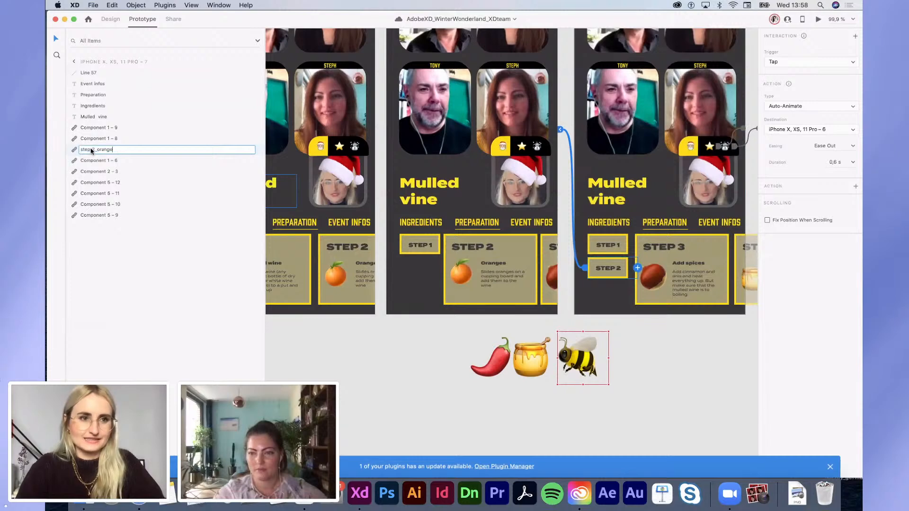
pyautogui.click(419, 249)
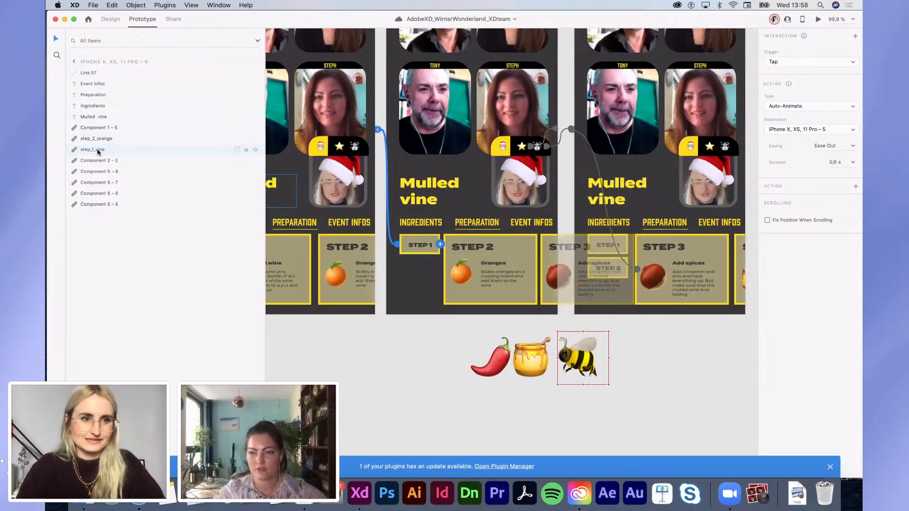
pyautogui.click(624, 236)
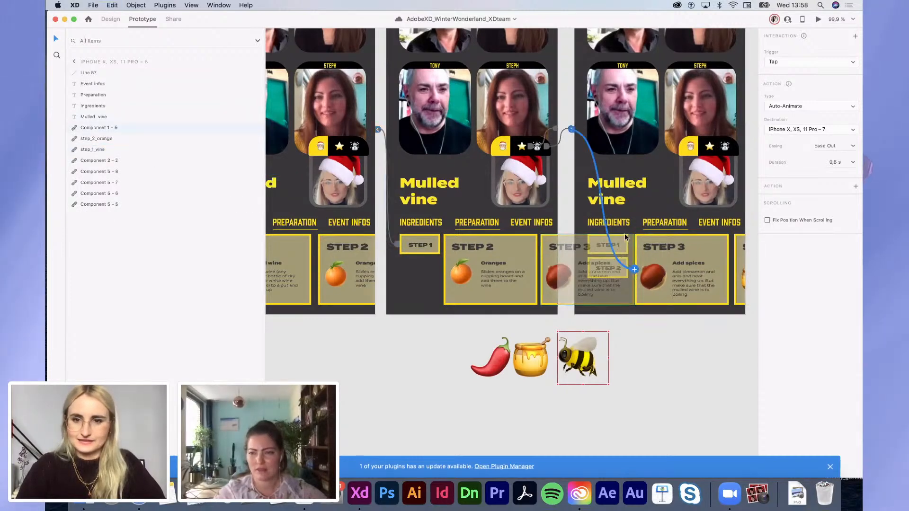
pyautogui.click(634, 382)
pyautogui.click(597, 243)
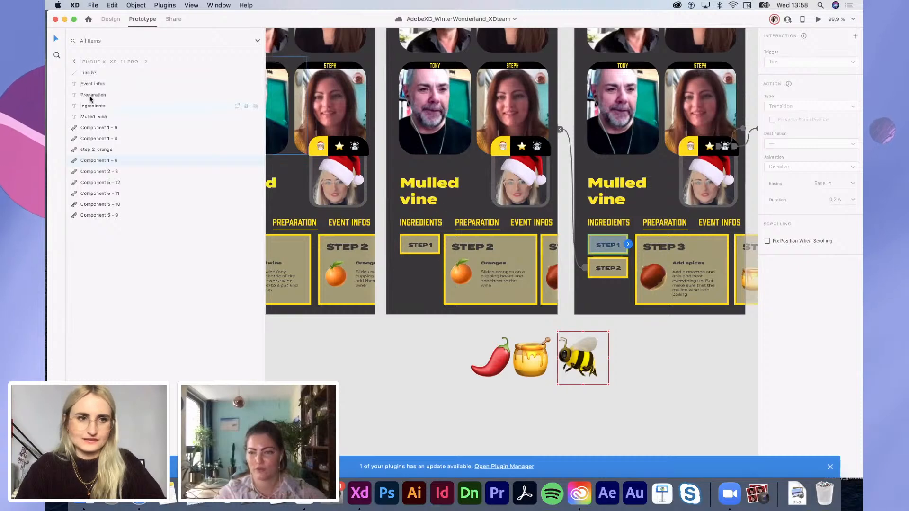
pyautogui.doubleClick(95, 160)
pyautogui.write('step_1_vine')
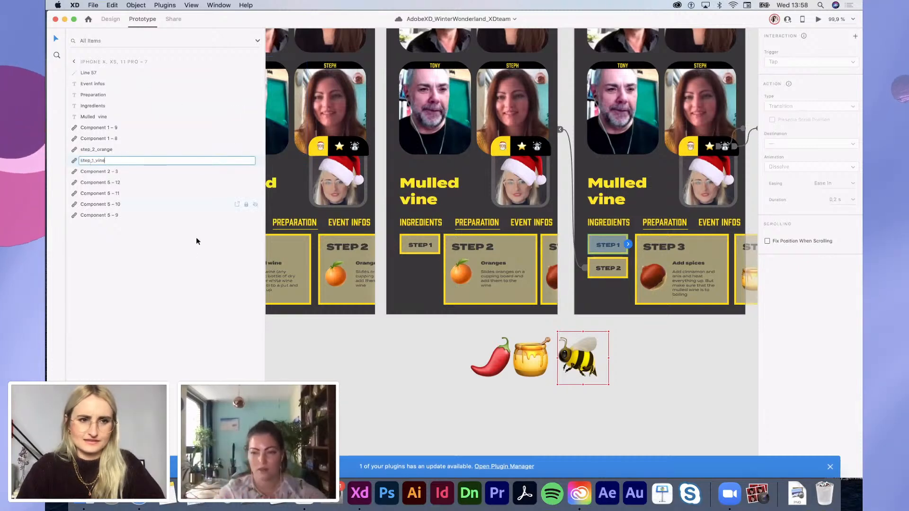
pyautogui.click(196, 237)
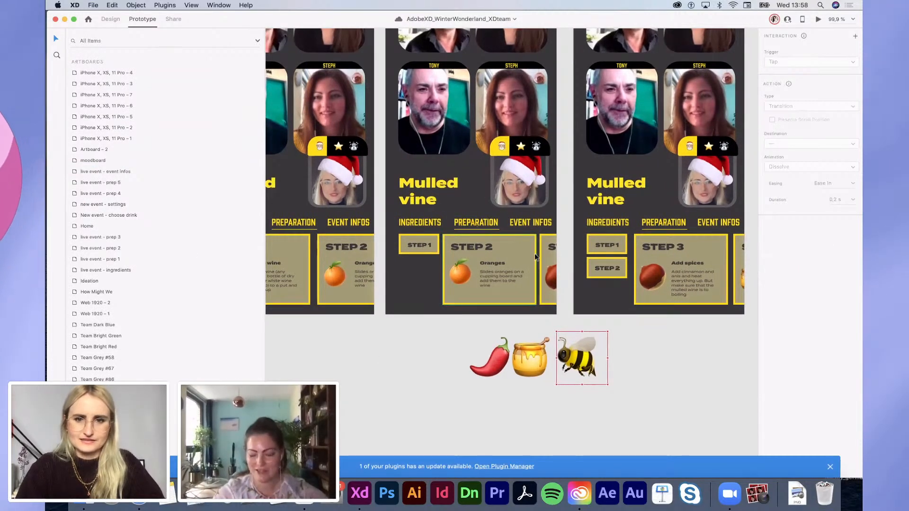
# Step: Start renaming the STEP 3 component layers on the middle and right artboards
pyautogui.click(542, 257)
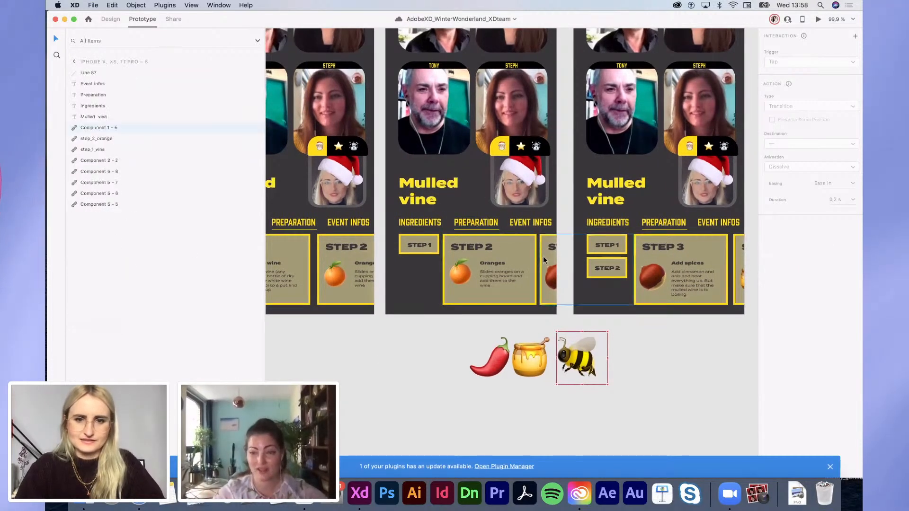
pyautogui.doubleClick(95, 127)
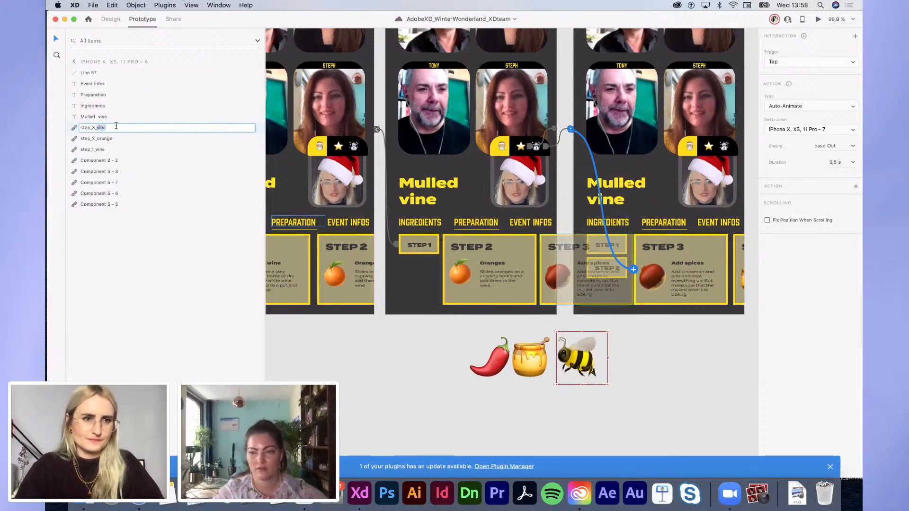
pyautogui.click(323, 336)
pyautogui.hscroll(6, 474, 213)
pyautogui.click(513, 275)
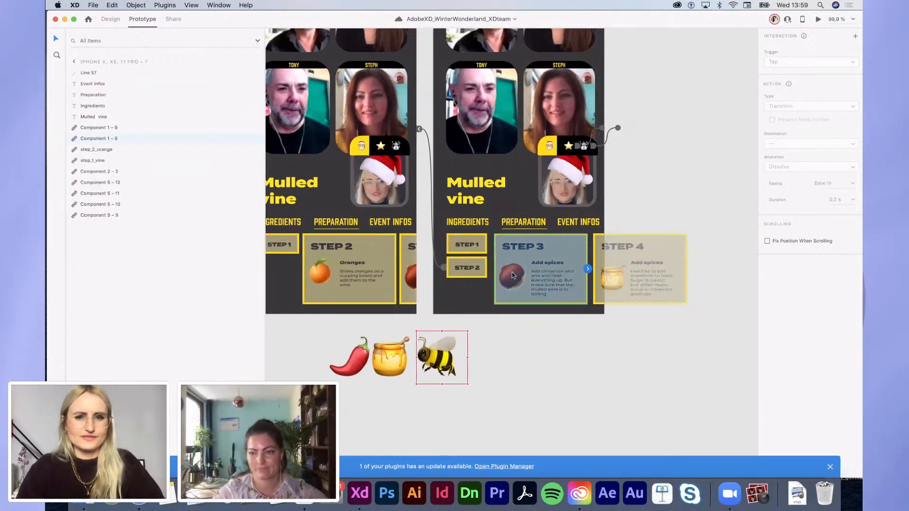
pyautogui.doubleClick(107, 138)
pyautogui.write('step_1_vine')
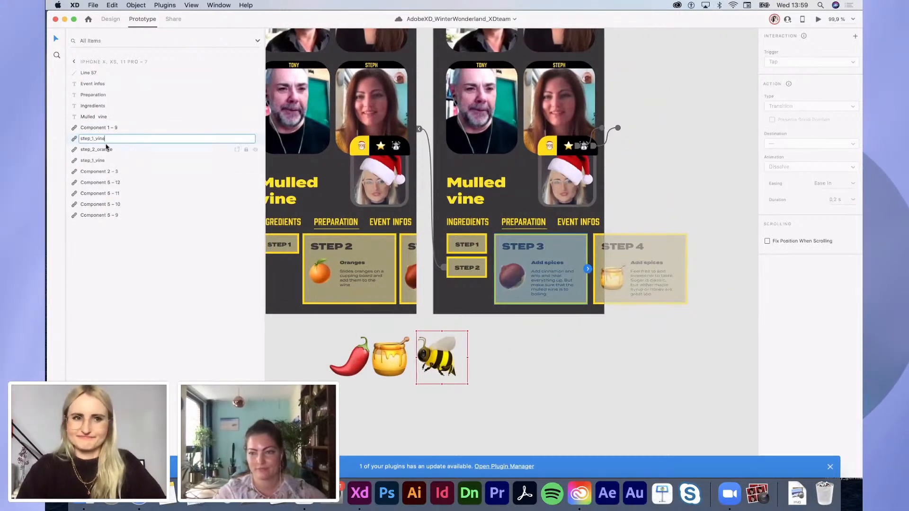
# Step: Paste the step_3_spices name onto the remaining STEP 3 card layers
pyautogui.hscroll(-2, 447, 277)
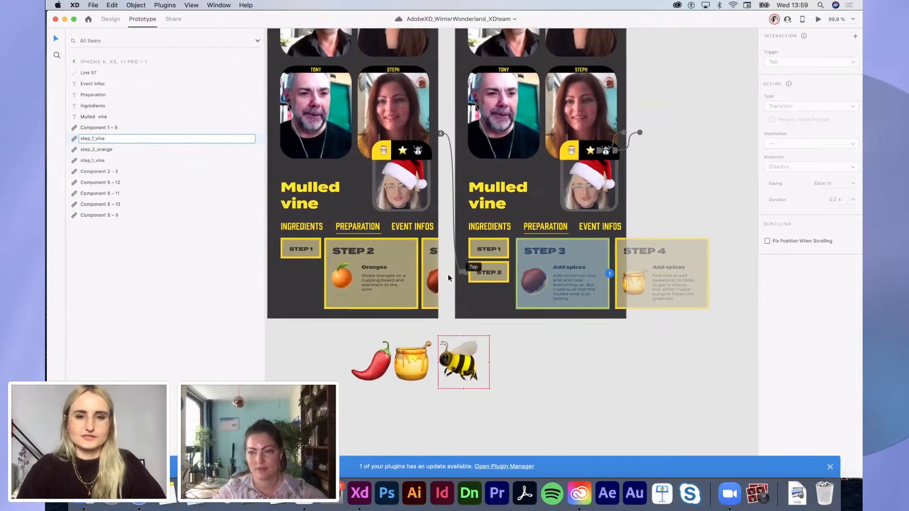
pyautogui.click(431, 271)
pyautogui.doubleClick(95, 127)
pyautogui.press('super+c')
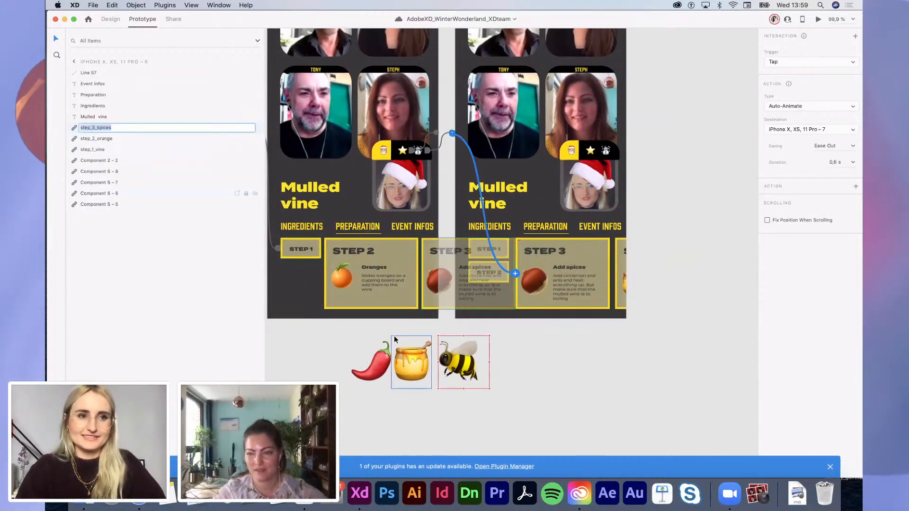
pyautogui.click(563, 284)
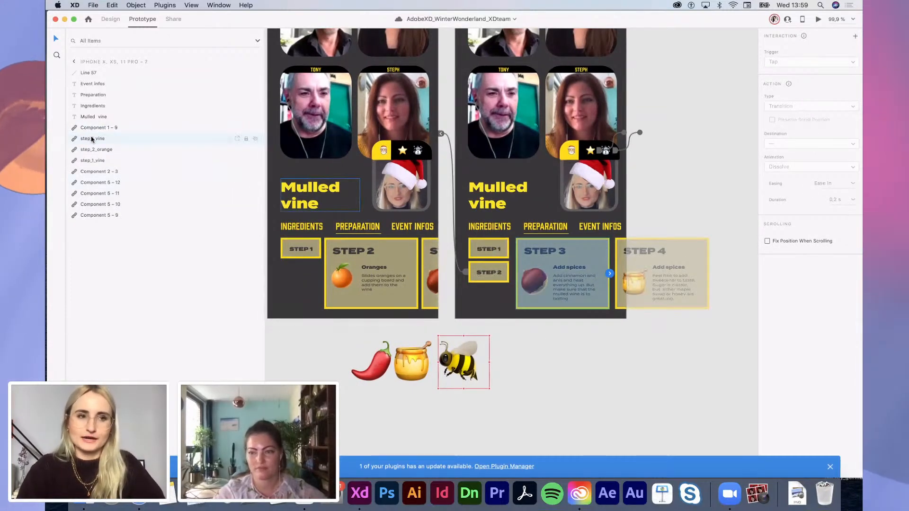
pyautogui.doubleClick(93, 139)
pyautogui.press('super+v')
pyautogui.hscroll(-4, 391, 319)
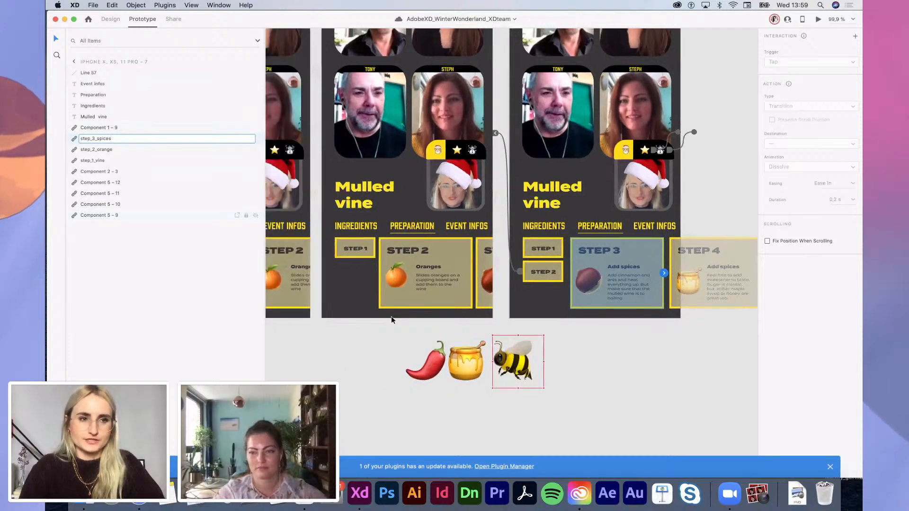
pyautogui.scroll(-5, 391, 316)
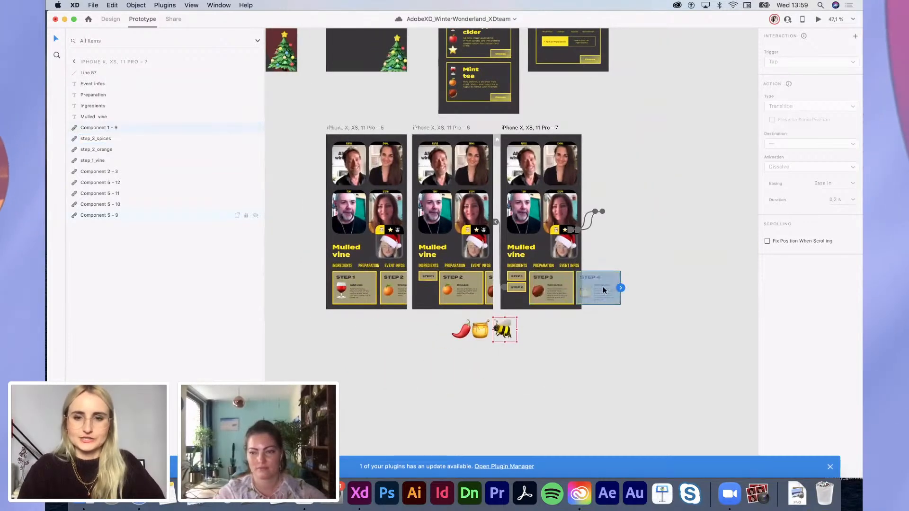
# Step: Rename Component 1 – 9 to step_4_honey, then preview the first Mulled vine artboard
pyautogui.doubleClick(114, 129)
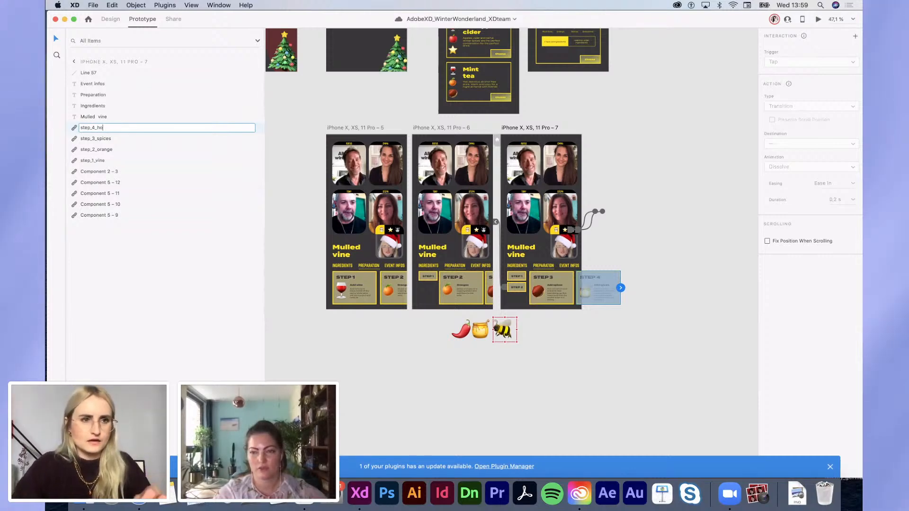
pyautogui.write('step_4_honey')
pyautogui.press('Return')
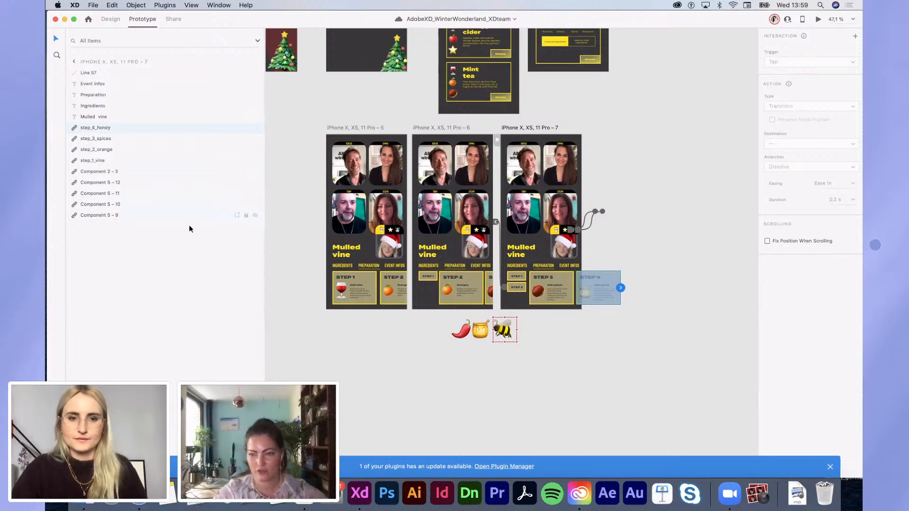
pyautogui.click(366, 219)
pyautogui.click(818, 19)
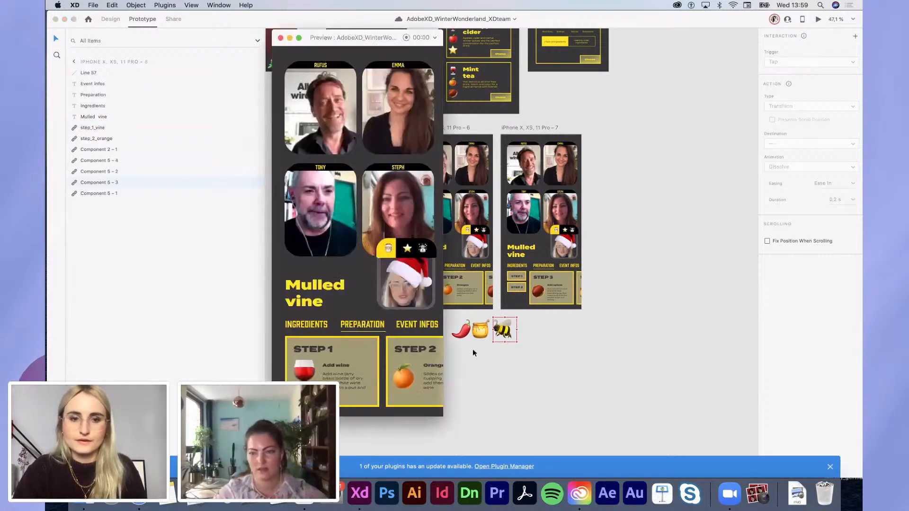
# Step: Tap the preview from STEP 1 through STEP 3, then close it and pan the canvas
pyautogui.click(408, 379)
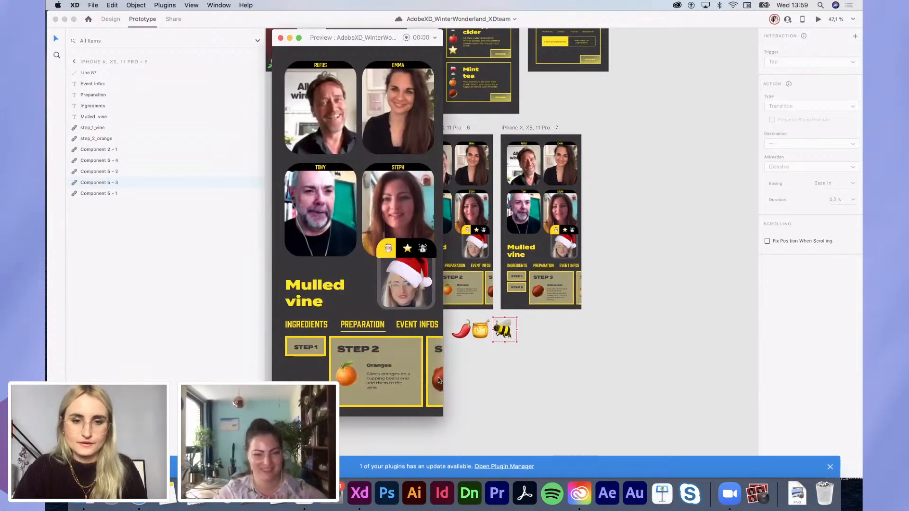
pyautogui.click(439, 377)
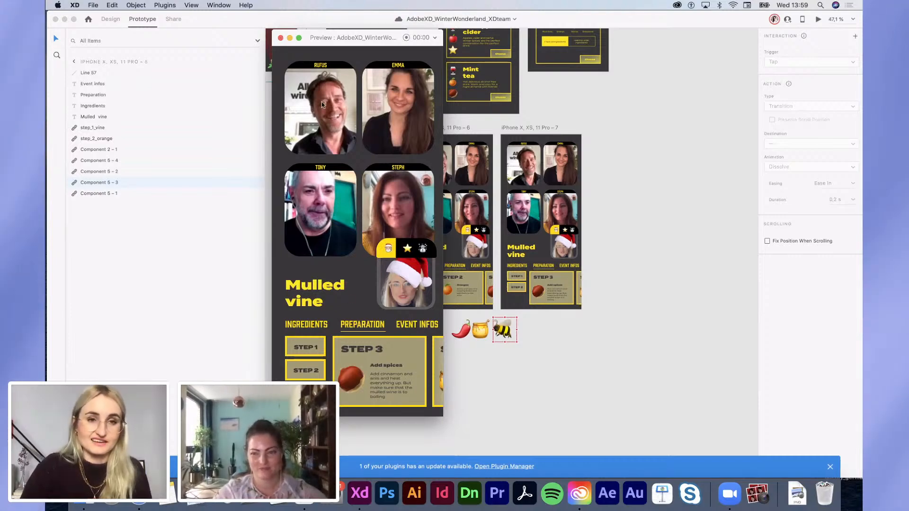
pyautogui.click(280, 39)
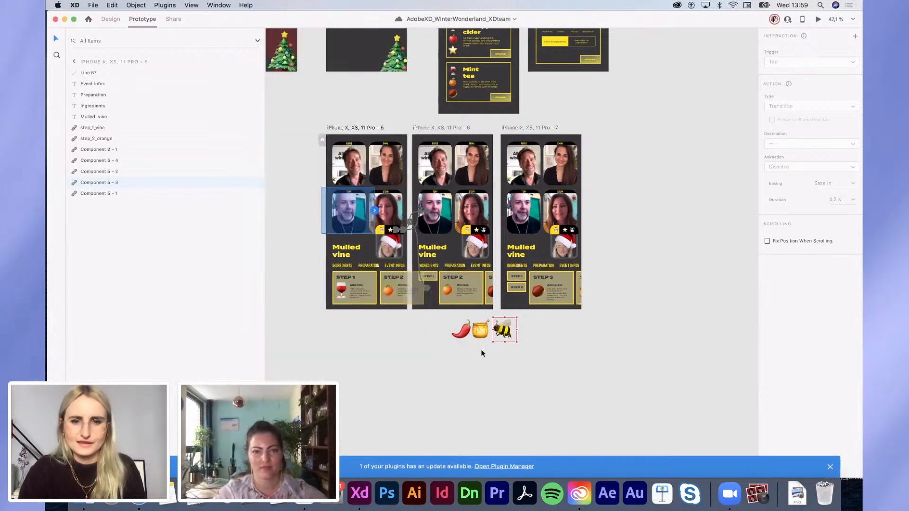
pyautogui.scroll(4, 481, 349)
pyautogui.hscroll(-2, 481, 350)
pyautogui.scroll(-5, 481, 353)
pyautogui.hscroll(-1, 481, 353)
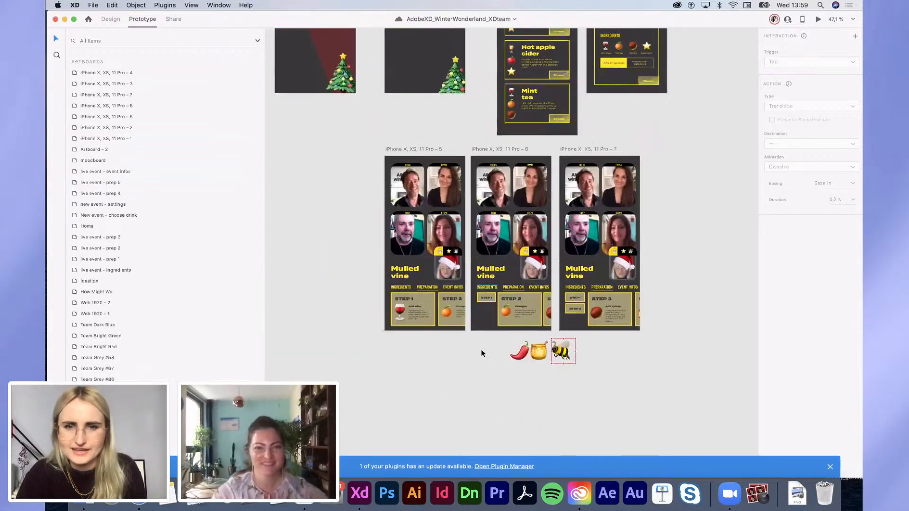
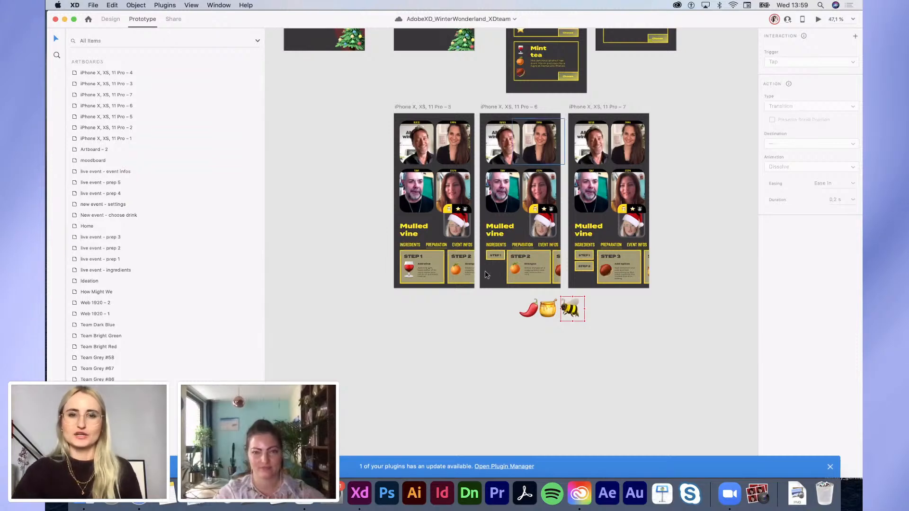
# Step: Launch a desktop preview of artboard iPhone X, XS, 11 Pro – 5
pyautogui.scroll(5, 485, 270)
pyautogui.click(369, 247)
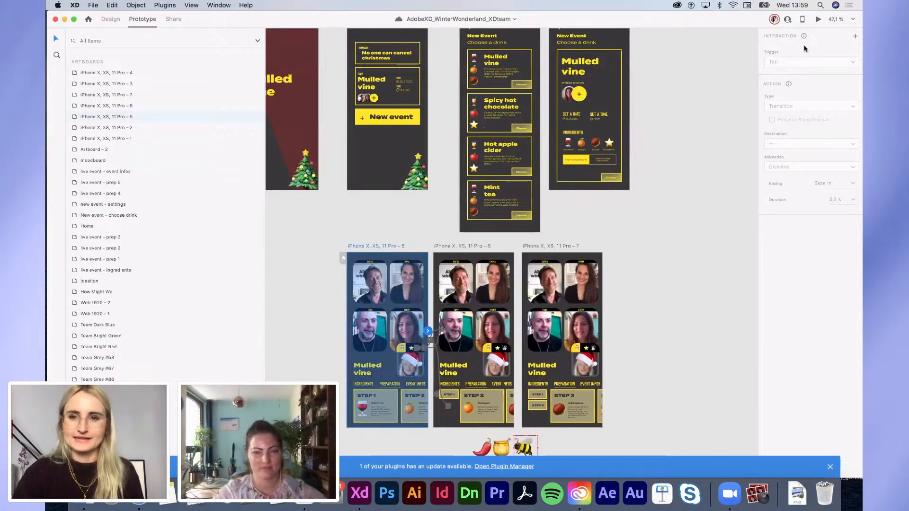
pyautogui.click(818, 19)
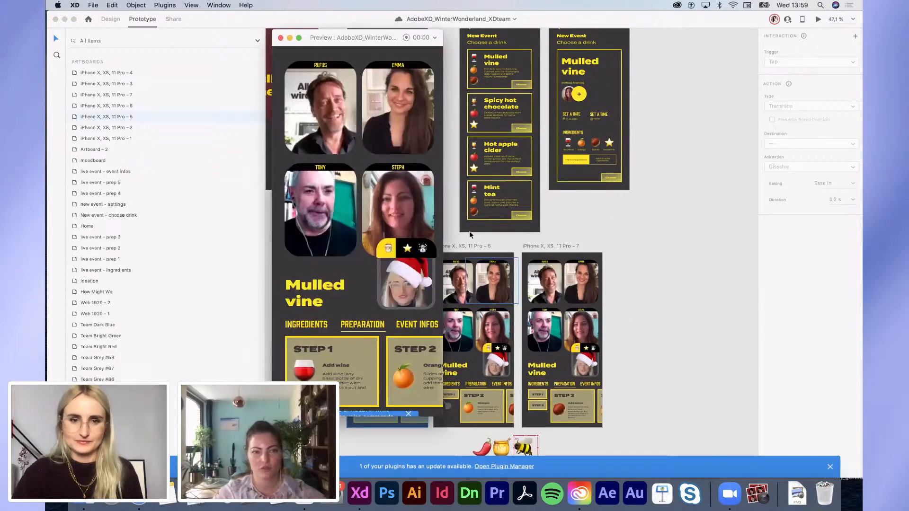
# Step: Cycle the face card through the star crown, snowman and Santa hat filters, ending on the star crown
pyautogui.click(408, 249)
pyautogui.click(423, 248)
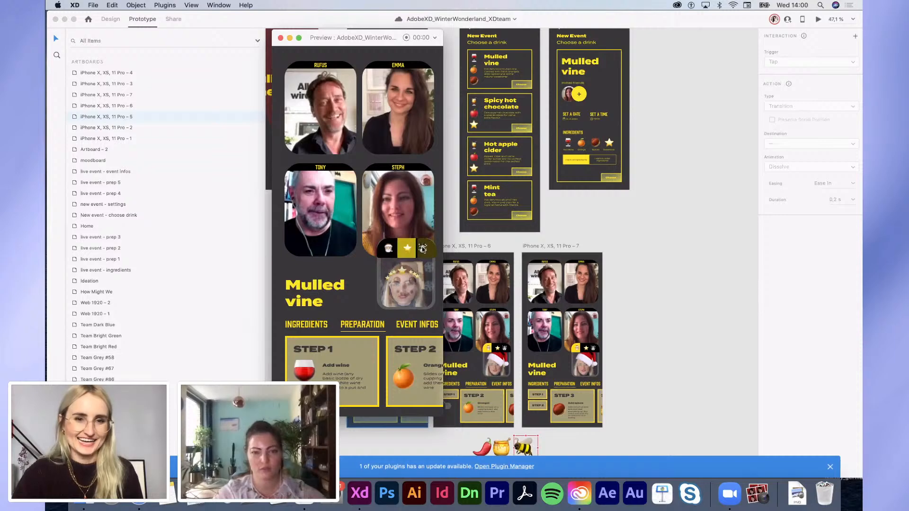
pyautogui.click(409, 250)
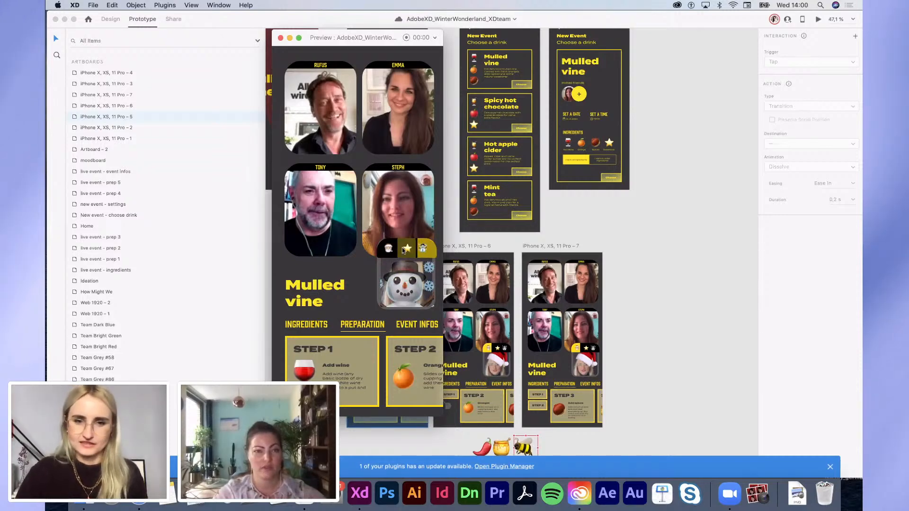
pyautogui.click(388, 249)
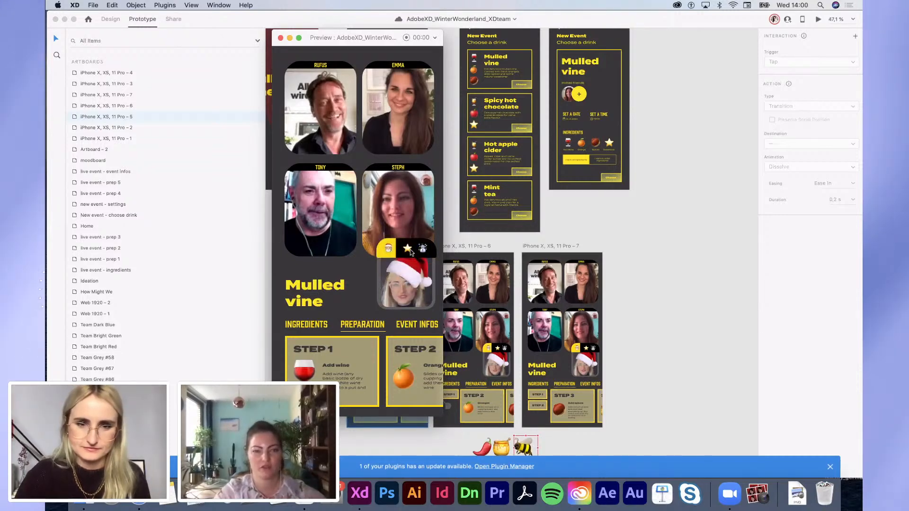
pyautogui.click(409, 249)
pyautogui.click(419, 250)
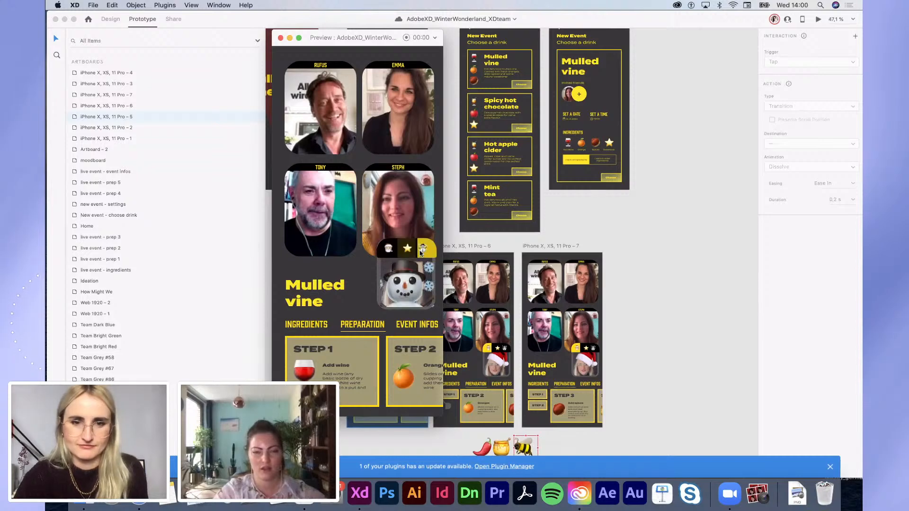
pyautogui.click(410, 251)
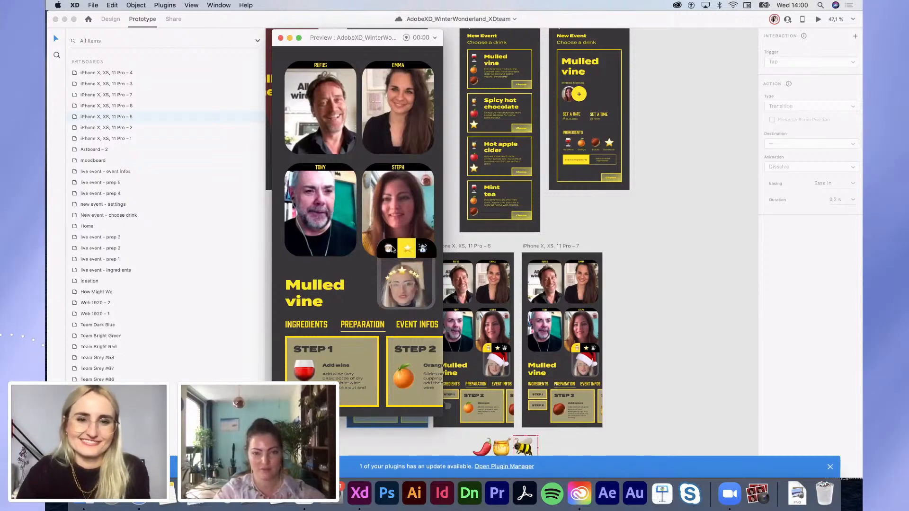
pyautogui.click(389, 248)
pyautogui.click(407, 250)
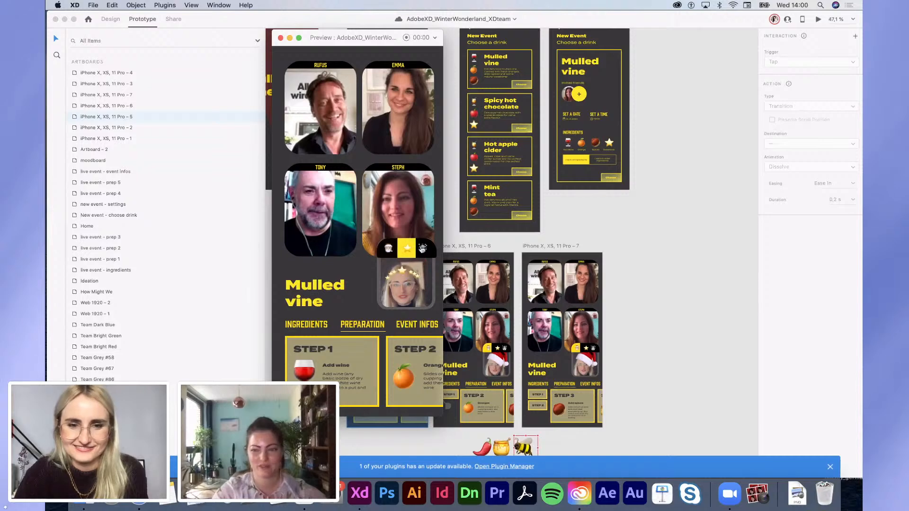
pyautogui.click(422, 248)
pyautogui.click(404, 249)
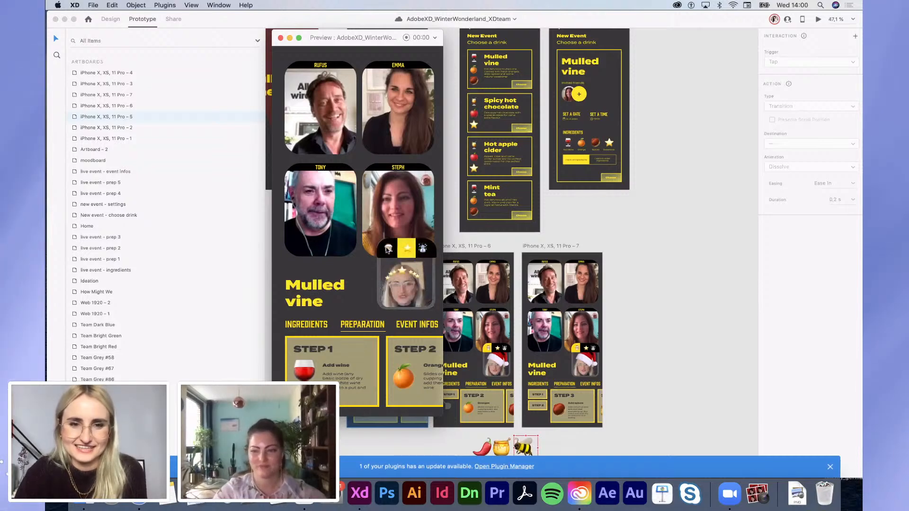
pyautogui.click(387, 250)
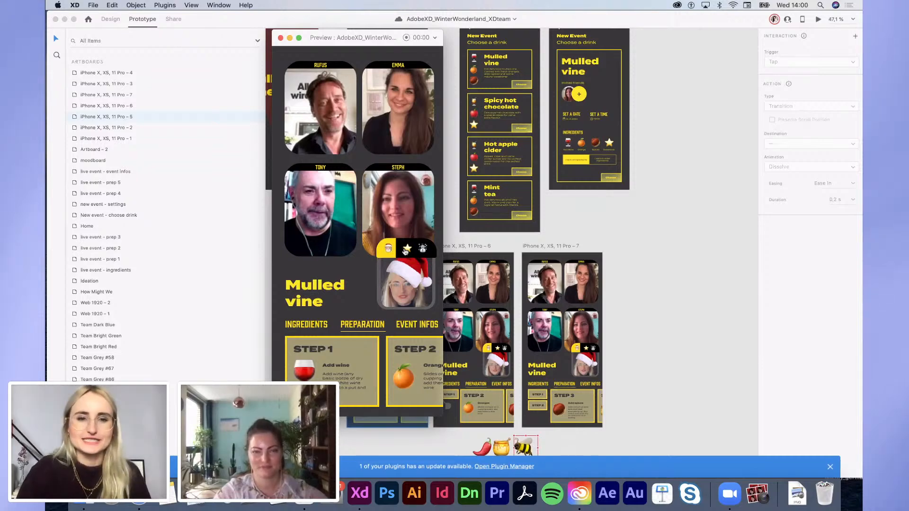
pyautogui.click(407, 248)
pyautogui.click(425, 250)
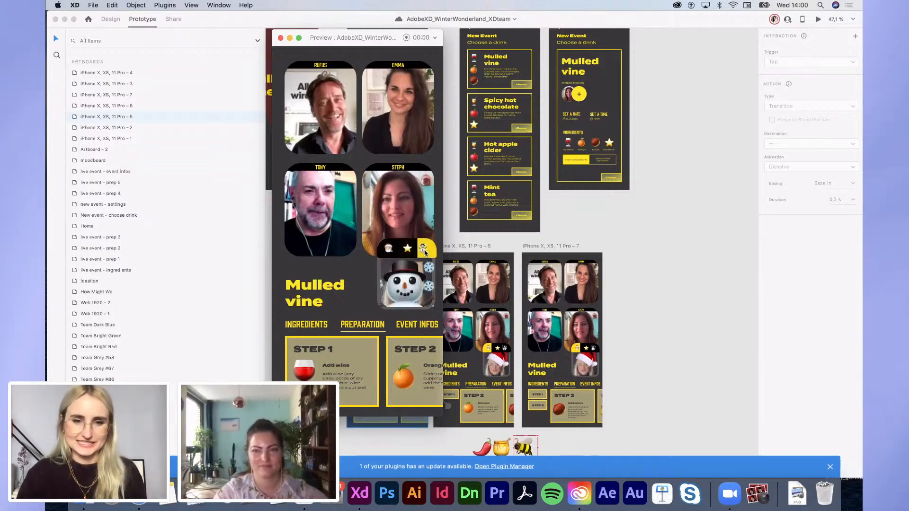
pyautogui.click(408, 249)
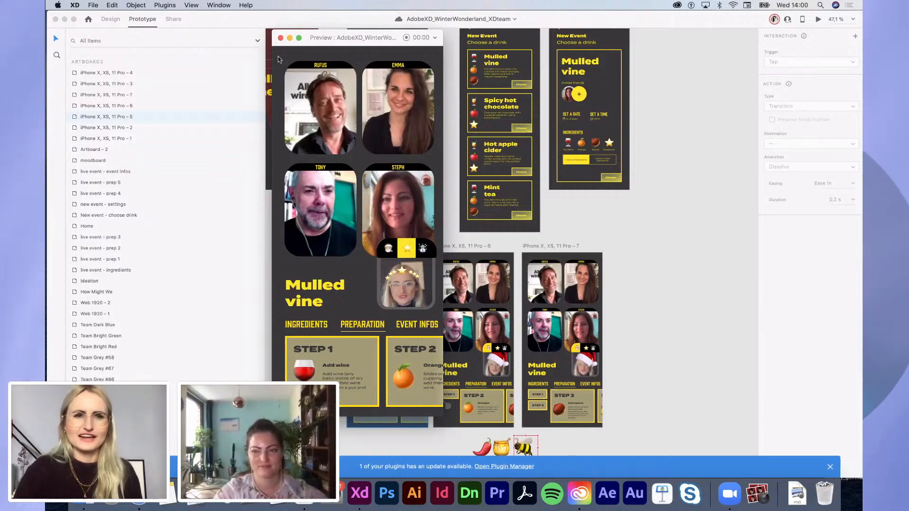
# Step: Close the preview and select the top-left video tile in artboard 5
pyautogui.click(280, 37)
pyautogui.hscroll(-2, 422, 247)
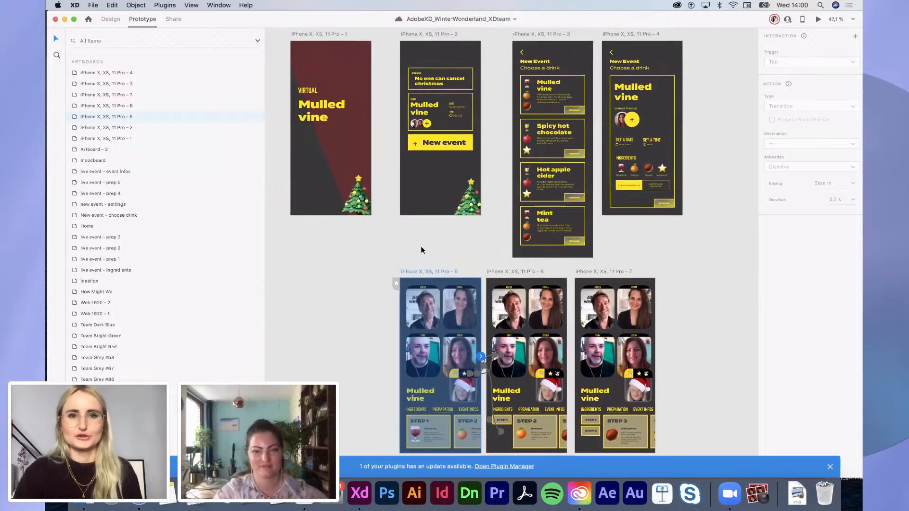
pyautogui.scroll(3, 421, 250)
pyautogui.scroll(-5, 422, 249)
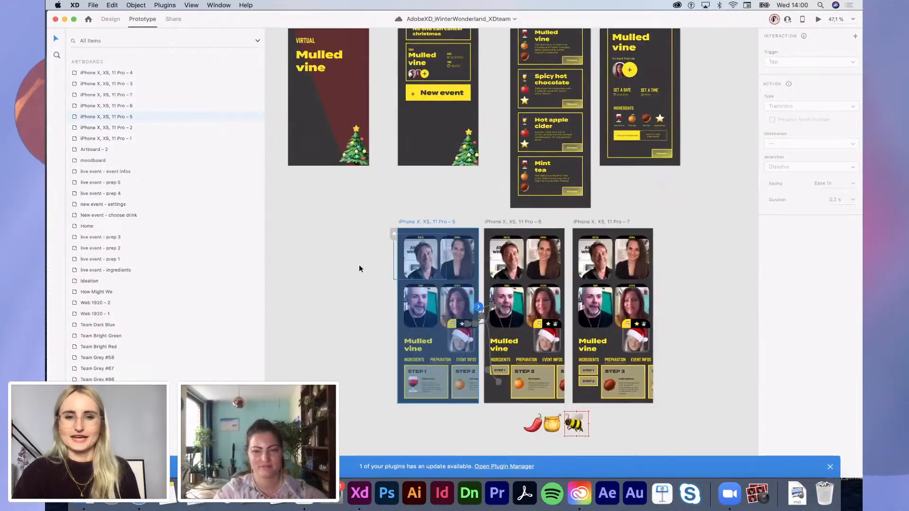
pyautogui.scroll(3, 425, 305)
pyautogui.click(423, 223)
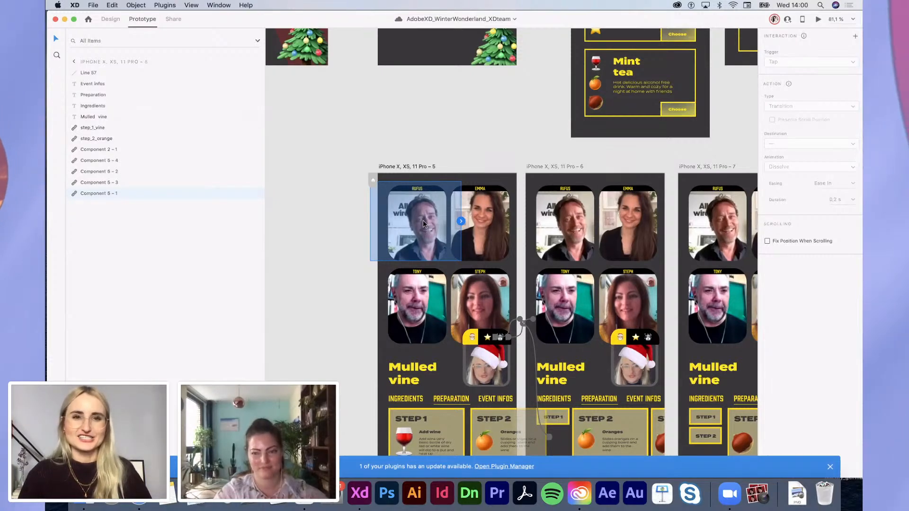
pyautogui.scroll(-5, 422, 220)
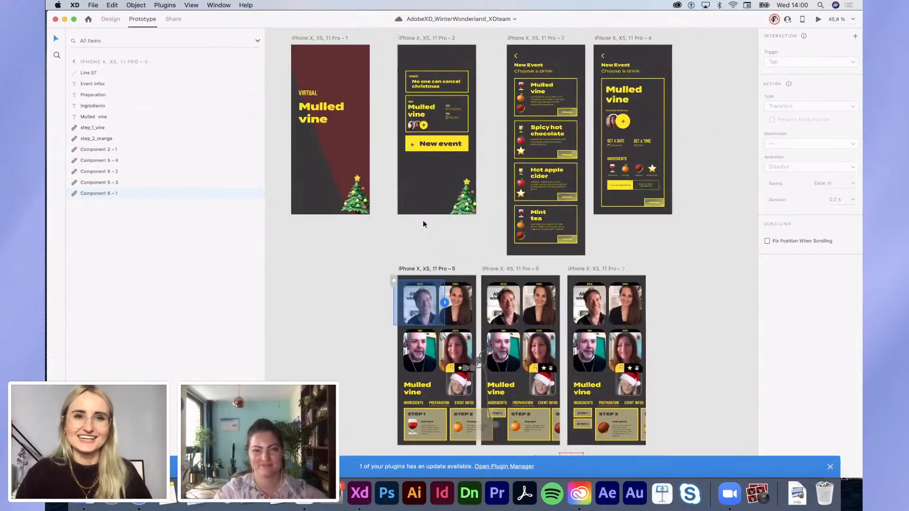
pyautogui.scroll(5, 423, 221)
pyautogui.scroll(3, 422, 220)
# Step: Paste the grinch-1 moodboard image into artboard 5 and position it on the top-right video tile
pyautogui.doubleClick(469, 152)
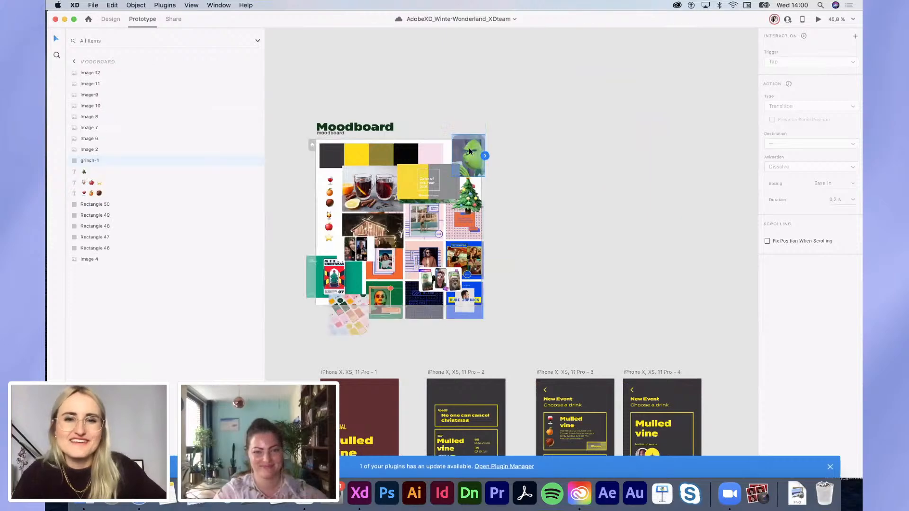
pyautogui.scroll(-10, 469, 151)
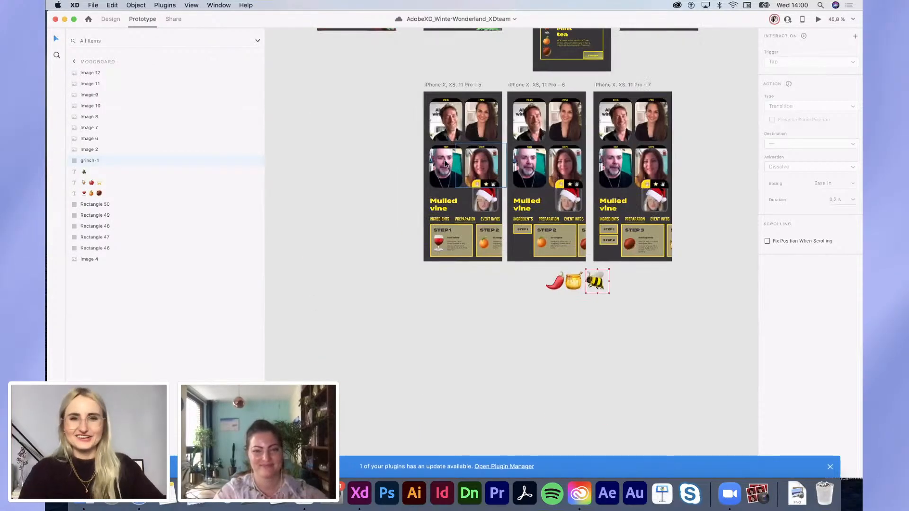
pyautogui.scroll(5, 447, 138)
pyautogui.scroll(3, 446, 137)
pyautogui.press('super+v')
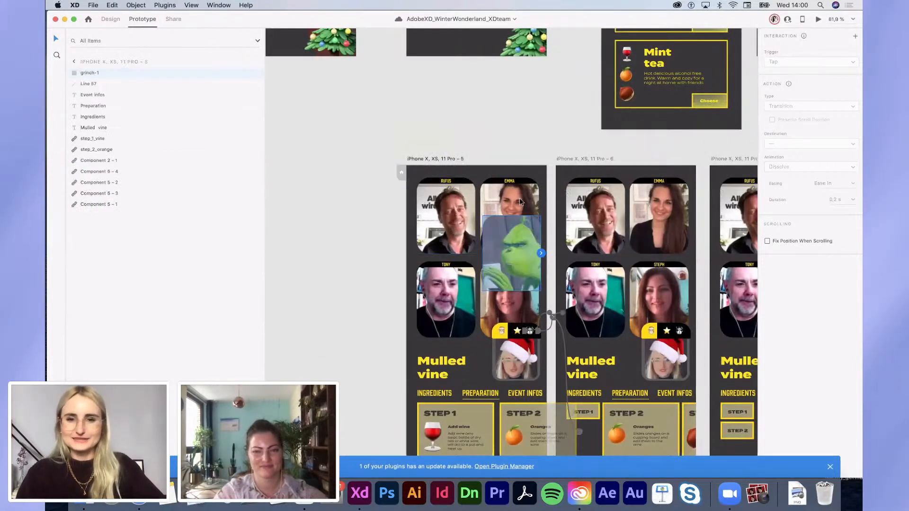
pyautogui.moveTo(534, 271); pyautogui.dragTo(532, 243)
pyautogui.scroll(5, 529, 232)
pyautogui.scroll(-3, 526, 255)
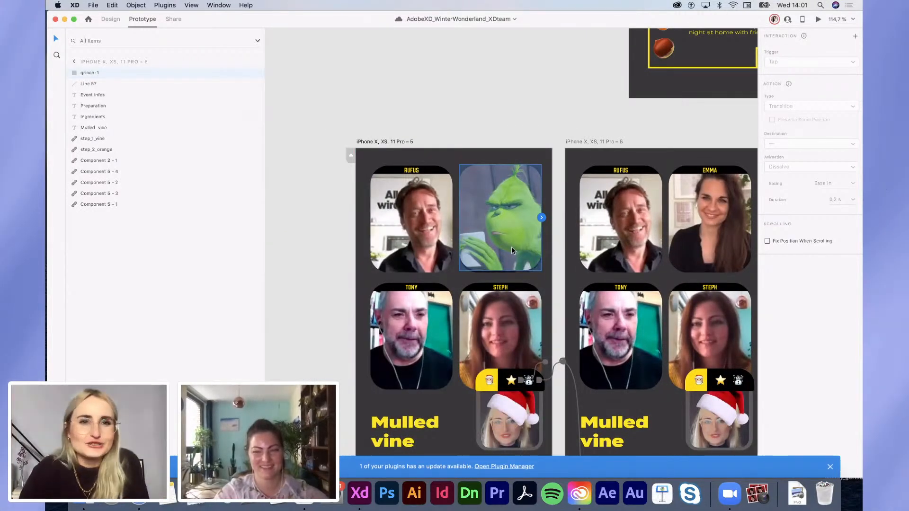
pyautogui.scroll(-5, 498, 206)
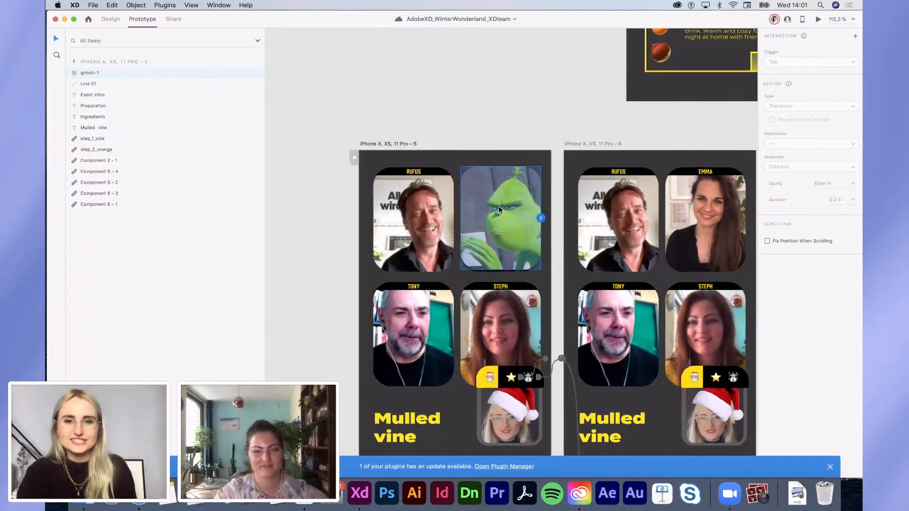
pyautogui.scroll(5, 499, 208)
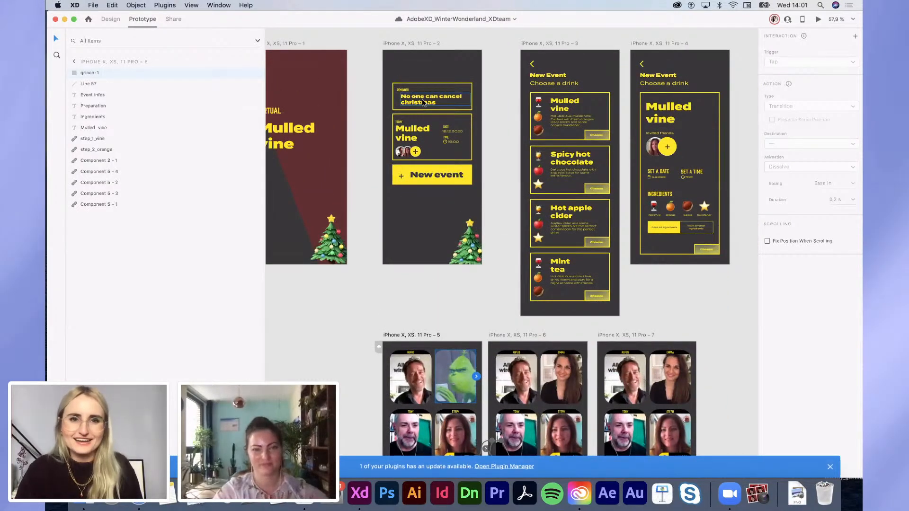
# Step: Copy a drink card's Choose button and paste it into screen 2's reminder card
pyautogui.scroll(5, 425, 103)
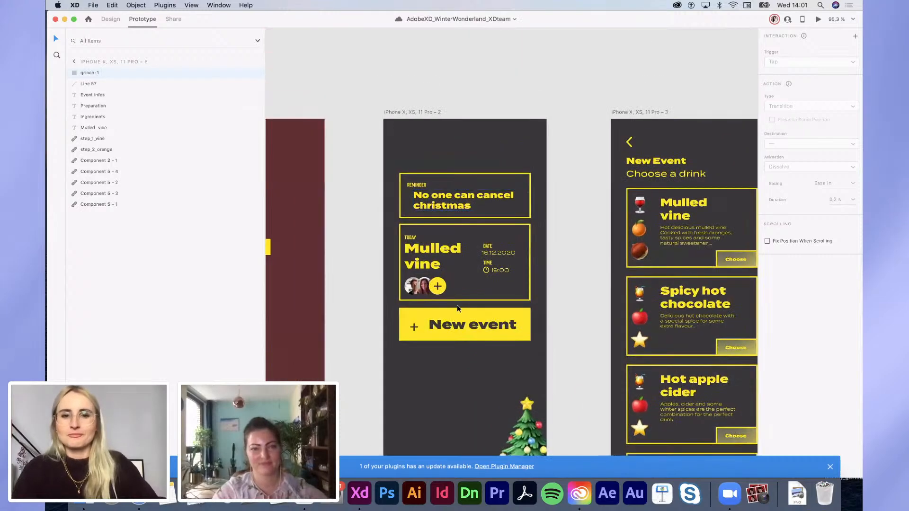
pyautogui.doubleClick(587, 190)
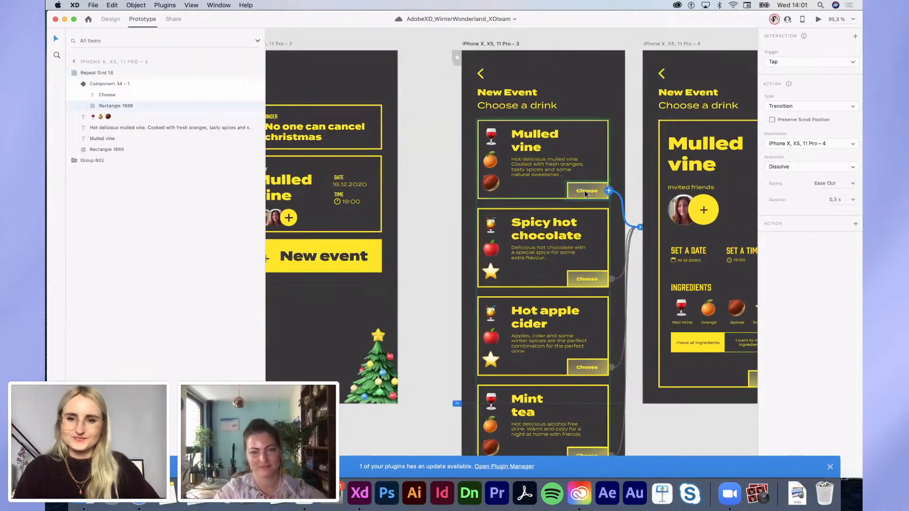
pyautogui.click(585, 192)
pyautogui.click(111, 19)
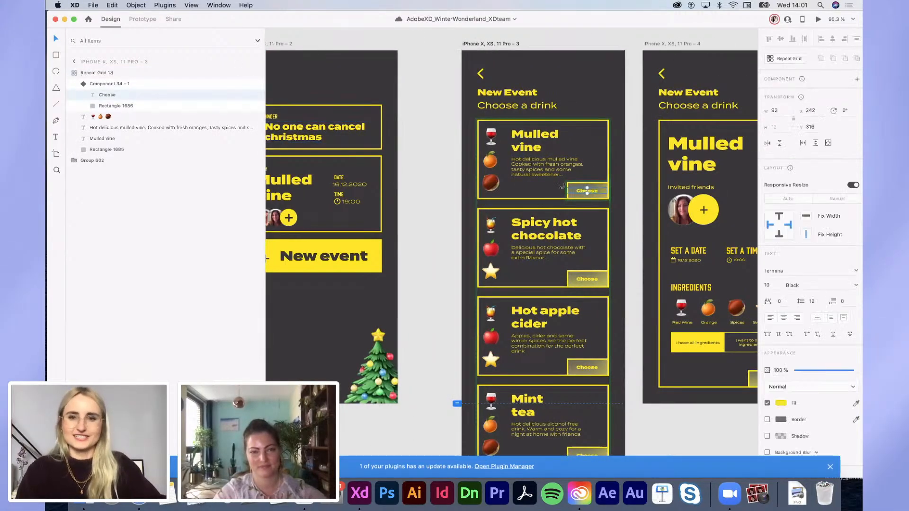
pyautogui.click(365, 129)
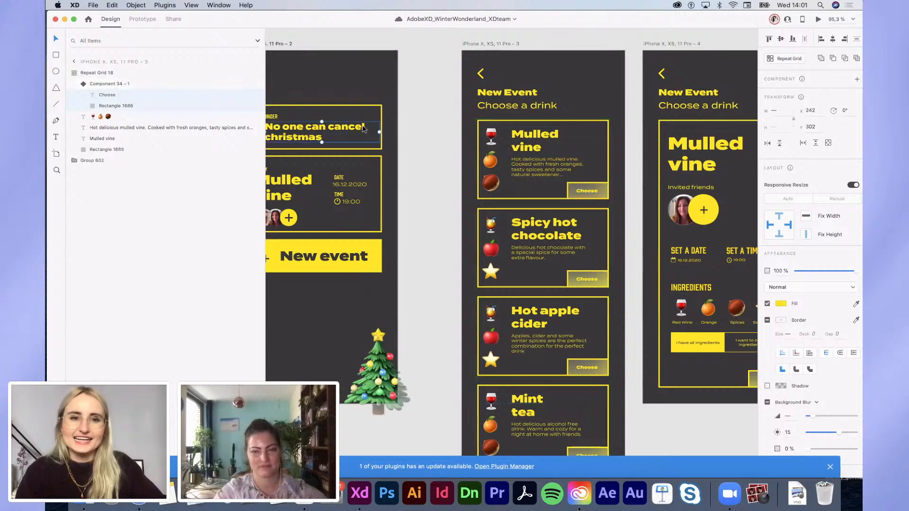
pyautogui.hscroll(-2, 363, 129)
pyautogui.hotkey('ctrl', 'v')
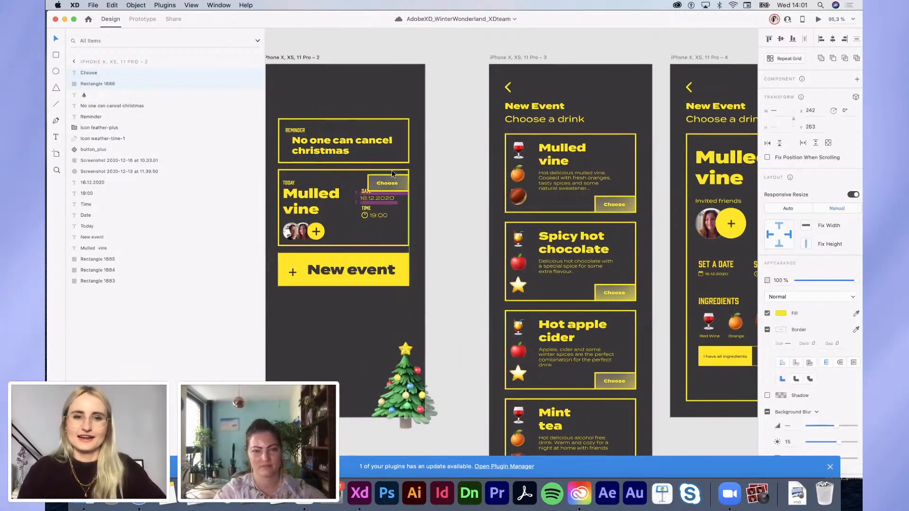
pyautogui.moveTo(391, 170); pyautogui.dragTo(394, 151)
# Step: Relabel the pasted button's text from "Choose" to "Agree"
pyautogui.scroll(5, 394, 152)
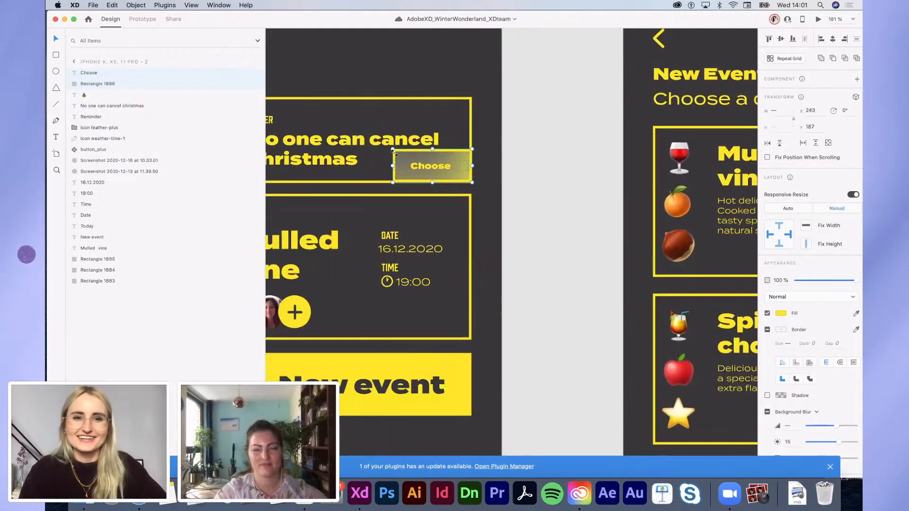
pyautogui.click(363, 143)
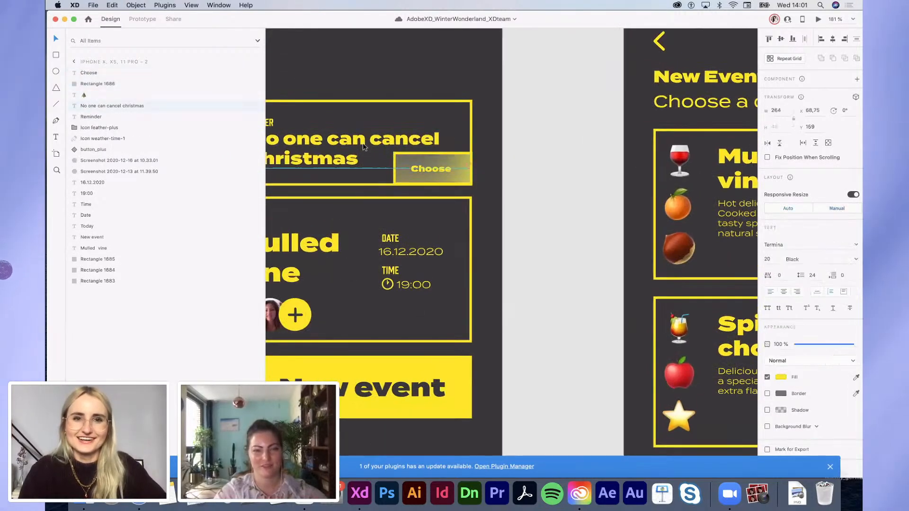
pyautogui.doubleClick(430, 174)
pyautogui.hotkey('ctrl', 'a')
pyautogui.write('A')
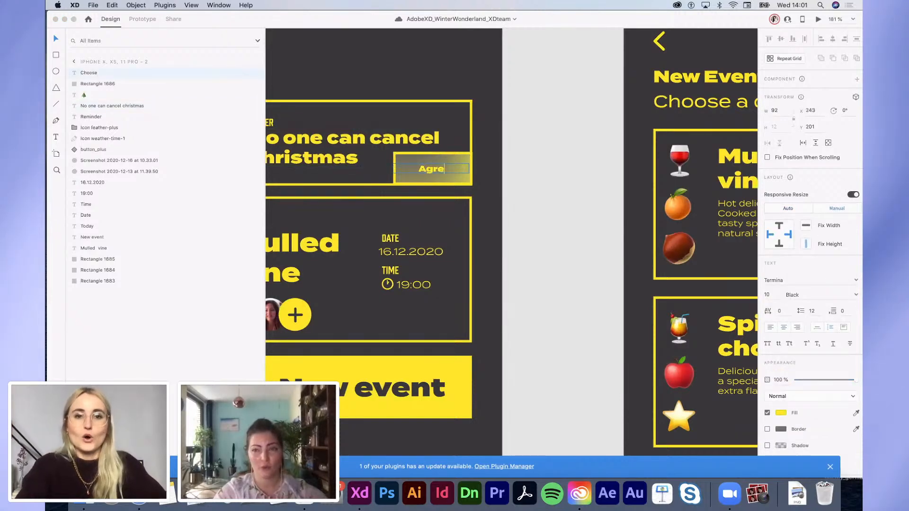
pyautogui.click(550, 227)
pyautogui.scroll(-8, 550, 228)
pyautogui.scroll(-4, 550, 228)
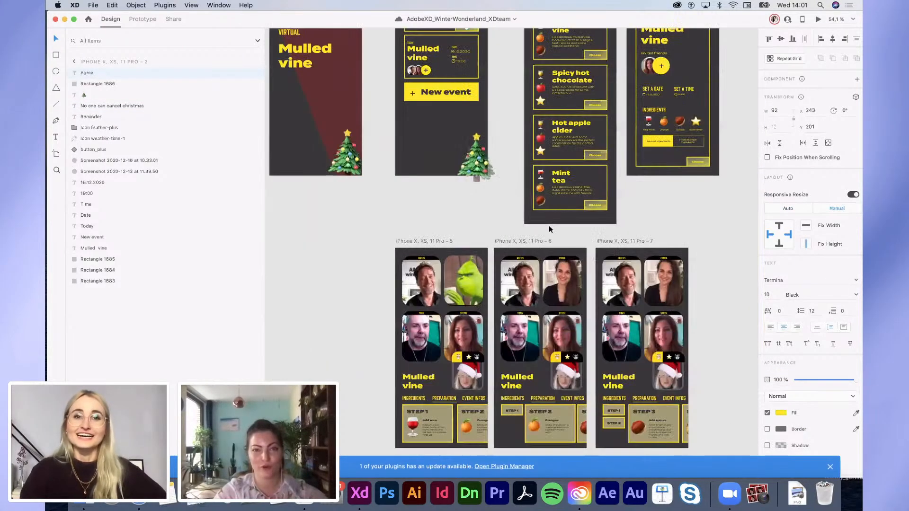
pyautogui.scroll(-2, 549, 230)
pyautogui.scroll(-4, 549, 229)
# Step: Copy the drink, apple and star emoji text from the Moodboard
pyautogui.click(691, 263)
pyautogui.hscroll(2, 691, 262)
pyautogui.scroll(1, 691, 262)
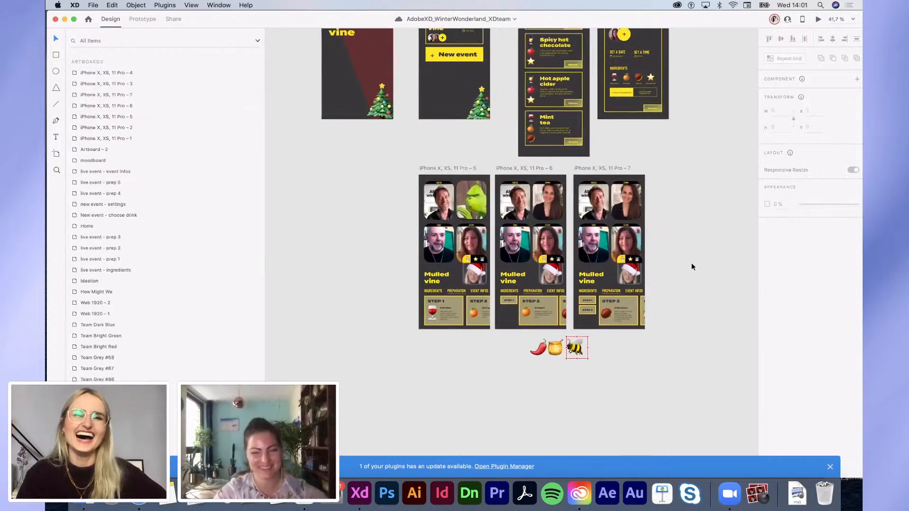
pyautogui.scroll(3, 692, 267)
pyautogui.hscroll(-2, 691, 267)
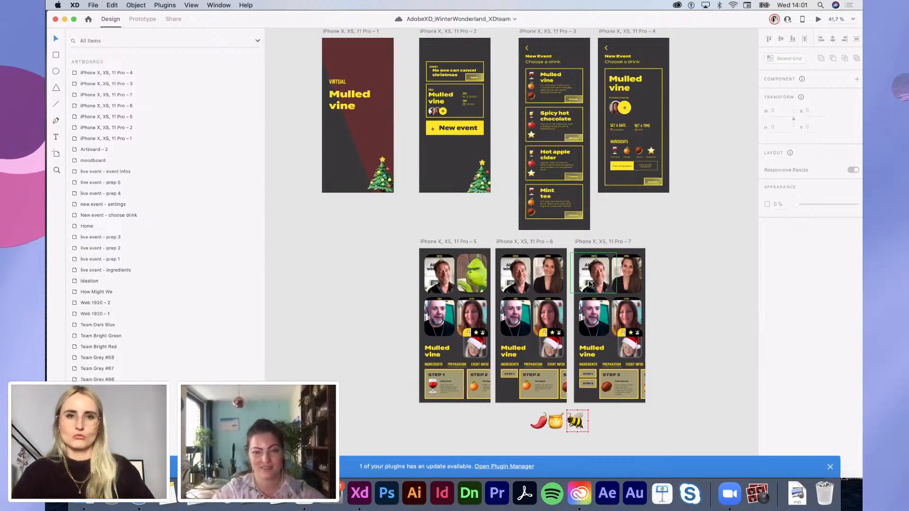
pyautogui.scroll(10, 589, 283)
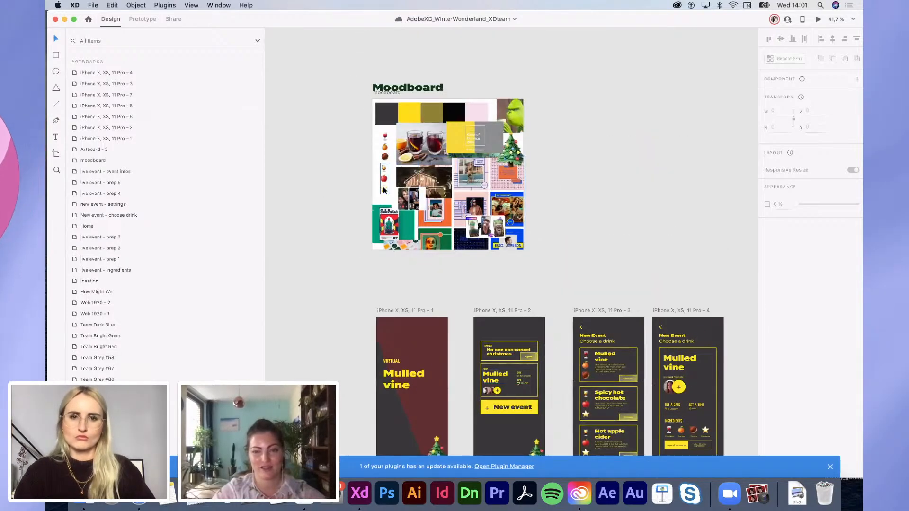
pyautogui.click(383, 188)
pyautogui.scroll(-5, 385, 185)
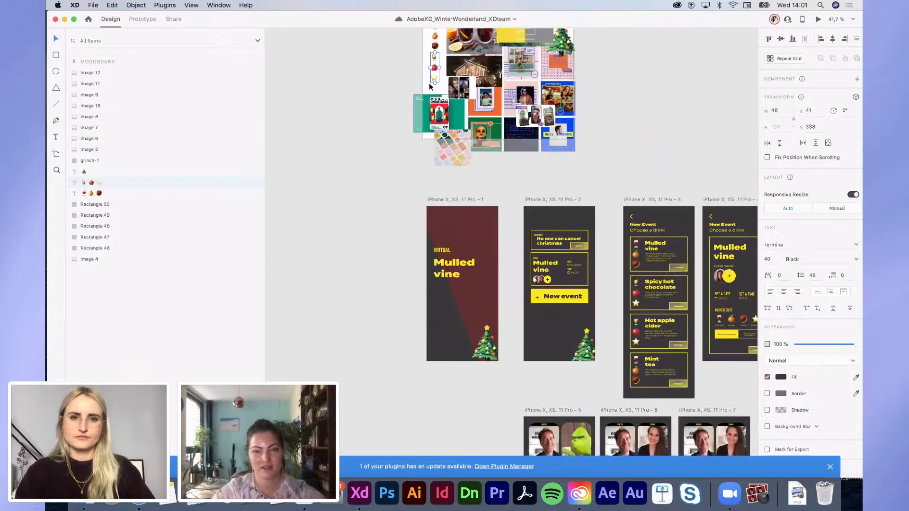
pyautogui.doubleClick(435, 75)
pyautogui.press('Escape')
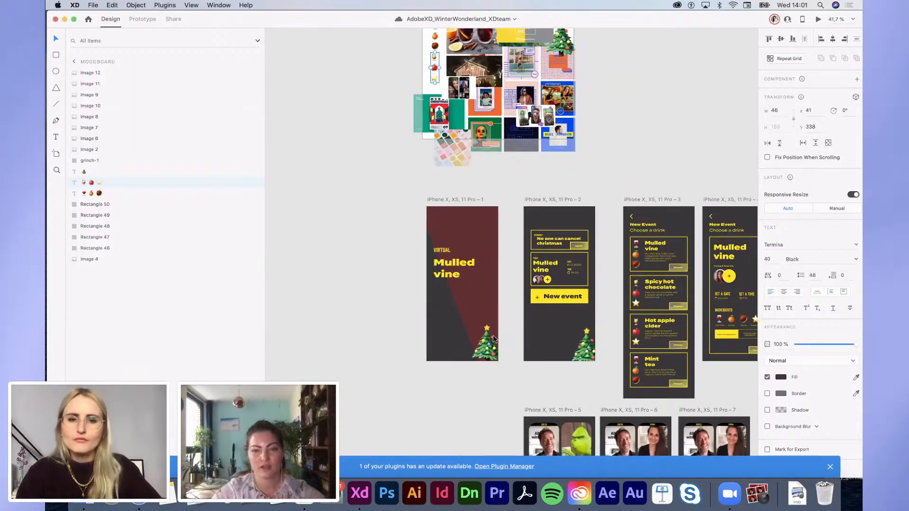
# Step: Paste the emojis into a duplicate of the tree and place it, partly cropped, on artboard 1's left edge
pyautogui.moveTo(490, 346); pyautogui.dragTo(434, 287)
pyautogui.write('🍹🍎⭐')
pyautogui.click(392, 337)
pyautogui.moveTo(456, 371); pyautogui.dragTo(426, 294)
pyautogui.click(367, 300)
pyautogui.scroll(5, 465, 338)
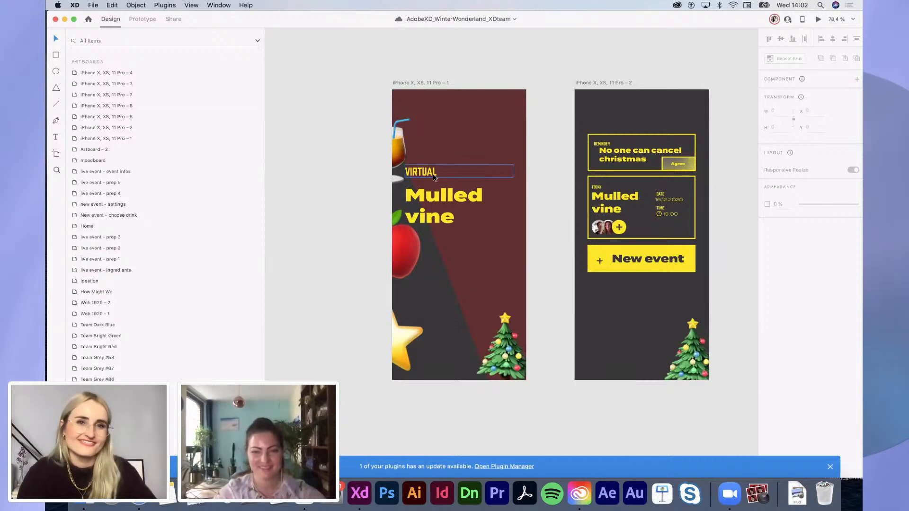
# Step: Enter Repeat Grid 18 on artboard 3 and open the Spicy hot chocolate emoji text for editing
pyautogui.scroll(-4, 431, 174)
pyautogui.scroll(1, 434, 175)
pyautogui.hscroll(1, 435, 175)
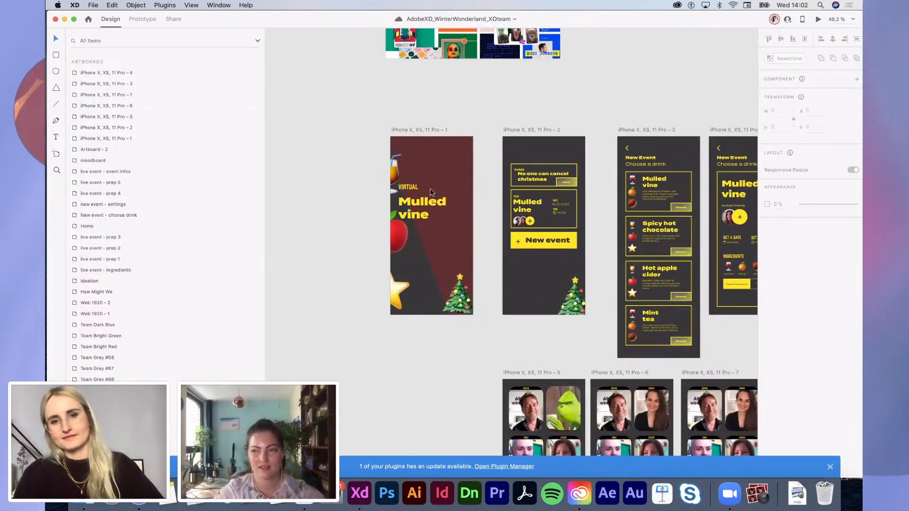
pyautogui.scroll(2, 399, 254)
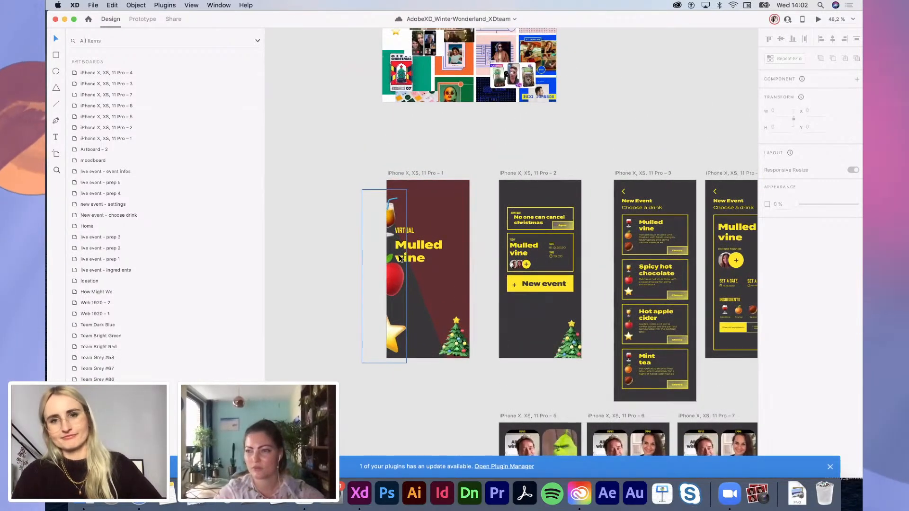
pyautogui.scroll(-5, 400, 258)
pyautogui.hscroll(8, 401, 258)
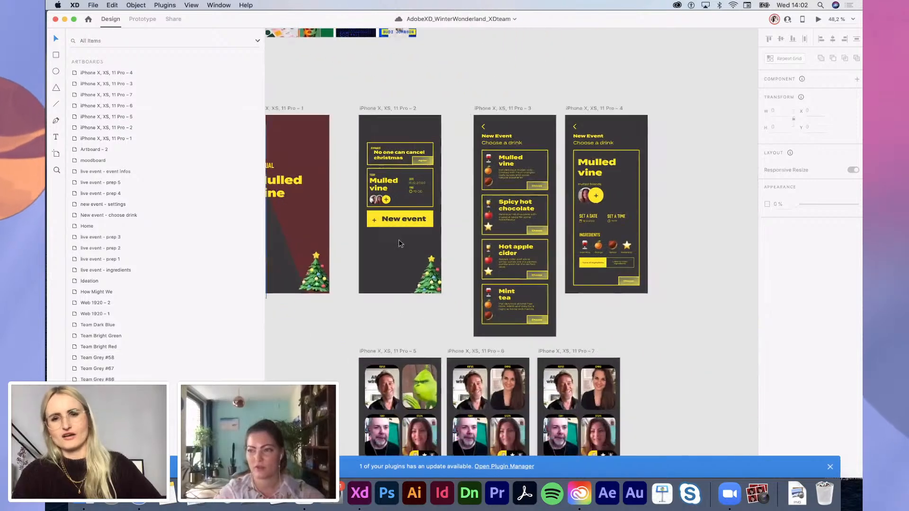
pyautogui.scroll(-6, 399, 239)
pyautogui.hscroll(2, 398, 239)
pyautogui.scroll(-4, 489, 331)
pyautogui.hscroll(-5, 489, 331)
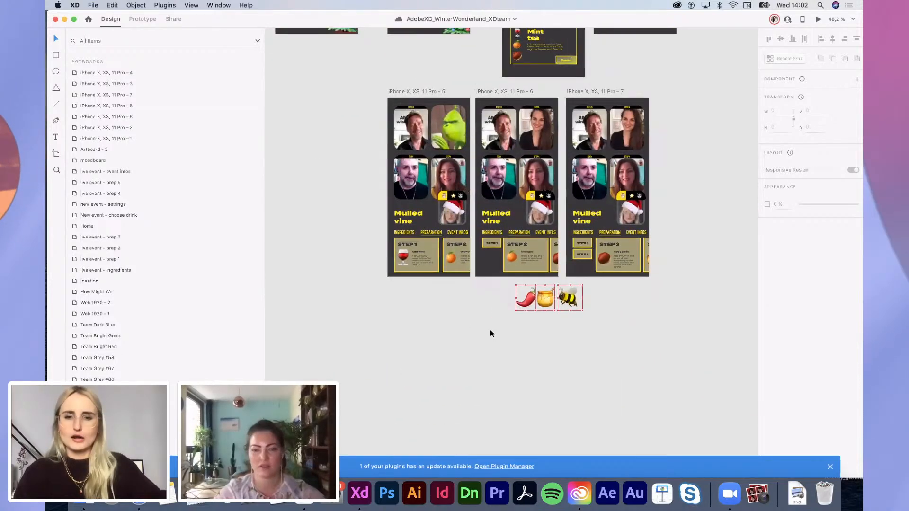
pyautogui.click(525, 301)
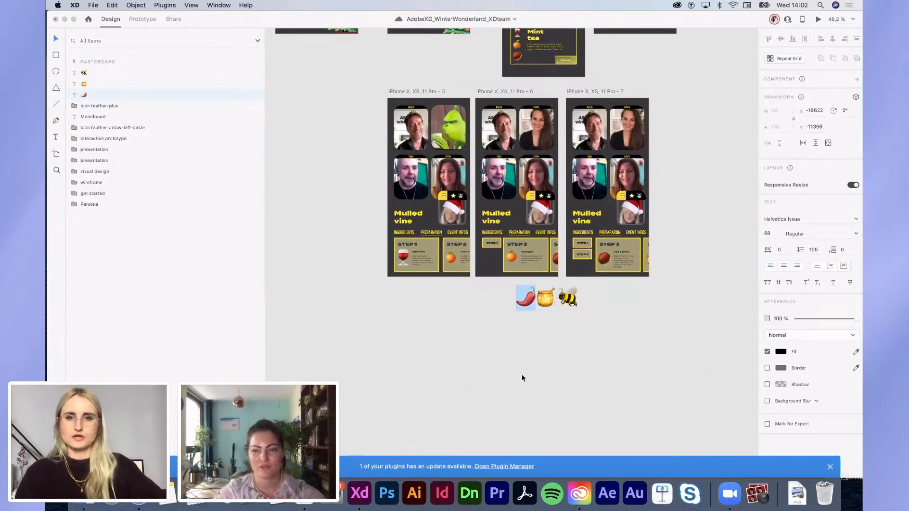
pyautogui.scroll(8, 522, 374)
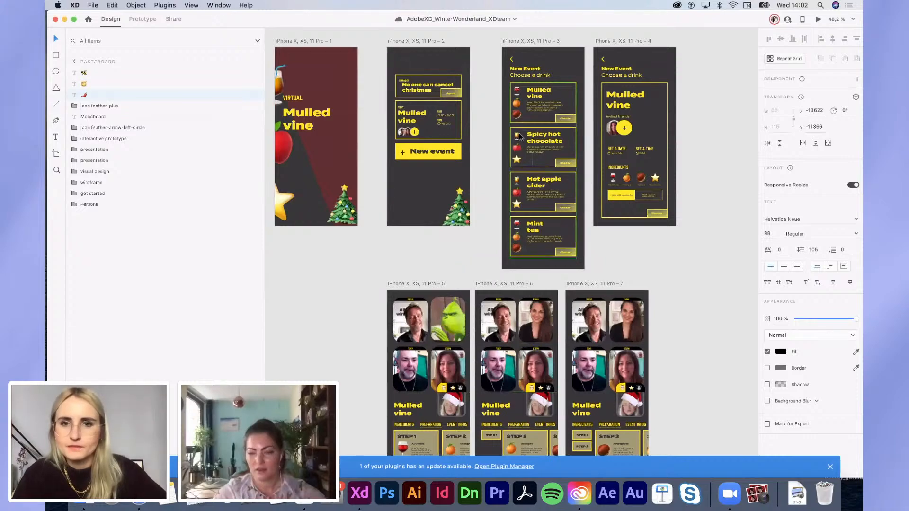
pyautogui.scroll(7, 521, 137)
pyautogui.doubleClick(511, 197)
pyautogui.doubleClick(511, 197)
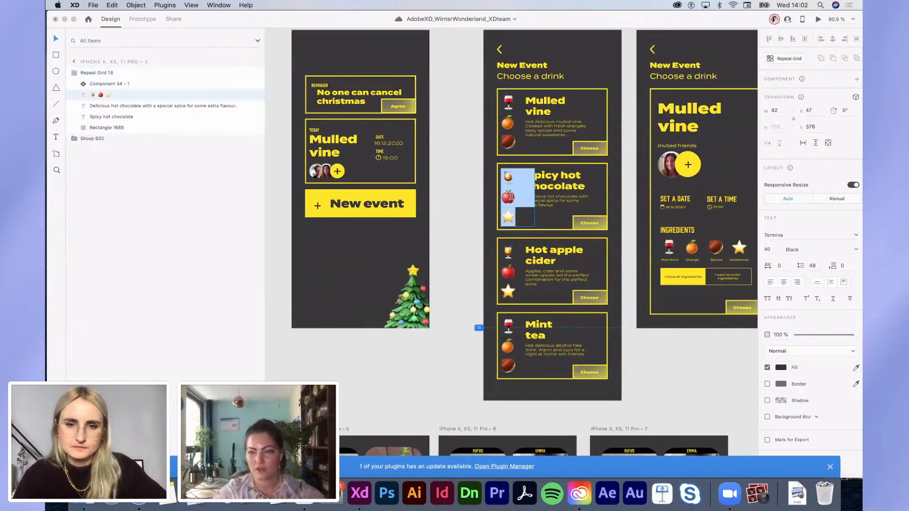